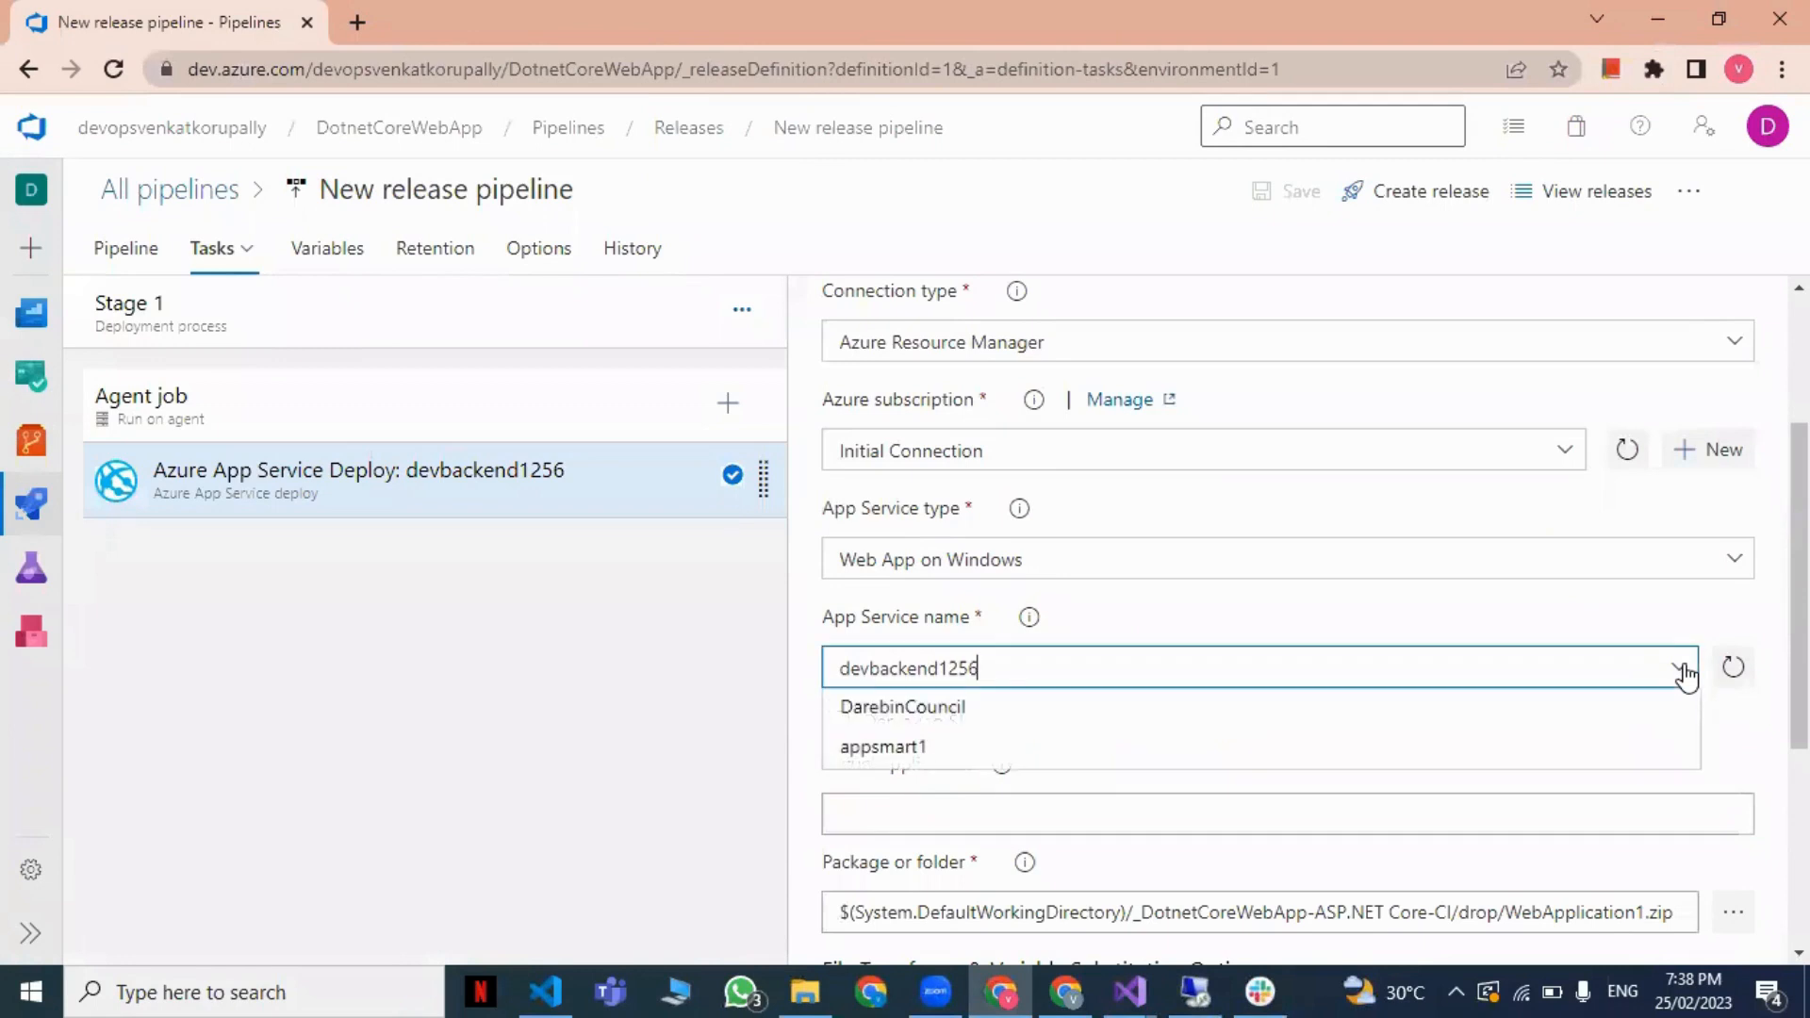
Step: Refresh the App Service list and set the deploy task's App Service name to backendapplication1256
left_click(1729, 670)
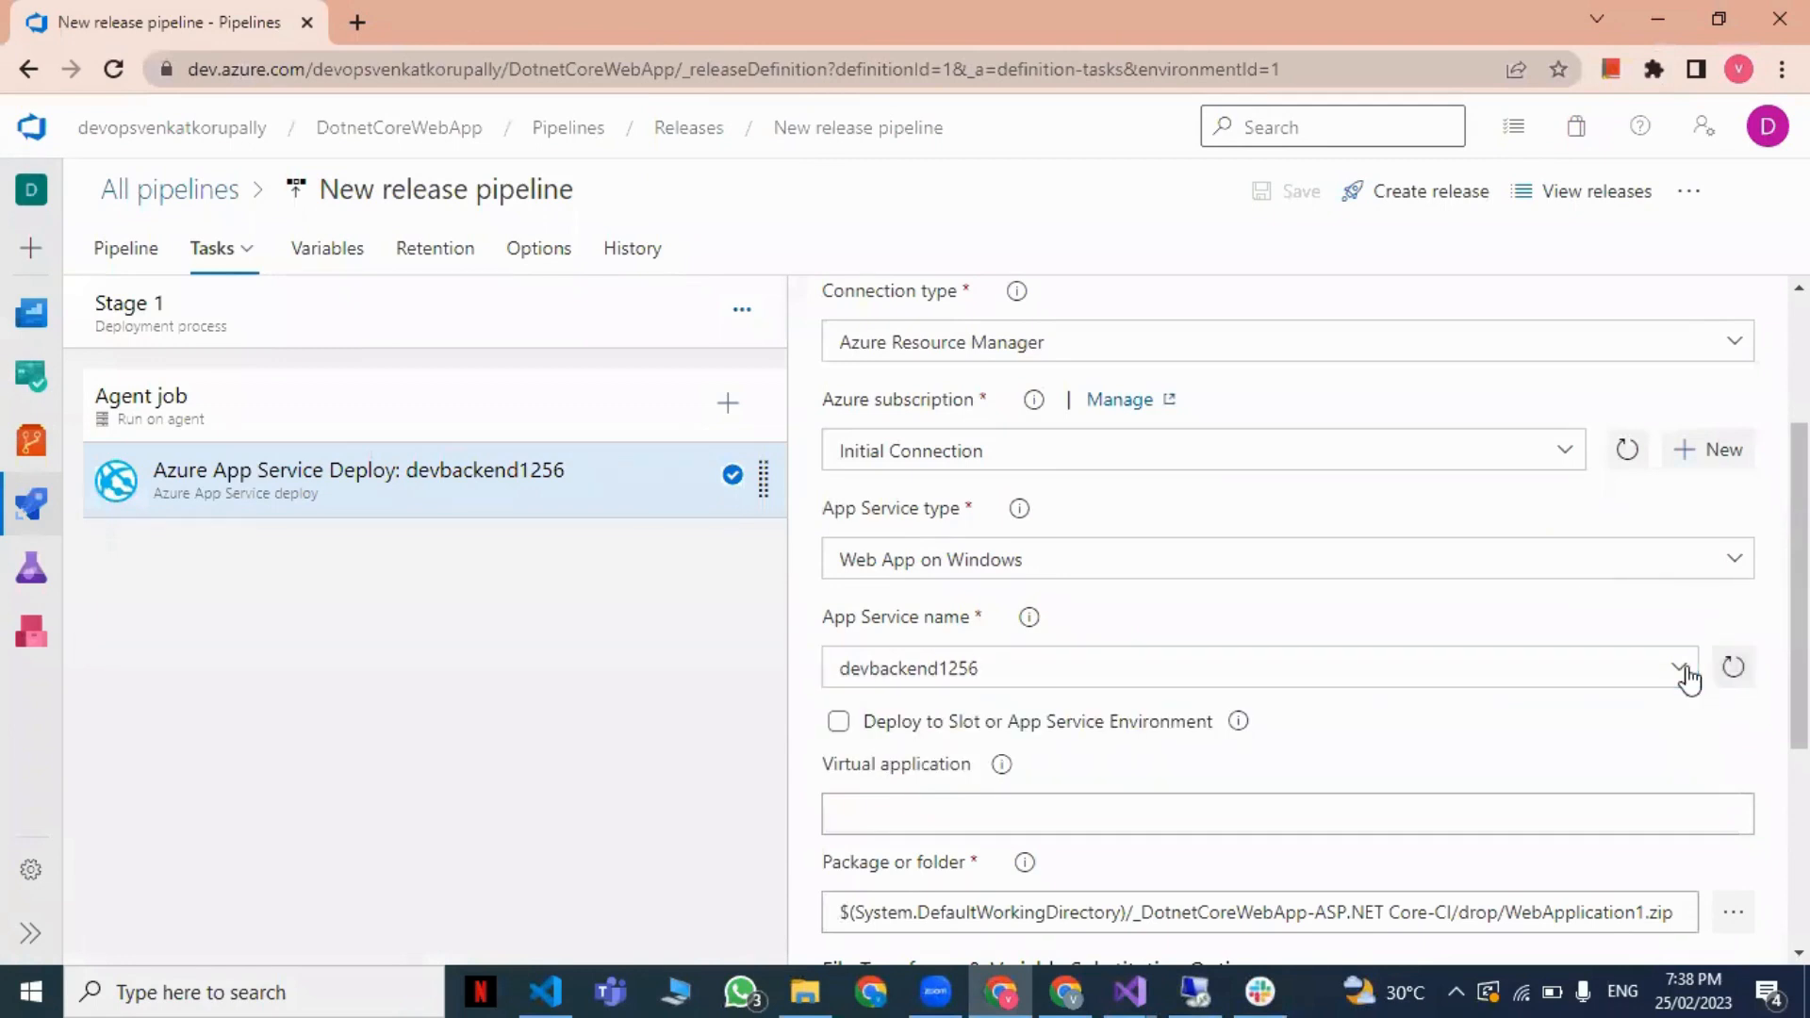
left_click(1681, 673)
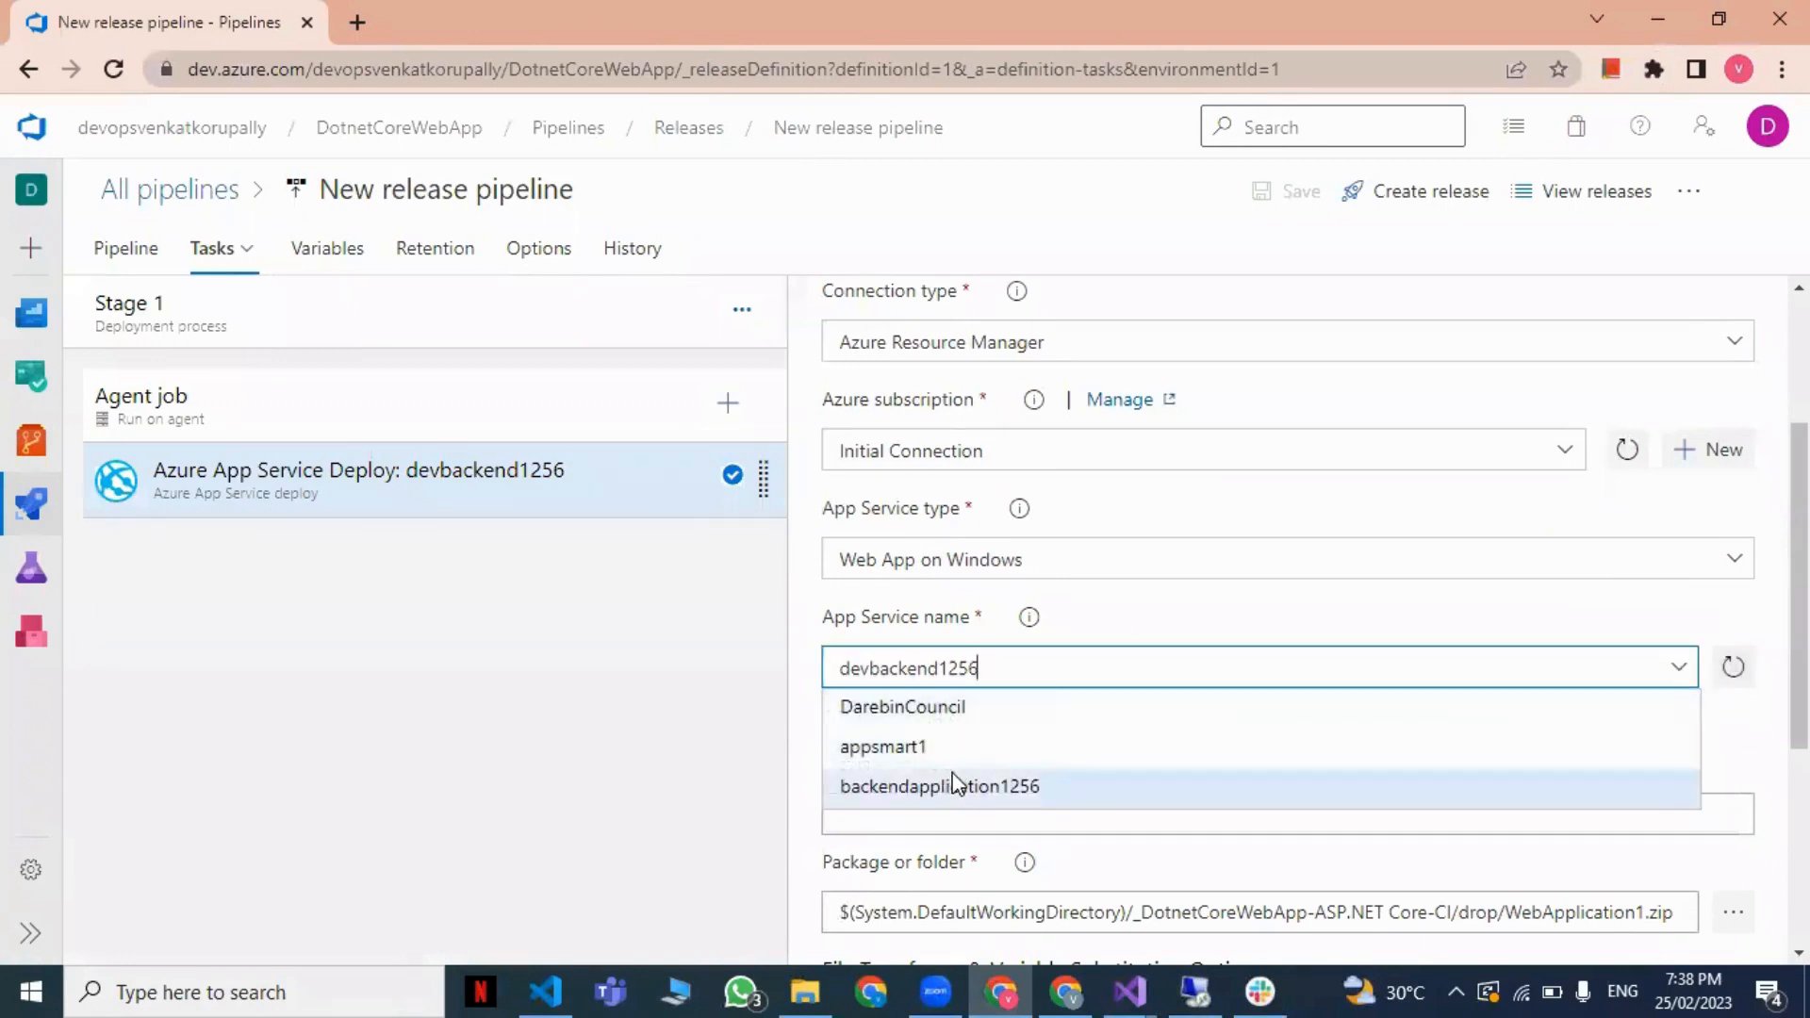
left_click(954, 786)
Step: Check the deploy task's package by browsing the linked build artifact's drop folder to WebApplication1.zip, leaving the setting as it is
scroll(1156, 771, "down", 3)
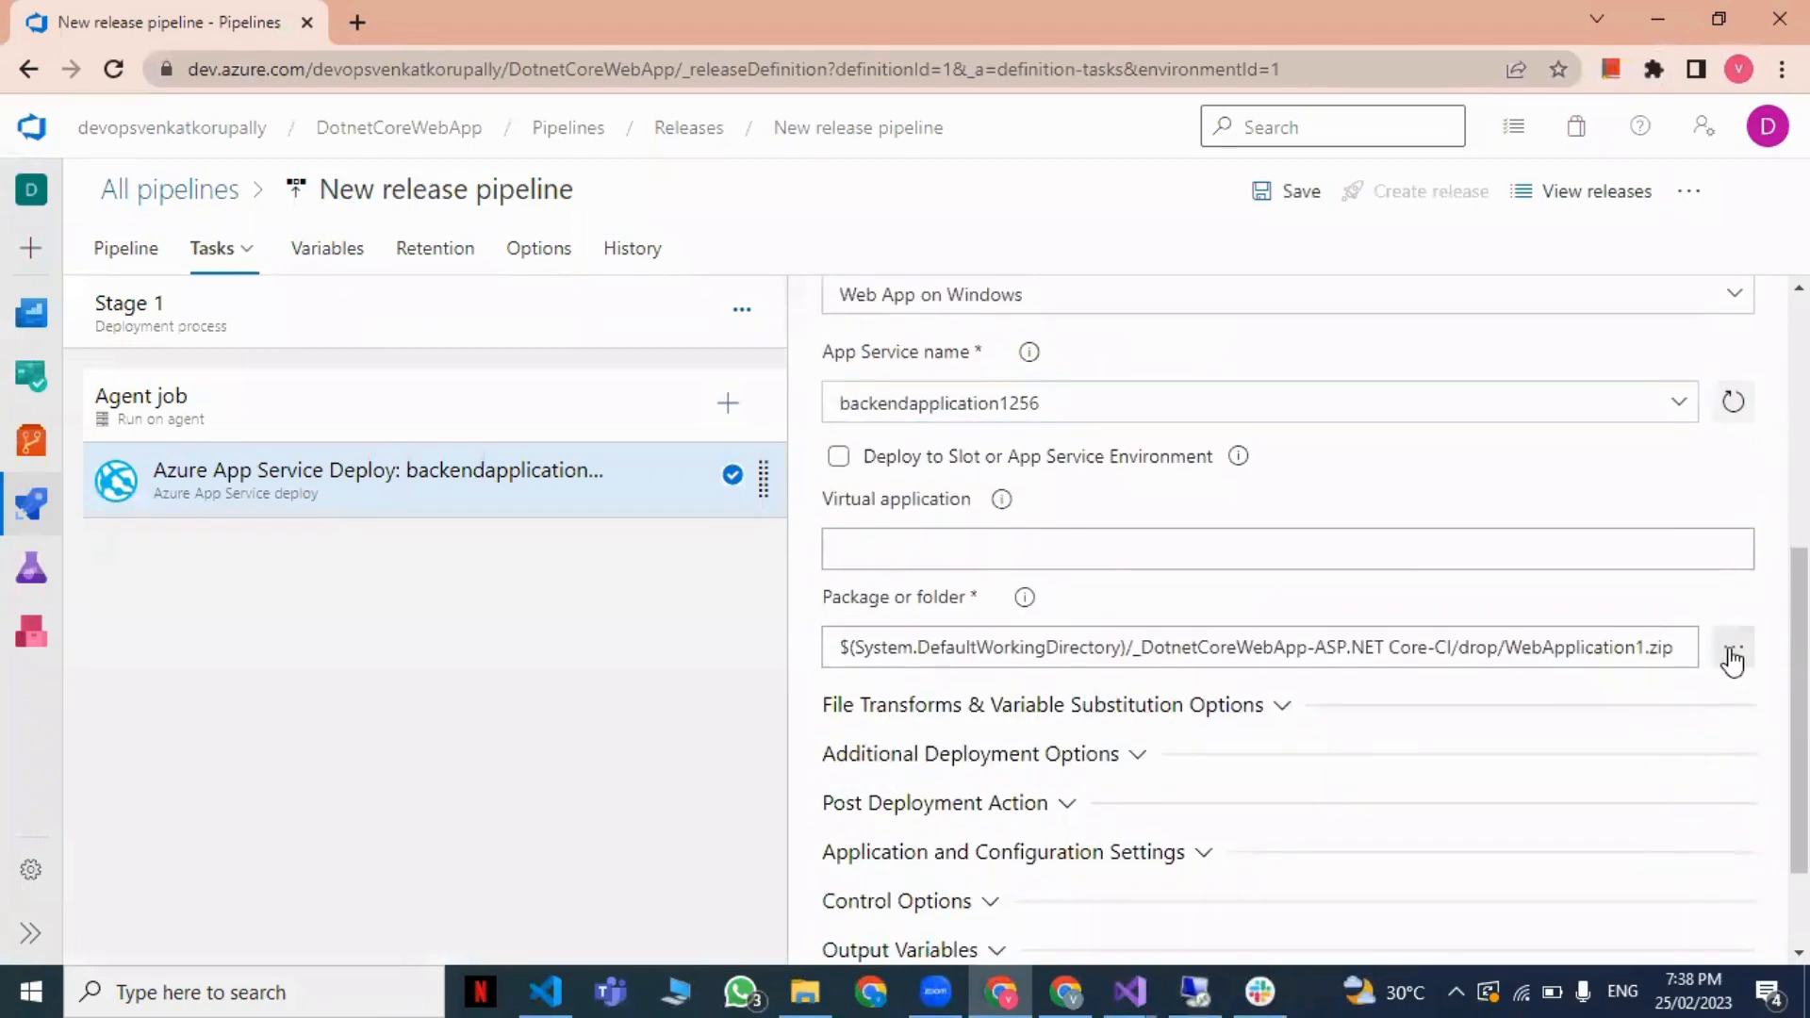
left_click(1732, 648)
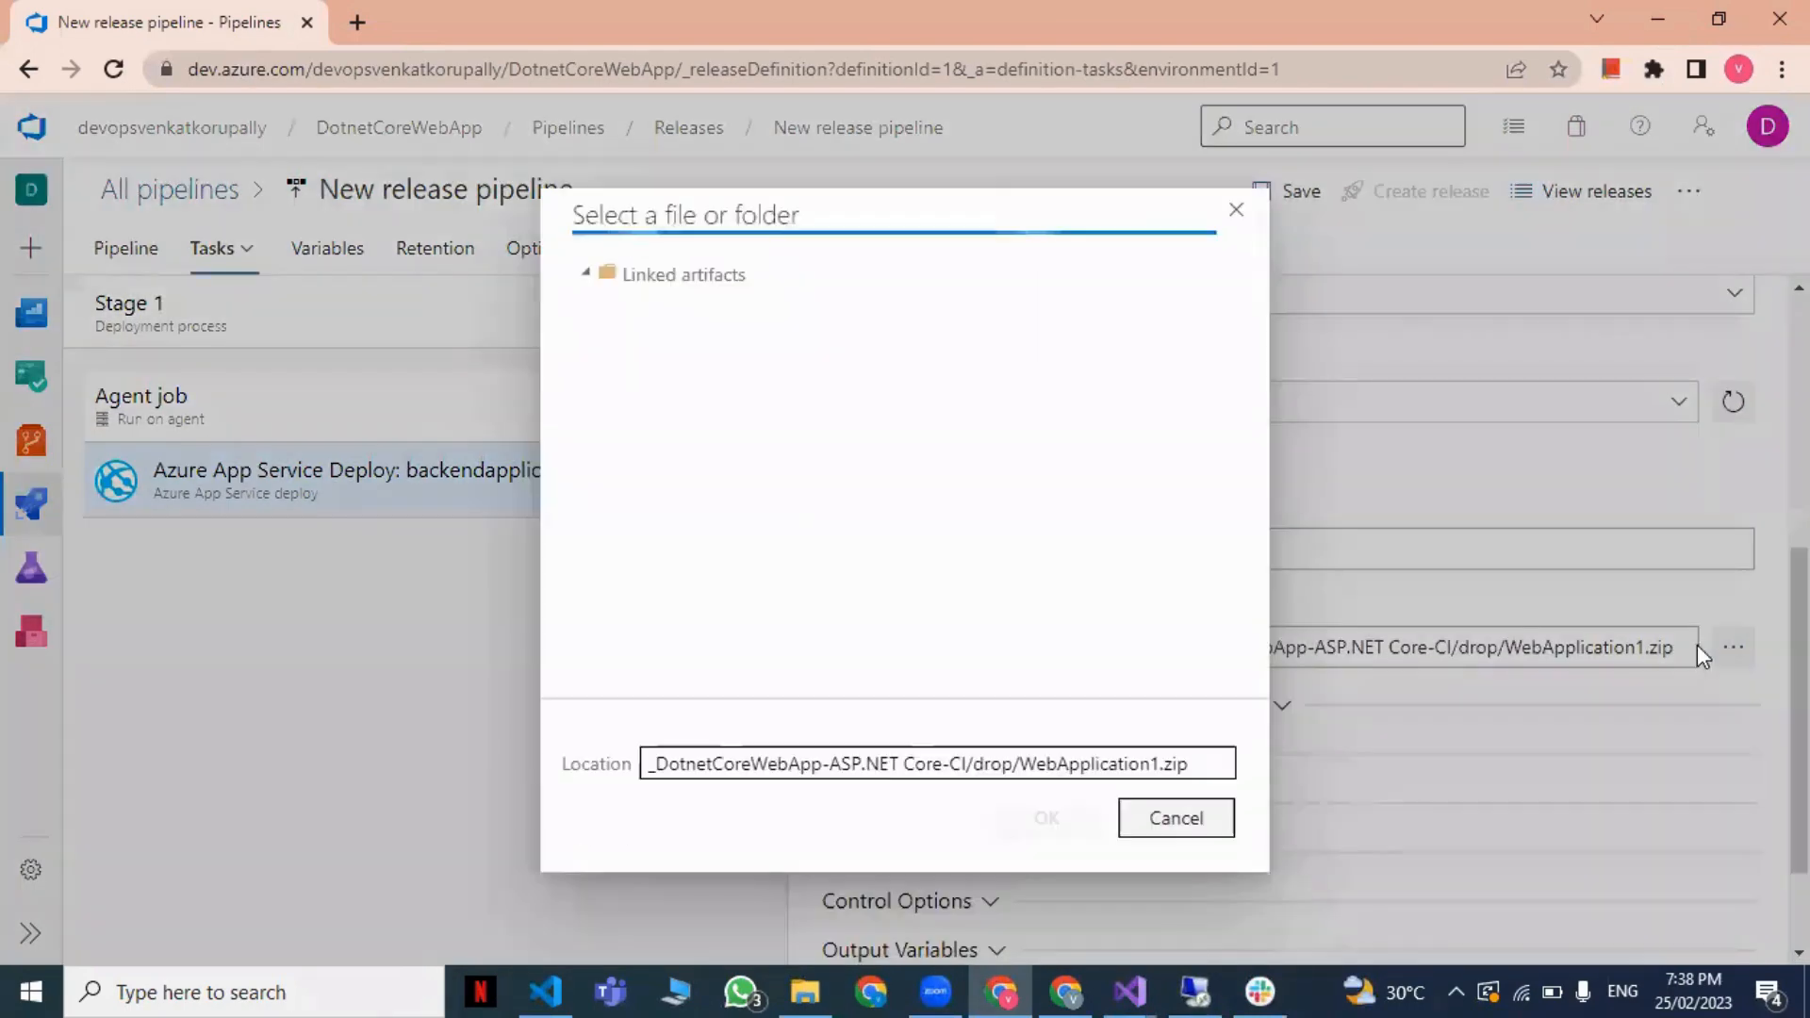
left_click(608, 305)
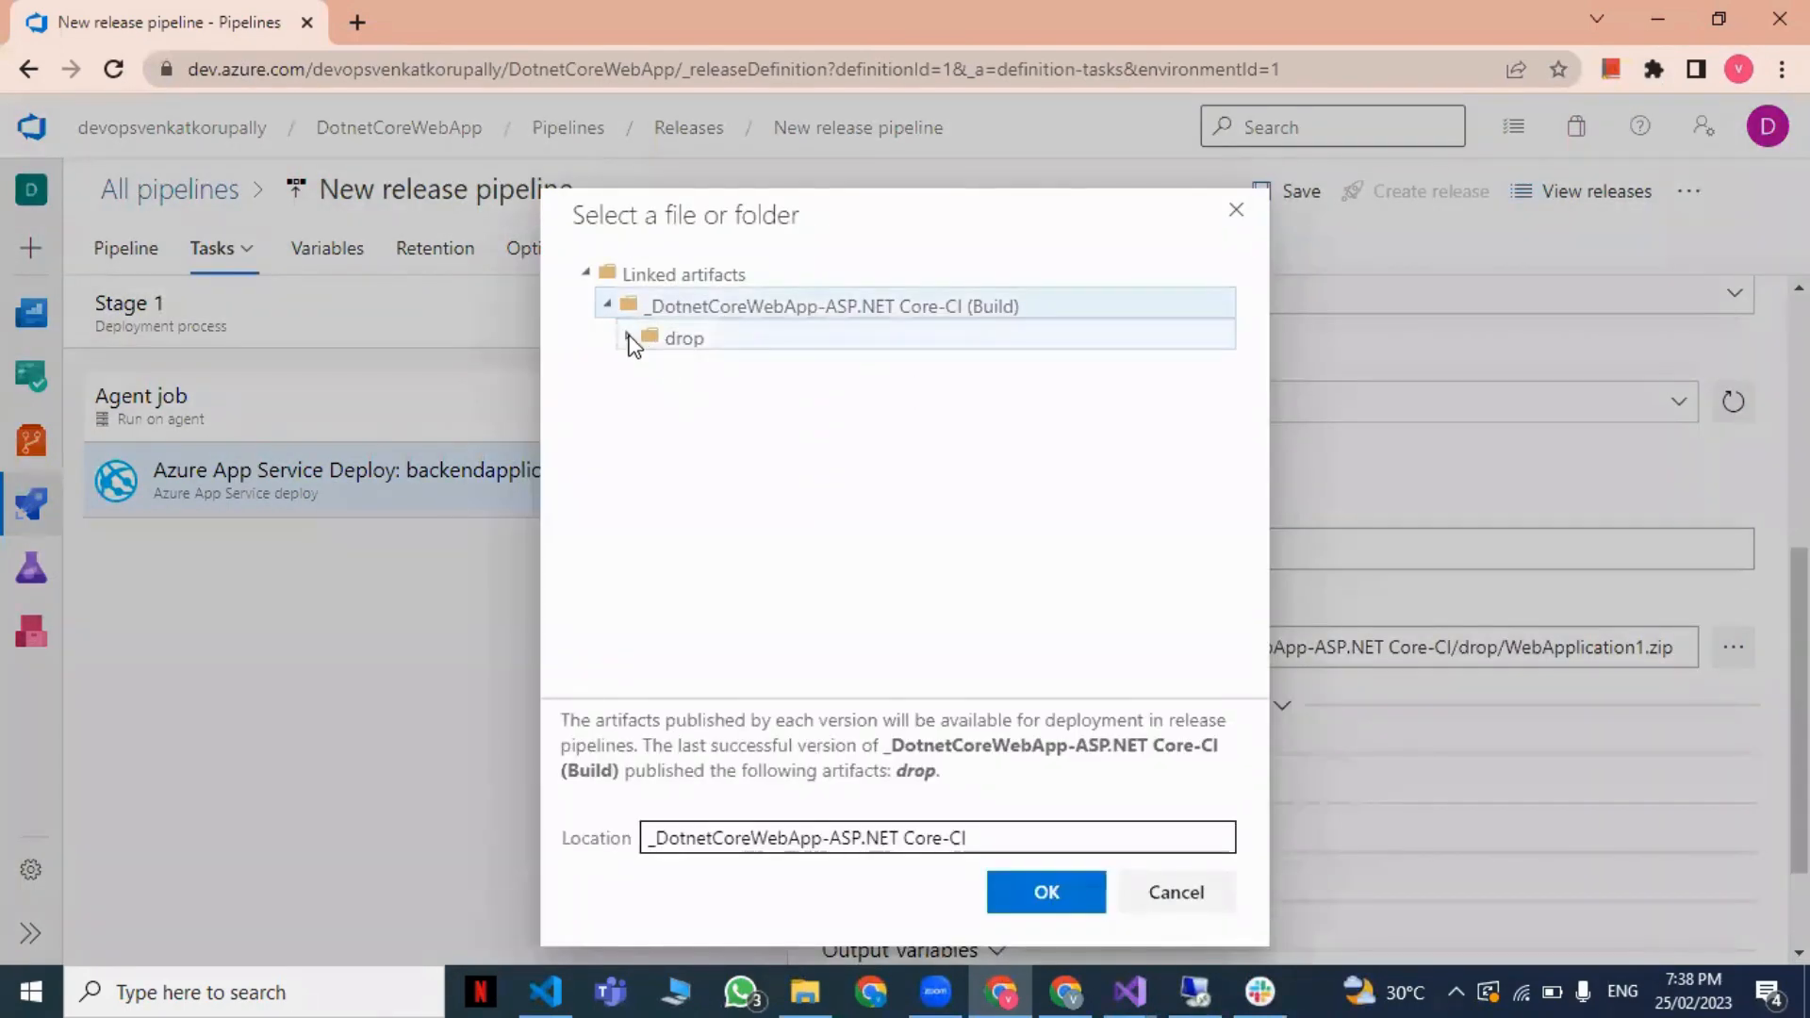
left_click(633, 338)
left_click(769, 369)
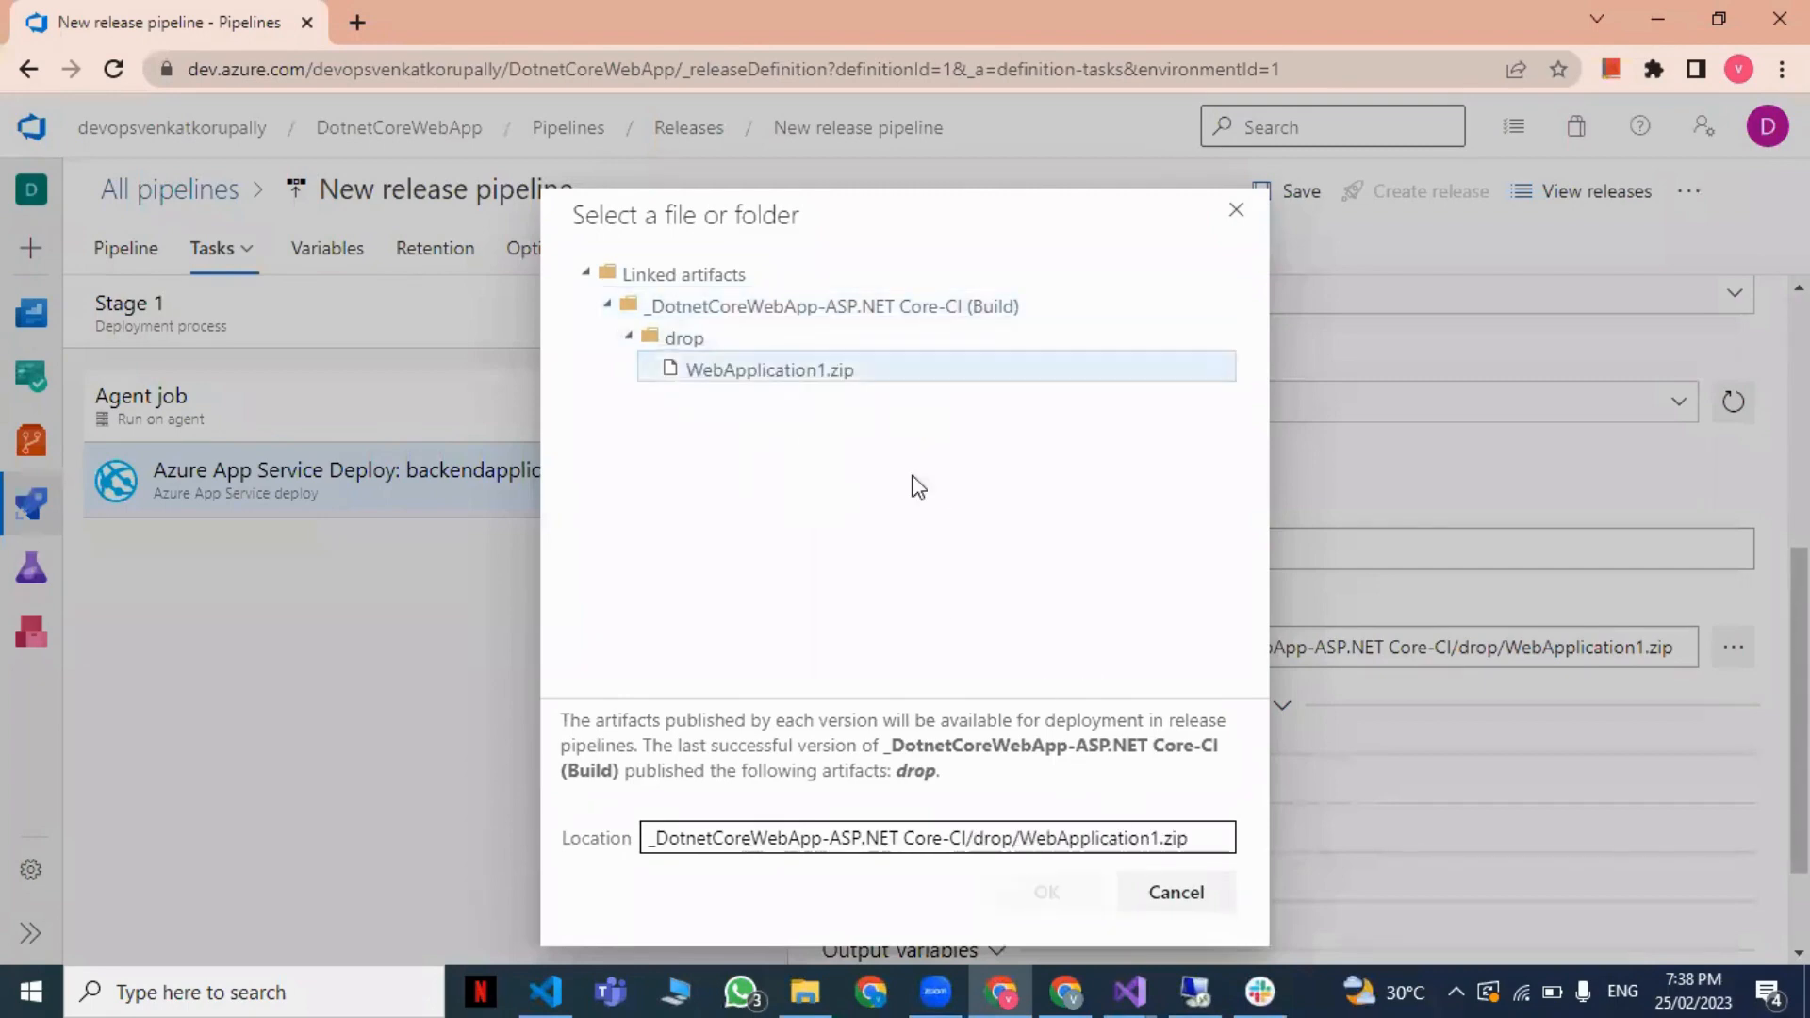
left_click(1169, 910)
scroll(1539, 736, "down", 1)
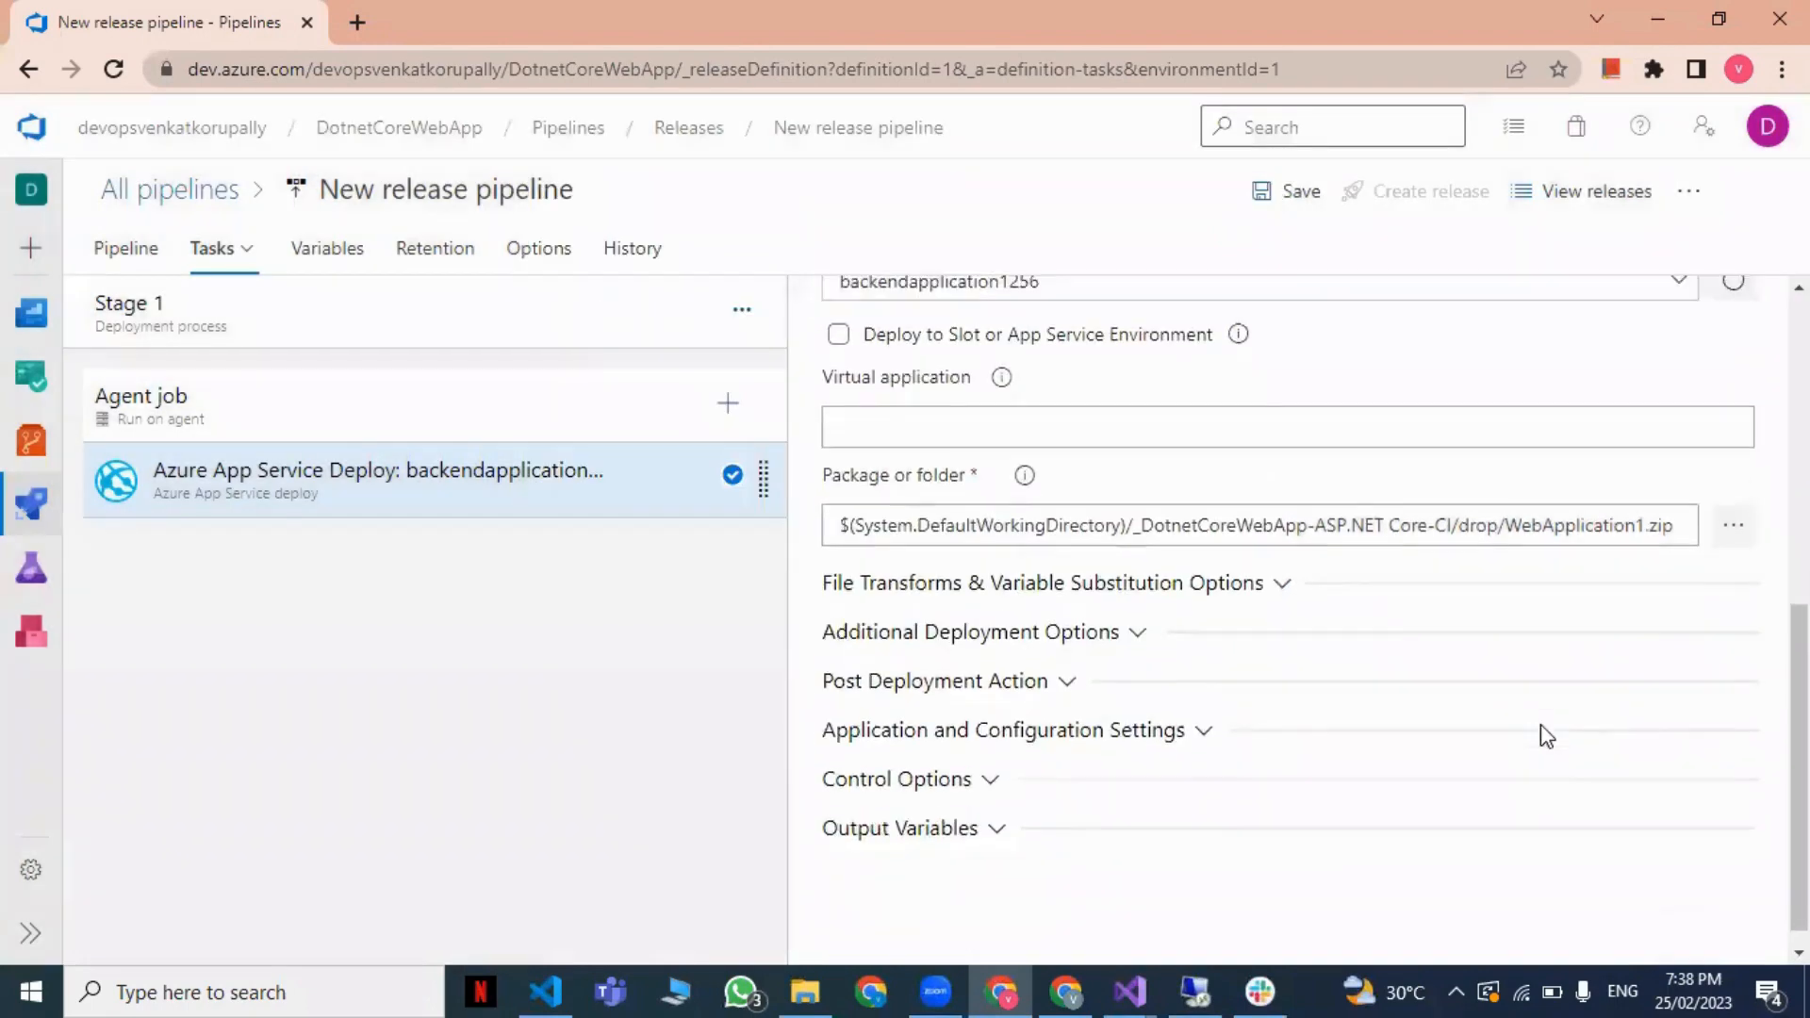
Step: Save the release pipeline without a comment and create a new release from it
scroll(1539, 736, "up", 6)
left_click(1285, 191)
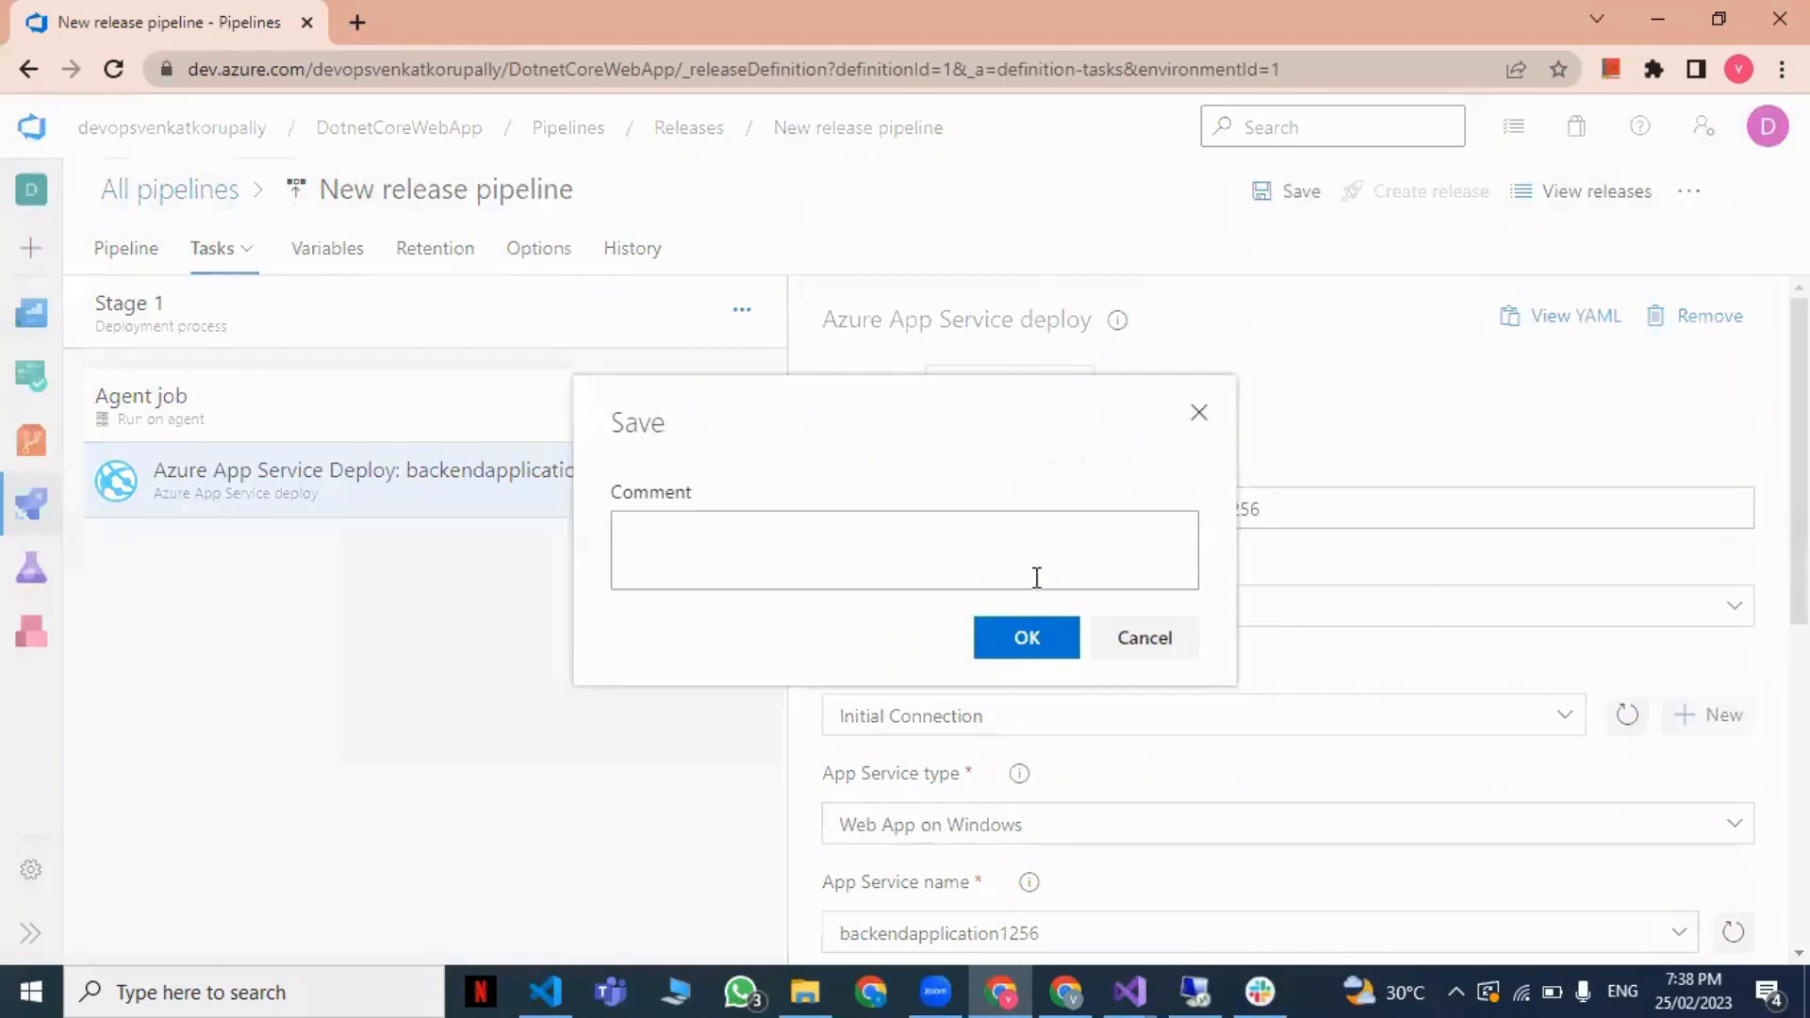
left_click(1025, 639)
left_click(1423, 191)
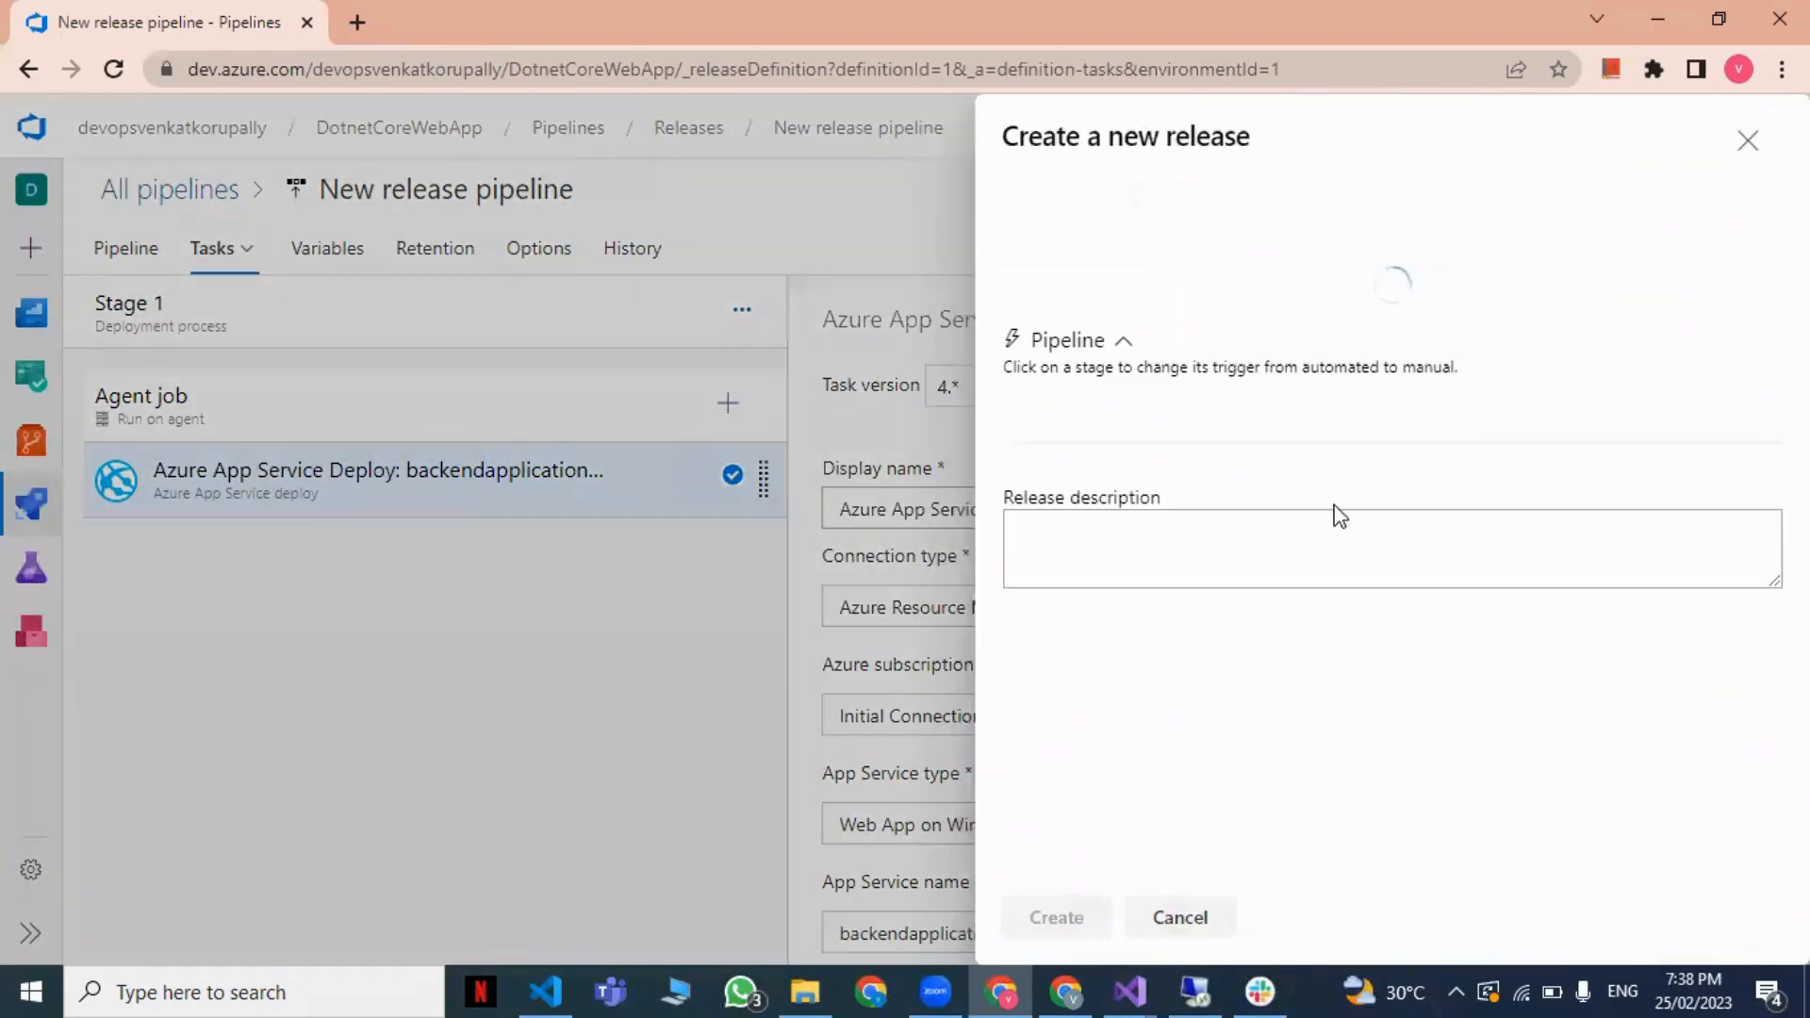
left_click(1061, 919)
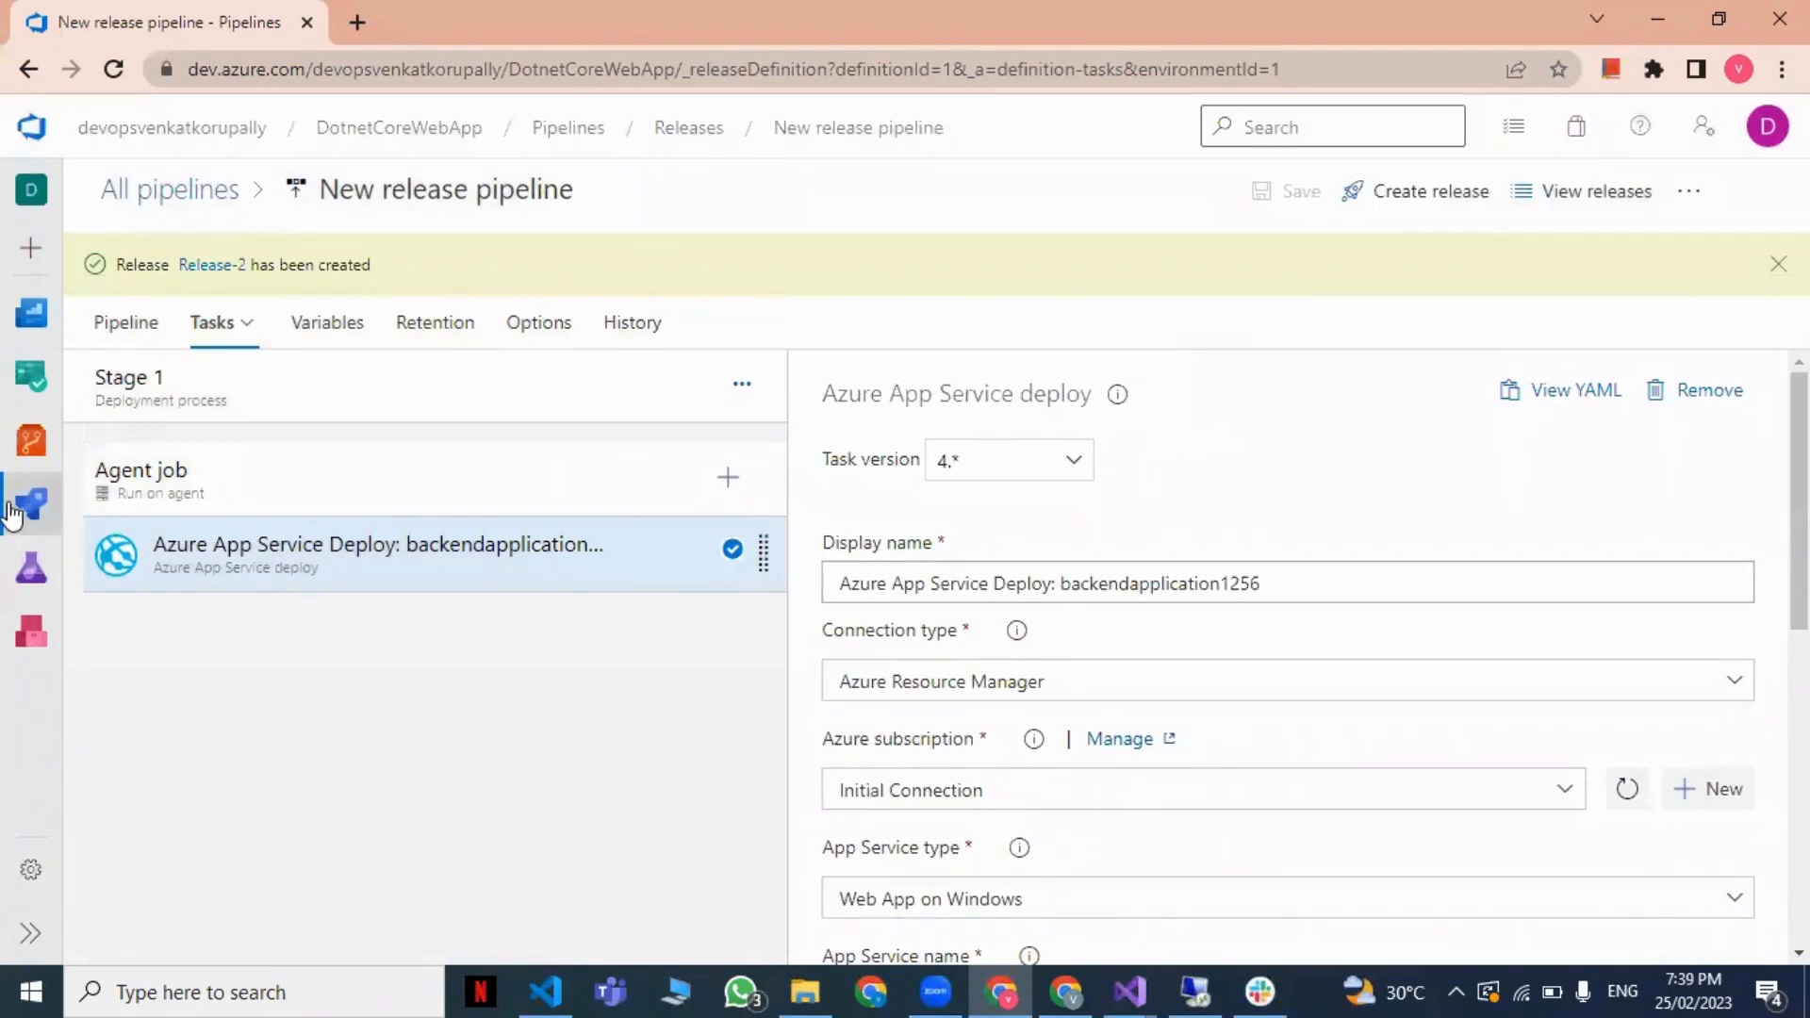
Step: Open the DotnetCoreWebApp repository files and expand the WebApplication1 folder to examine its contents
mouse_move(11, 504)
mouse_move(23, 441)
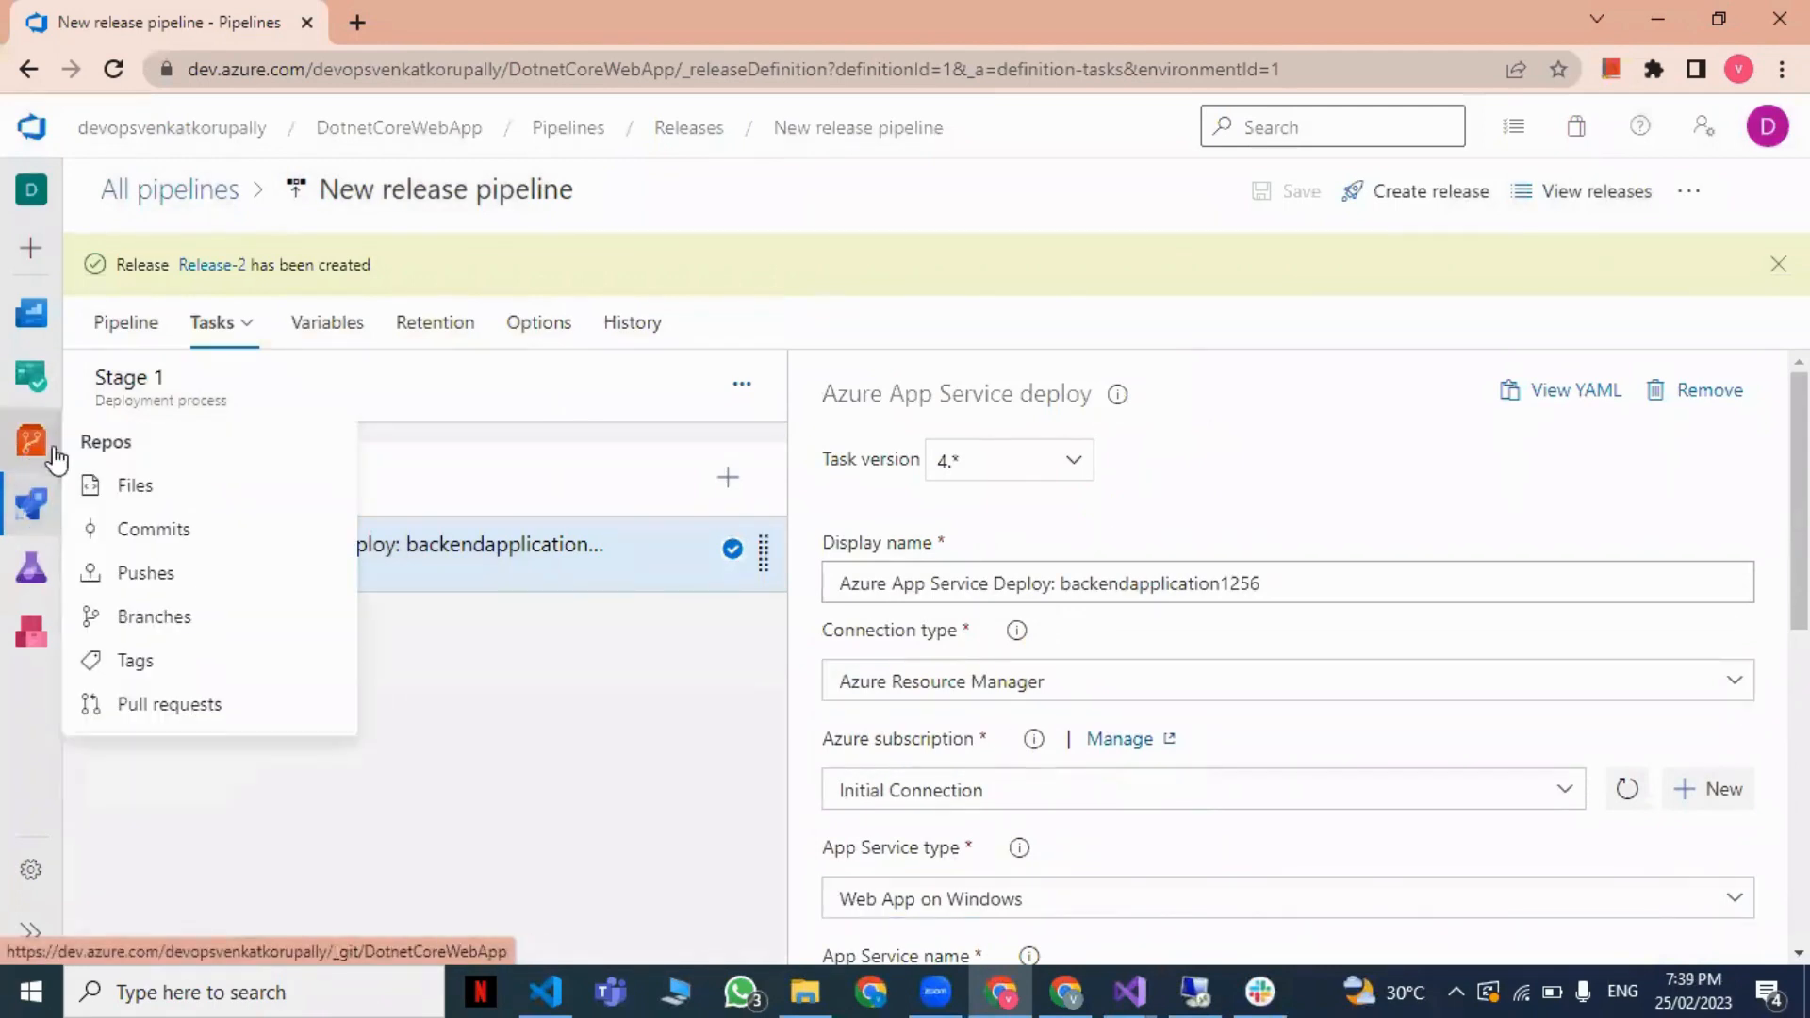
left_click(148, 499)
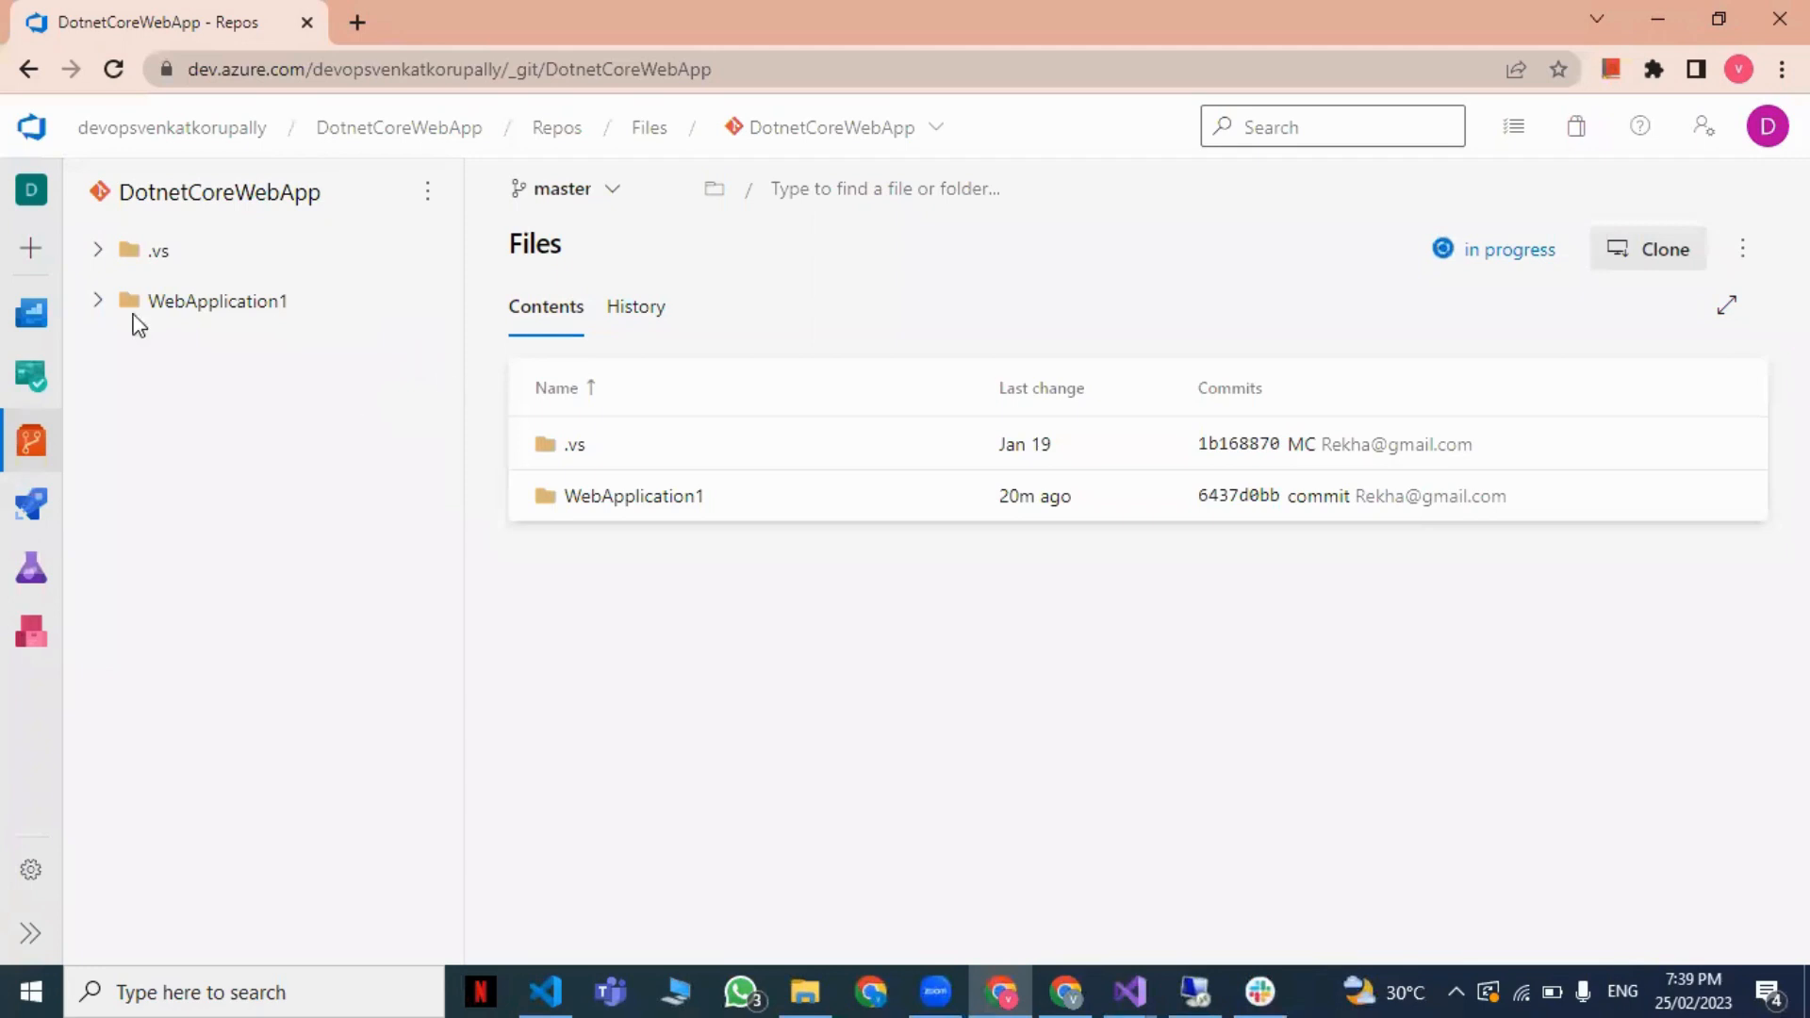
left_click(97, 302)
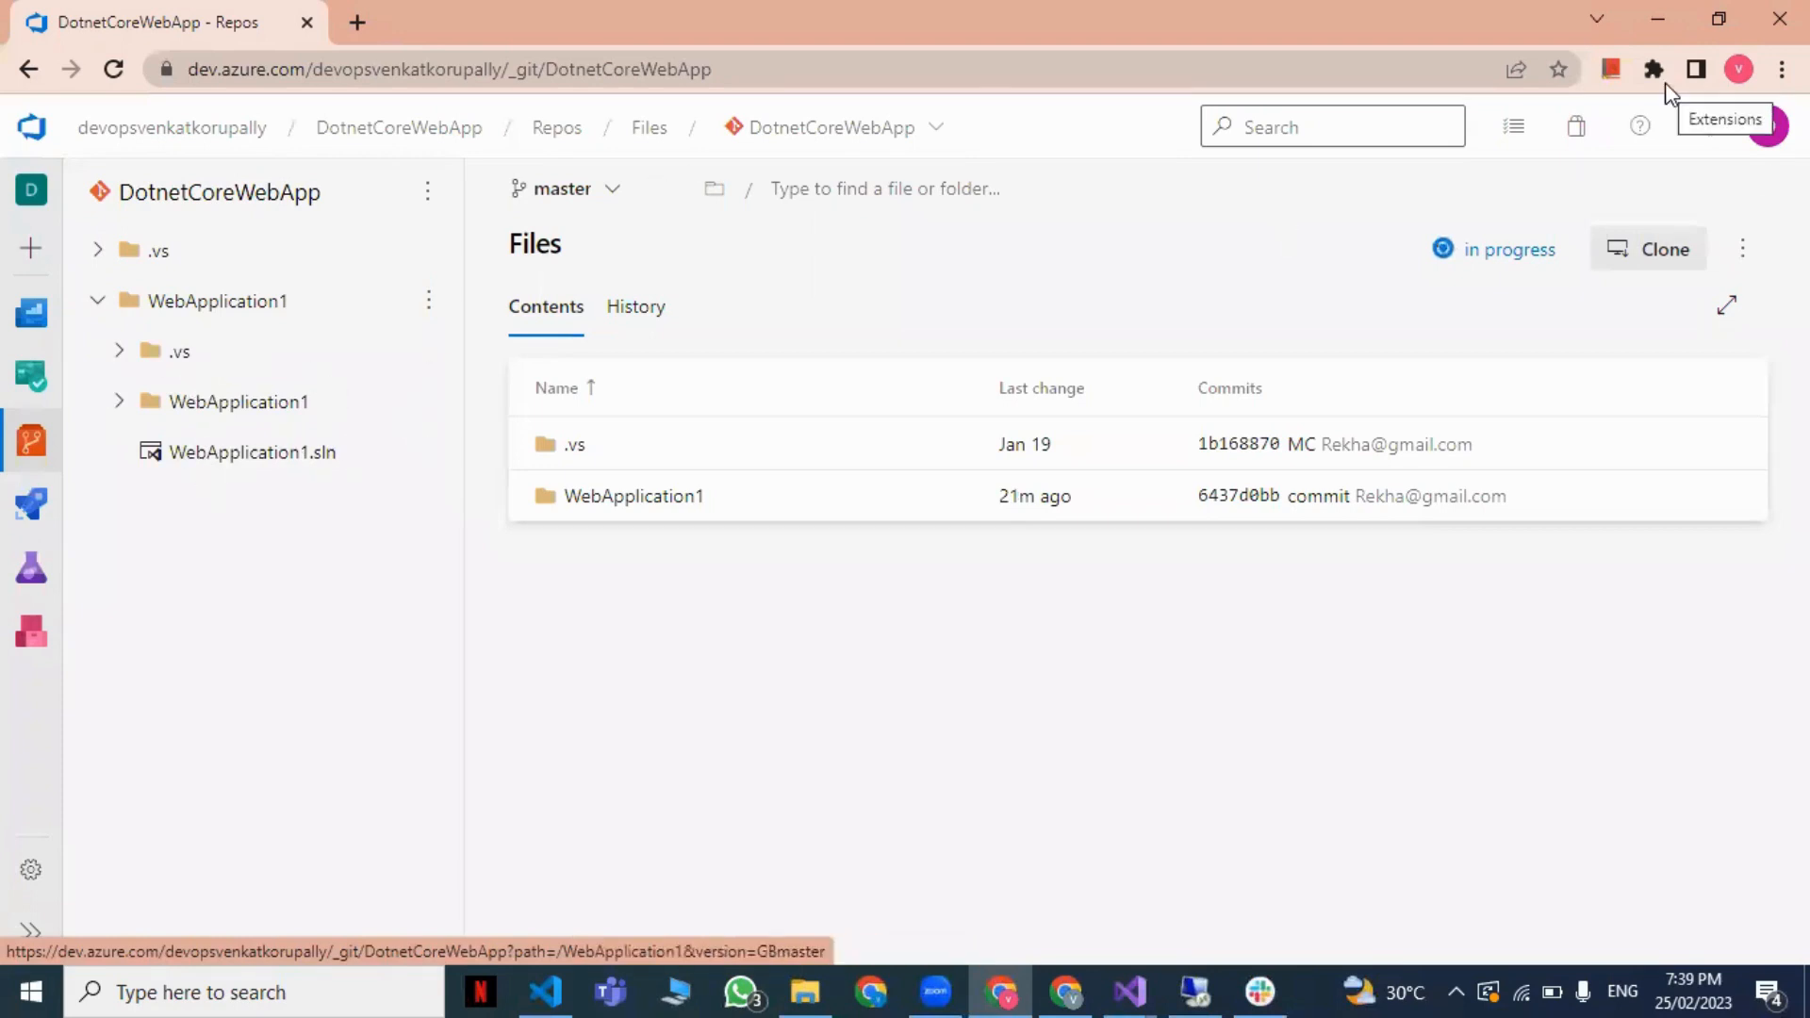
Step: Switch to the Azure portal and open the deployed backendapplication1256 resource
left_click(1658, 34)
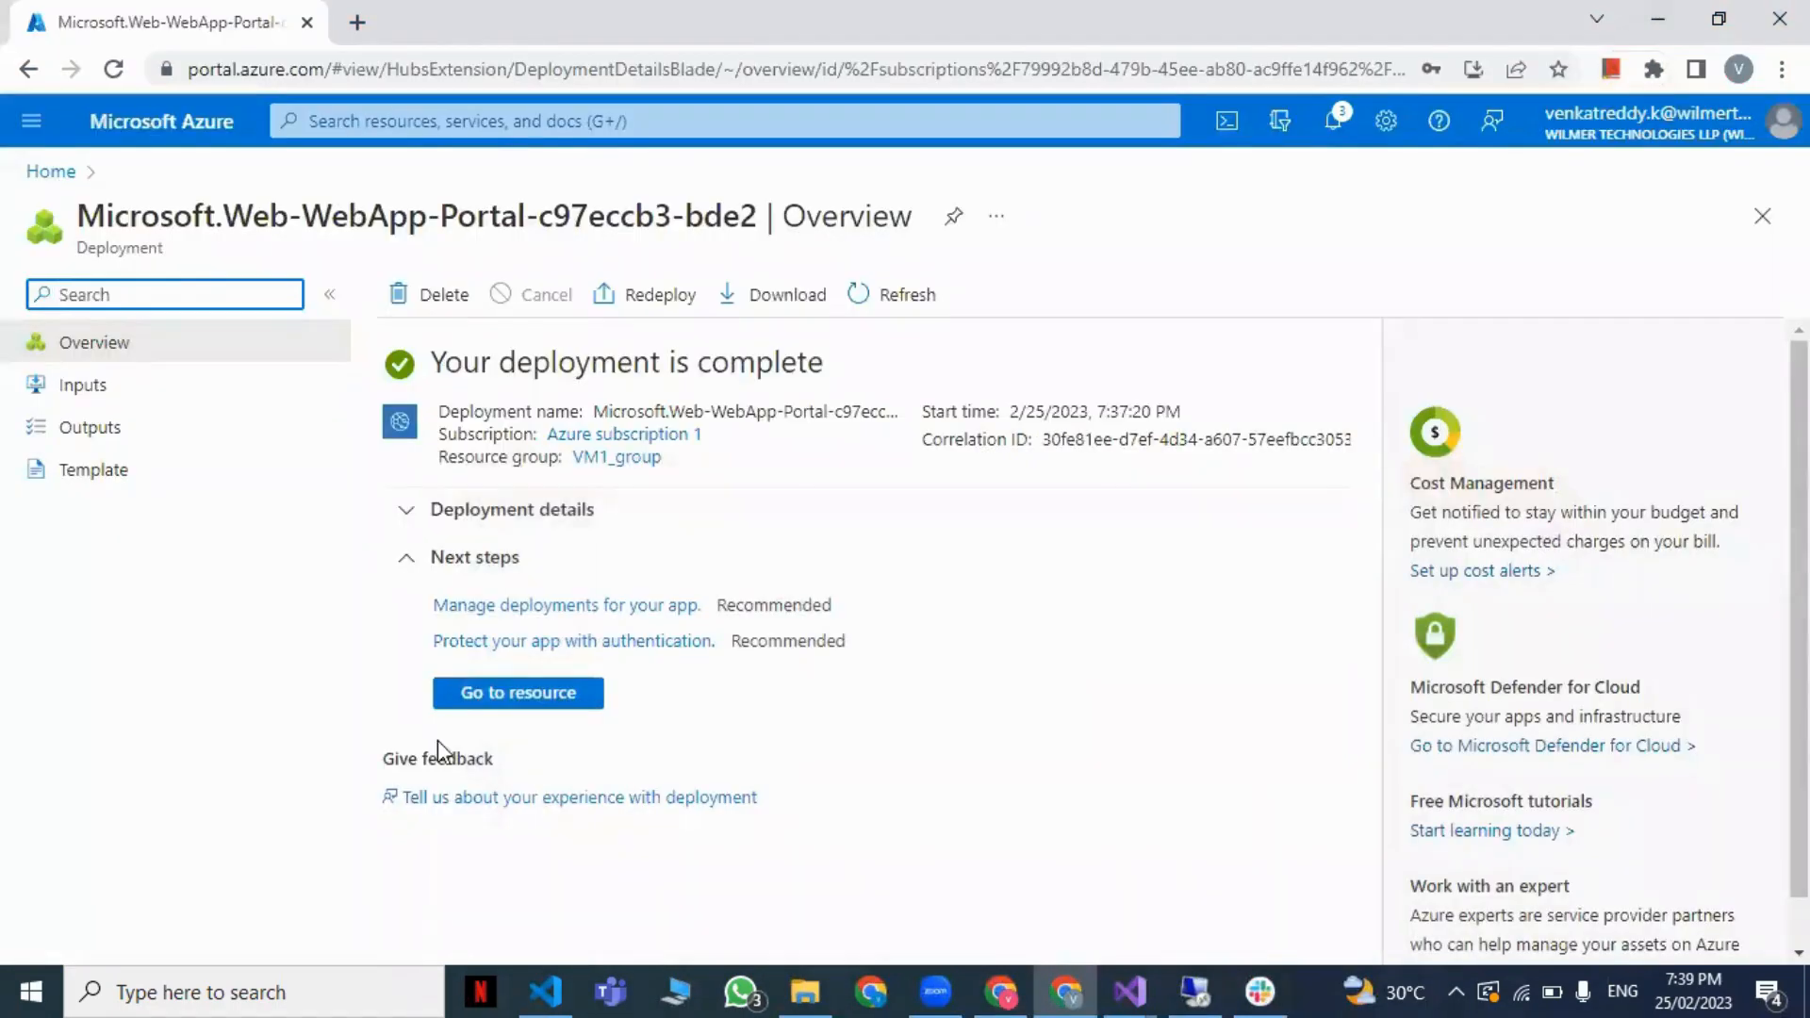
left_click(553, 703)
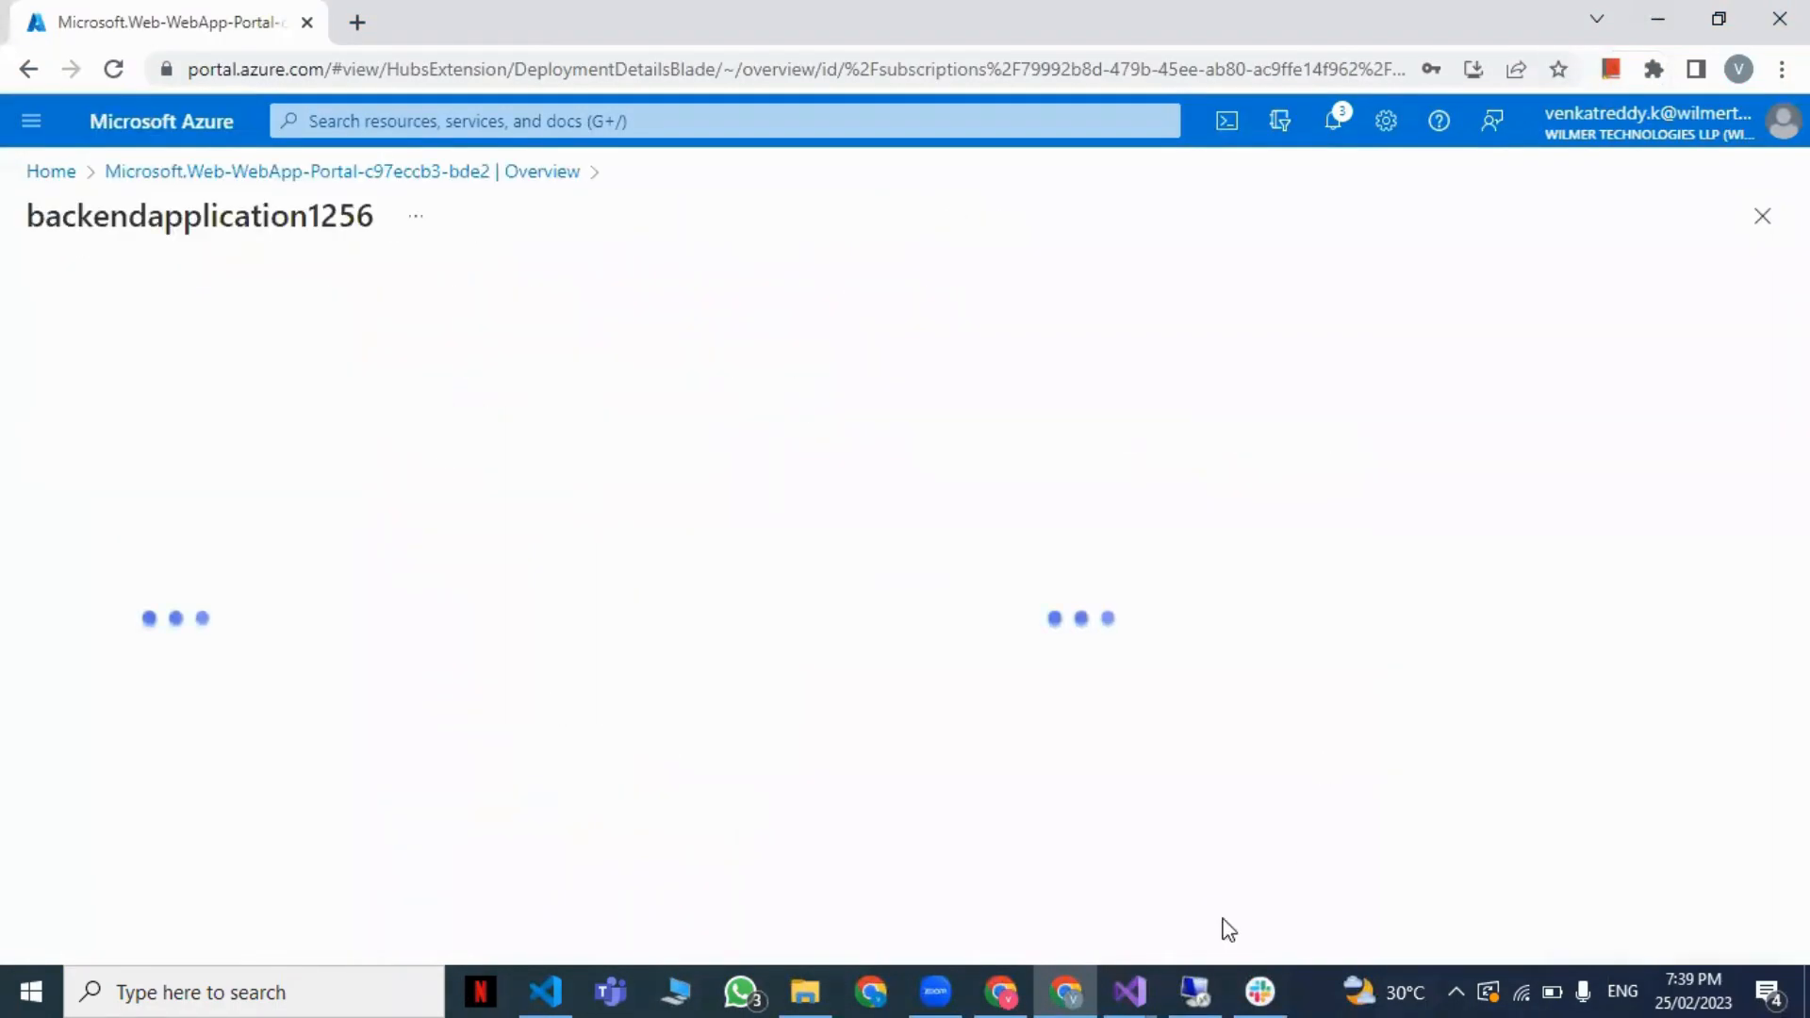
Step: Switch back to Azure DevOps and open the Stage 1 logs of Release-2 to follow the deployment
left_click(1014, 985)
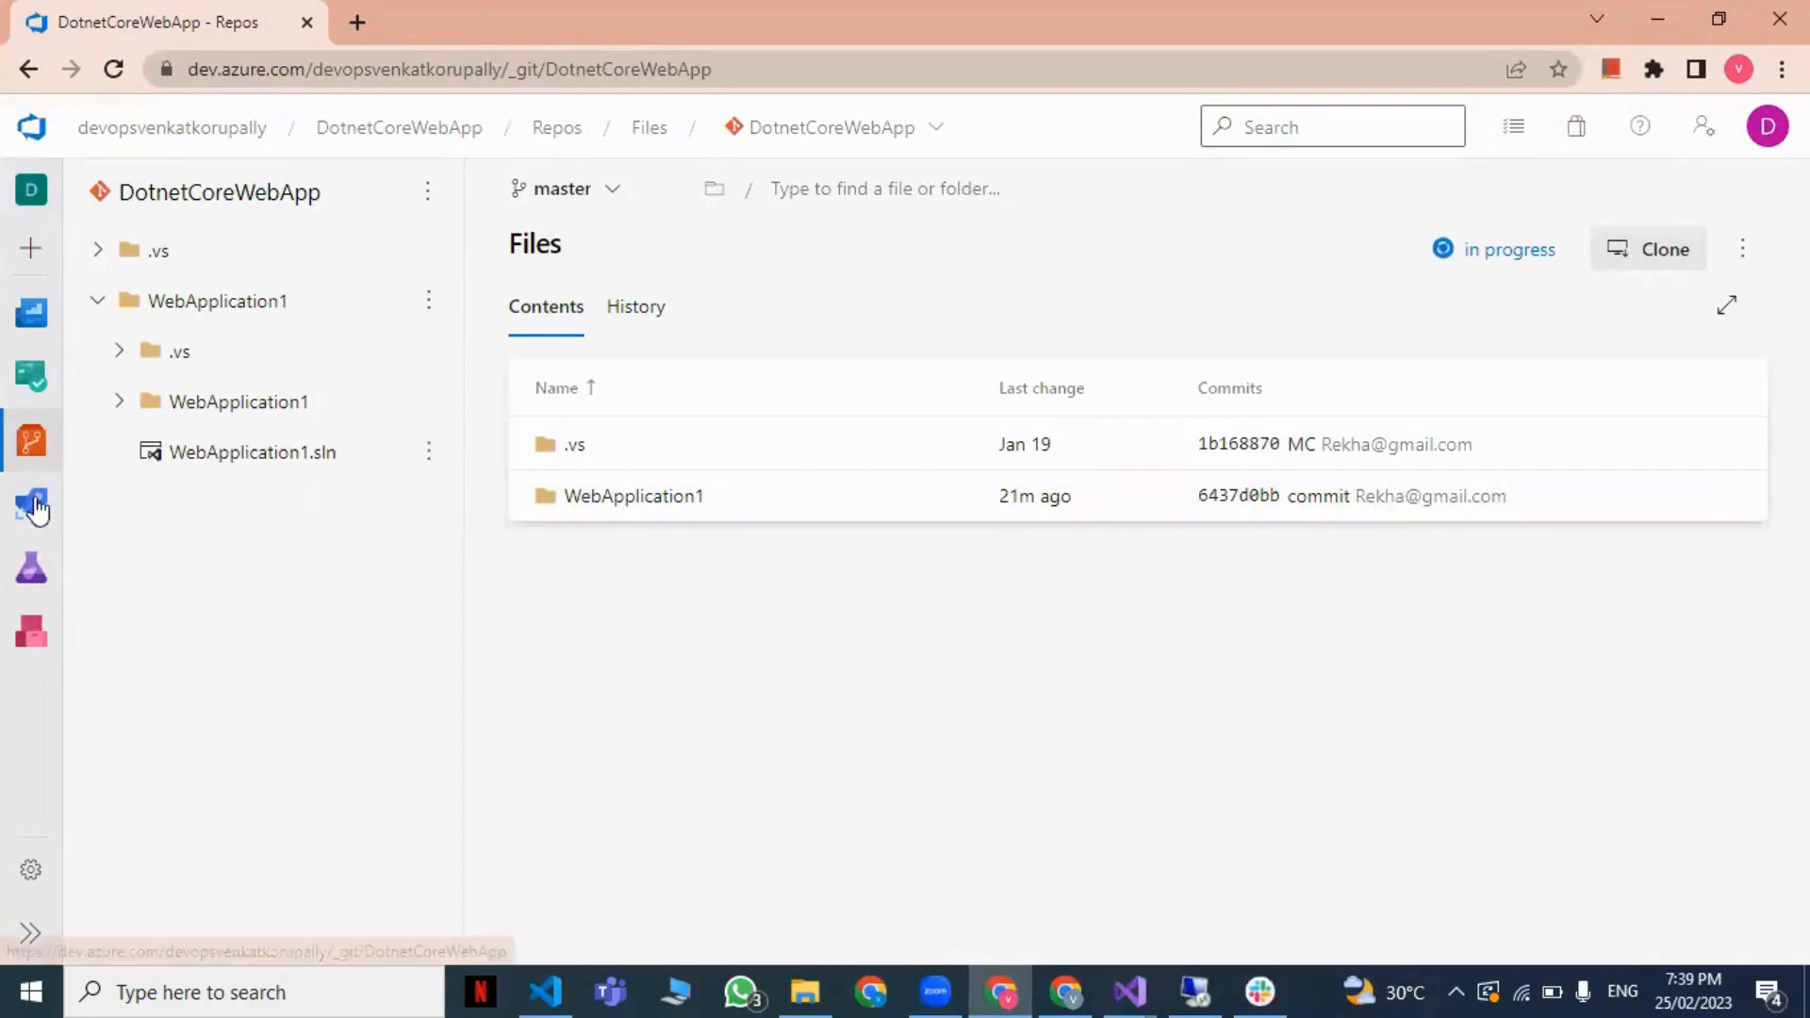
mouse_move(36, 525)
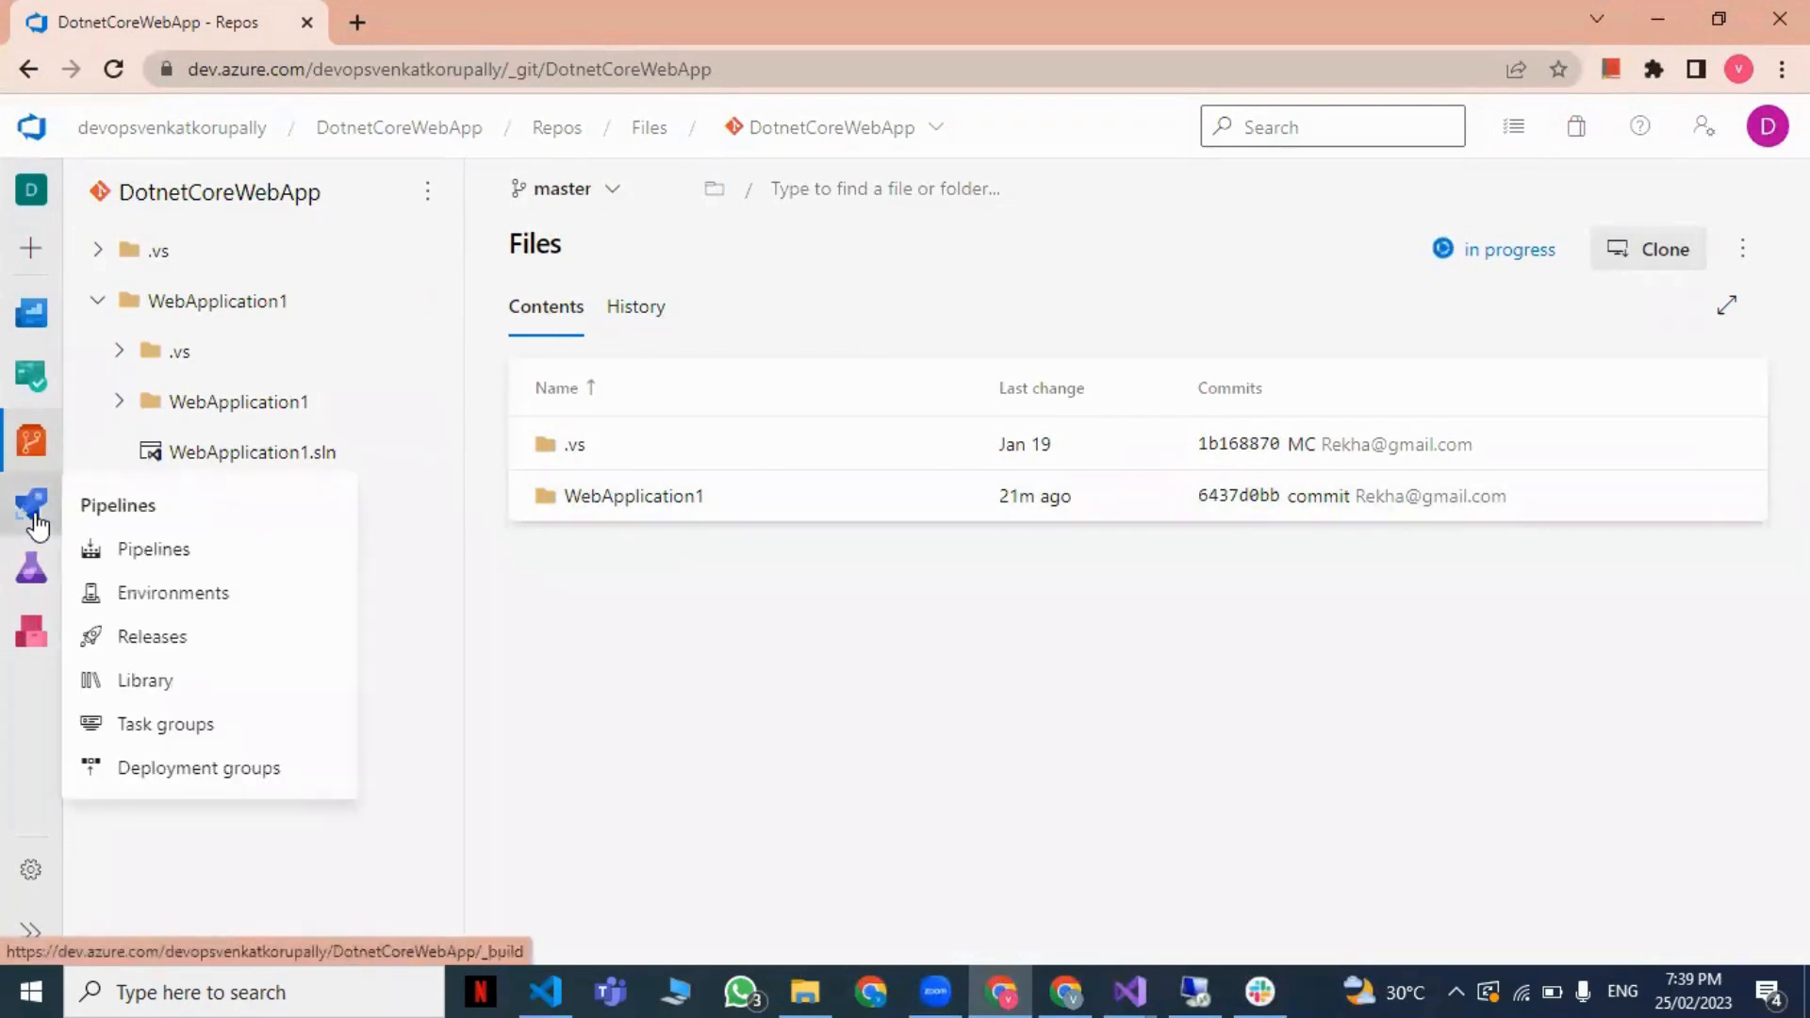
left_click(153, 638)
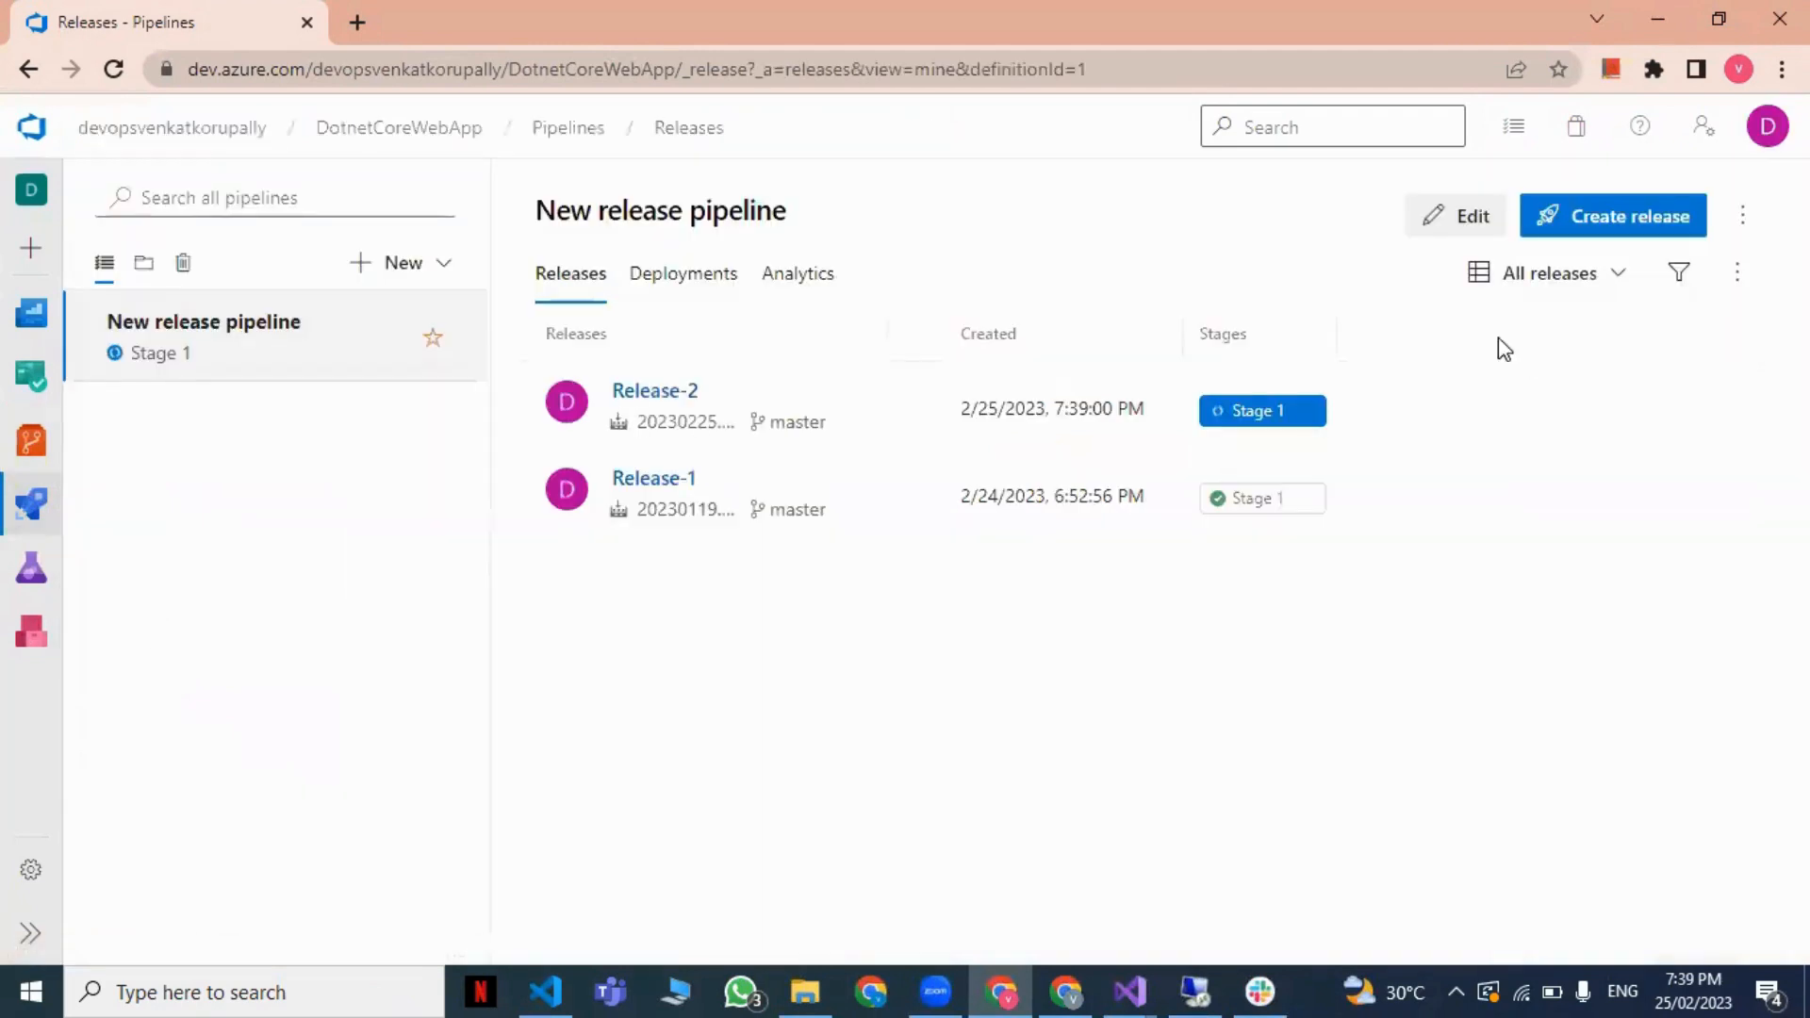
left_click(1257, 420)
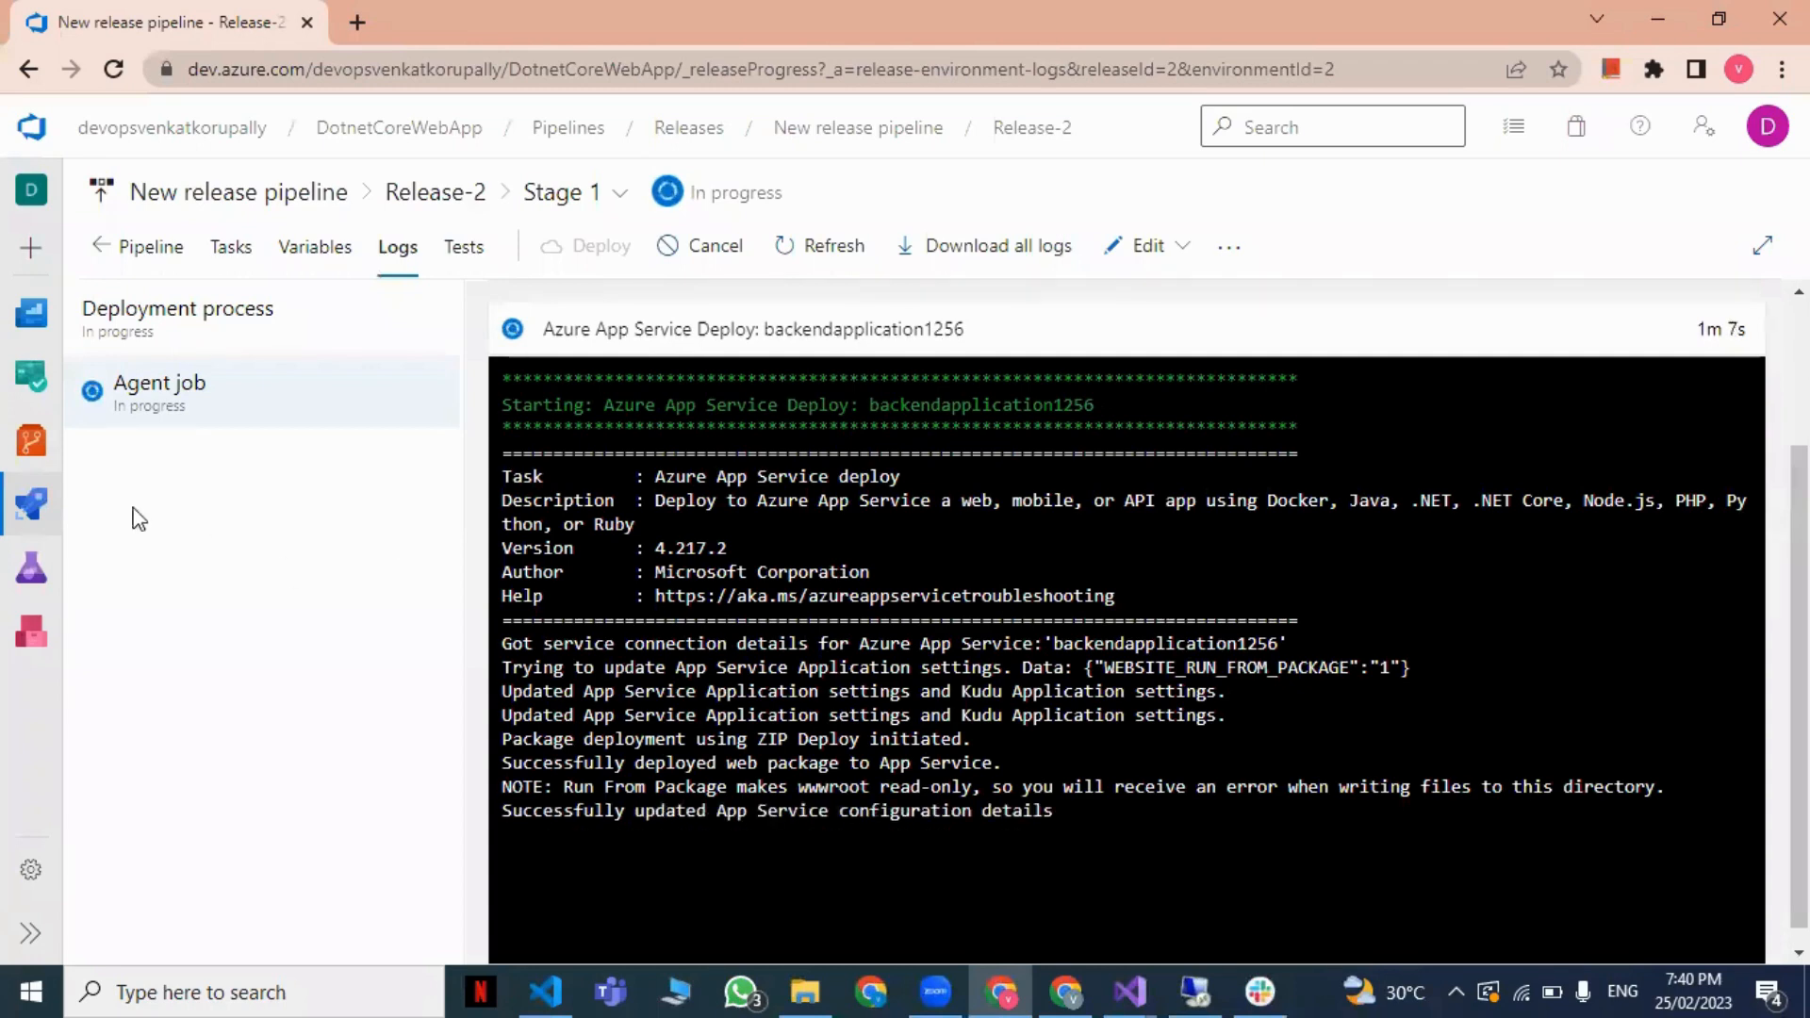
Step: View the repository files of DotnetCoreWebApp and the project's list of recently run pipelines
mouse_move(14, 441)
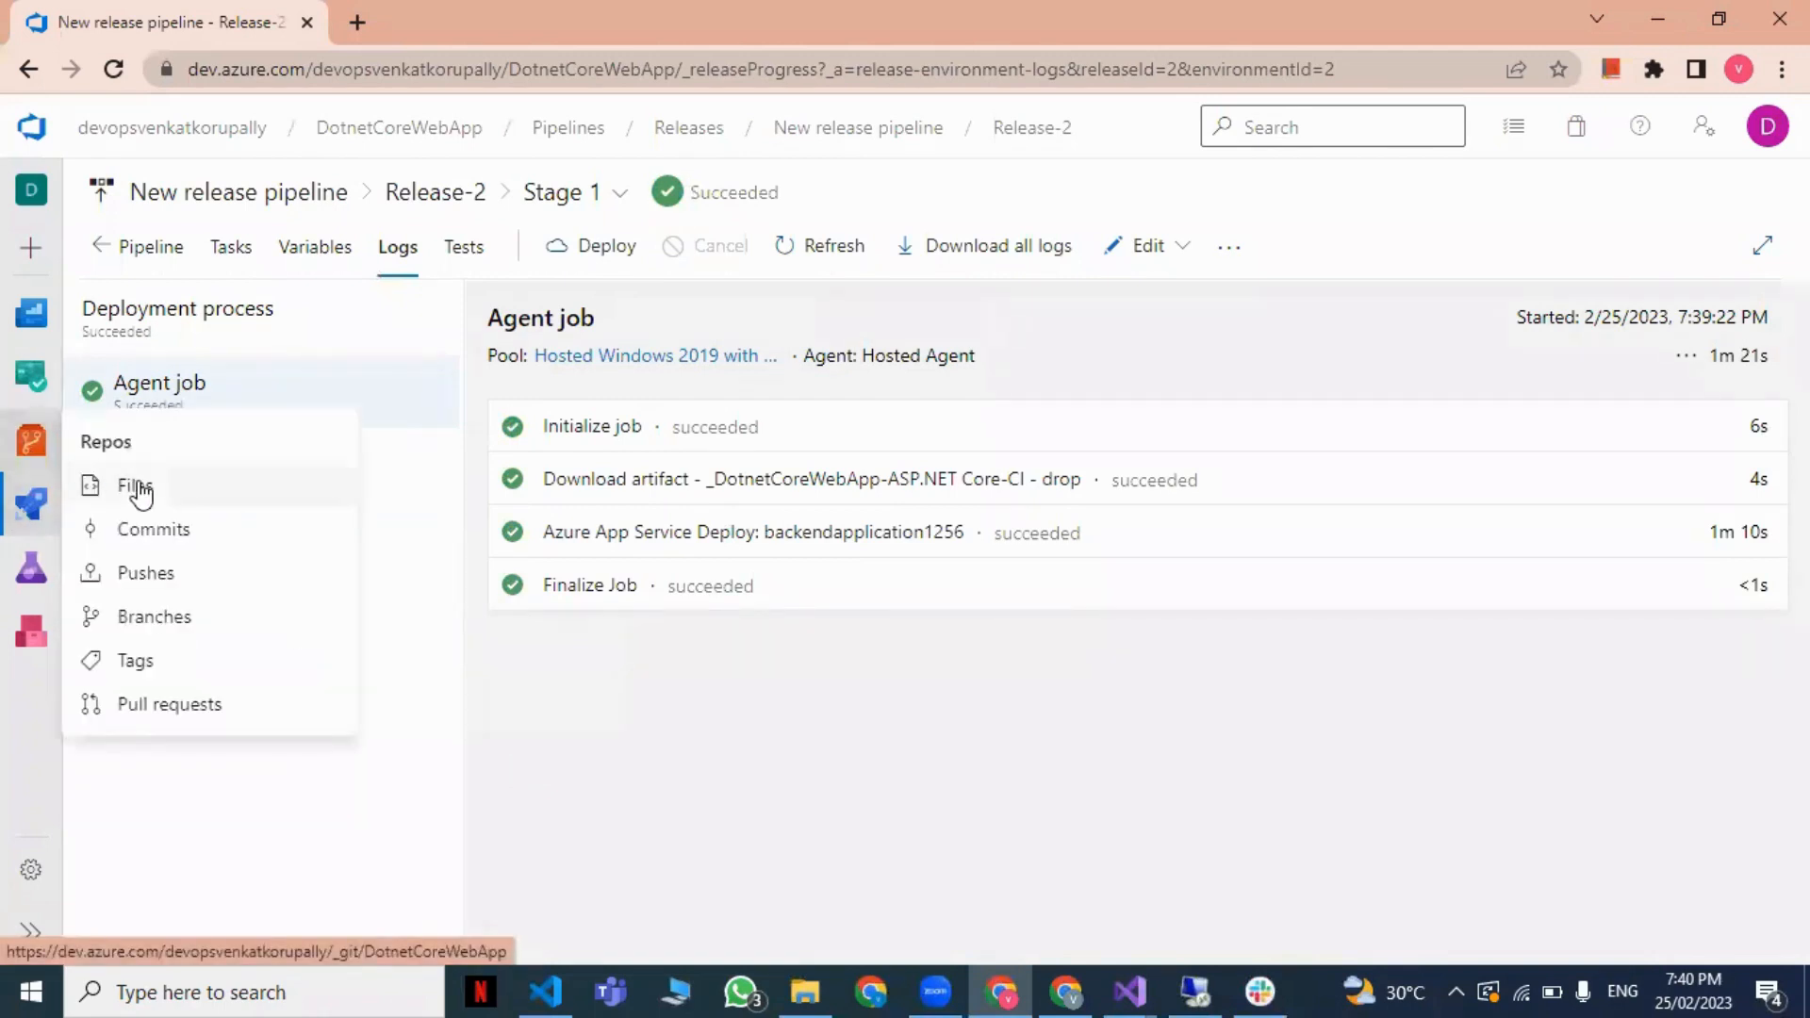
left_click(134, 485)
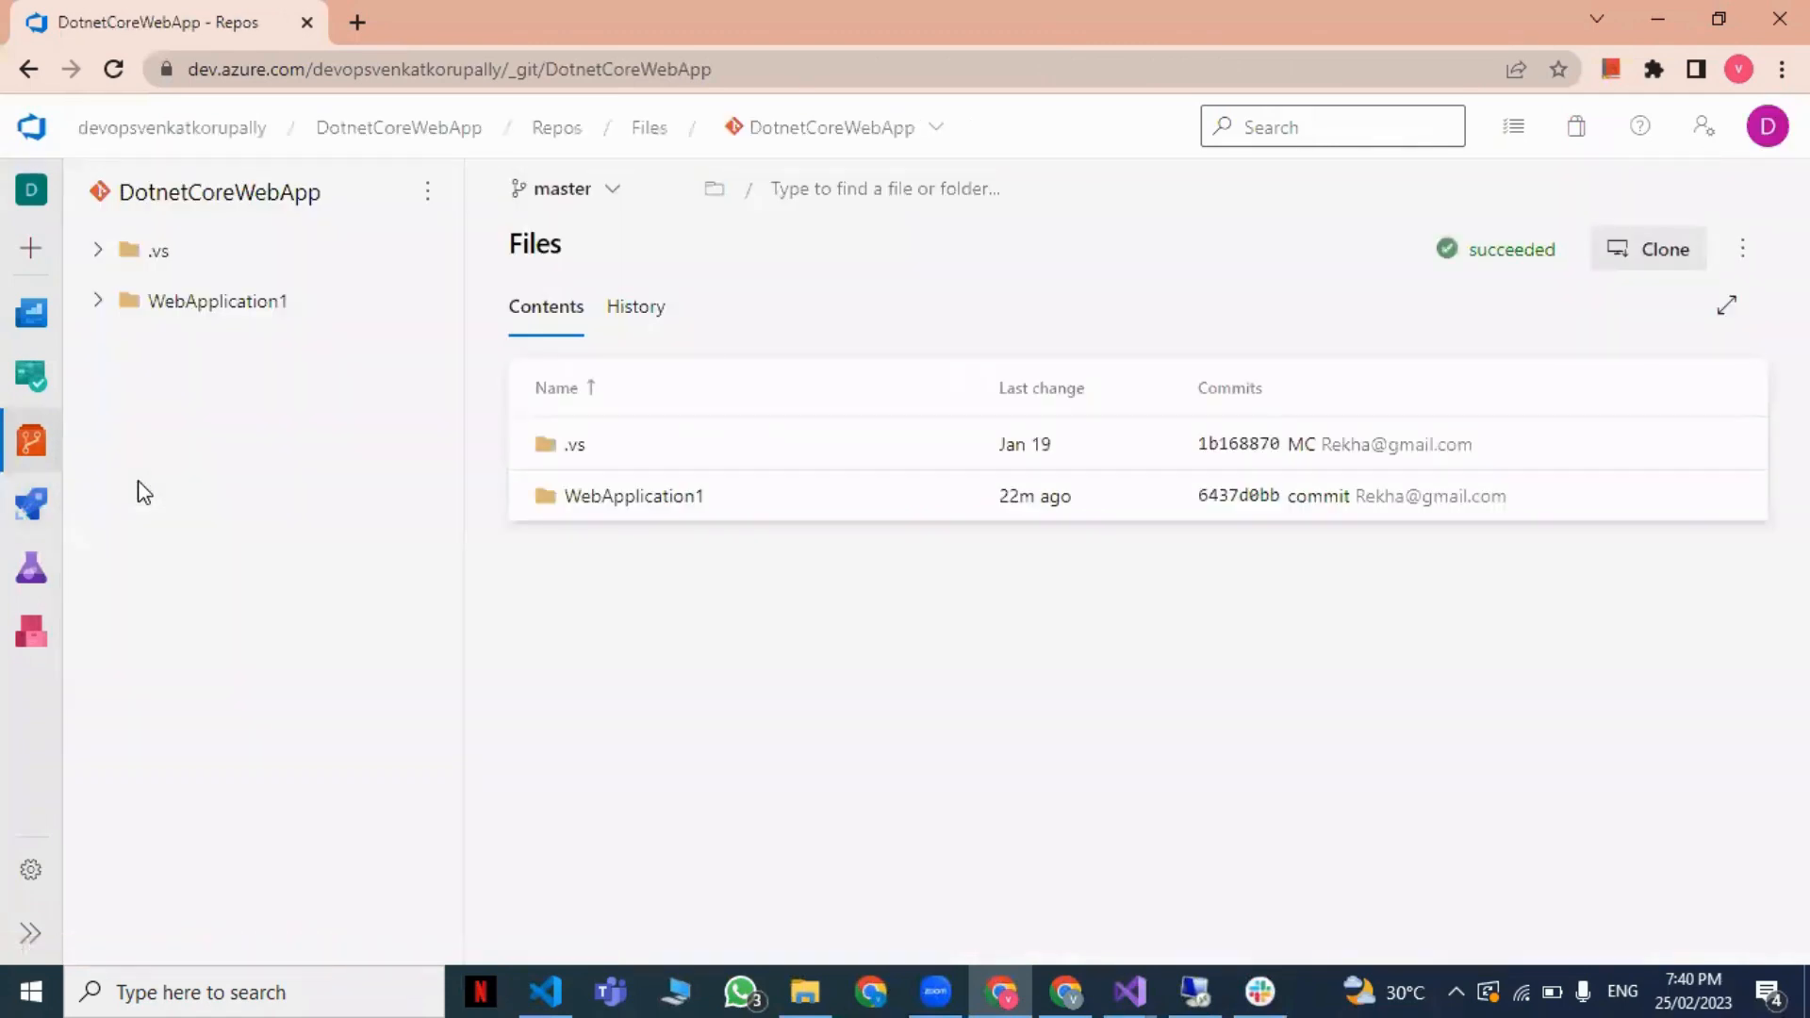
mouse_move(32, 507)
left_click(168, 555)
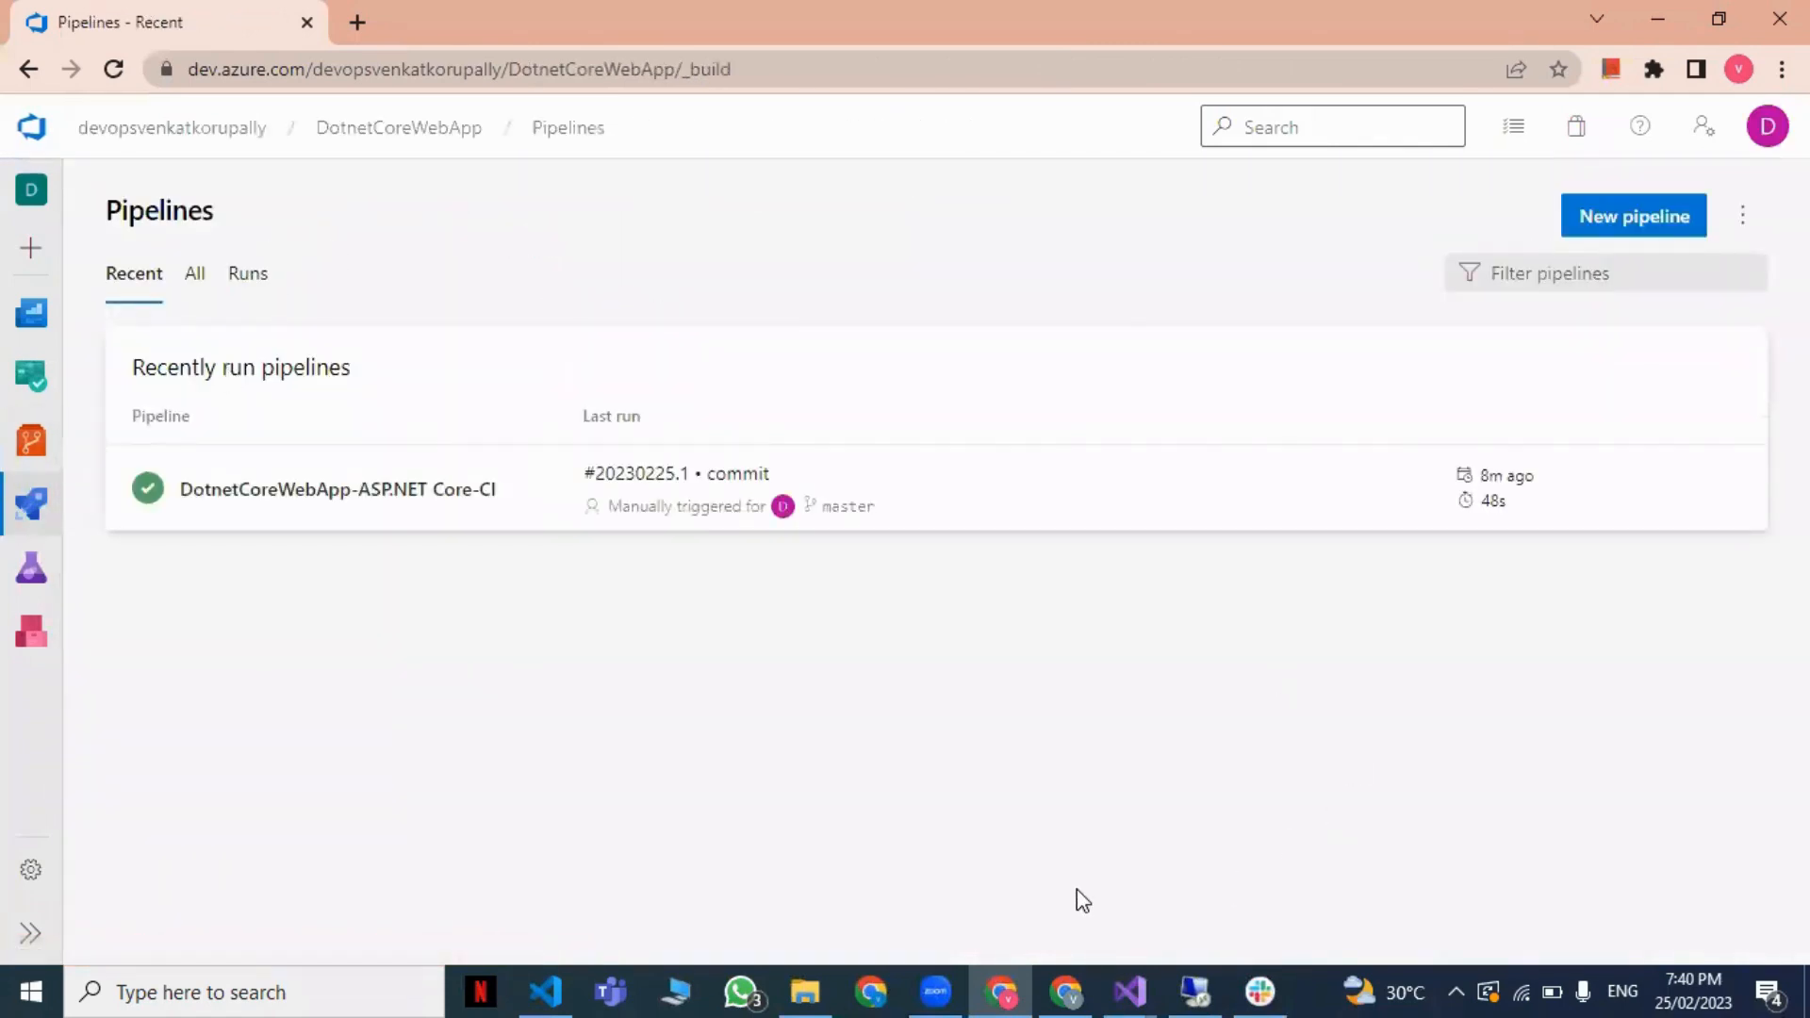
Step: Switch to the Azure portal and browse to the deployed backendapplication1256 site
left_click(1062, 988)
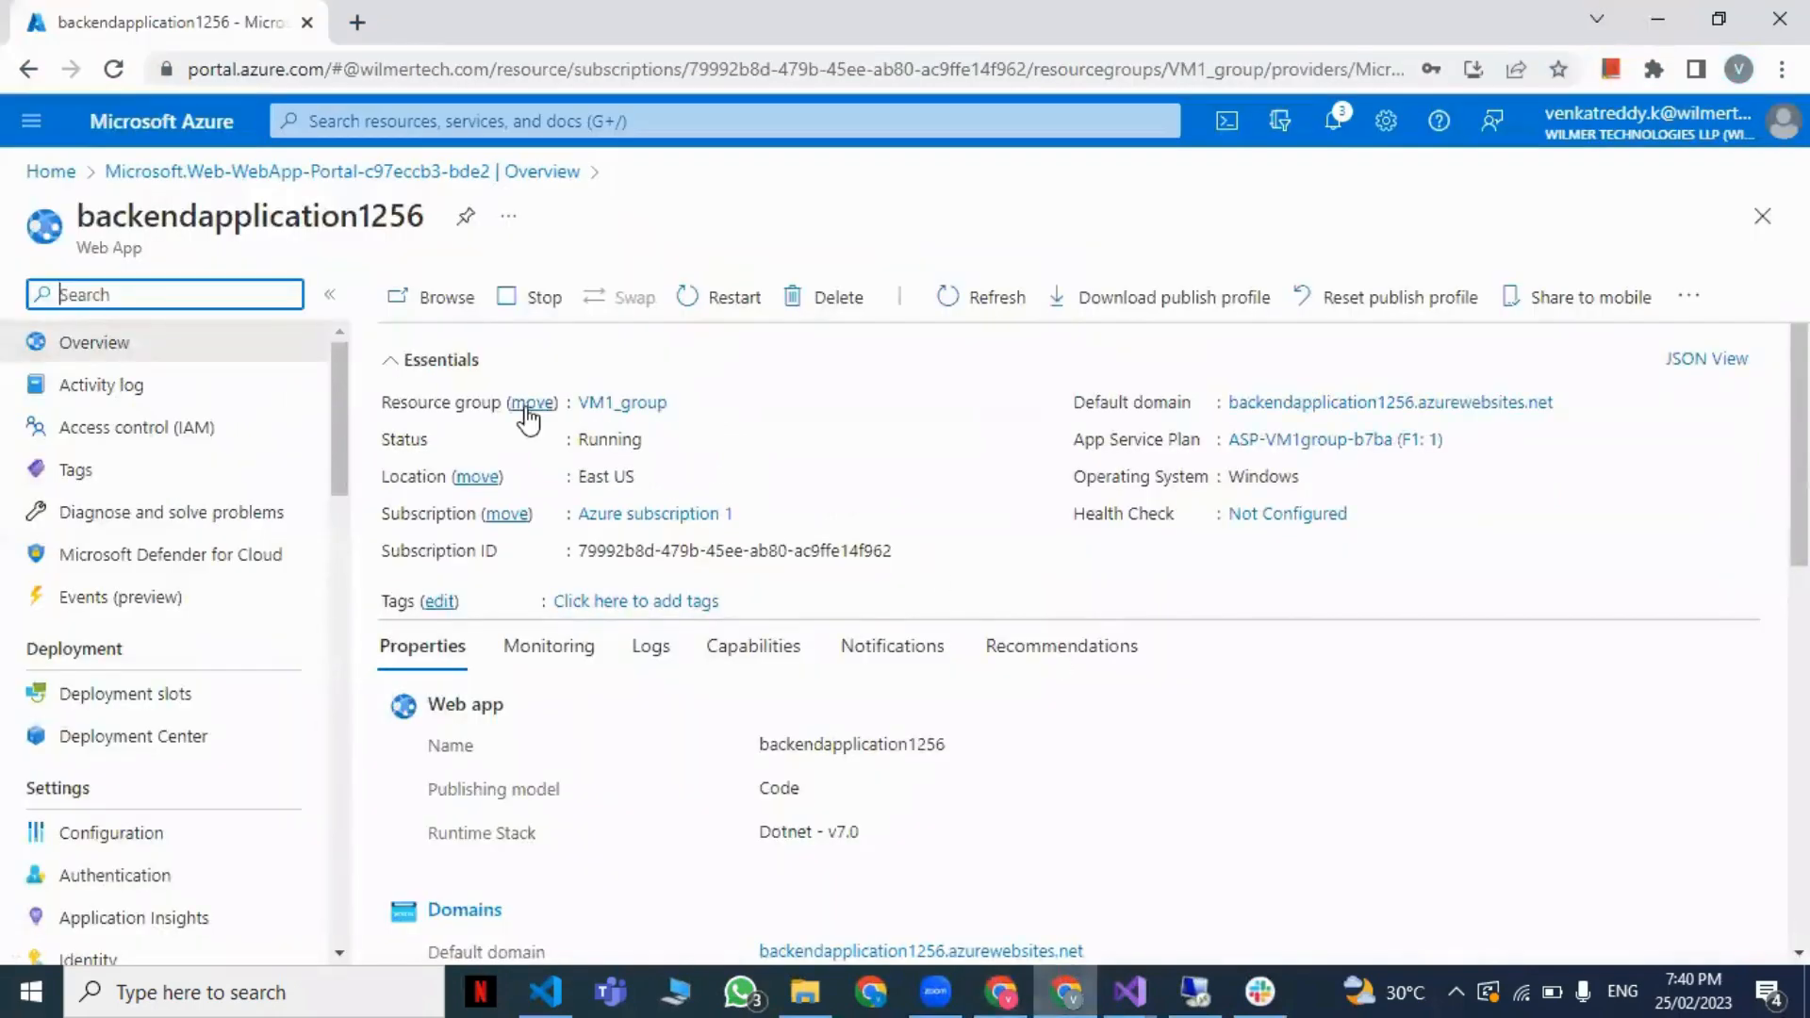
left_click(446, 298)
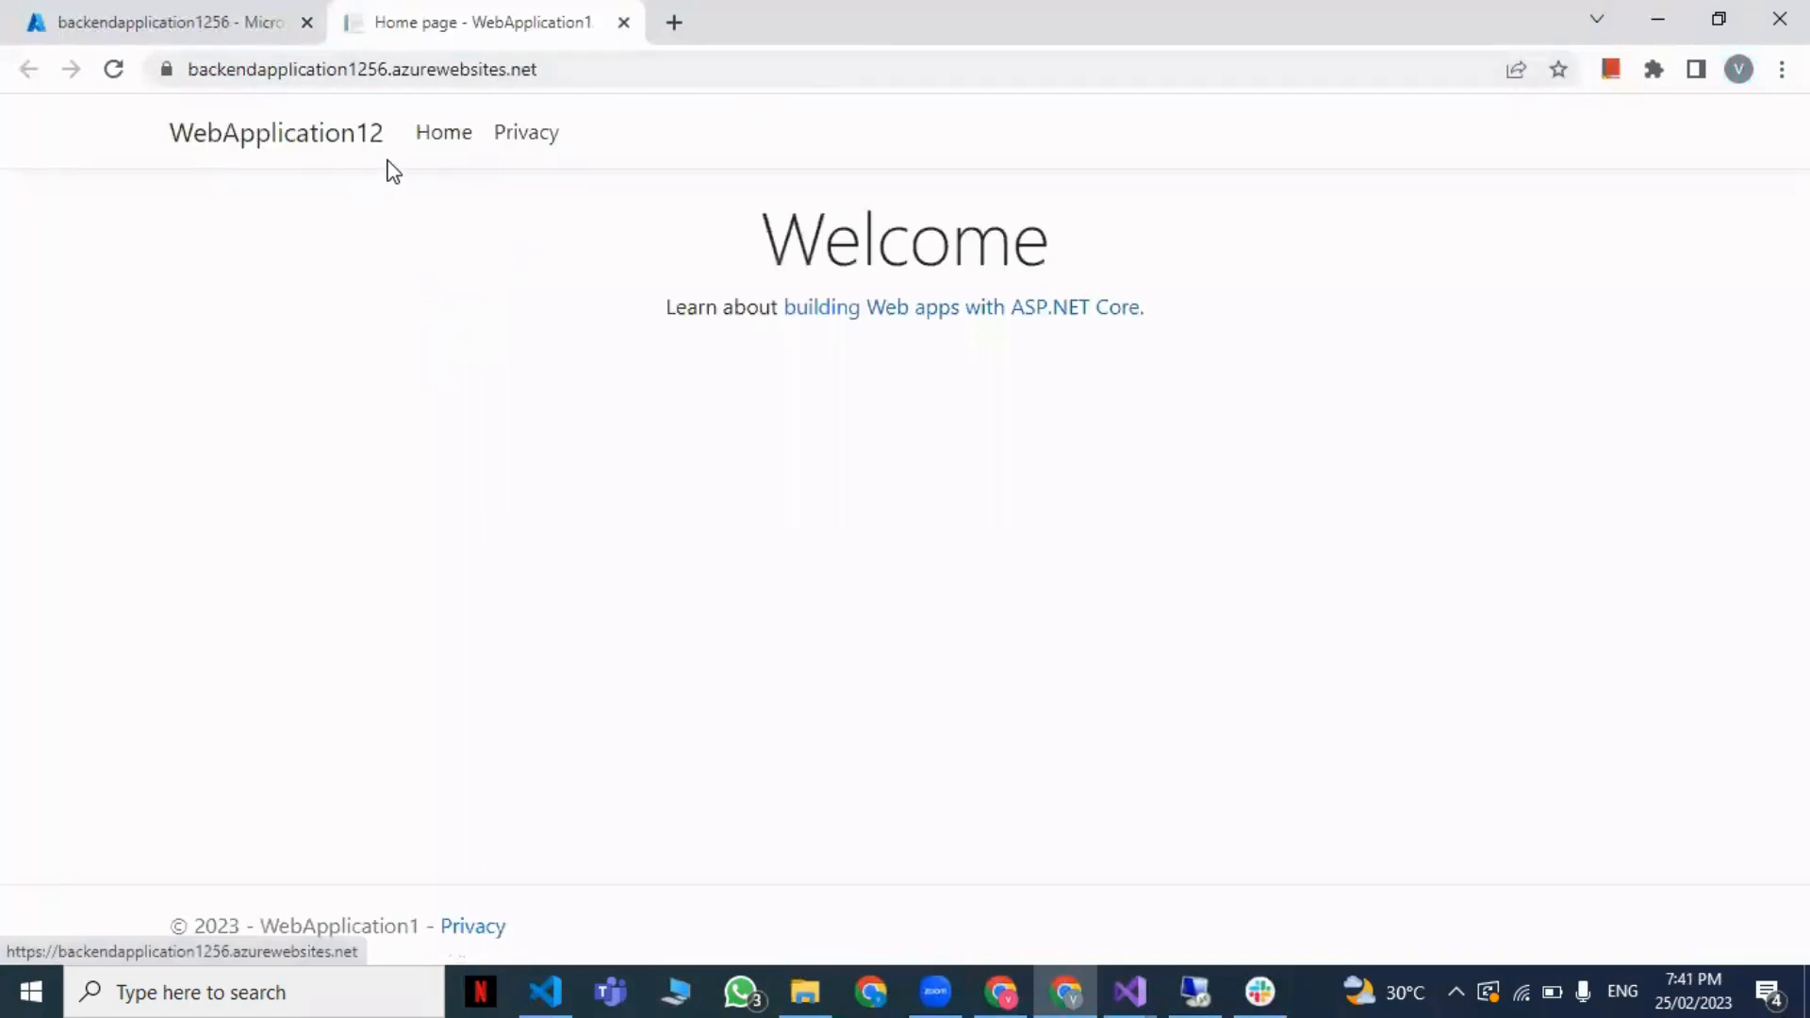
Step: Switch to Visual Studio to compare the navbar brand text in _Layout.cshtml with the site, and return to the site
left_click(1129, 991)
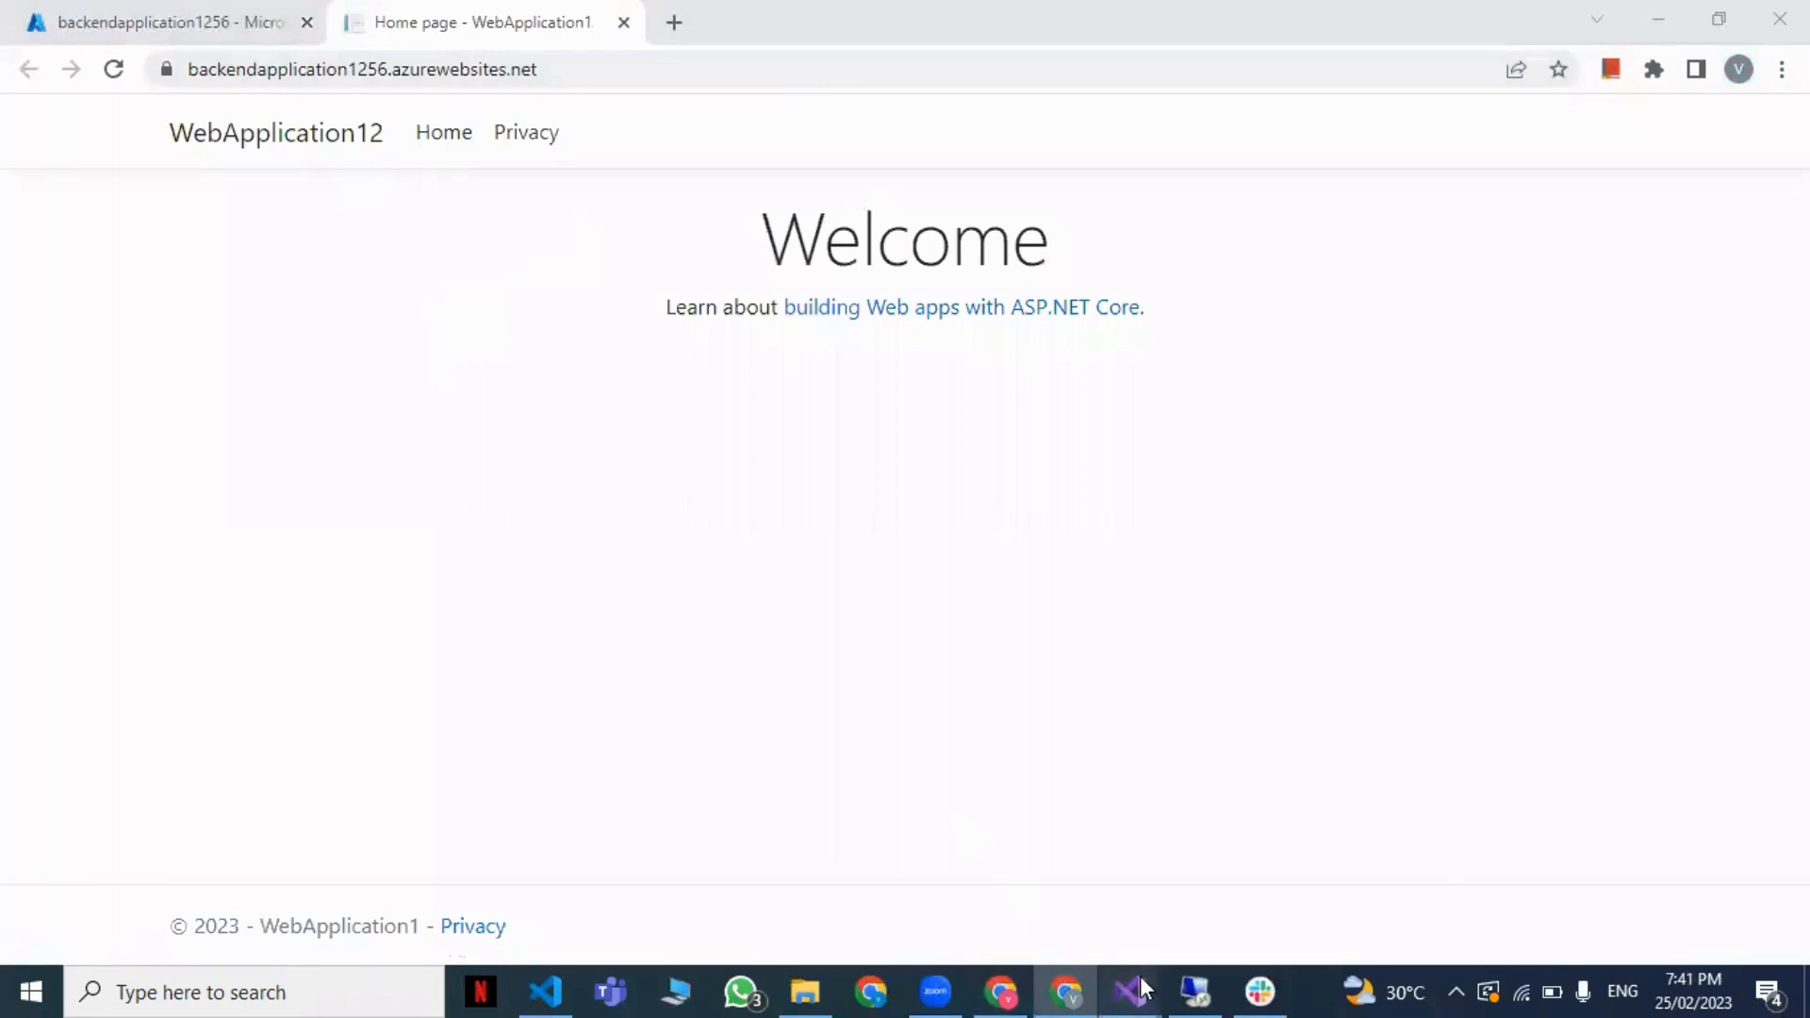
left_click(1031, 903)
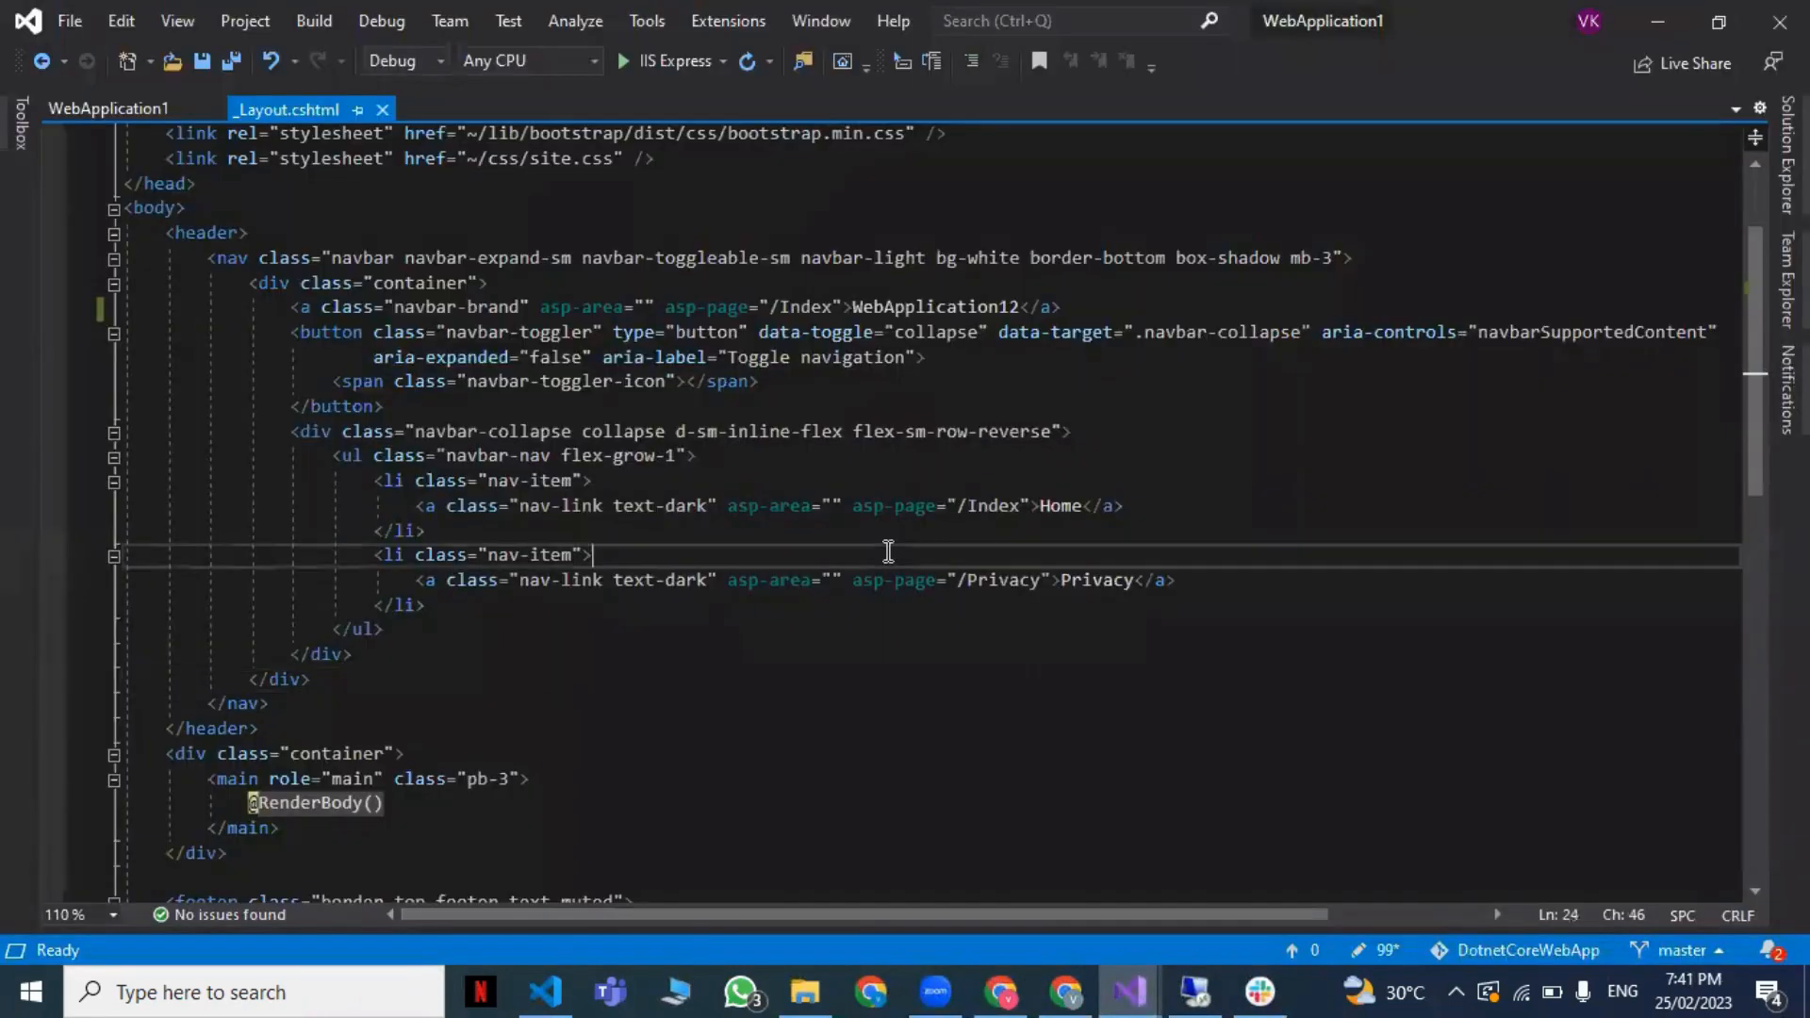
left_click(1656, 28)
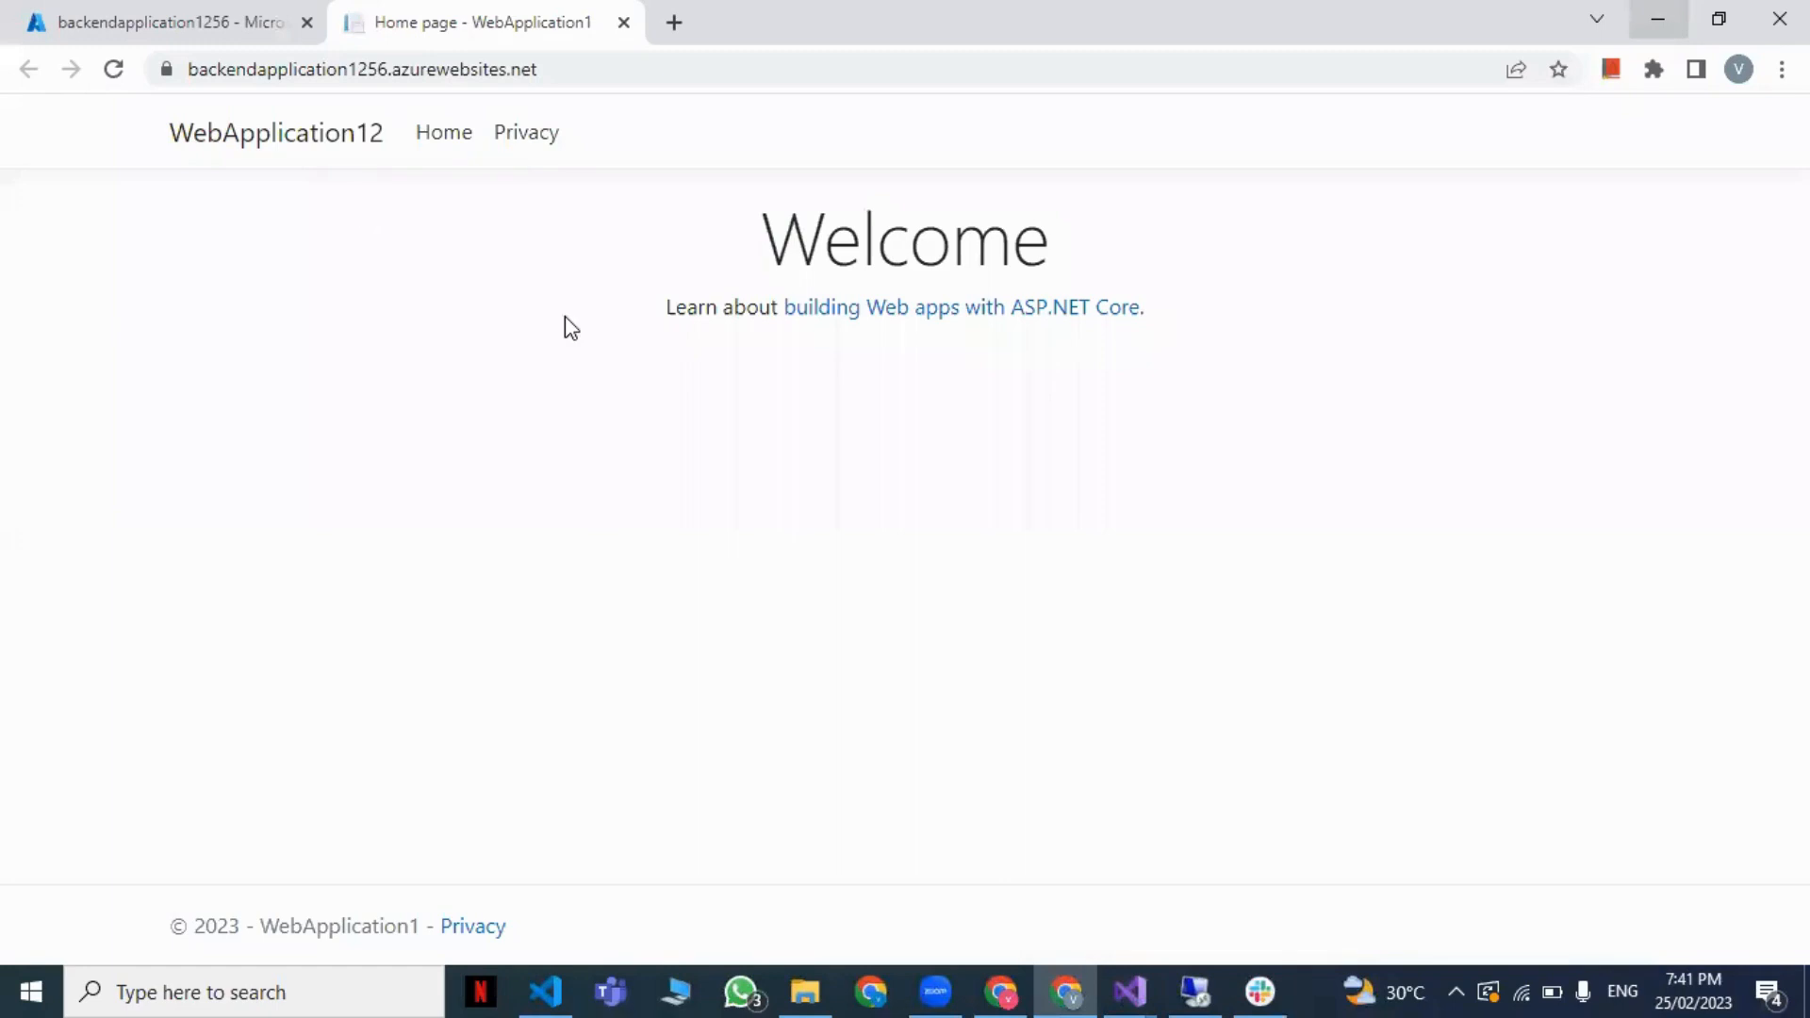
Step: Reload the deployed site and check its Home and Privacy pages through the navigation bar
key("F5")
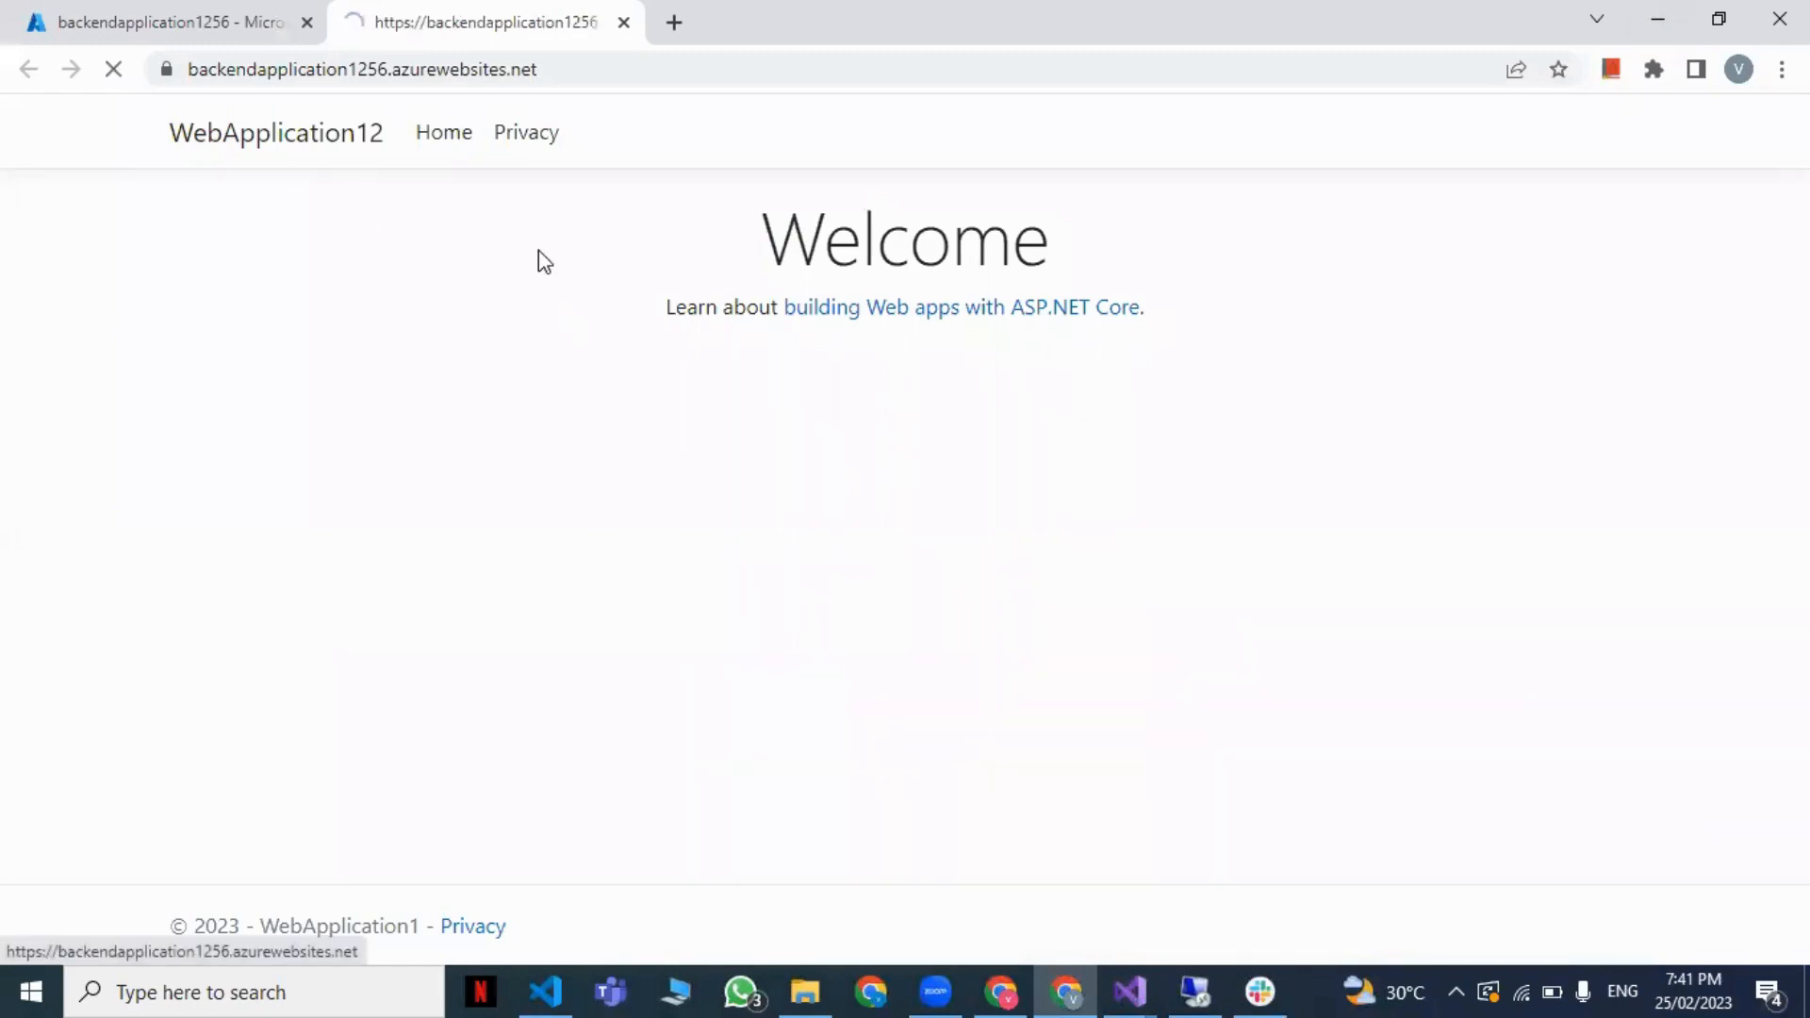
left_click(526, 133)
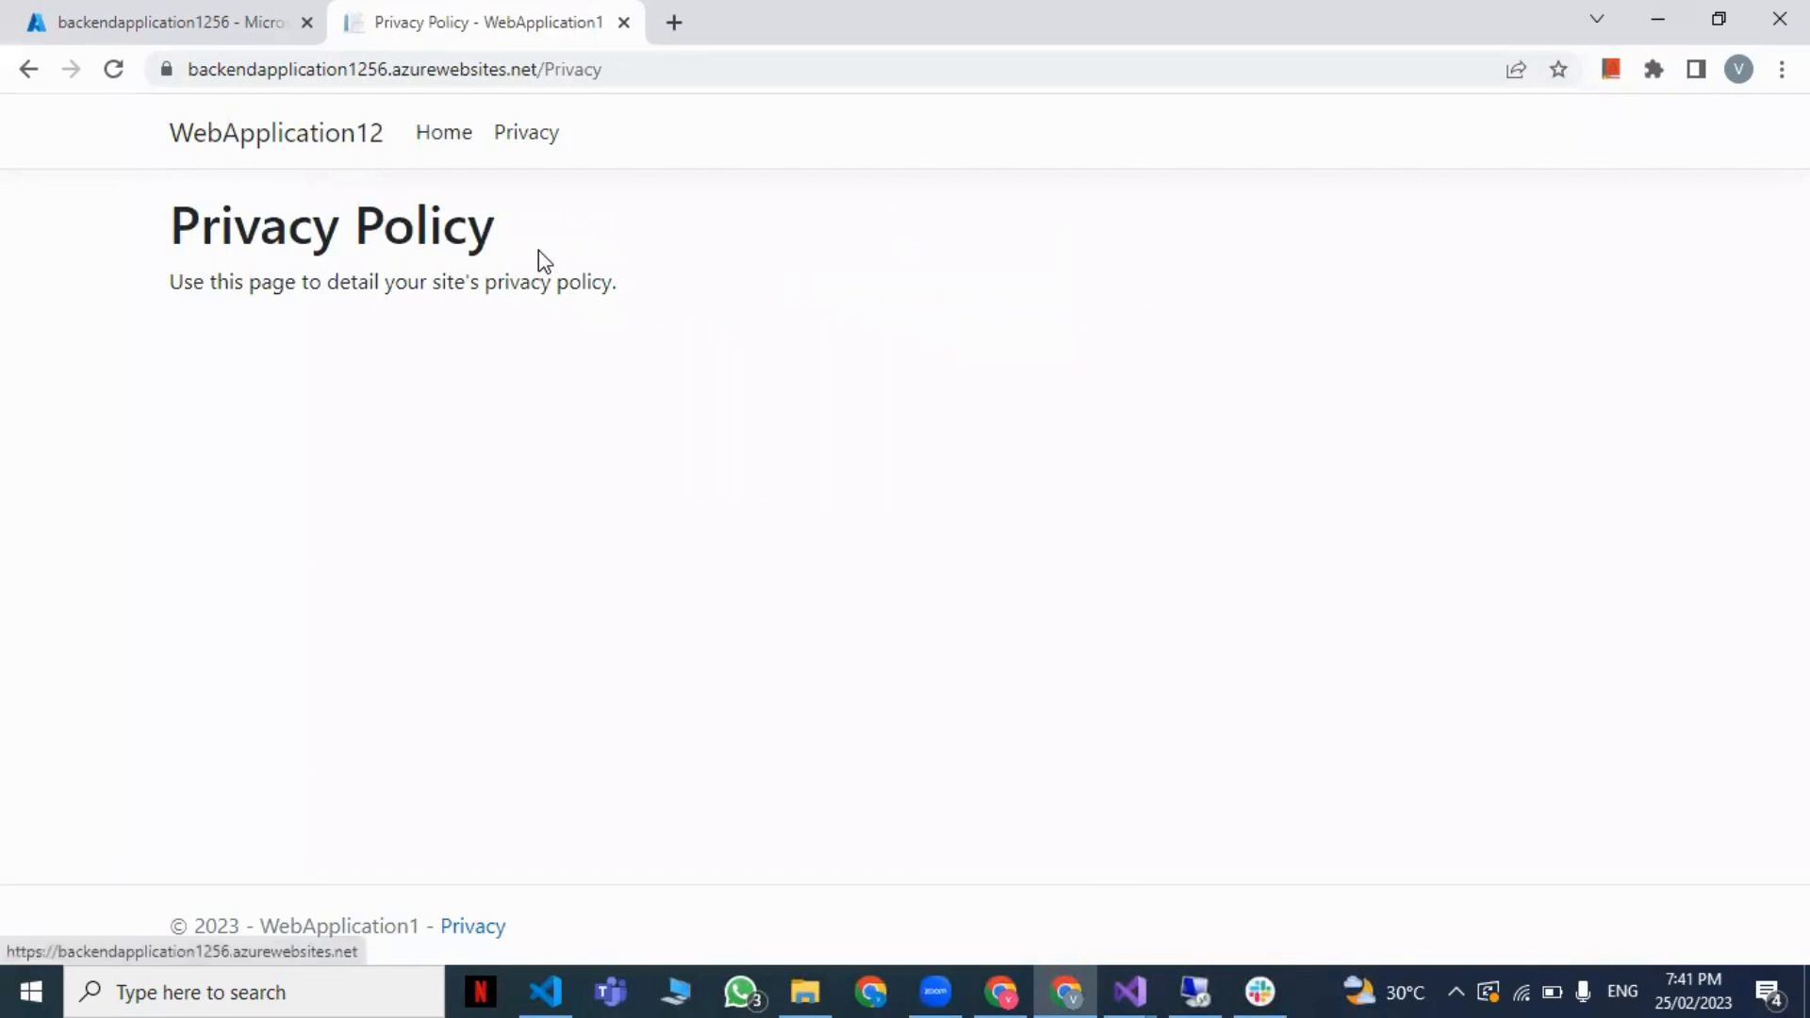
left_click(303, 146)
left_click(304, 146)
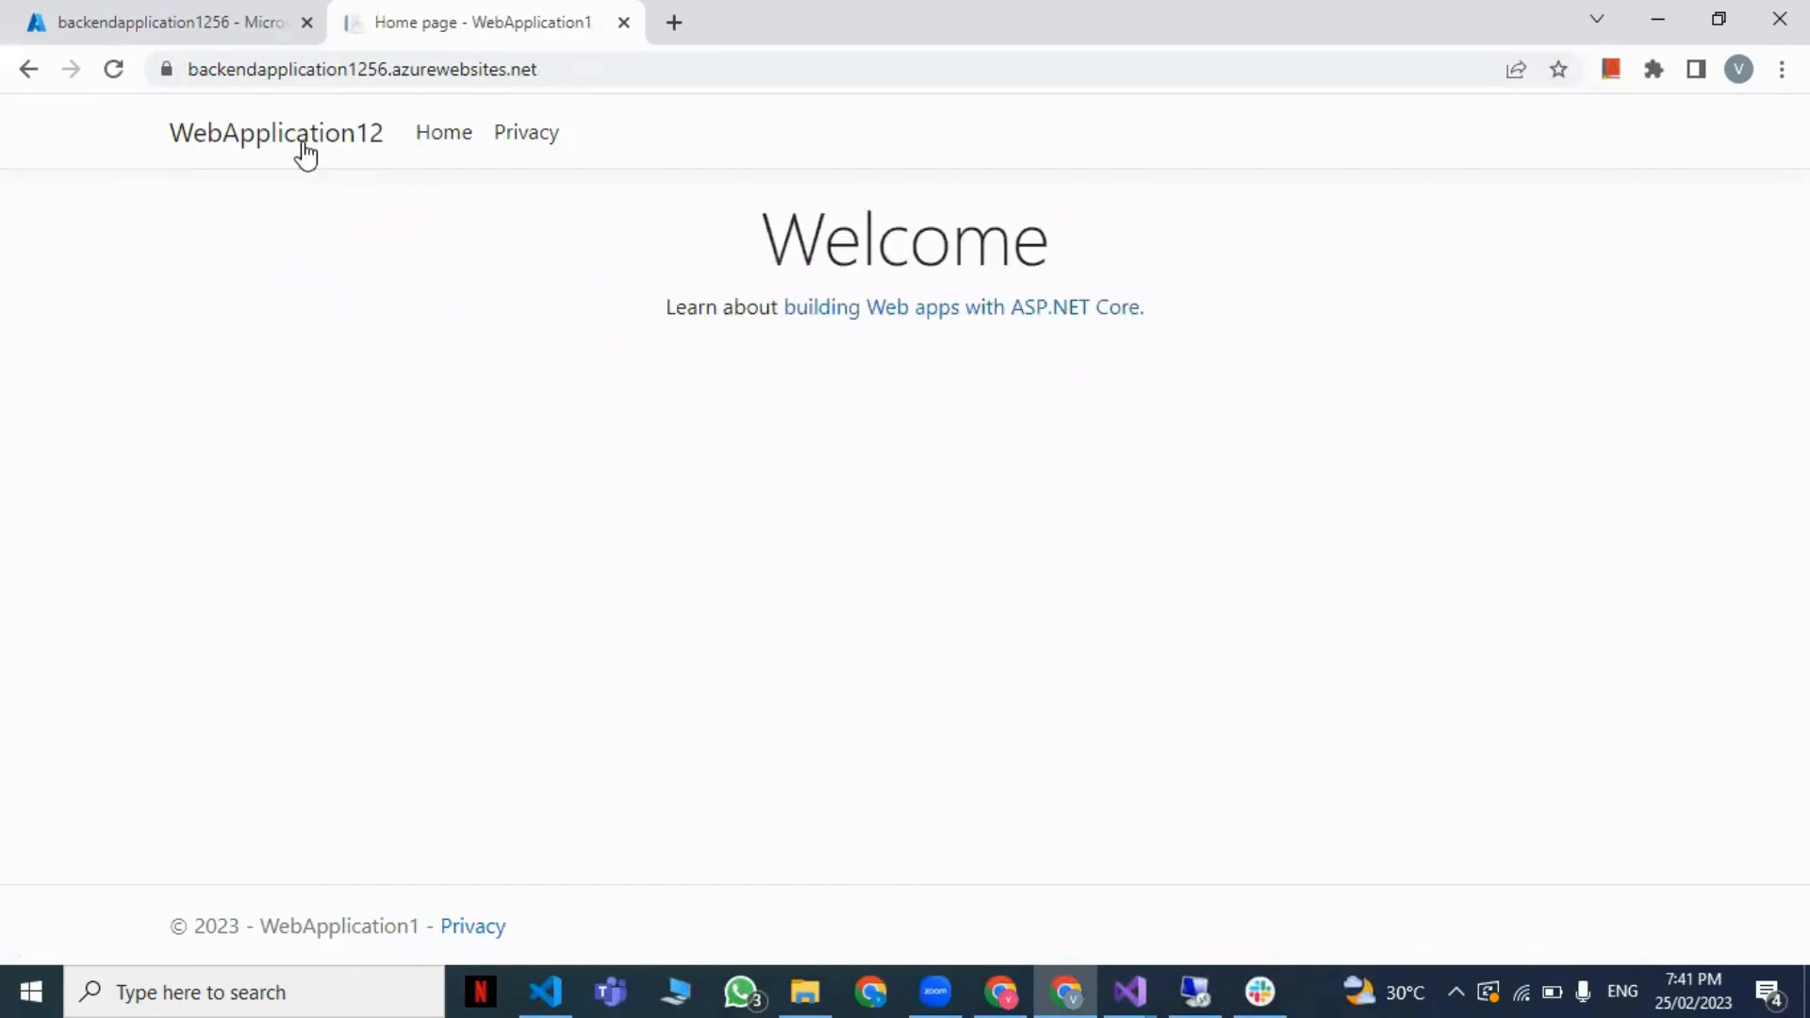
left_click(394, 146)
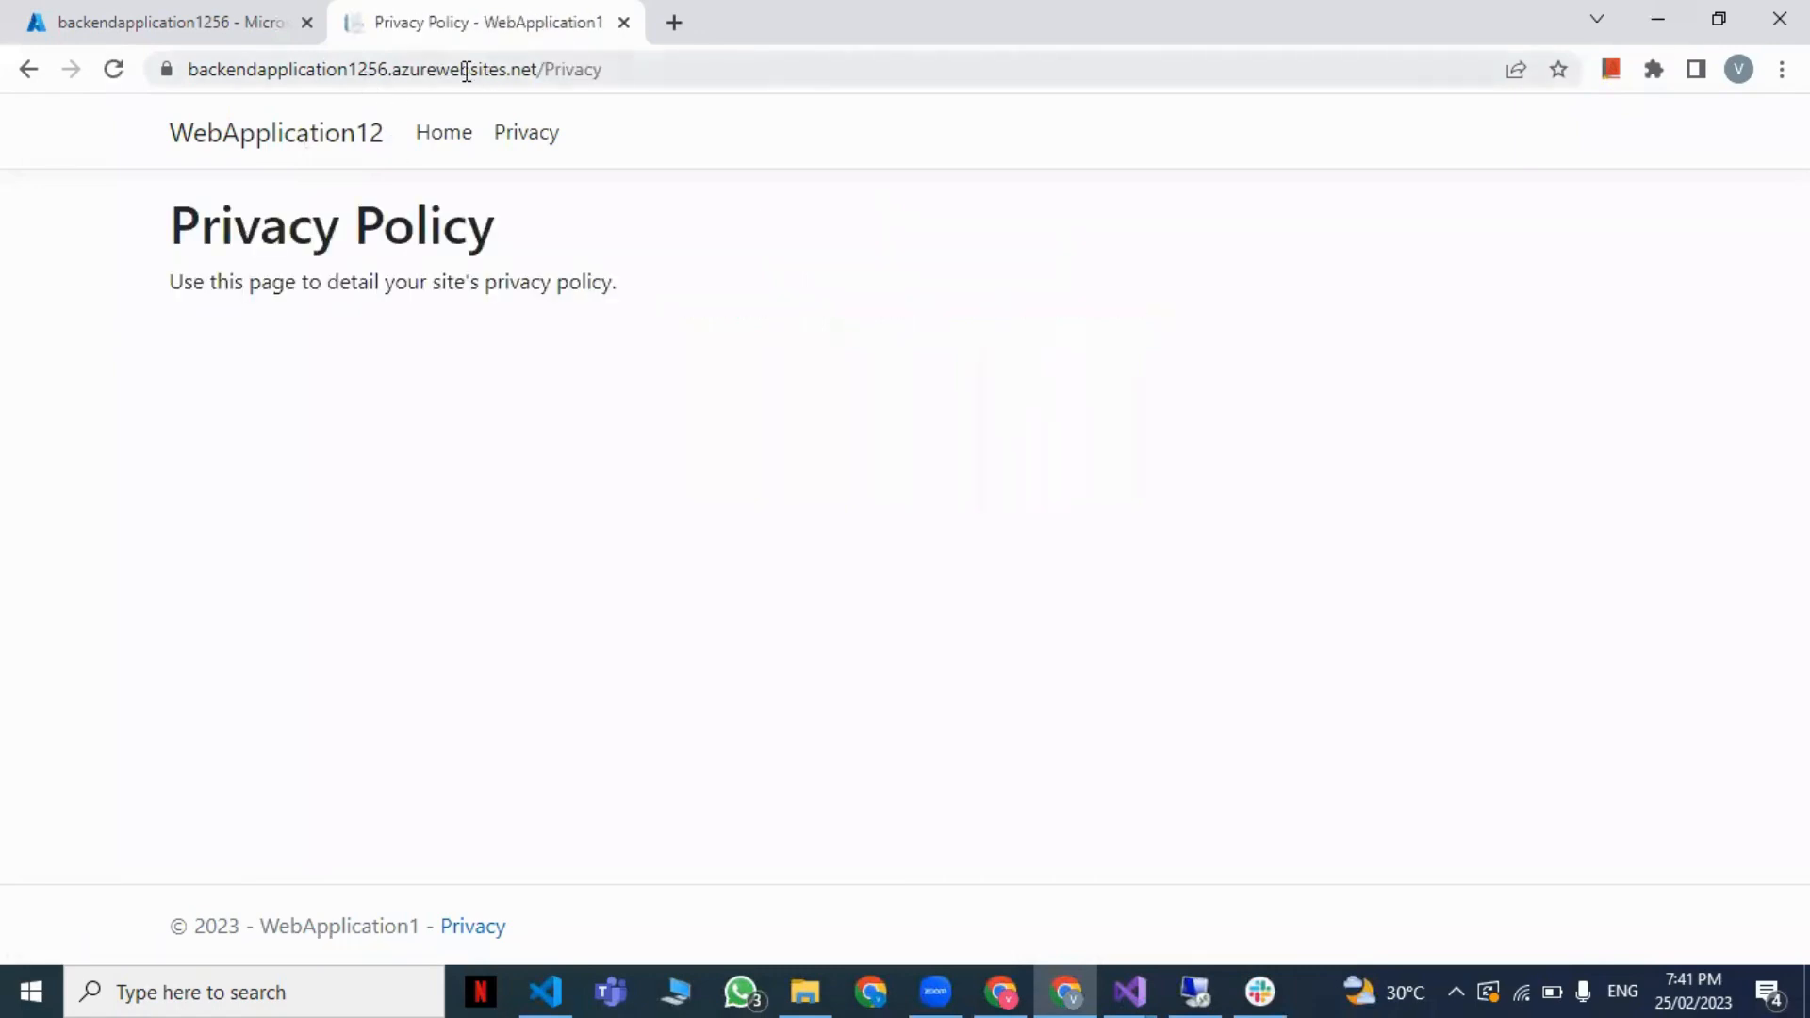
Step: Replace the Privacy path in the deployed site's address with api/employee, then close the site
left_click(444, 70)
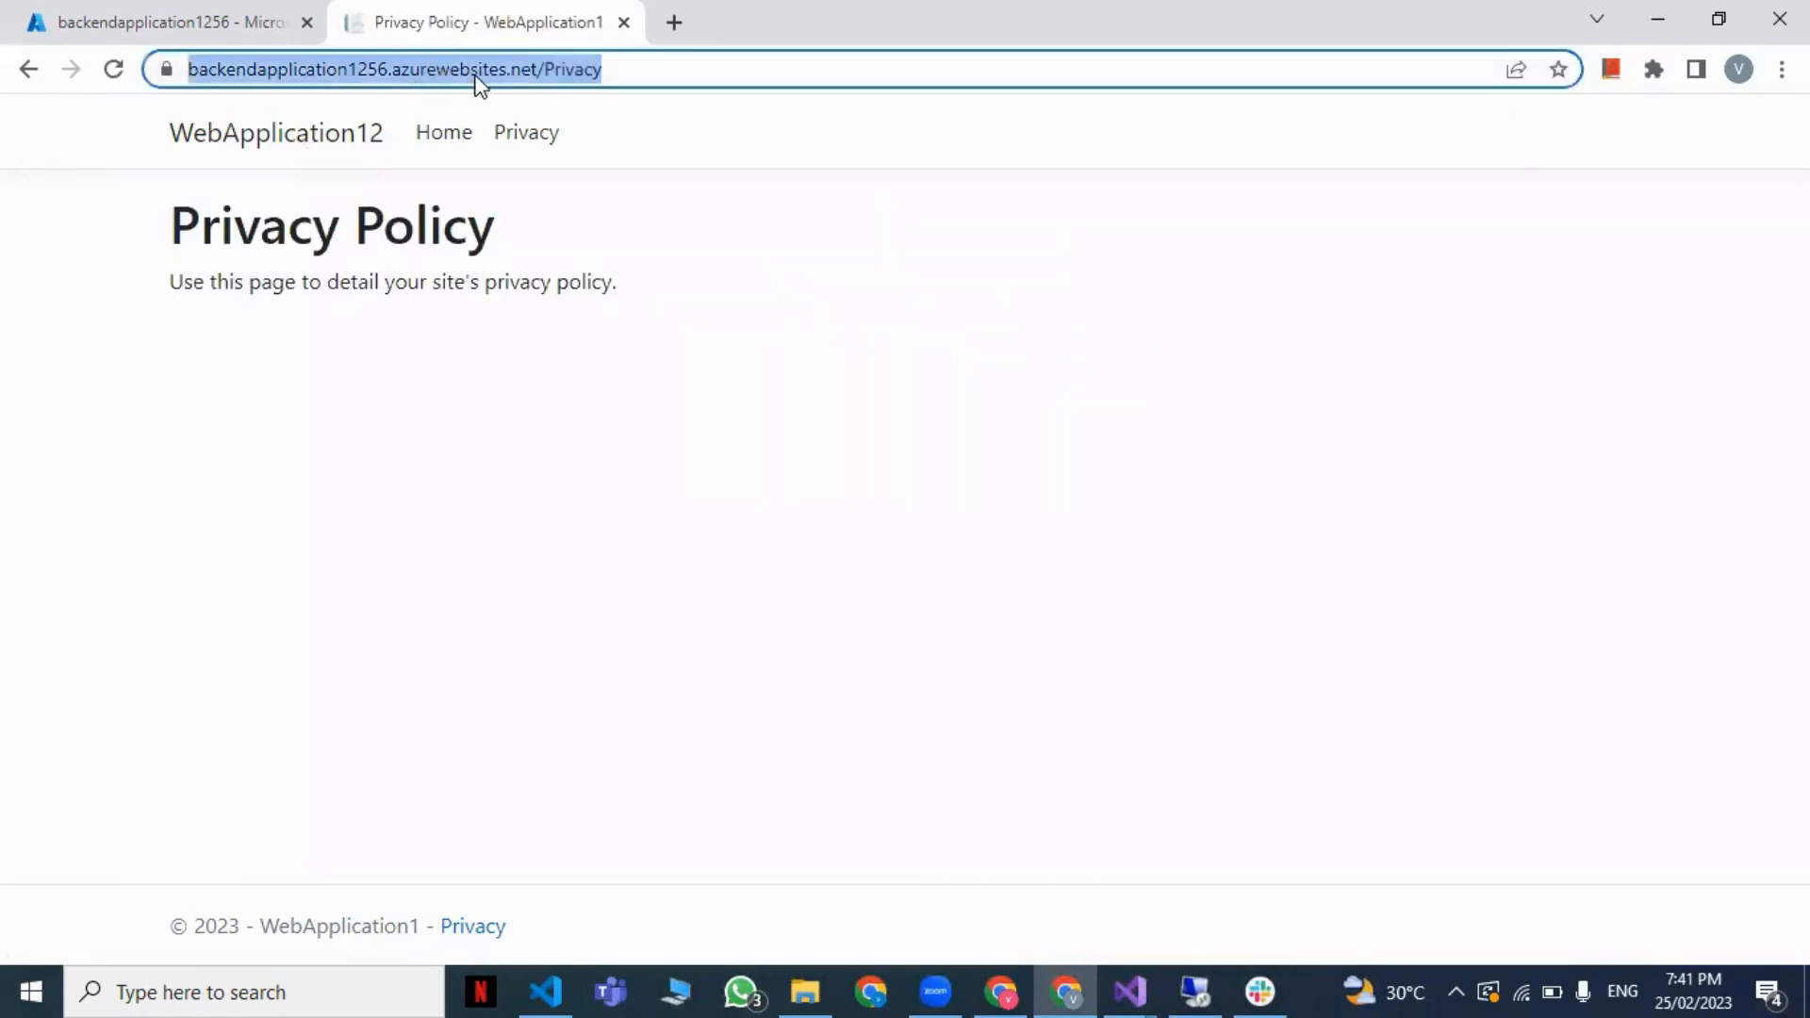
left_click(477, 79)
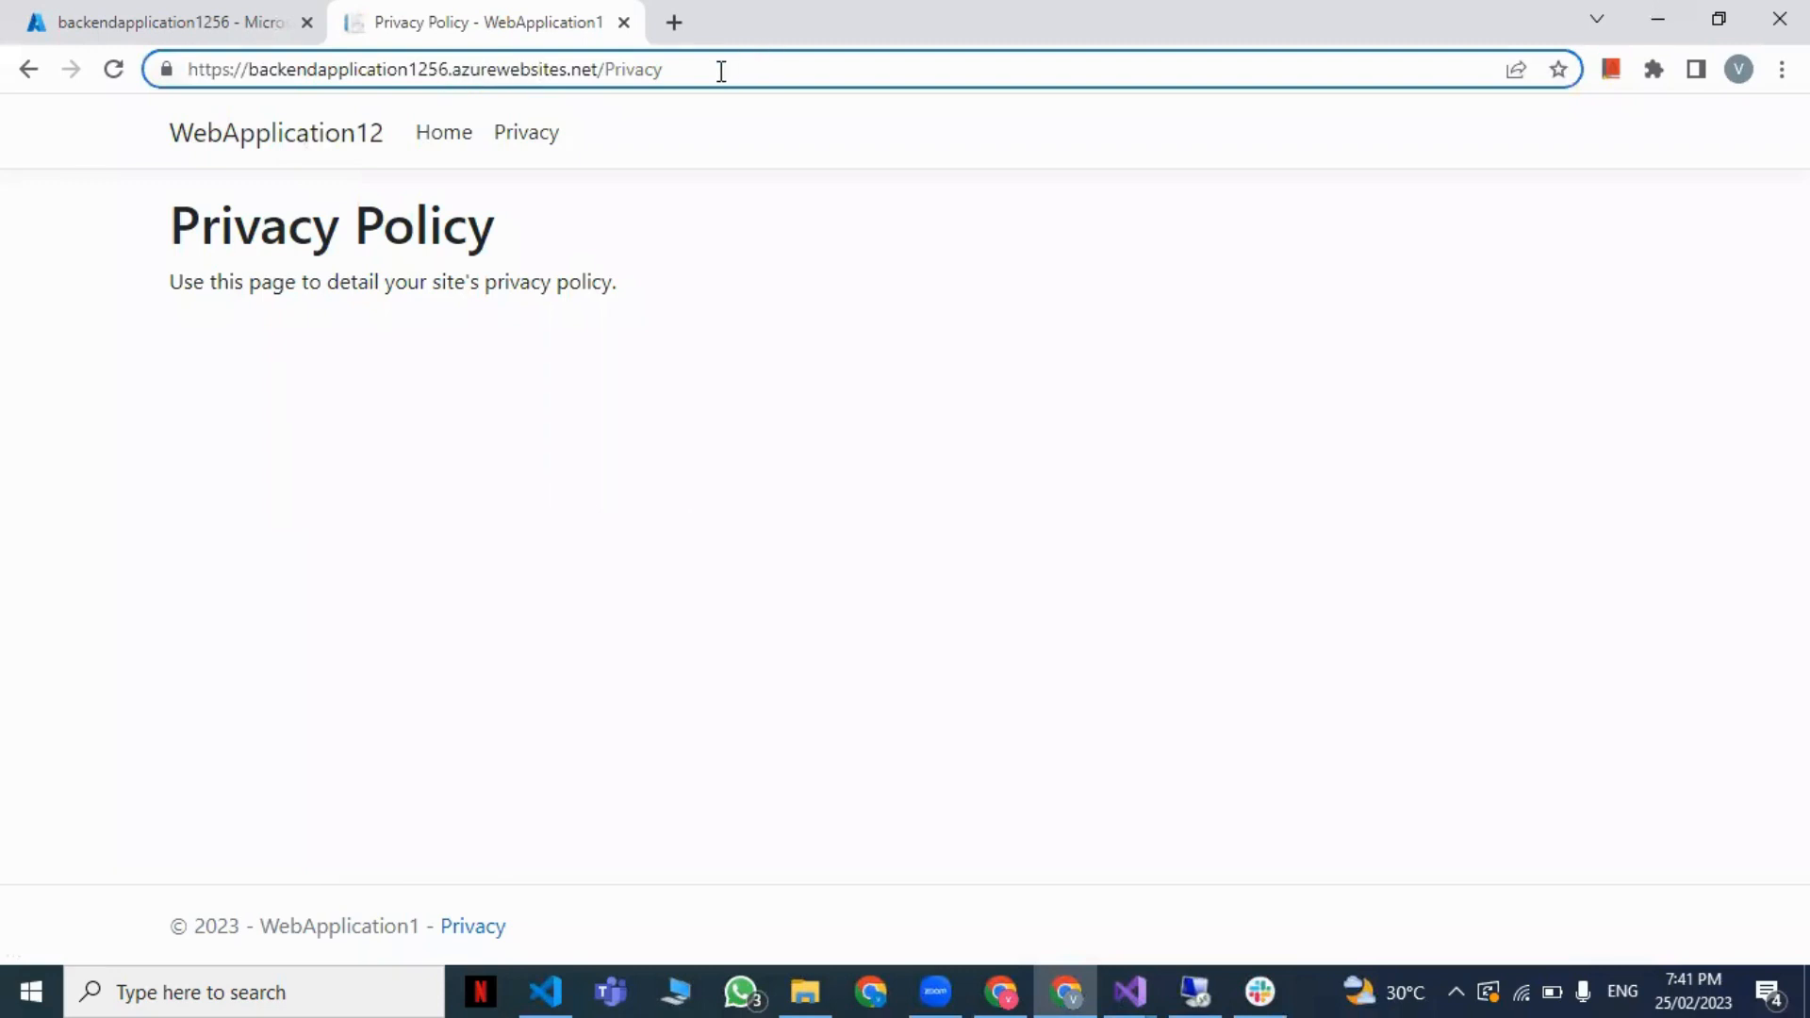
key("BackSpace")
key("BackSpace")
key("BackSpace")
key("BackSpace")
key("BackSpace")
key("BackSpace")
key("BackSpace")
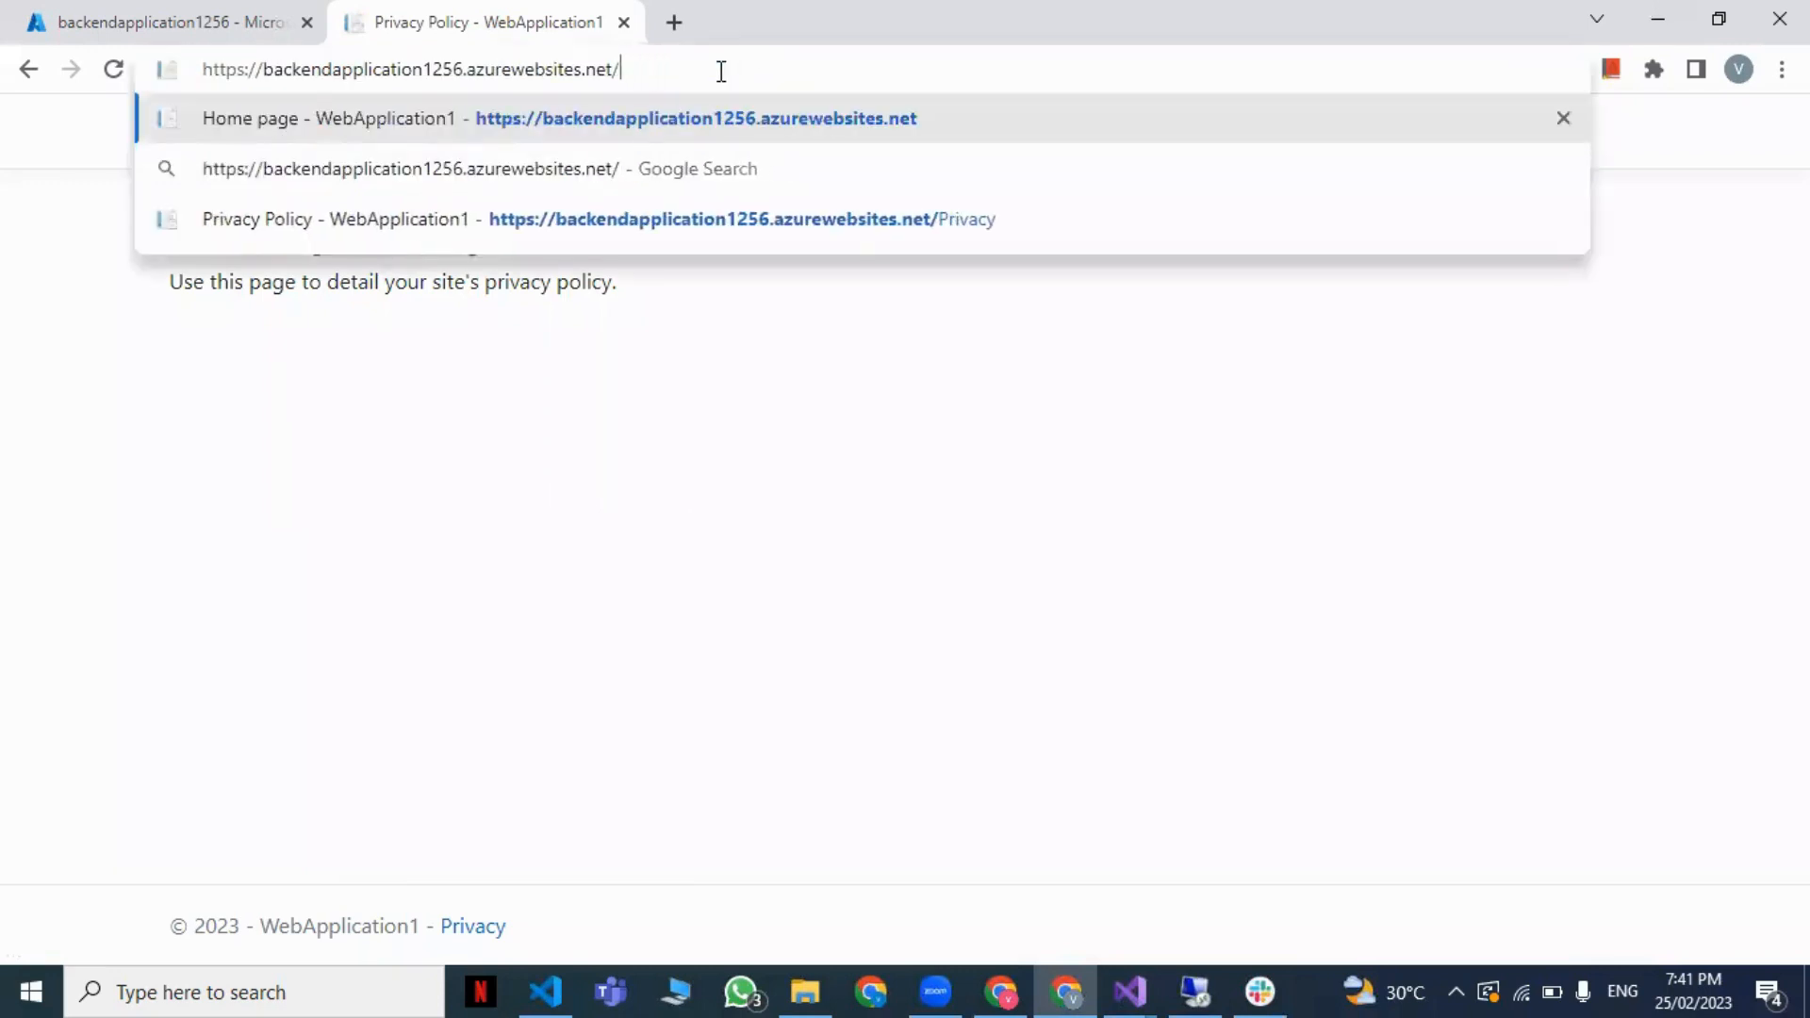
type("api/em")
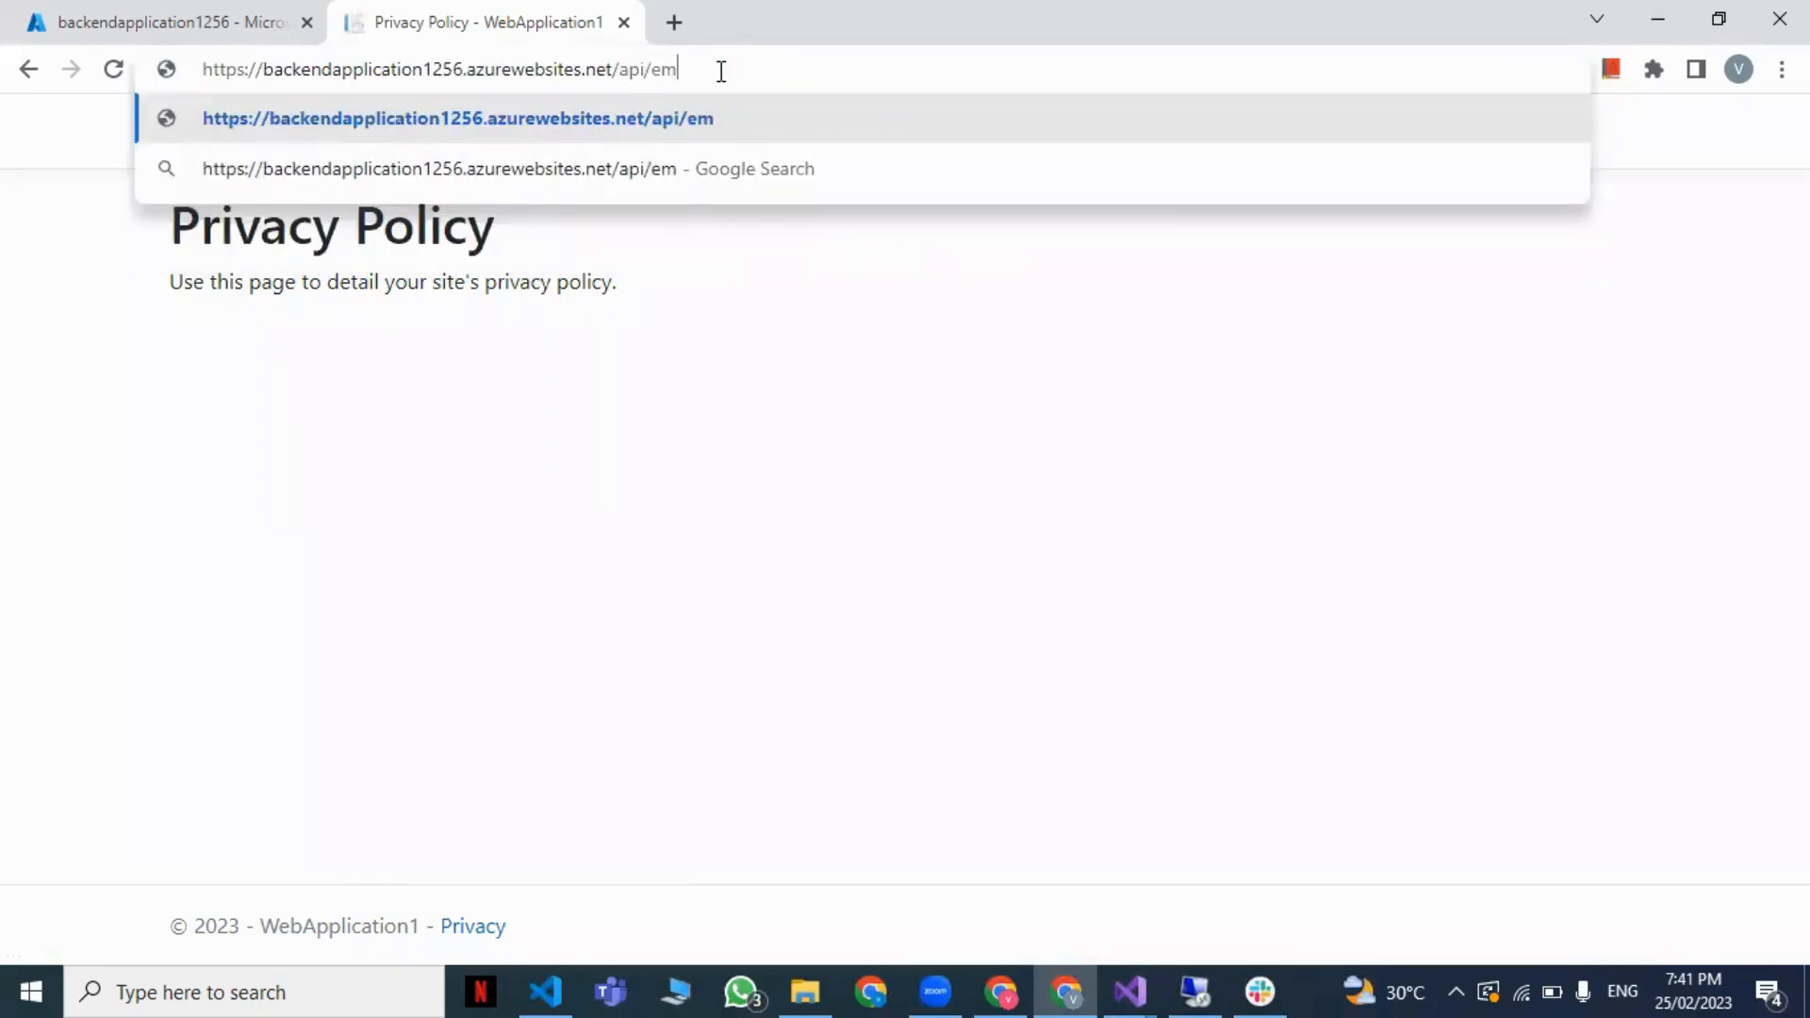
type("ployee")
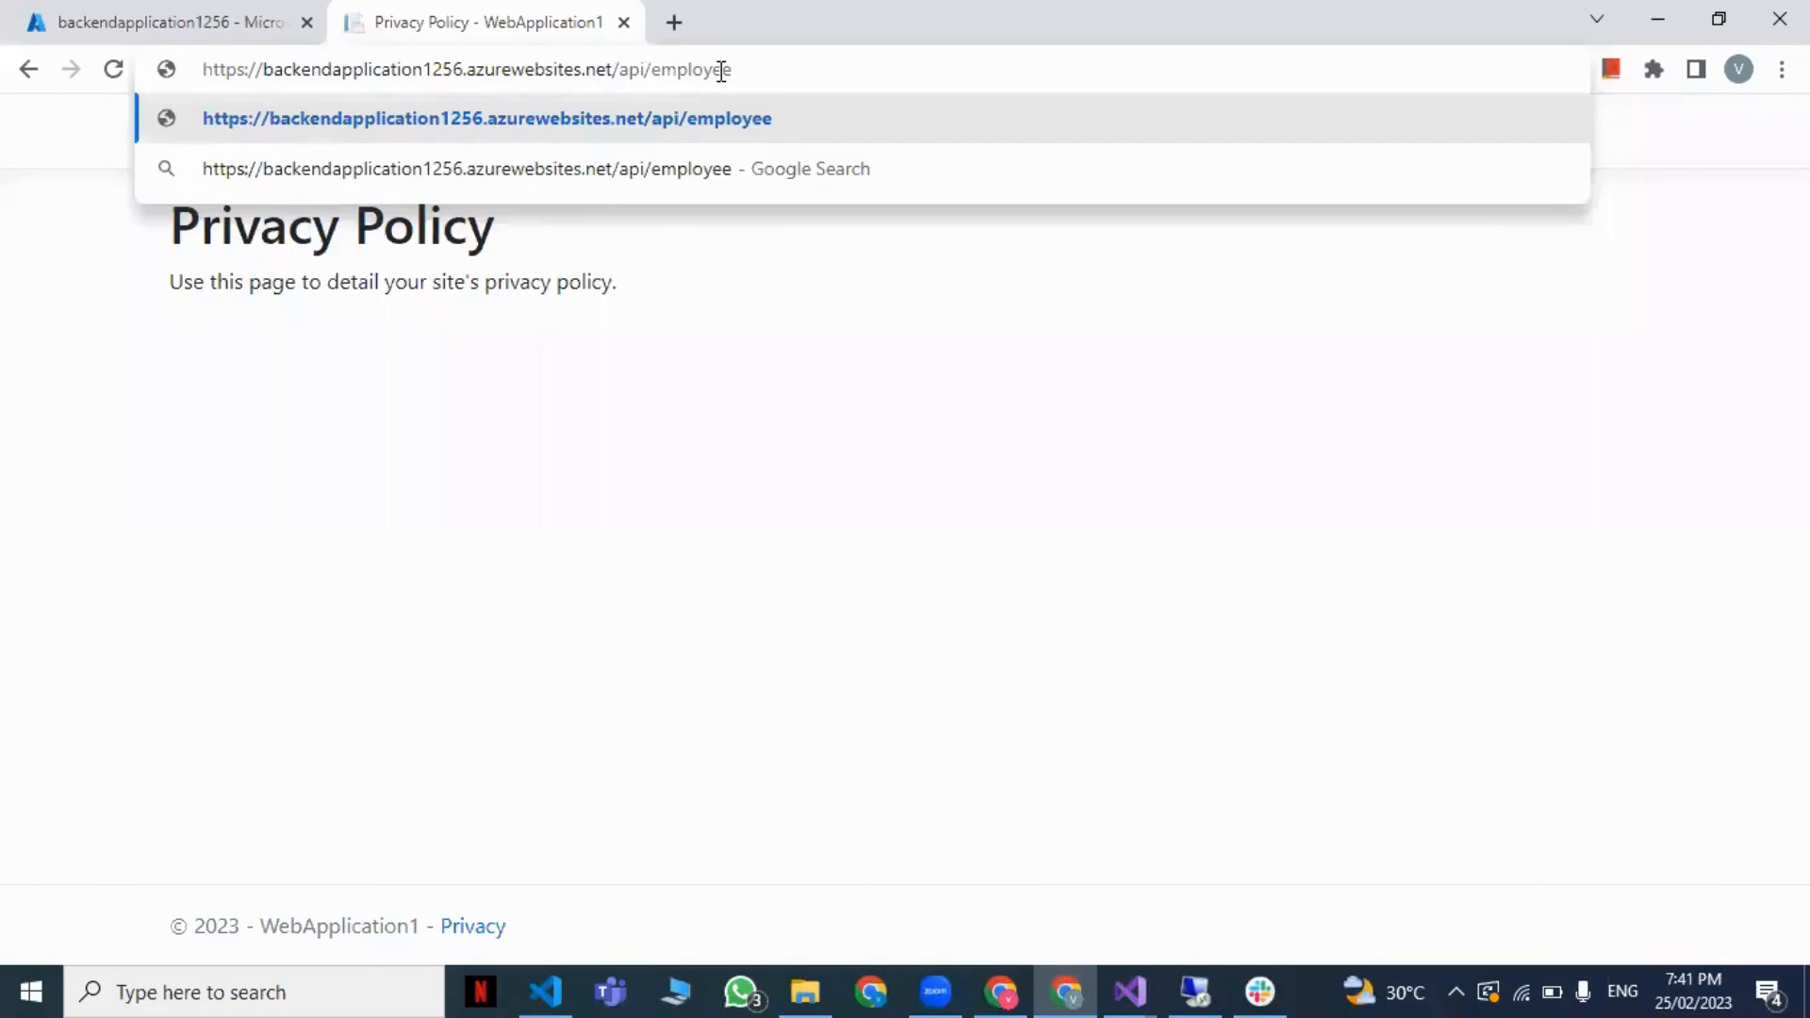
left_click(623, 21)
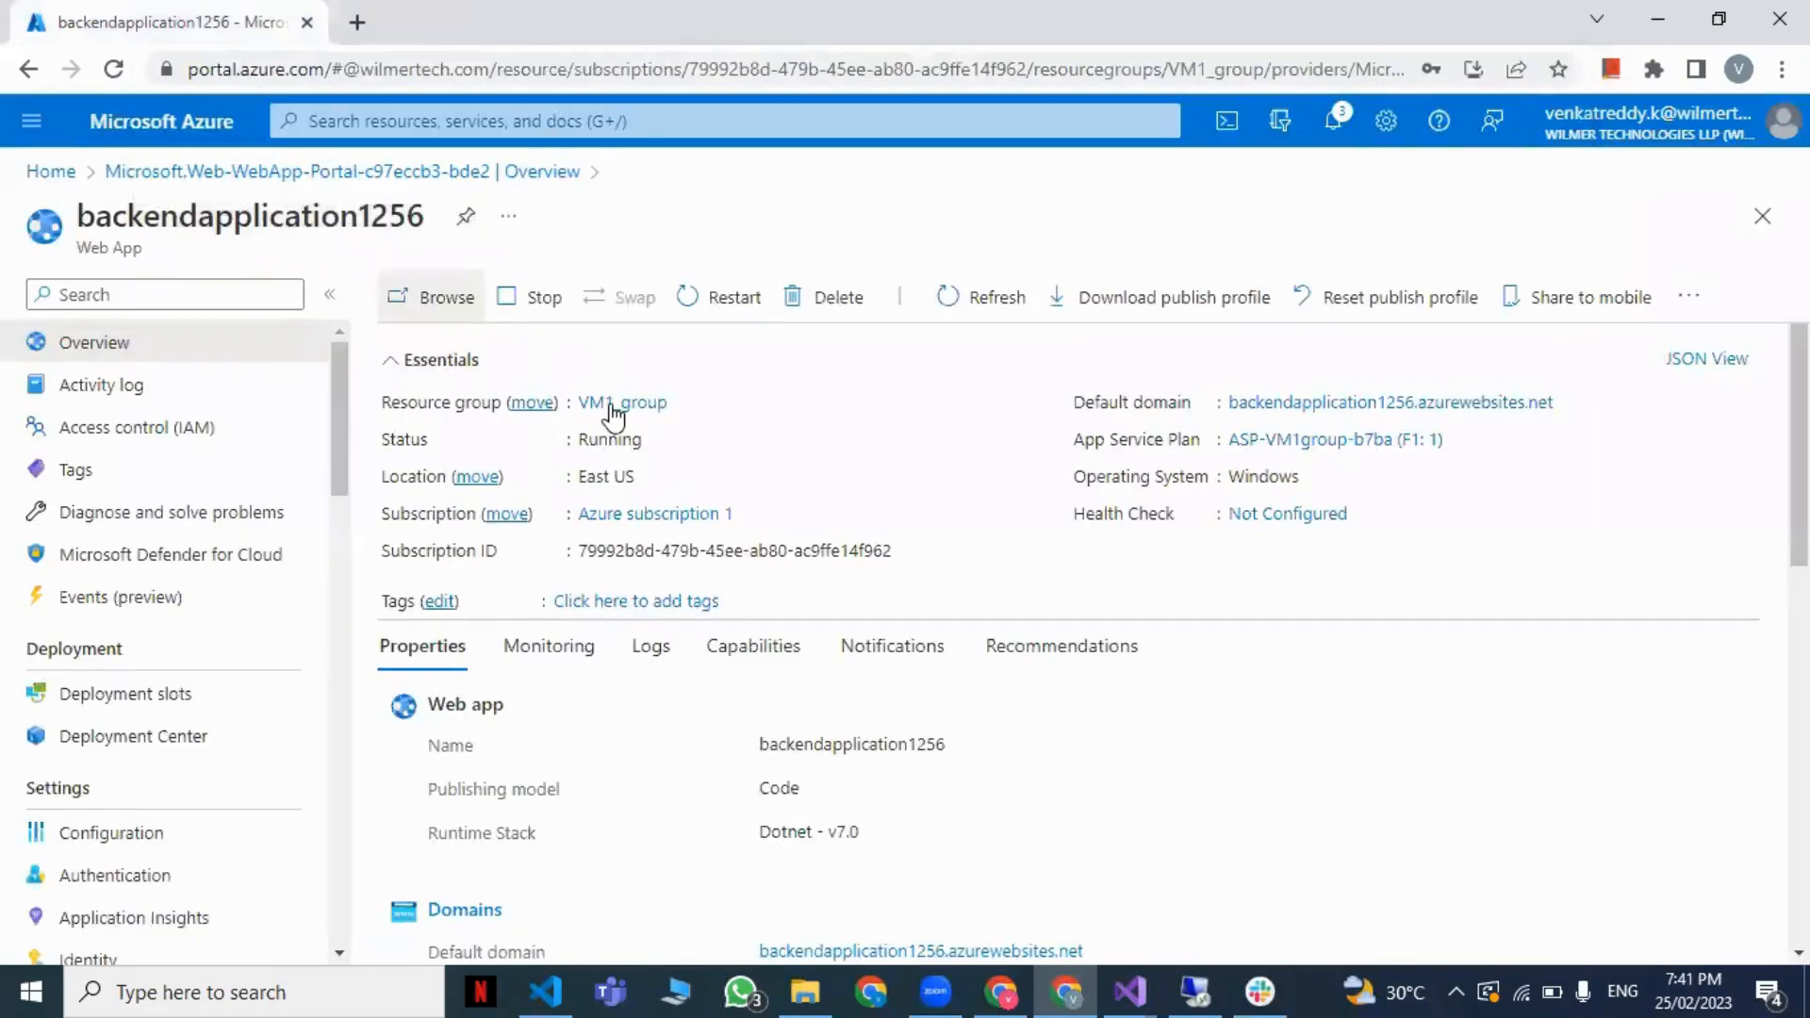
Step: Switch to Azure DevOps and view the DotnetCoreWebApp-ASP.NET Core-CI pipeline's runs and the repository files
left_click(1002, 990)
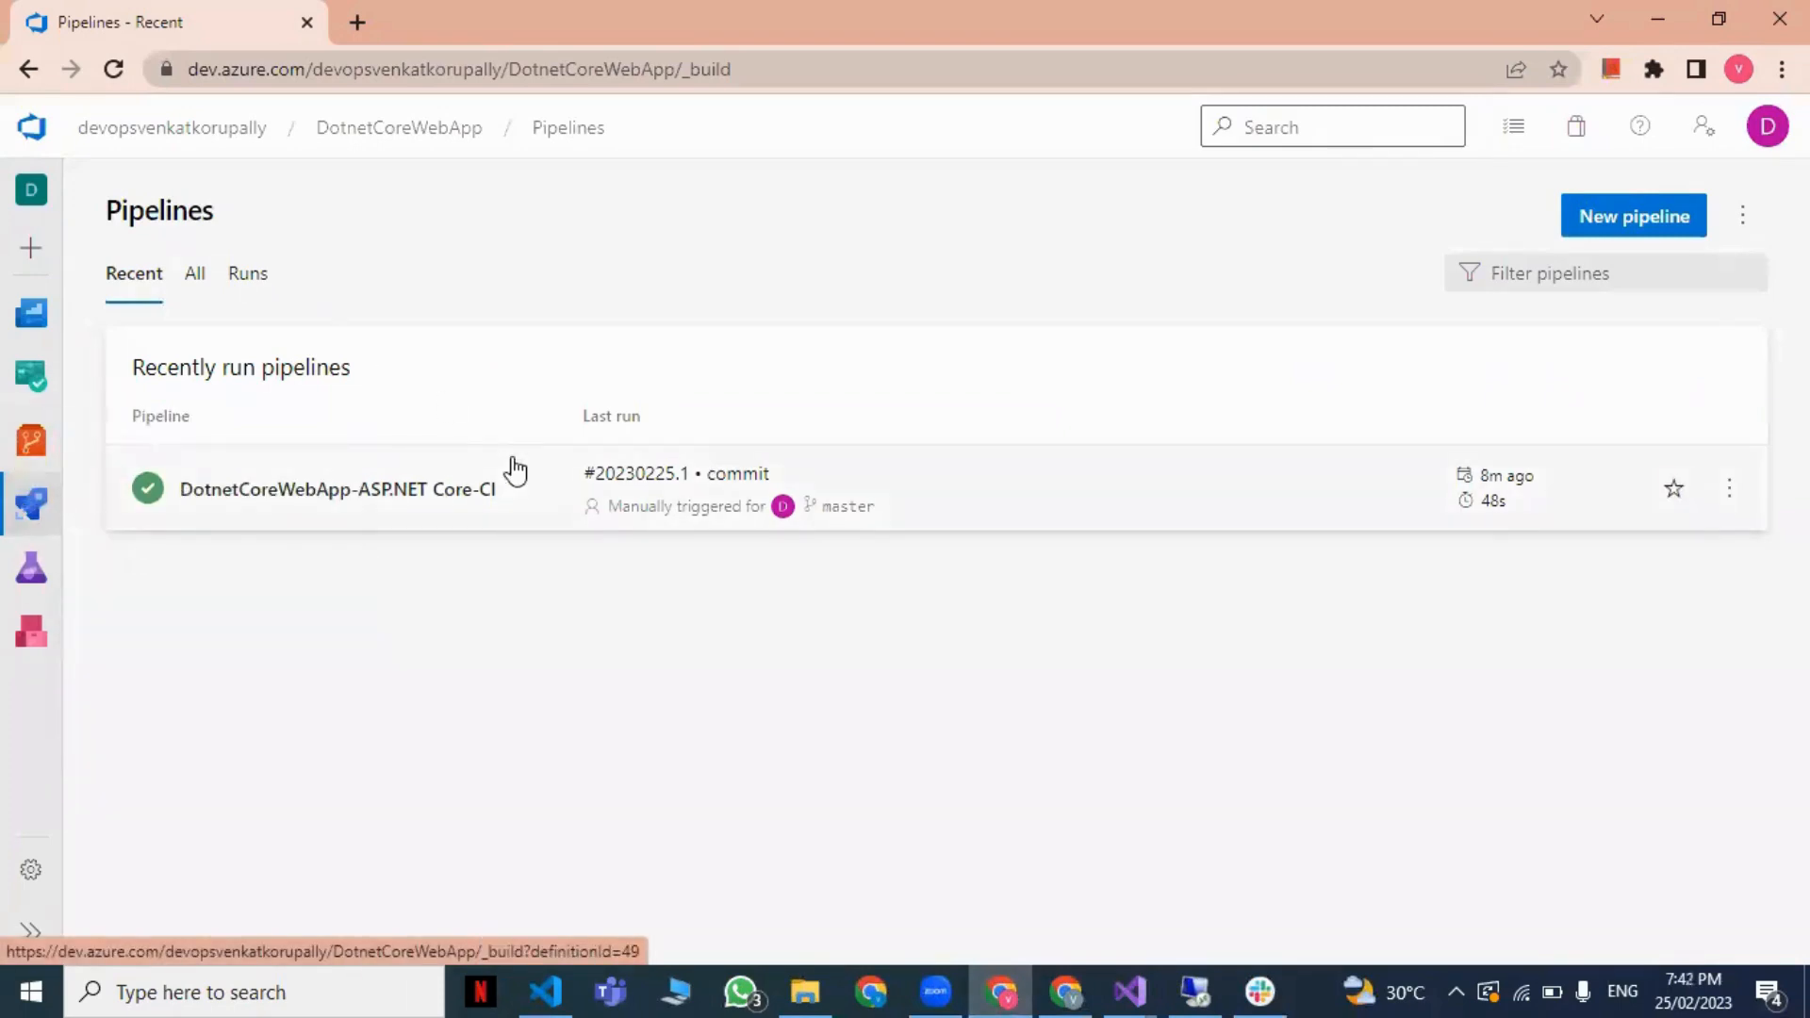
mouse_move(31, 504)
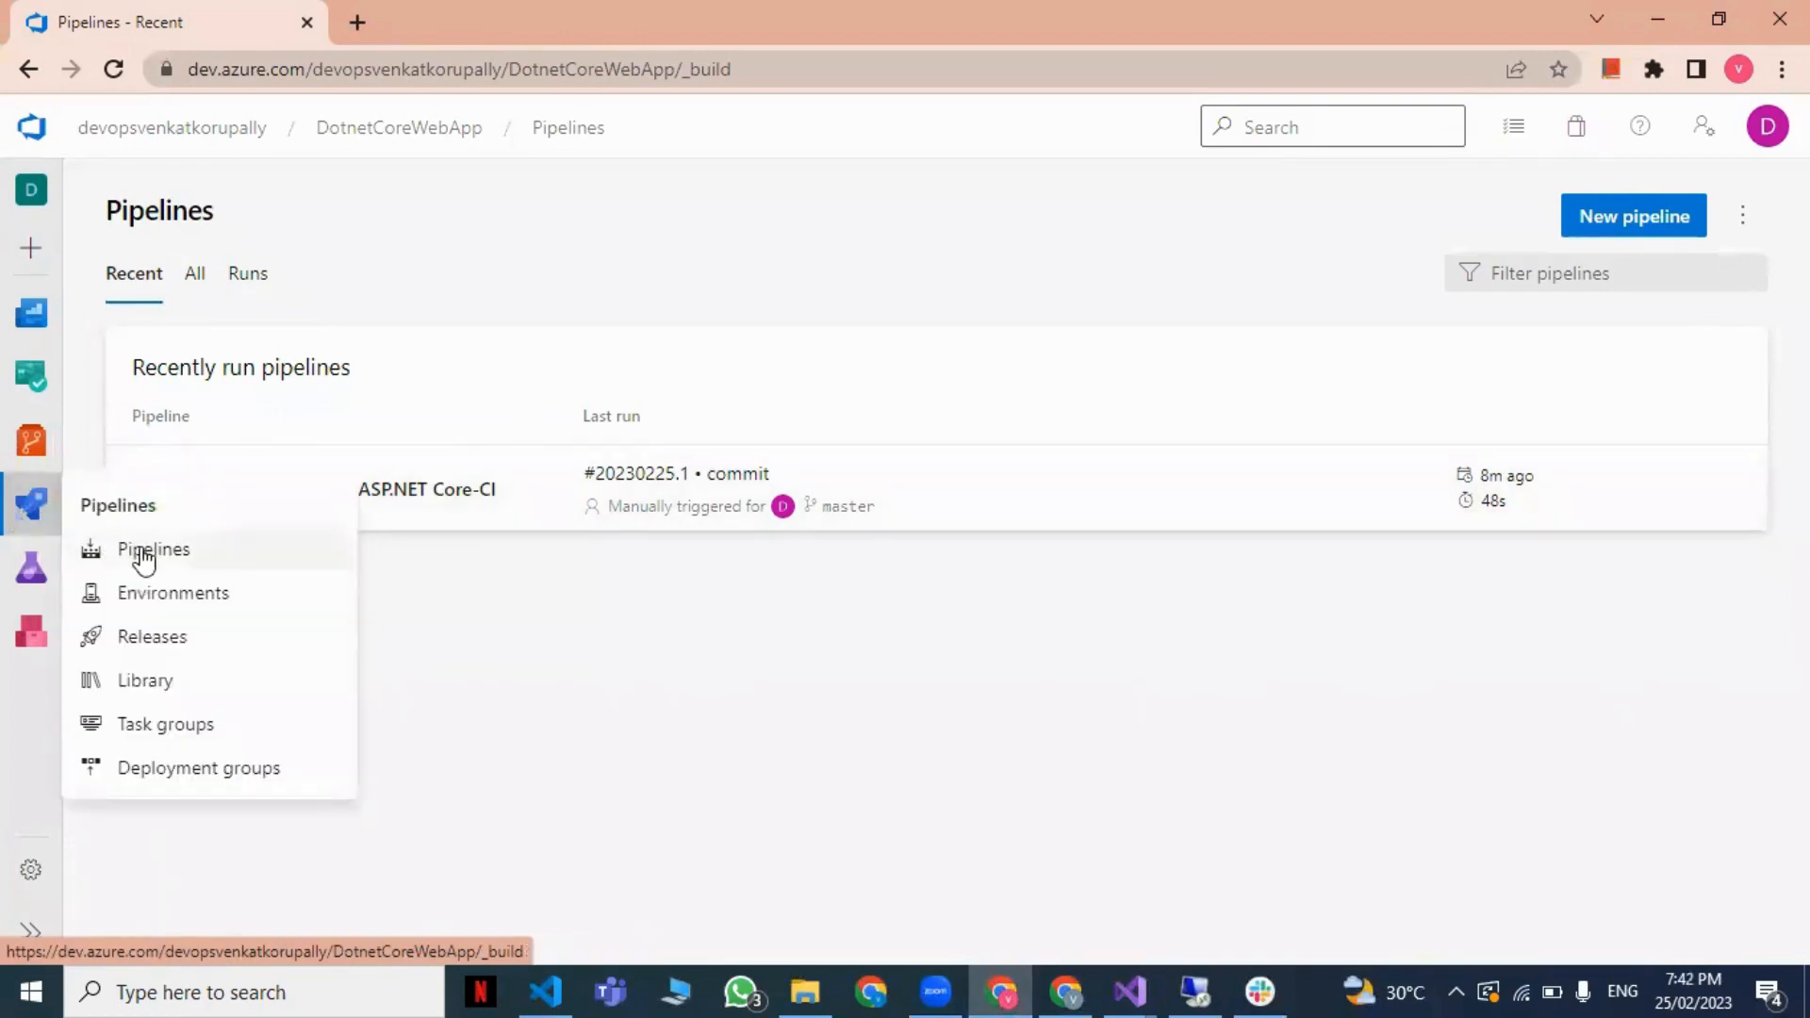
left_click(141, 550)
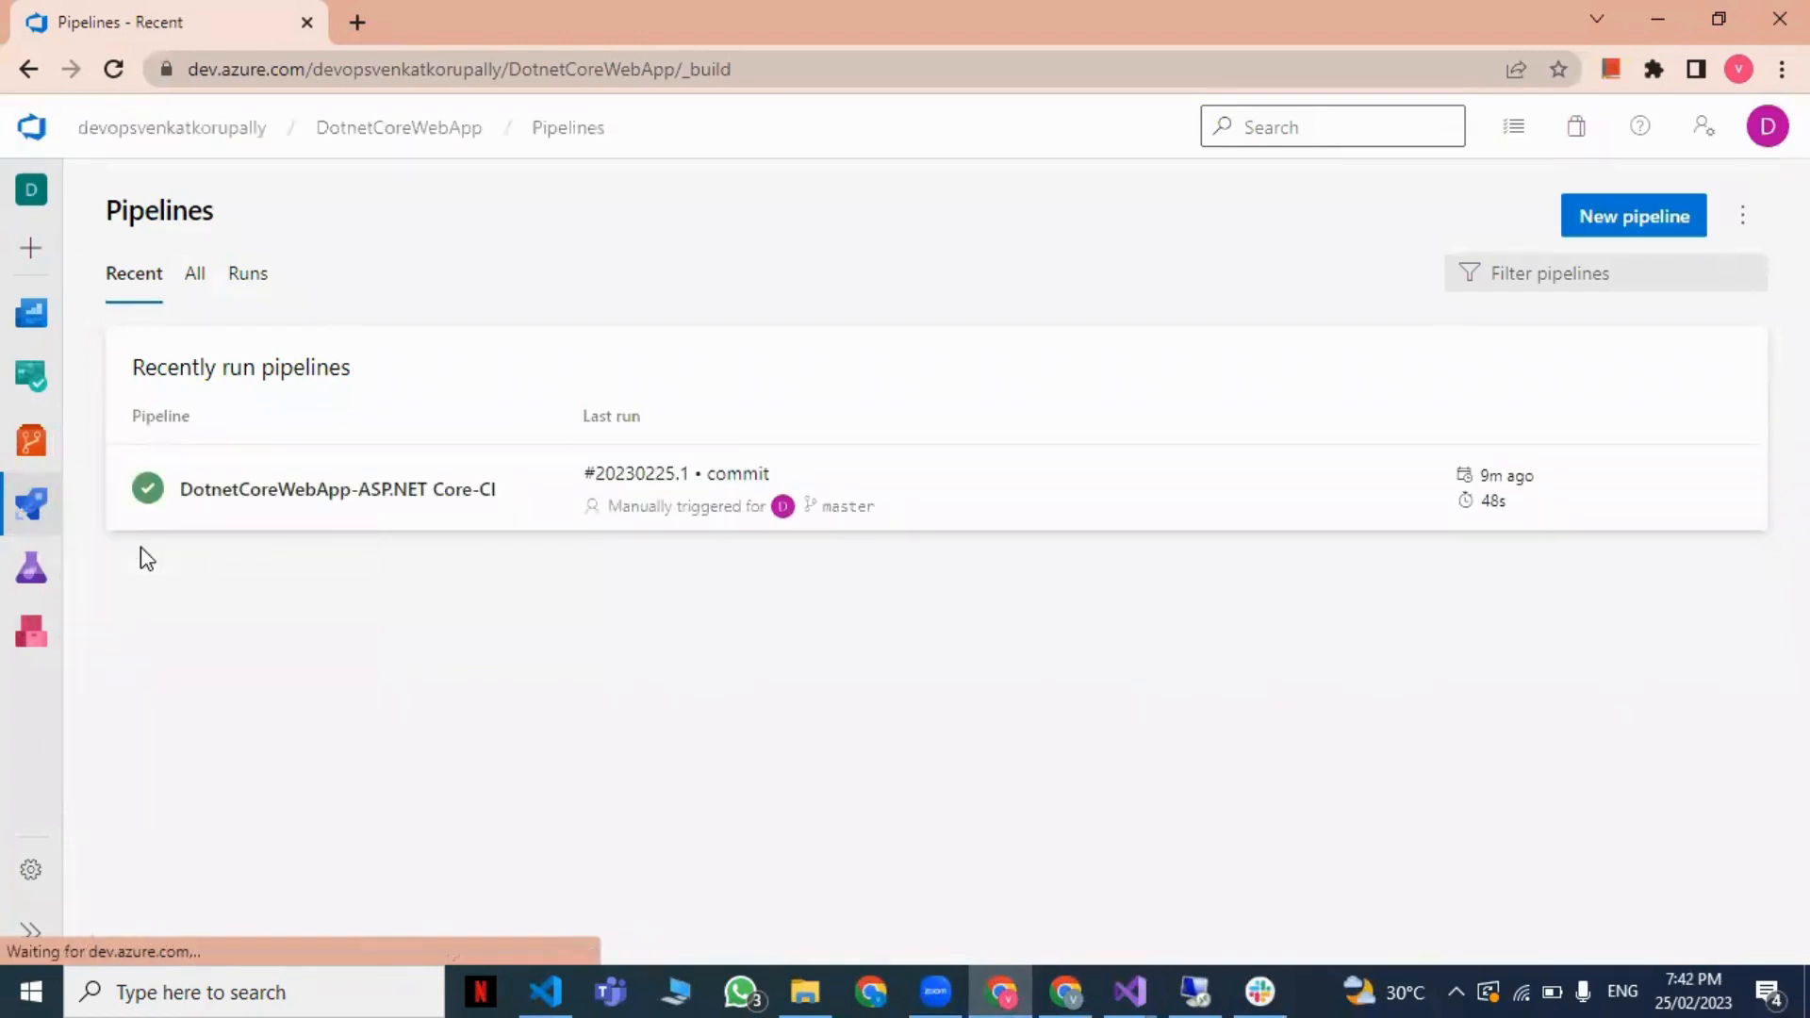
left_click(370, 509)
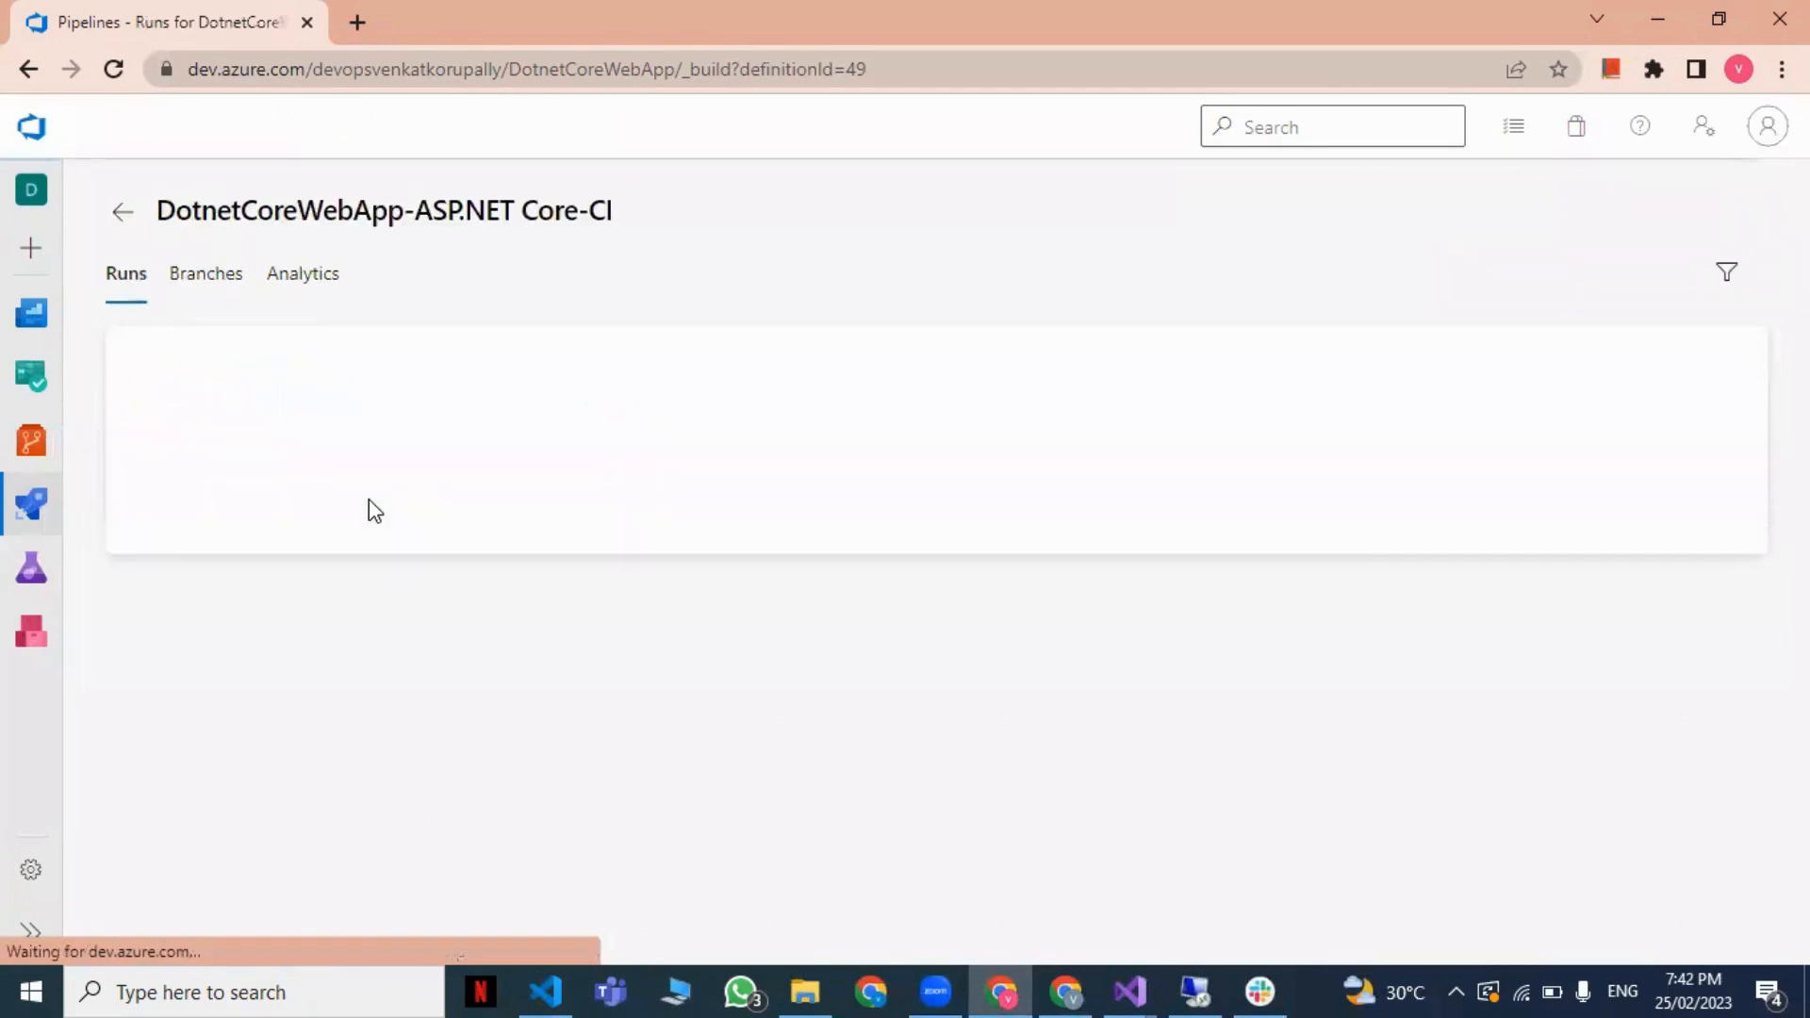
mouse_move(31, 441)
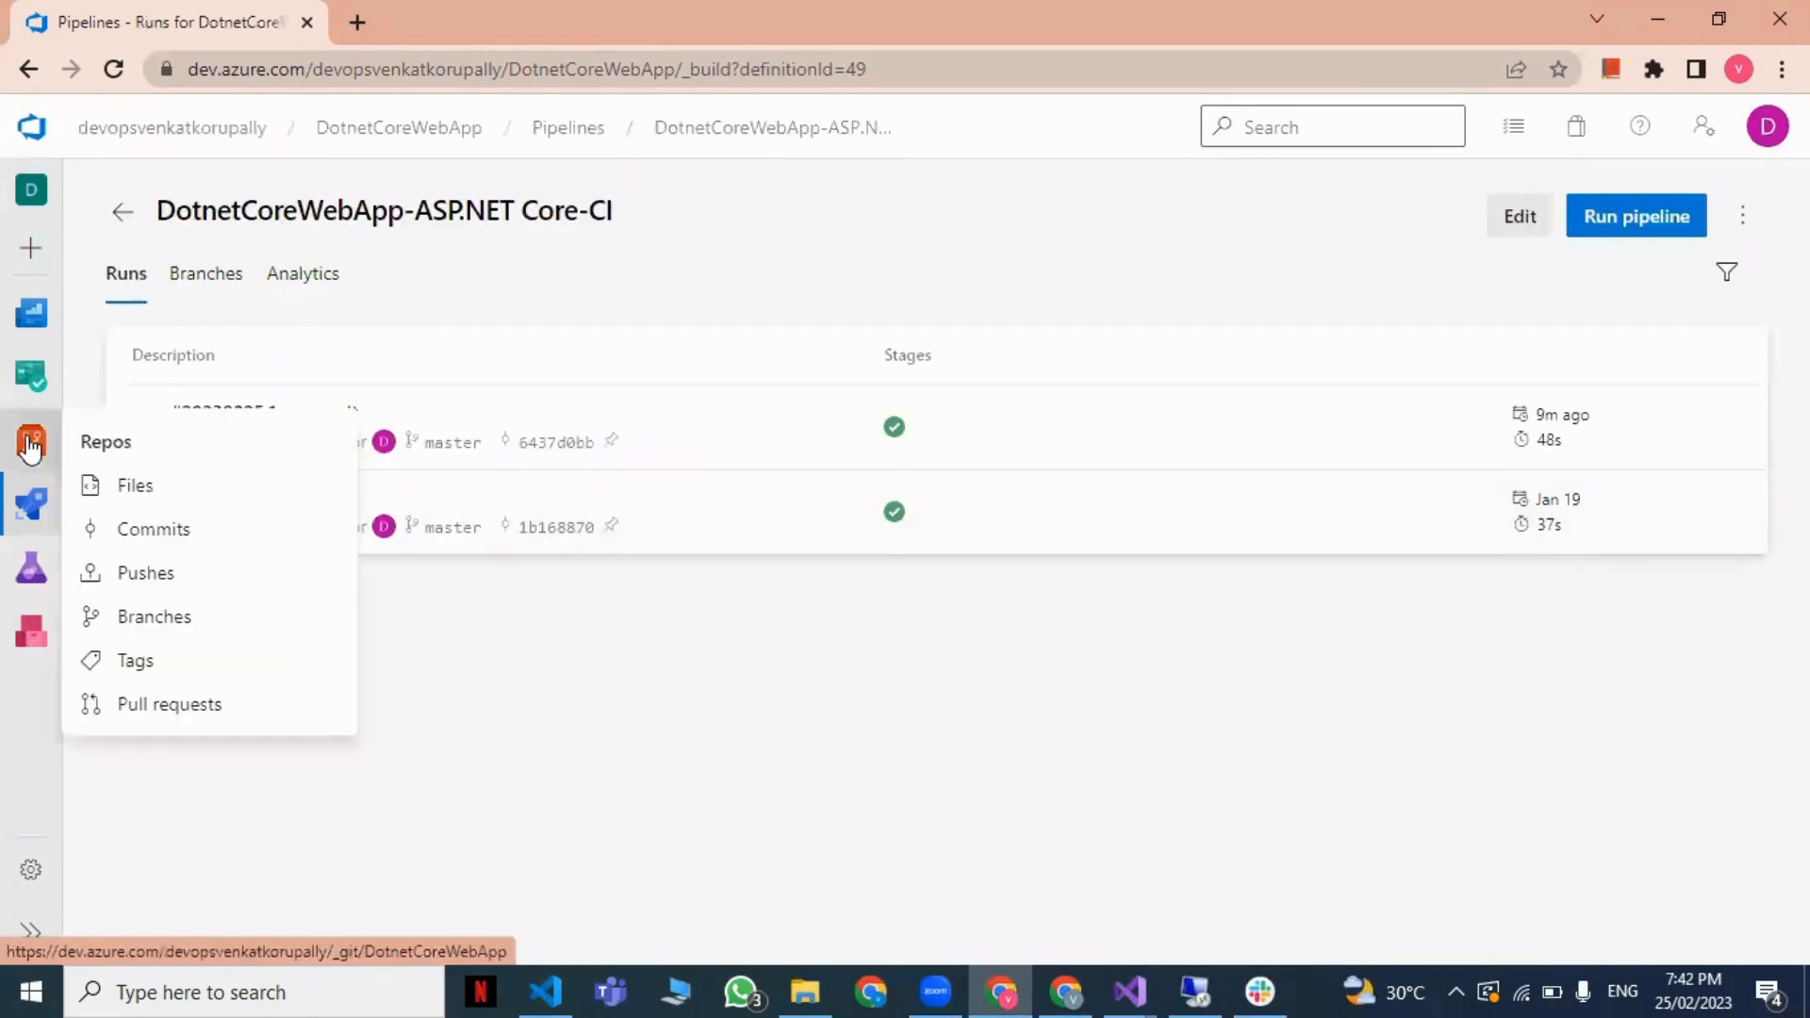
left_click(161, 485)
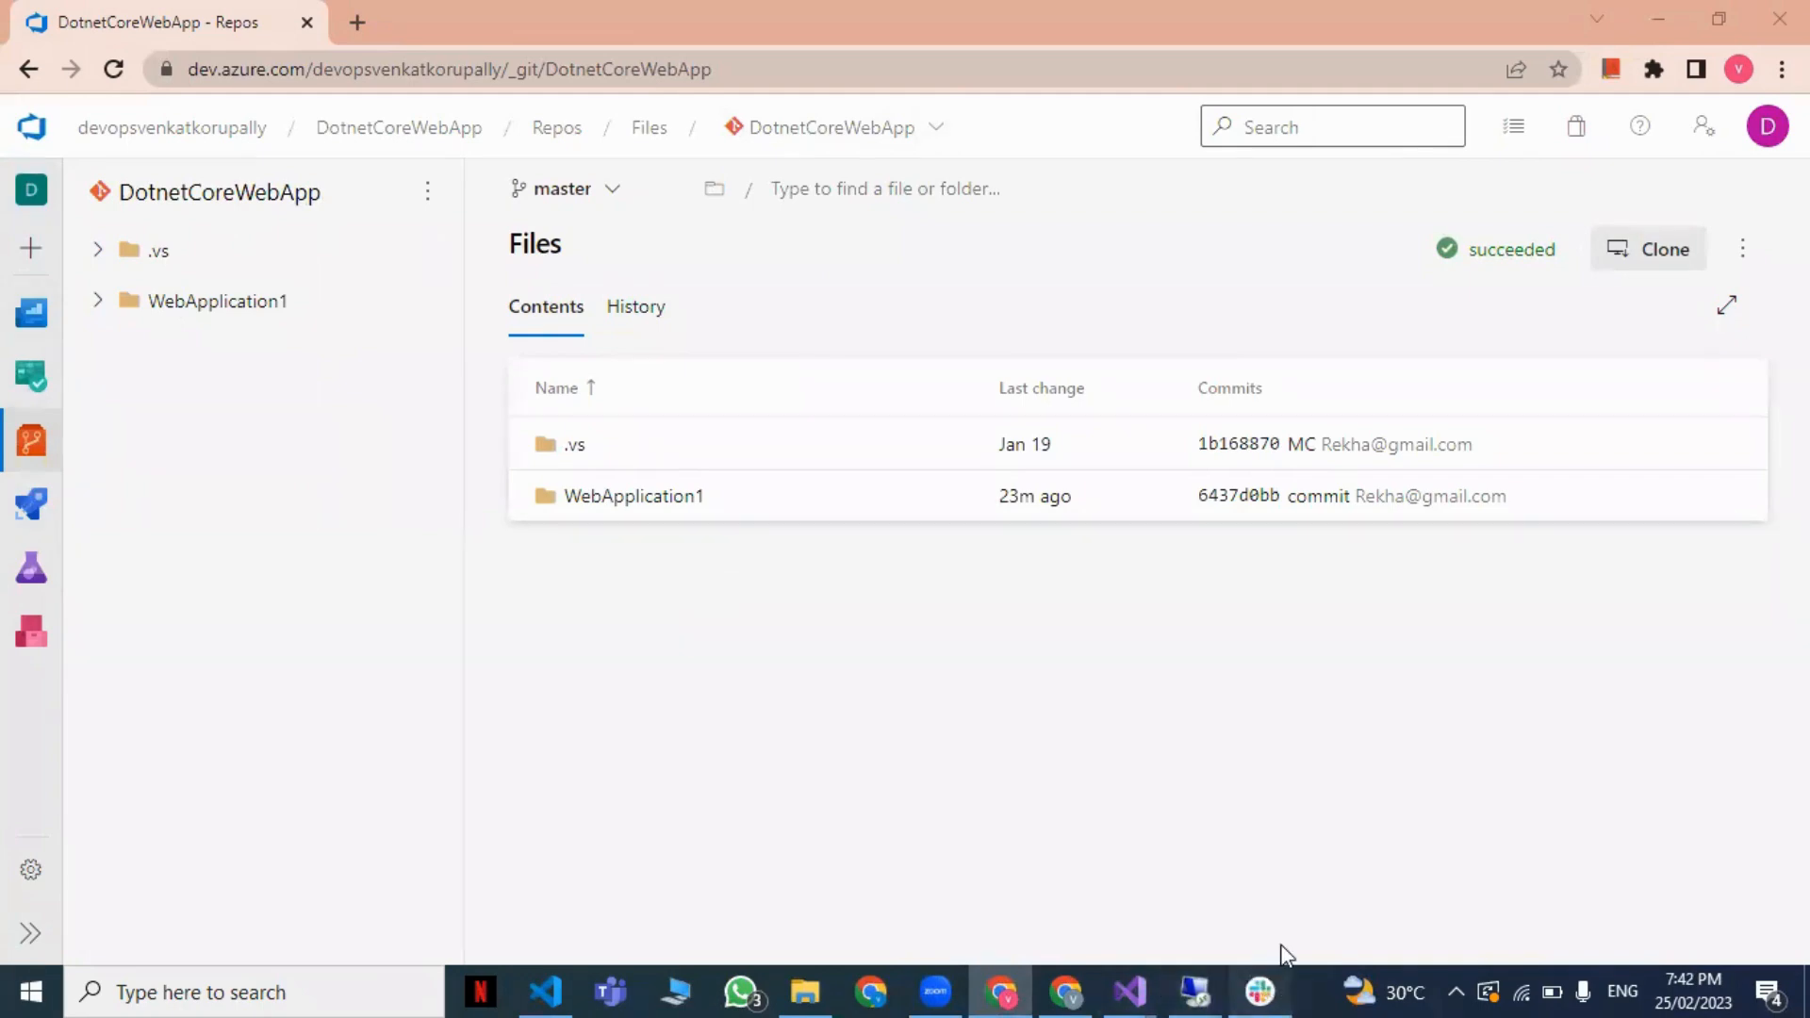
Step: Switch to Slack, review yesterday's assignment message and attachments in the Azure crash course channel, and return to Azure DevOps
left_click(1260, 990)
scroll(641, 699, "up", 15)
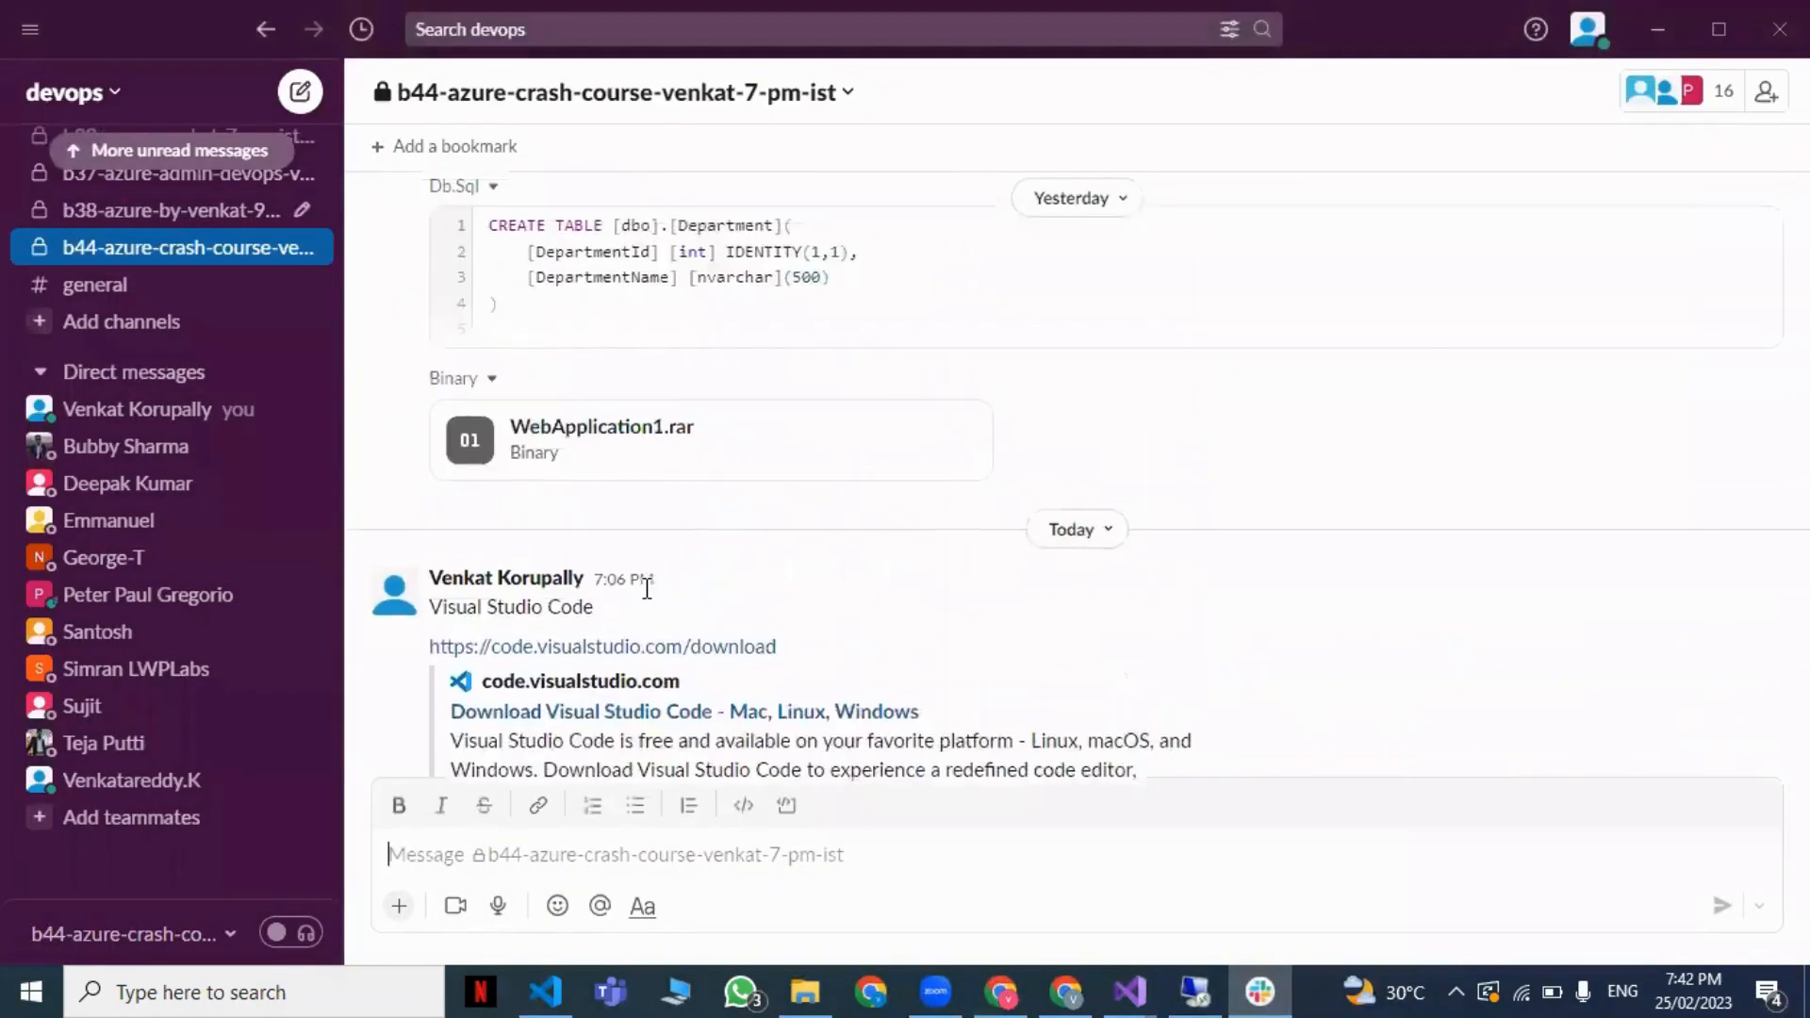
scroll(647, 603, "up", 3)
scroll(585, 556, "down", 3)
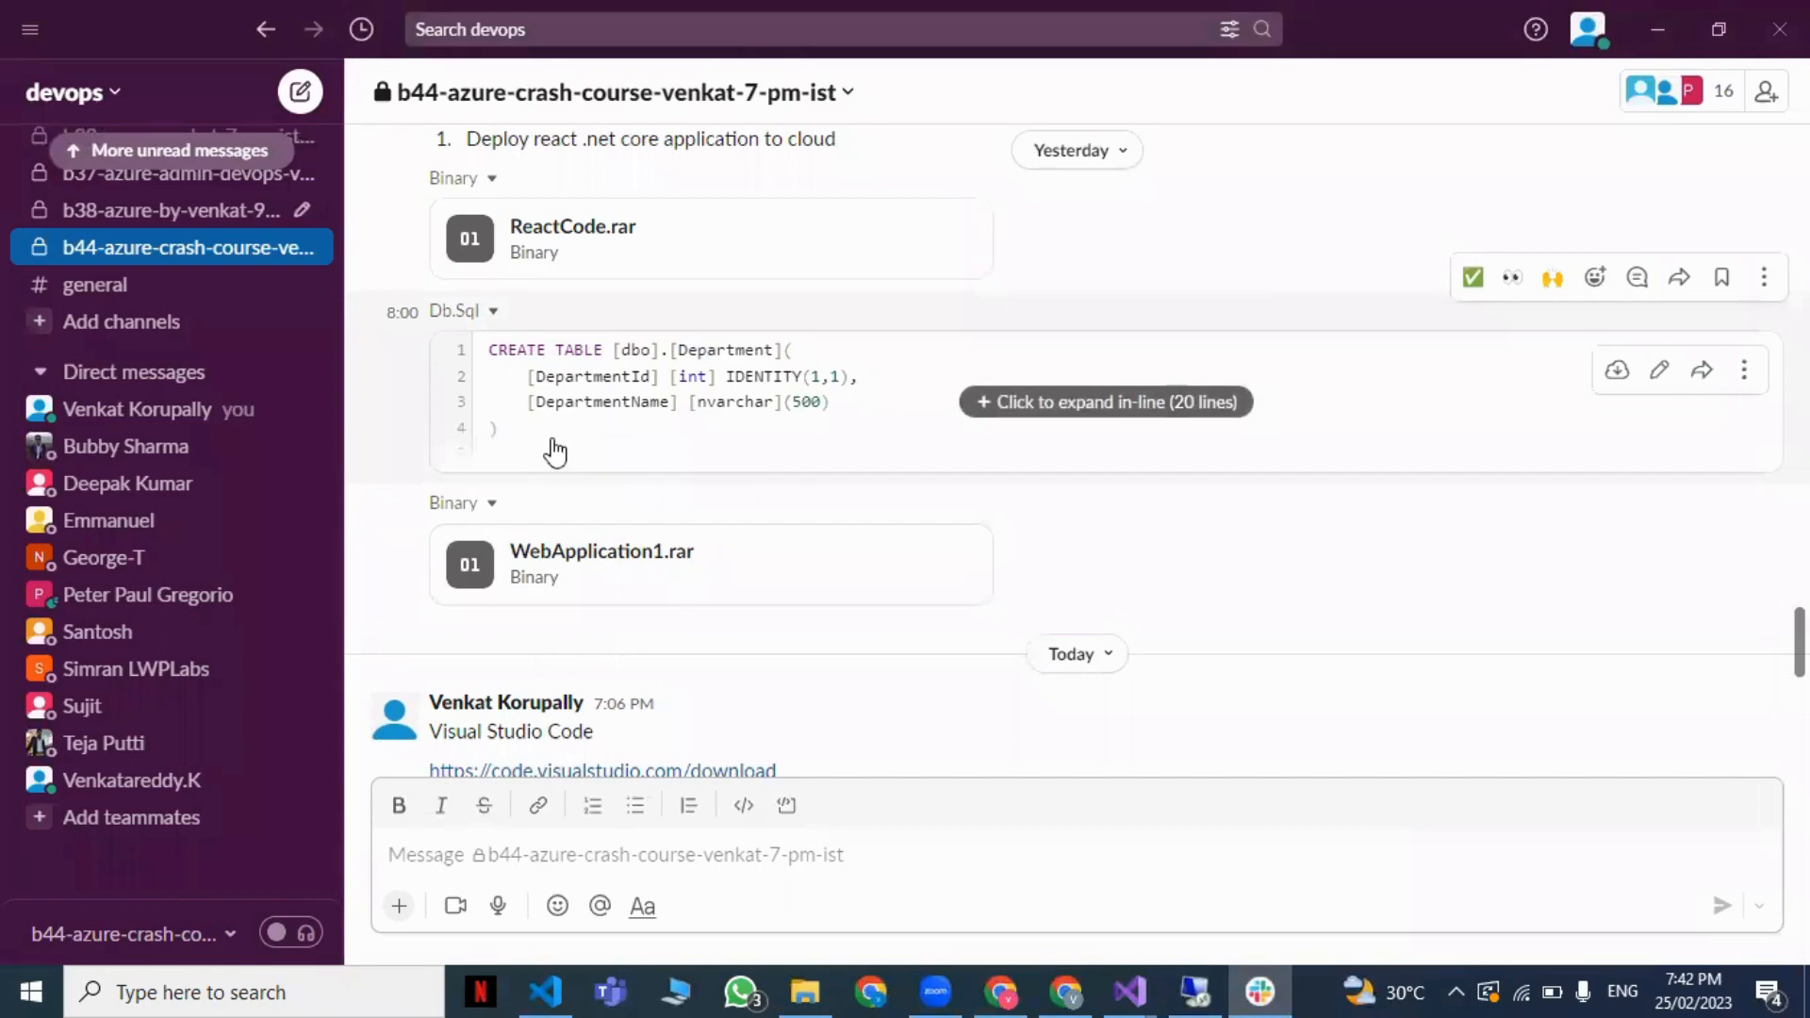
scroll(554, 452, "up", 2)
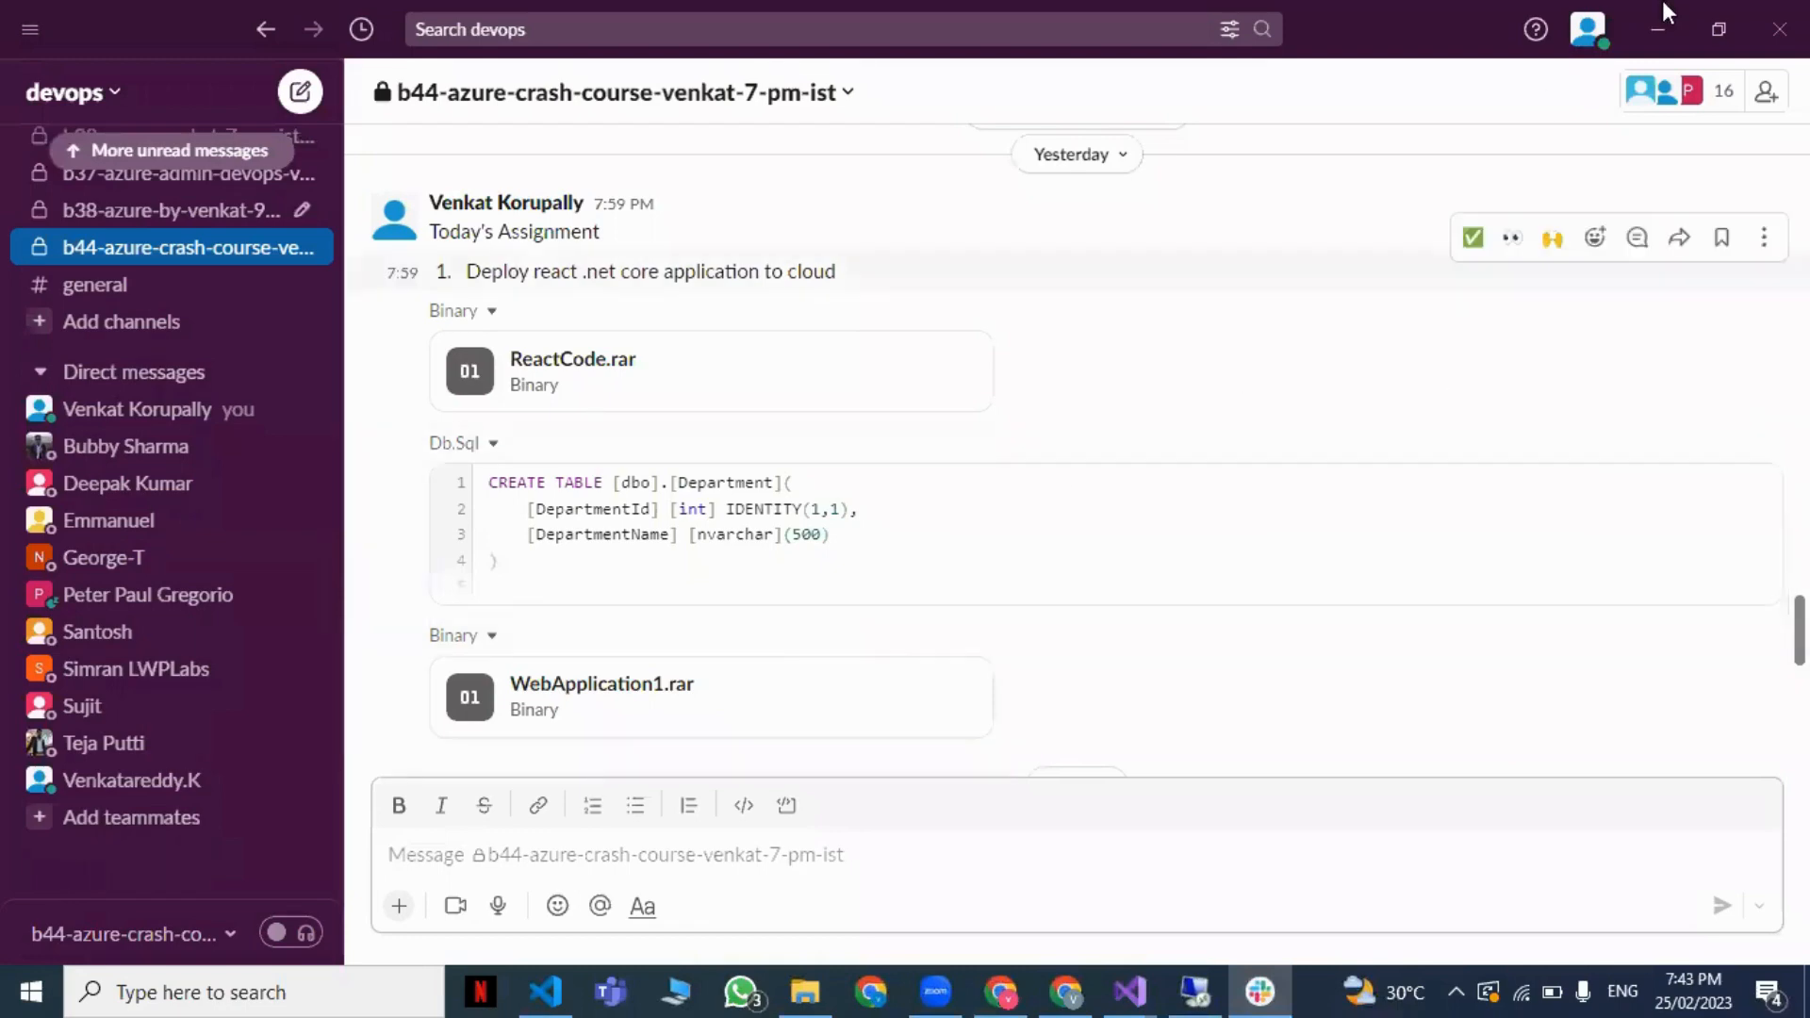
left_click(1660, 28)
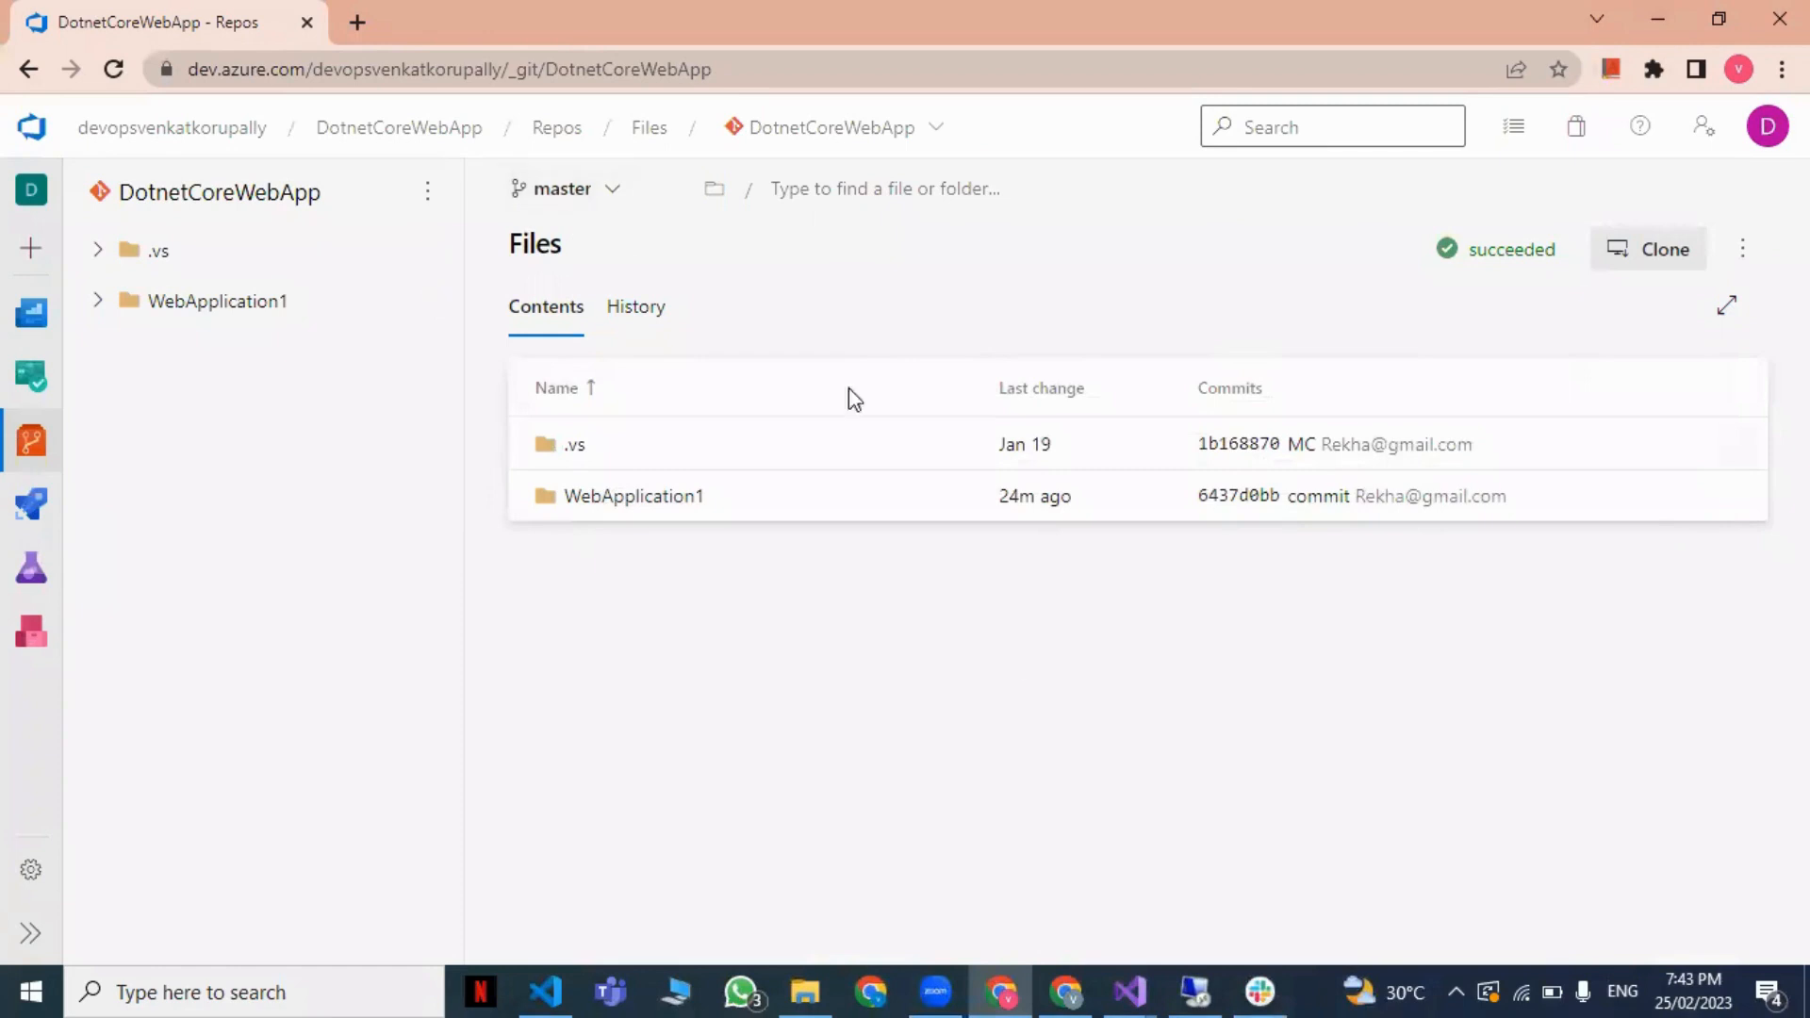
Step: Open Paint and add the text heading "Server Less" on the left half of the canvas
left_click(201, 989)
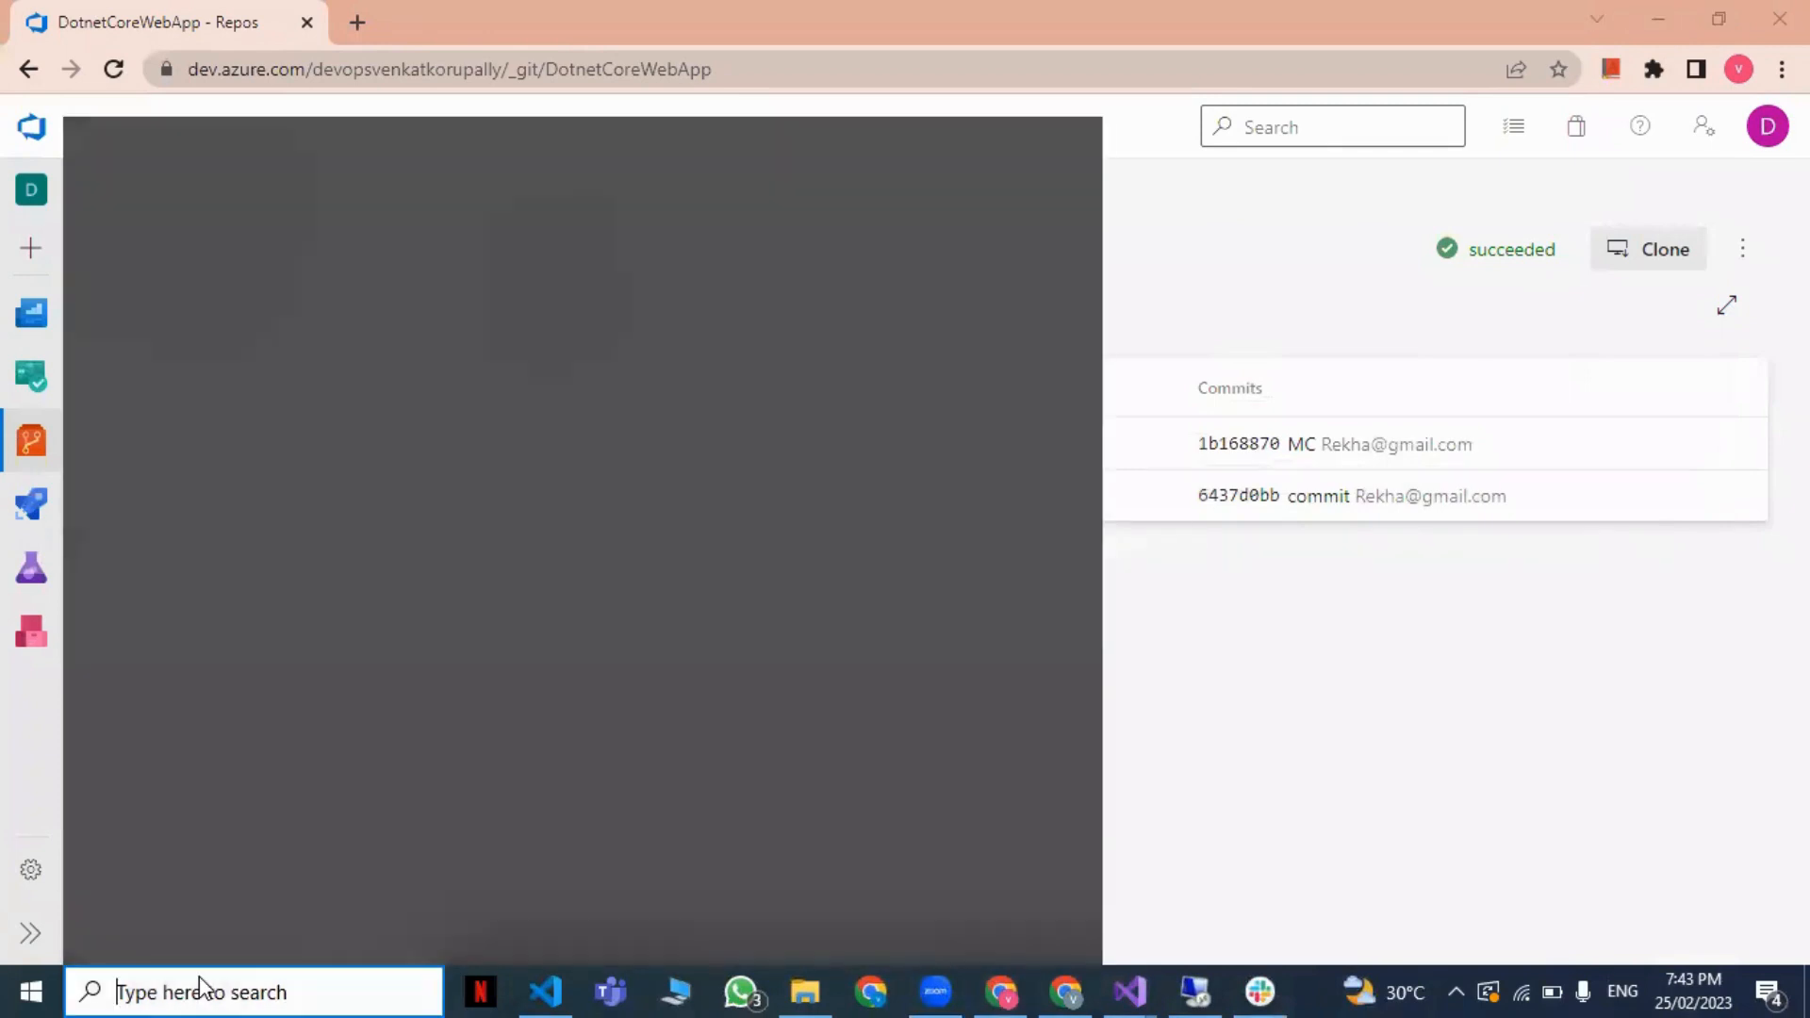
type("paint")
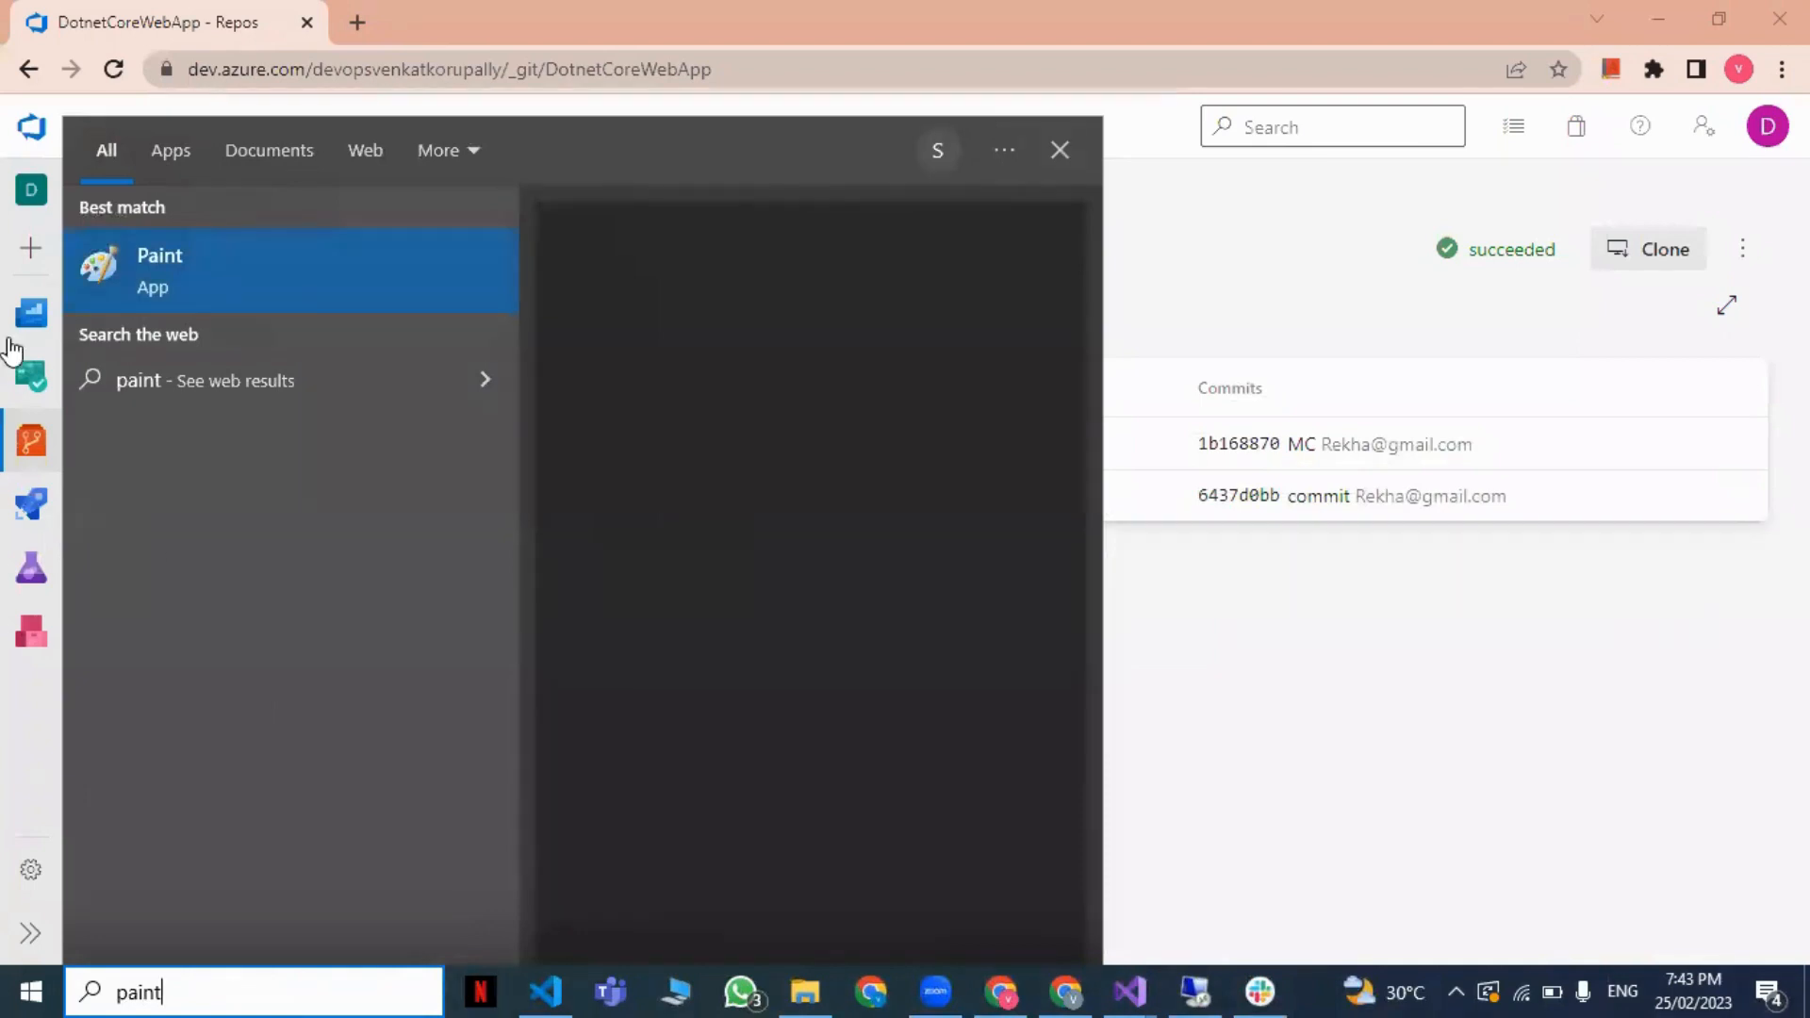
left_click(270, 273)
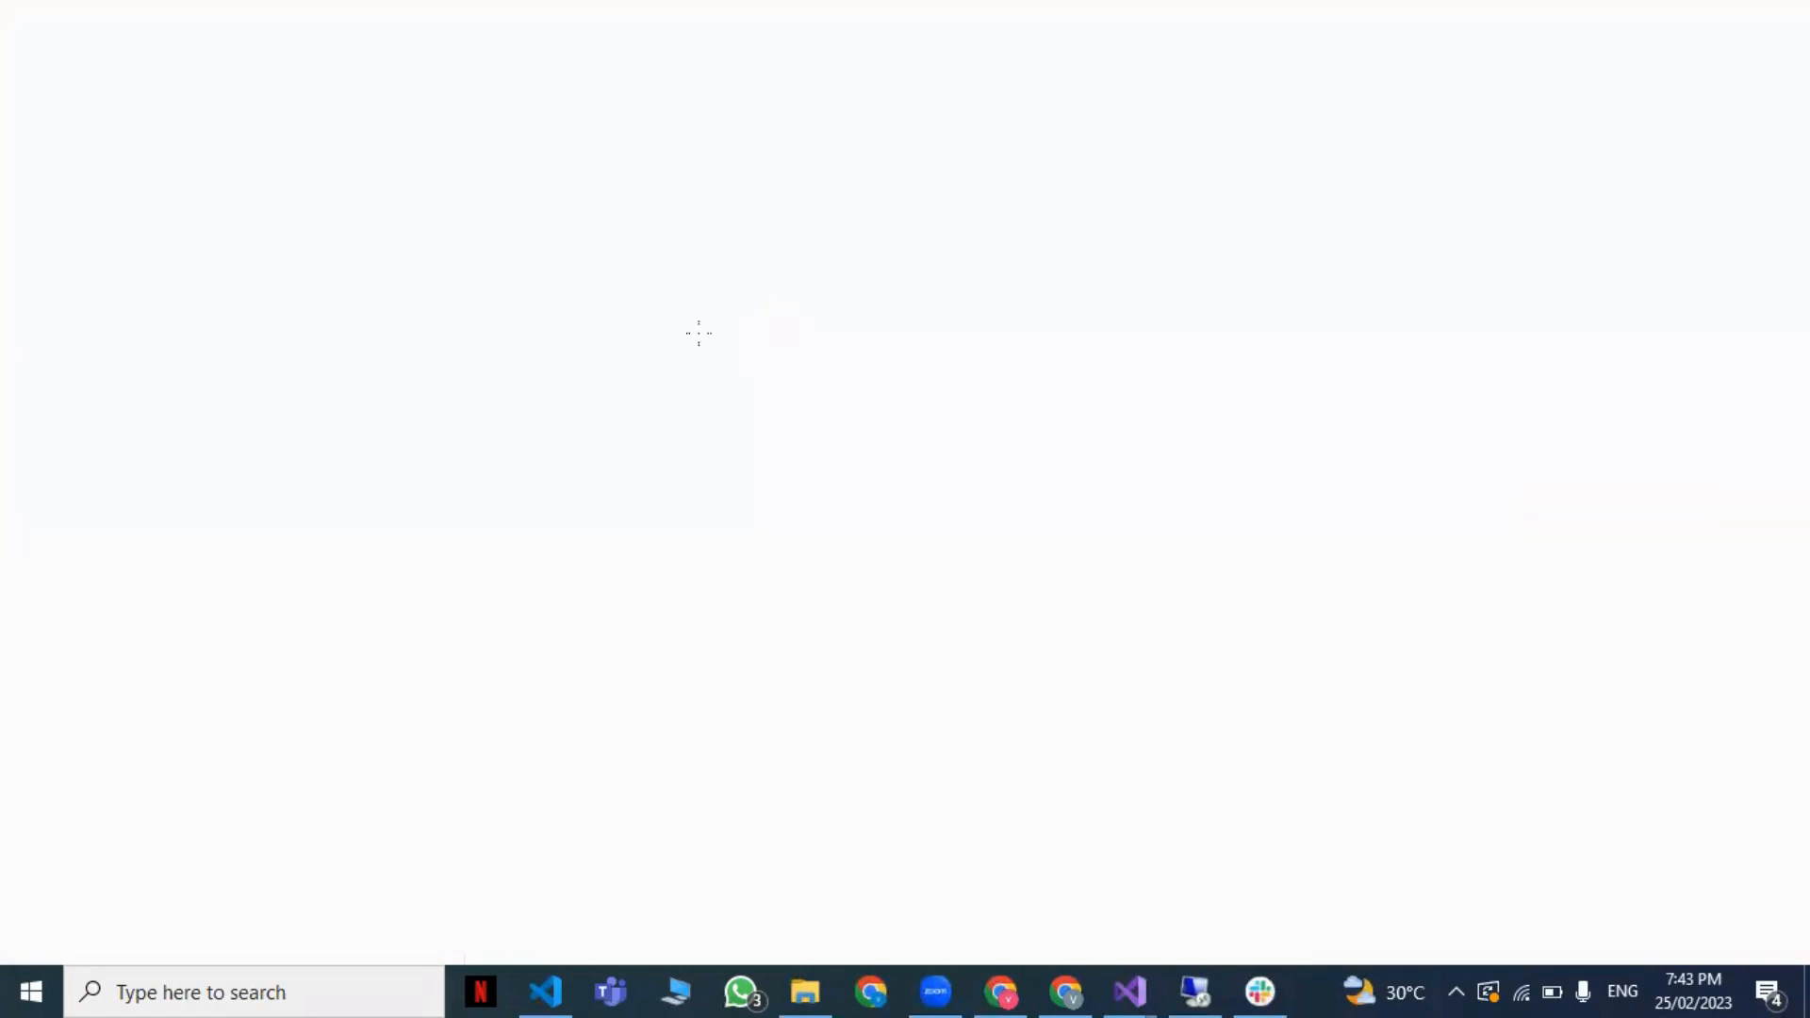
left_click(386, 94)
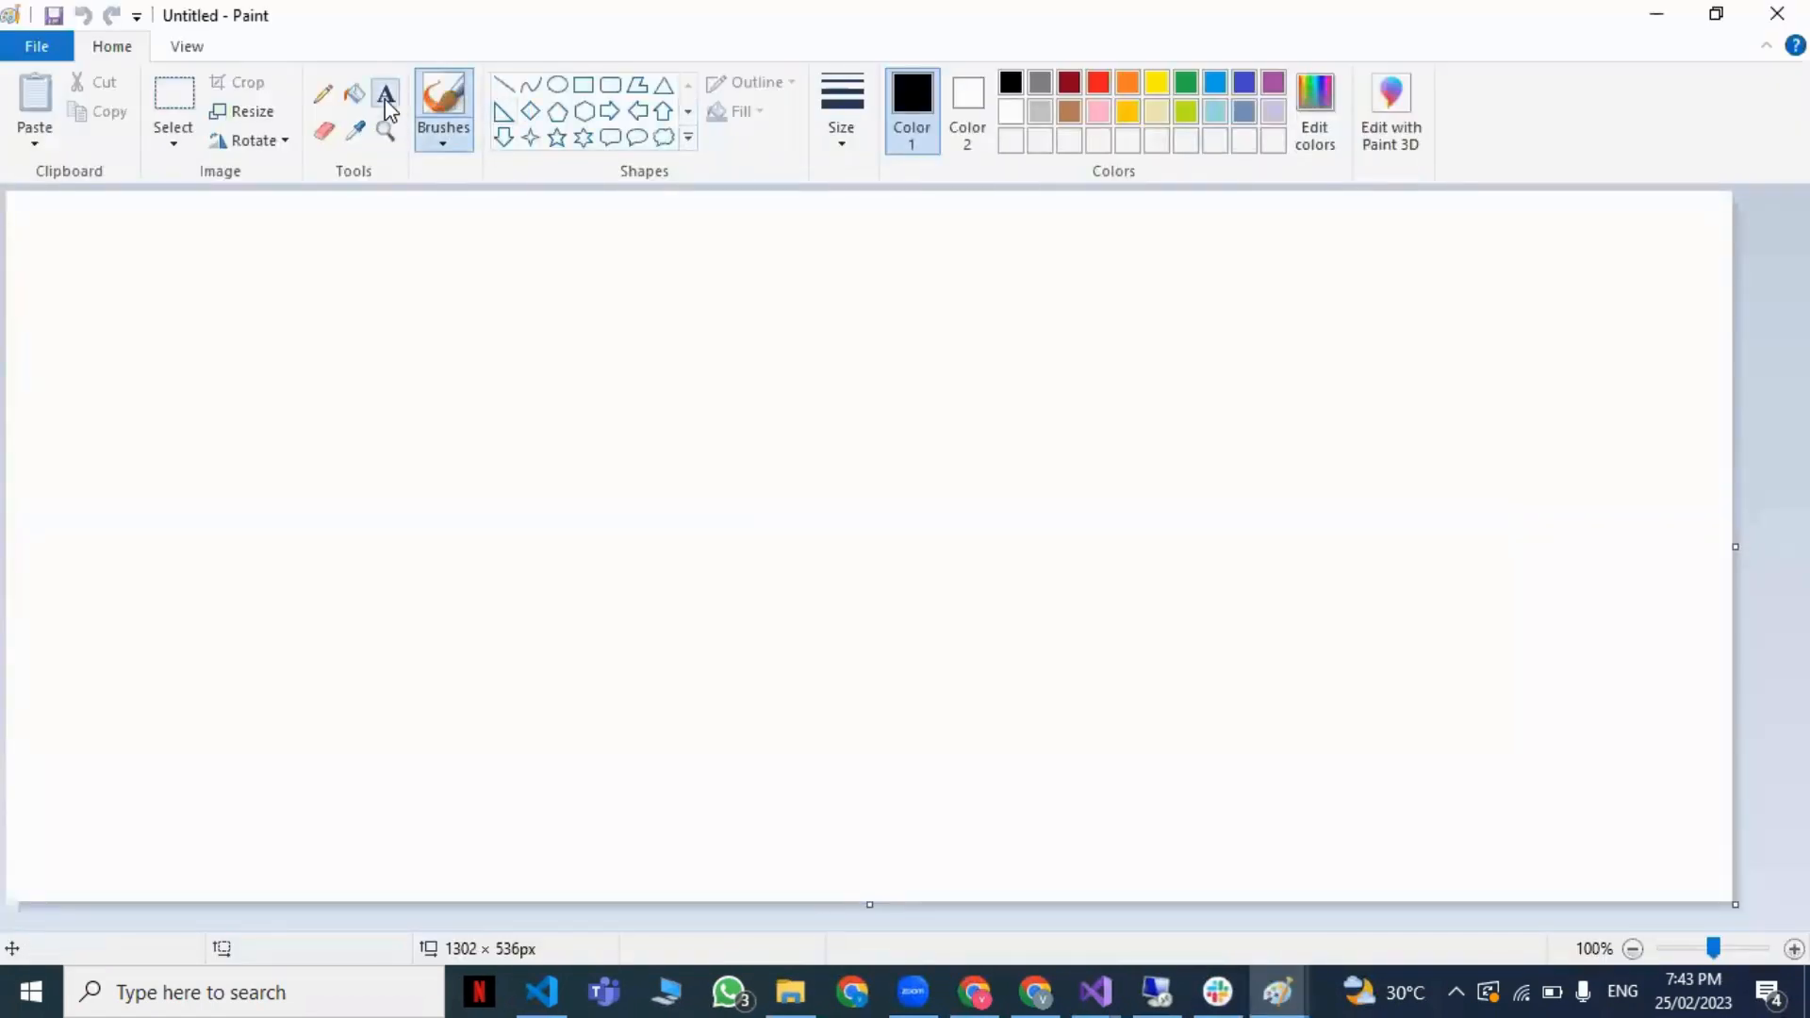
left_click(328, 336)
type("Server Less")
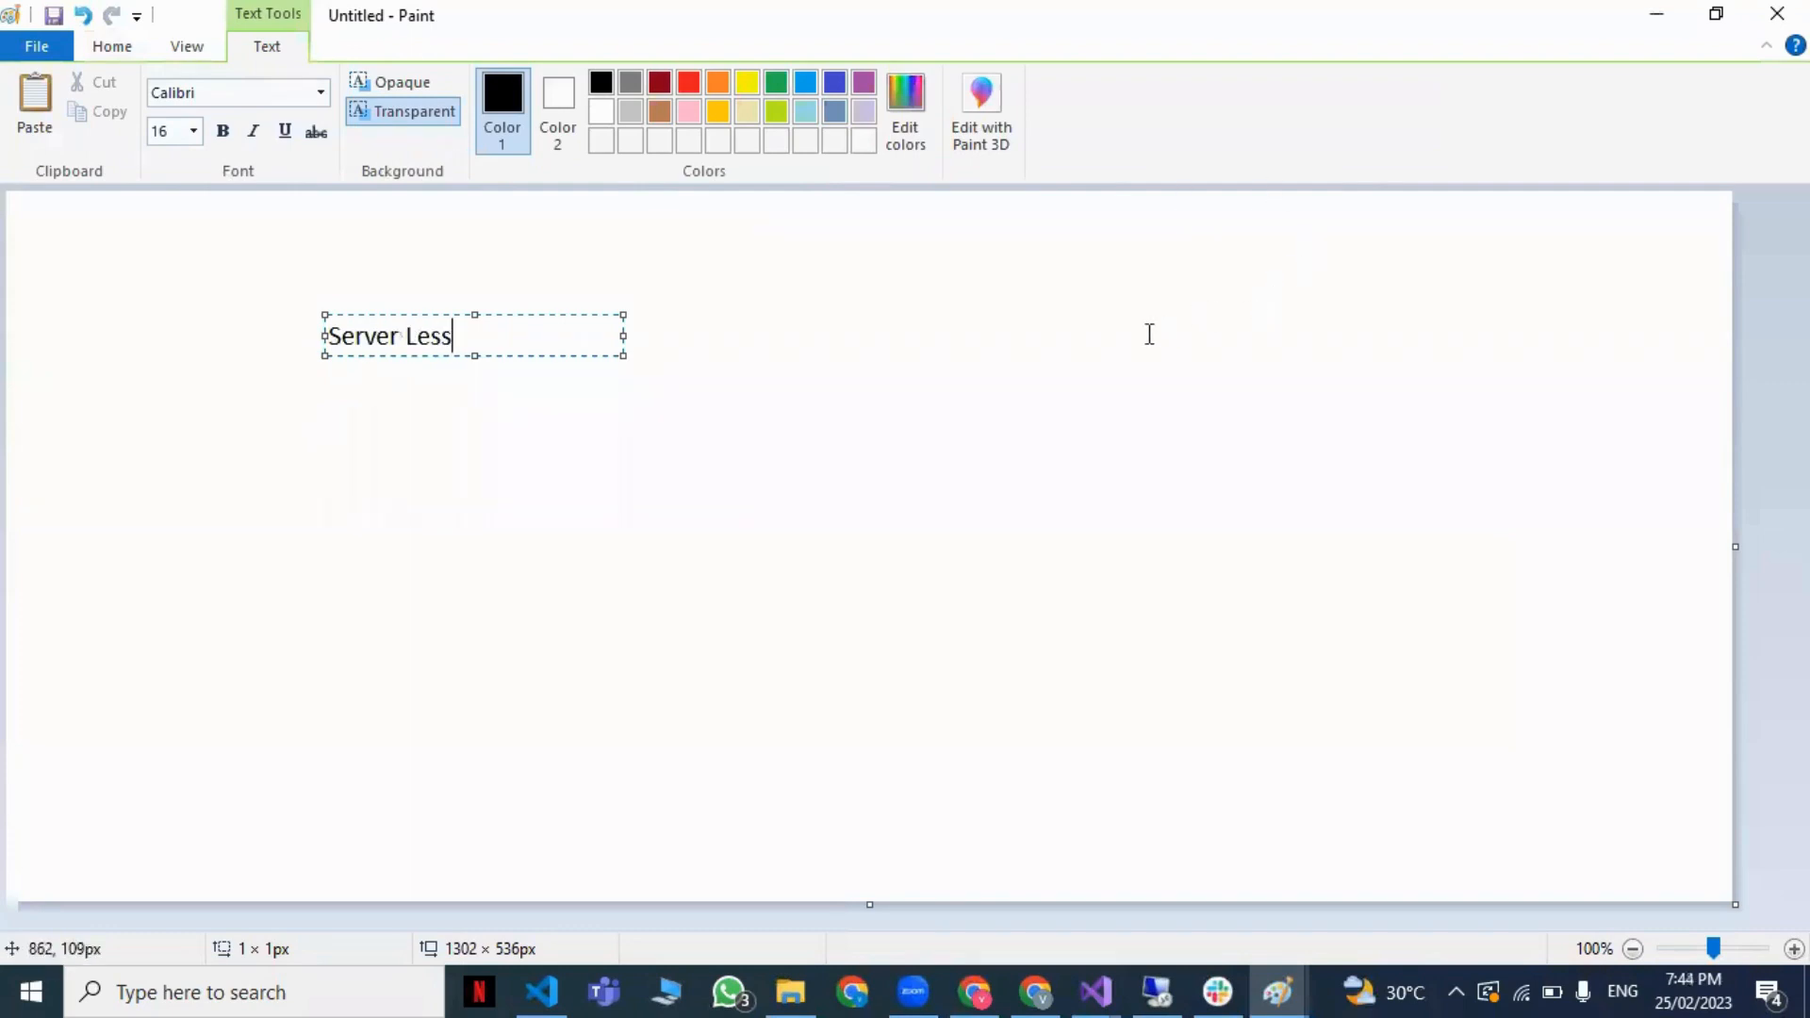
Step: Add the text heading "Server Oriented" on the right half of the canvas, level with the Server Less heading
left_click(1150, 335)
left_click(1150, 336)
type("Server ")
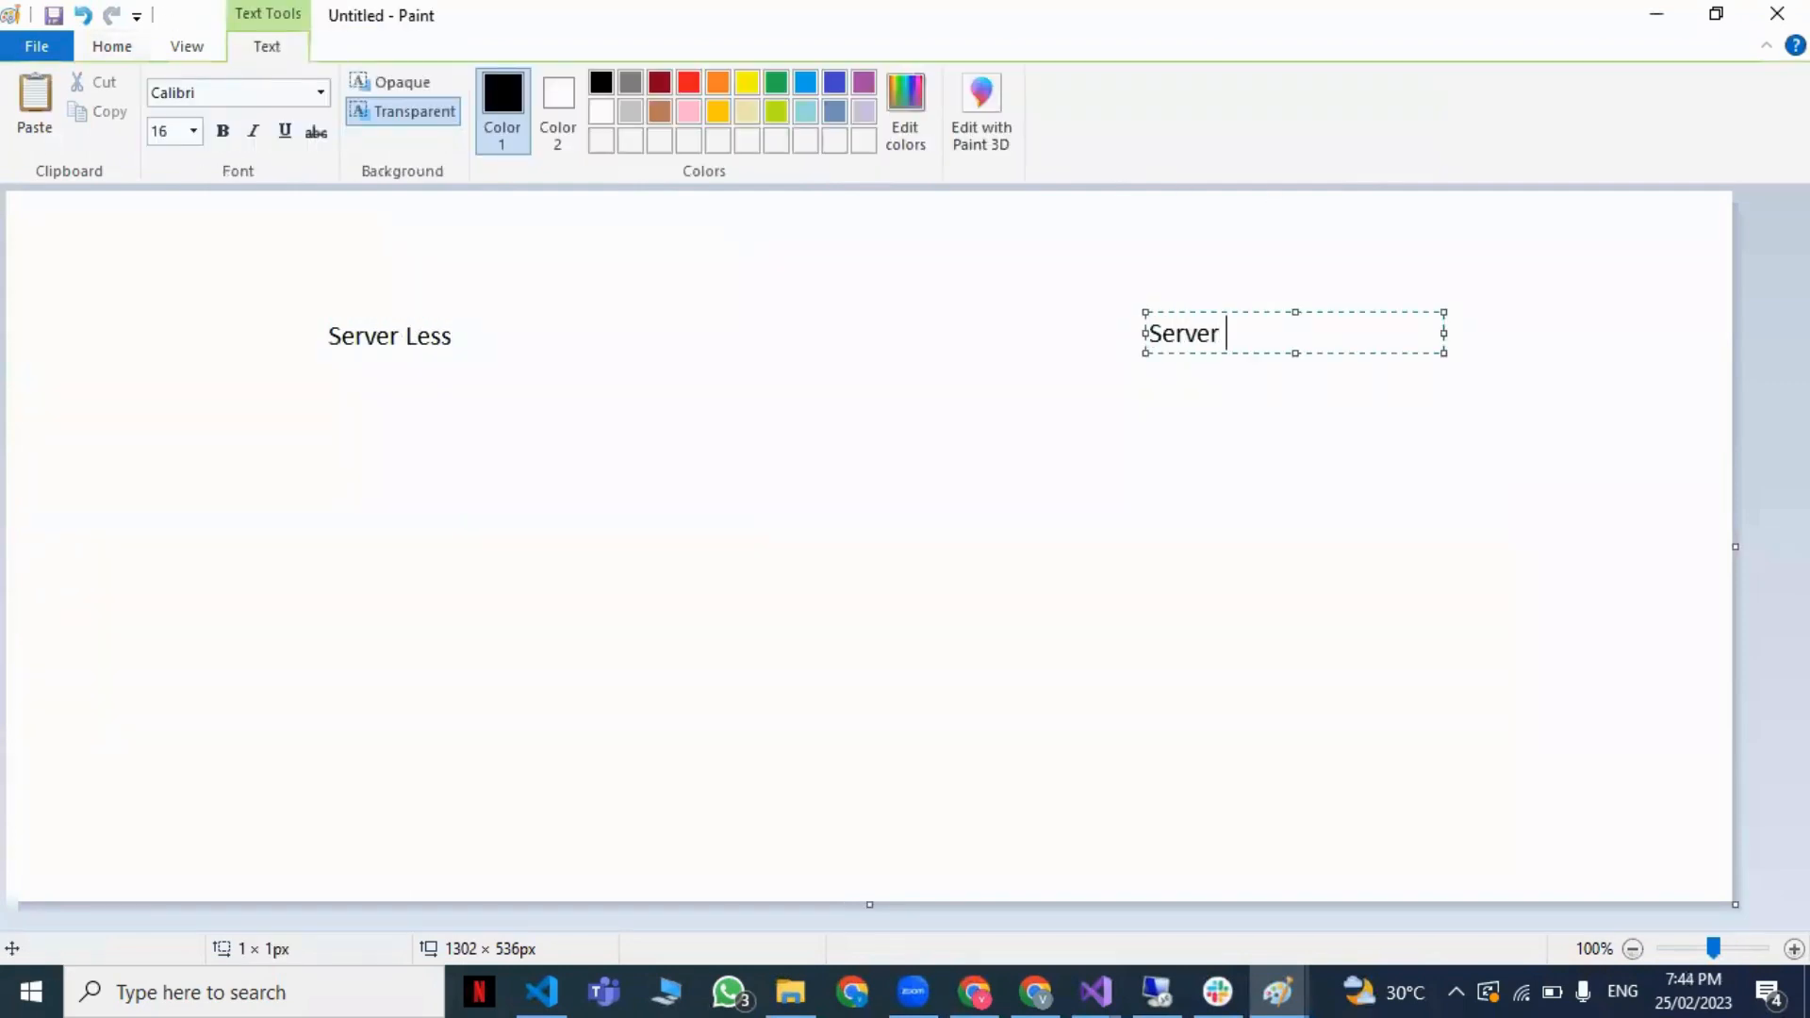
type("Oriented")
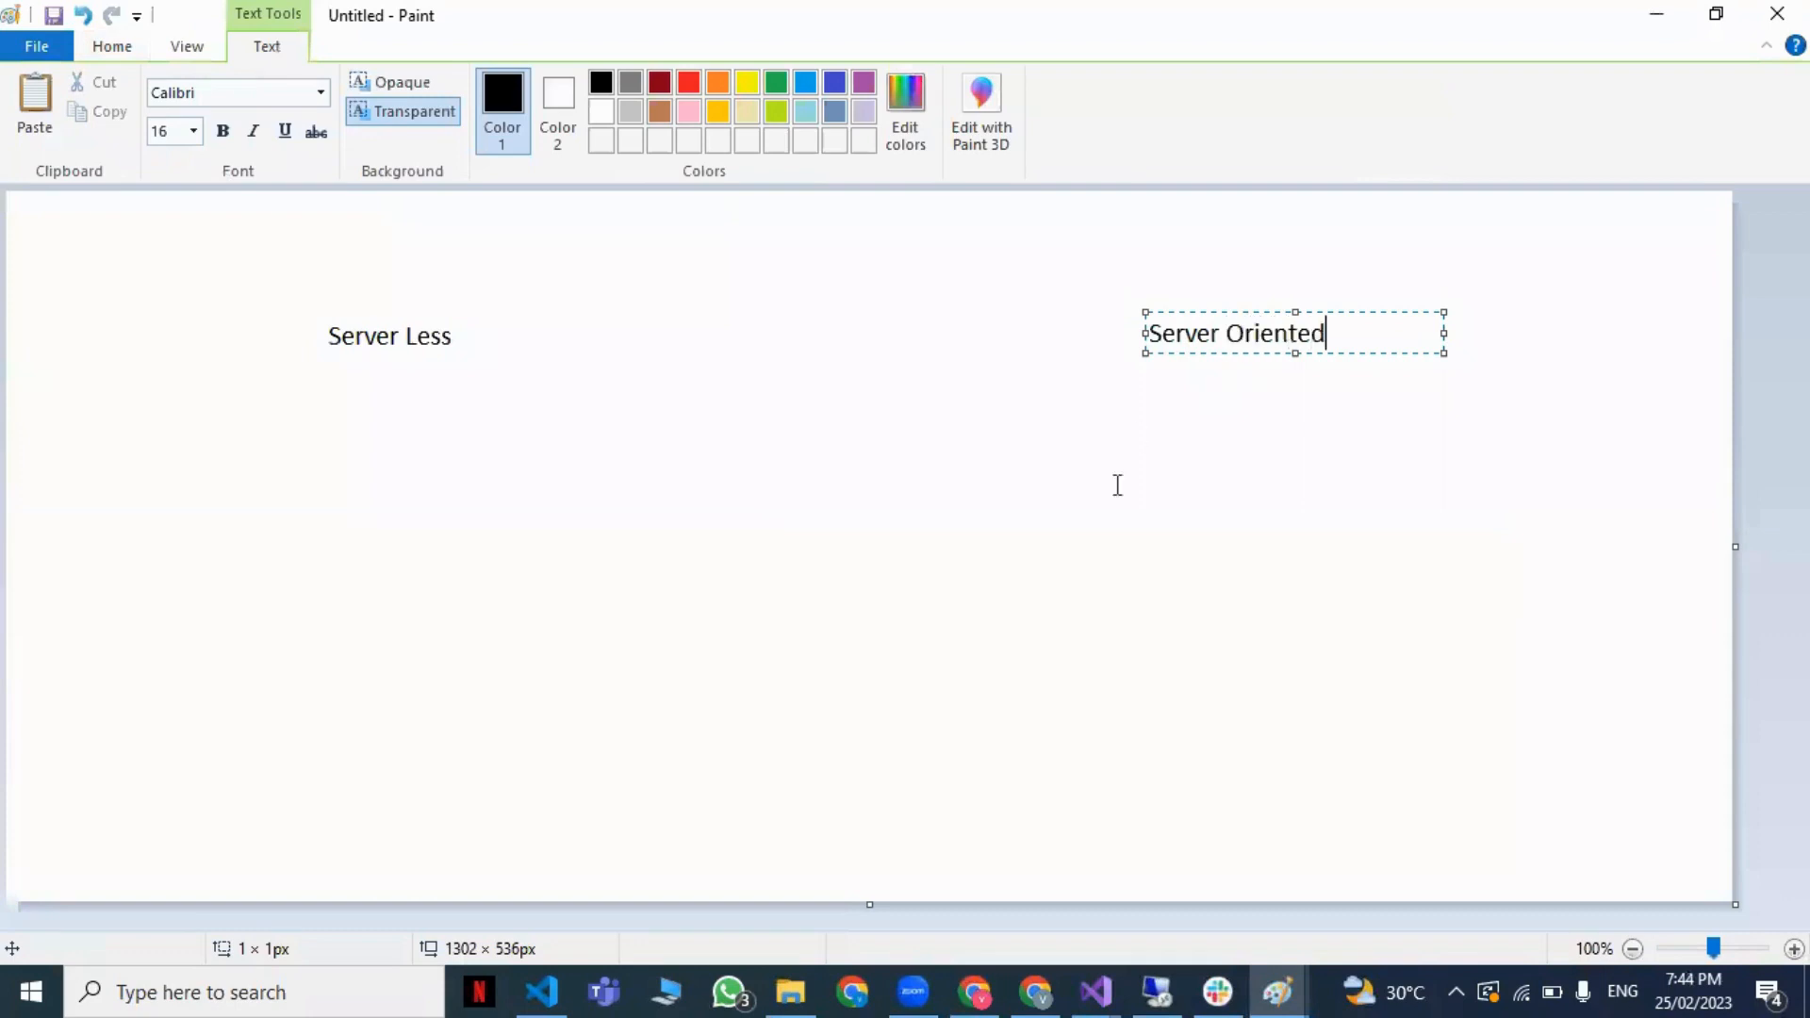
left_click(800, 521)
Step: Add a text block below Server Less listing F.E, B.E and Database, separated by blank lines
left_click(280, 439)
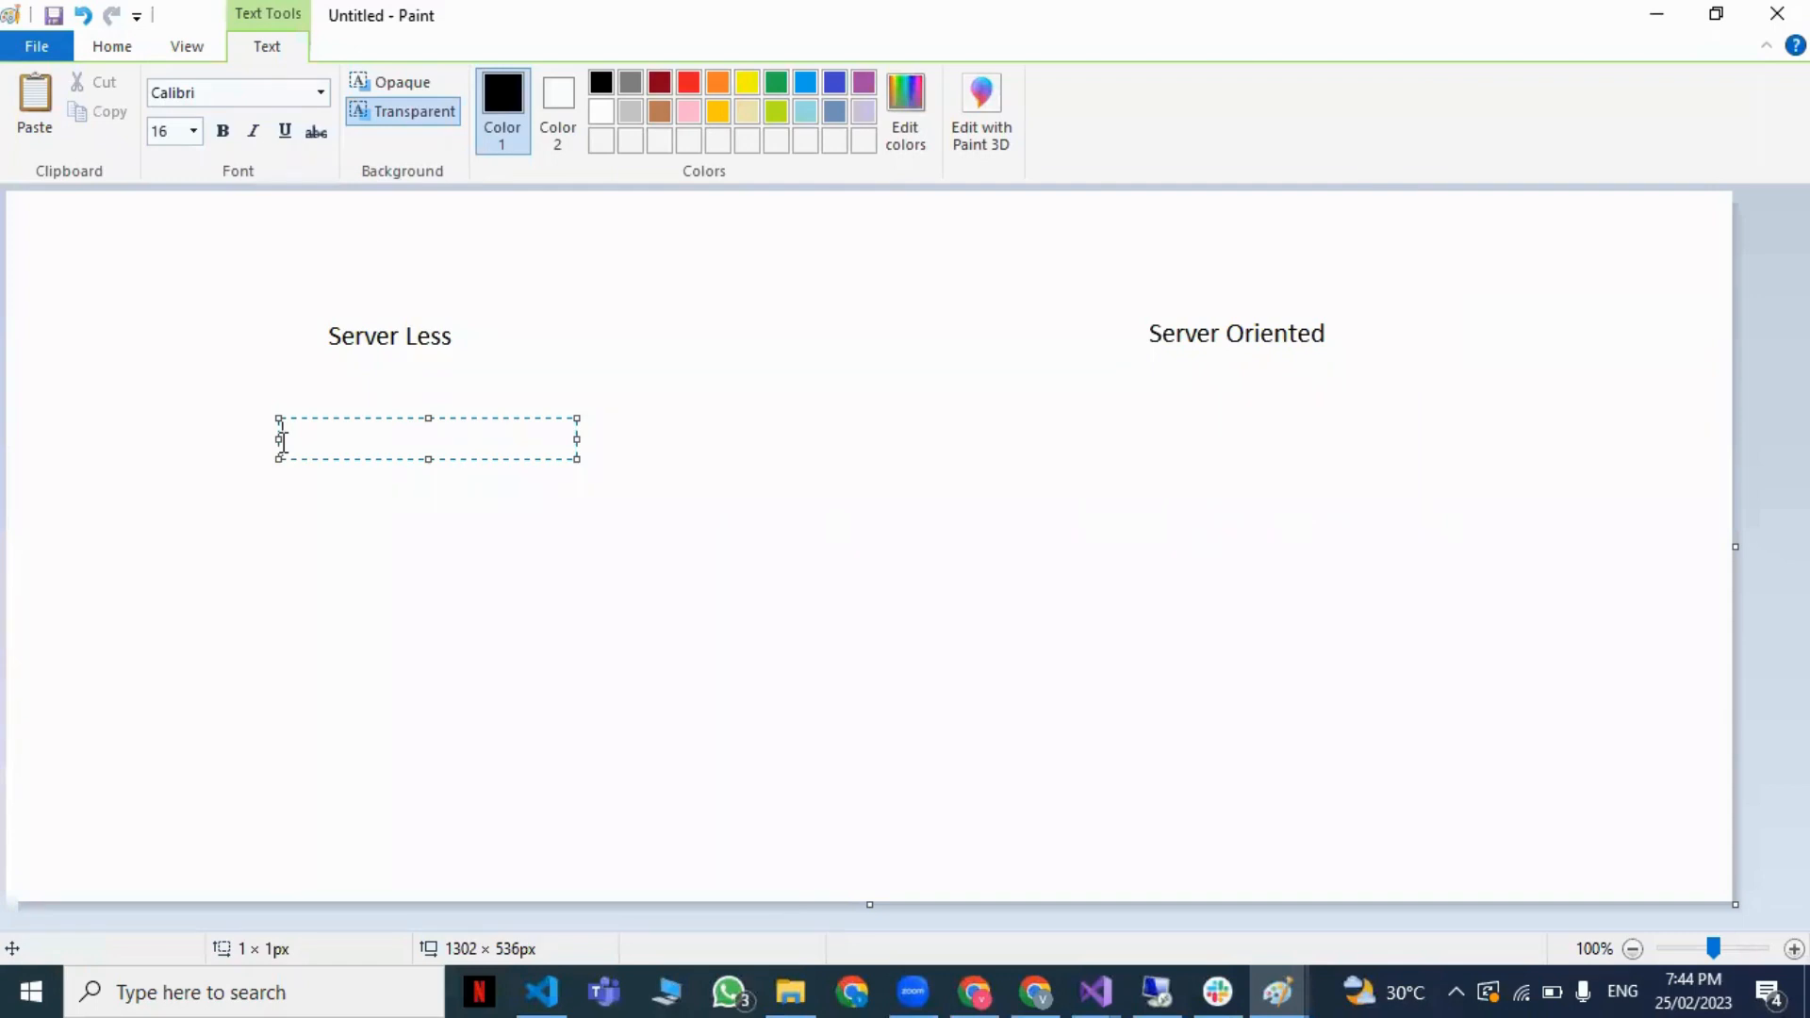
type("F.E")
key("Return")
key("Return")
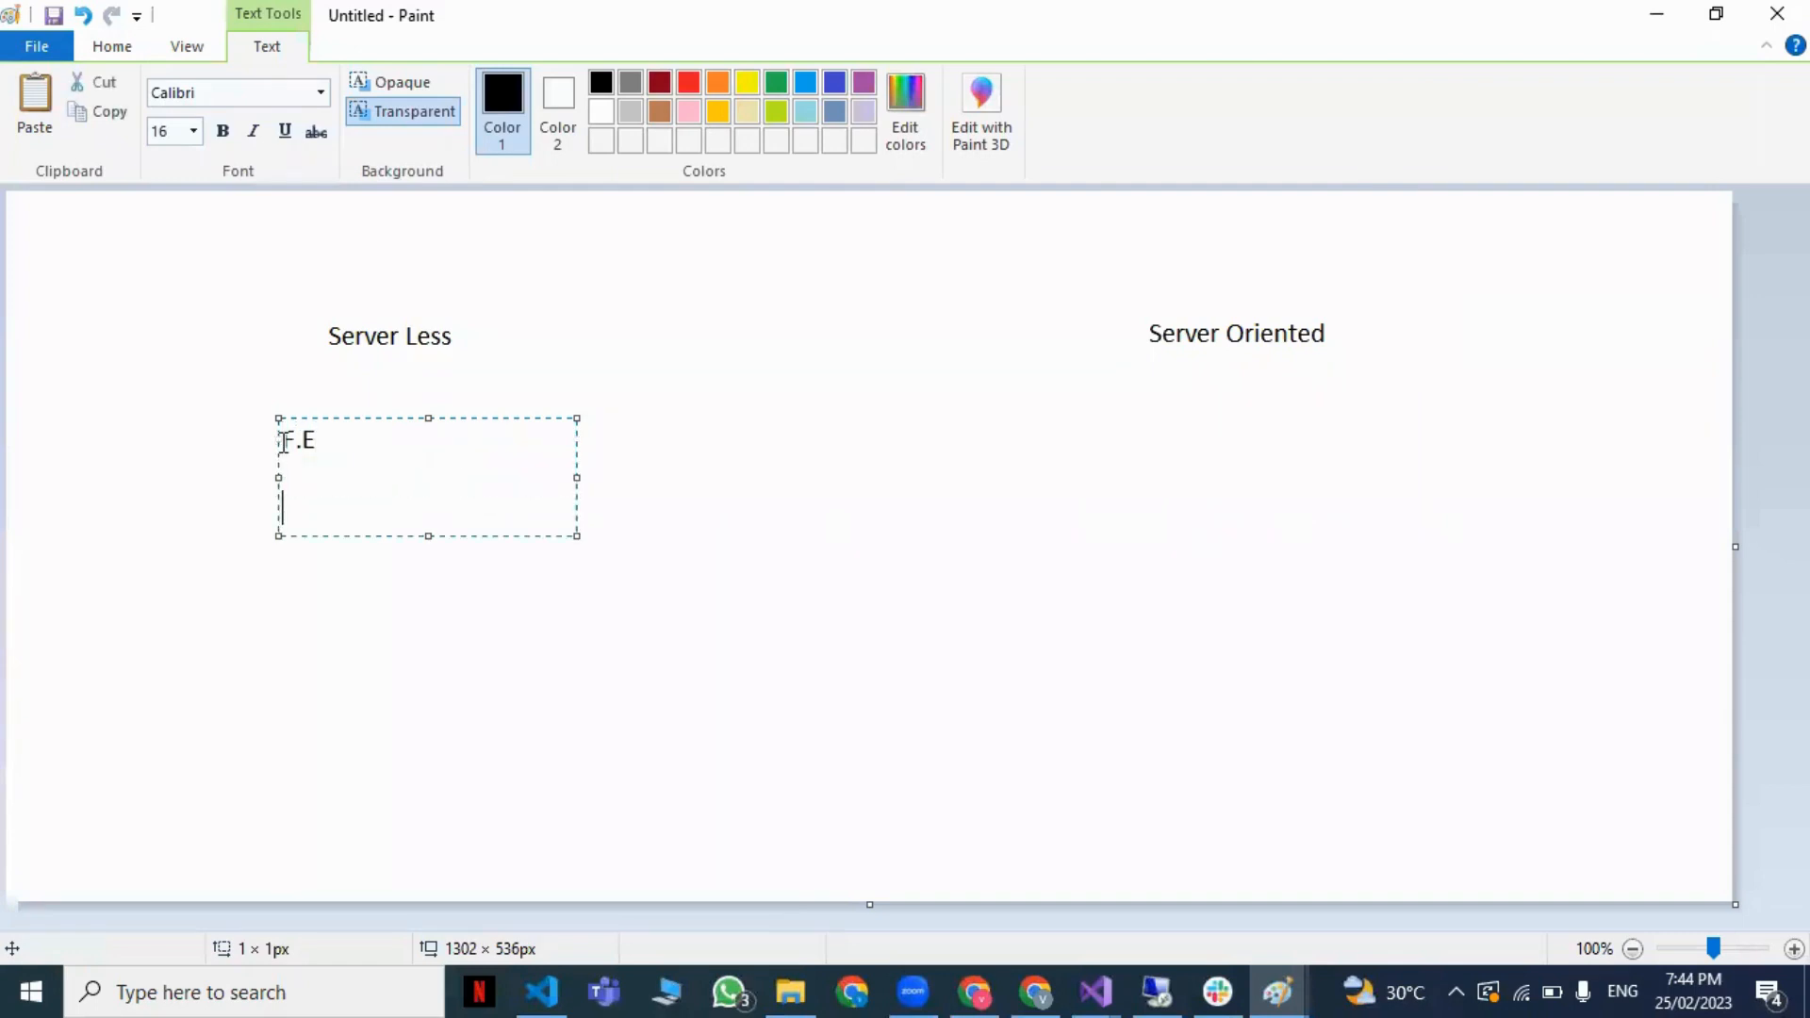
type("B.E")
key("Return")
key("Return")
type("D")
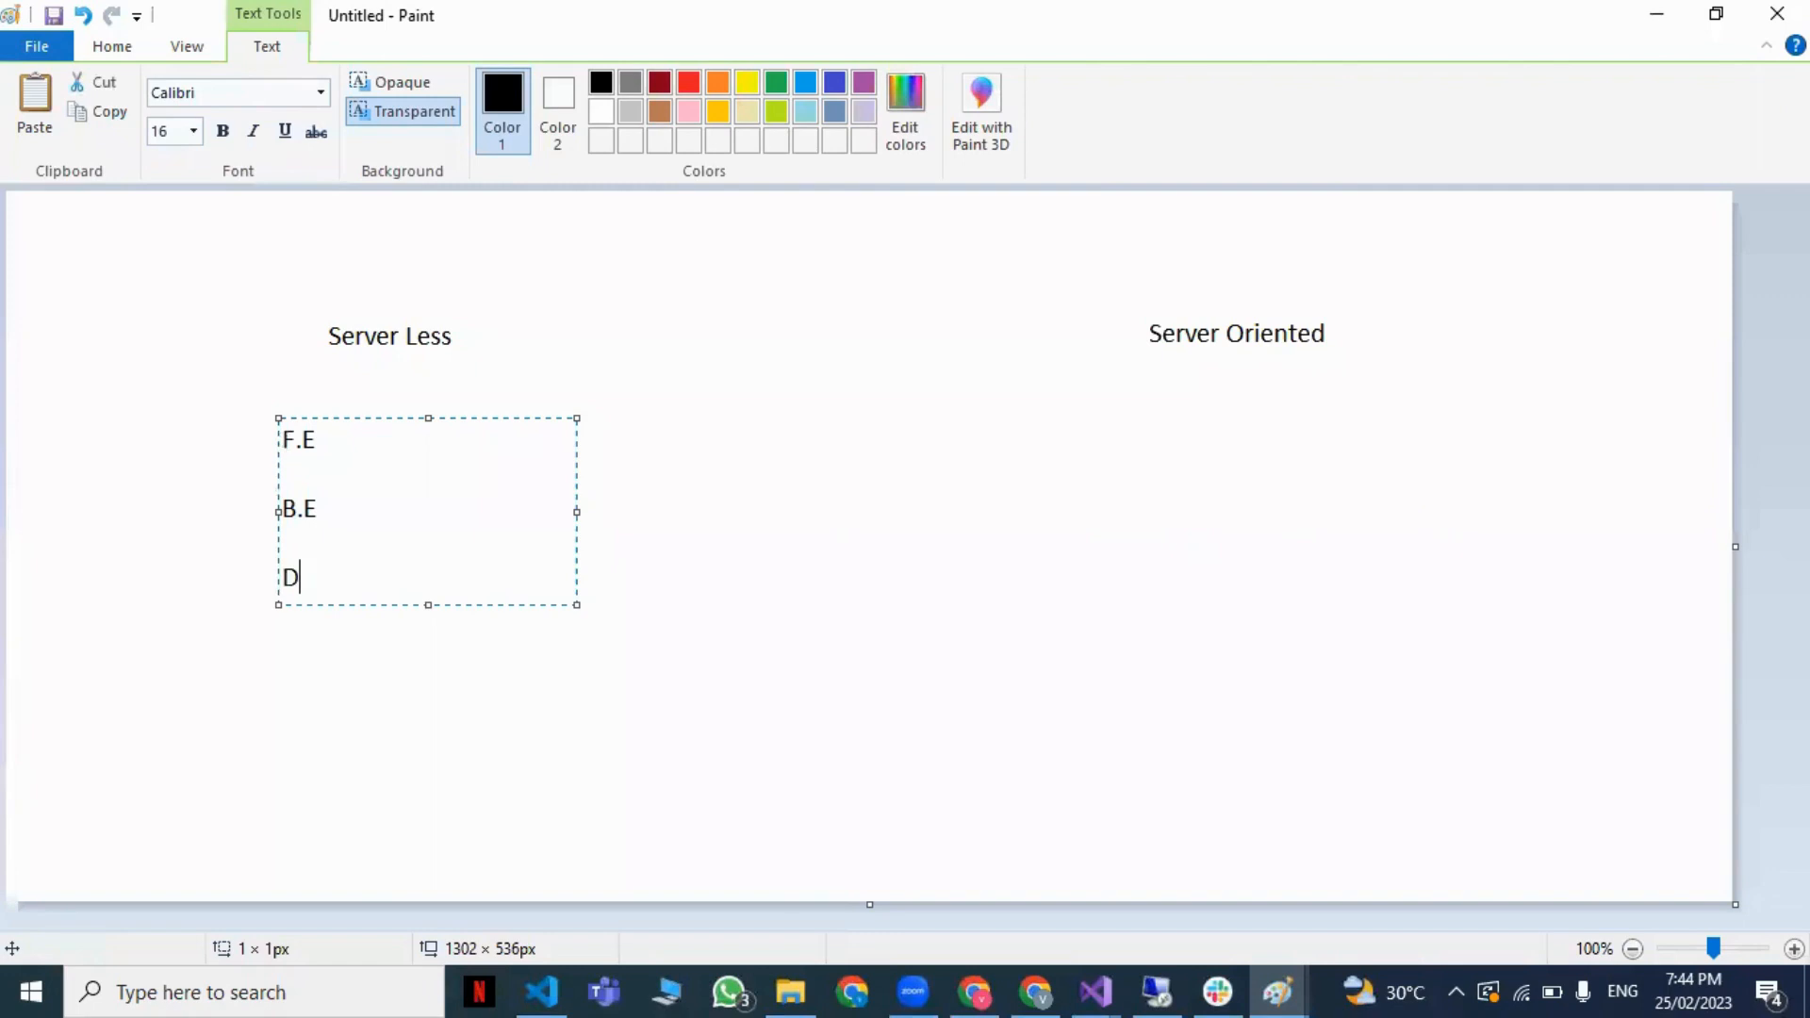
type("atabase")
left_click(962, 590)
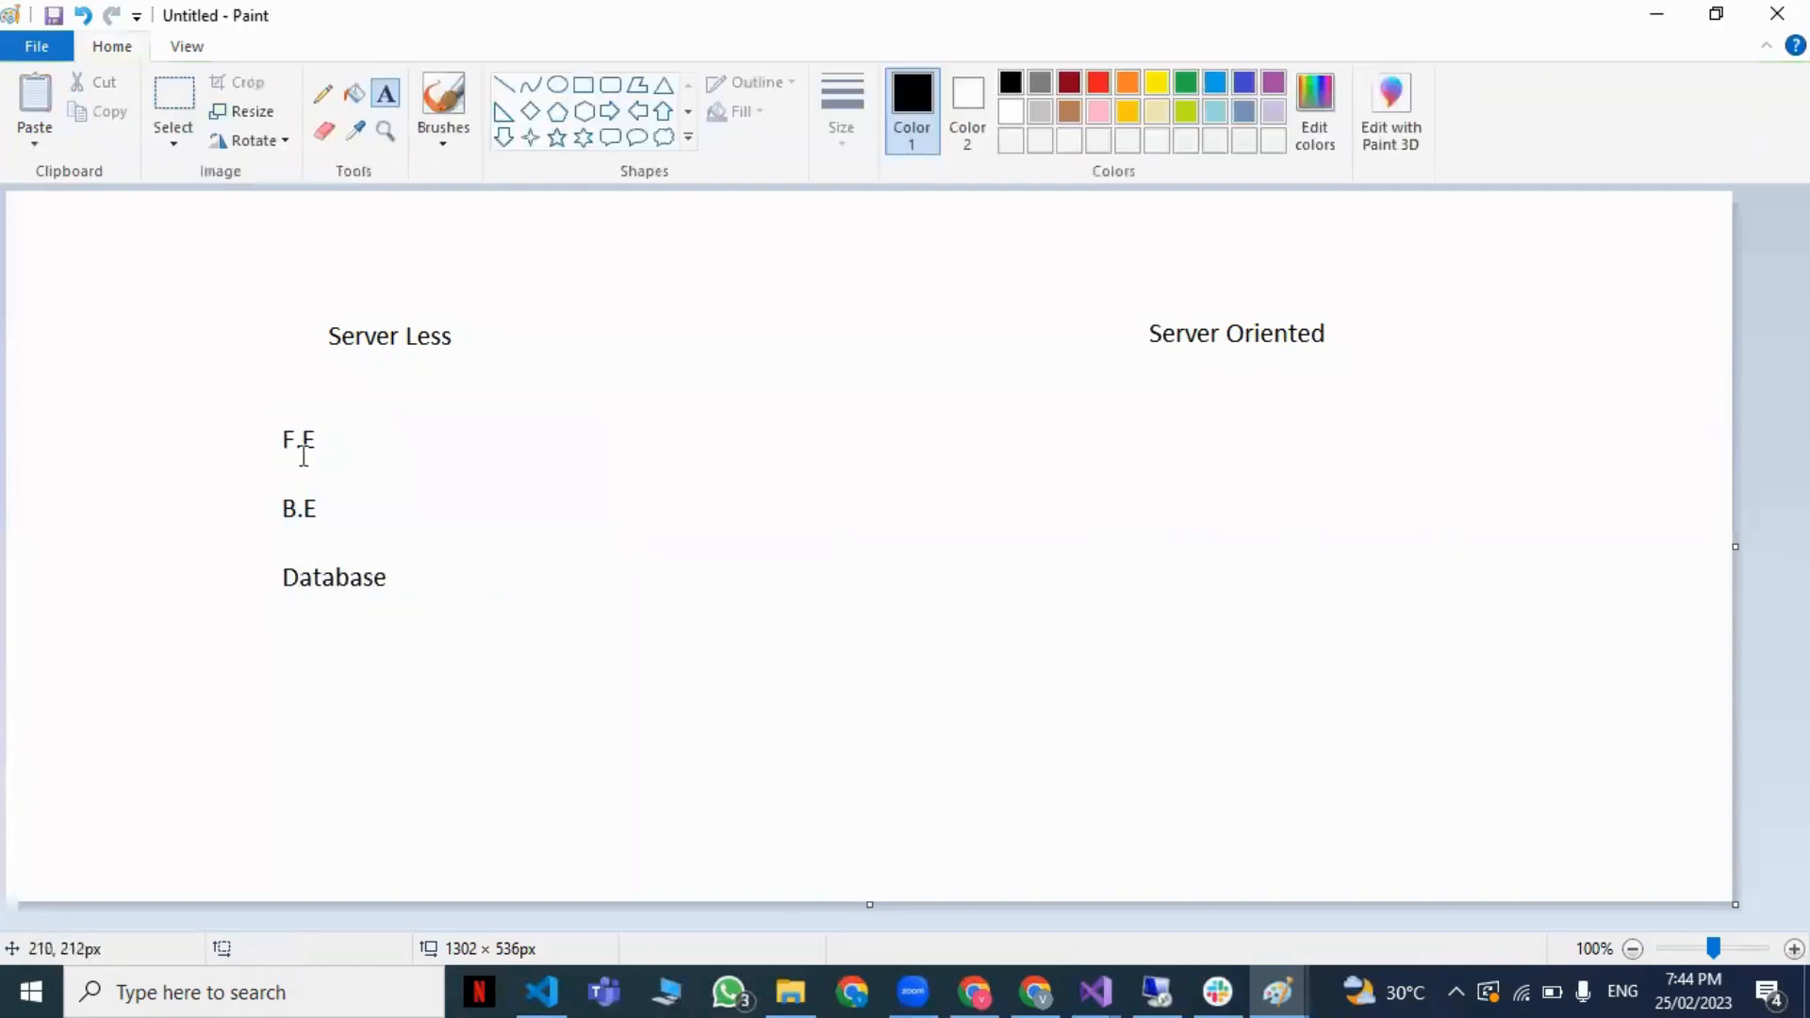
Step: Add a text block beside the F.E, B.E and Database labels listing App Service, AS/FA and Azure SQL
left_click(529, 435)
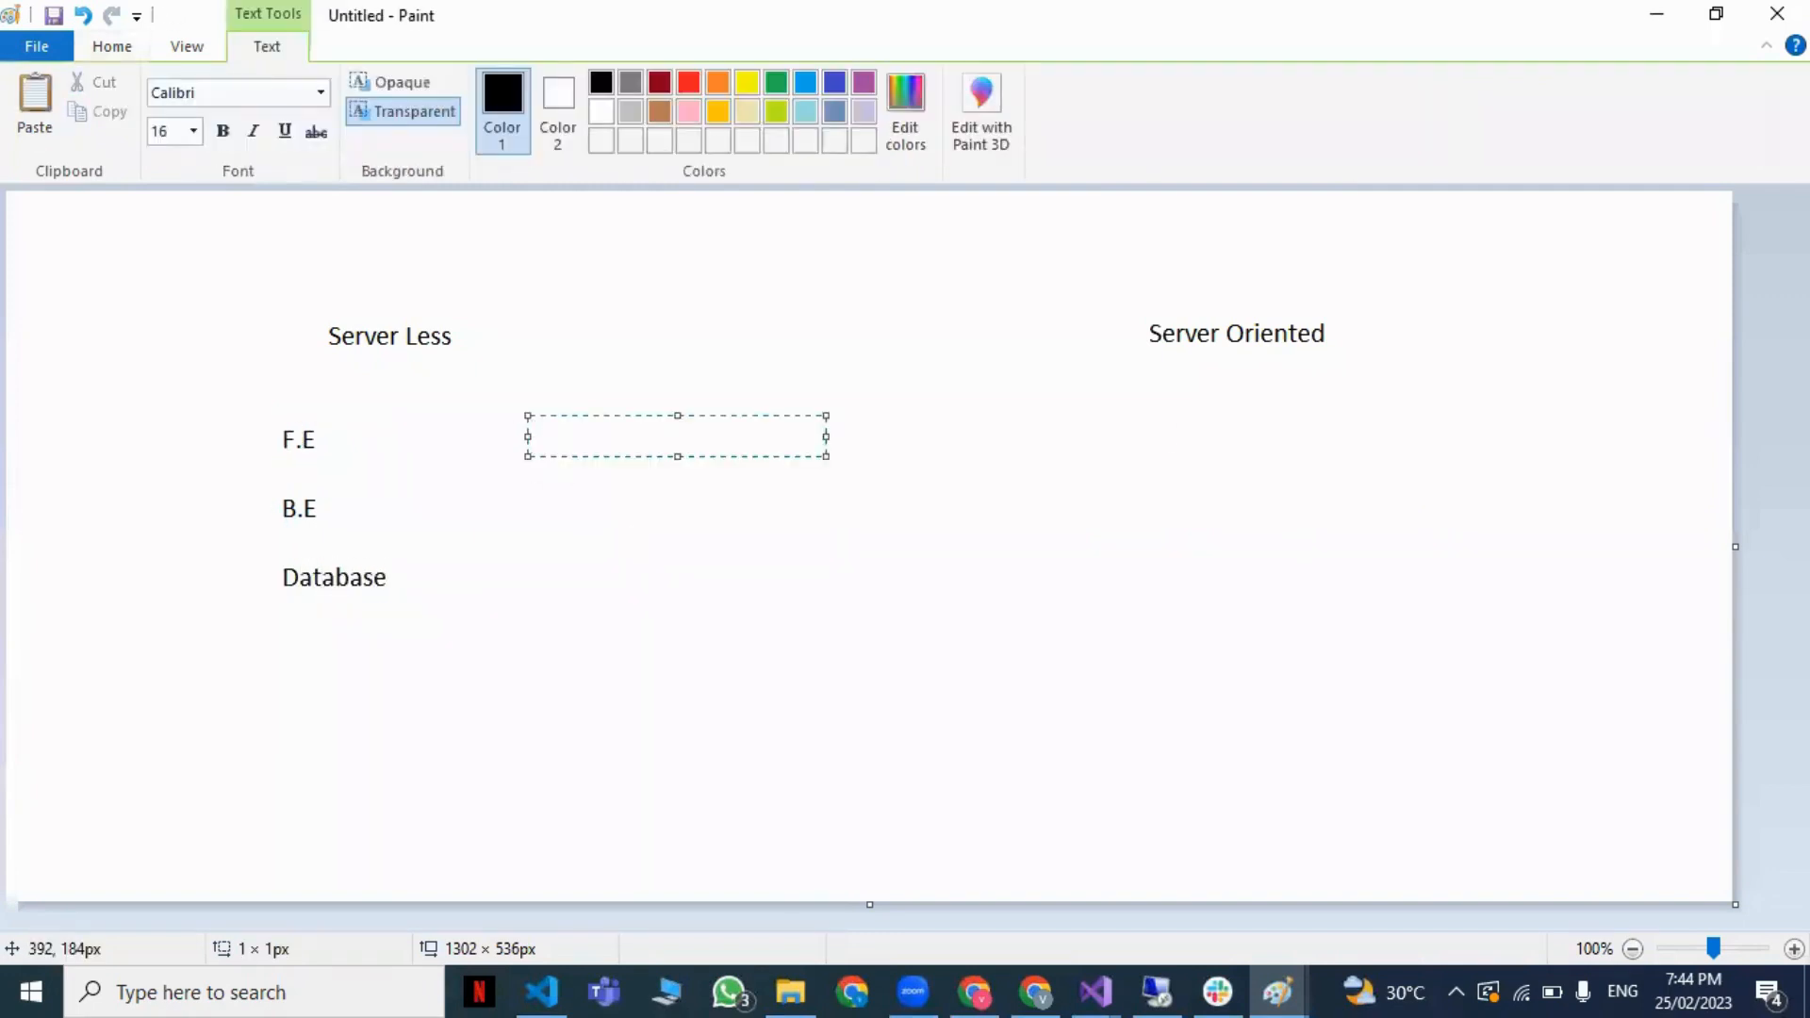
type("App Servic")
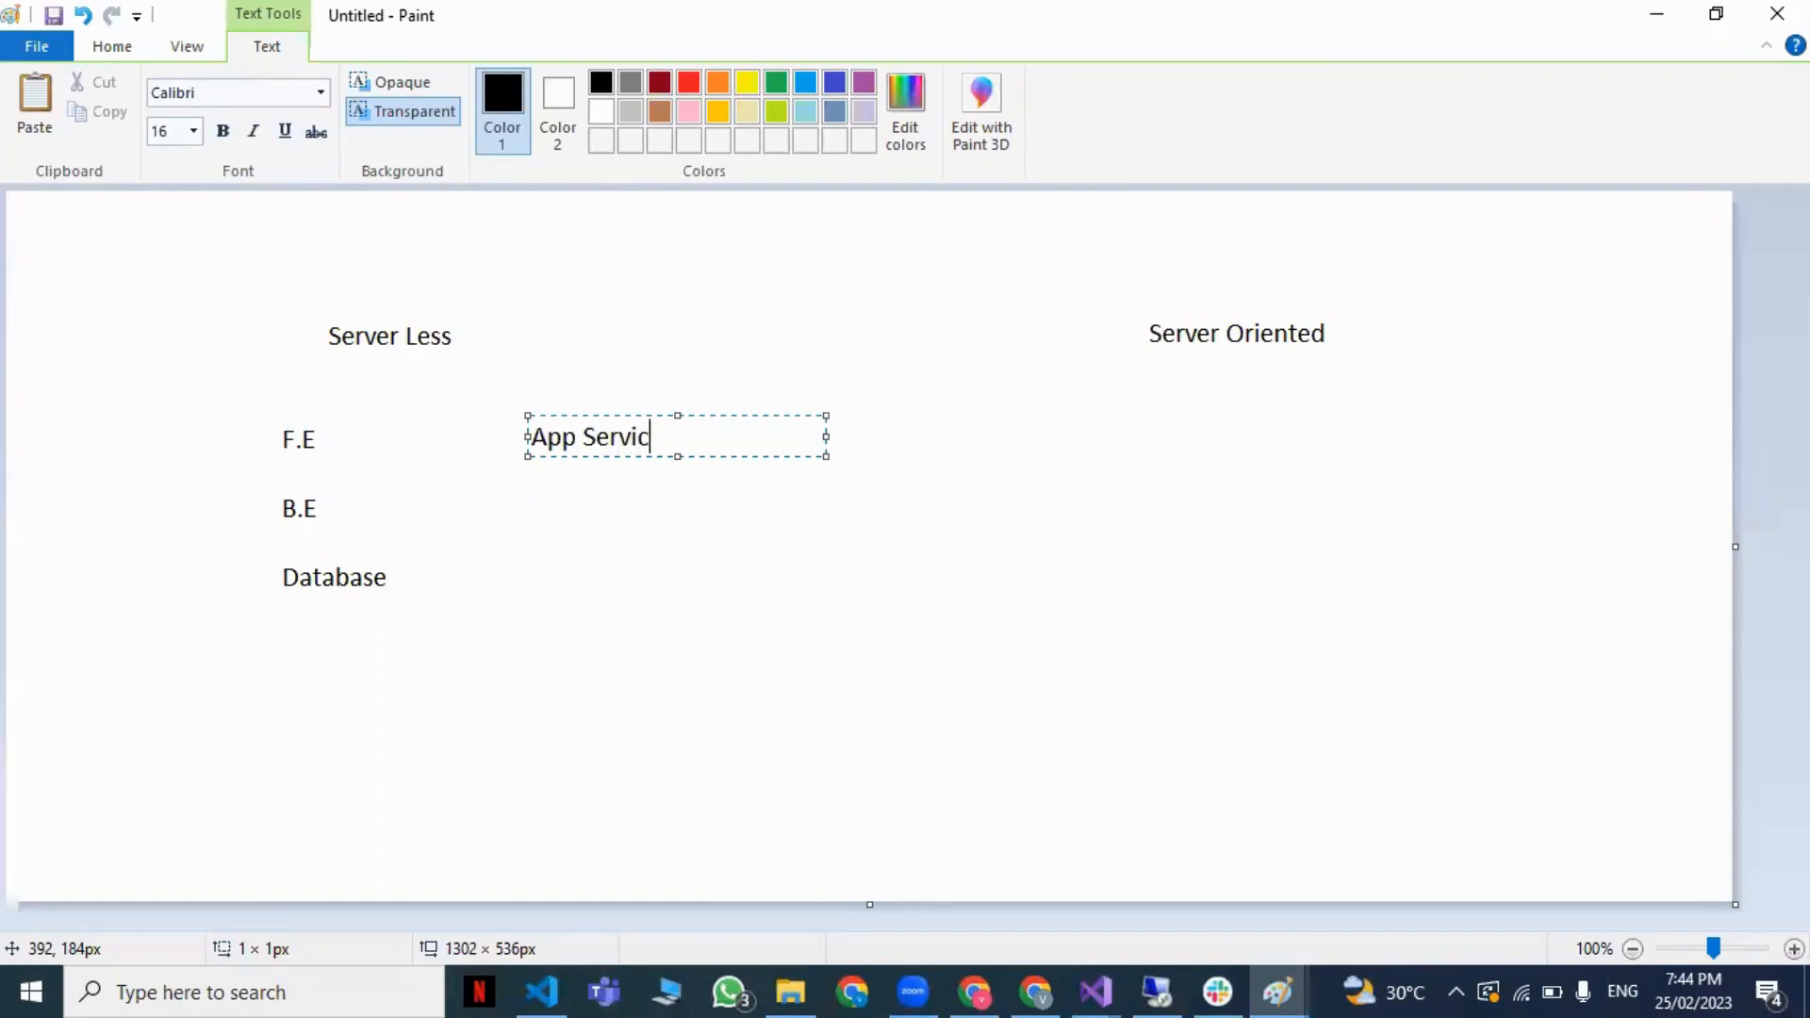
type("e")
key("Return")
type("A")
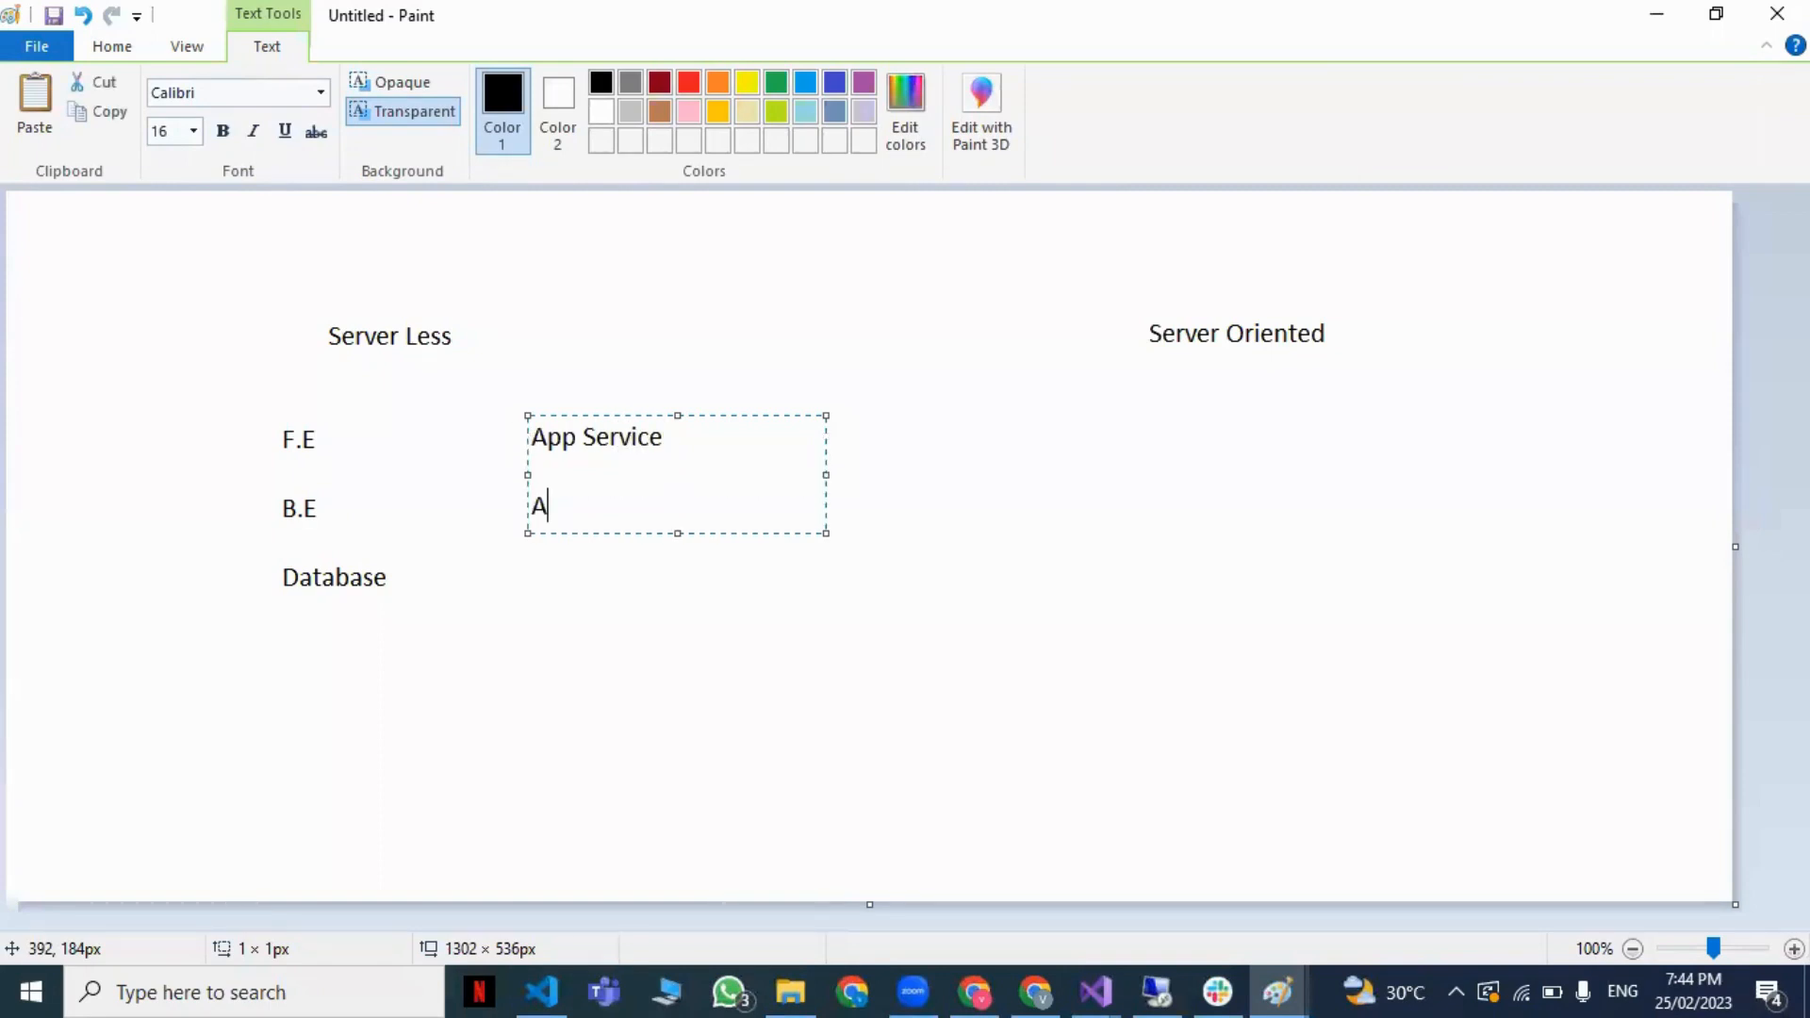
type("S/FA")
key("Return")
type("Azure SQL")
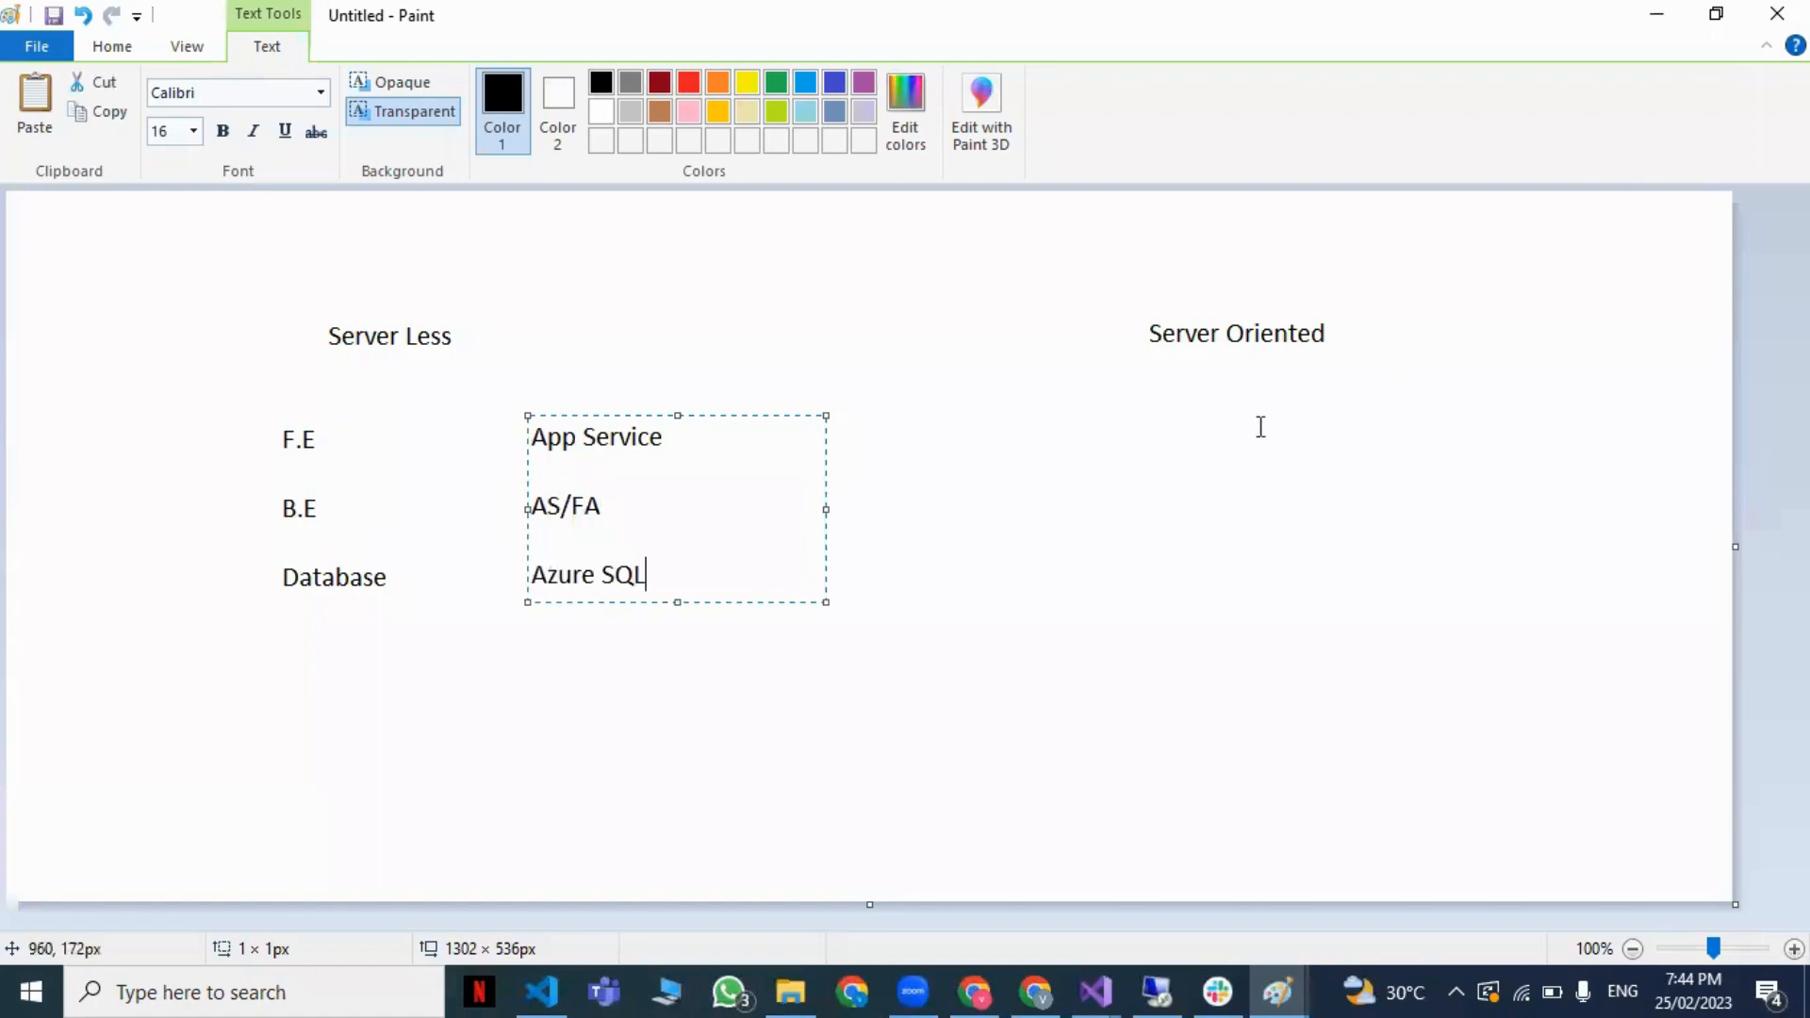
left_click(1152, 413)
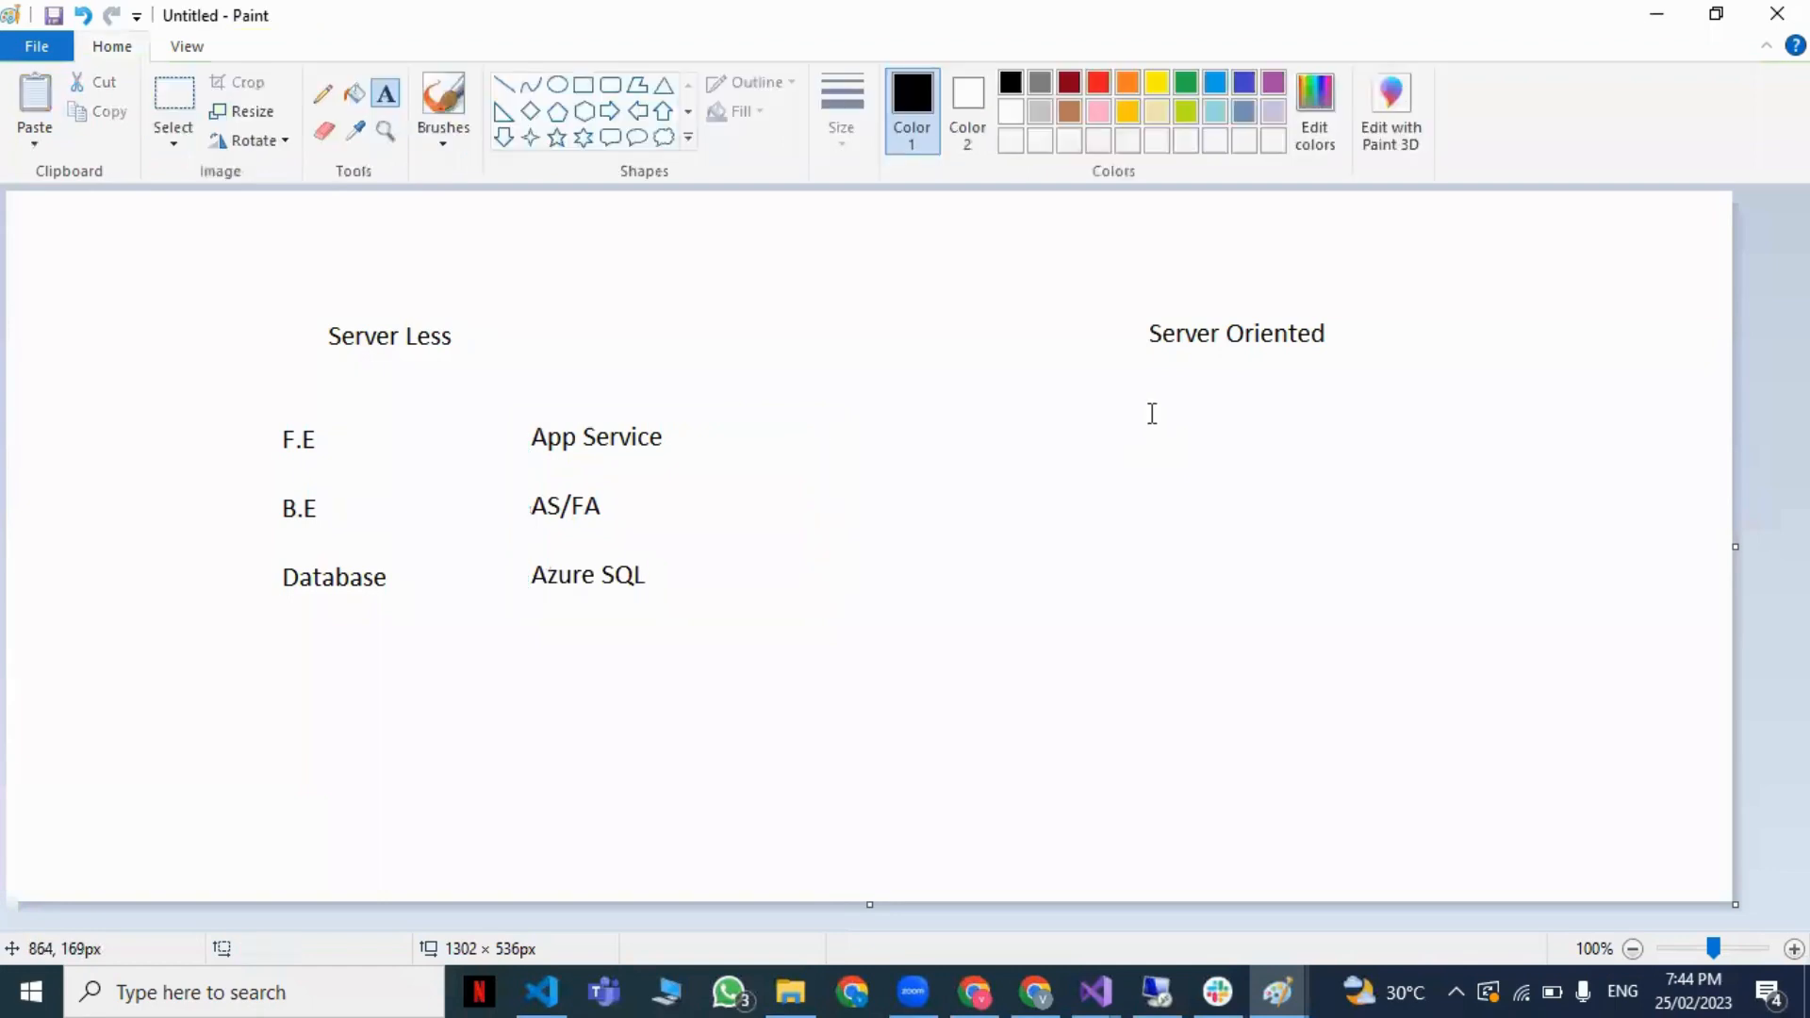
Step: Add a text block below Server Oriented listing VM - site 1 and VM - site 2, separated by a blank line
left_click(1152, 413)
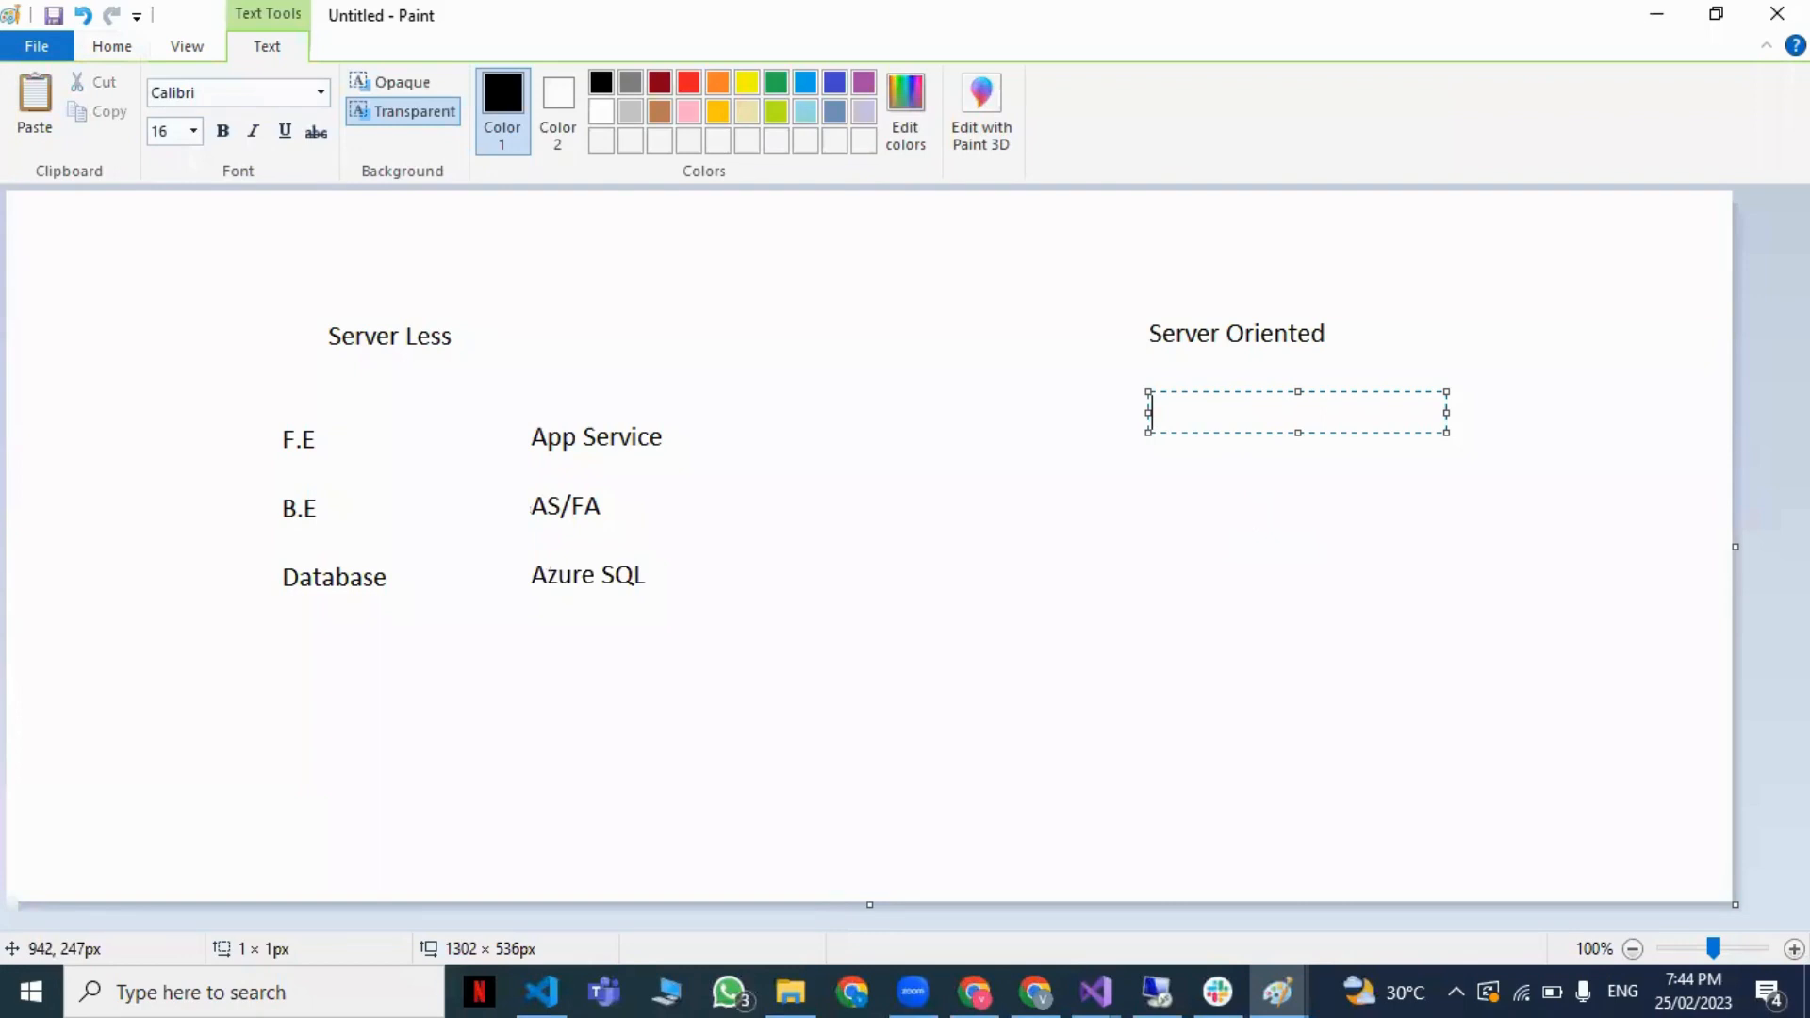
type("VM - site 1")
key("Return")
key("Return")
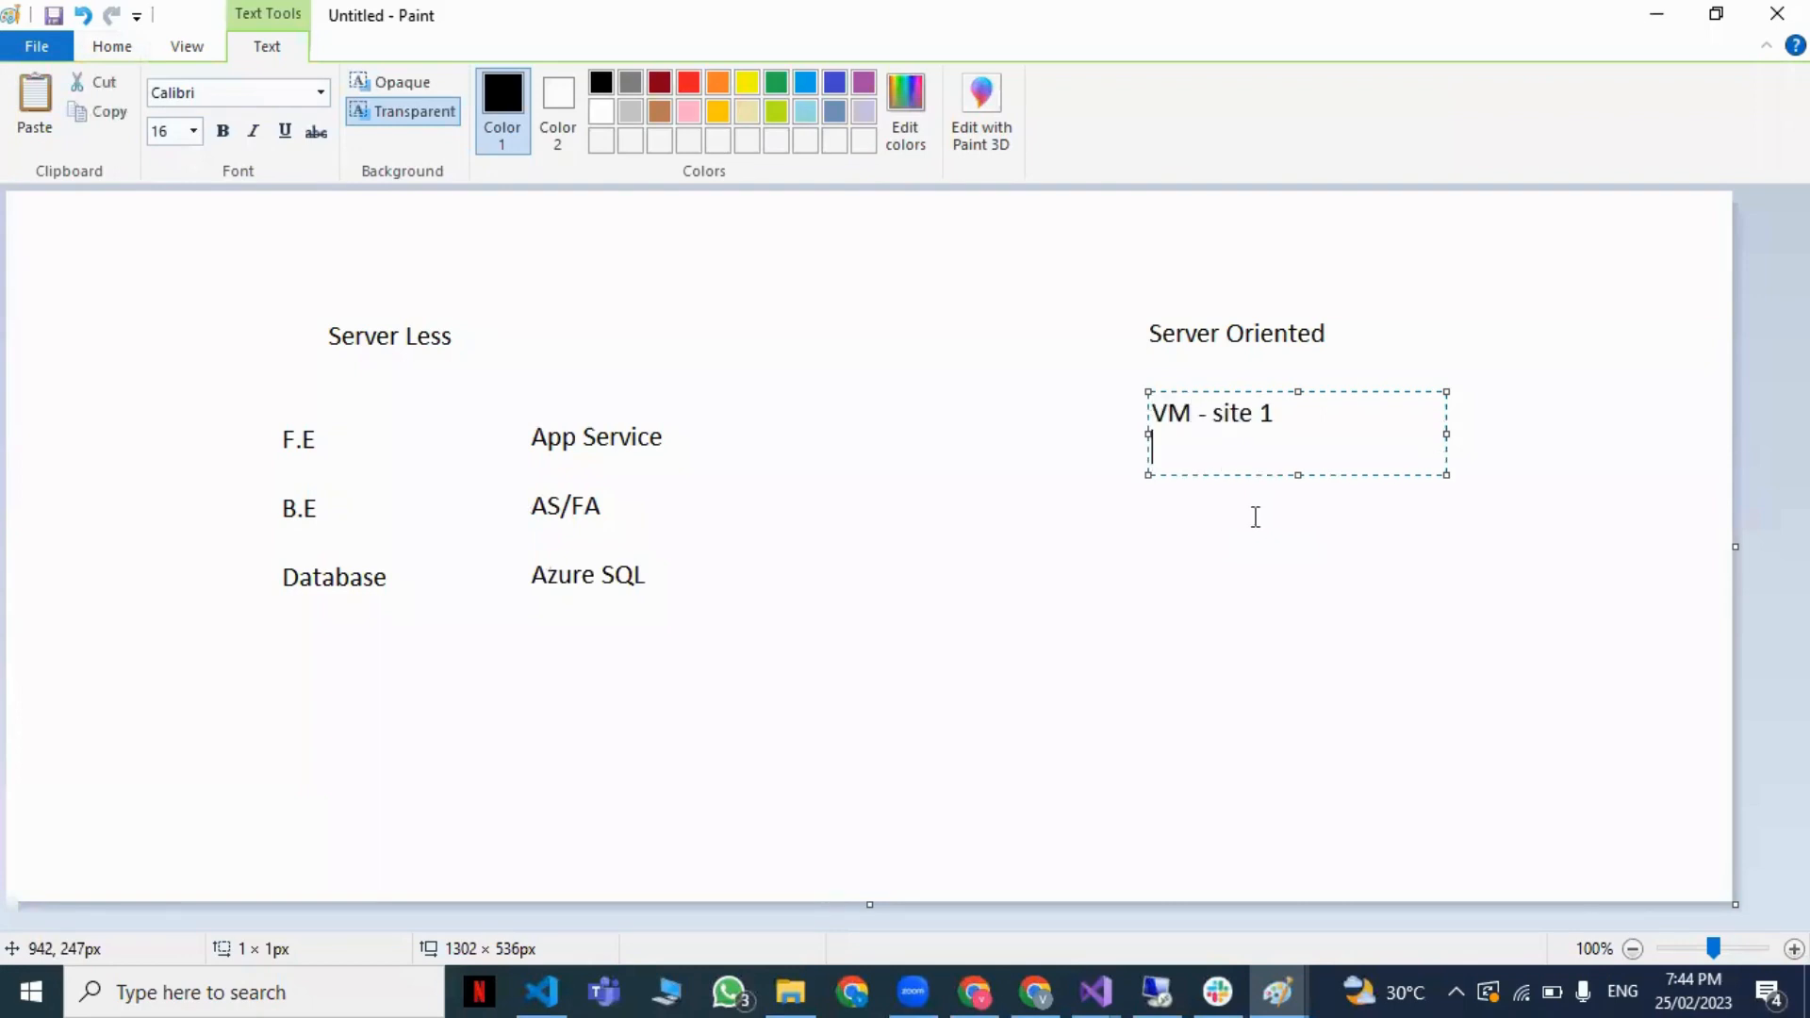
type("VM - ste")
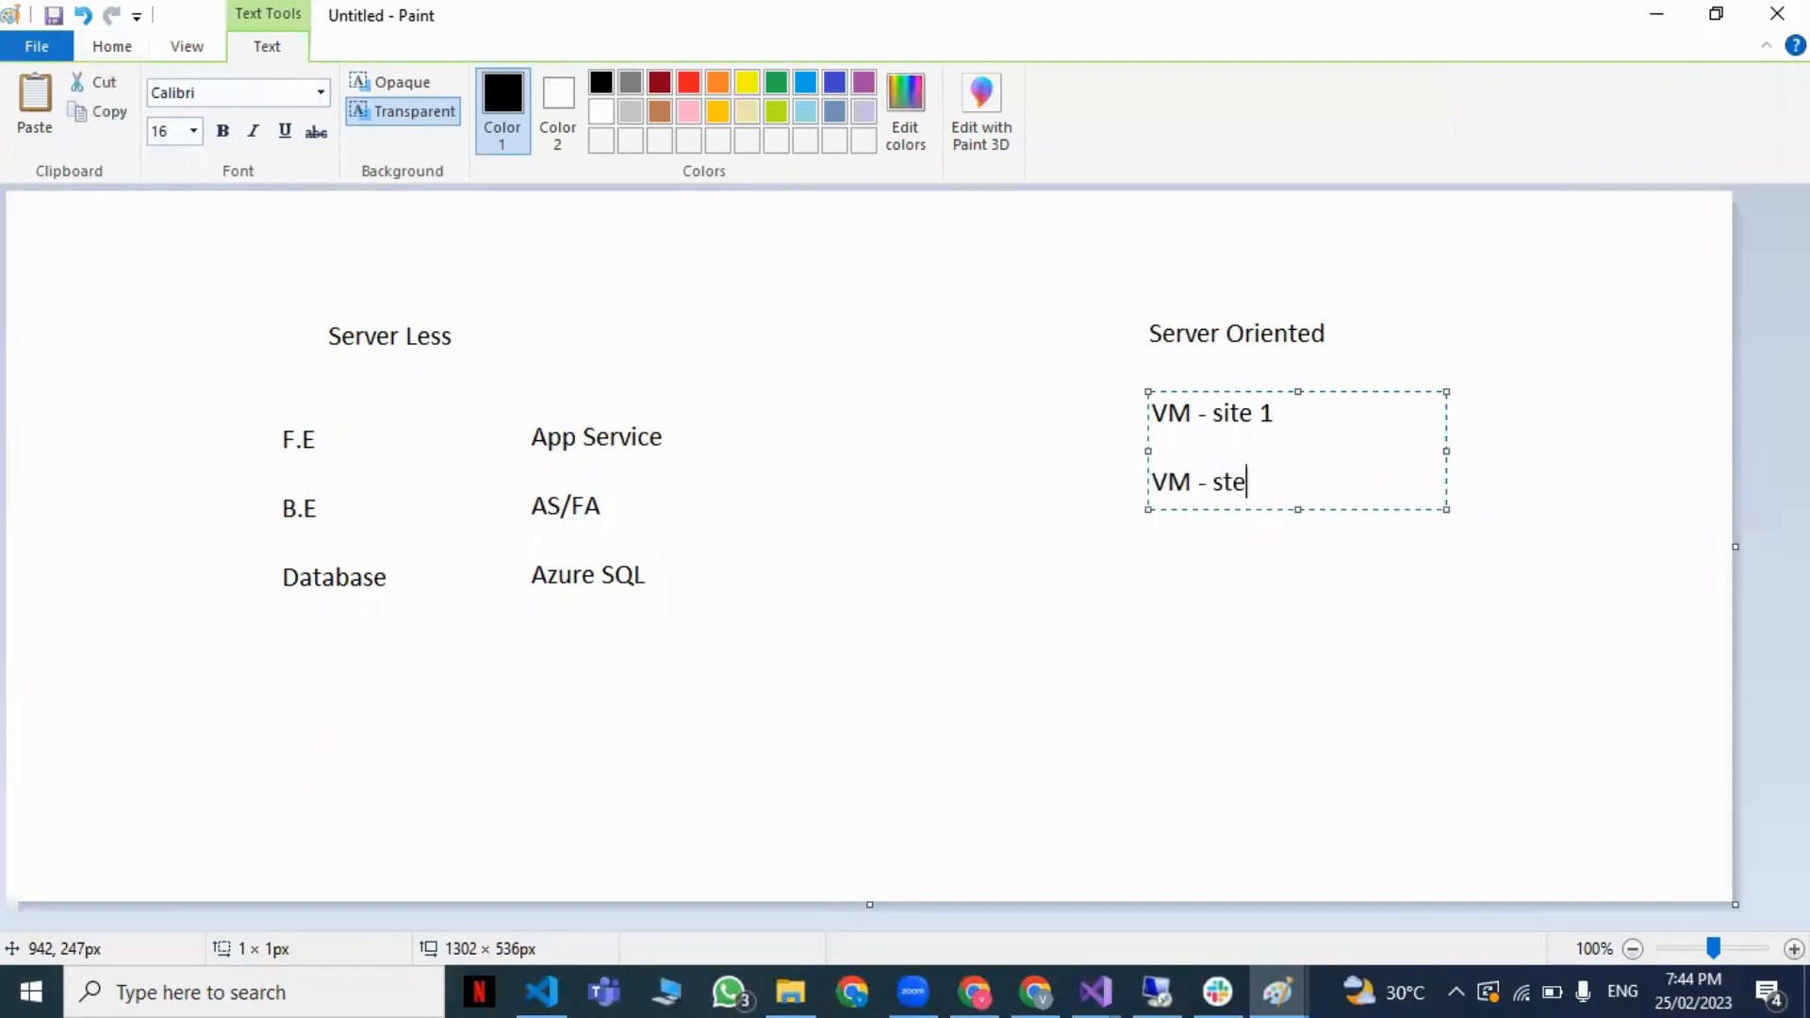
type("i")
key("BackSpace")
key("BackSpace")
key("BackSpace")
type("ot")
key("BackSpace")
key("BackSpace")
type("ite 2")
key("Return")
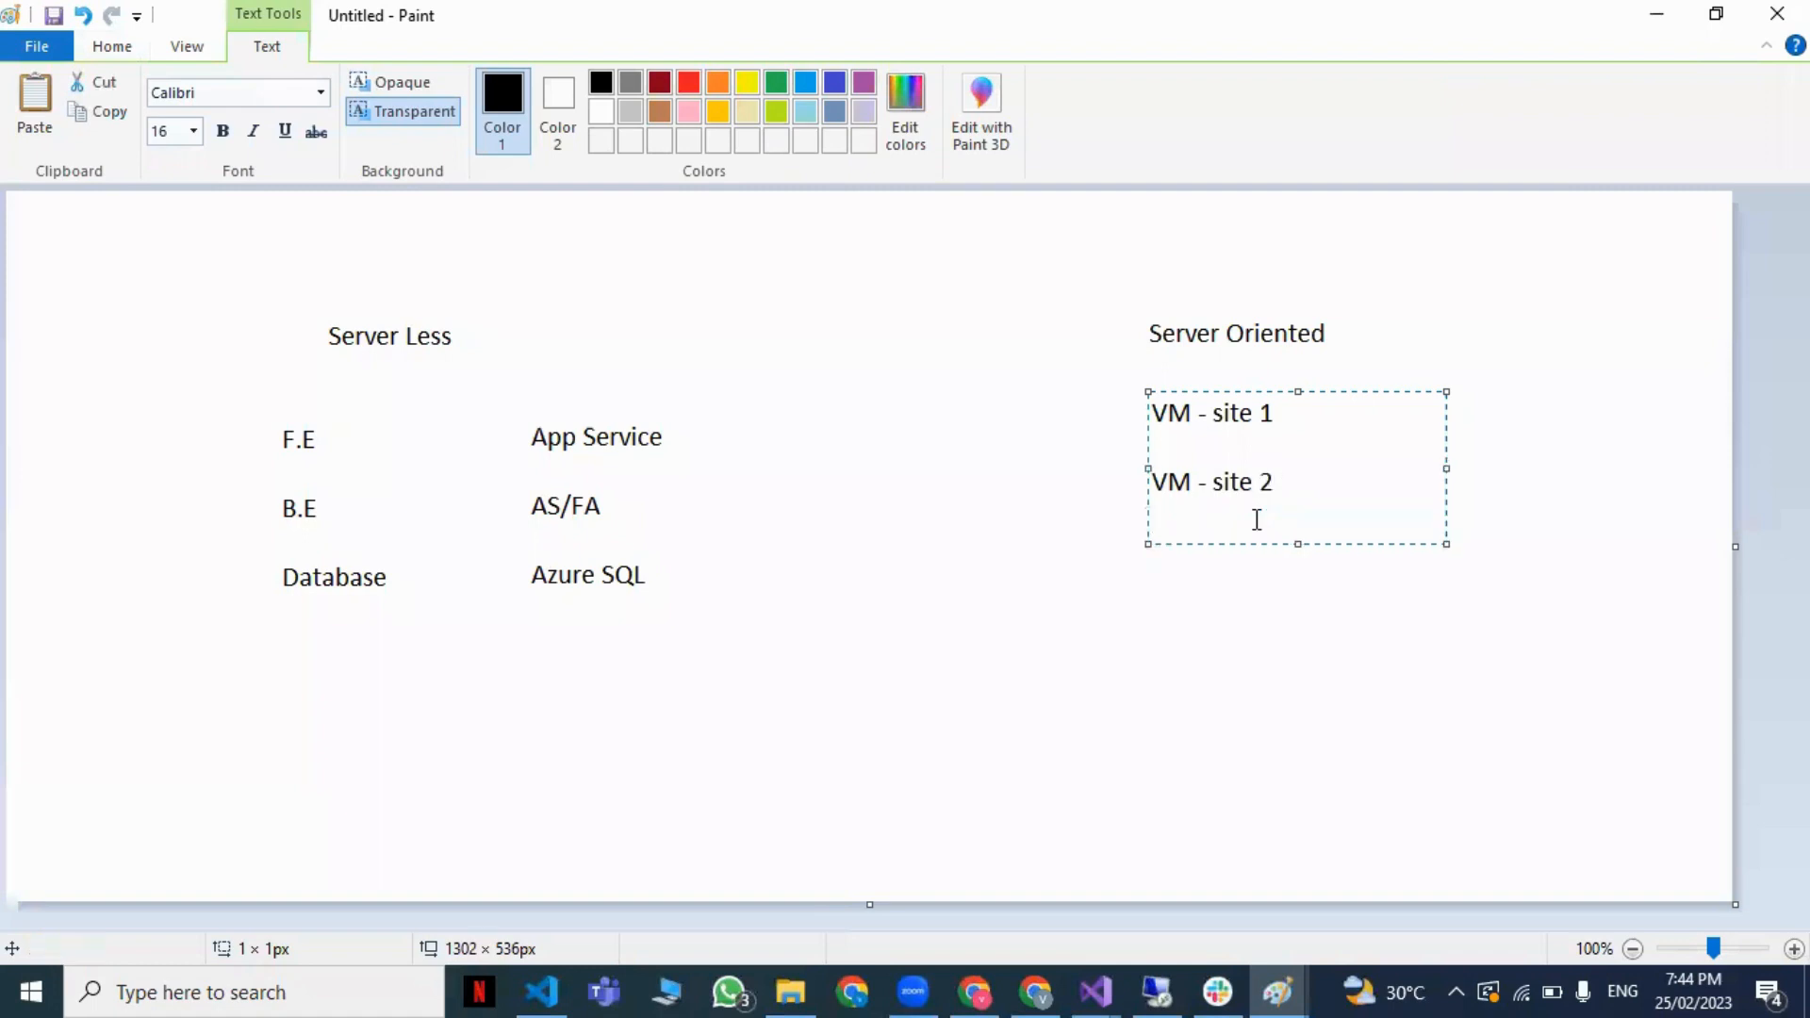
Step: Add the line "Install DB tool" below VM - site 2, separated by a blank line, and finish the text block
key("Return")
type("Install DB tool")
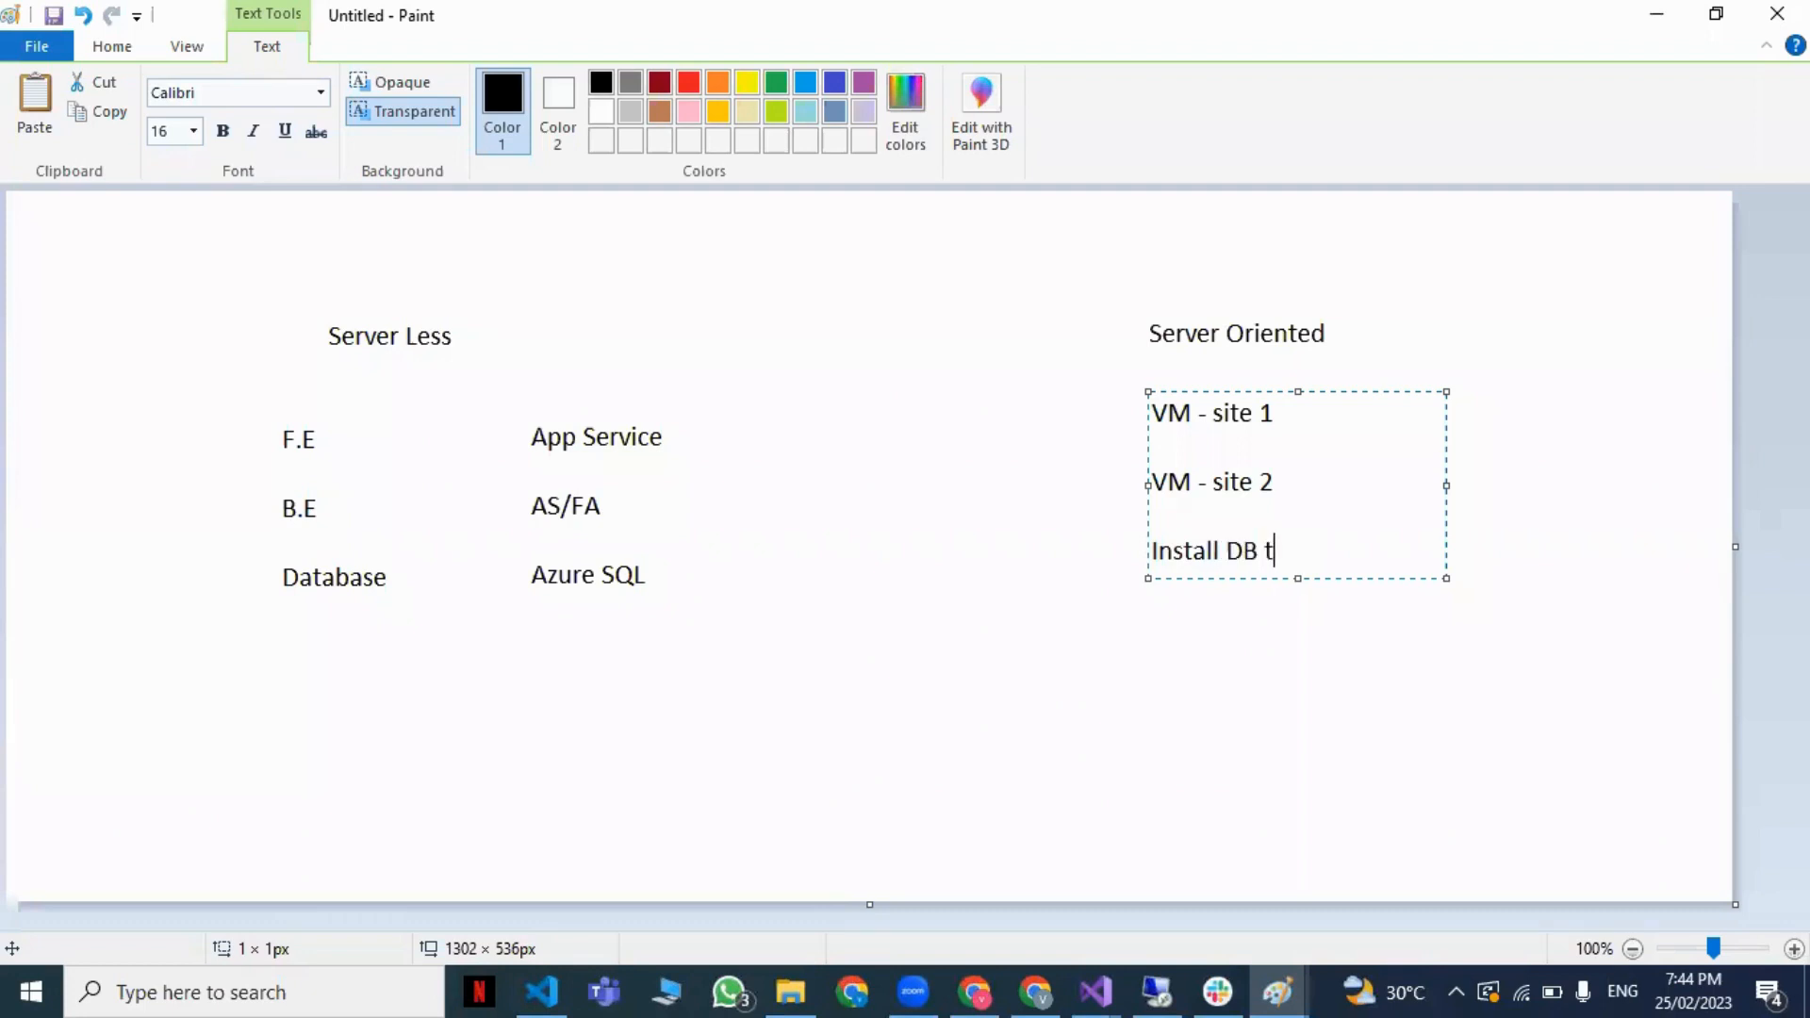
left_click(1213, 601)
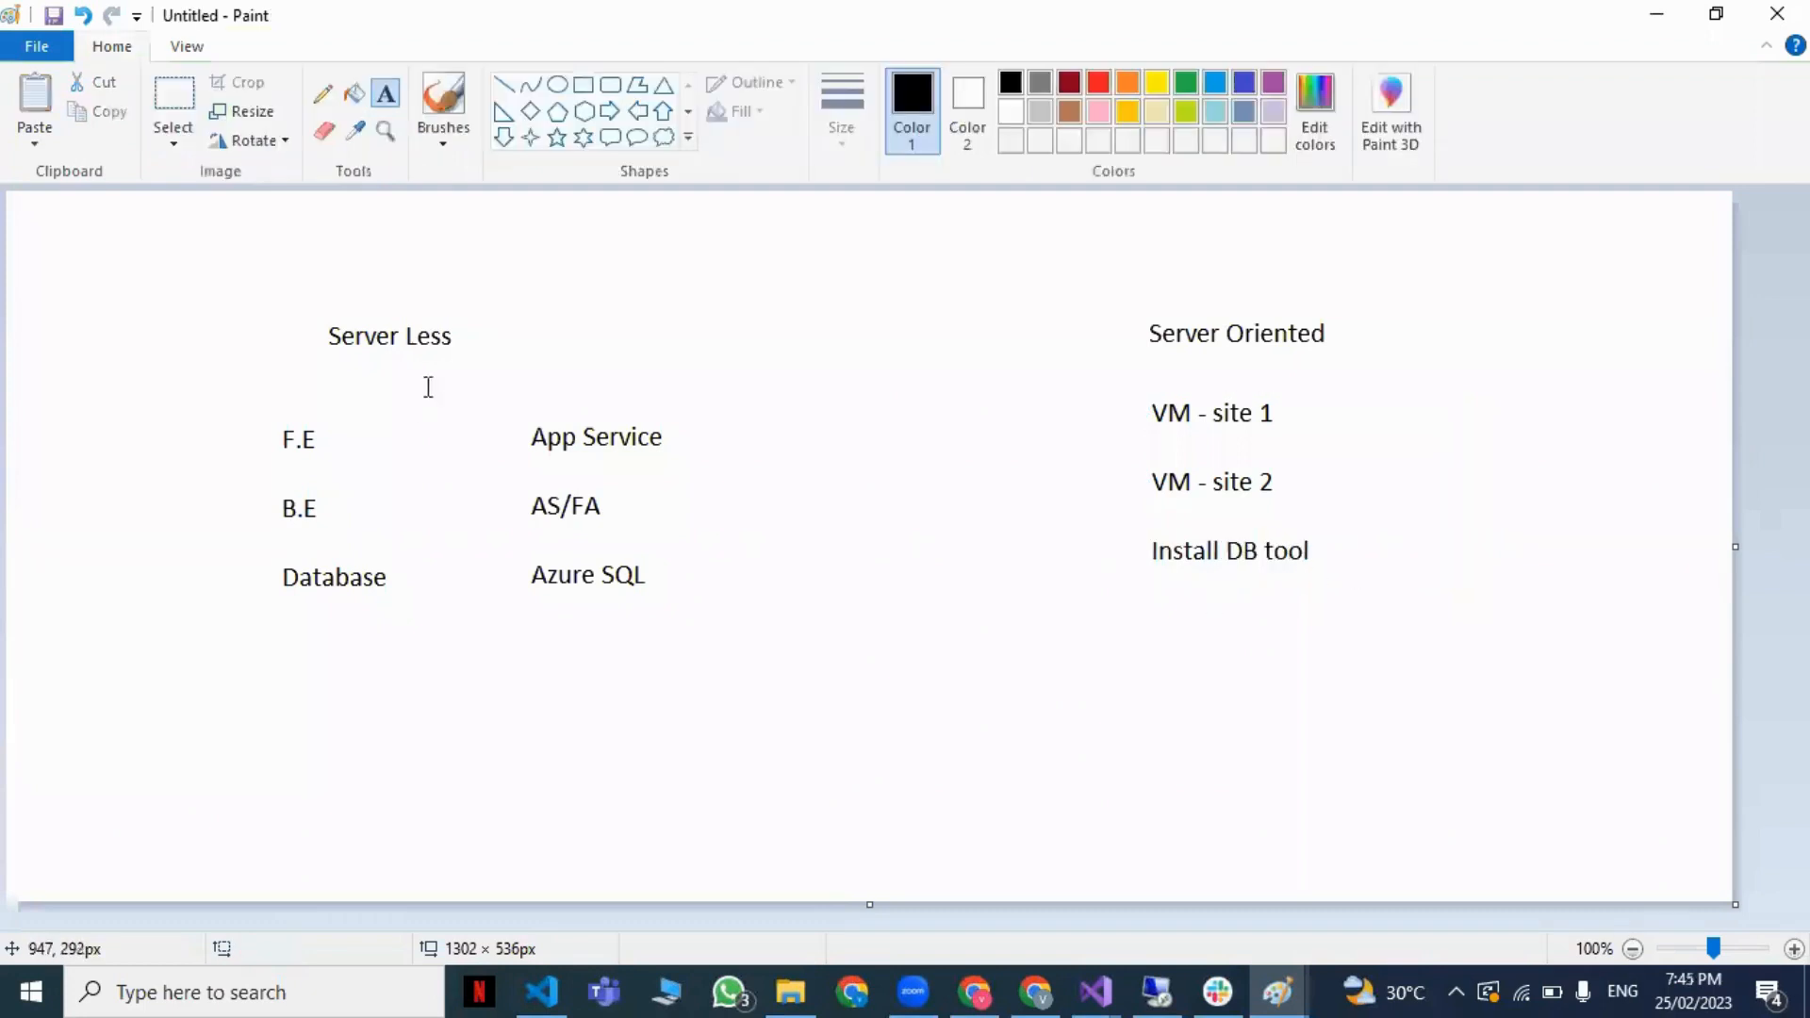
Step: Add the text label "Cloud" beside the Server Less heading, above App Service
left_click_drag(207, 393, 761, 662)
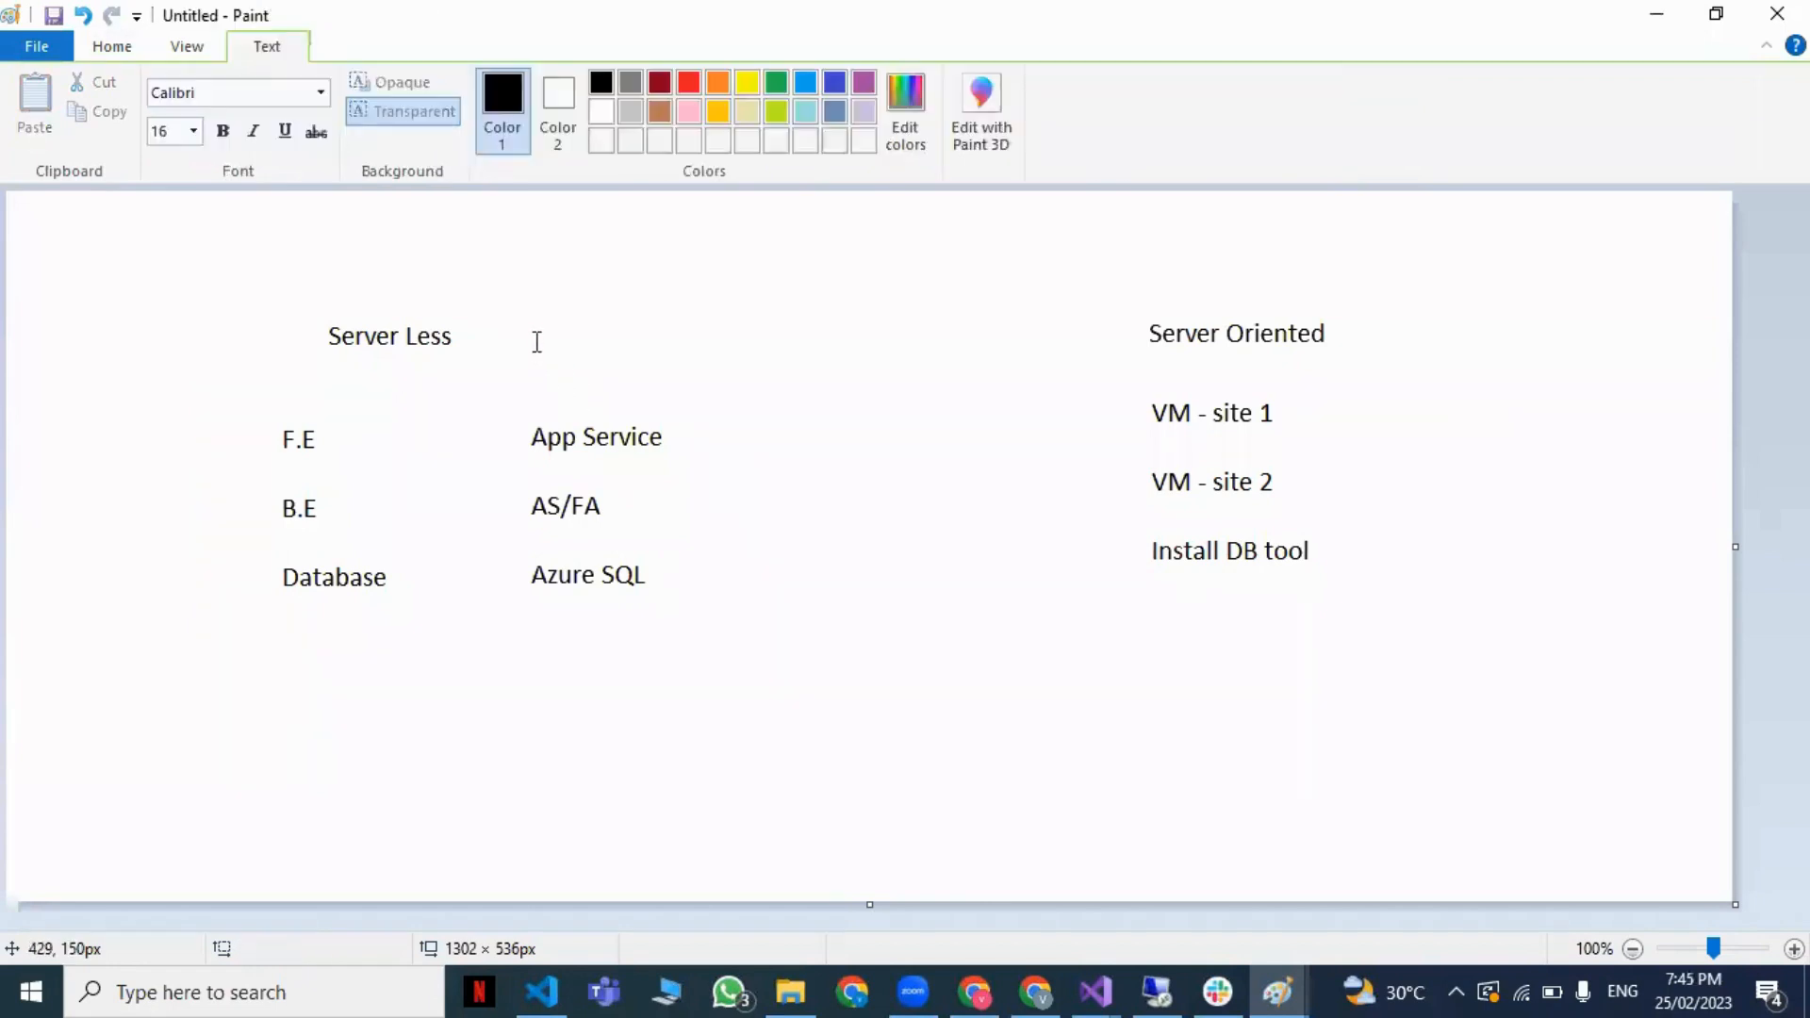
left_click_drag(534, 318, 831, 357)
type("Cloud")
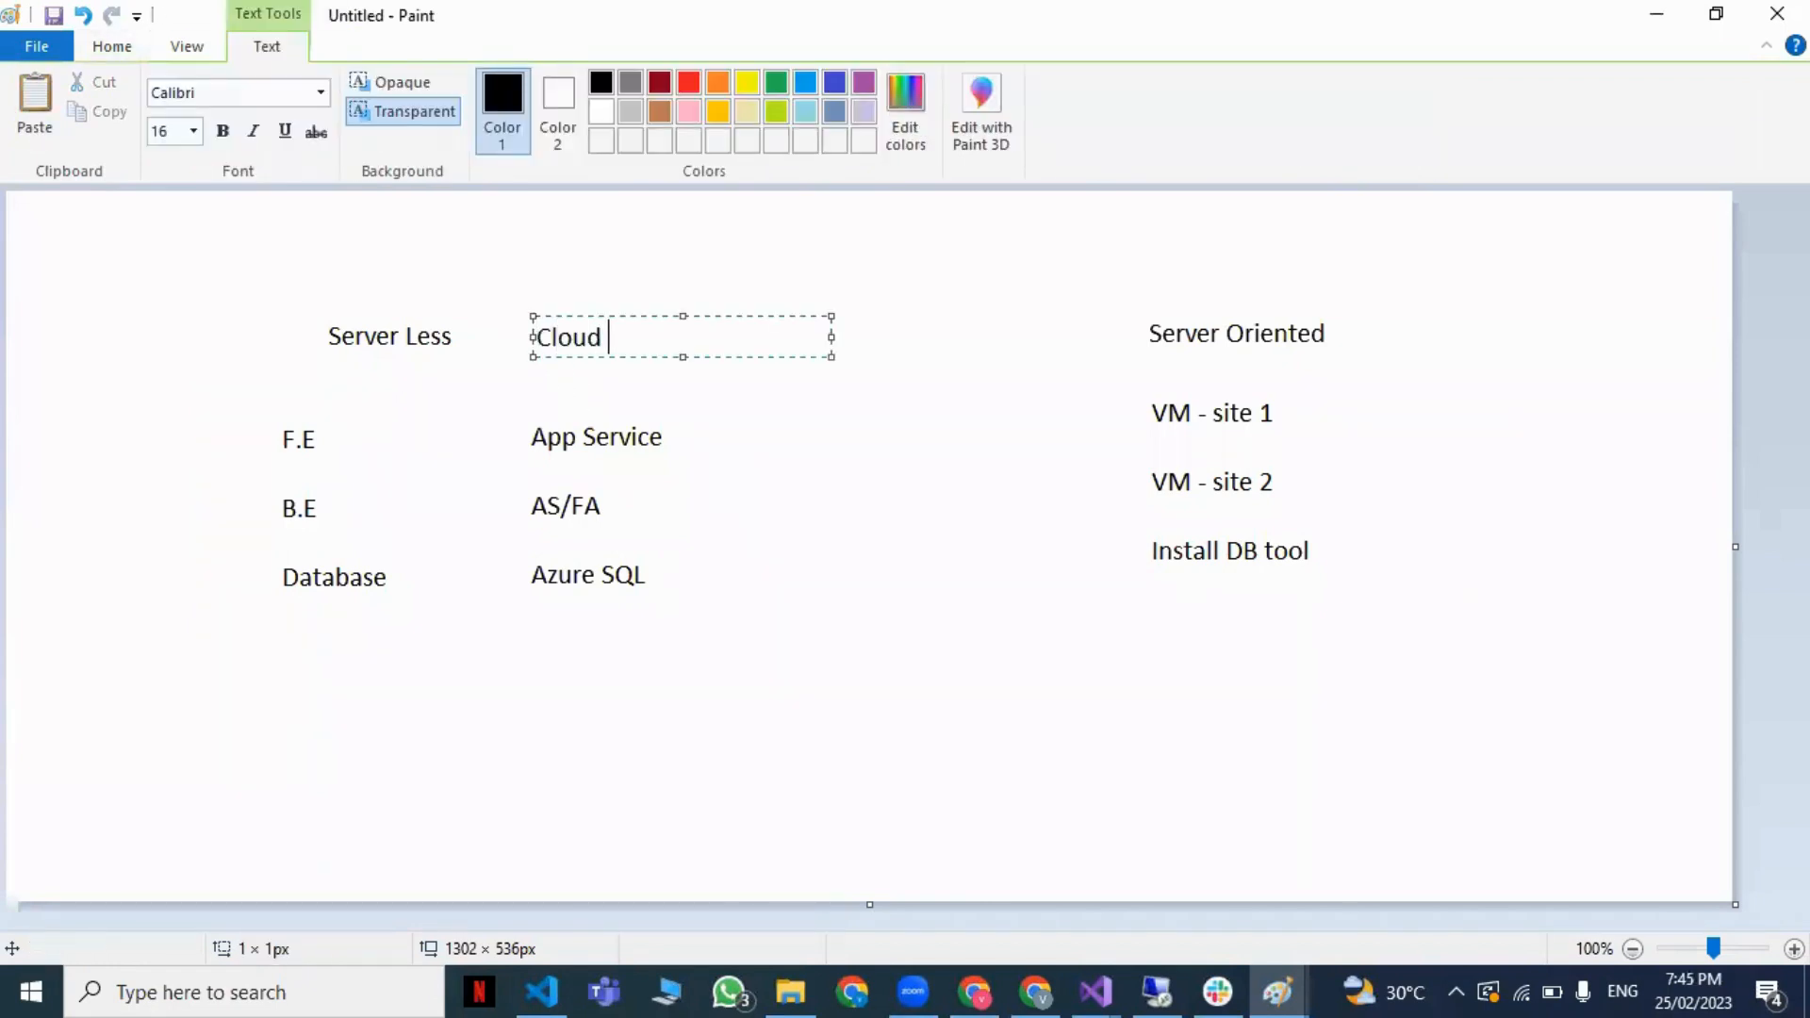
left_click(714, 626)
left_click_drag(253, 415, 416, 628)
left_click(209, 397)
left_click_drag(208, 397, 451, 656)
left_click(501, 401)
left_click_drag(501, 402, 730, 630)
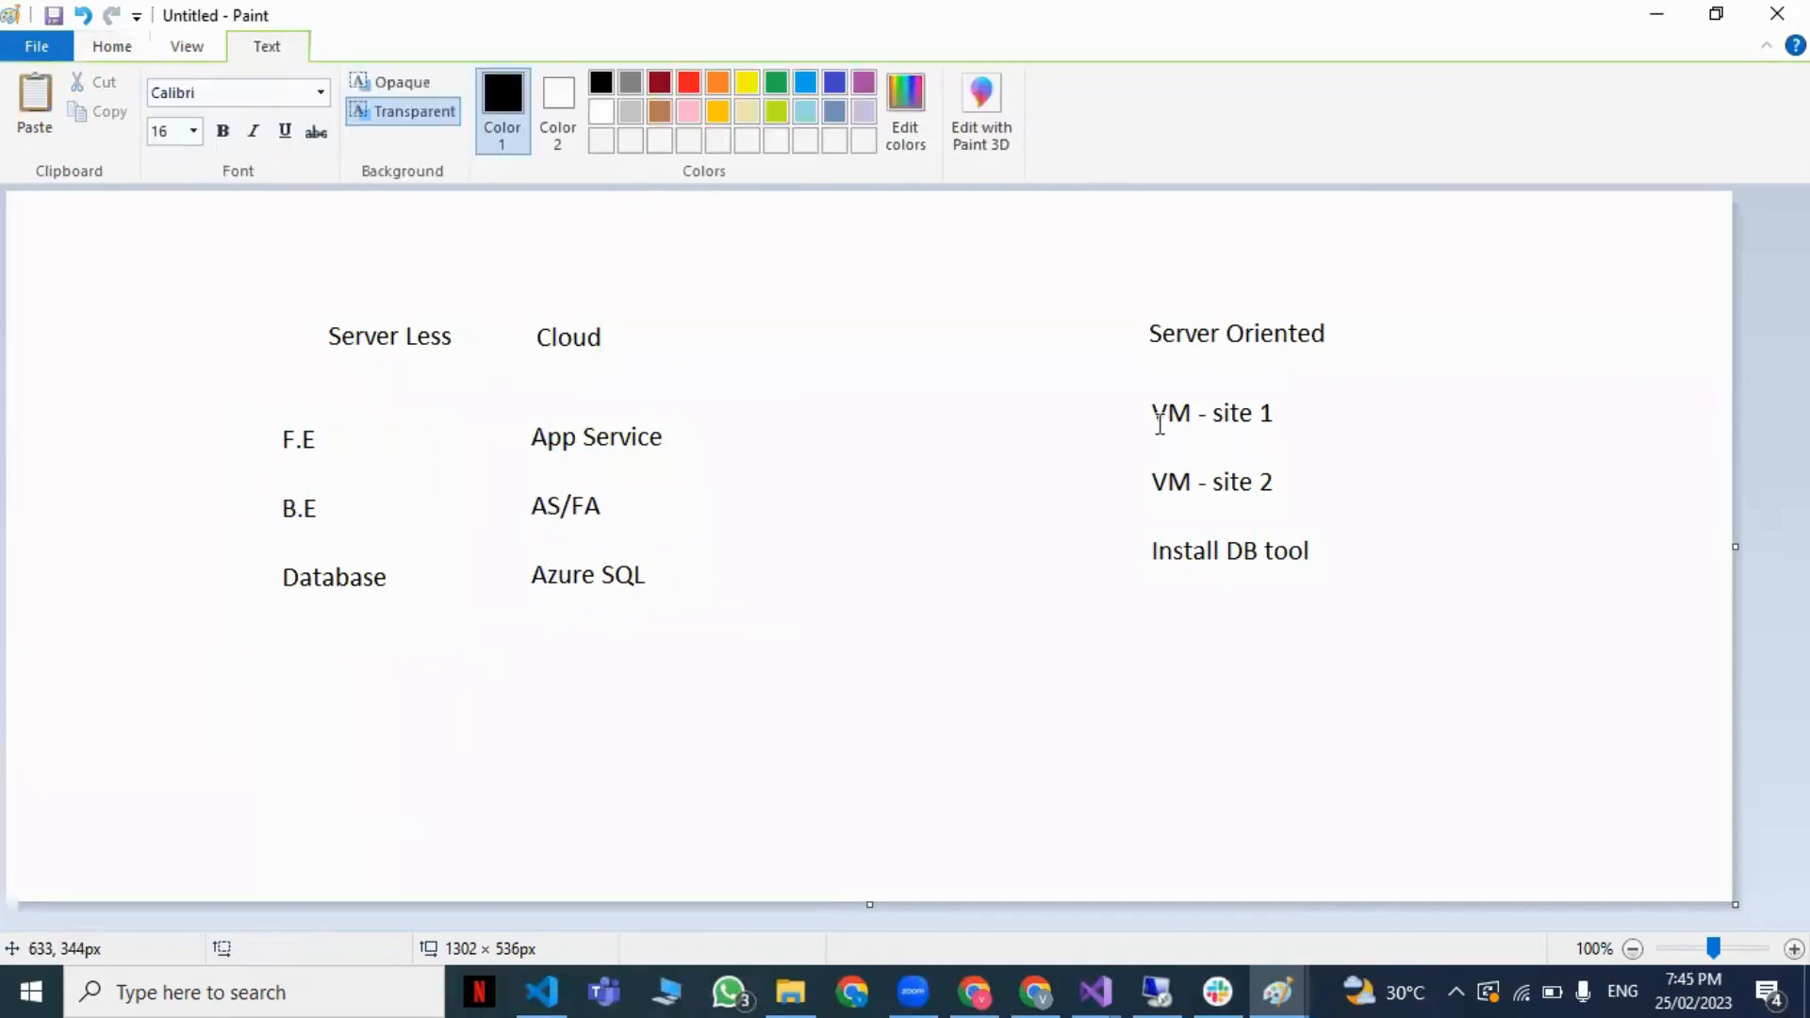
Step: Add the text label "Cloud" beside the Server Oriented heading, level with it
left_click(1394, 363)
left_click(1431, 335)
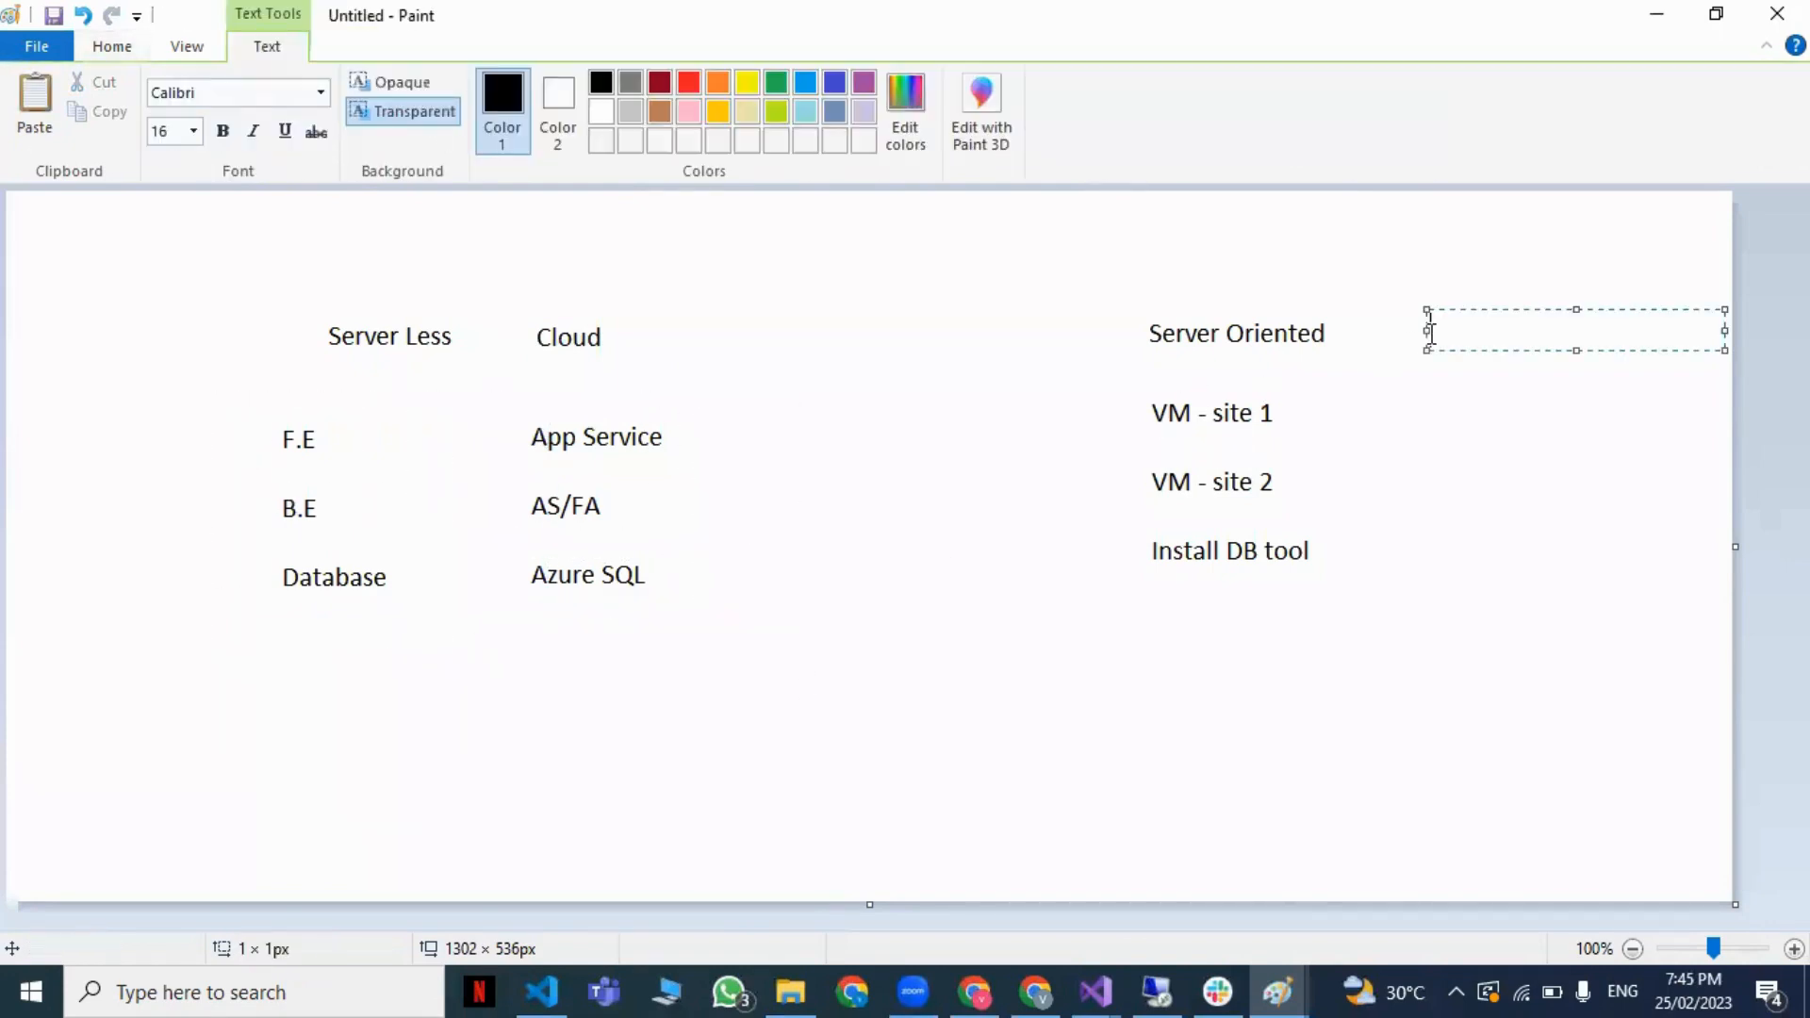
type("Cloud")
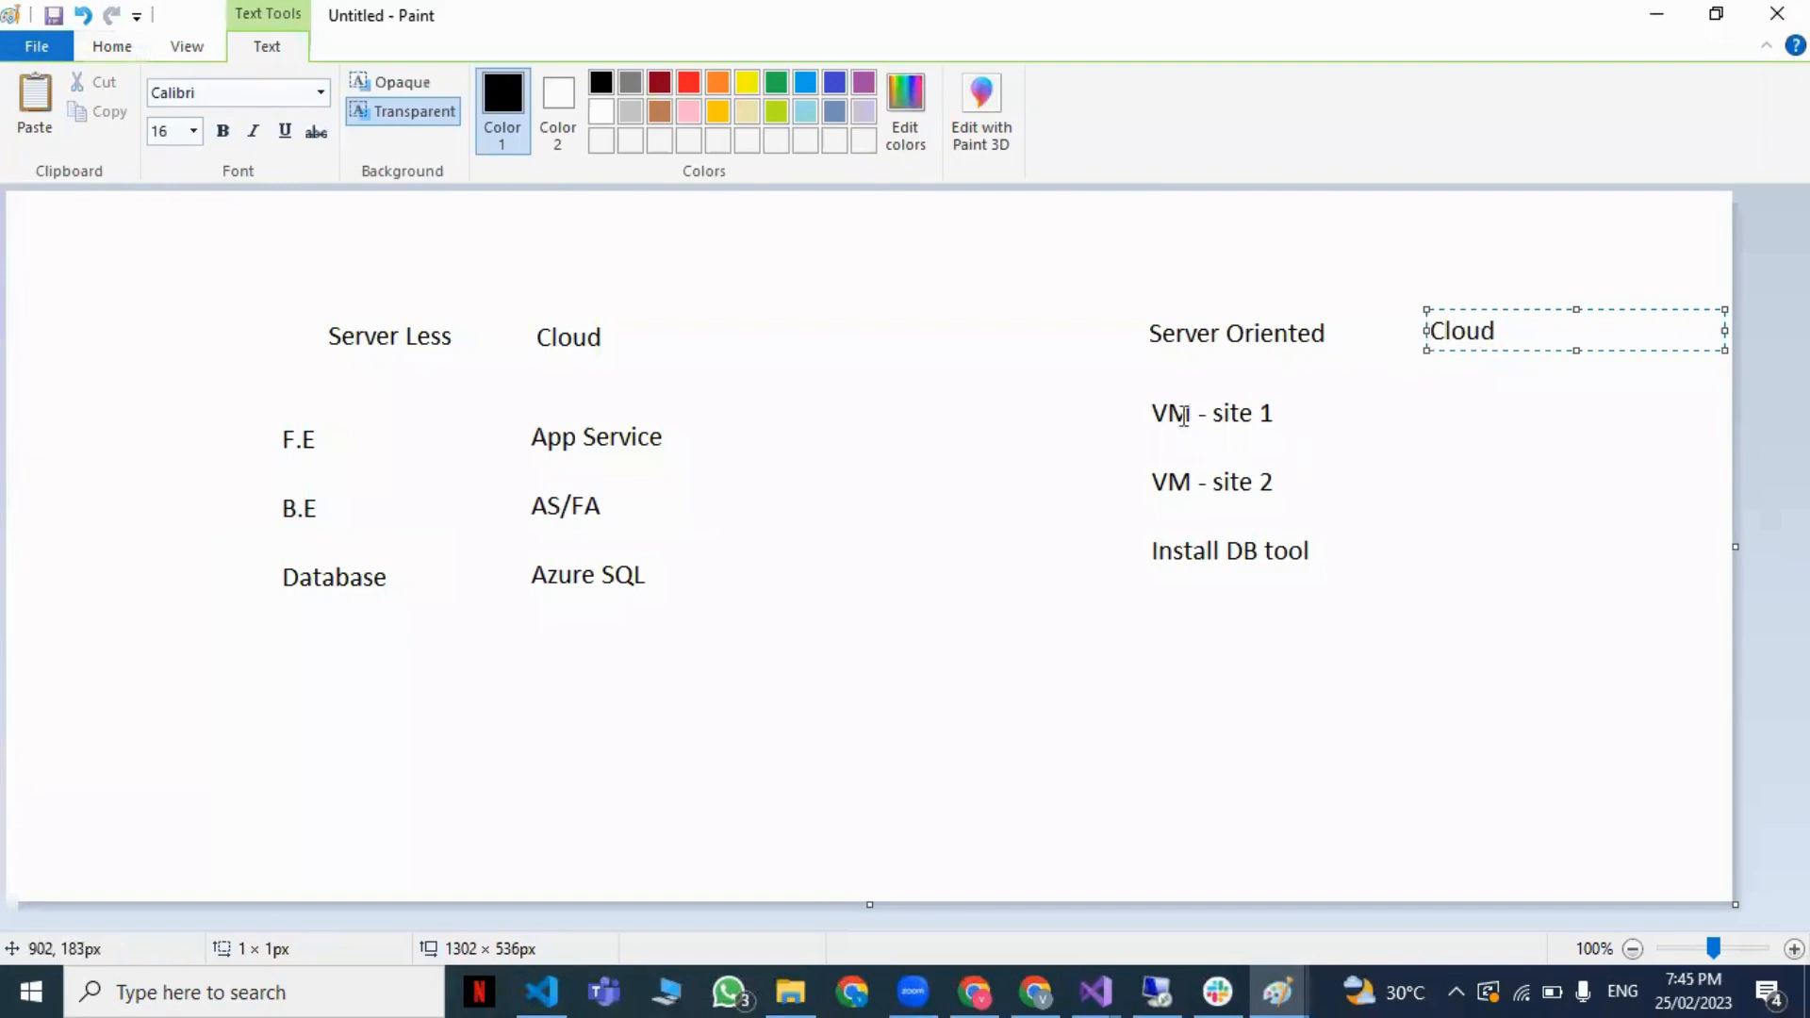
left_click_drag(1144, 380, 1197, 433)
left_click(1621, 386)
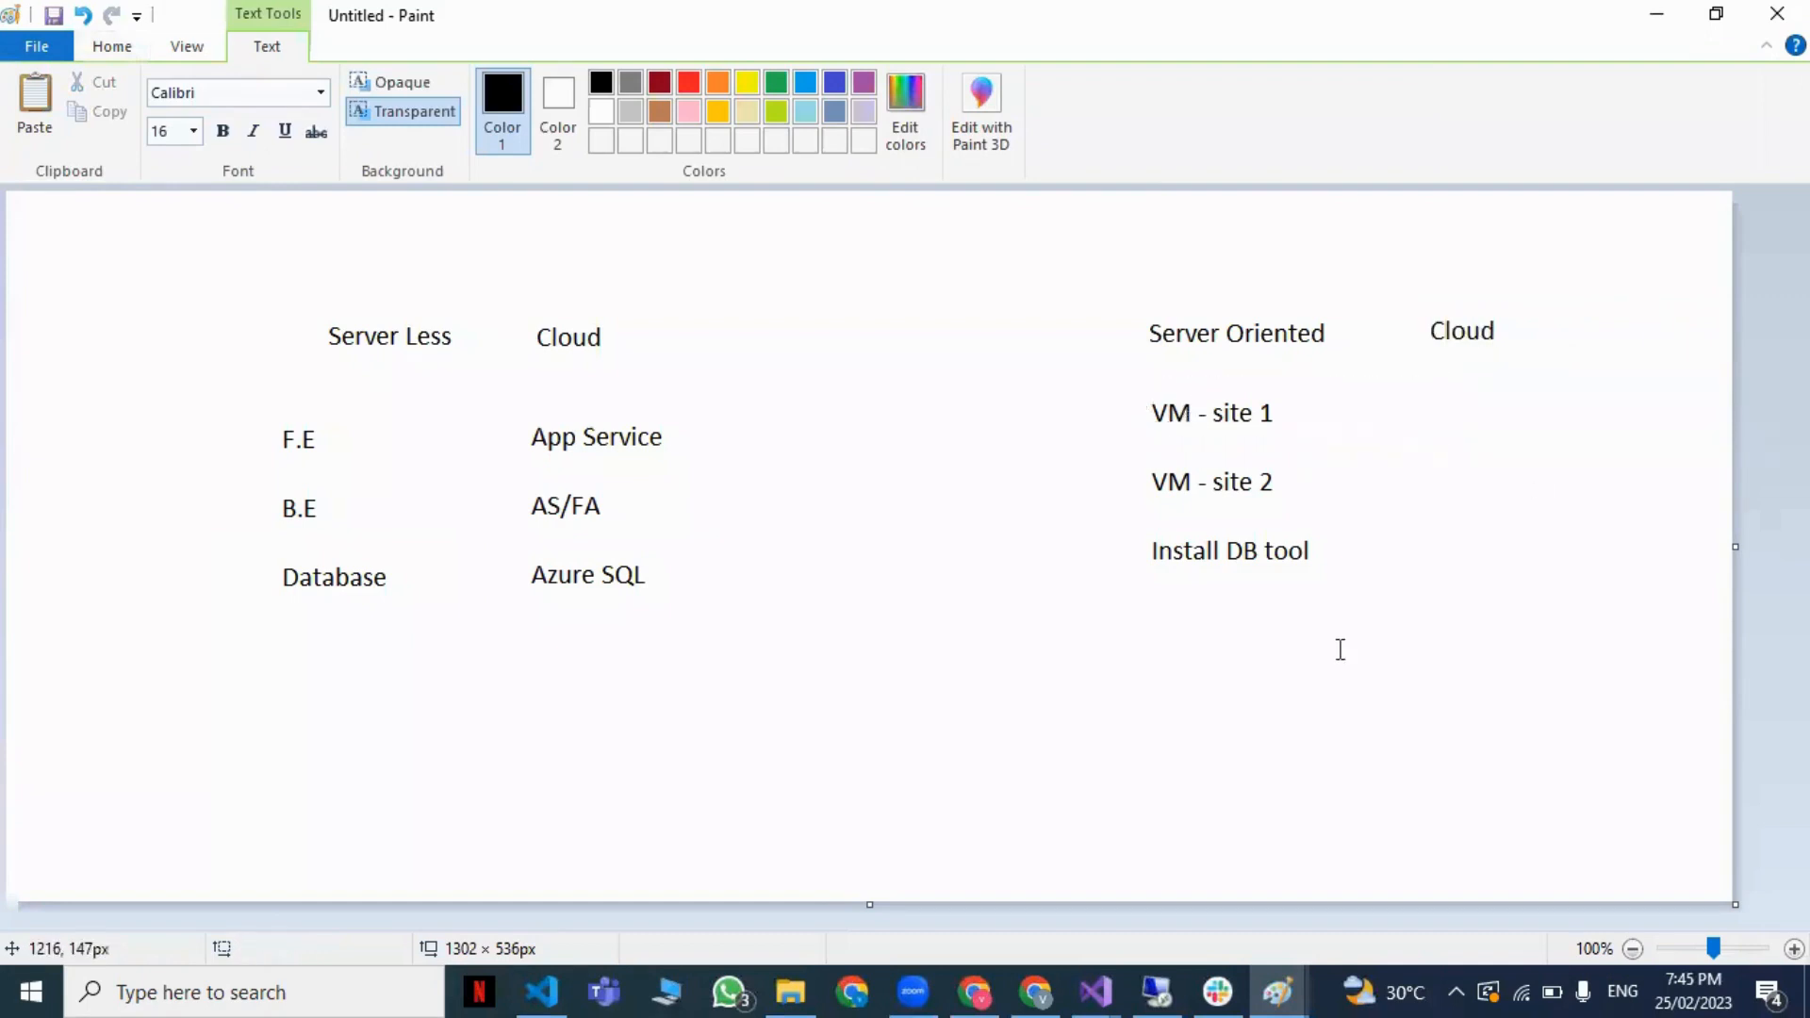
left_click_drag(1124, 379, 1269, 529)
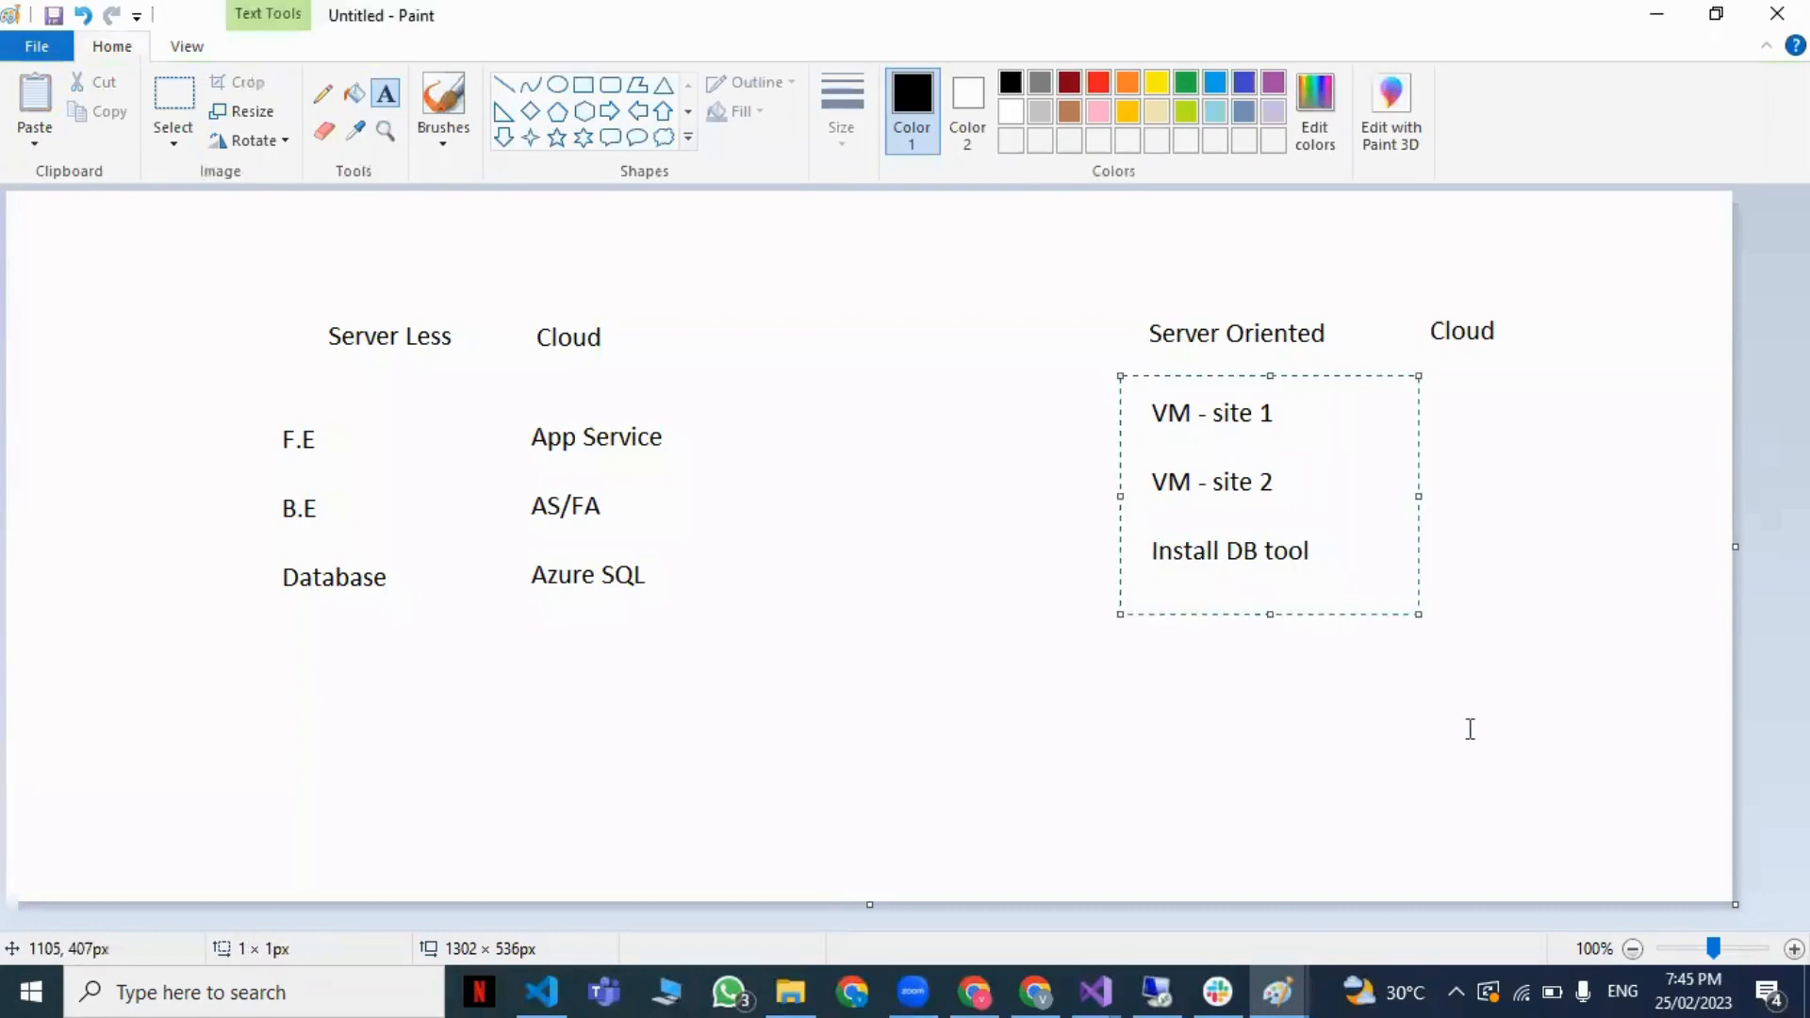
left_click(1470, 731)
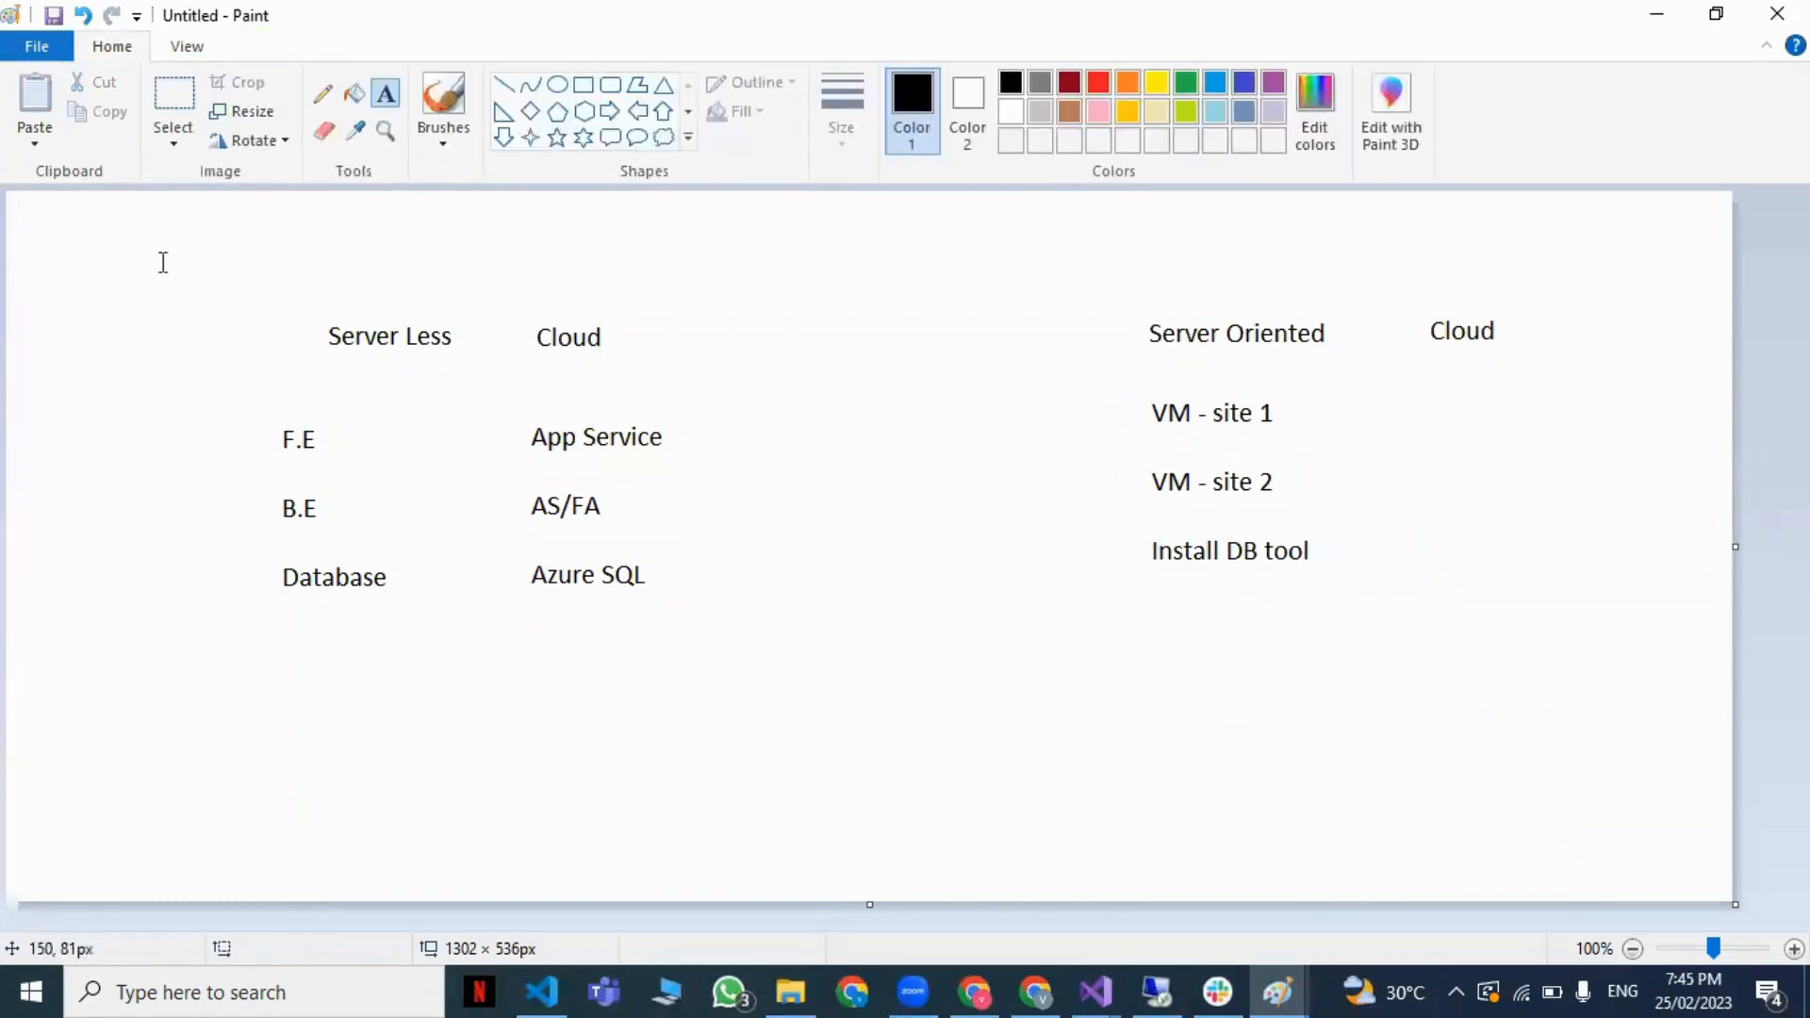
mouse_move(161, 263)
left_mouse_down()
mouse_move(1506, 658)
mouse_move(1644, 732)
left_mouse_up()
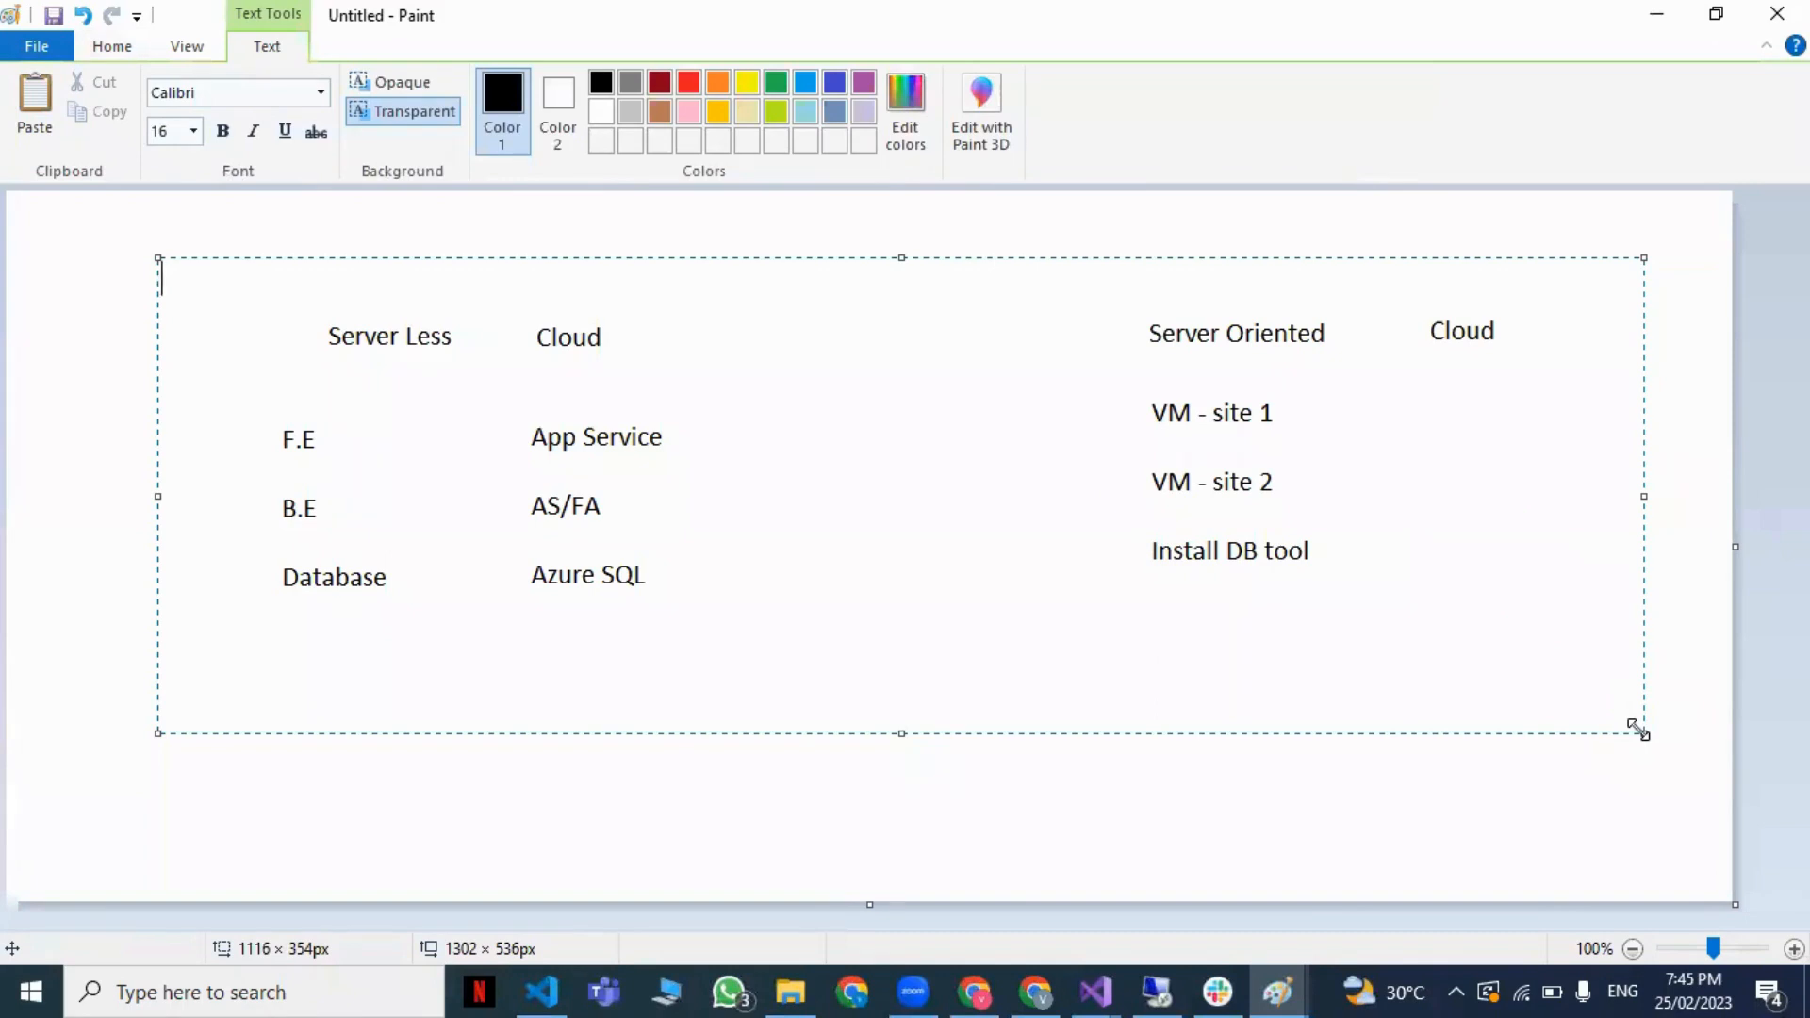
left_click(1599, 771)
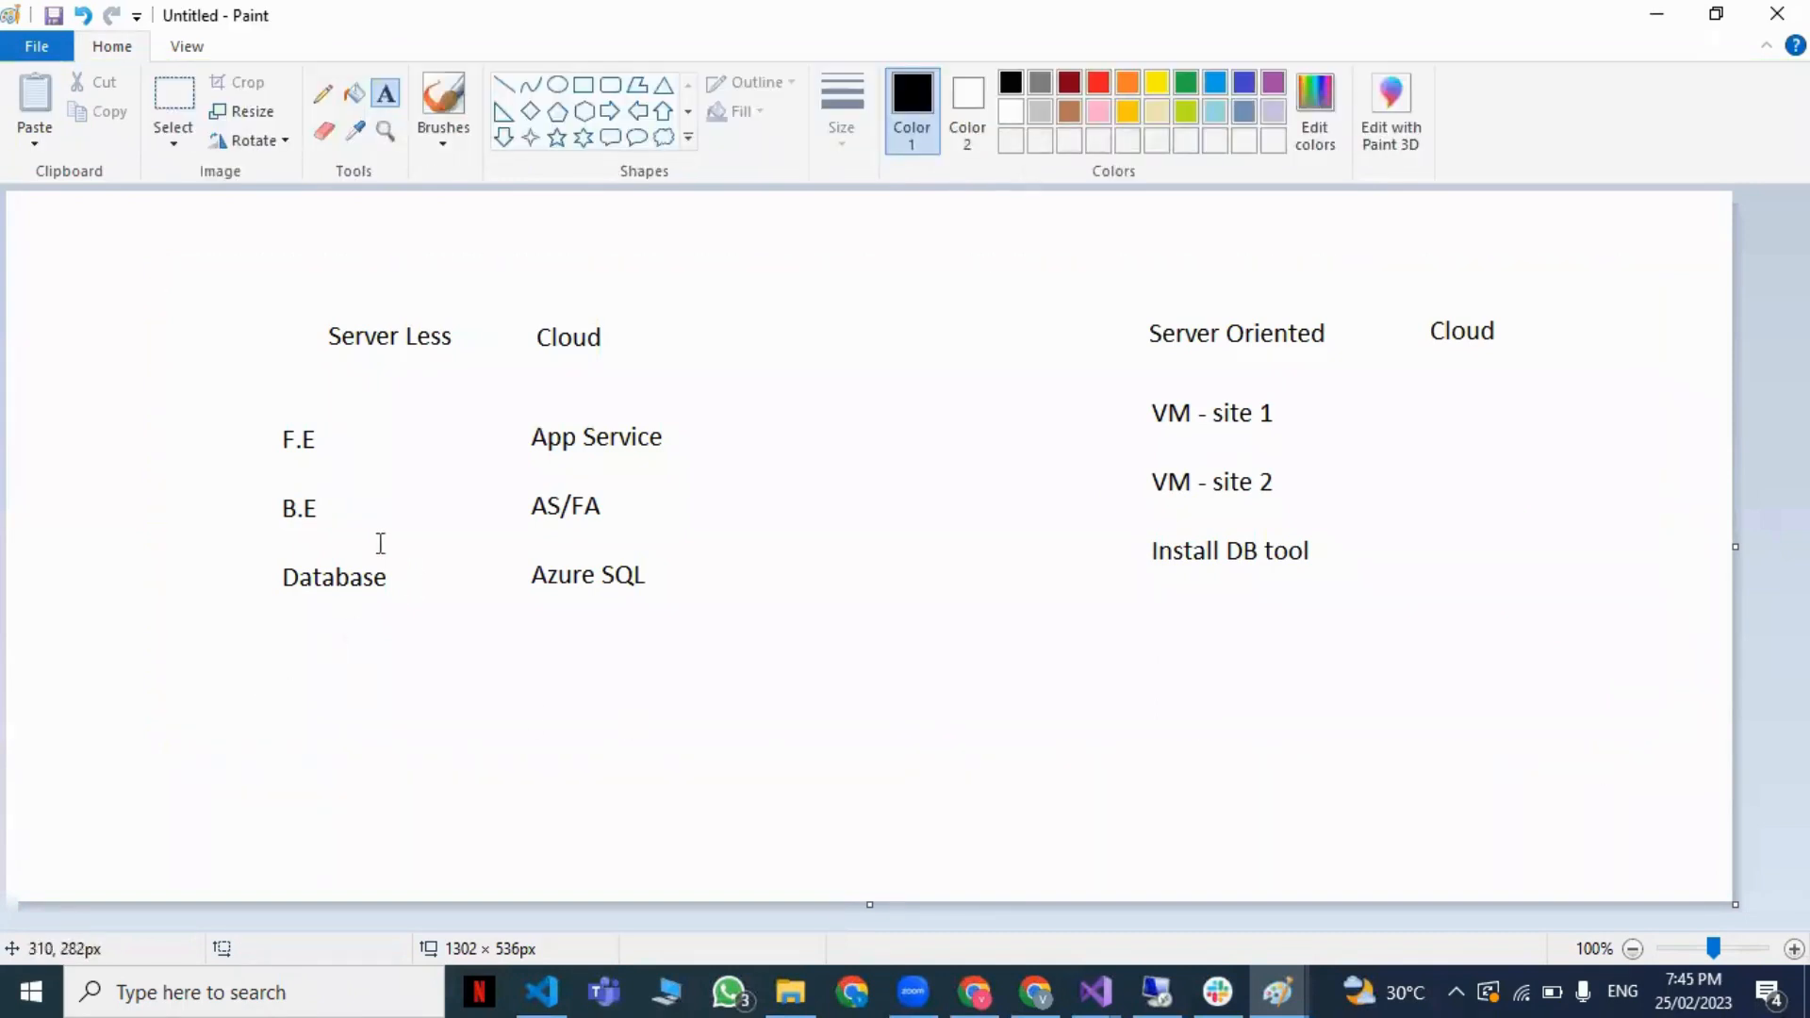
left_click_drag(207, 400, 634, 472)
left_click(716, 517)
Step: Add a text block beside App Service and AS/FA listing "- React" and "- Net Core", separated by a blank line
left_click(696, 443)
type("React")
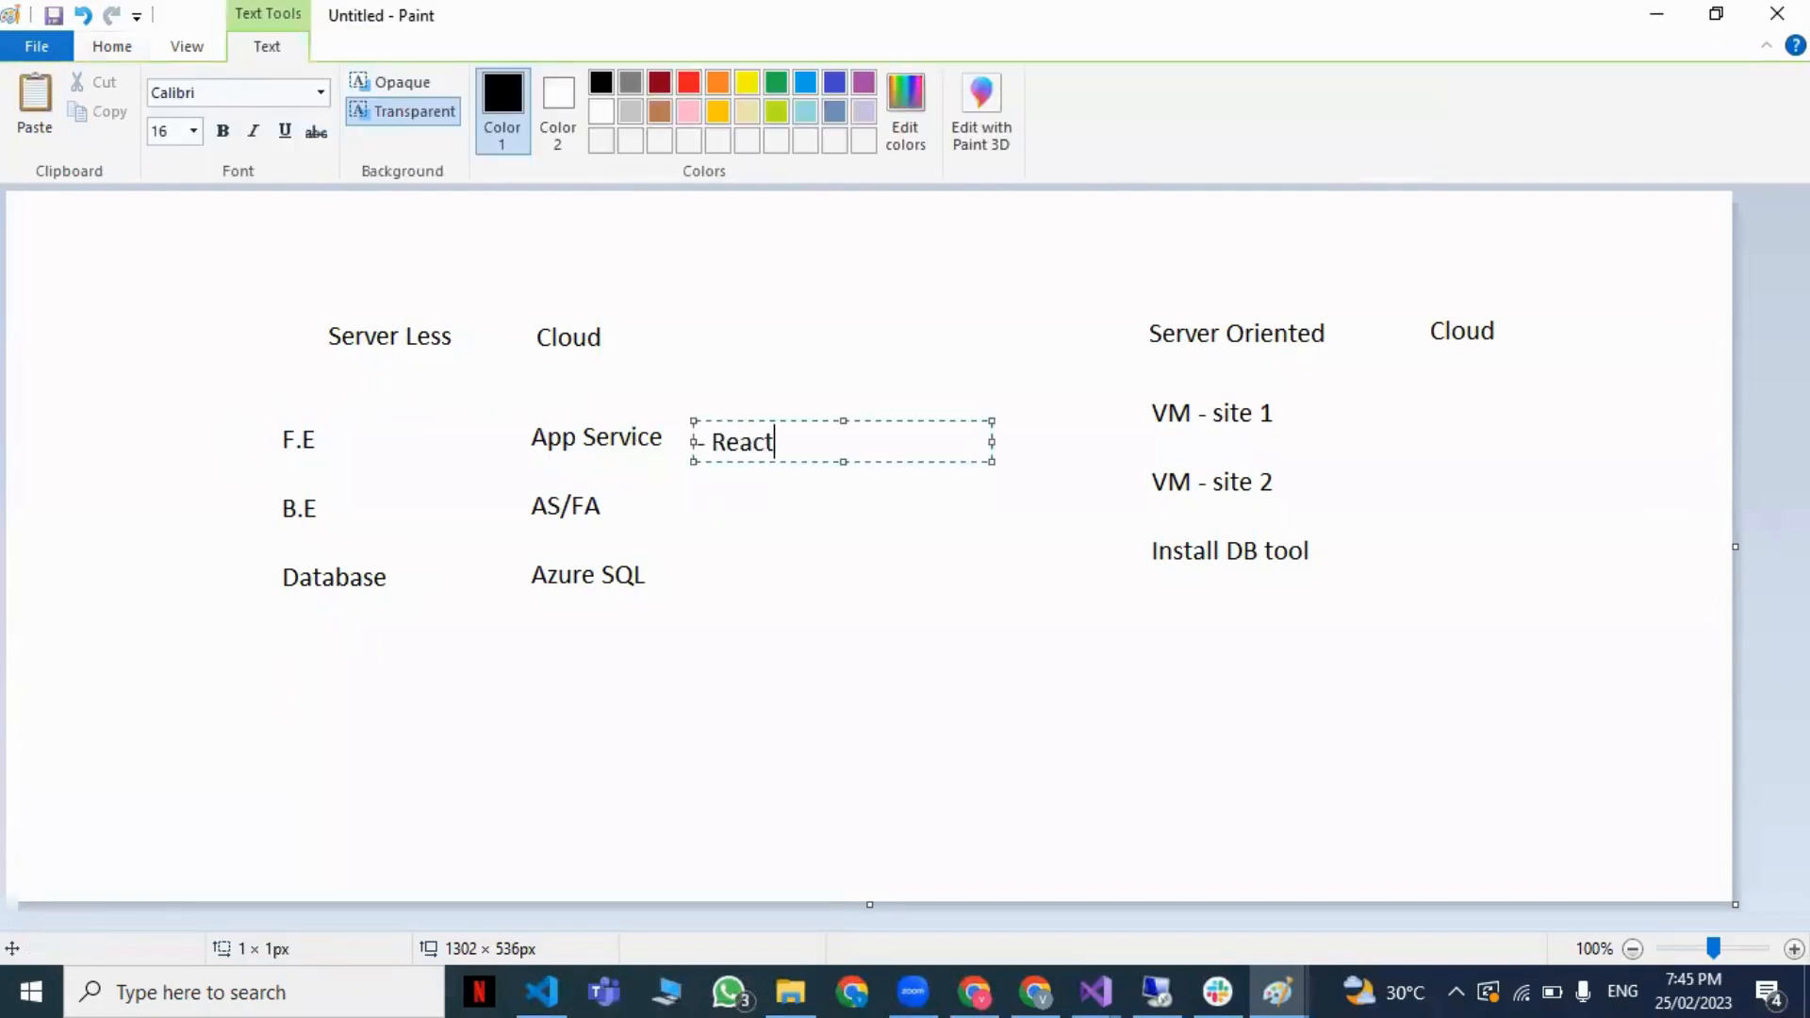
key("Return")
key("Return")
type("- Net")
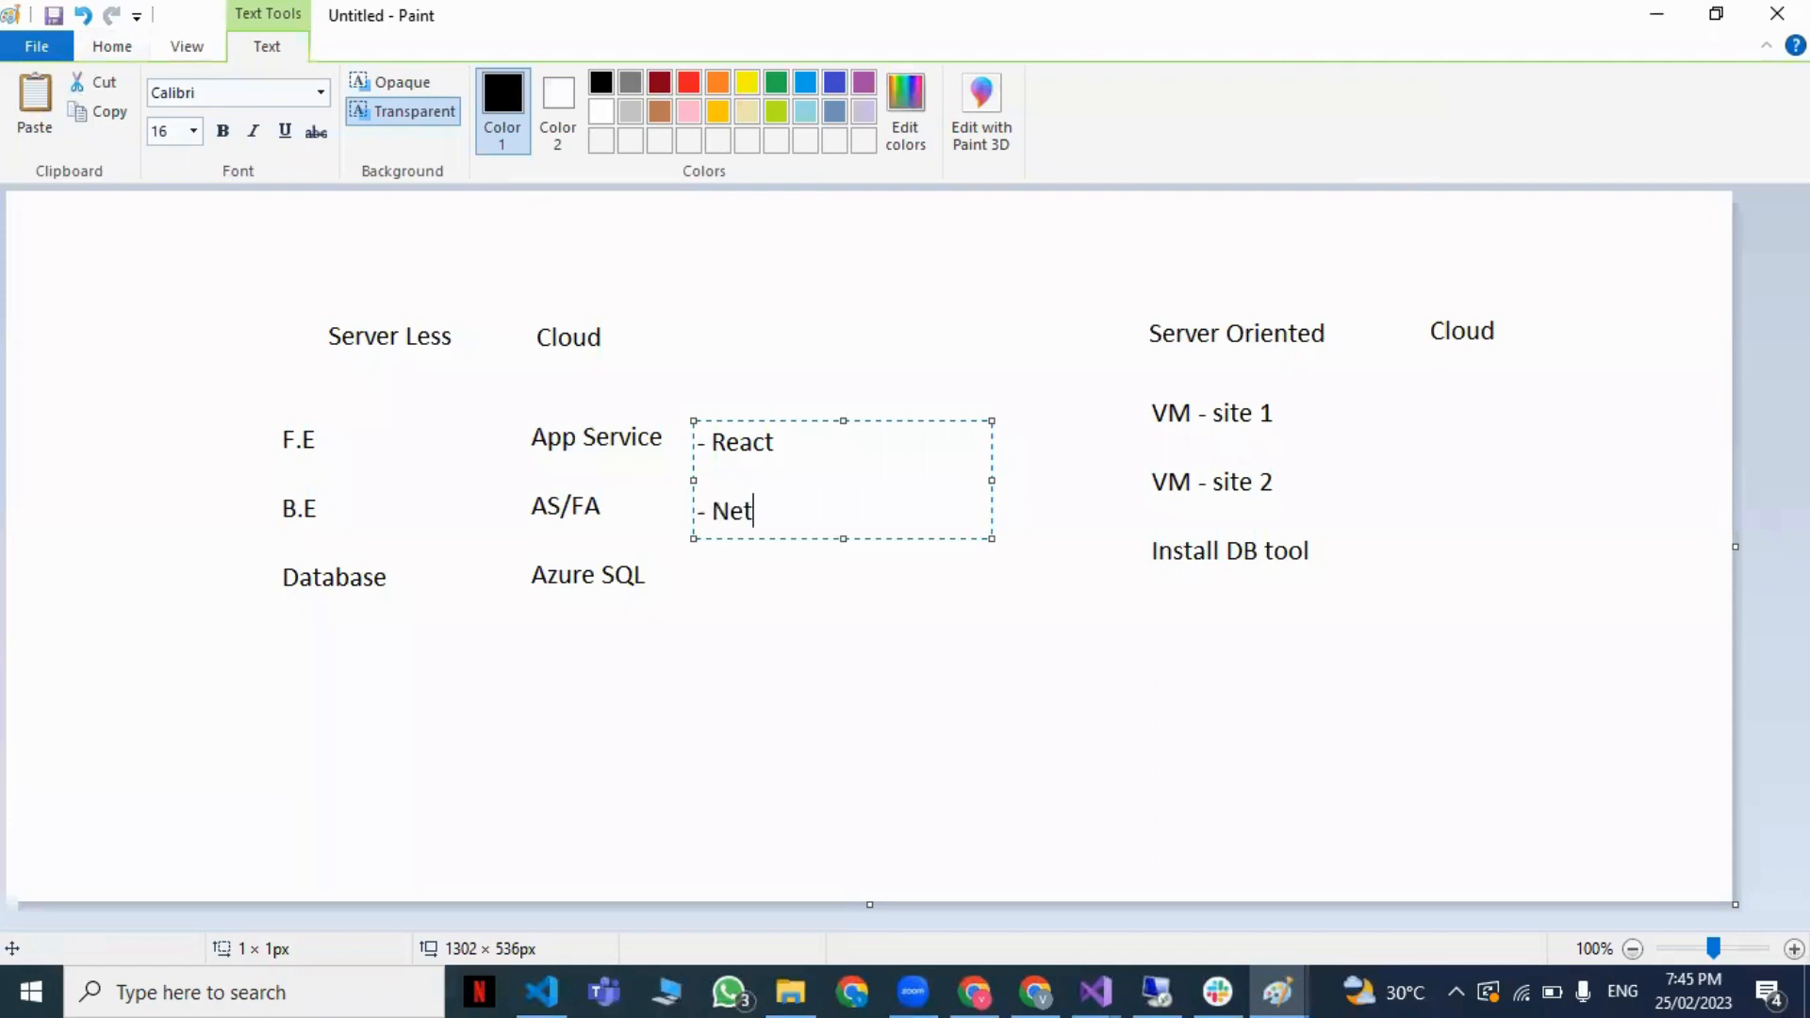
type(" Core")
left_click(962, 578)
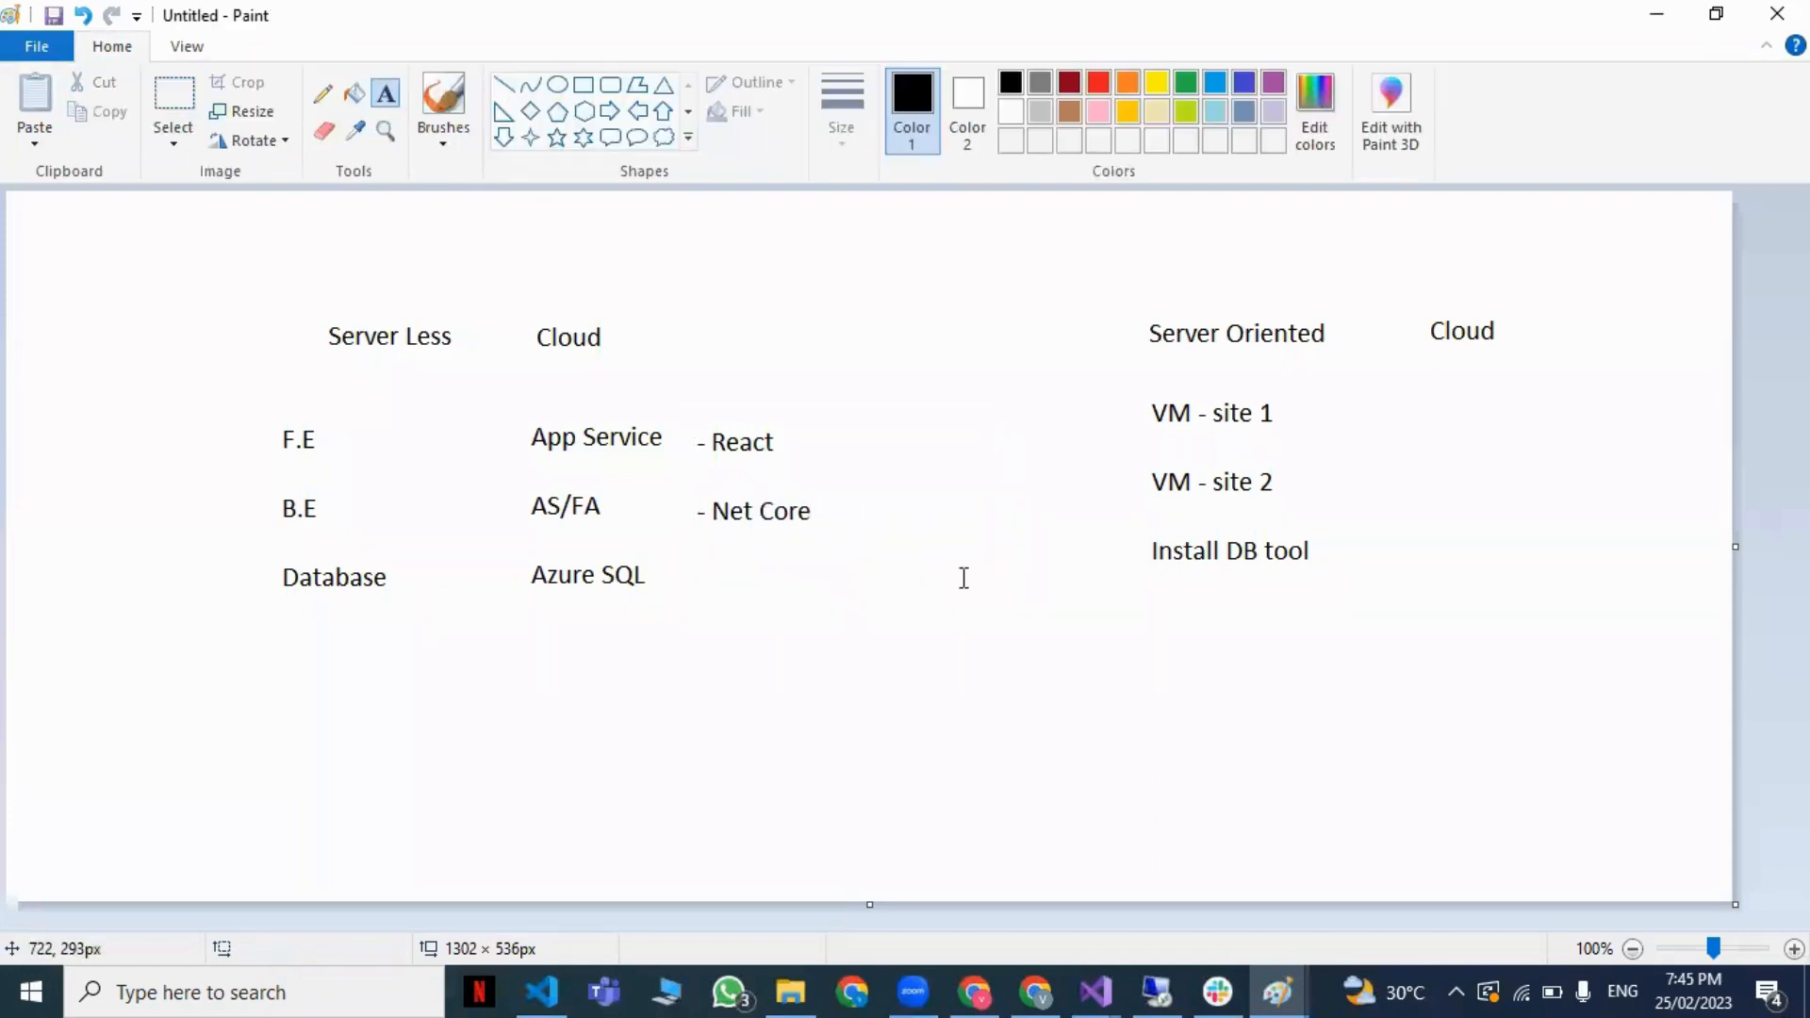
left_click_drag(672, 388, 836, 539)
left_click(853, 597)
left_click_drag(1131, 372, 1328, 514)
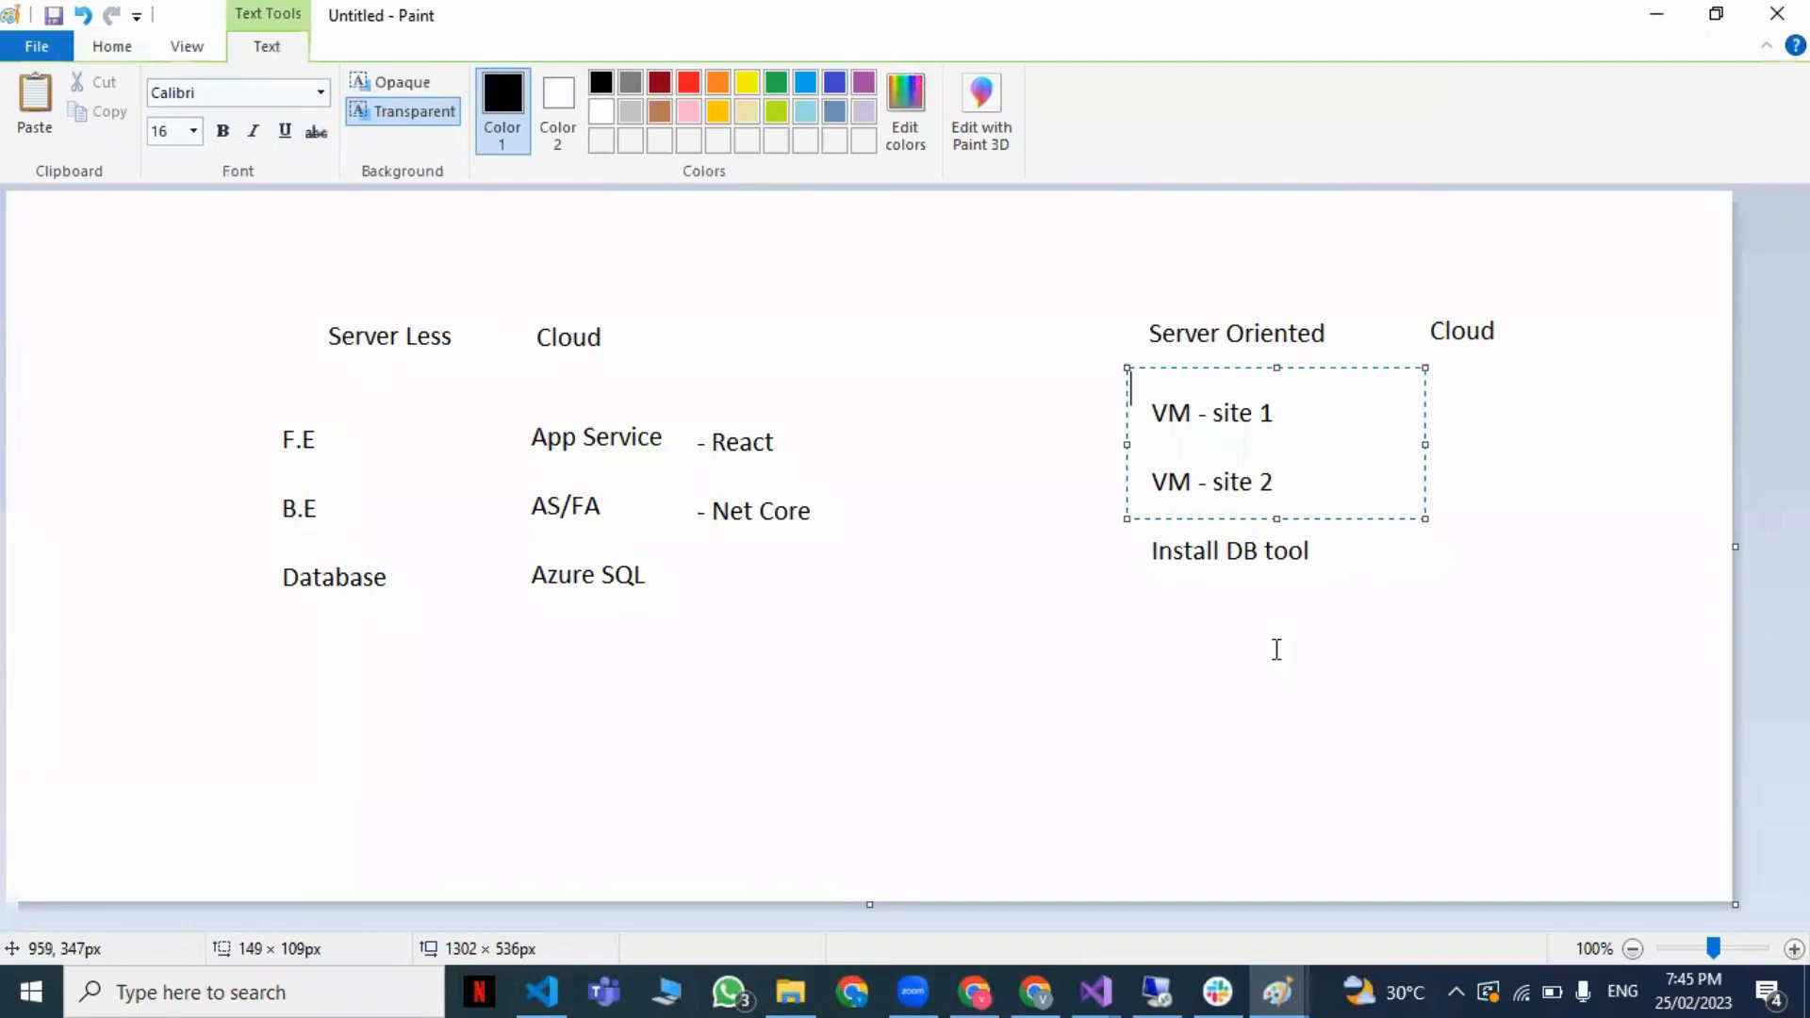
left_click(145, 238)
left_click_drag(144, 235, 868, 691)
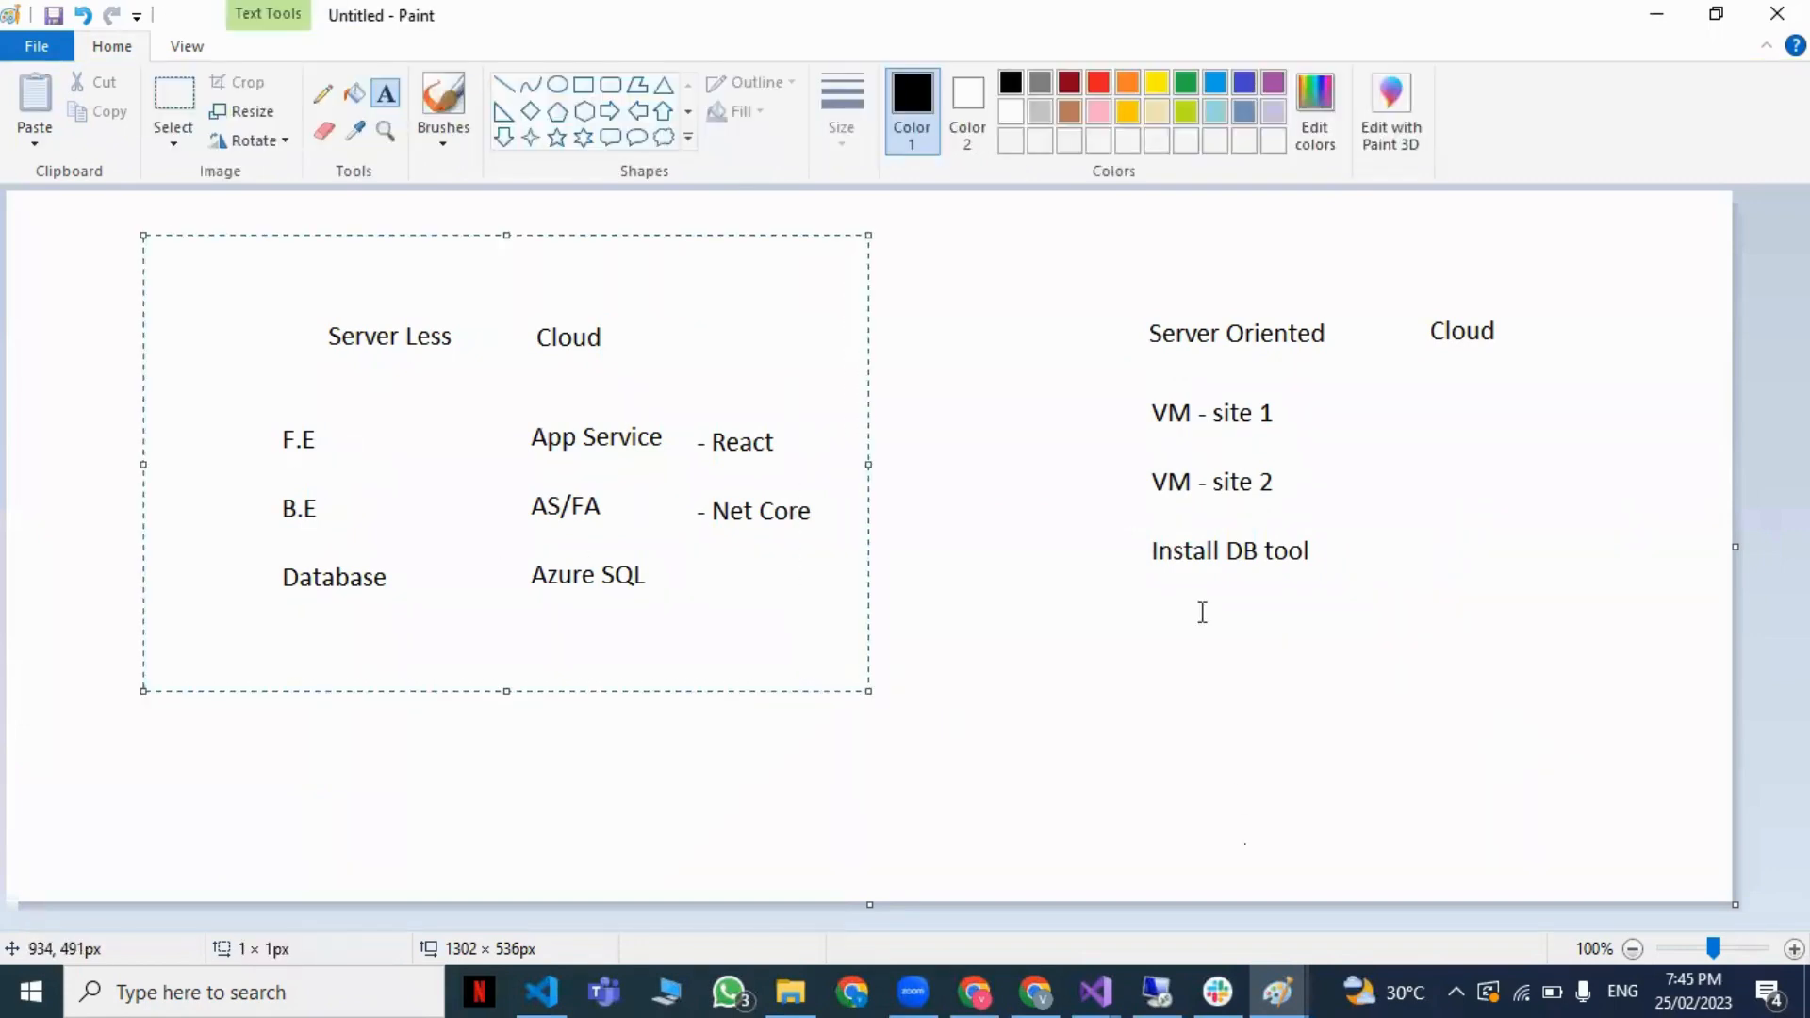
left_click(1245, 843)
left_click_drag(1088, 252, 1573, 620)
left_click(1561, 688)
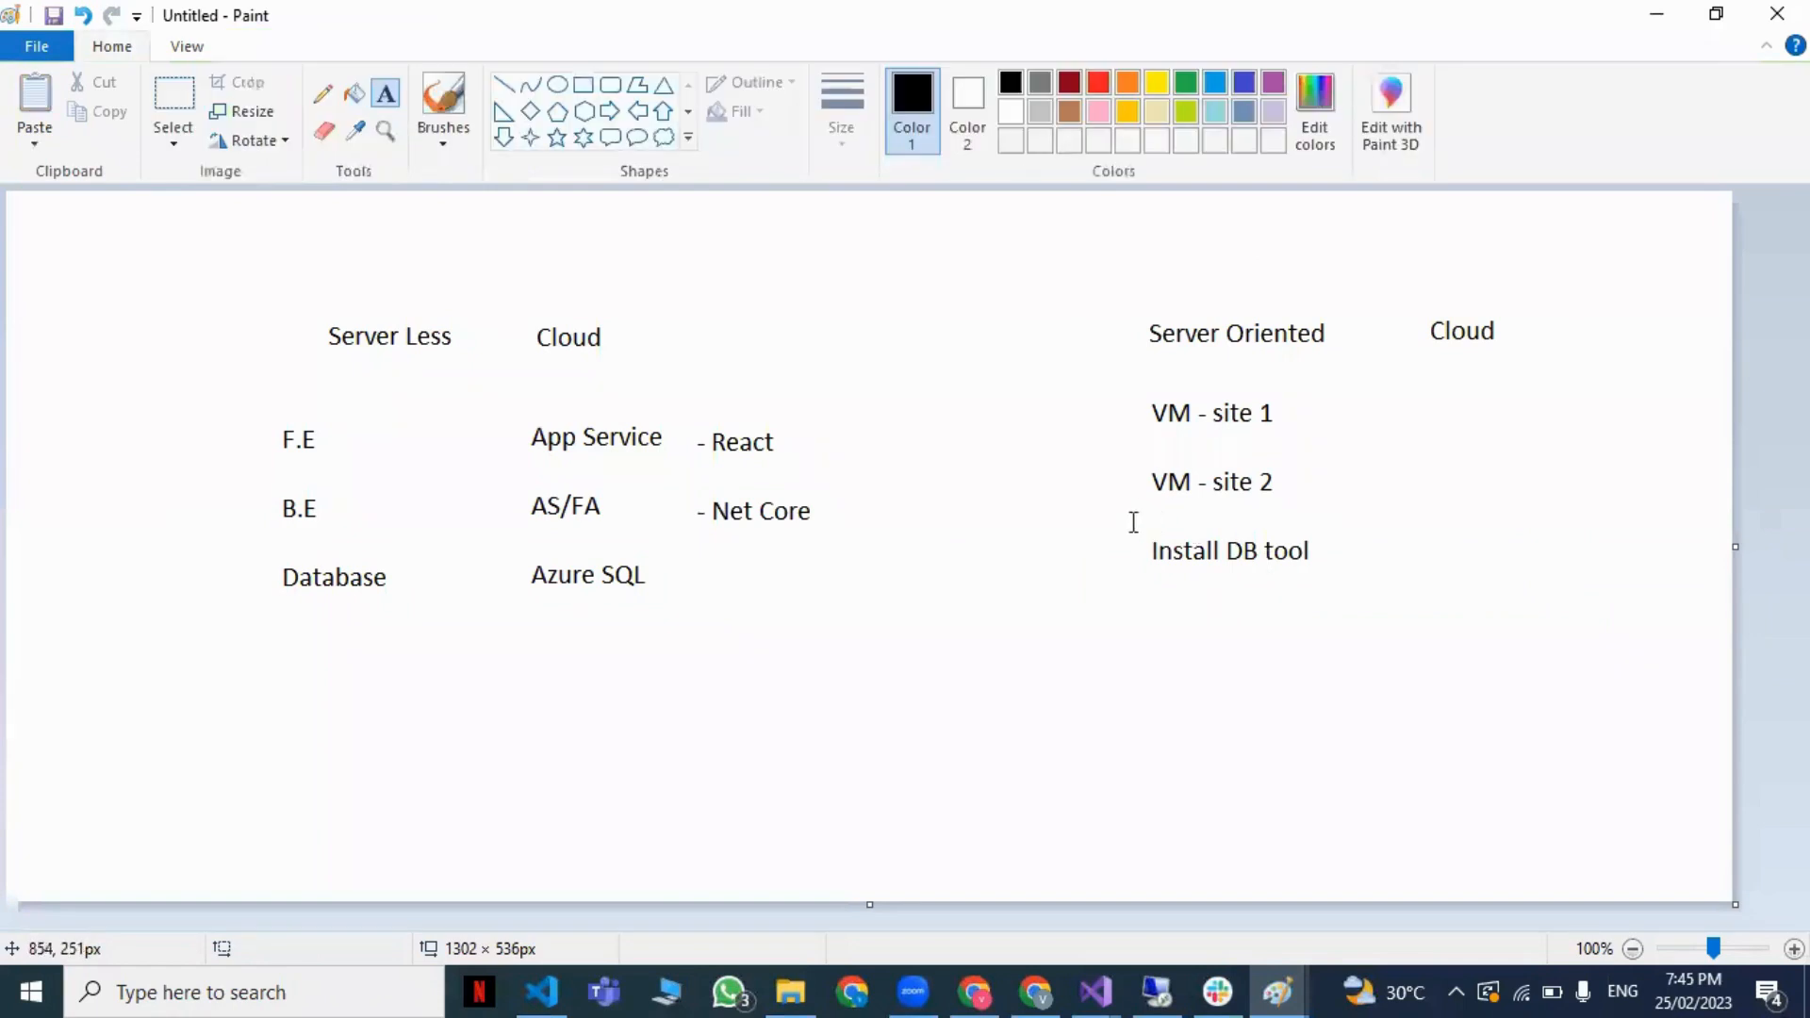
left_click_drag(1133, 522, 1320, 582)
left_click(1370, 735)
left_click_drag(237, 547, 689, 651)
left_click(1325, 682)
left_click_drag(1131, 528, 1428, 600)
left_click(1181, 641)
left_click_drag(264, 557, 660, 626)
left_click(1157, 573)
left_click_drag(1098, 385, 1353, 505)
left_click(1363, 630)
left_click_drag(203, 388, 864, 543)
left_click(929, 684)
left_click_drag(1107, 374, 1471, 523)
Step: Close both Paint windows, discarding the hosting comparison sketch without saving
left_click(1777, 13)
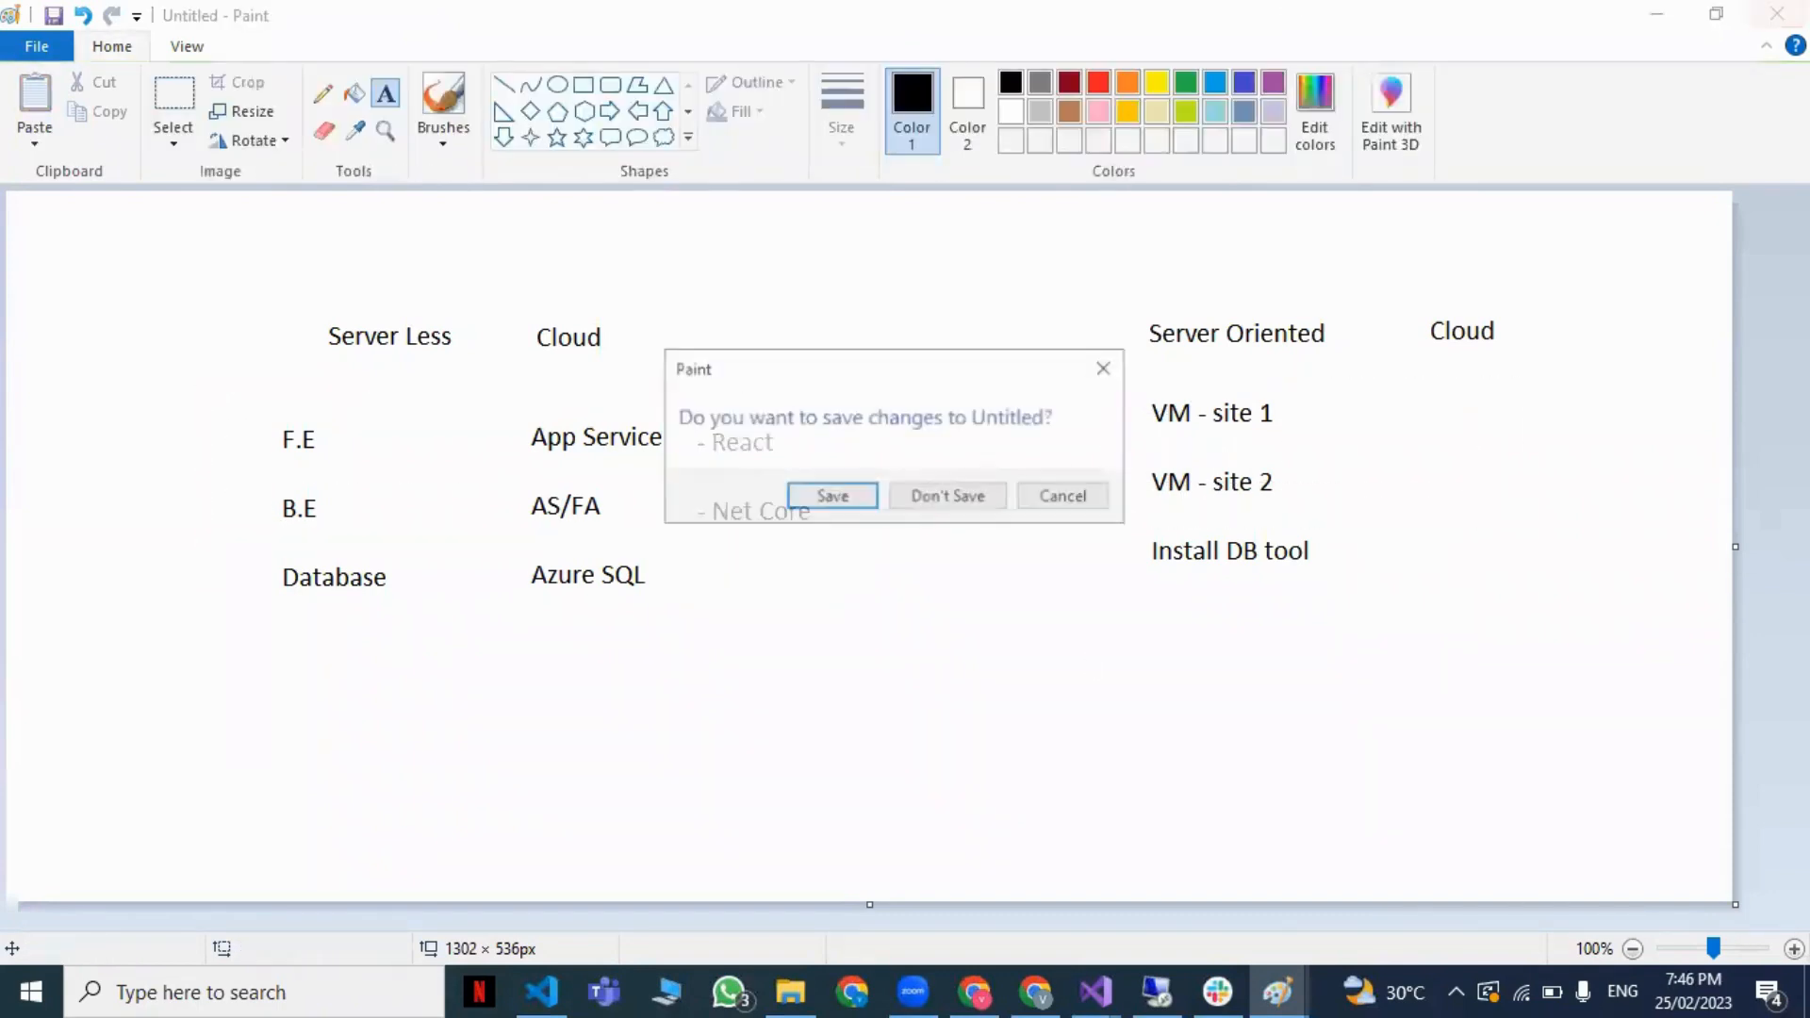
left_click(947, 497)
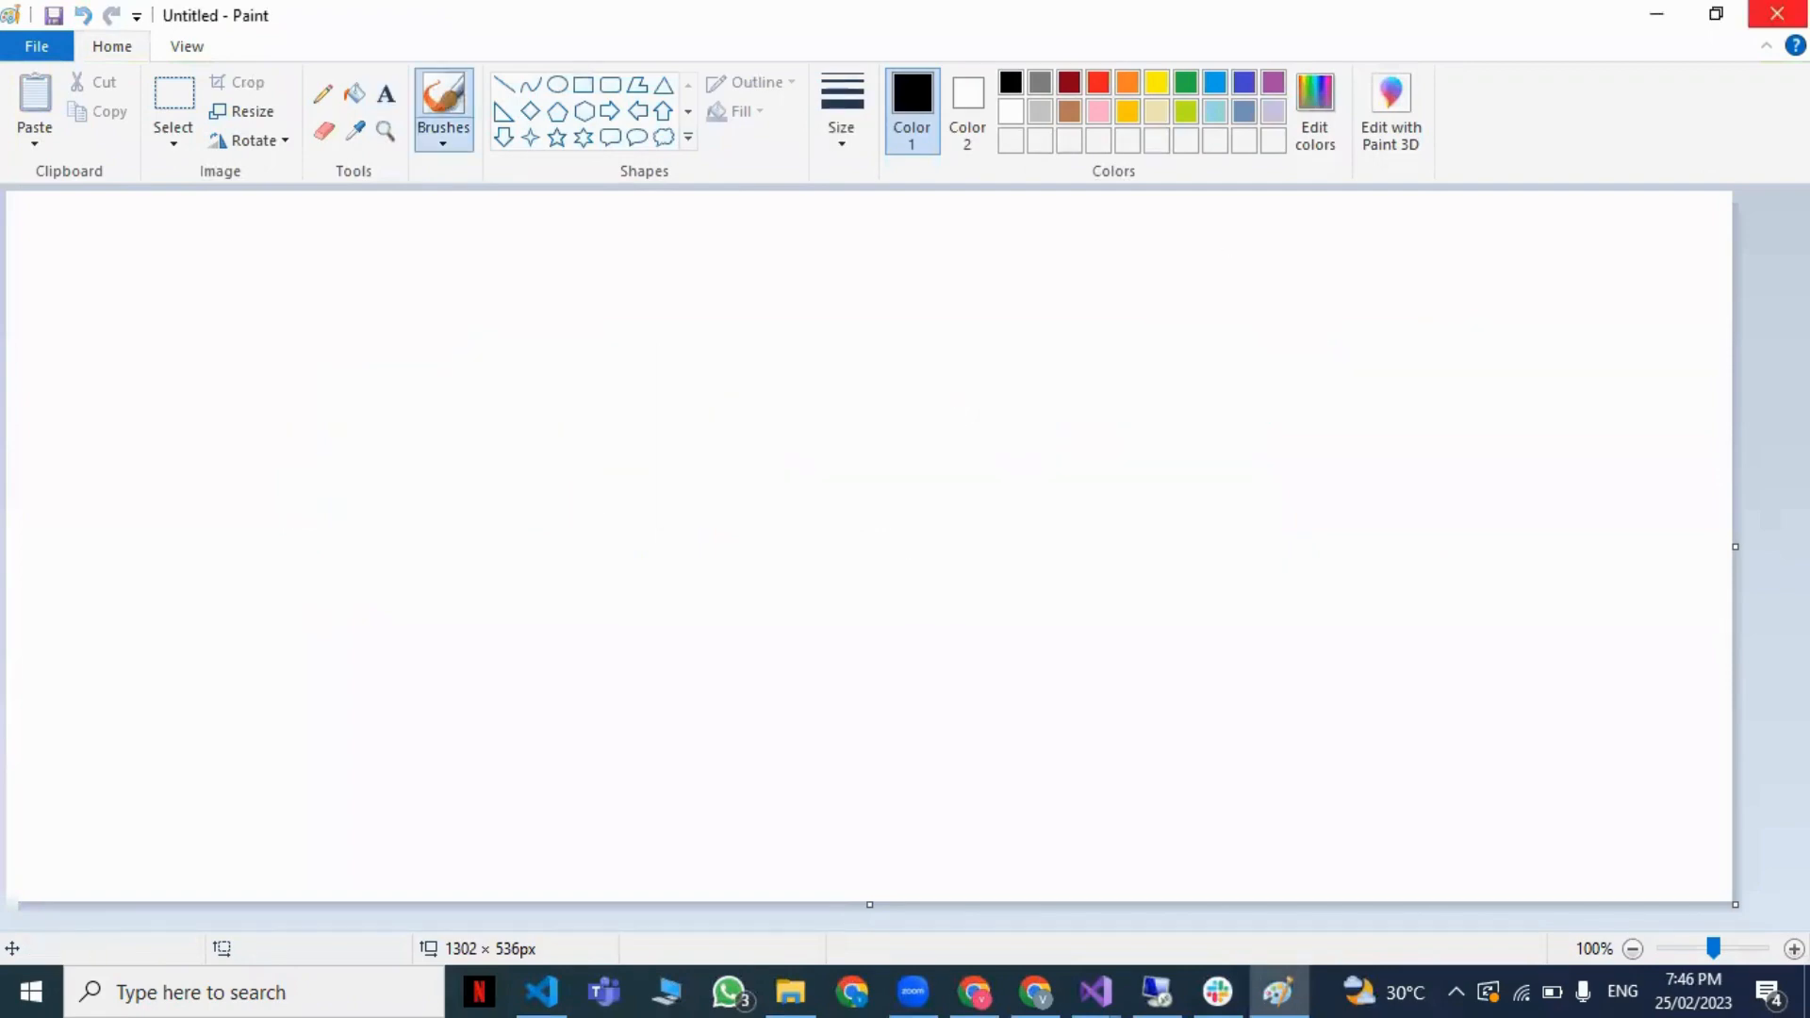
left_click(1777, 14)
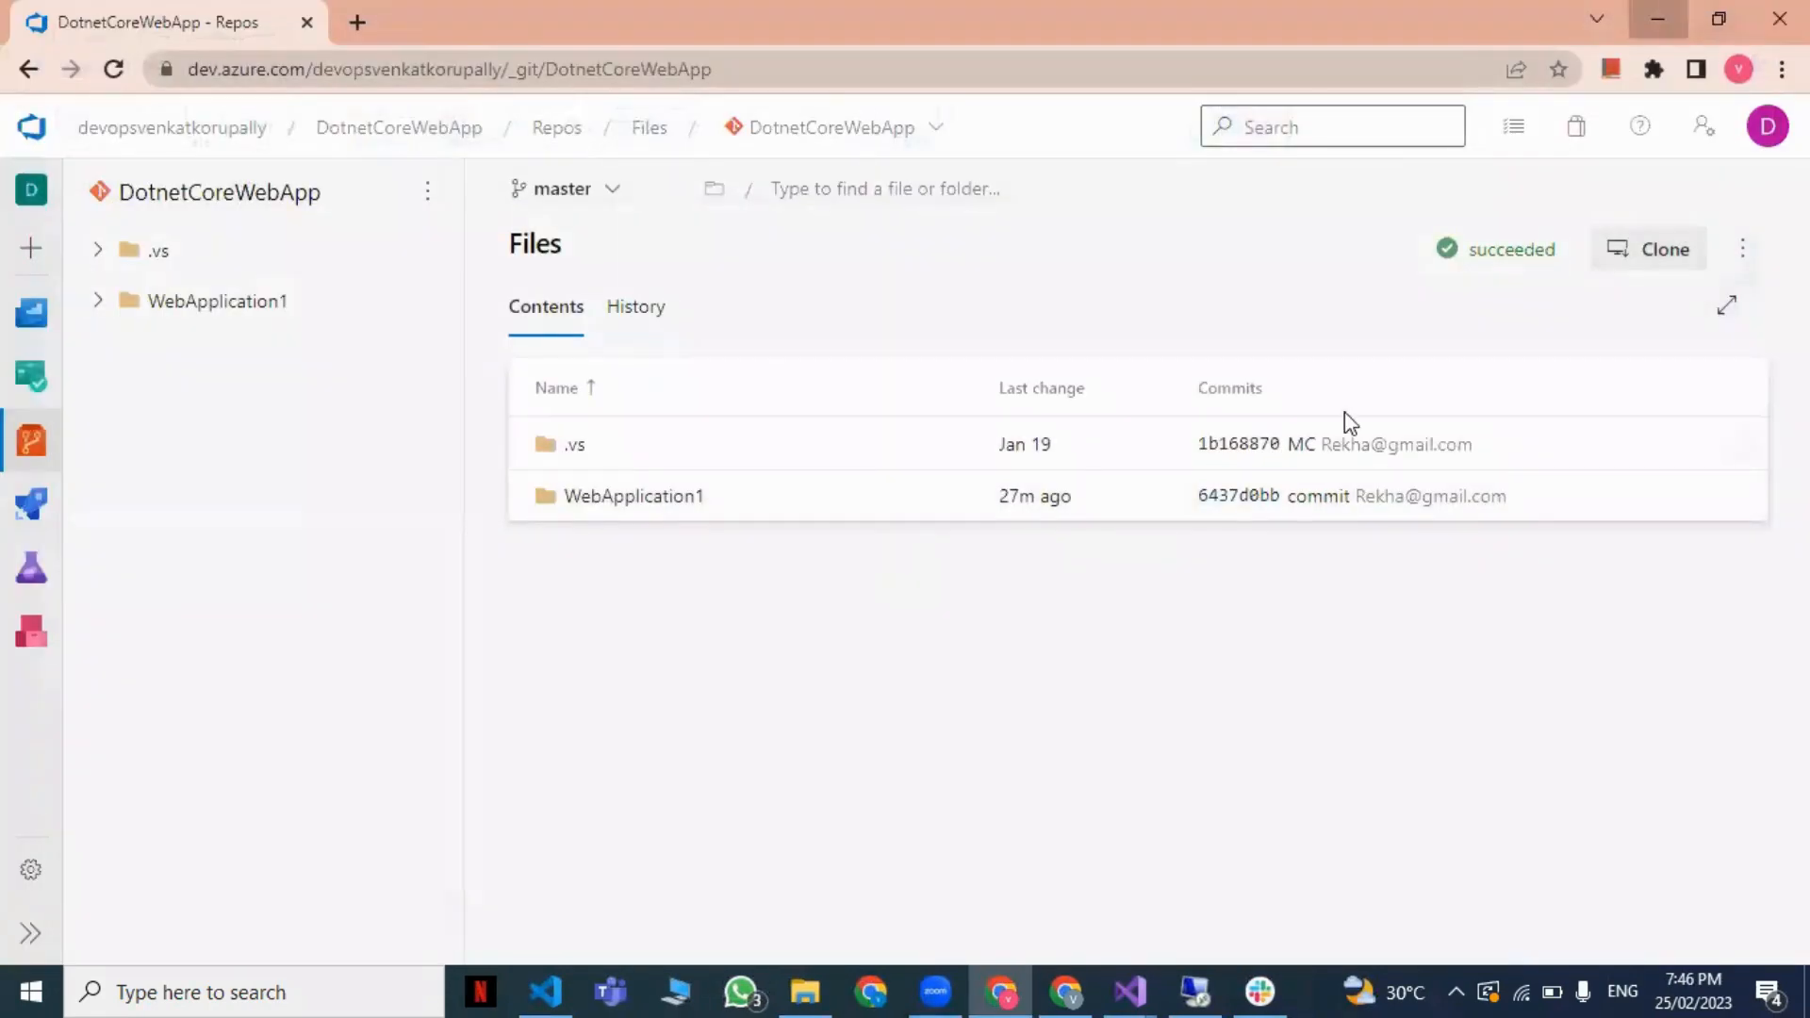
Step: Switch to Visual Studio and show the WebApplication1 solution's file tree
key("alt+Tab")
left_click(1151, 988)
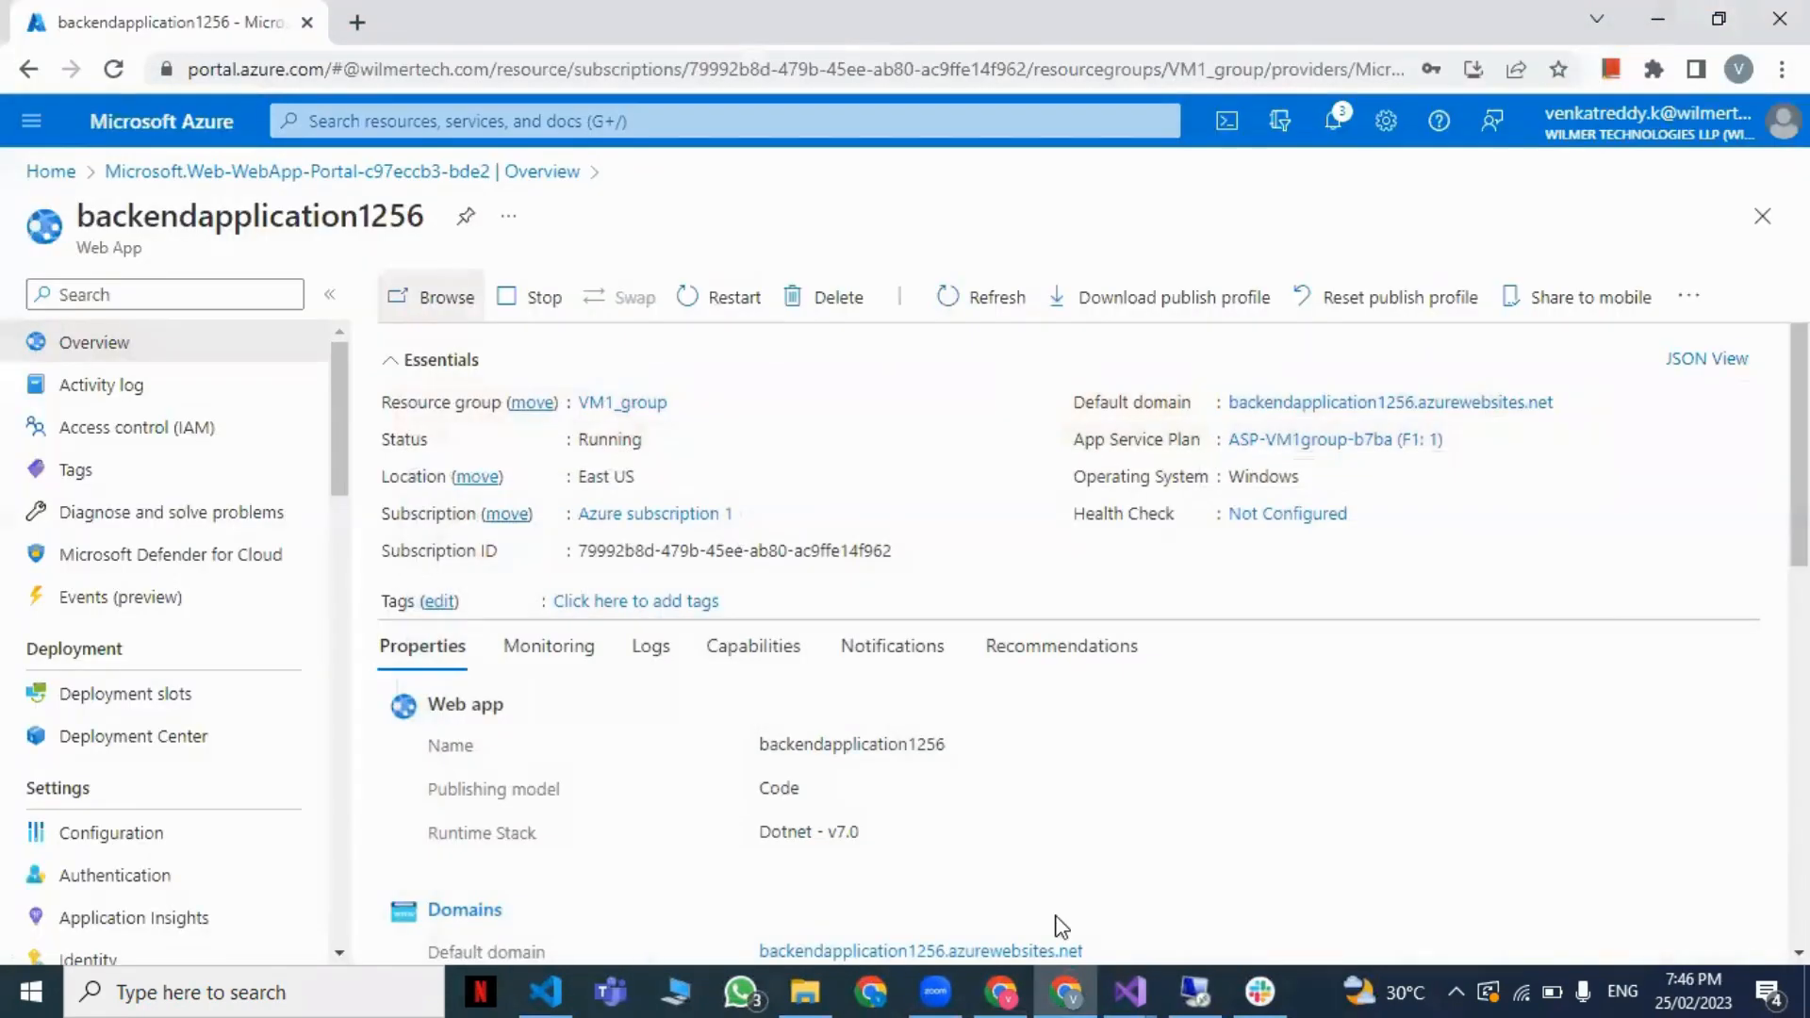
left_click(1786, 155)
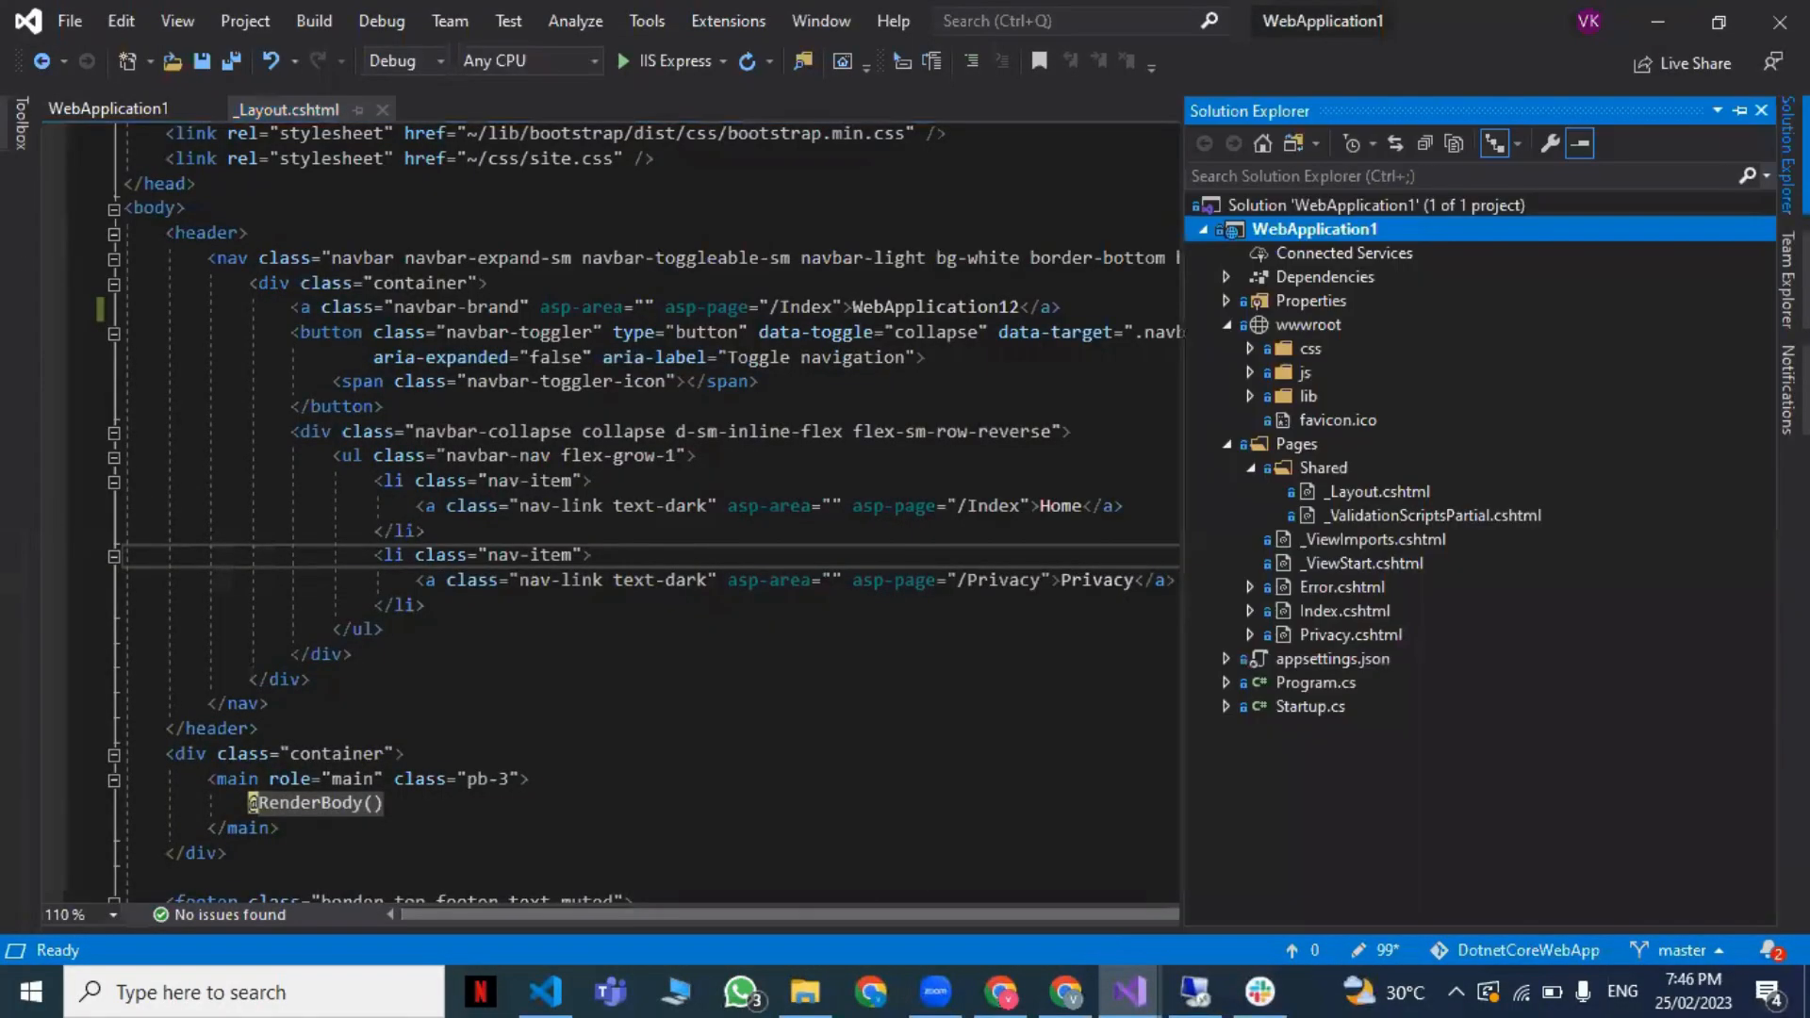
Step: Open EmployeeController.cs from the recent files and look at the loaded solution's file tree
left_click(75, 26)
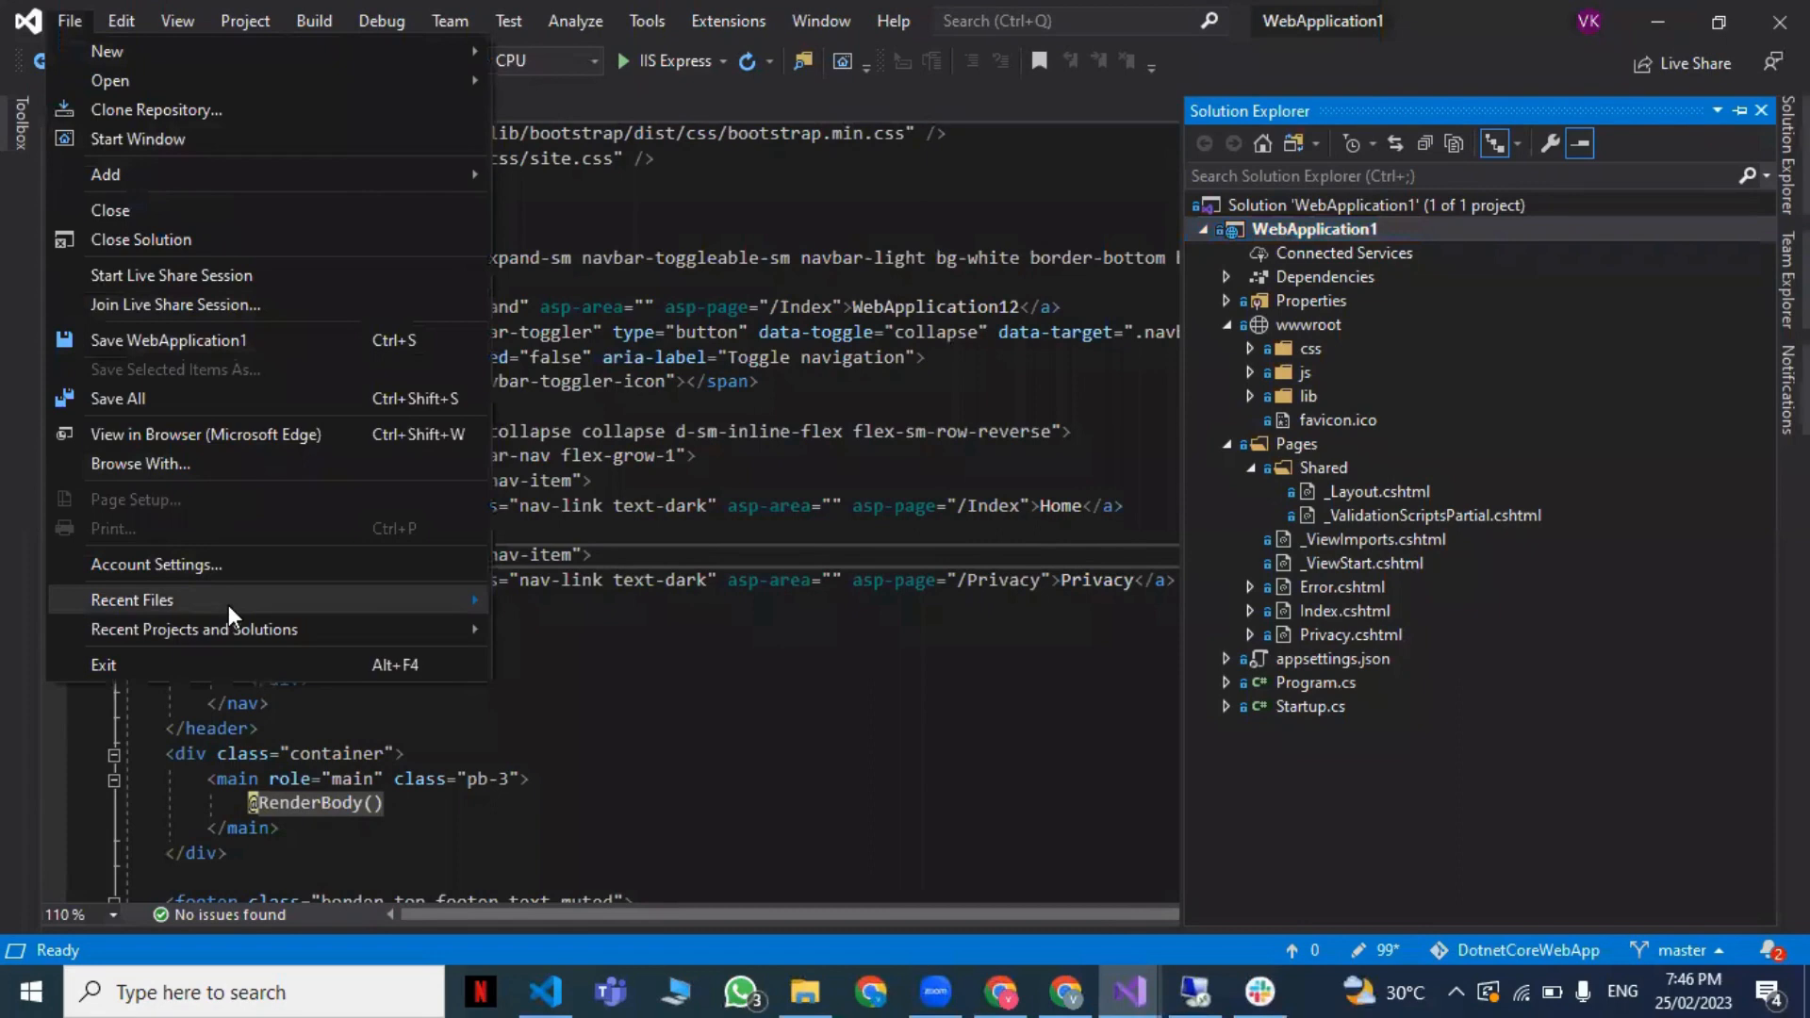
mouse_move(228, 604)
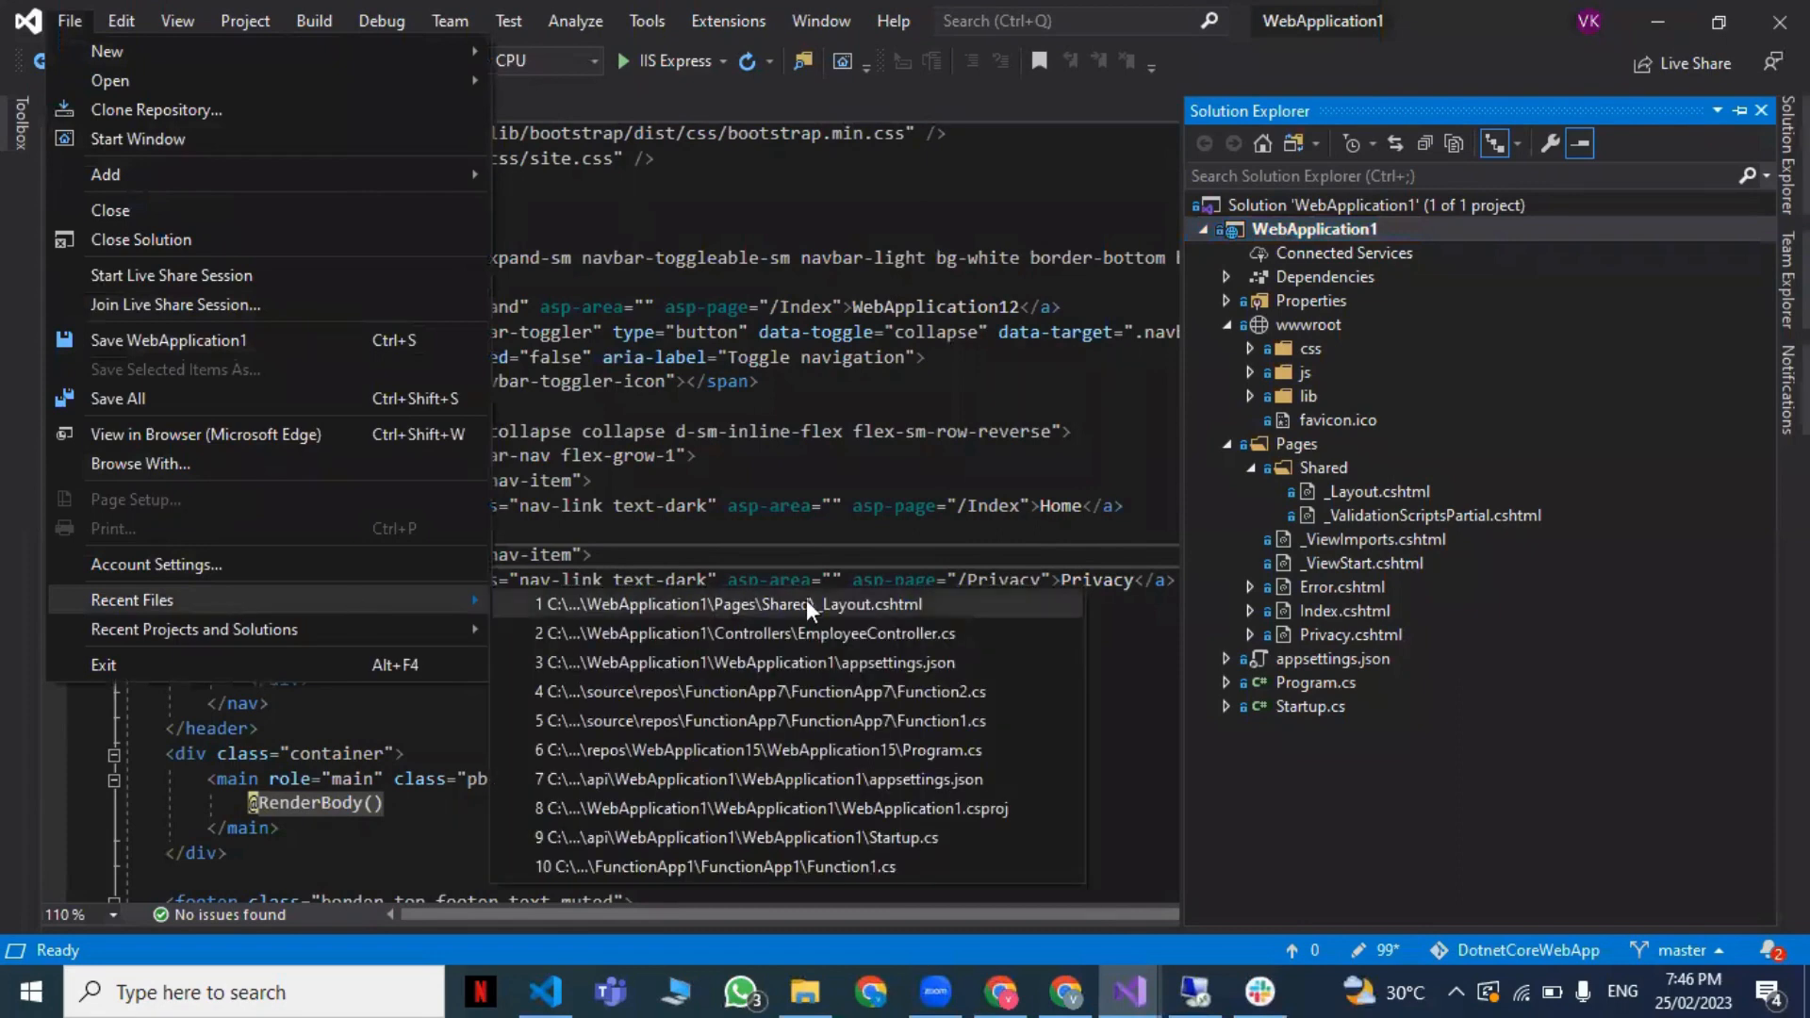
left_click(862, 639)
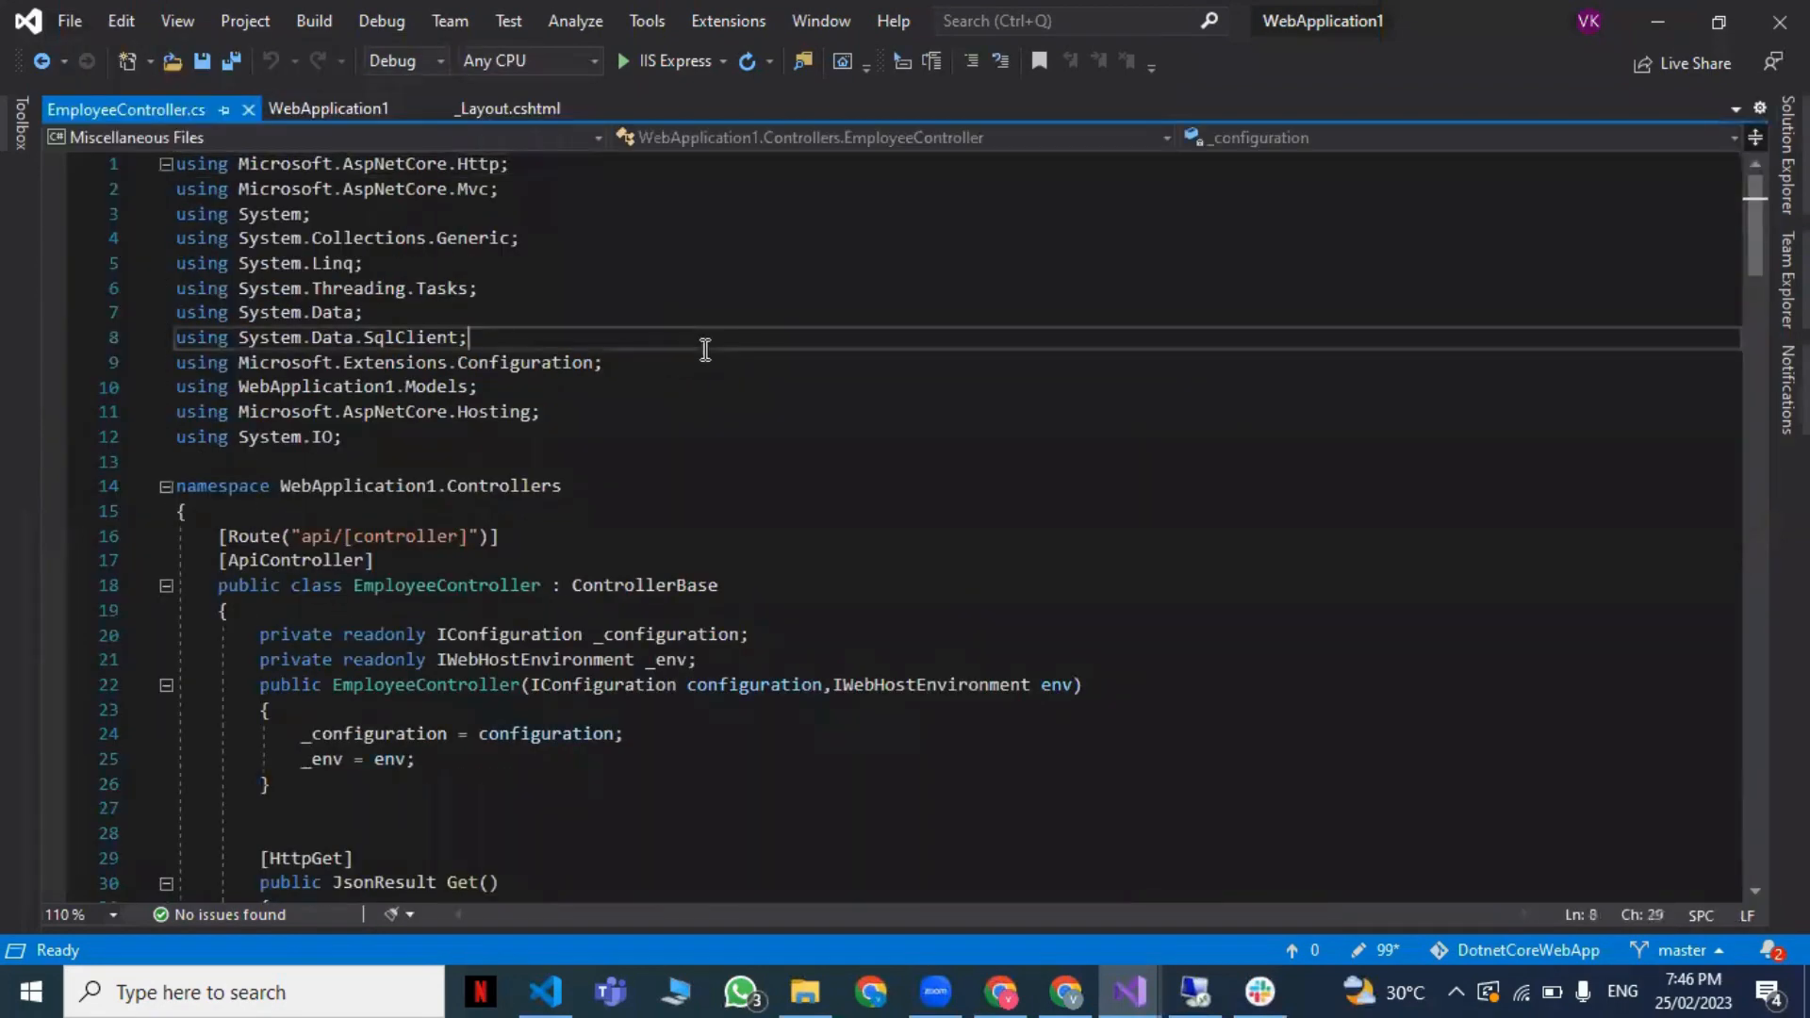
left_click(1786, 156)
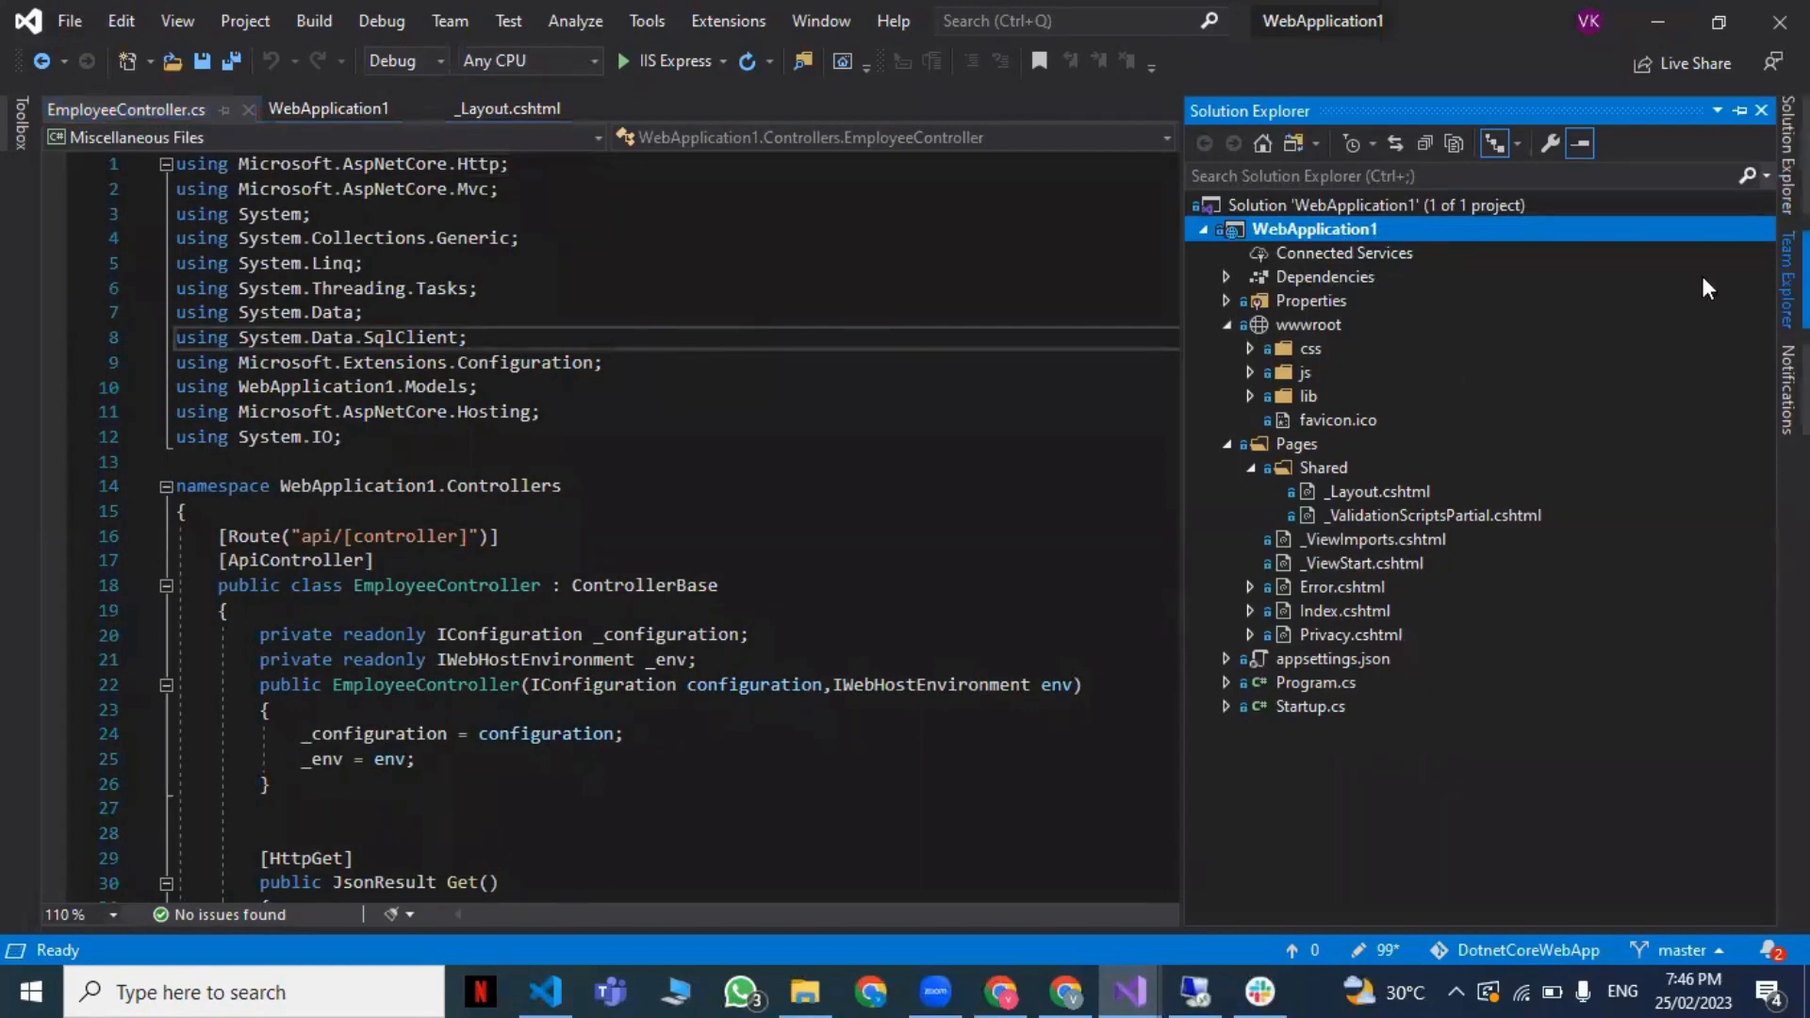
Step: Open the recent WebApplication1 folder of the React-NetCore Project and switch from folder view to its WebApplication1 solution
left_click(70, 21)
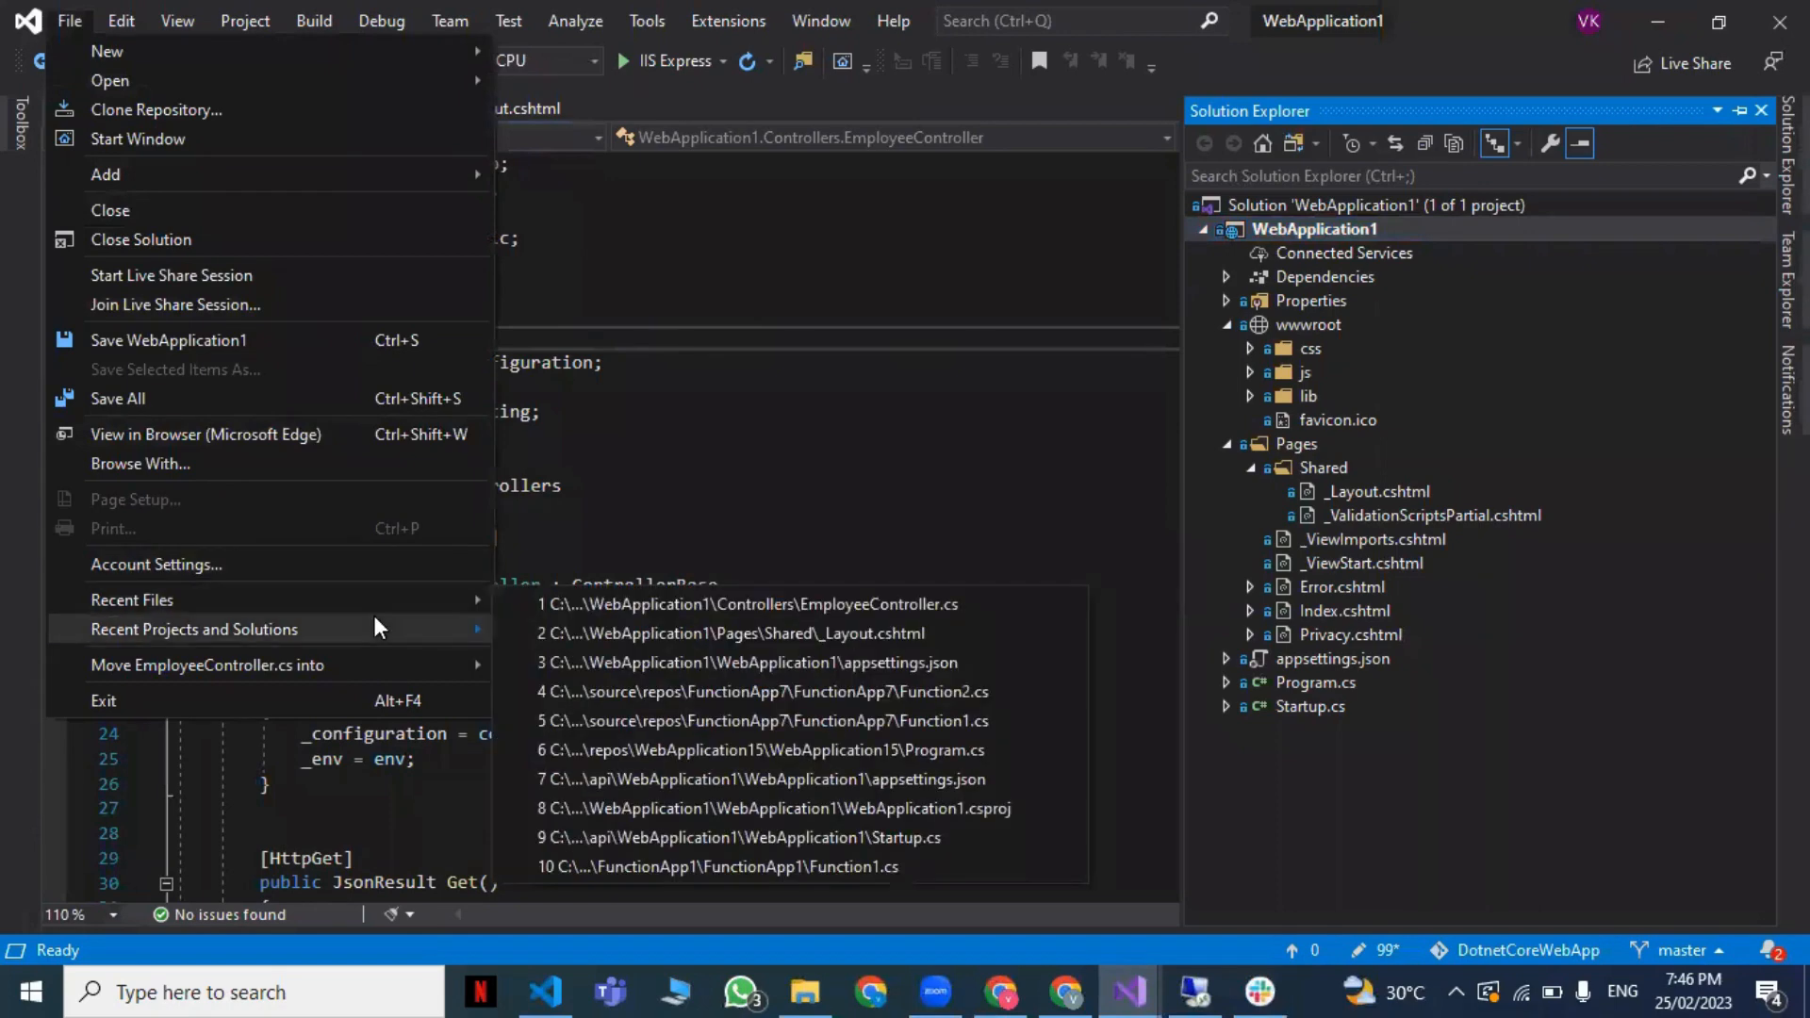
mouse_move(375, 617)
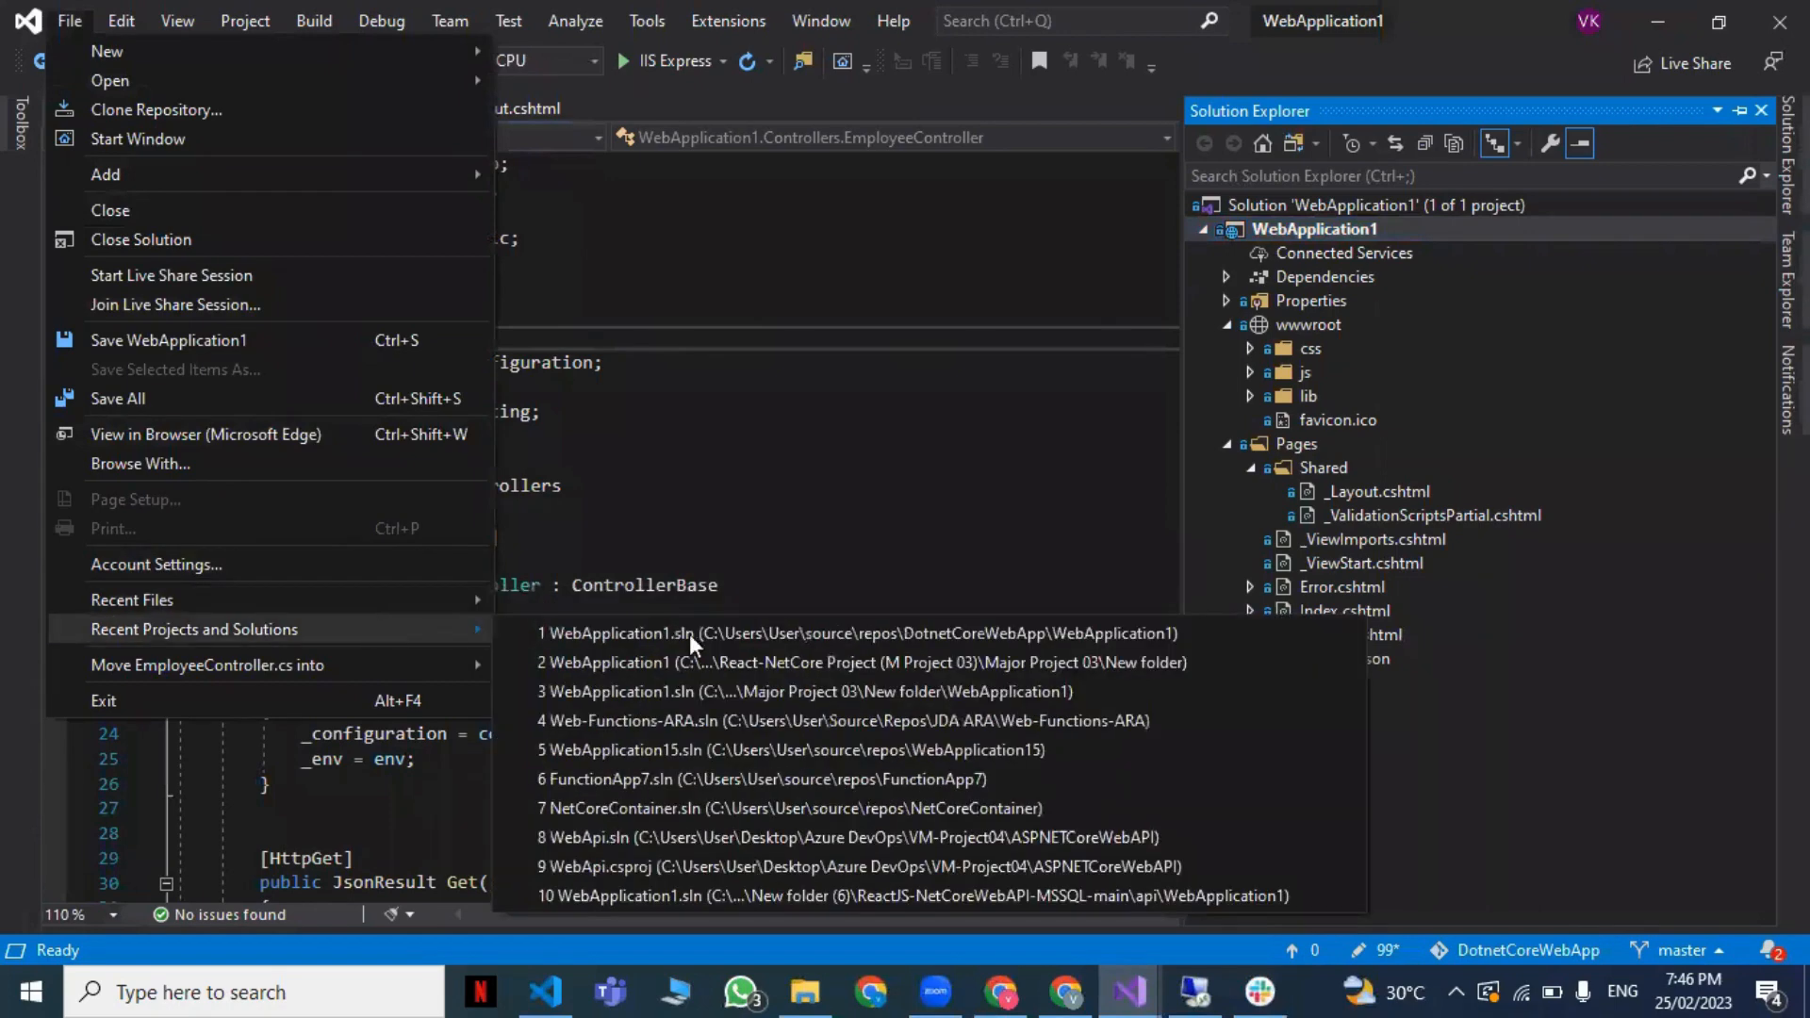
left_click(1044, 654)
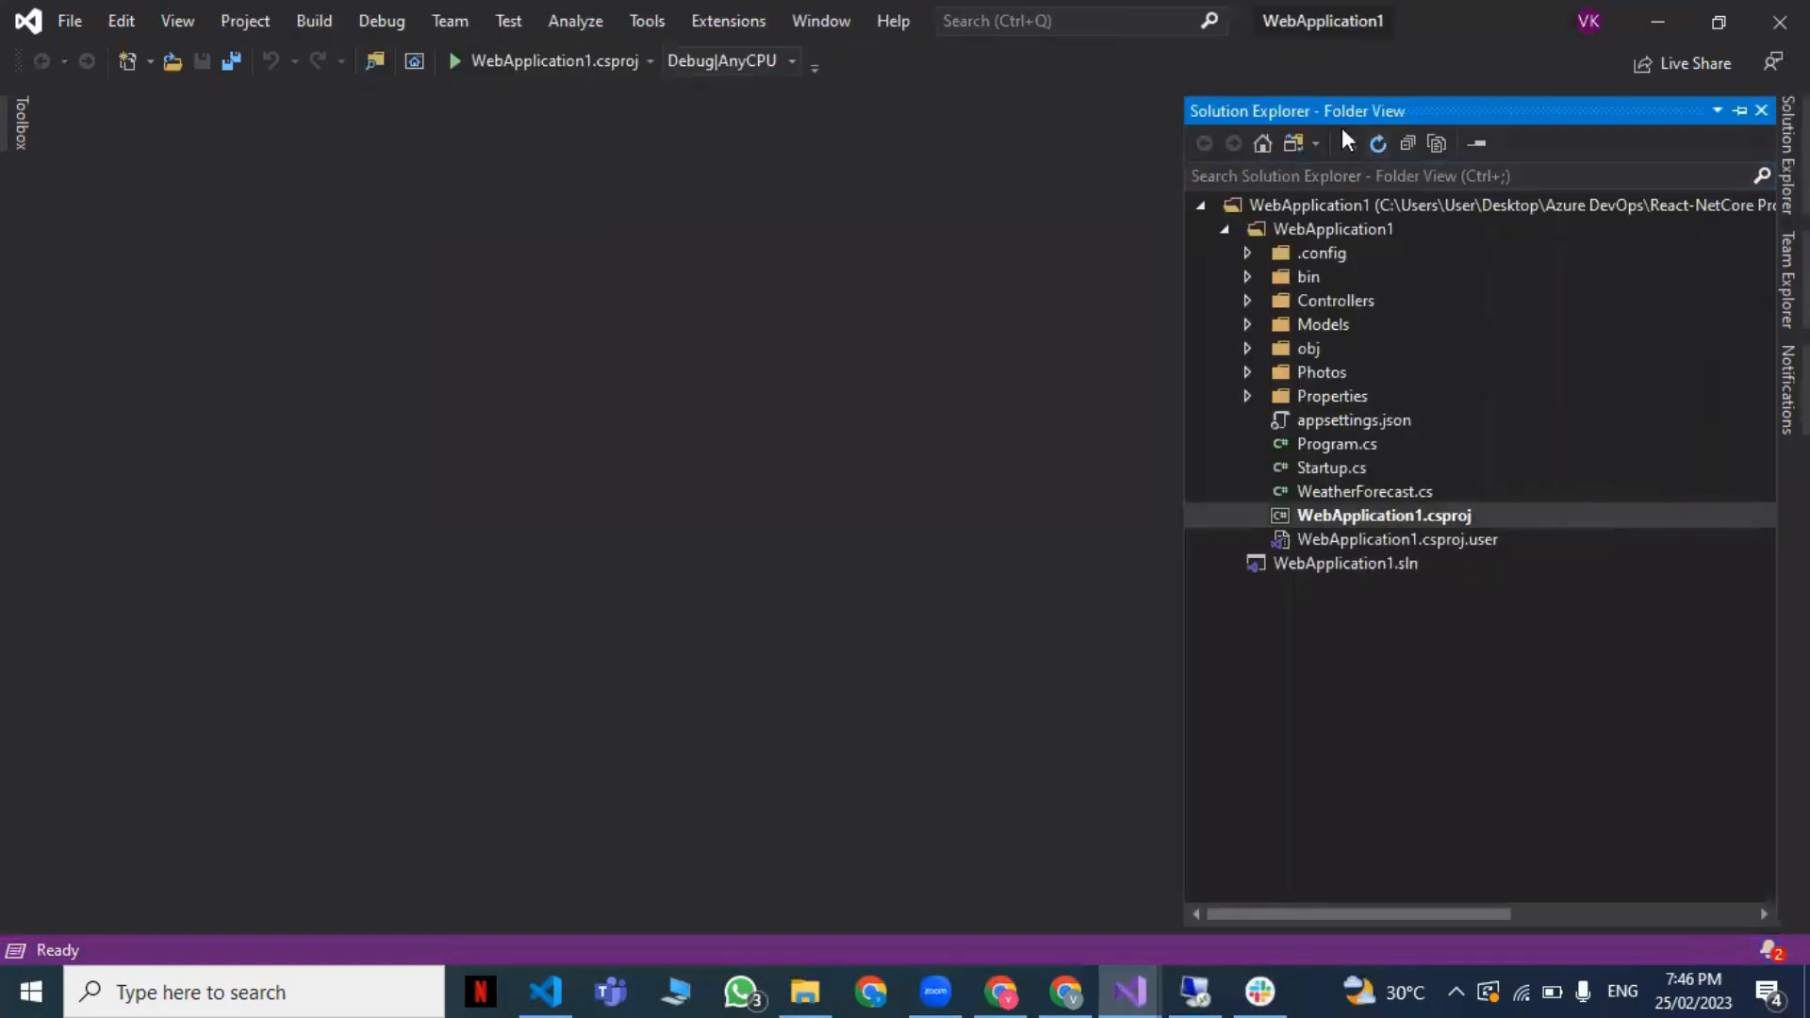
left_click(1312, 136)
left_click(1339, 206)
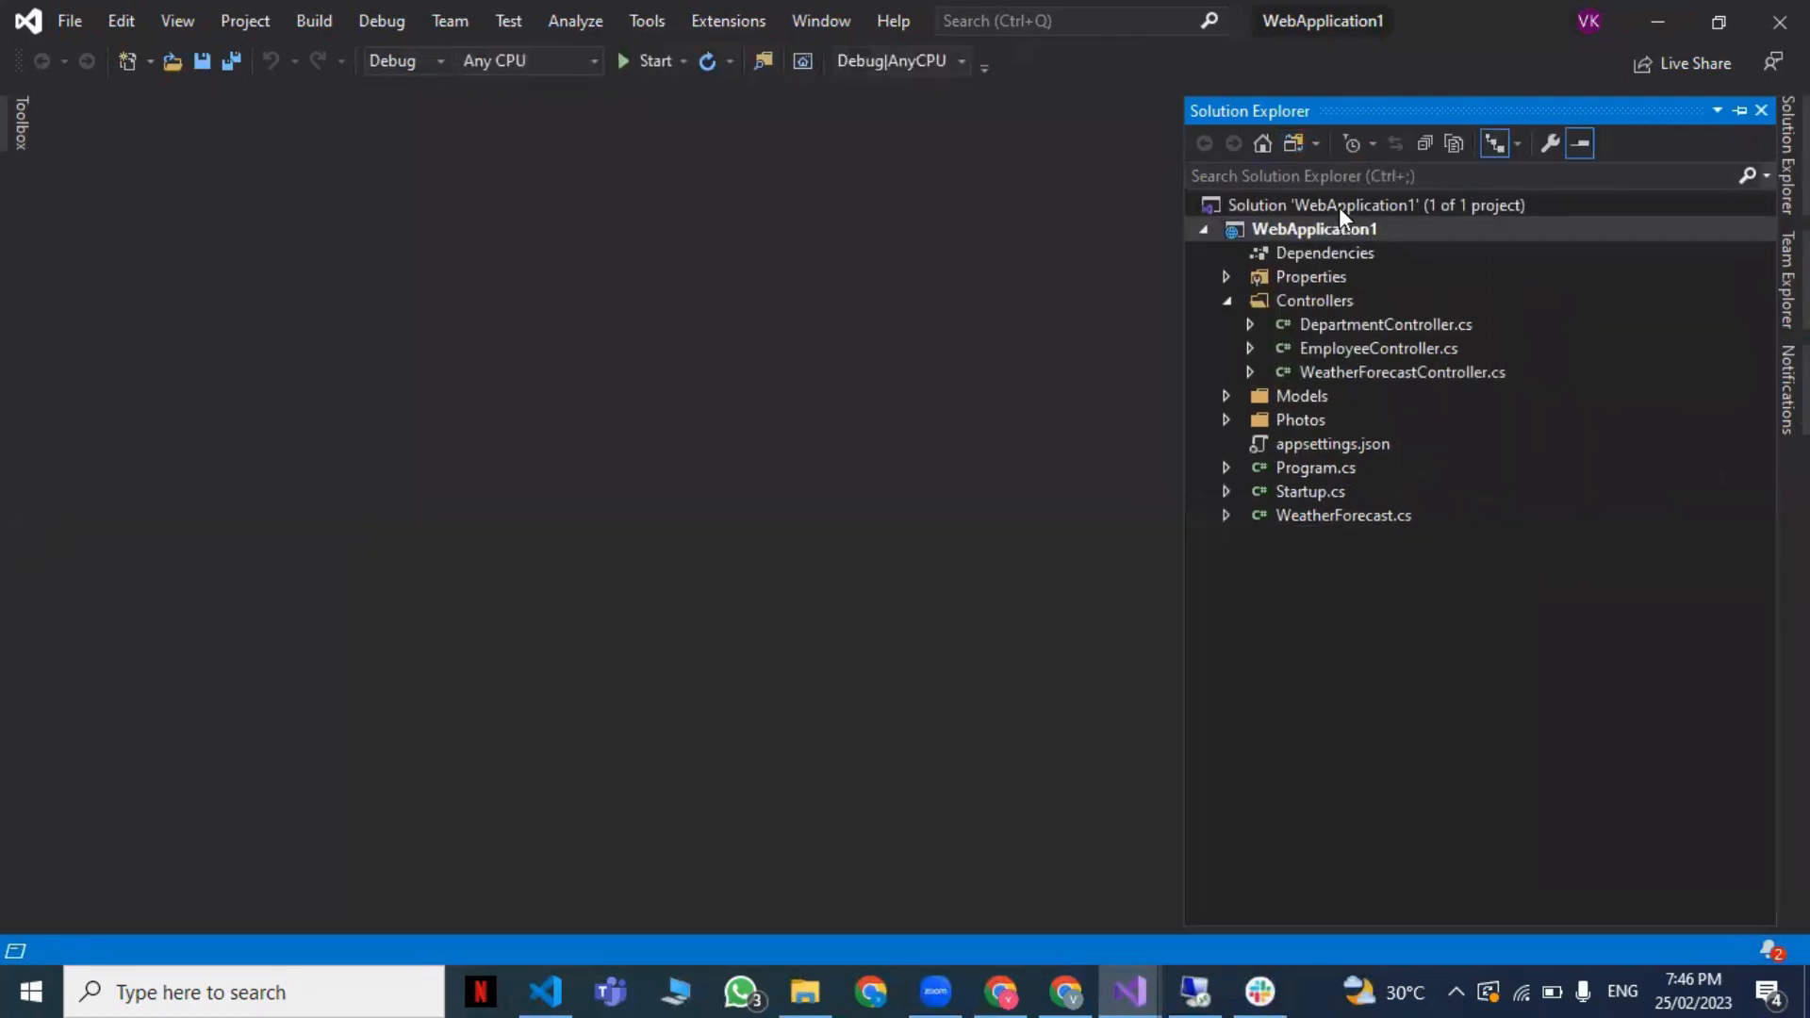
Step: Open DepartmentController.cs and EmployeeController.cs from the Controllers folder of WebApplication1
left_click(1337, 345)
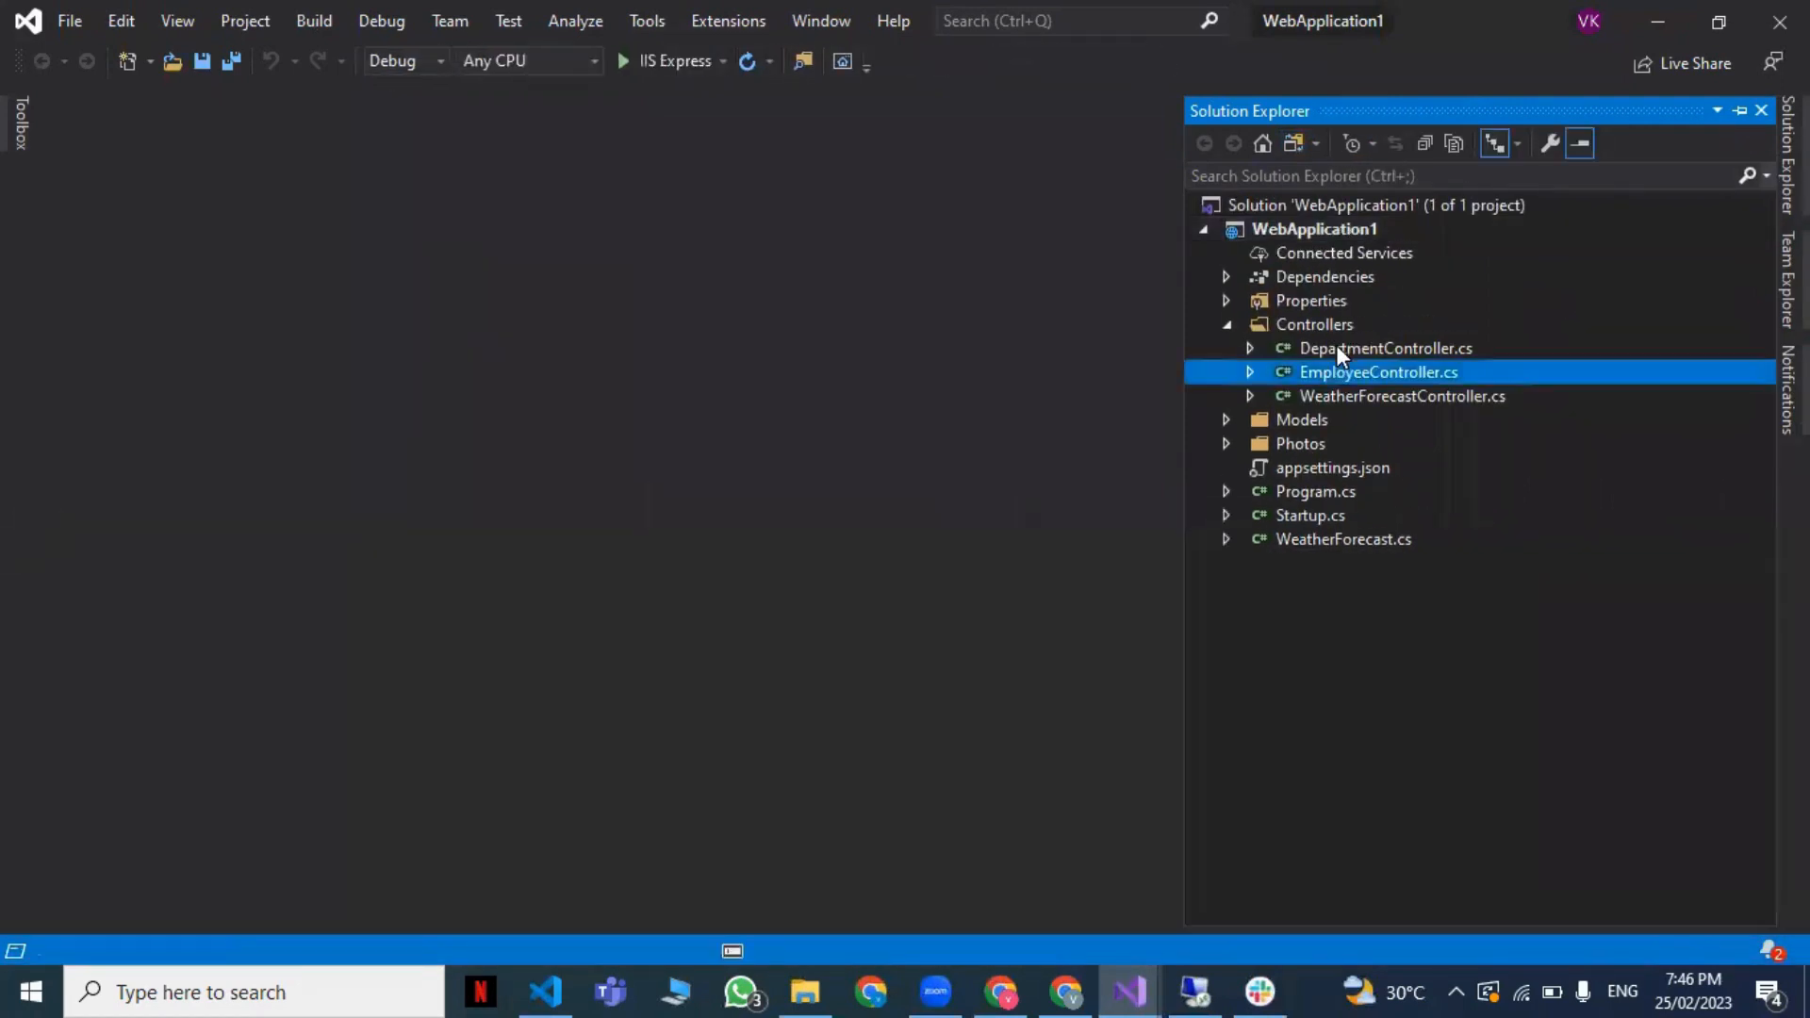
double_click(1337, 345)
double_click(1349, 369)
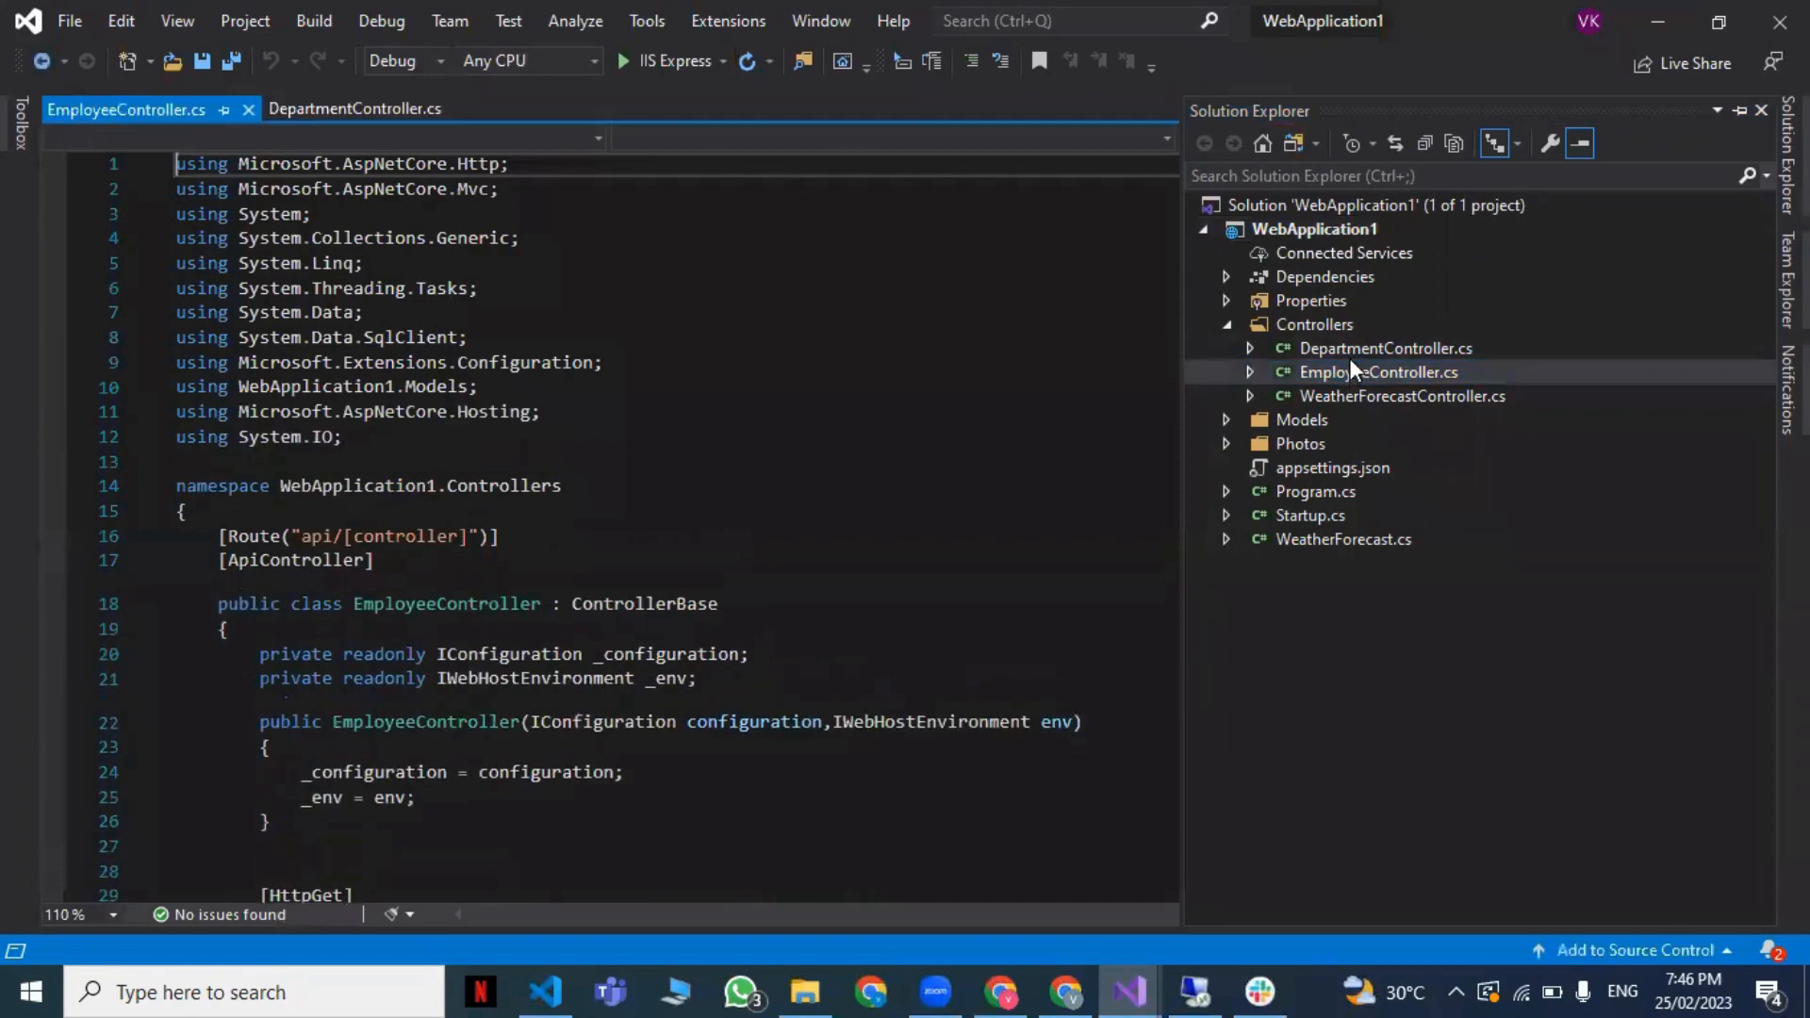
Step: Publish the WebApplication1 project to the local folder bin\Release\Publish and close the build output window
left_click(1300, 221)
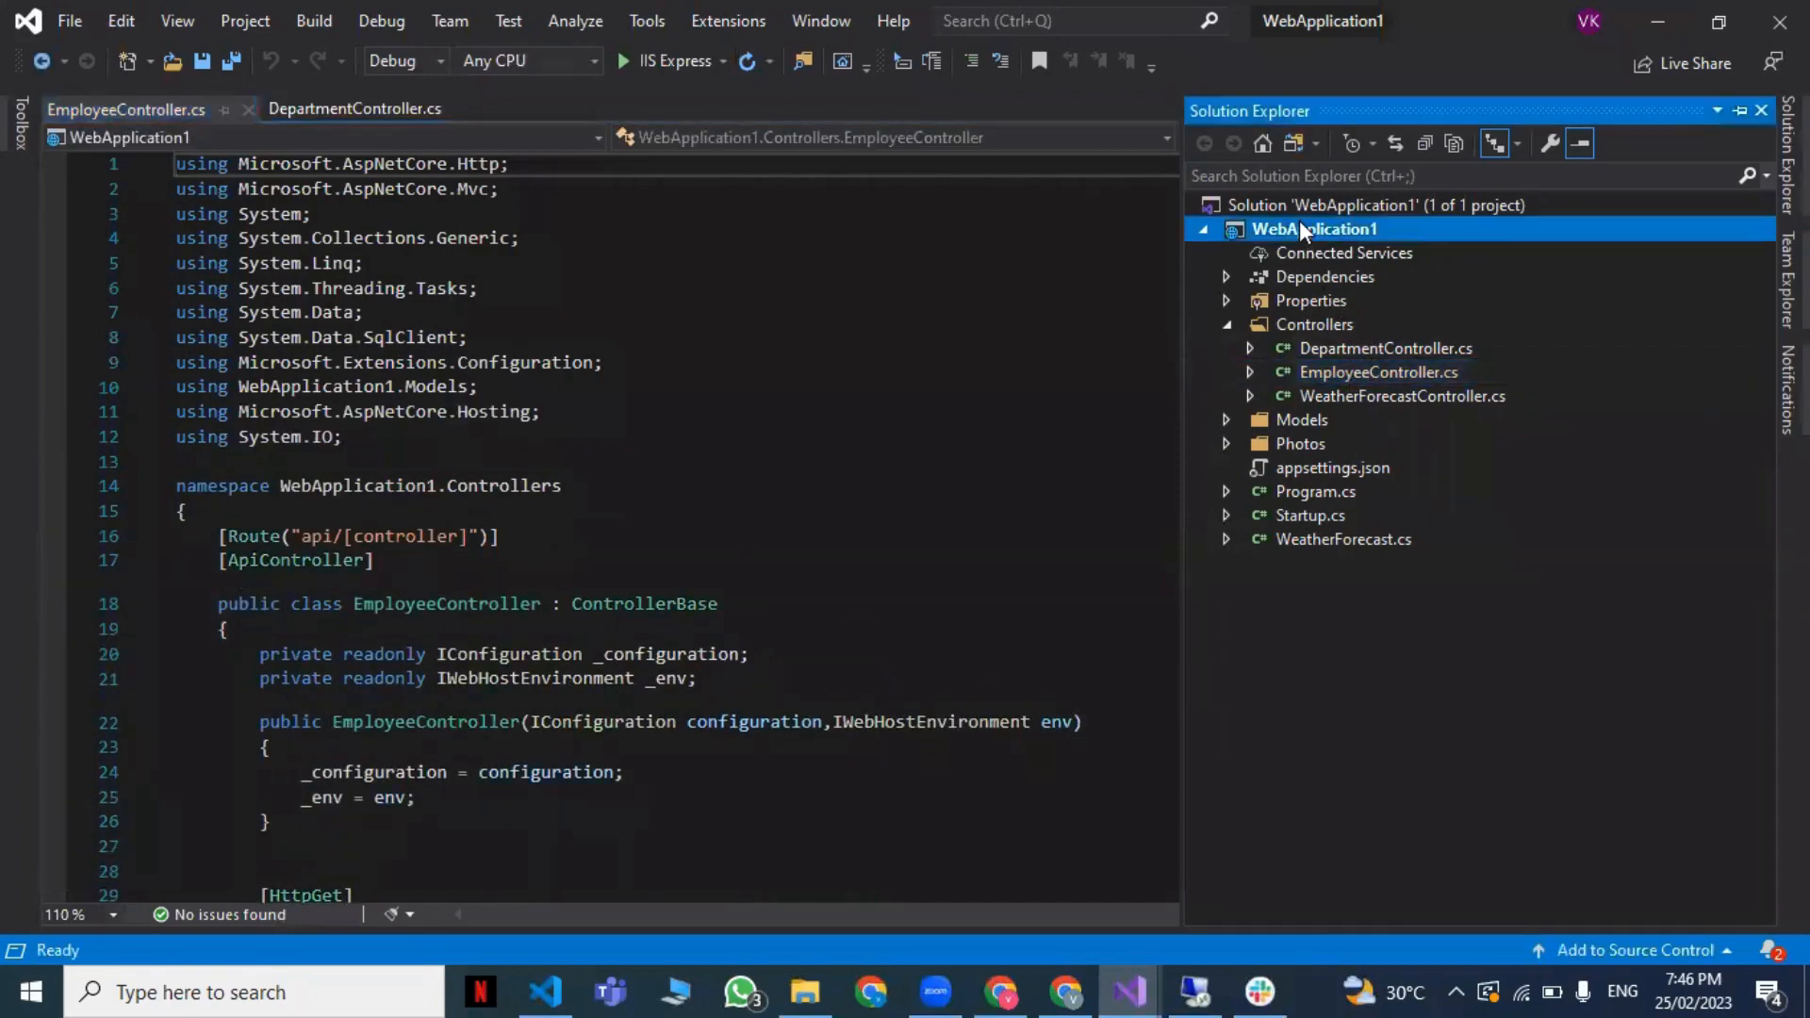
right_click(1299, 220)
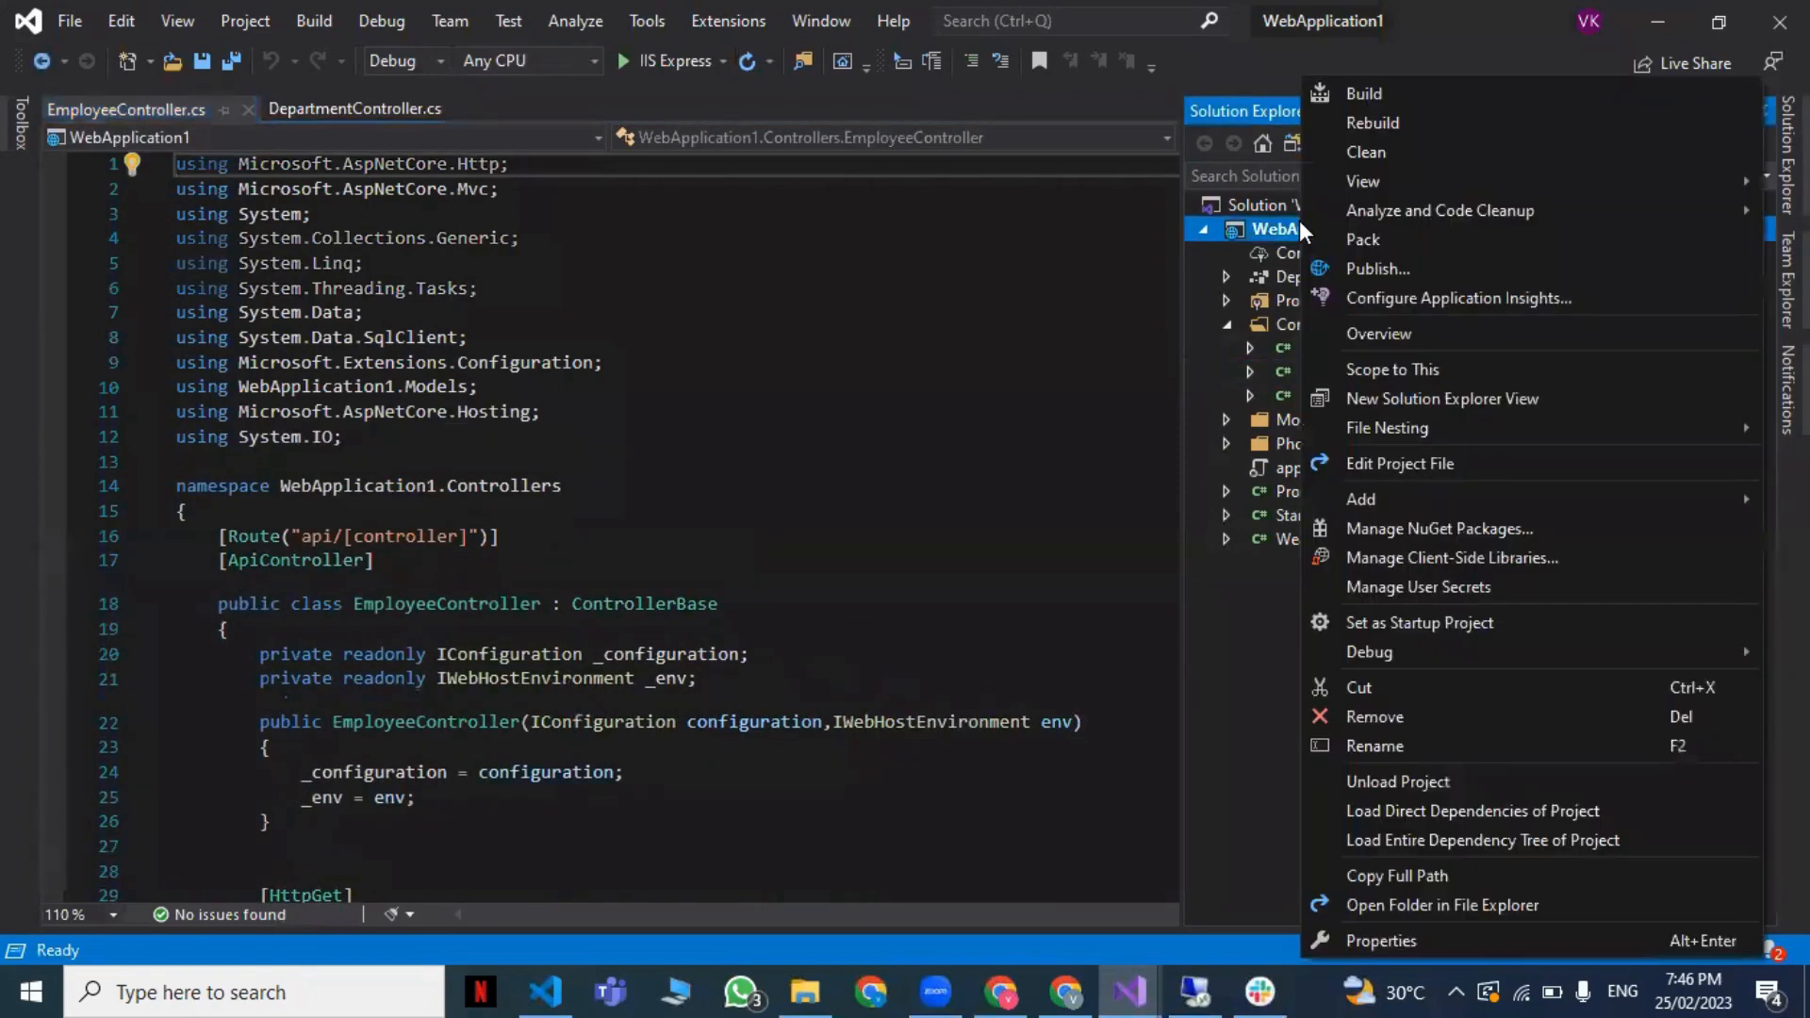
left_click(1354, 271)
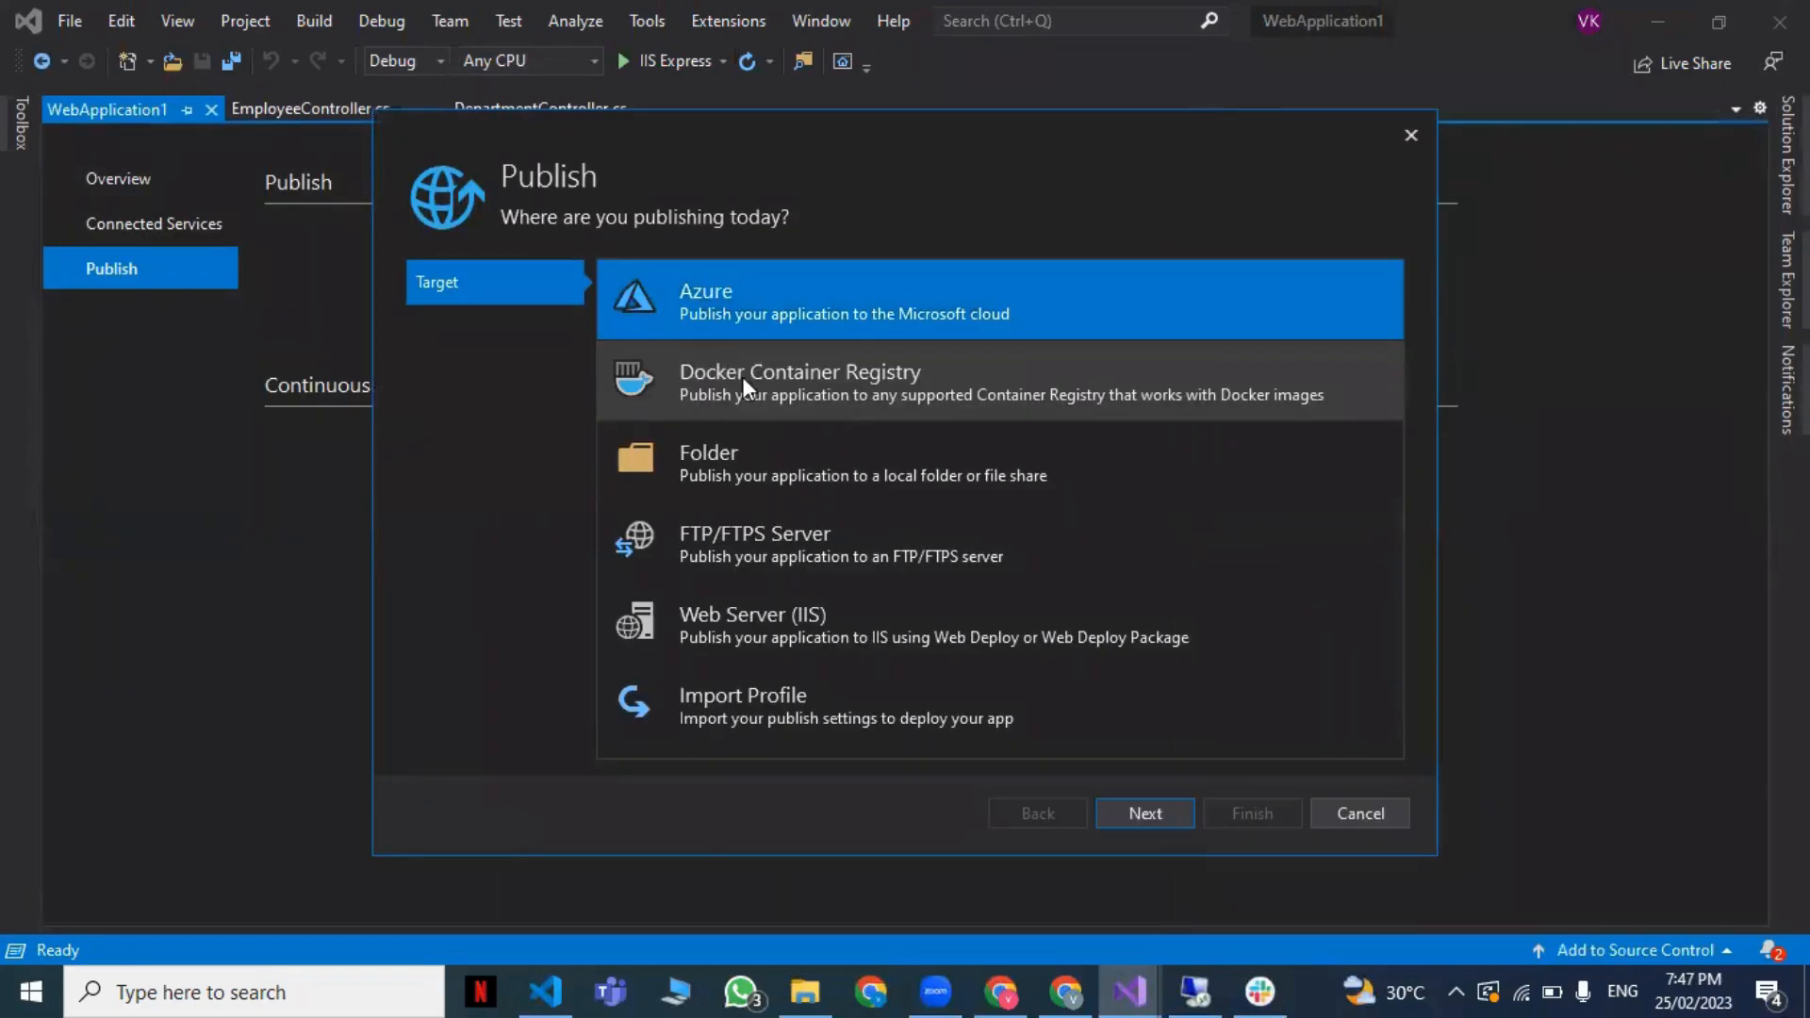
left_click(786, 472)
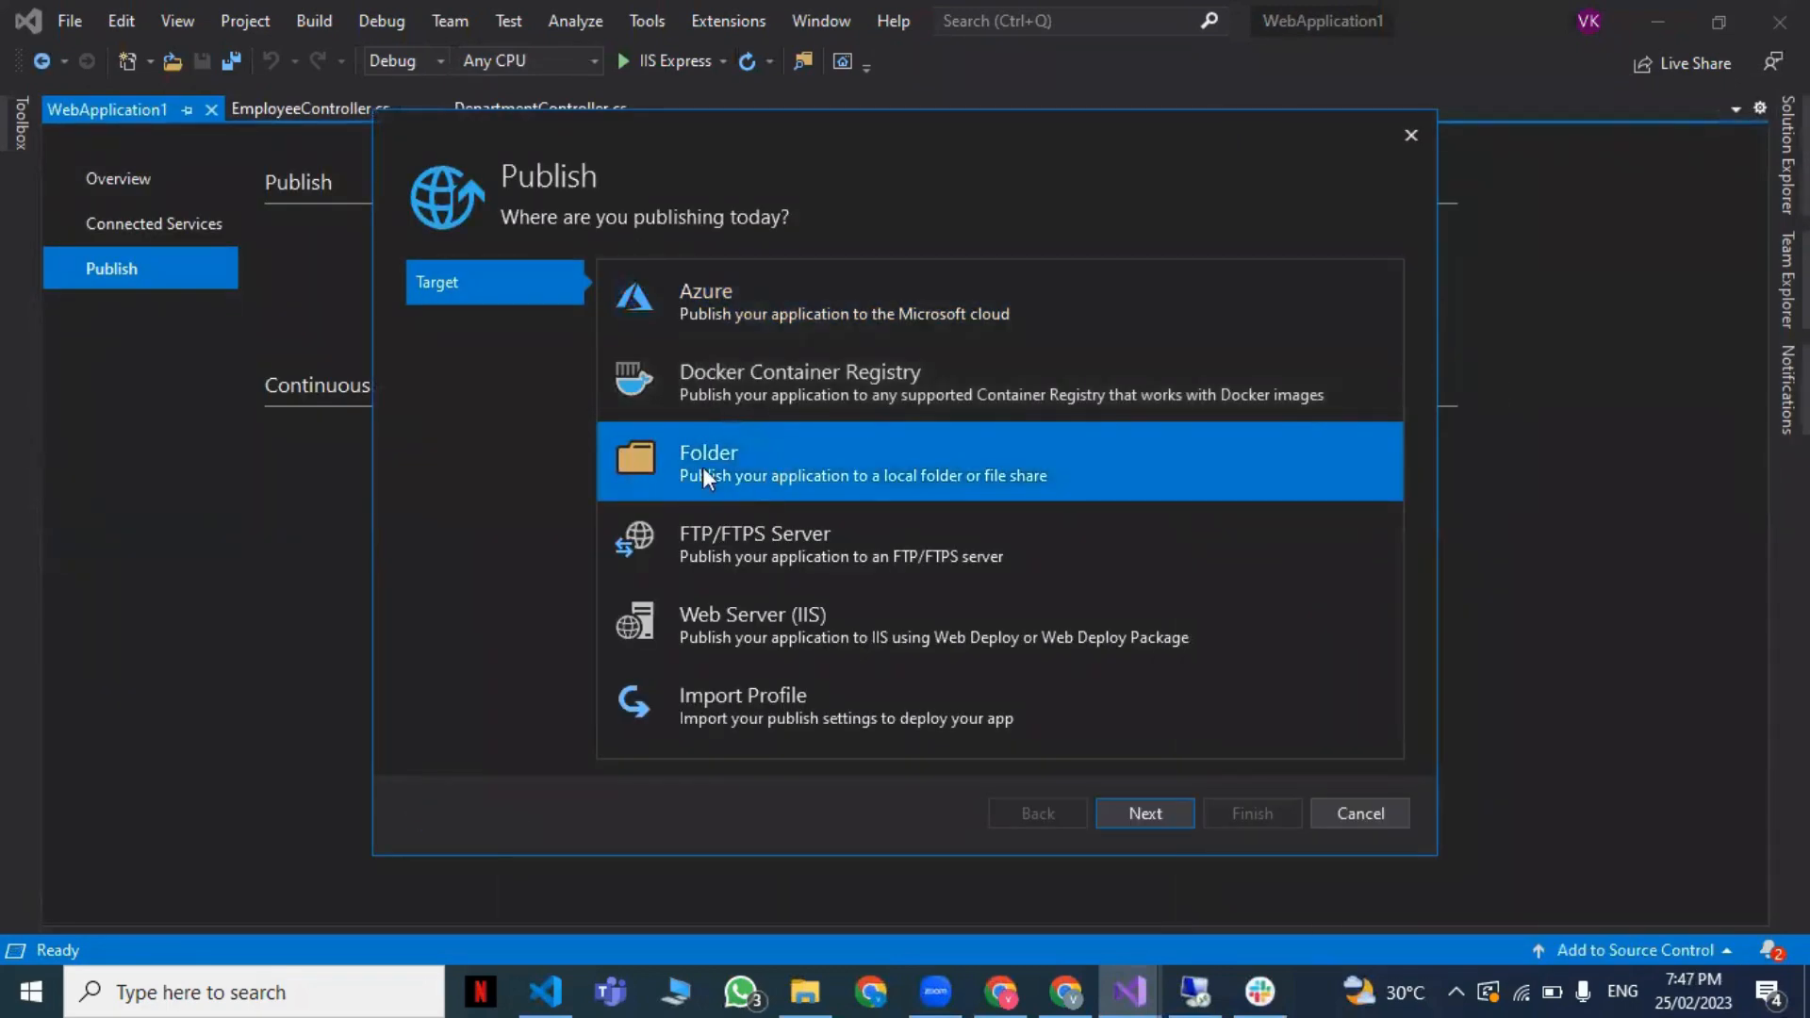
left_click(1160, 806)
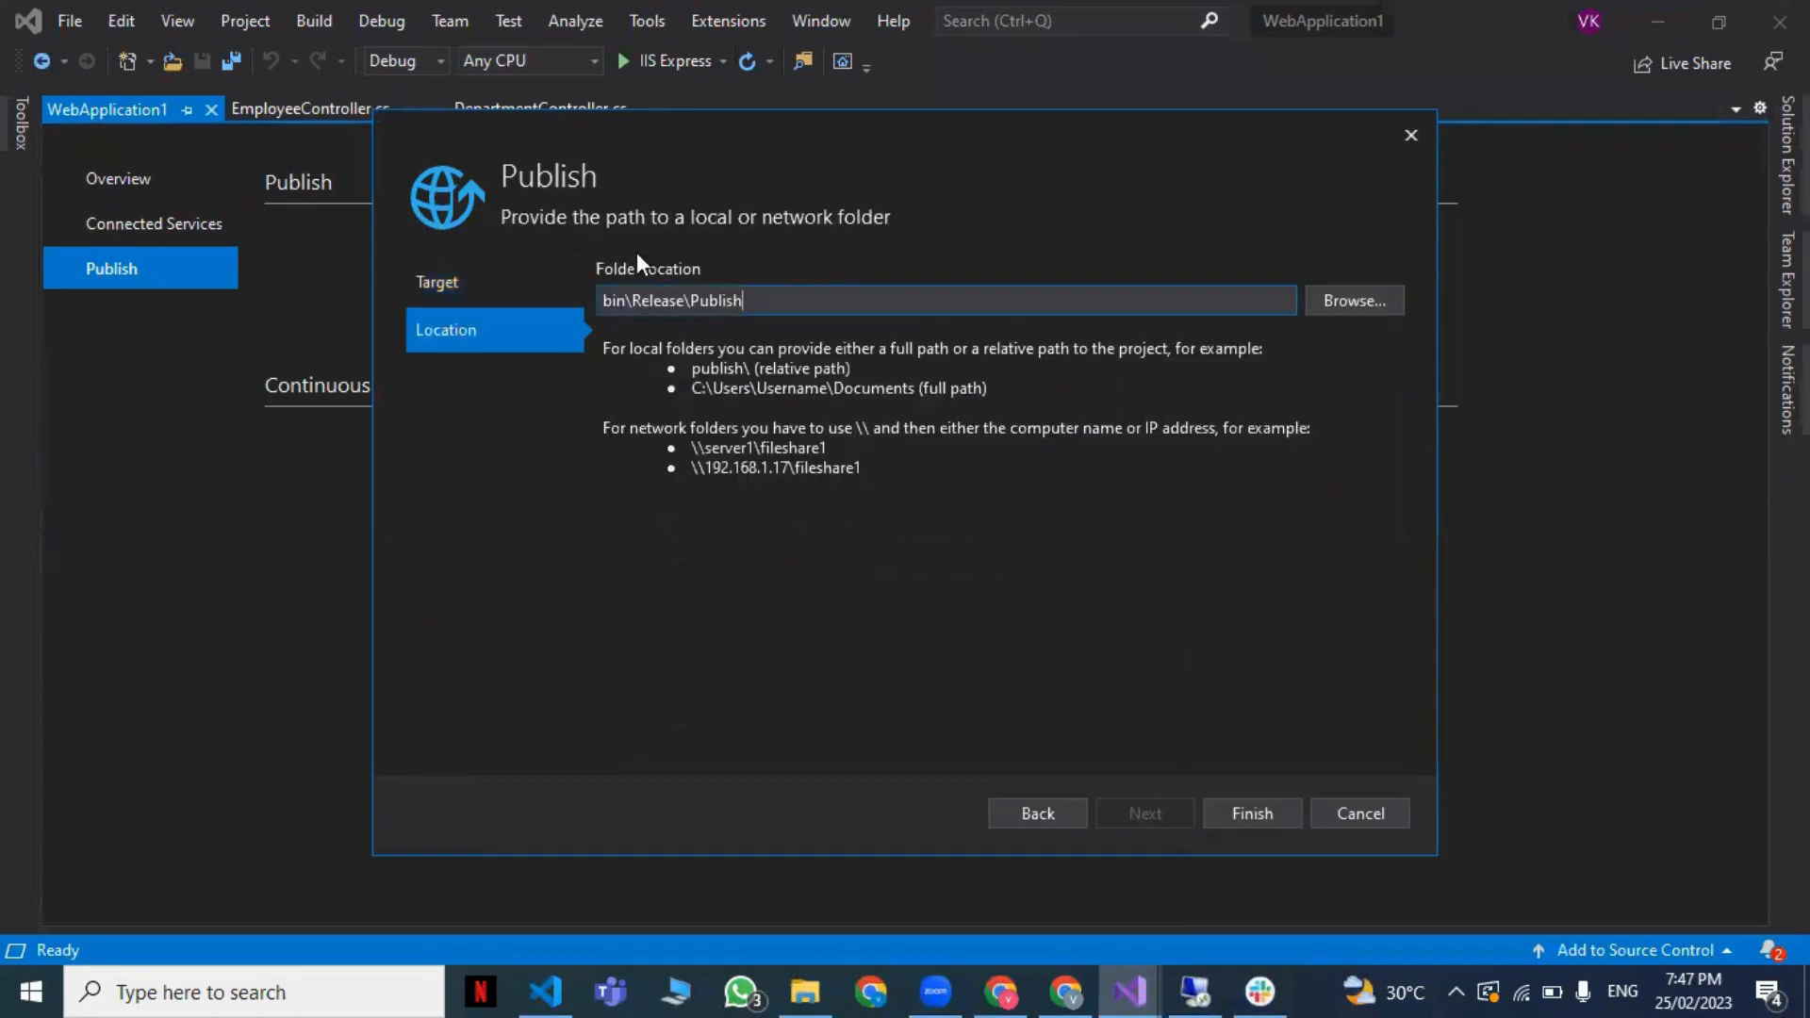
left_click(1205, 803)
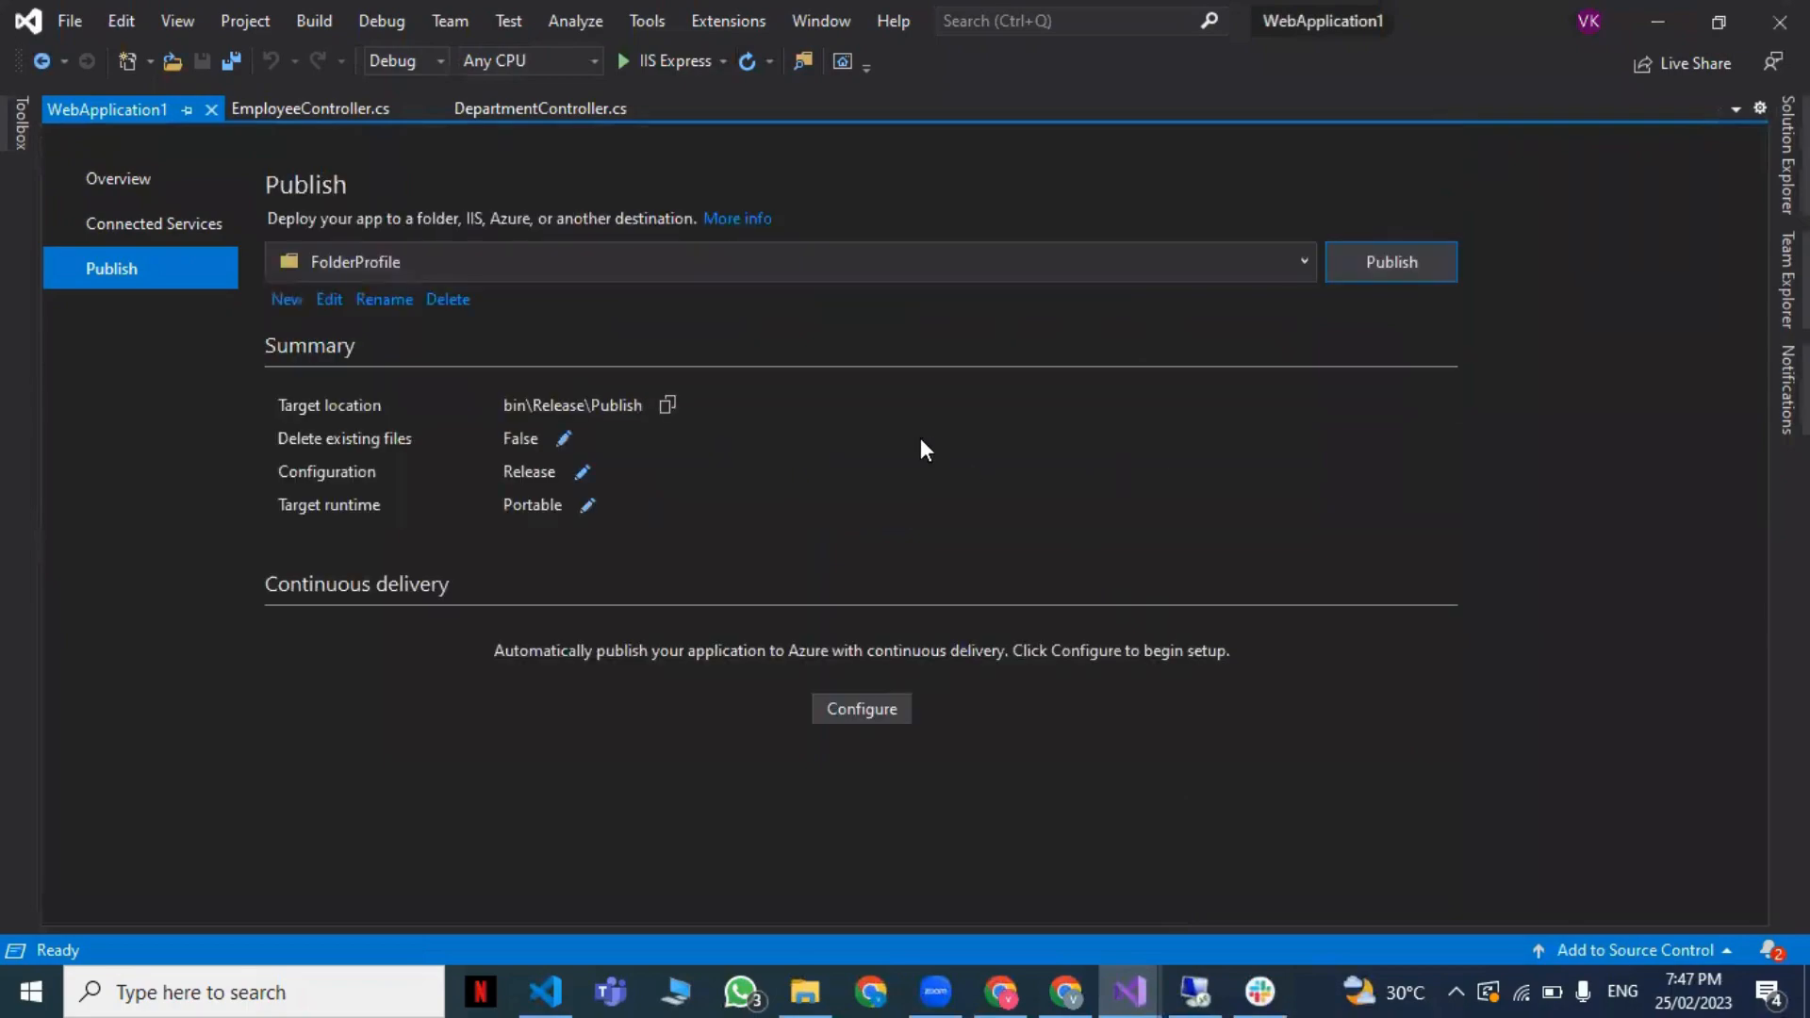
left_click(1410, 271)
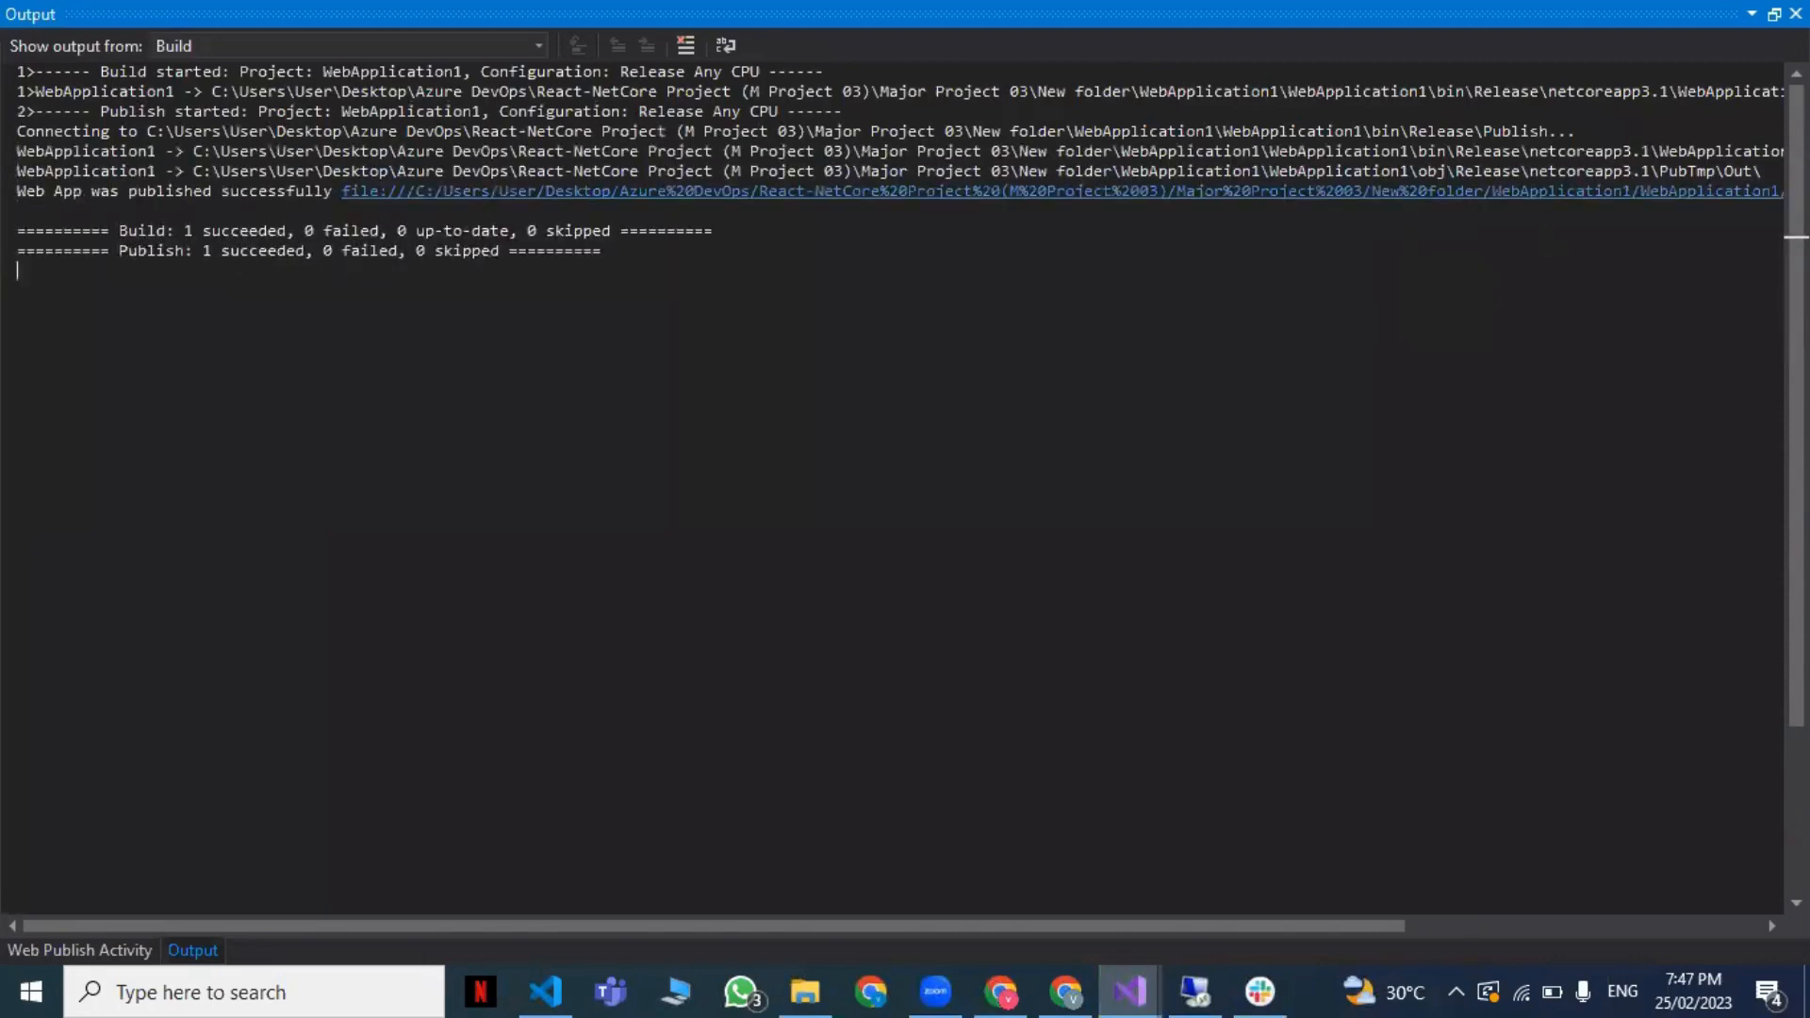
left_click(1773, 14)
left_click(1694, 156)
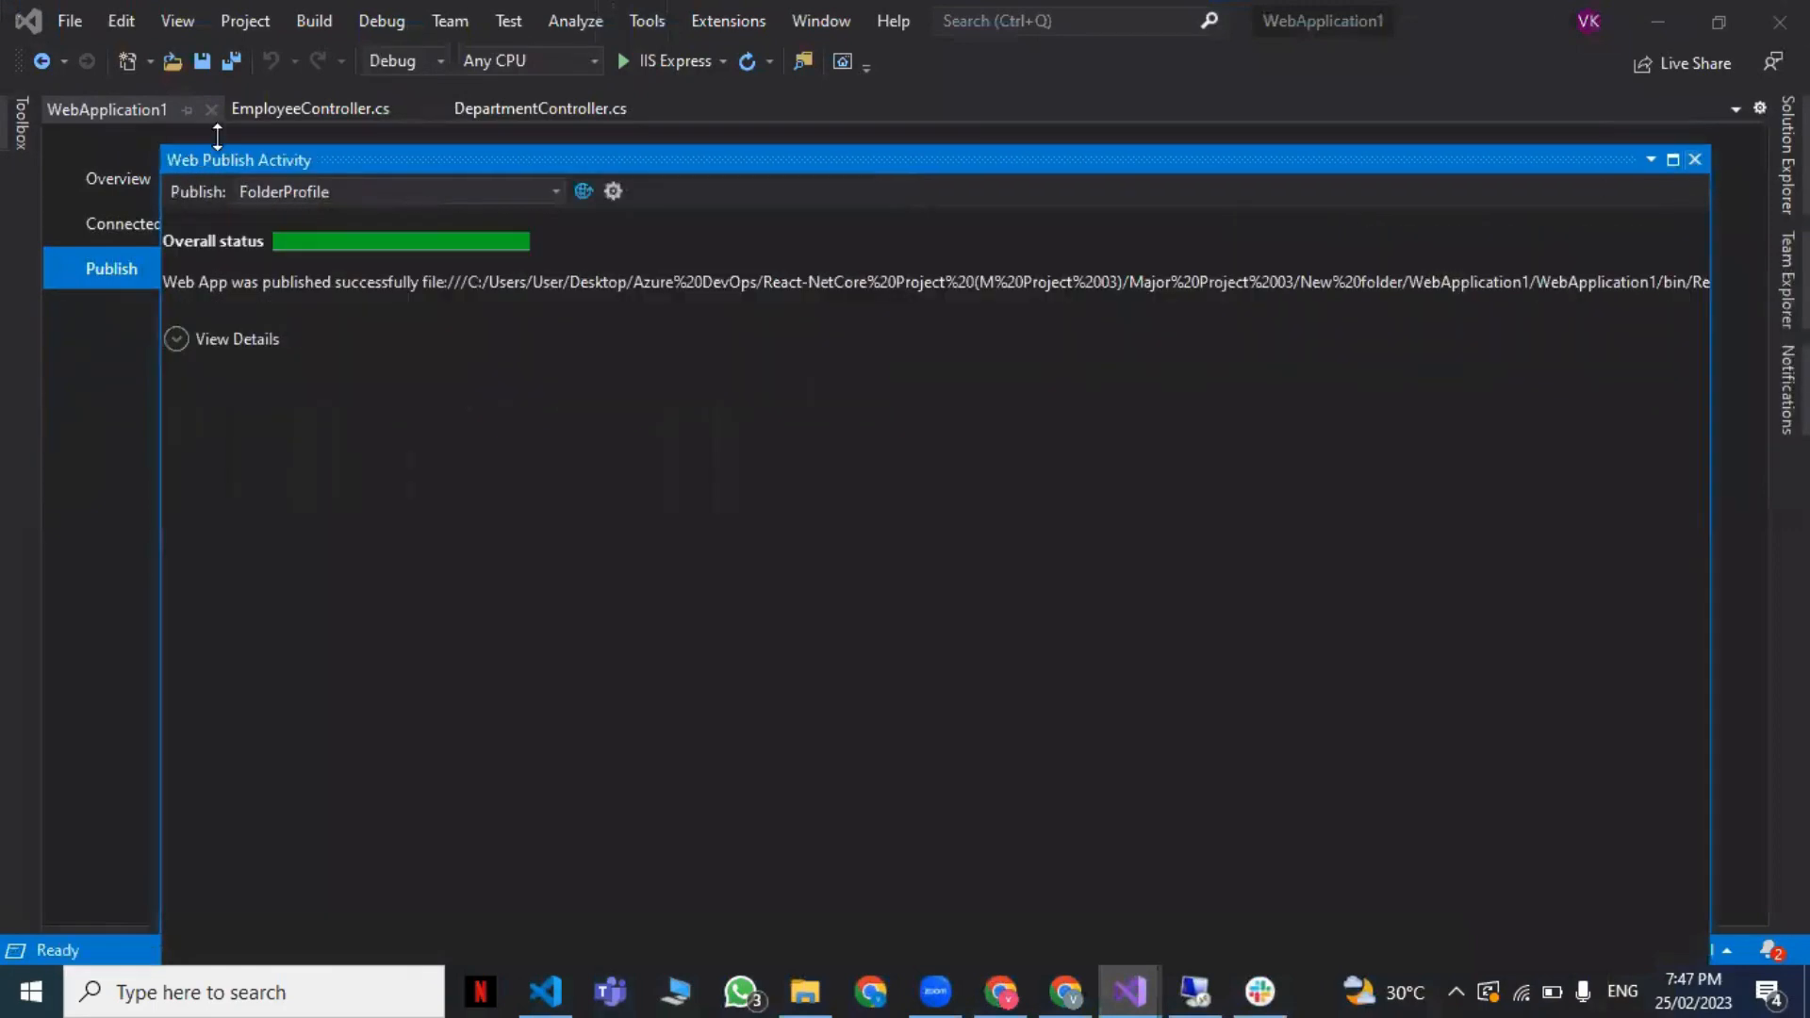
Step: Open EmployeeController.cs's containing folder in File Explorer and browse to WebApplication1's bin\Release\netcoreapp3.1\publish folder
left_click(262, 115)
right_click(262, 115)
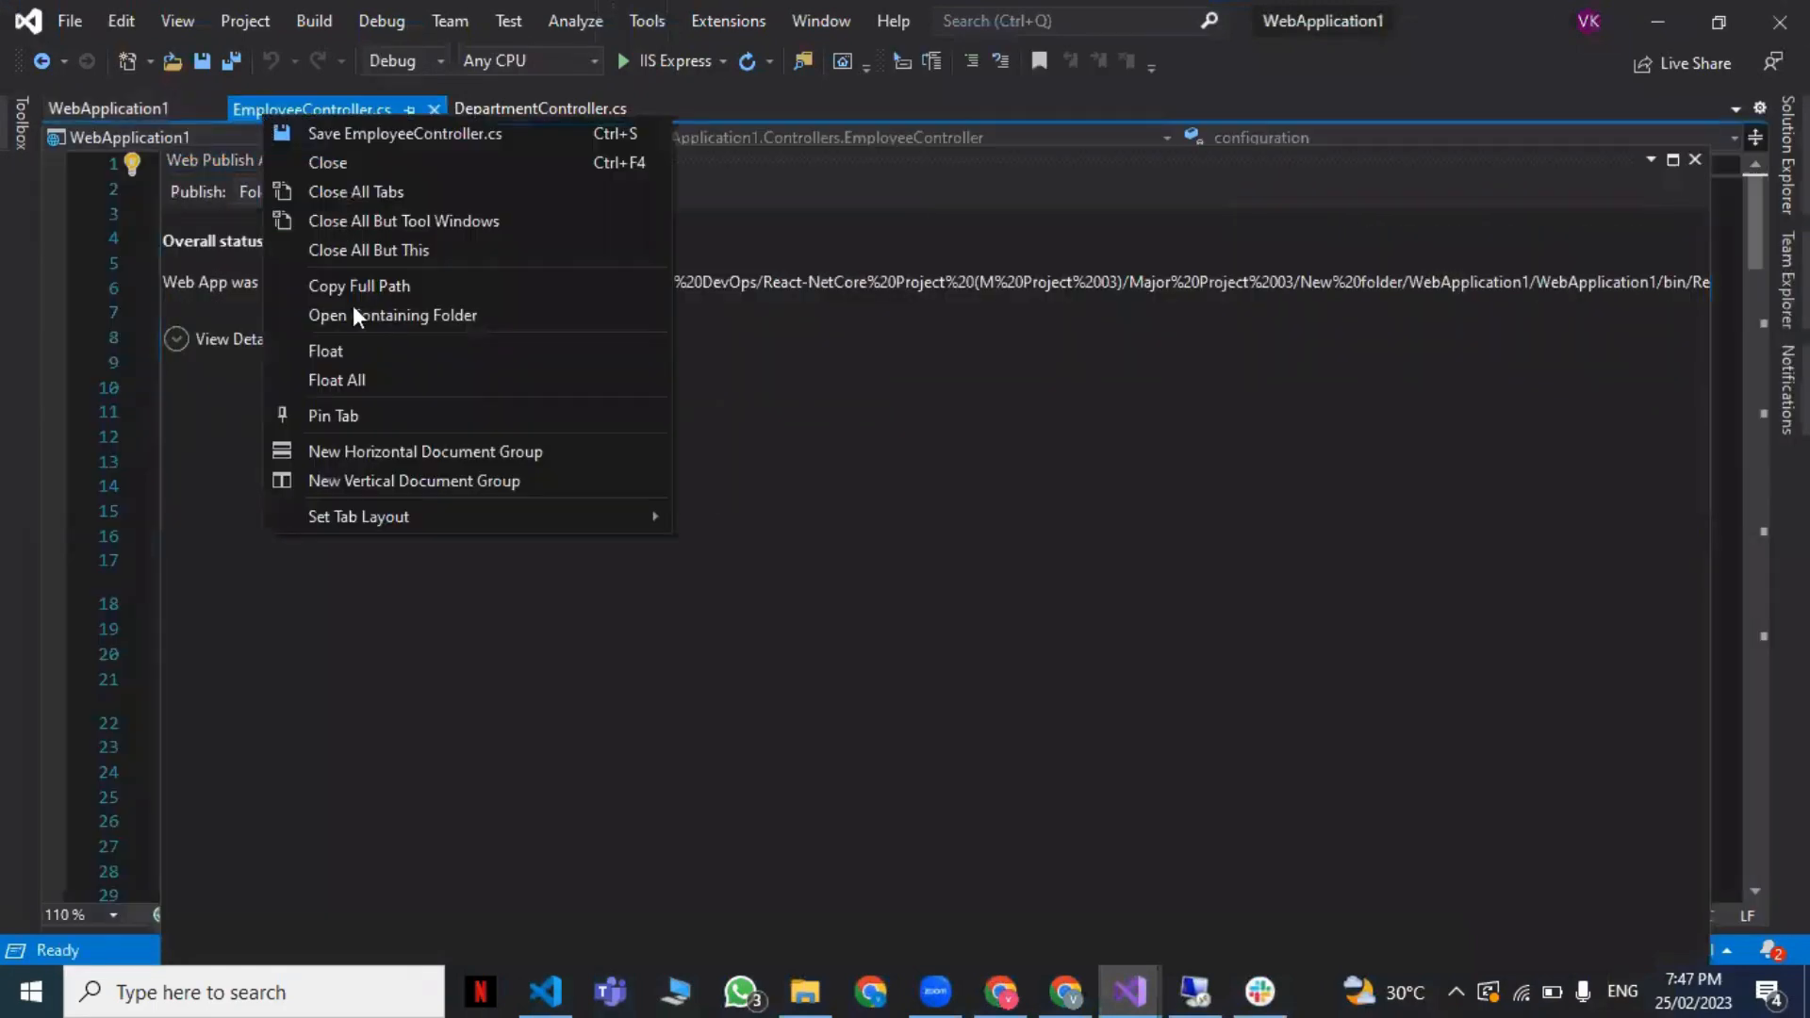
left_click(355, 319)
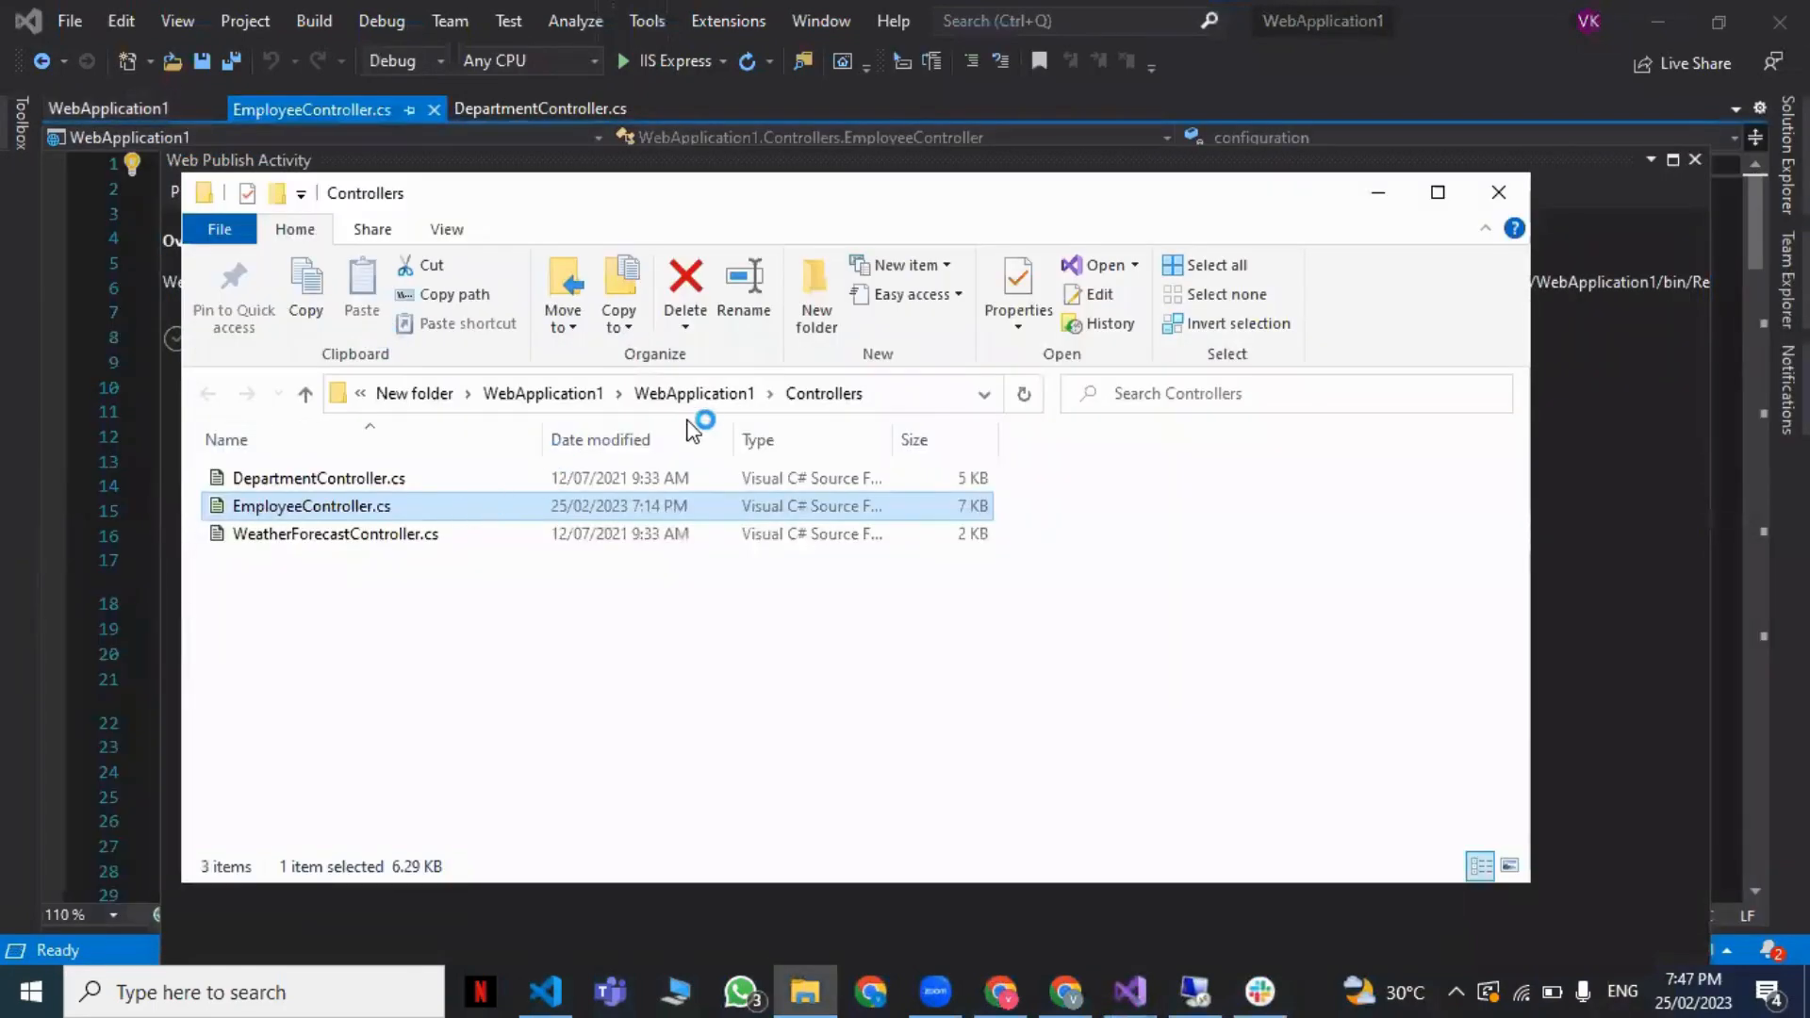
left_click(695, 393)
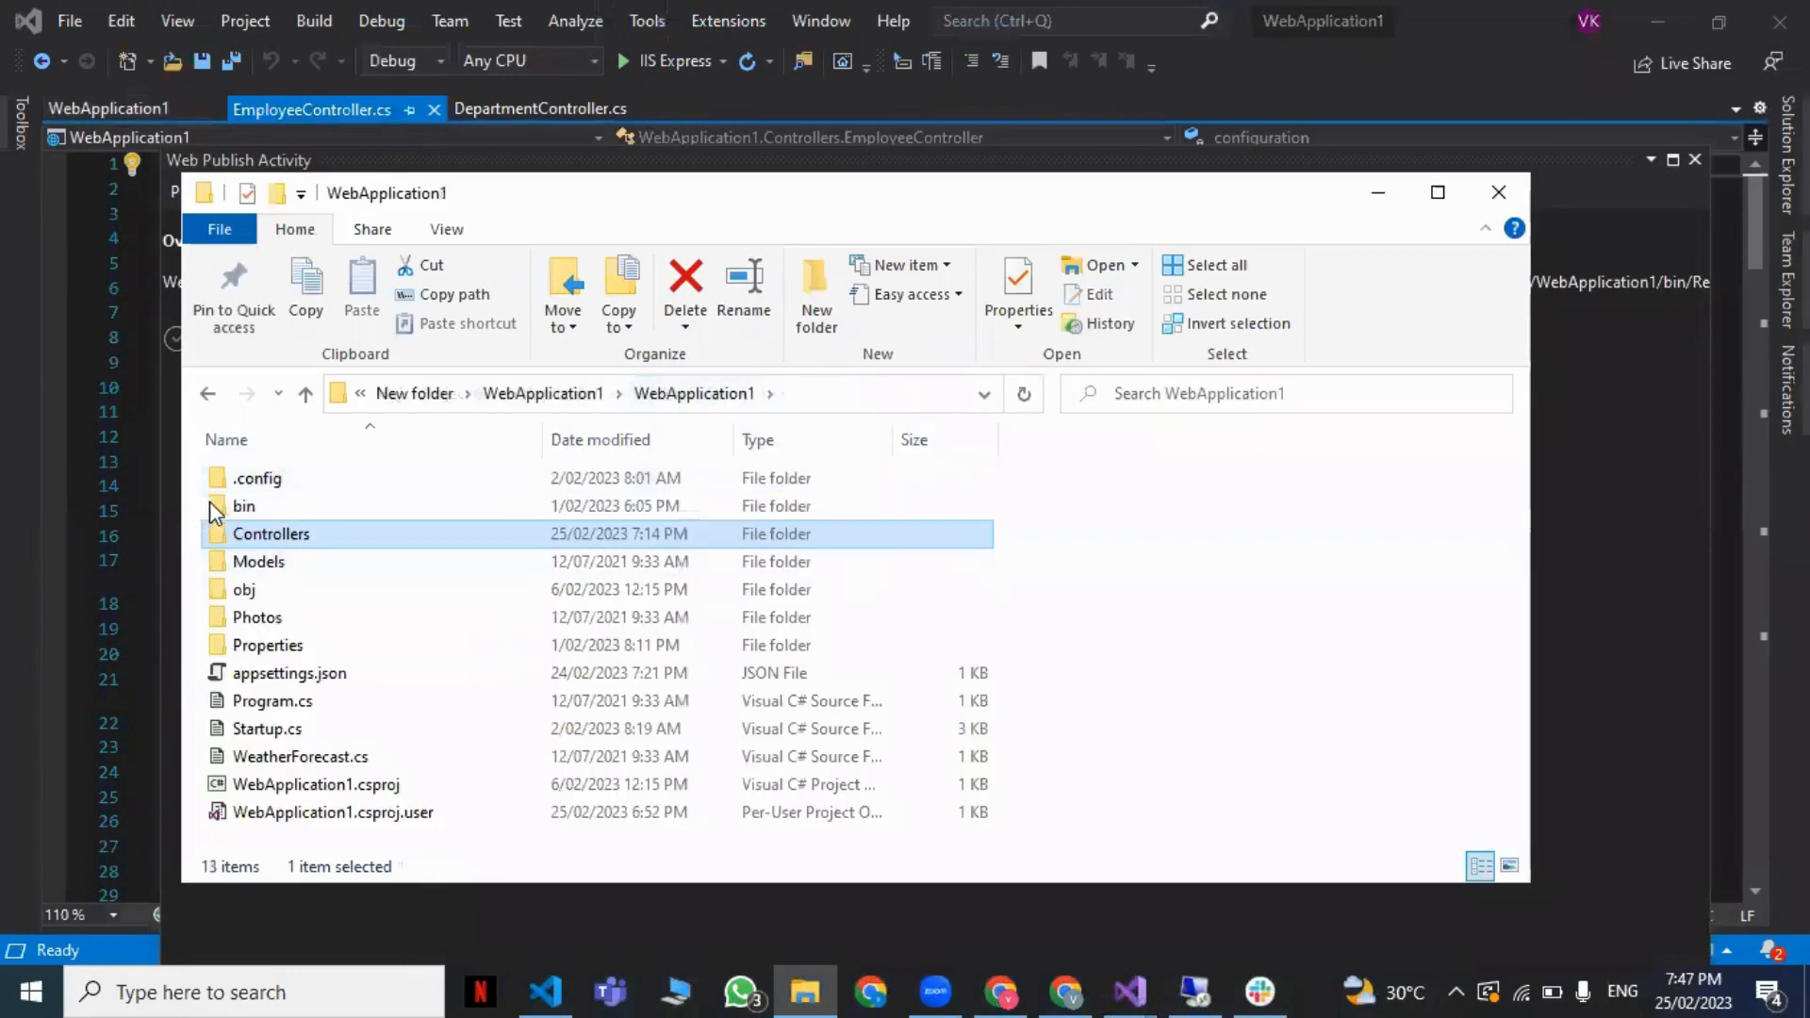
double_click(216, 509)
left_click(259, 514)
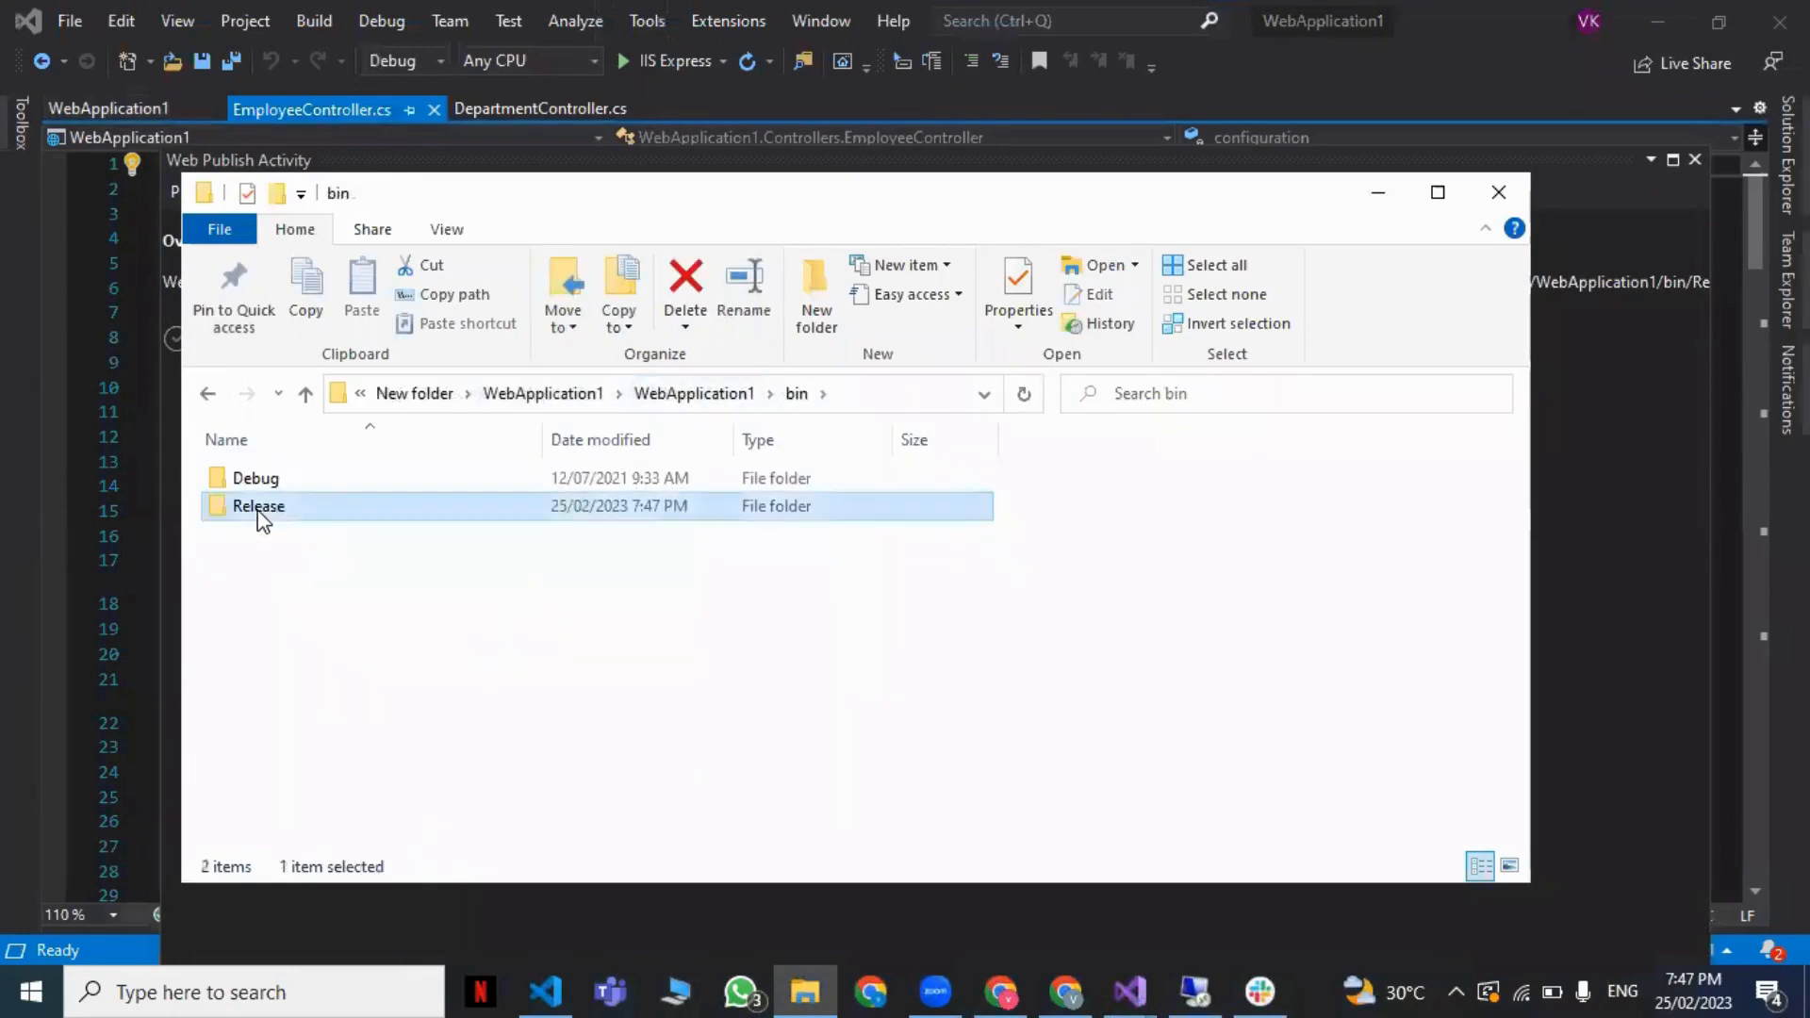
double_click(259, 507)
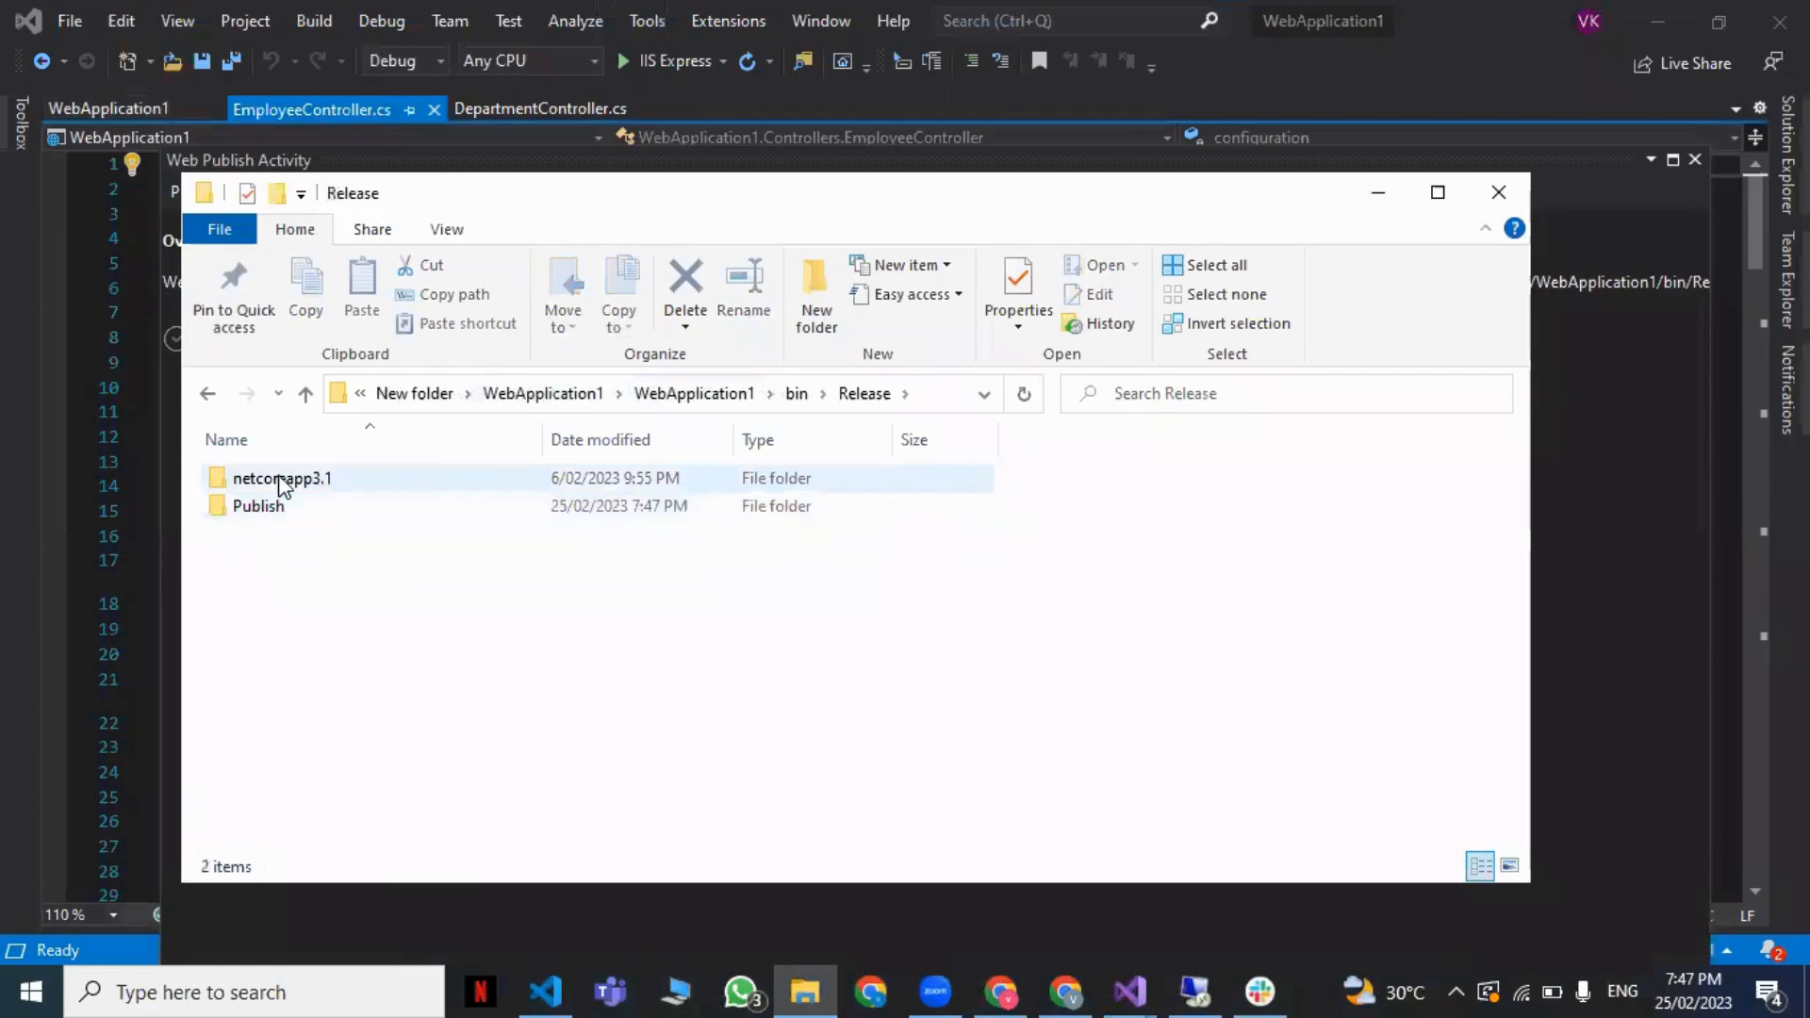
left_click(292, 480)
double_click(292, 481)
left_click(288, 509)
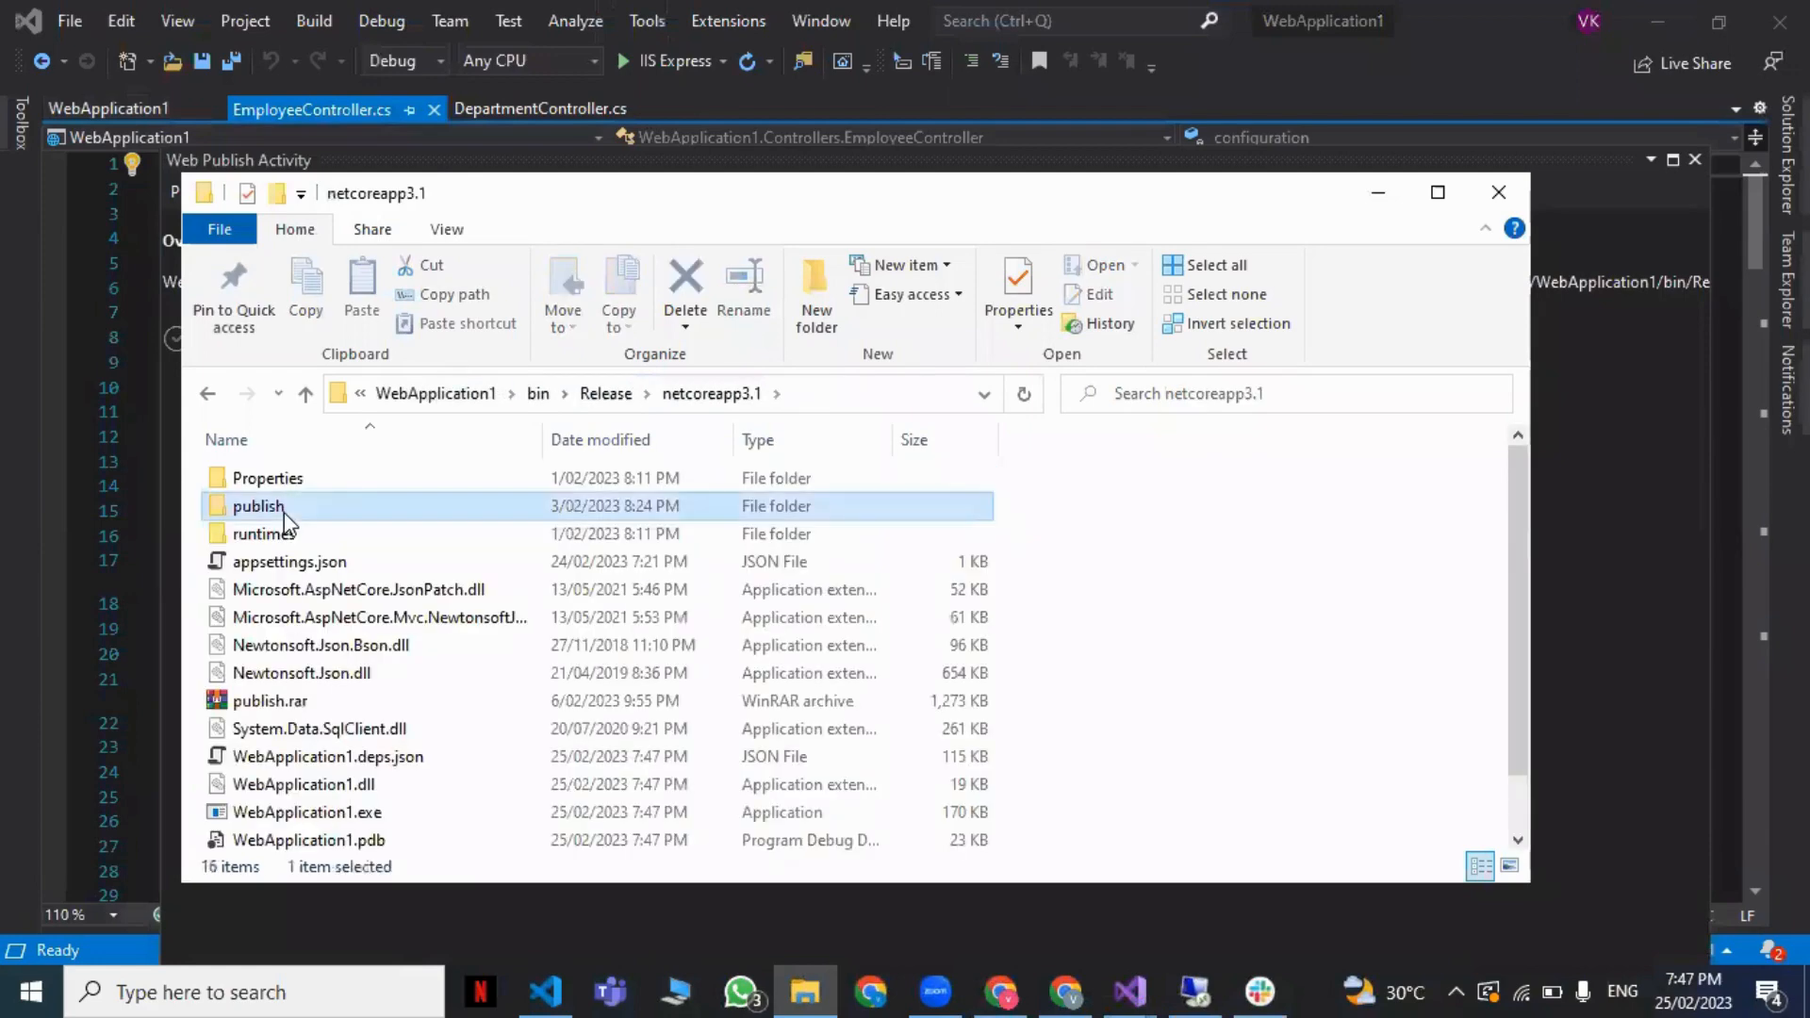
double_click(288, 509)
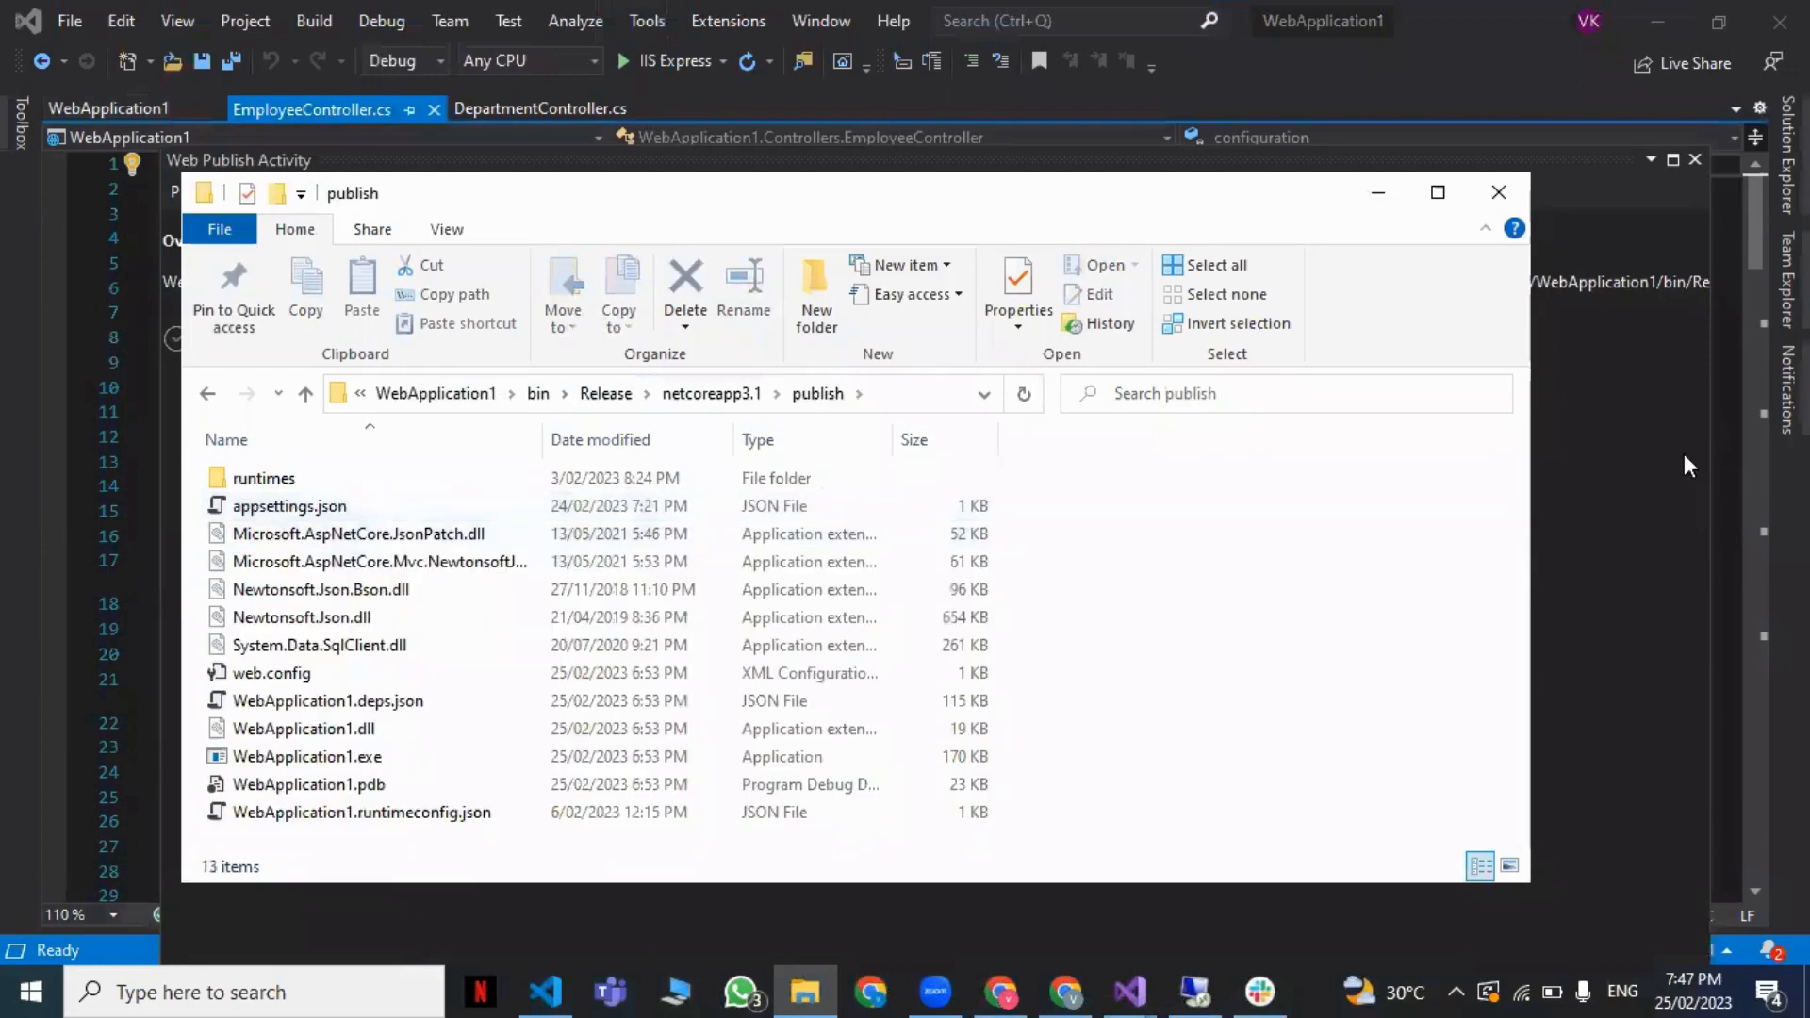
Step: Return to Visual Studio, close Web Publish Activity, and copy the target location from WebApplication1's publish page
left_click(1684, 454)
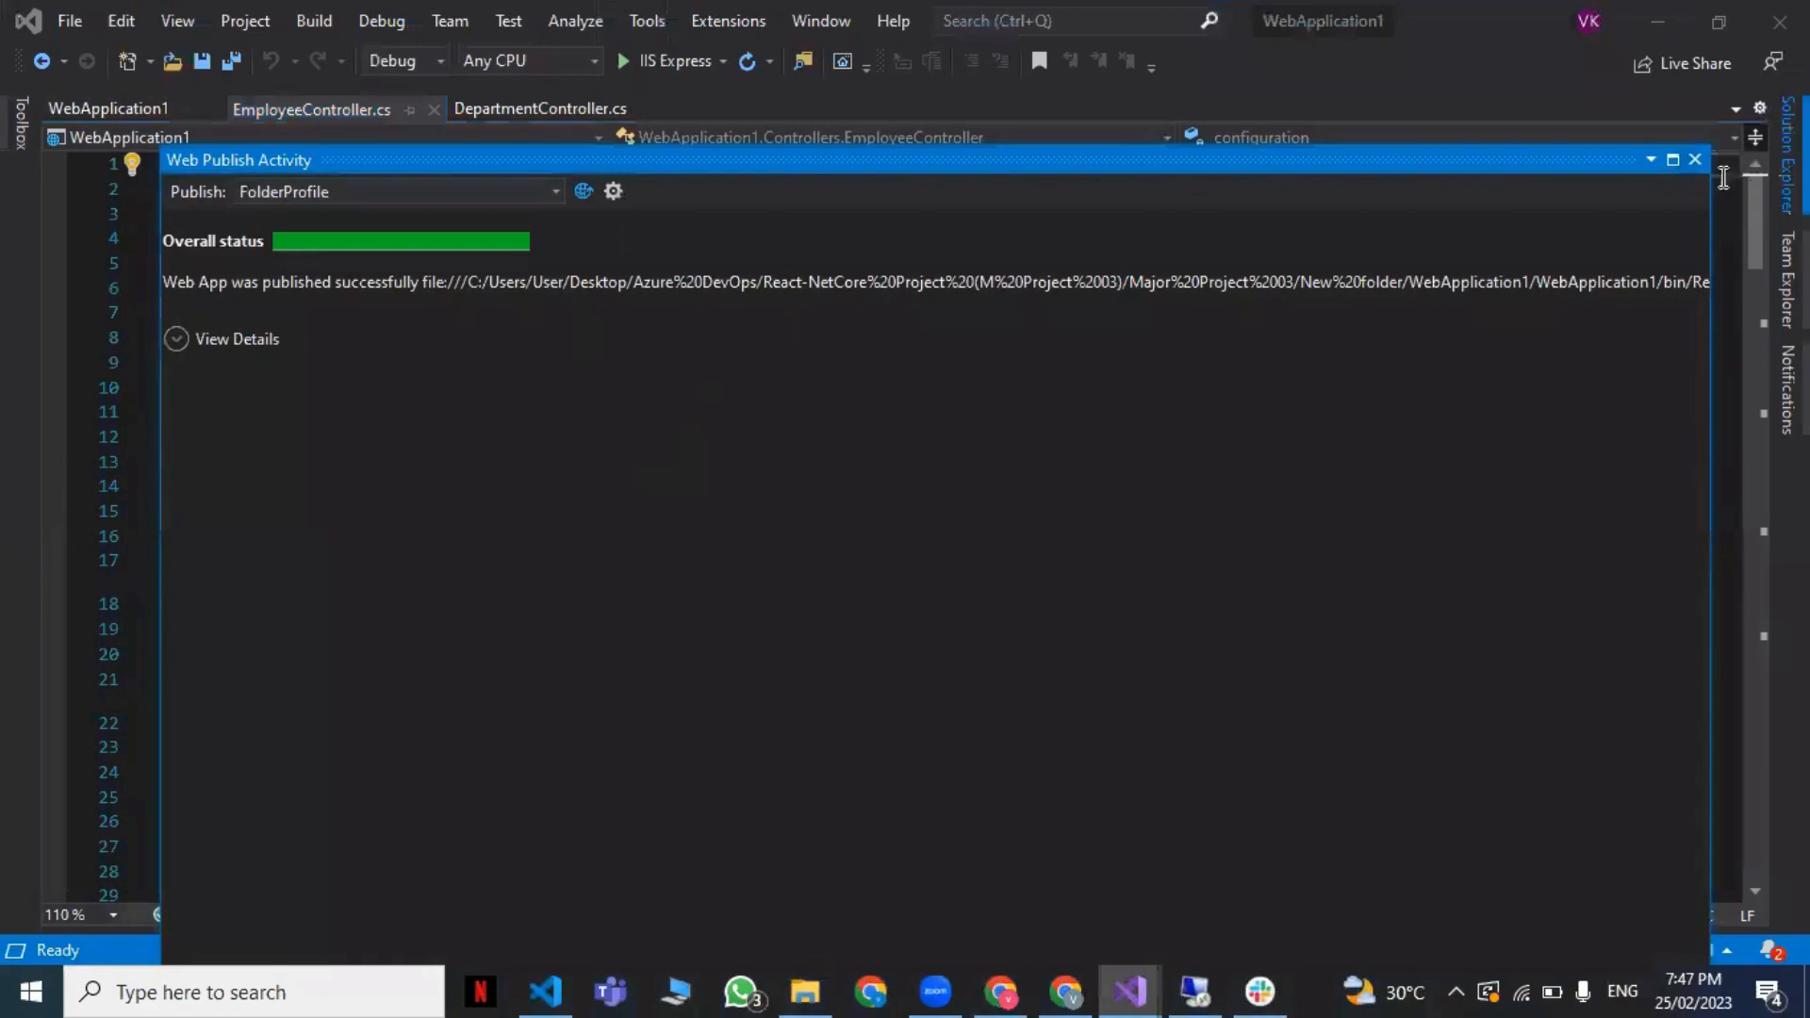
left_click(1695, 160)
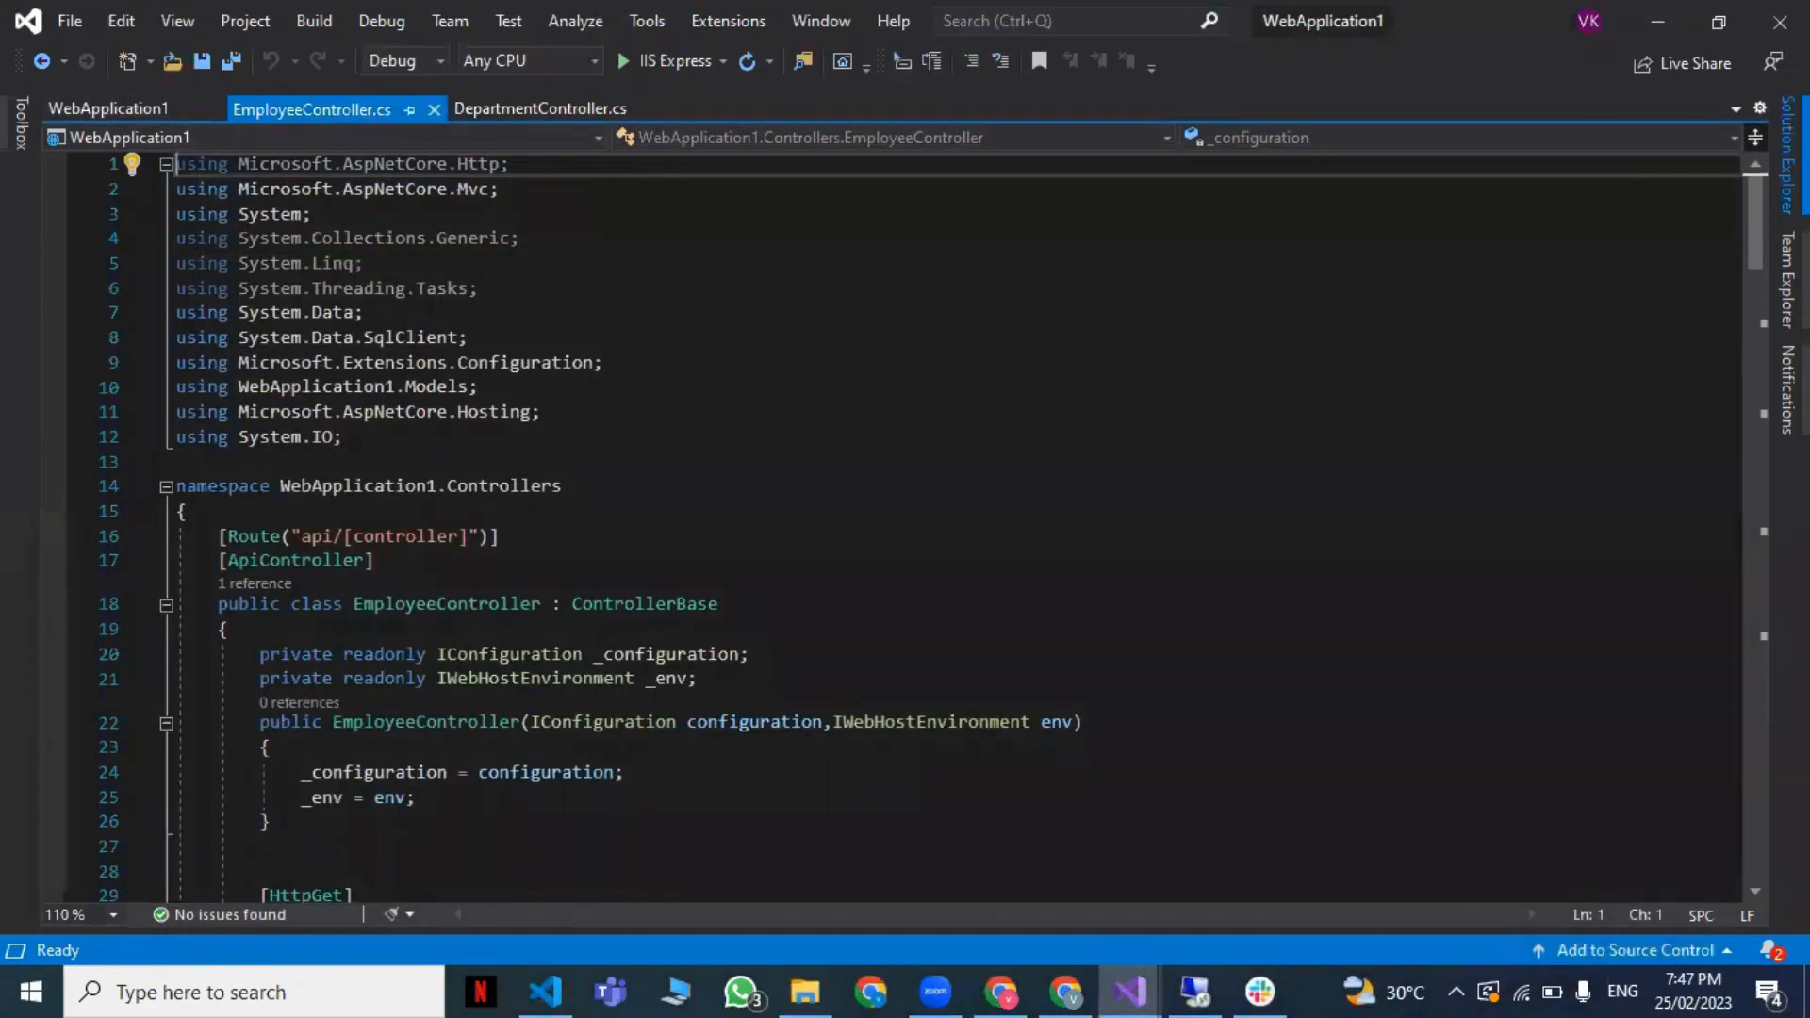
left_click(1786, 156)
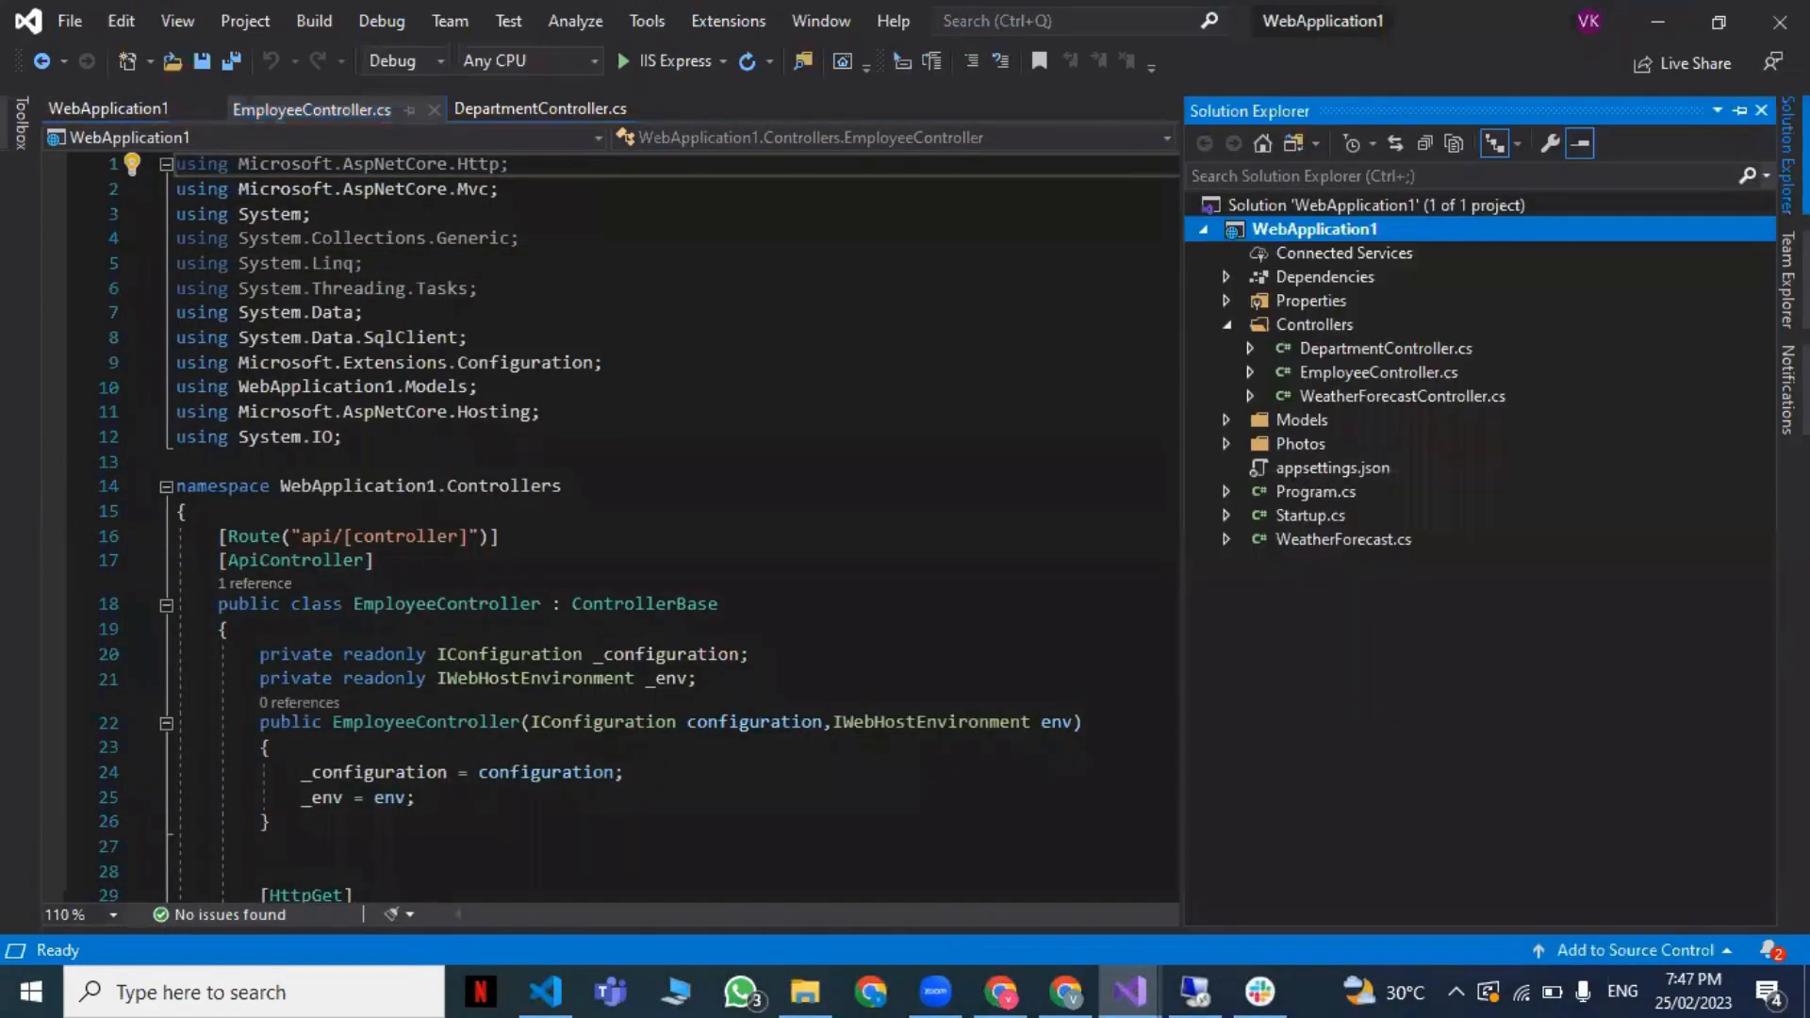
right_click(1297, 234)
left_click(1344, 257)
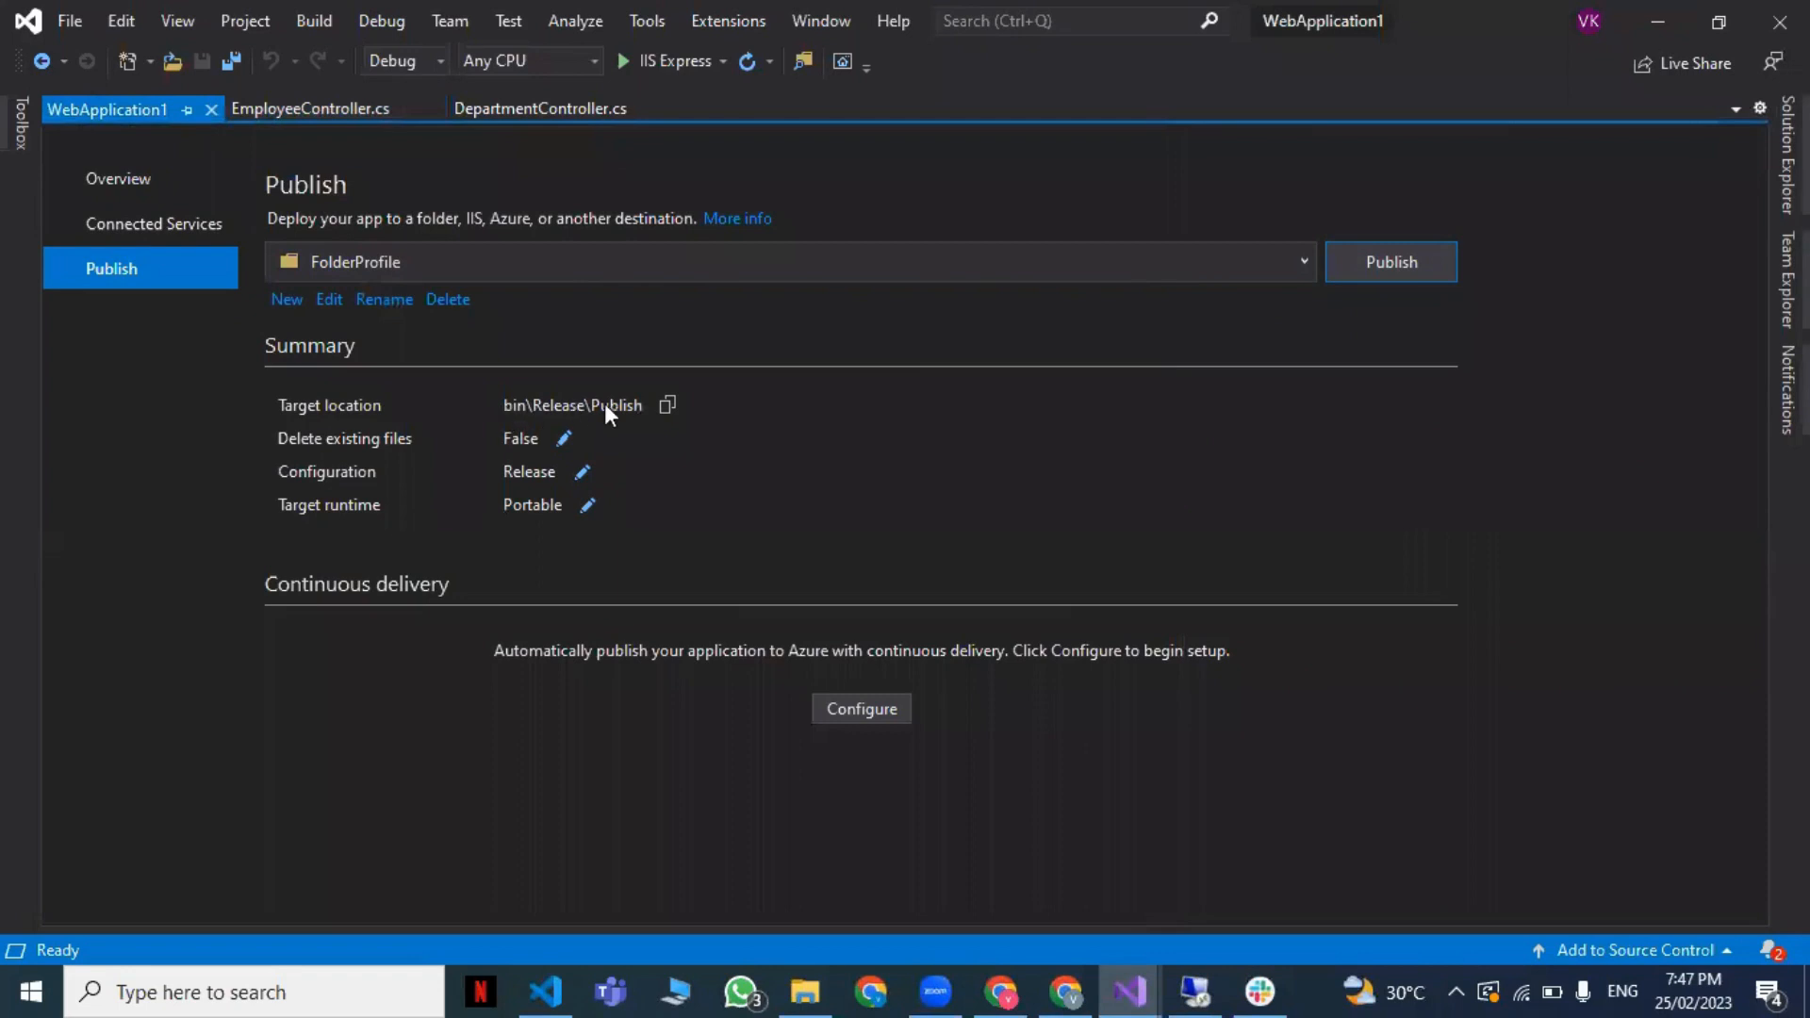
left_click(664, 405)
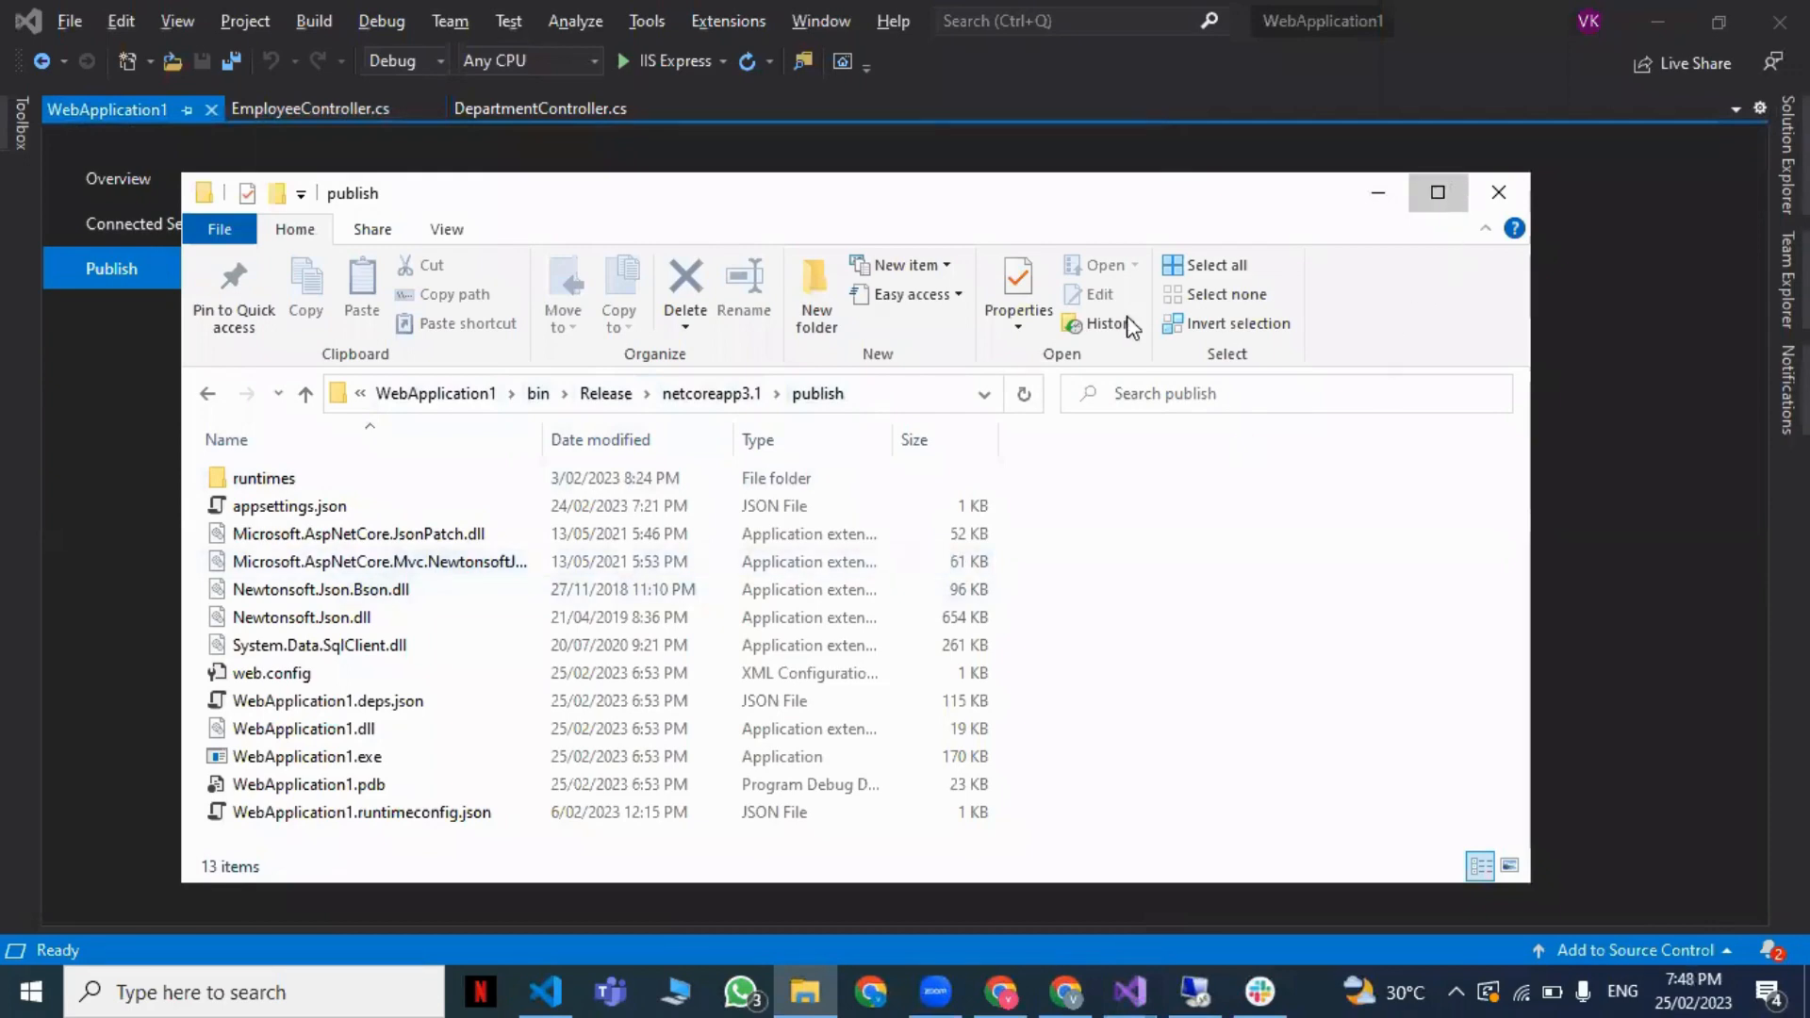
Step: Maximize the publish folder's File Explorer window and copy all of its files and folders
left_click(1452, 195)
left_click(149, 624)
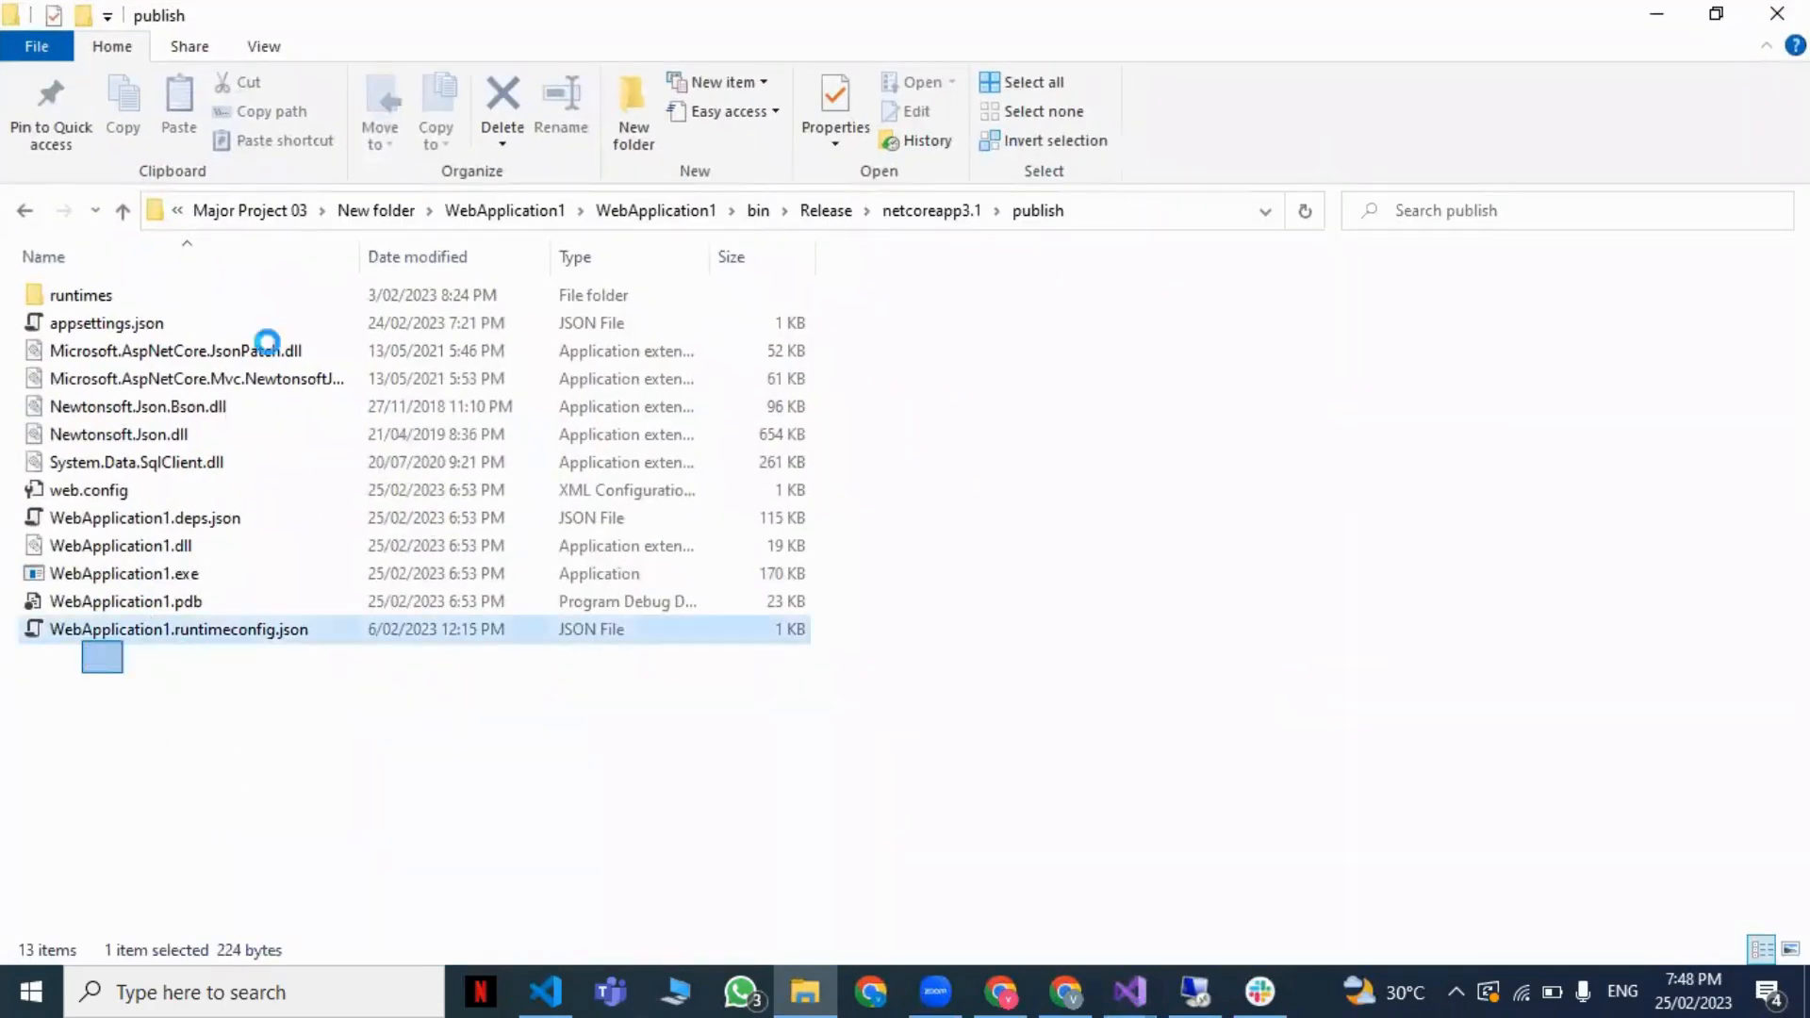
key("ctrl+a")
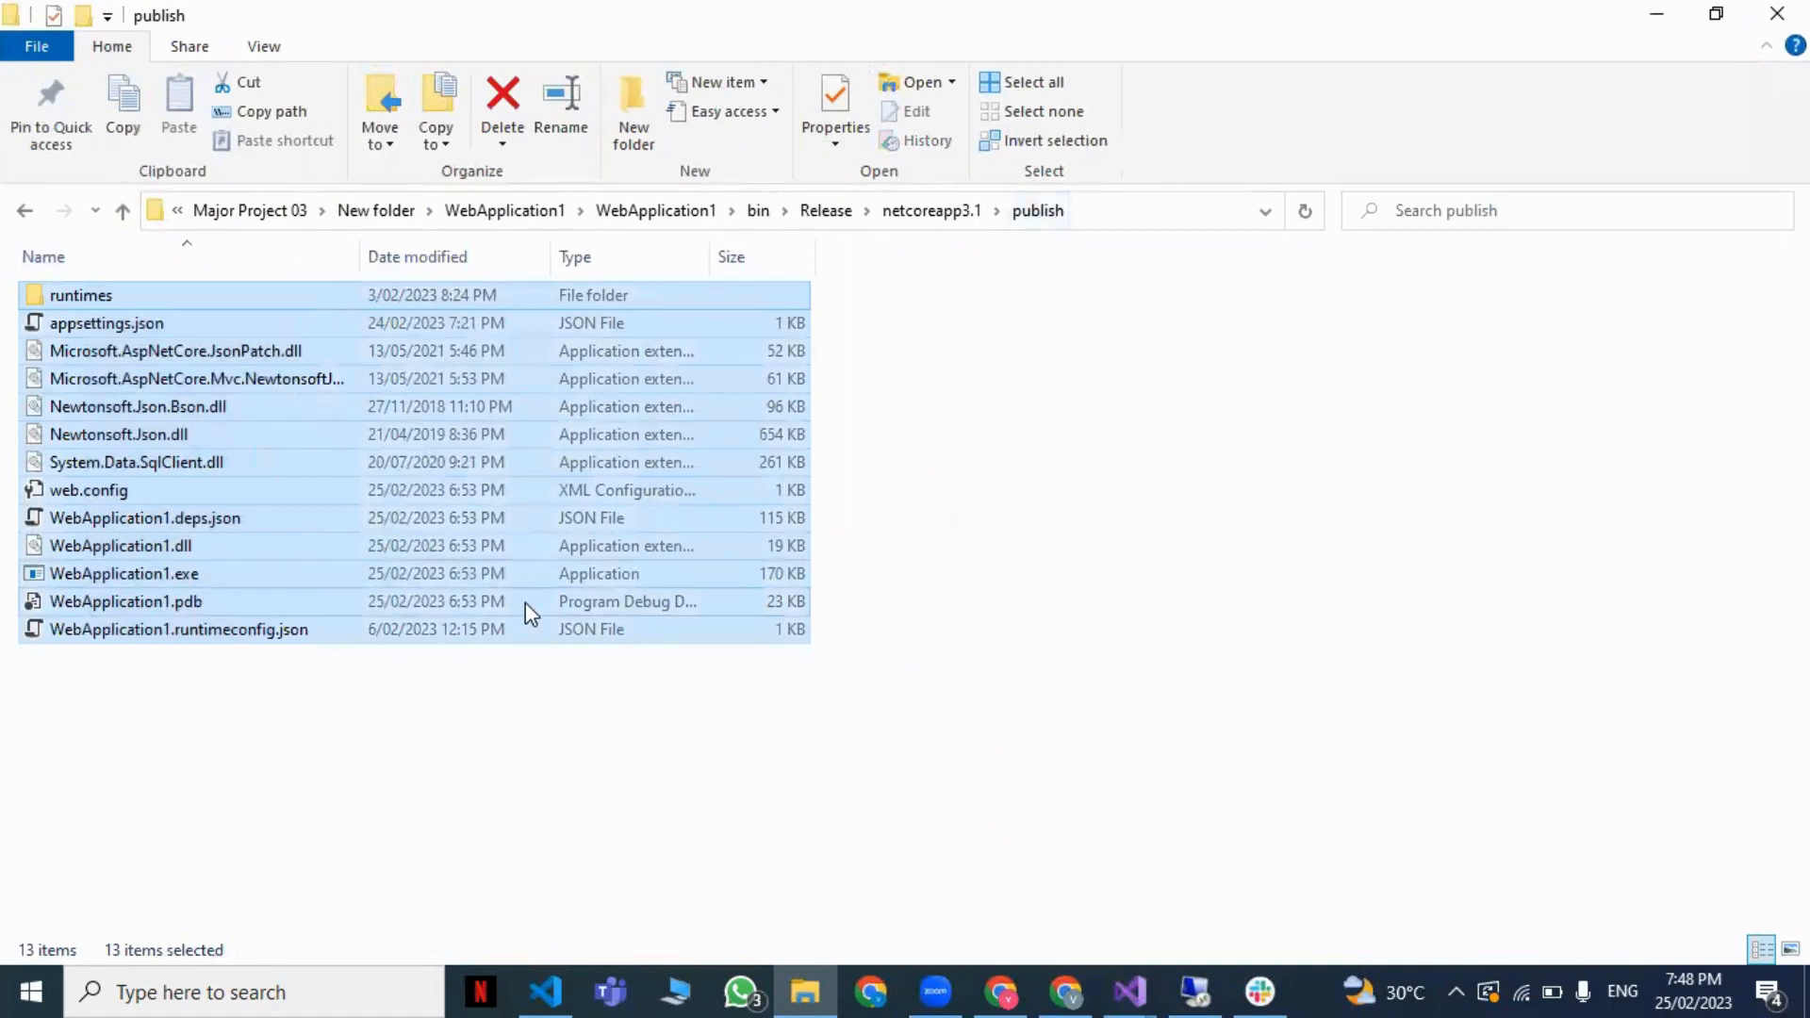
key("ctrl+c")
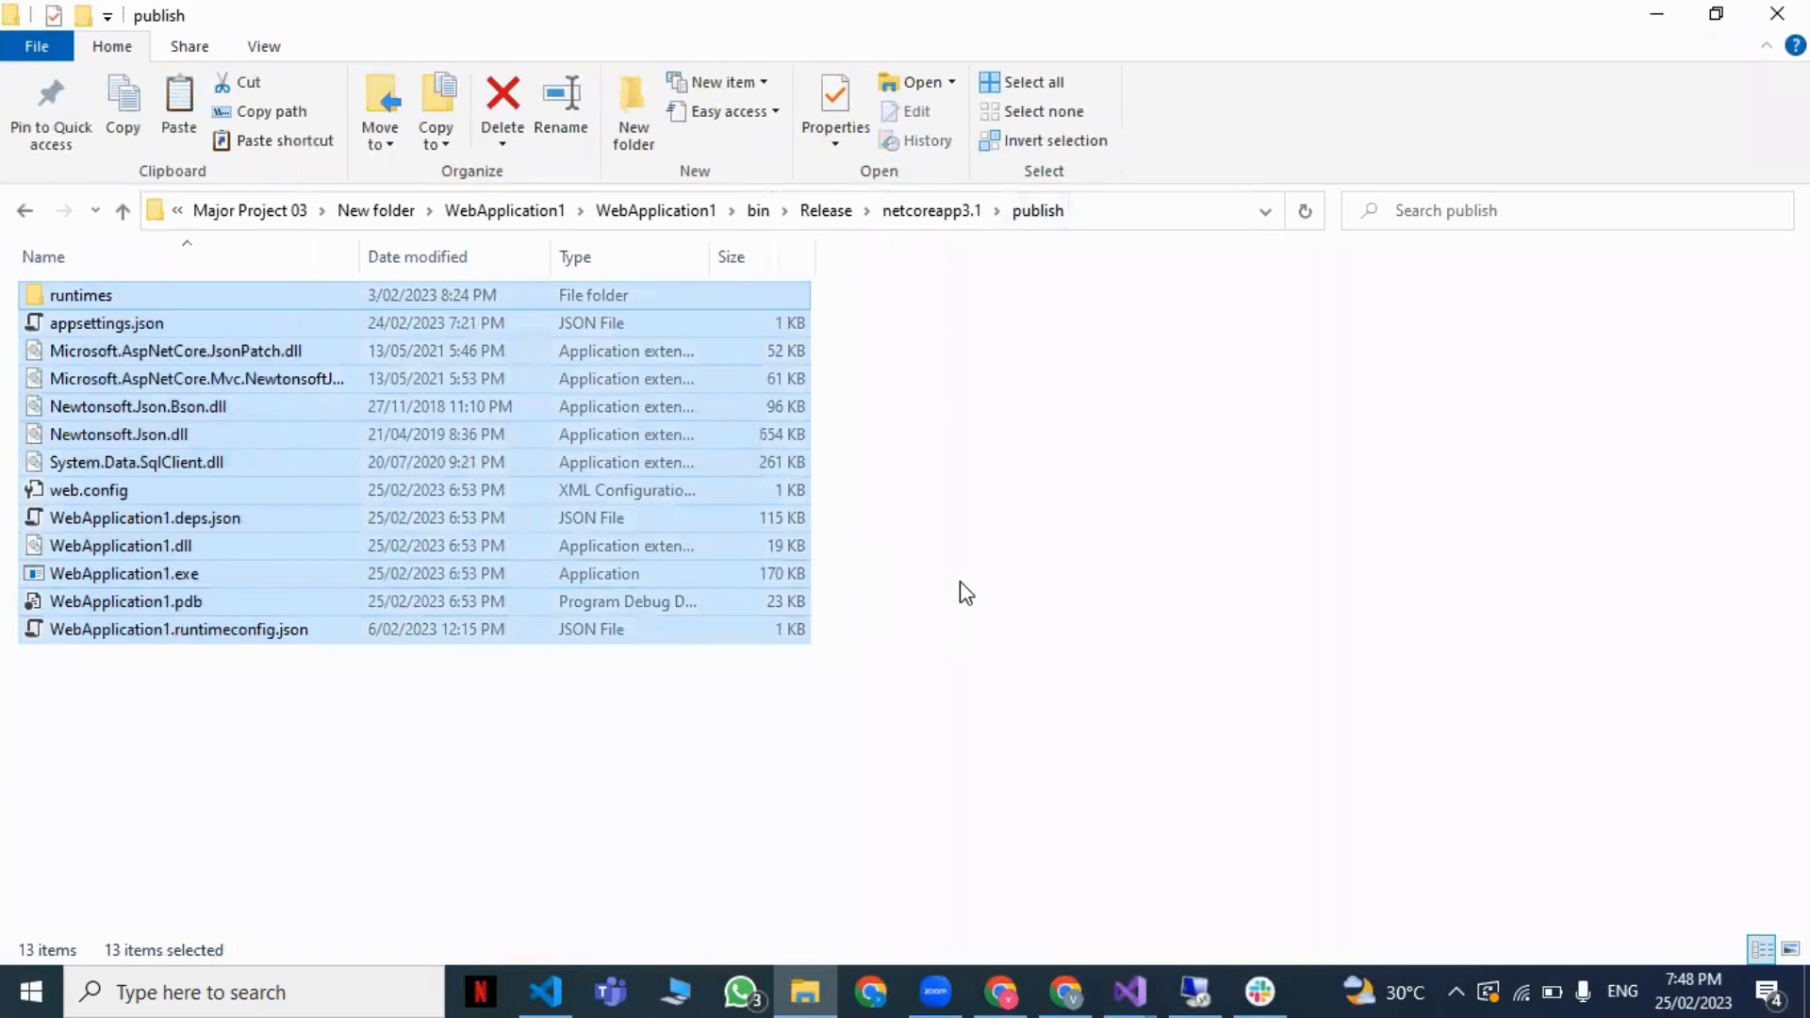
Step: Switch to the remote desktop session of VM1 and close the Add Roles and Features Wizard and Server Manager
left_click(966, 592)
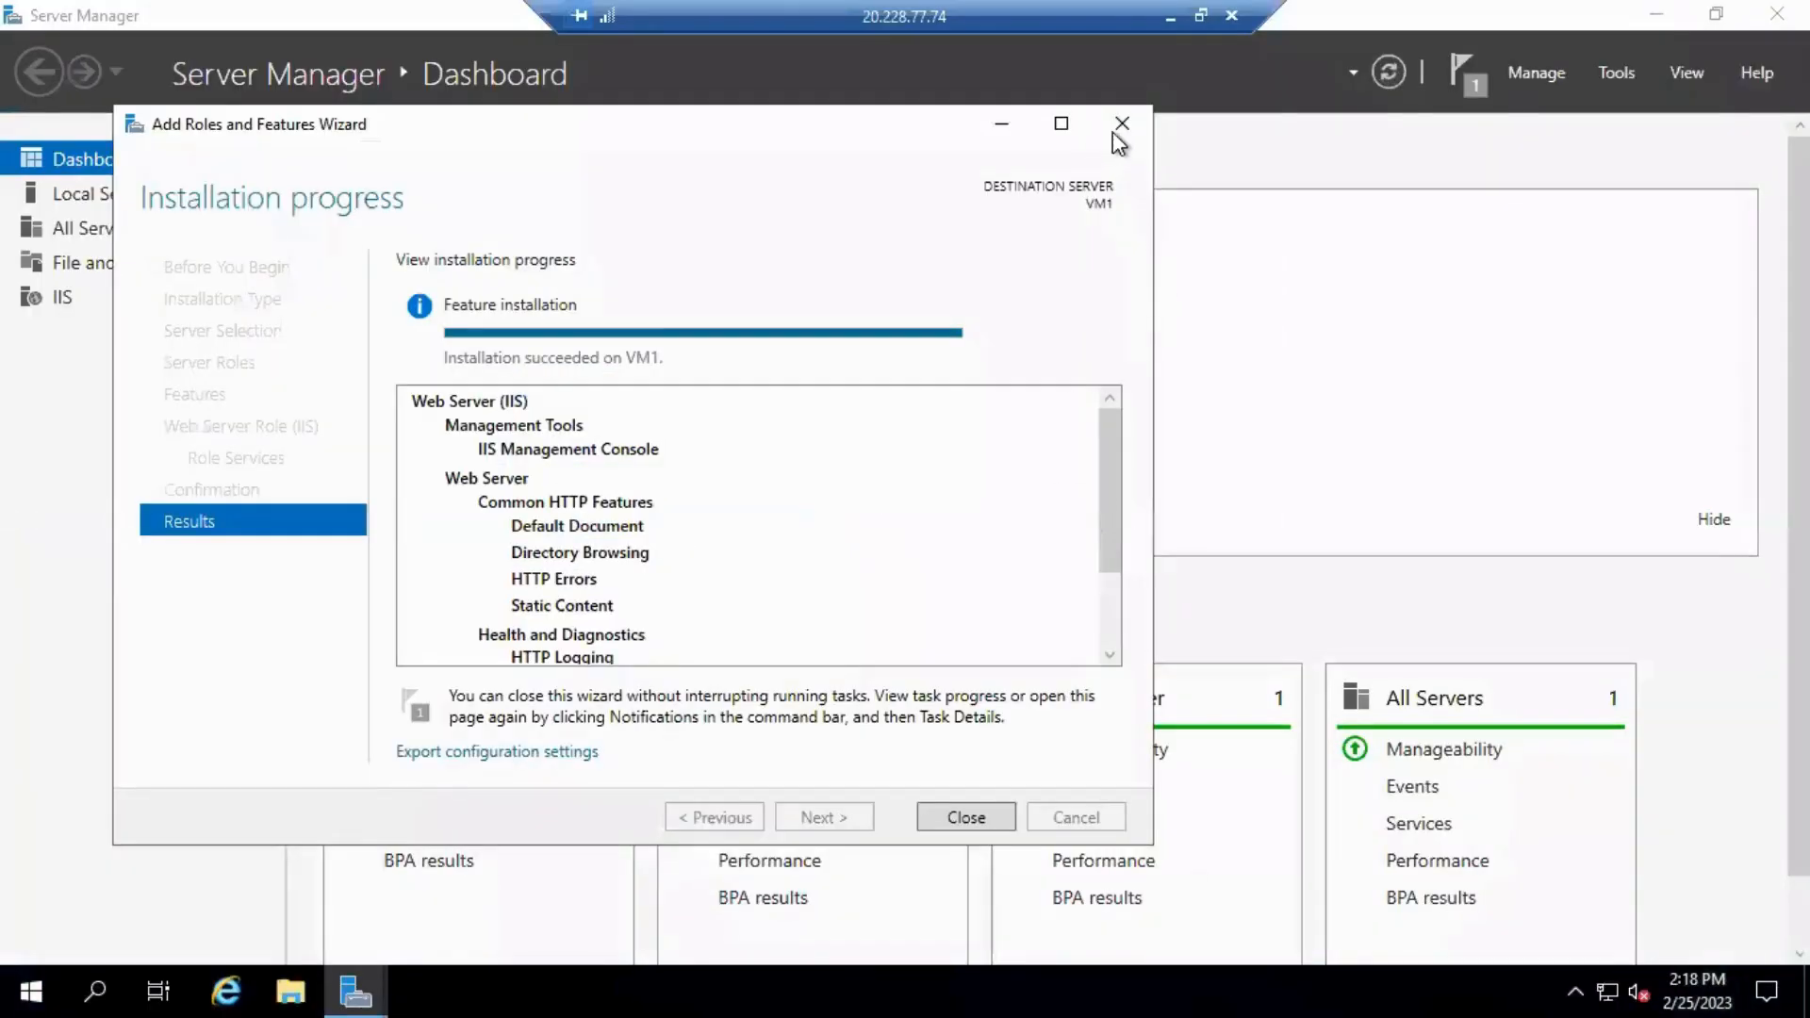
left_click(1122, 123)
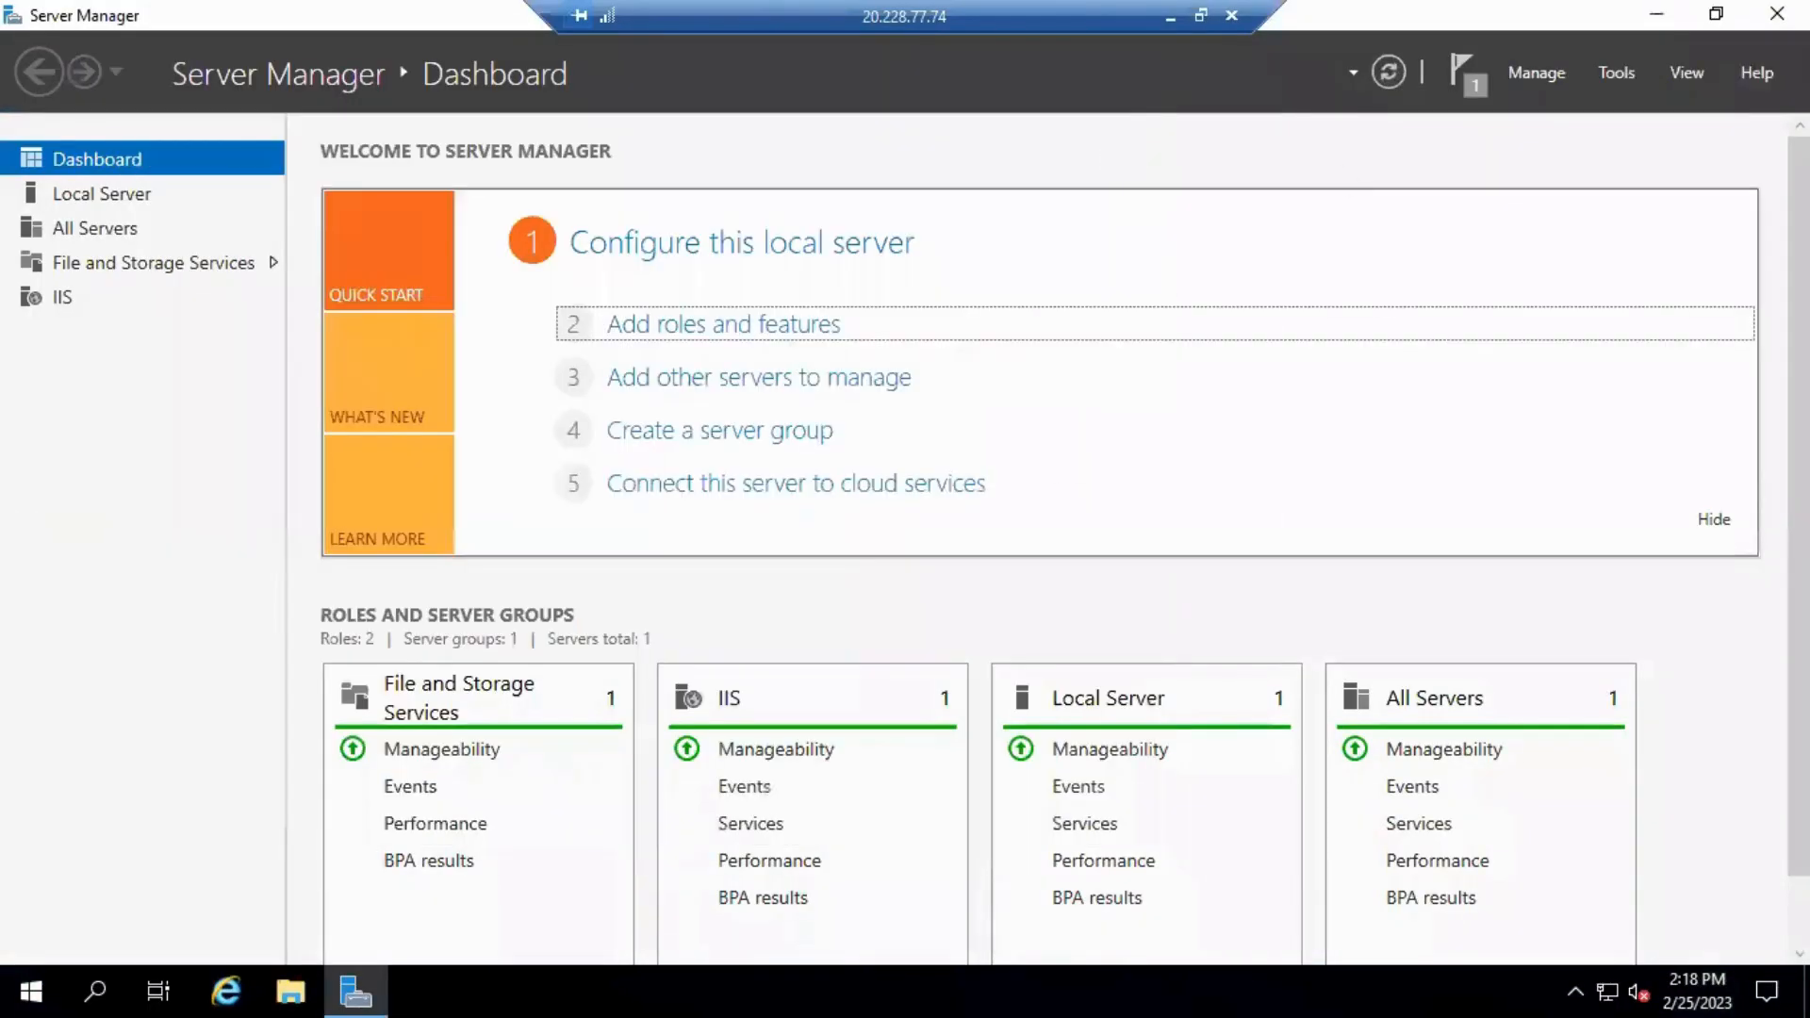
left_click(1777, 15)
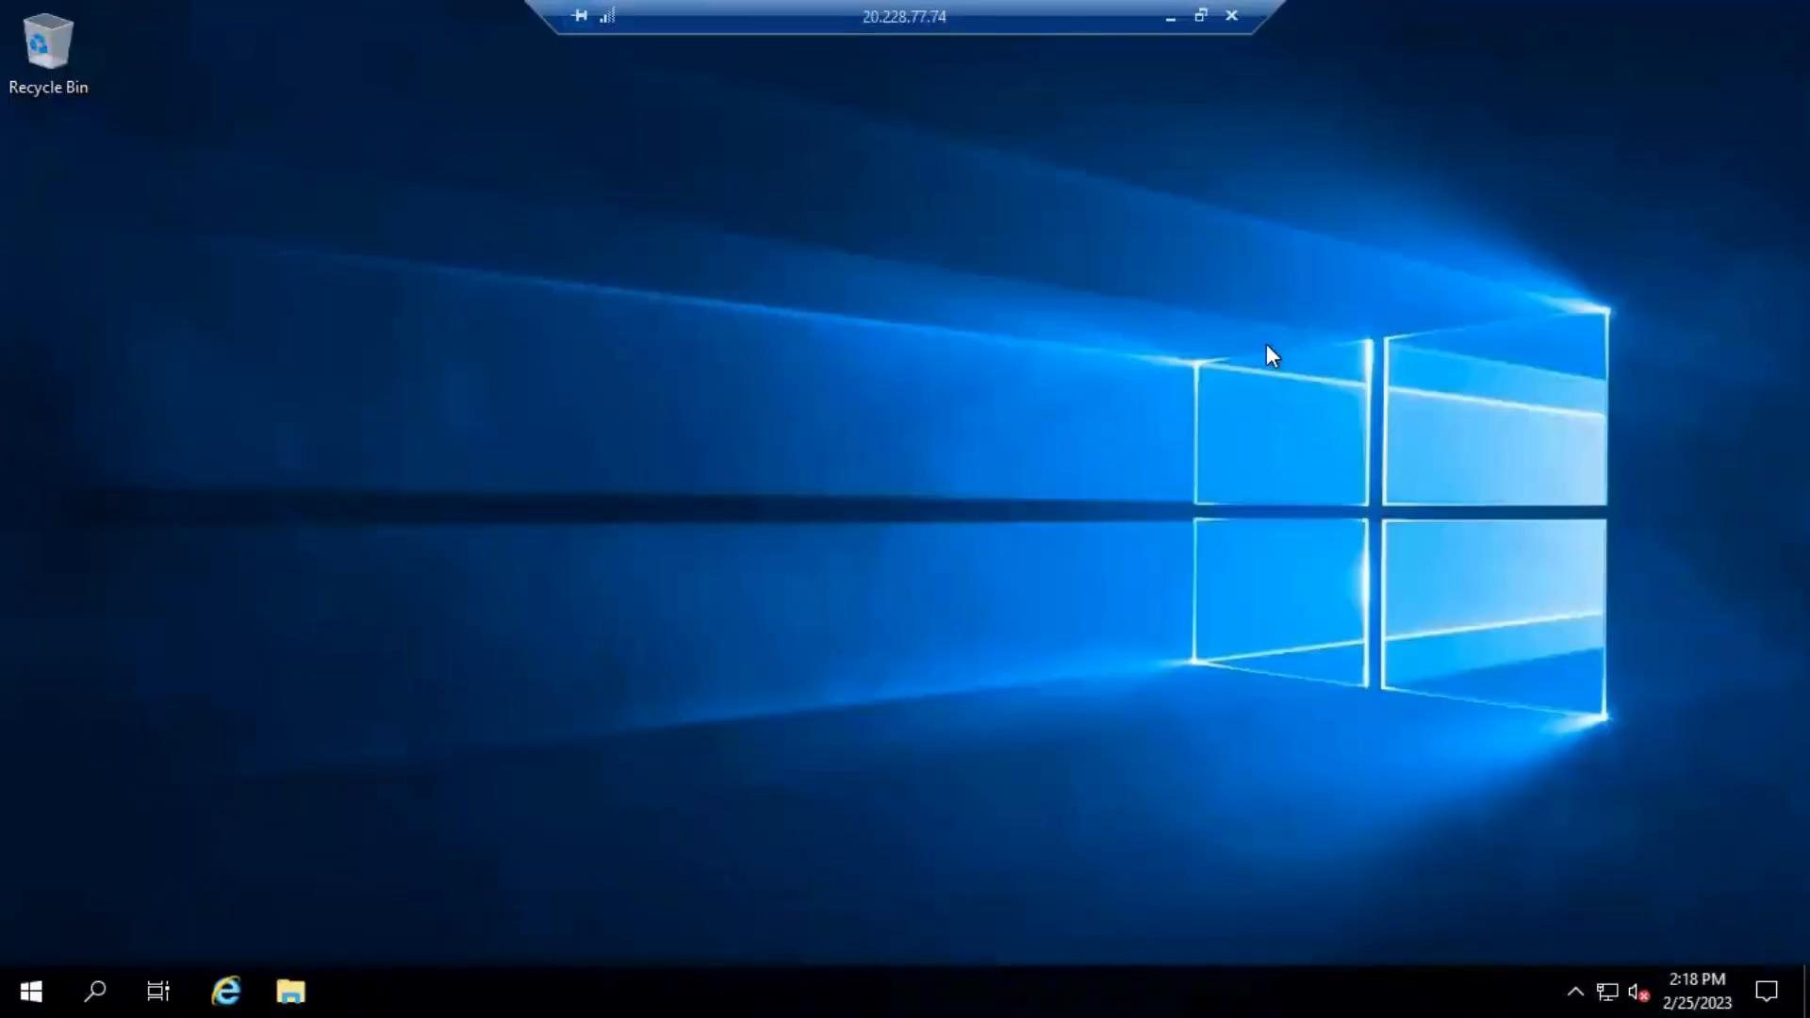
Step: Open the C:\inetpub\wwwroot folder in File Explorer on the virtual machine
left_click(304, 969)
left_click(258, 423)
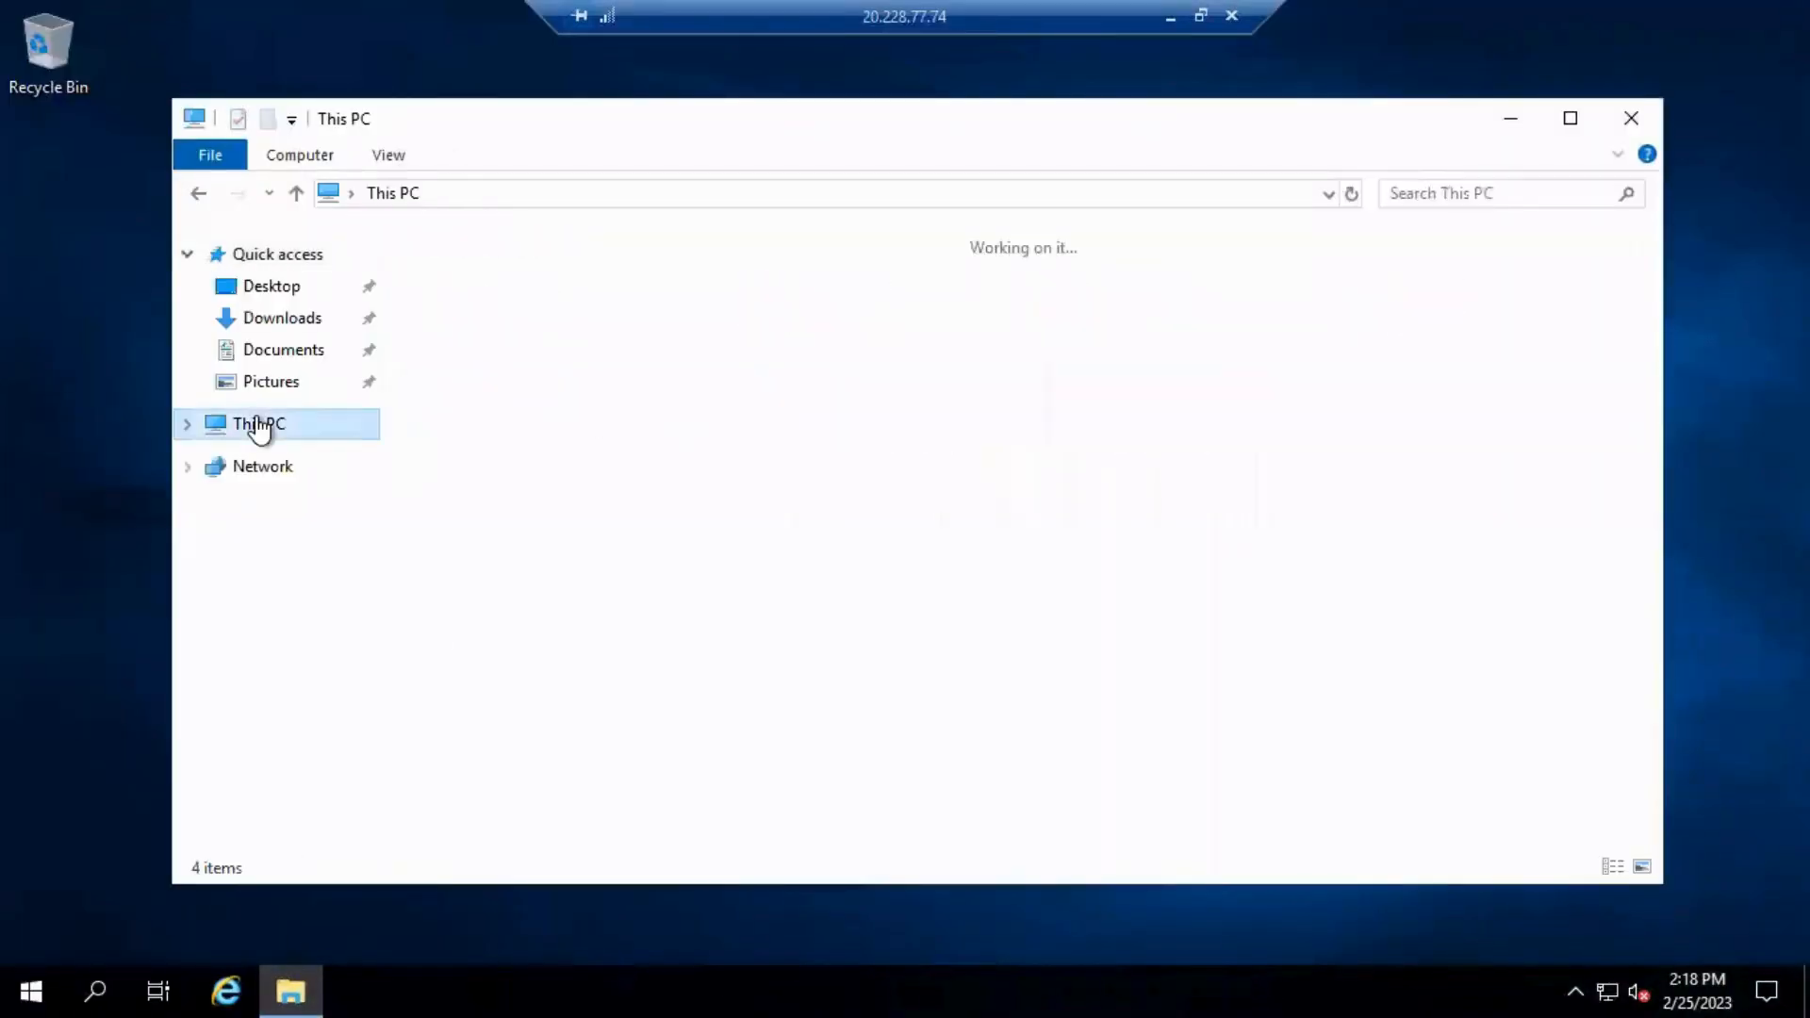
left_click(623, 578)
double_click(623, 578)
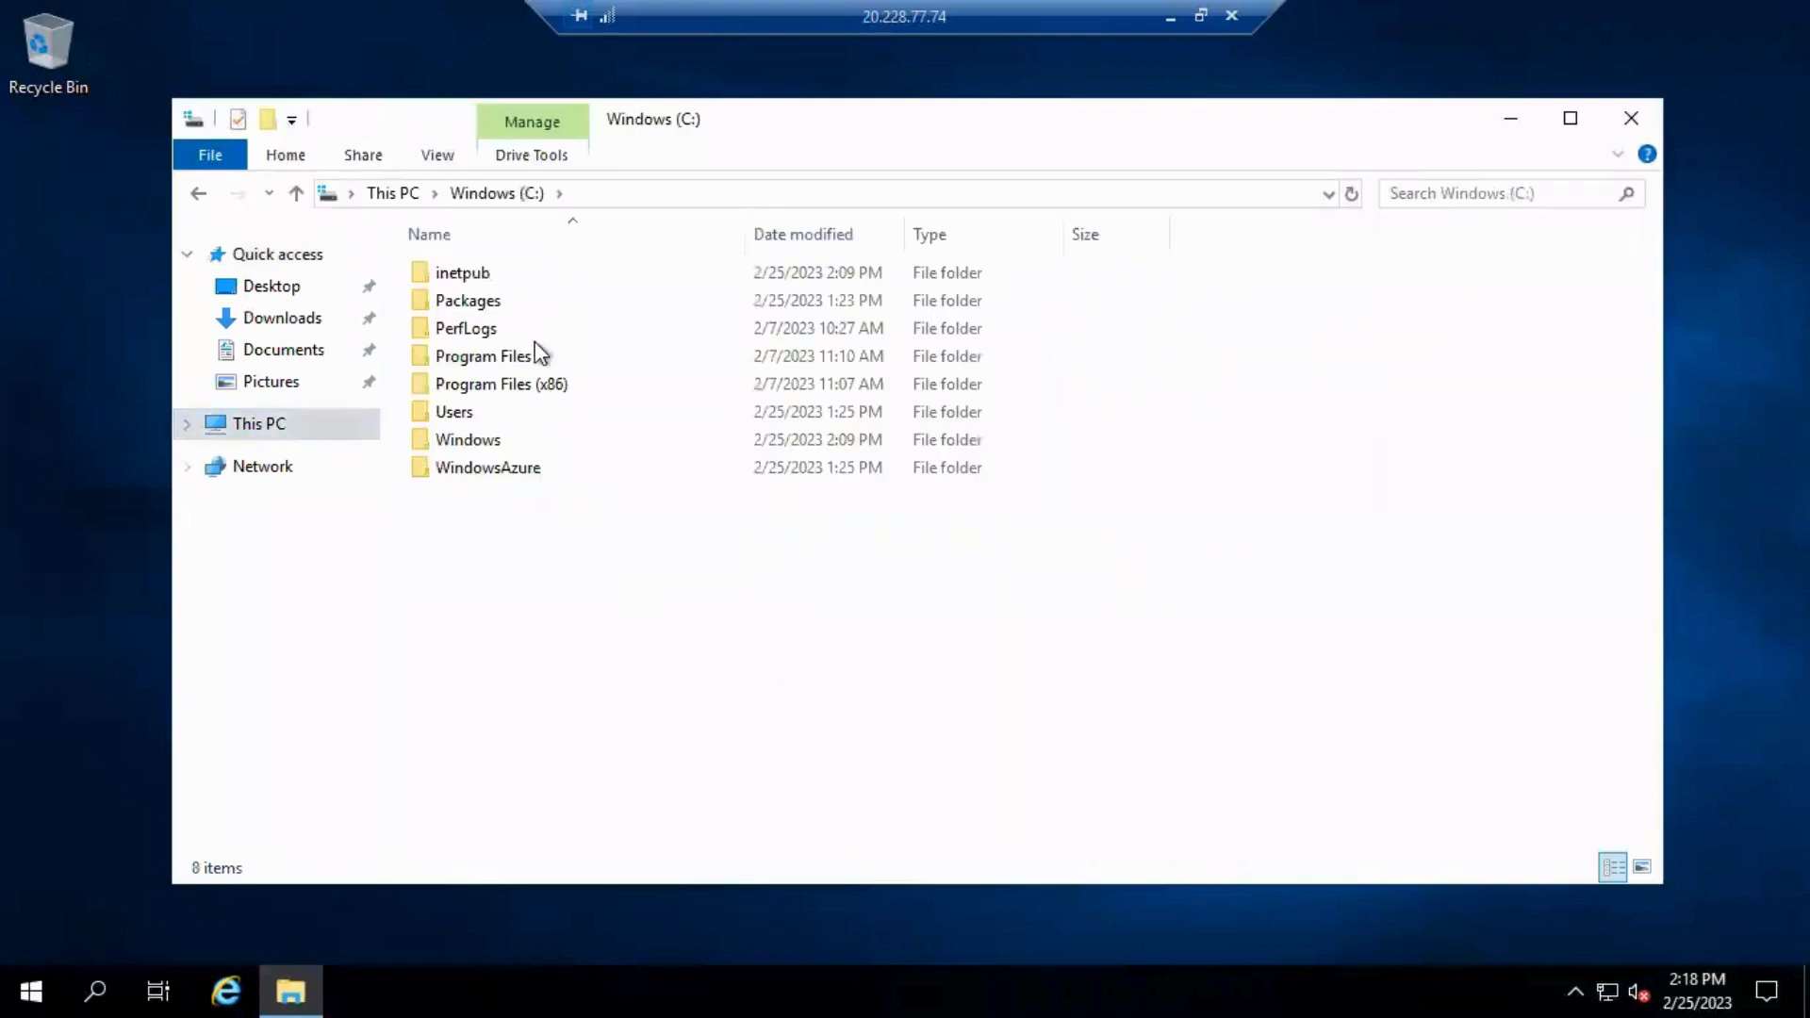
double_click(505, 279)
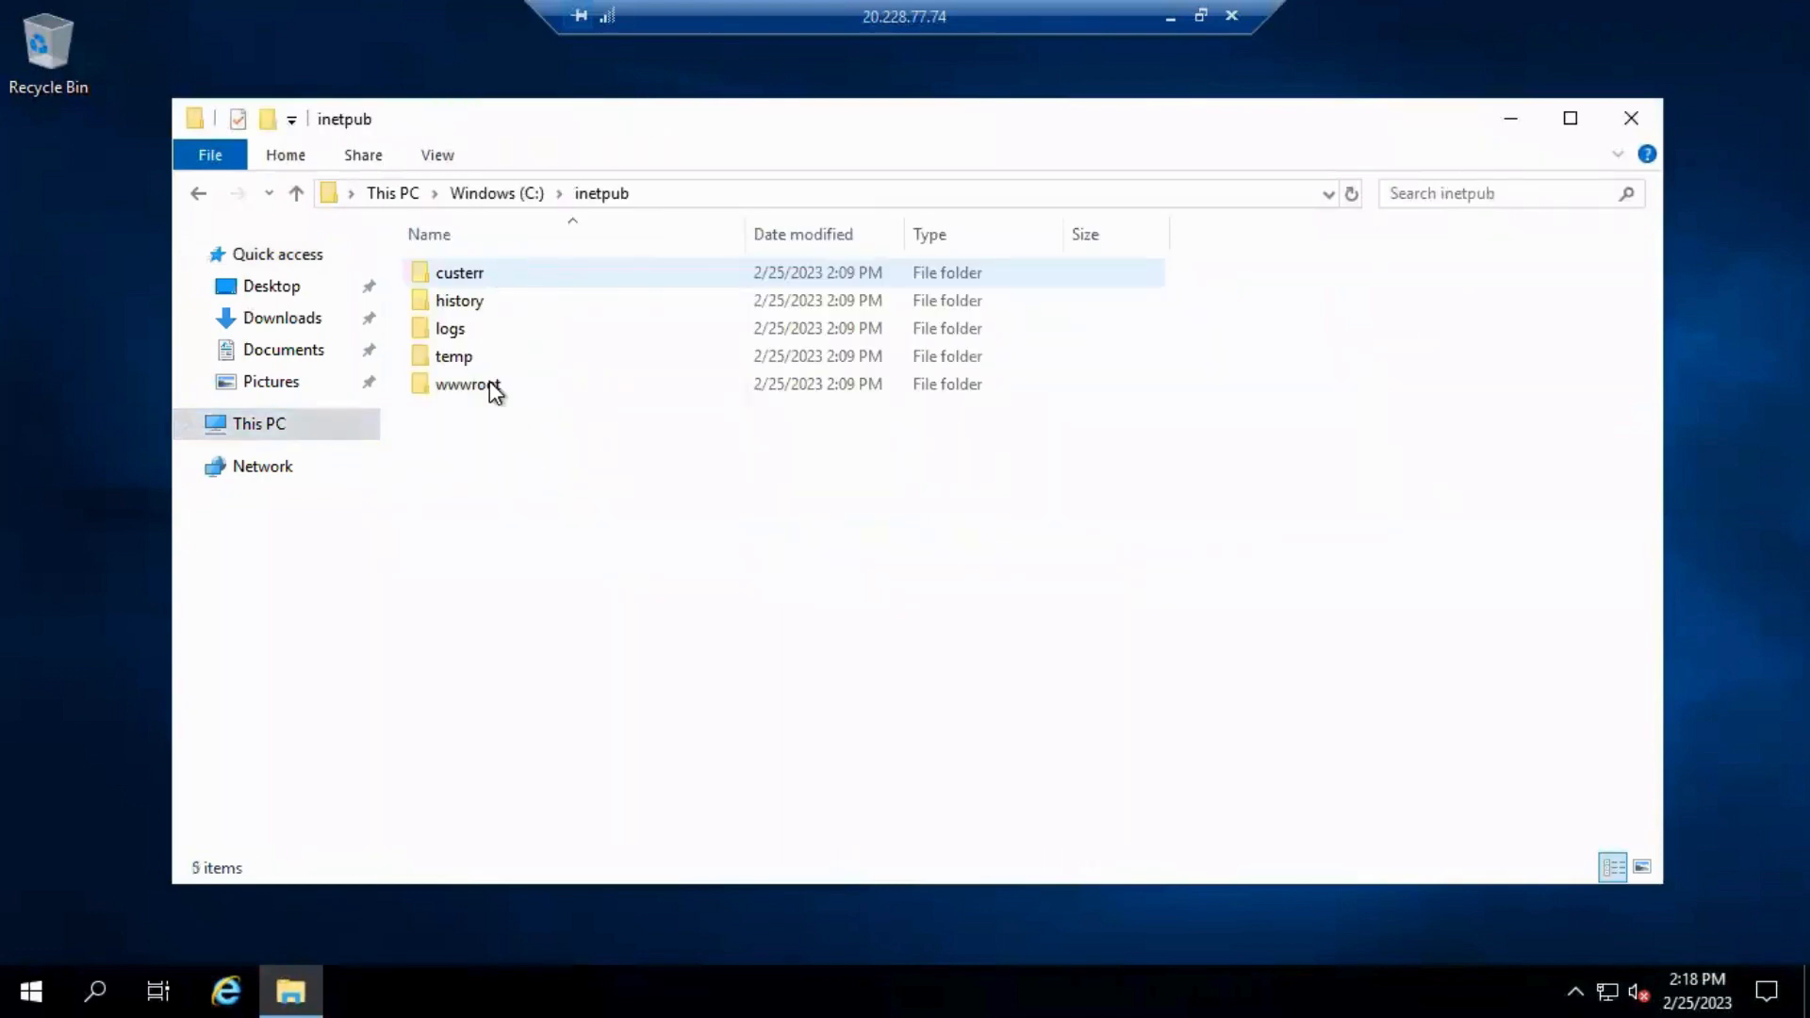
double_click(489, 383)
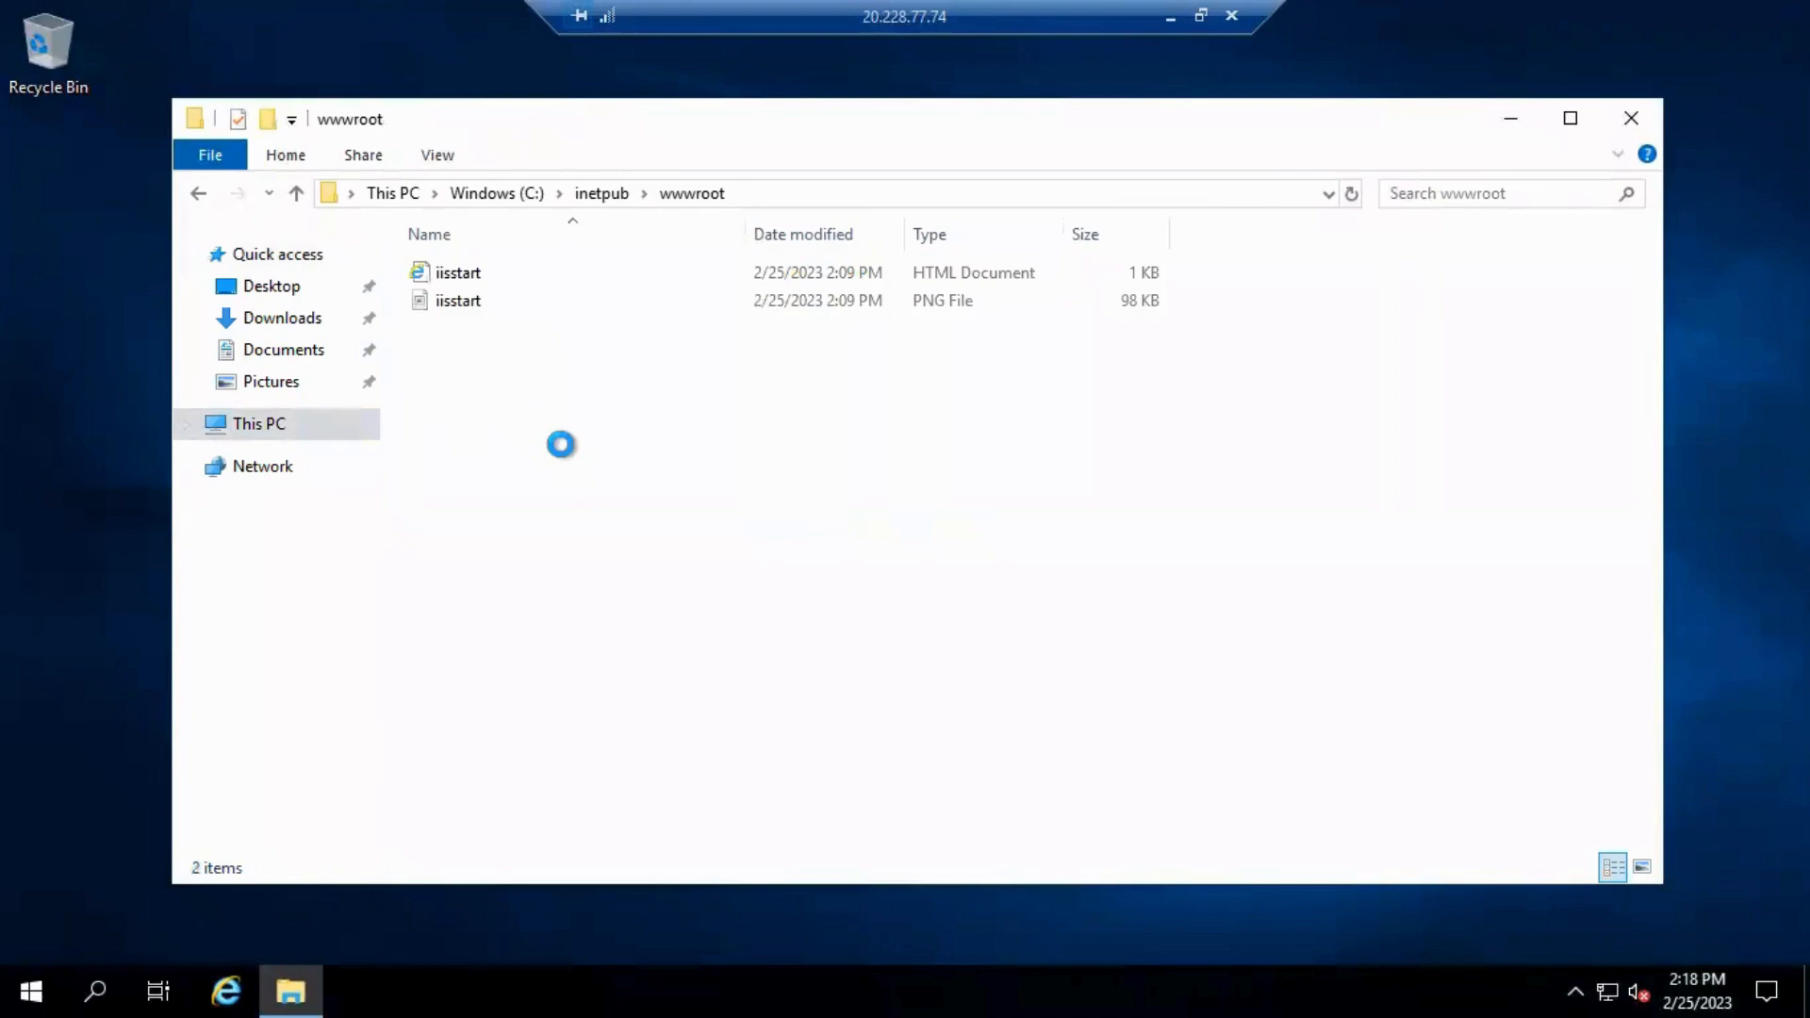
Step: Delete both default iisstart files from the wwwroot folder
left_click_drag(444, 355, 525, 268)
left_click(456, 351)
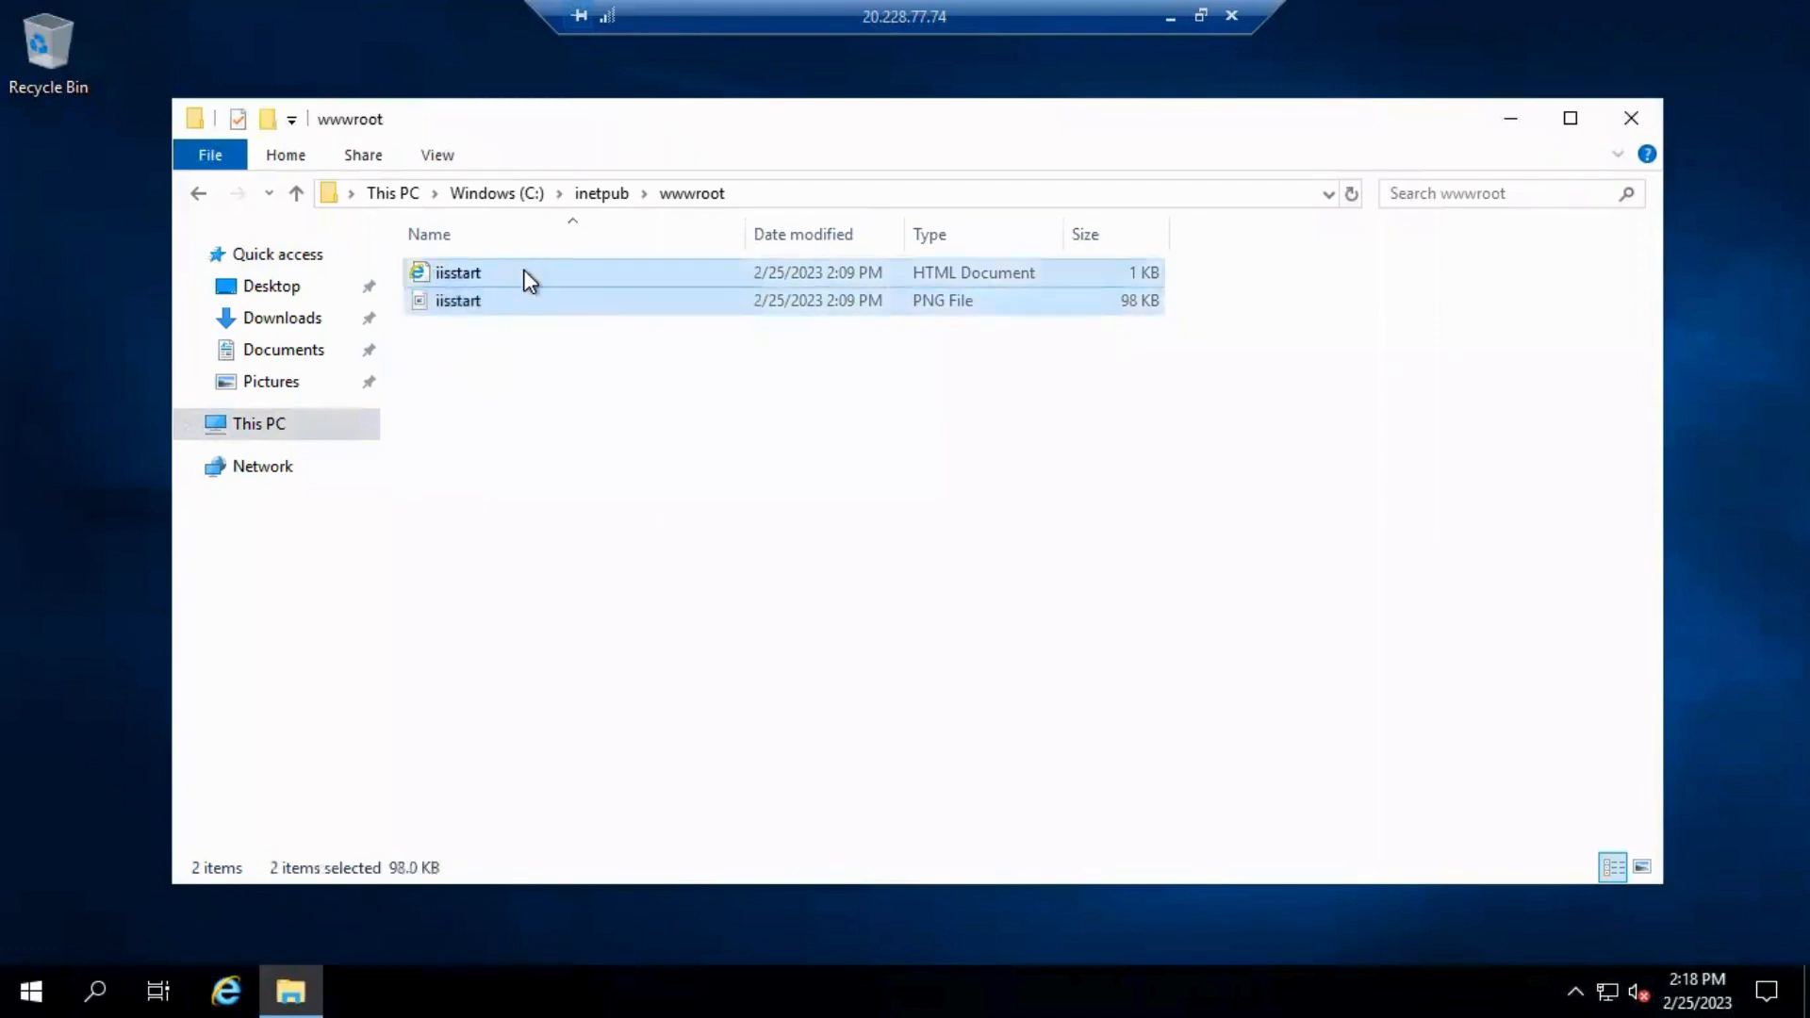
key("Delete")
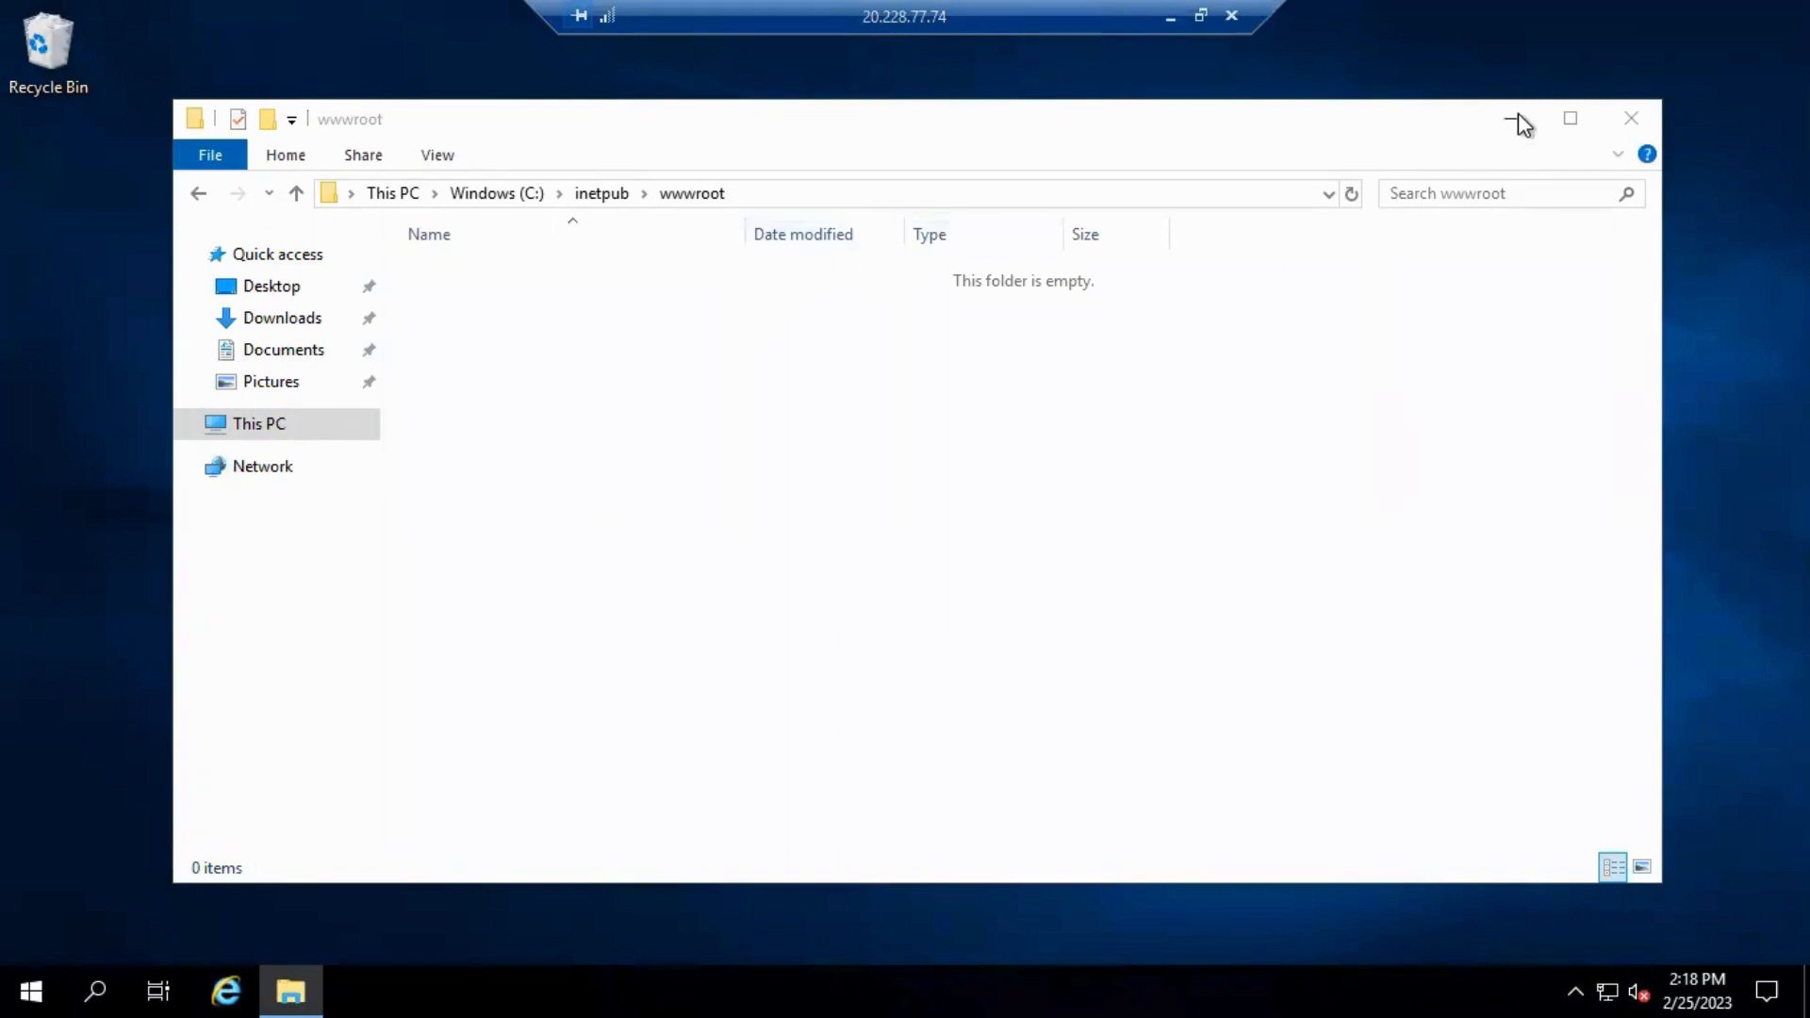
Step: Paste the copied publish files into the empty wwwroot folder and close its File Explorer window
right_click(619, 301)
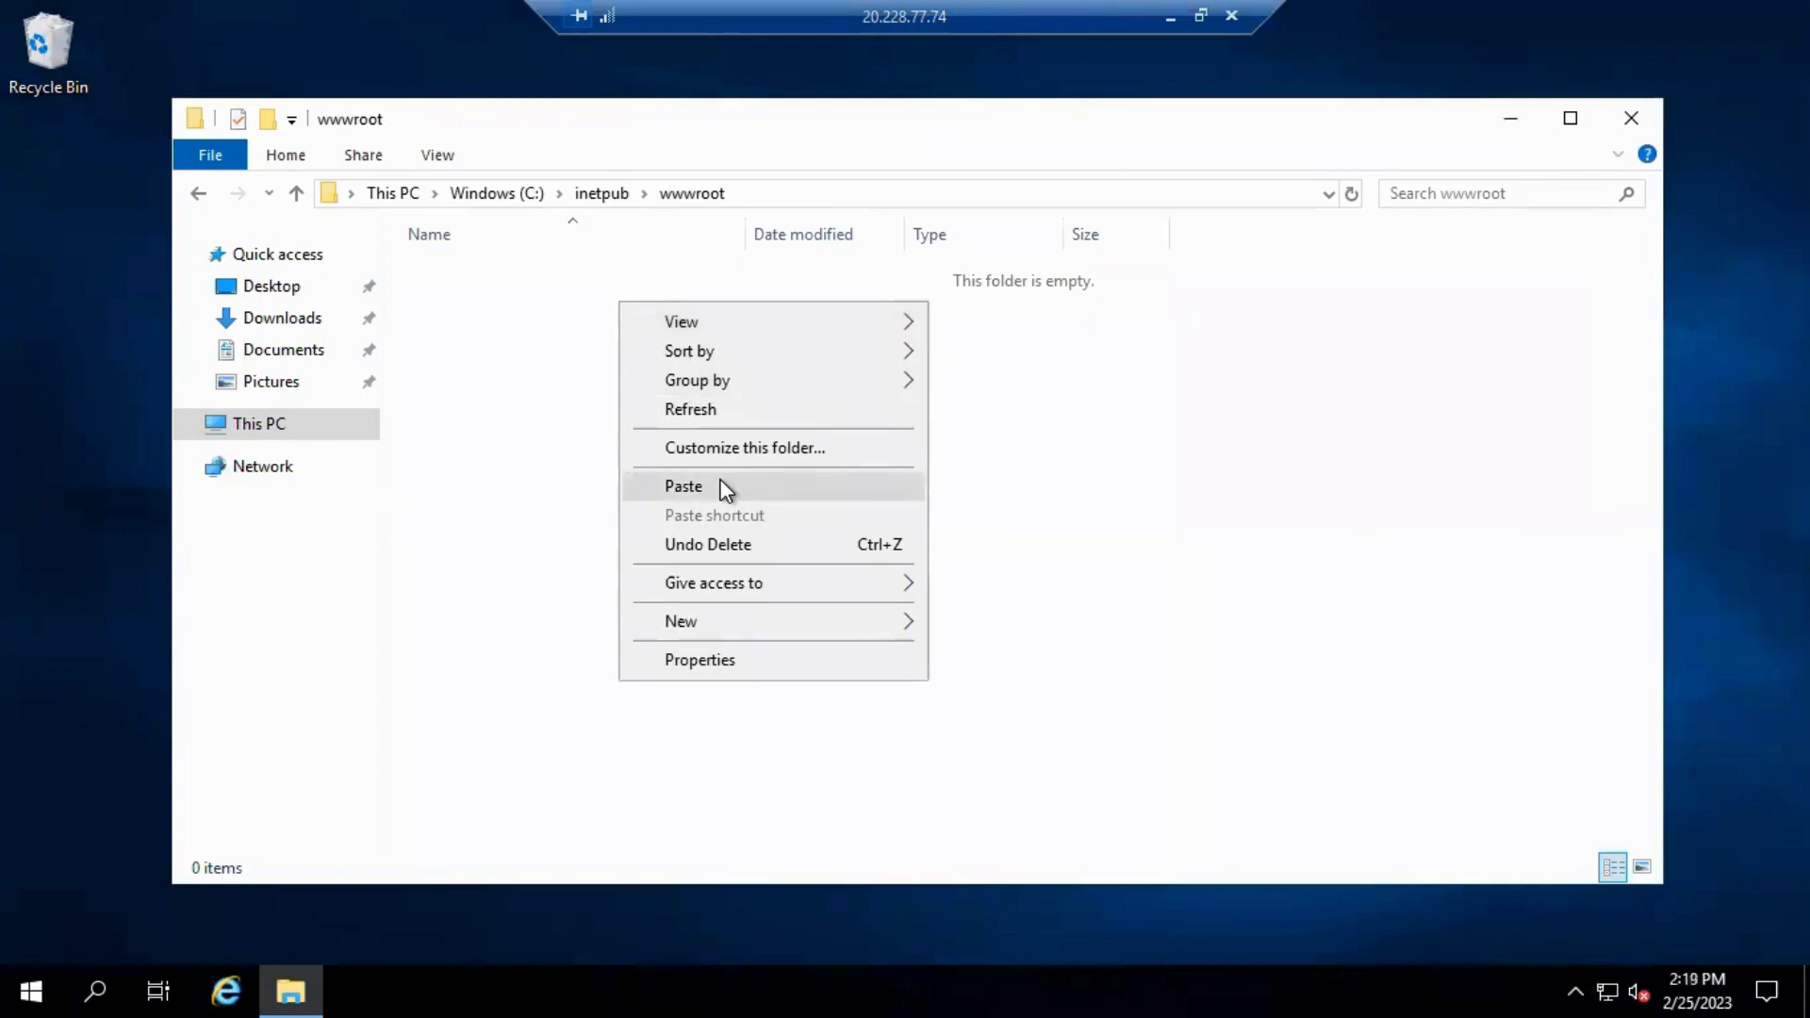
left_click(724, 488)
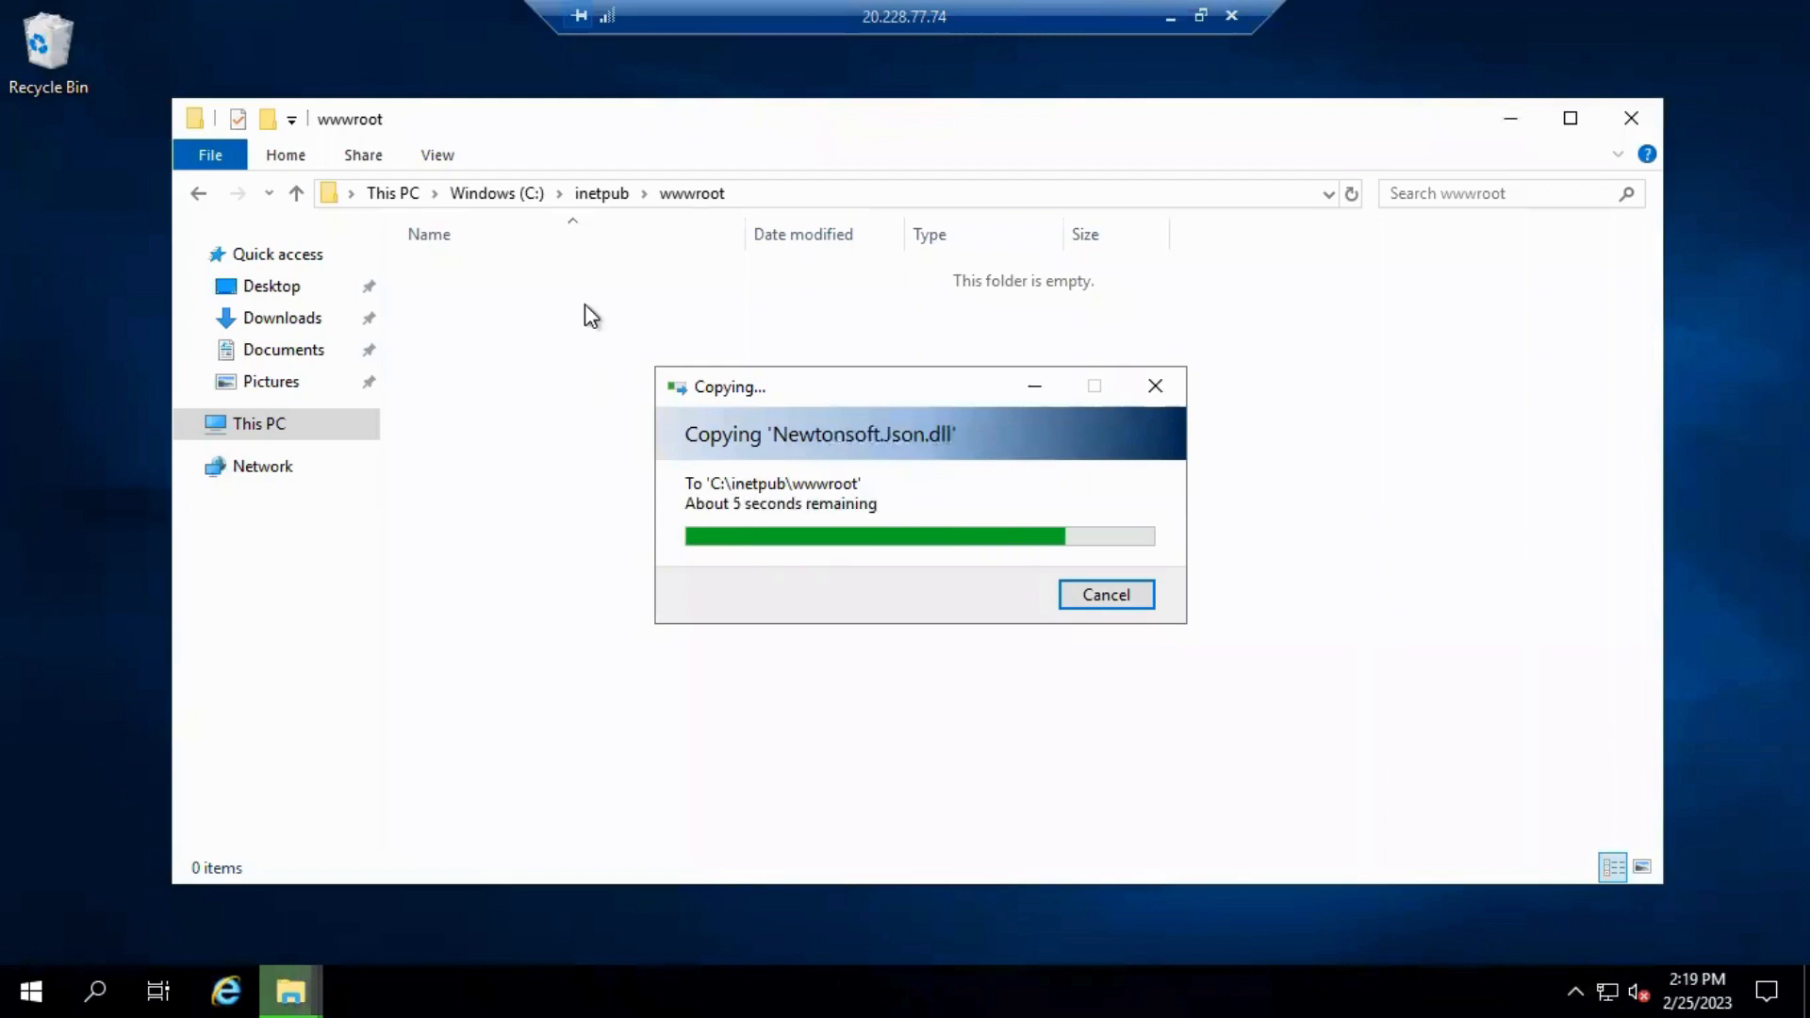
left_click(582, 717)
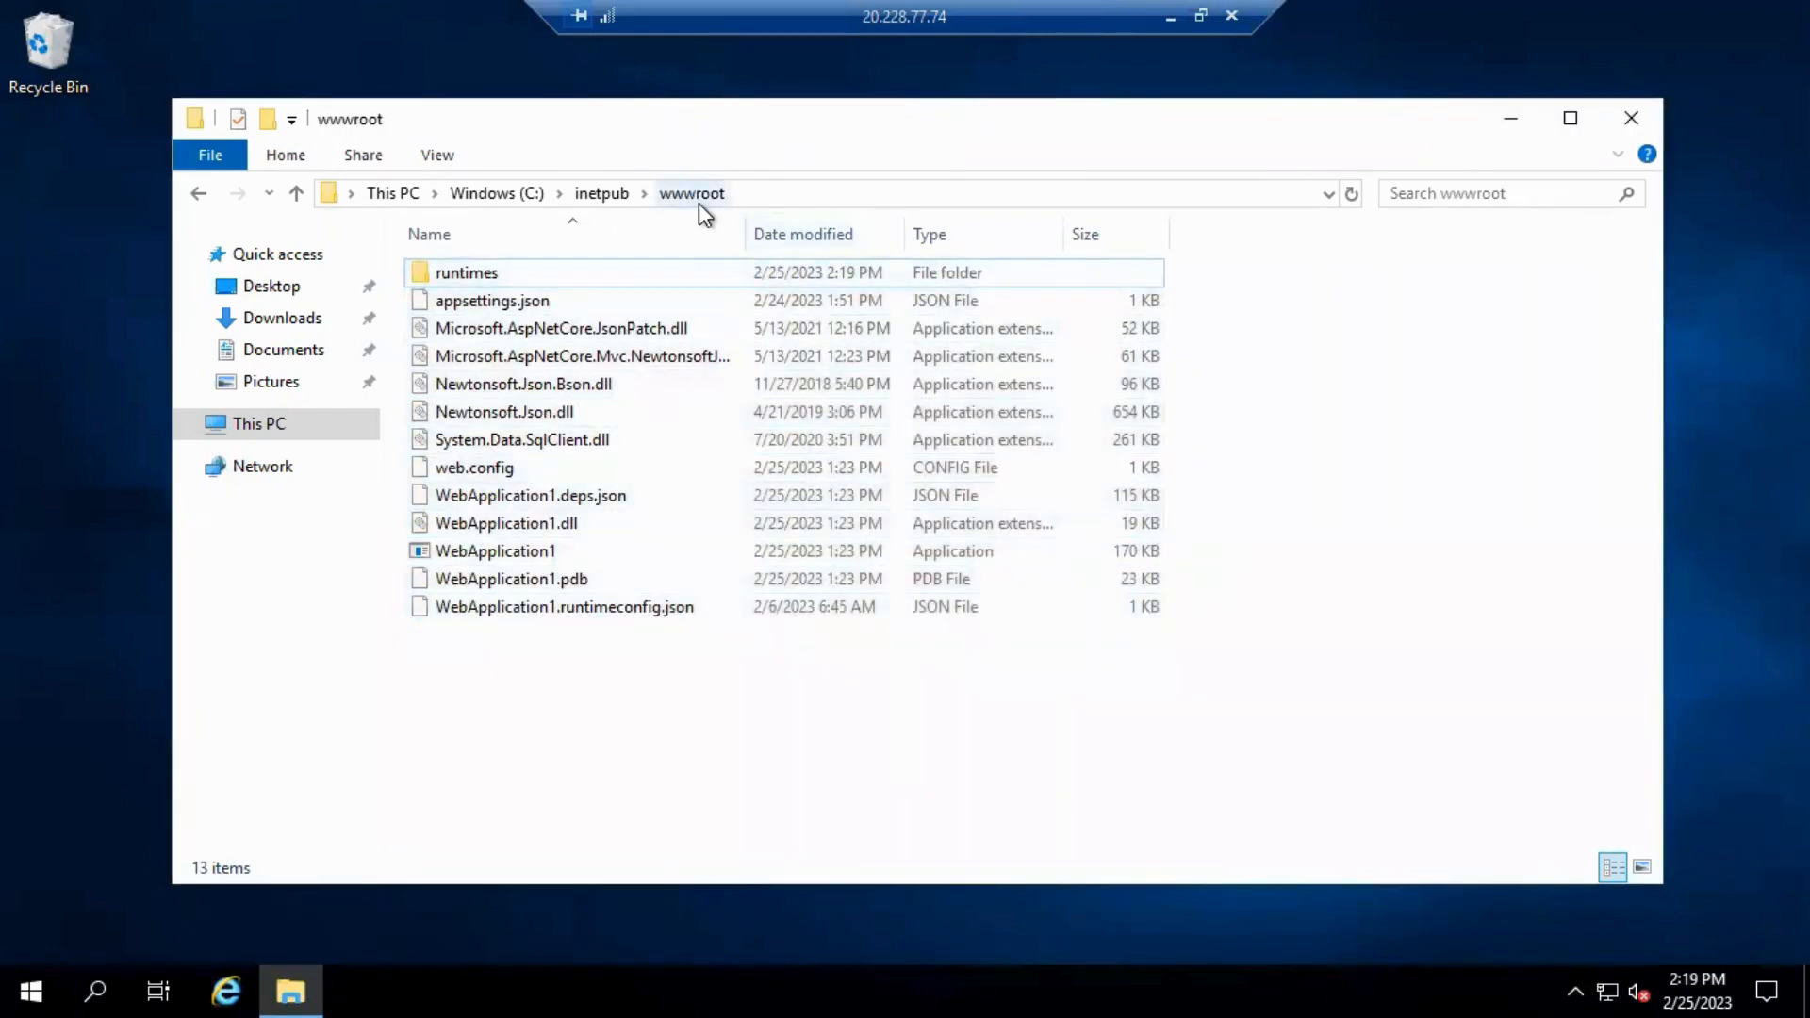
left_click(1634, 114)
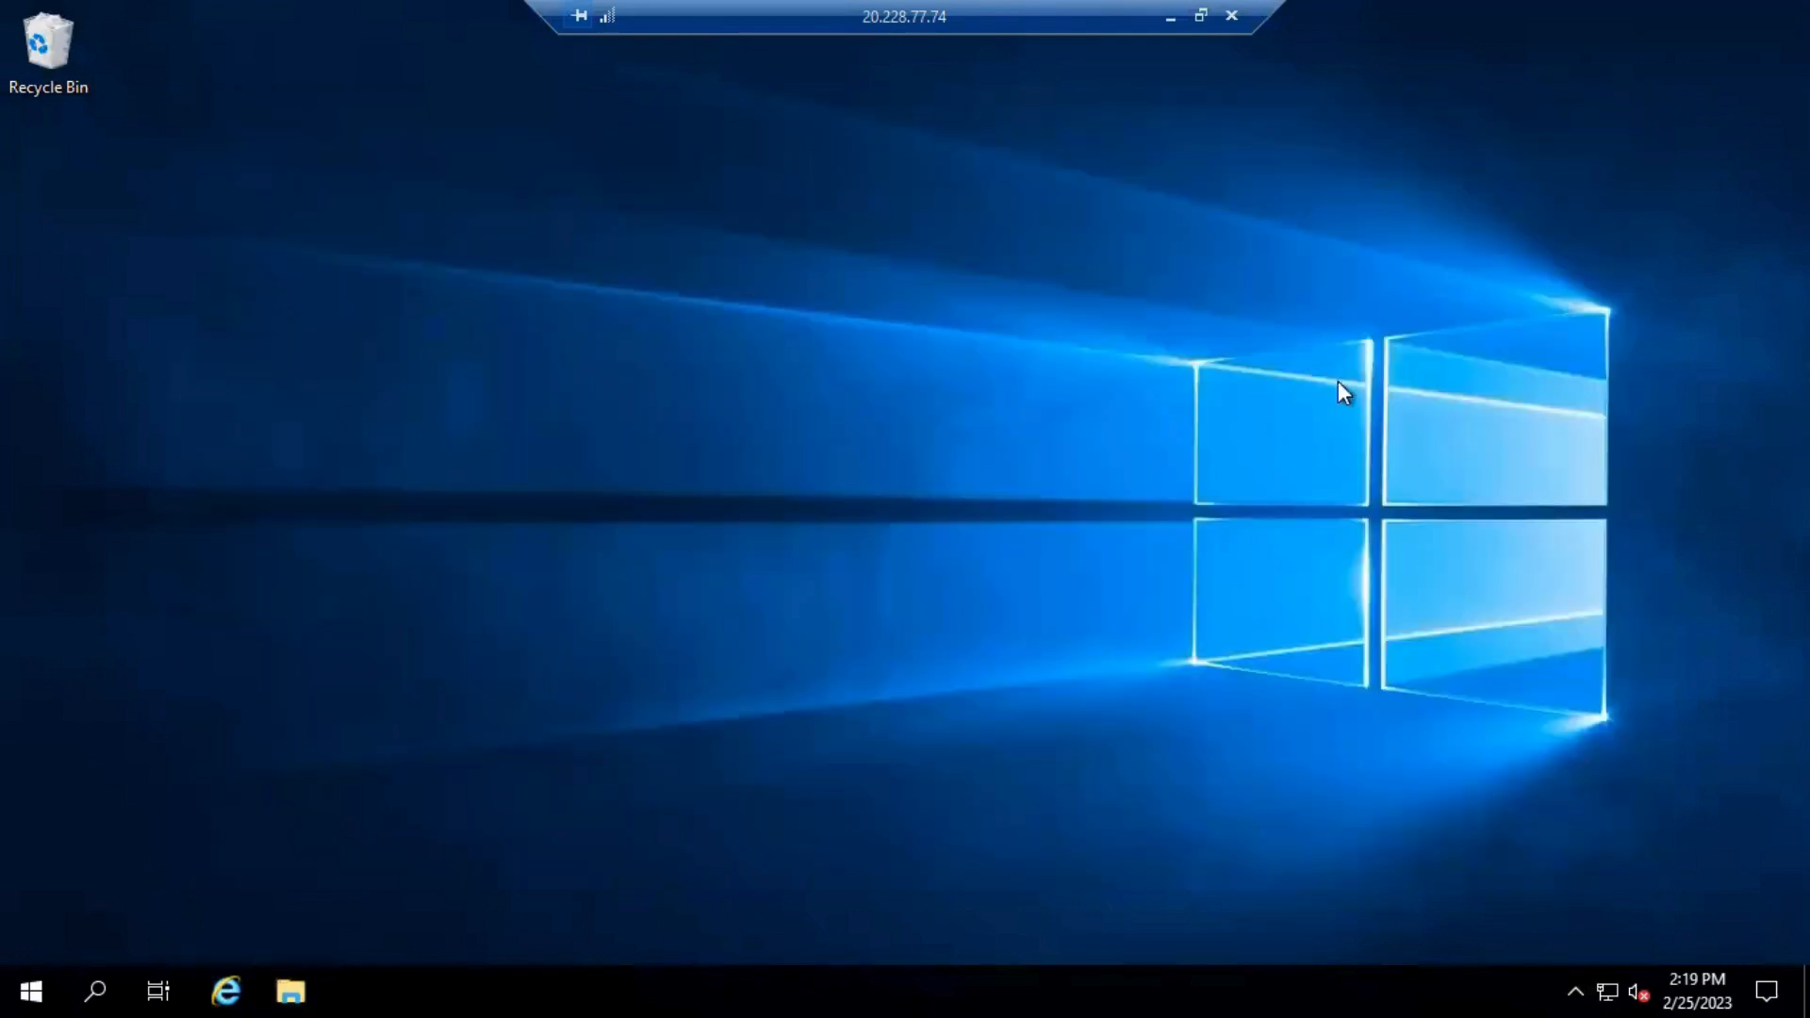
Step: Open localhost in Internet Explorer on the virtual machine and view the page in a maximized window
left_click(209, 980)
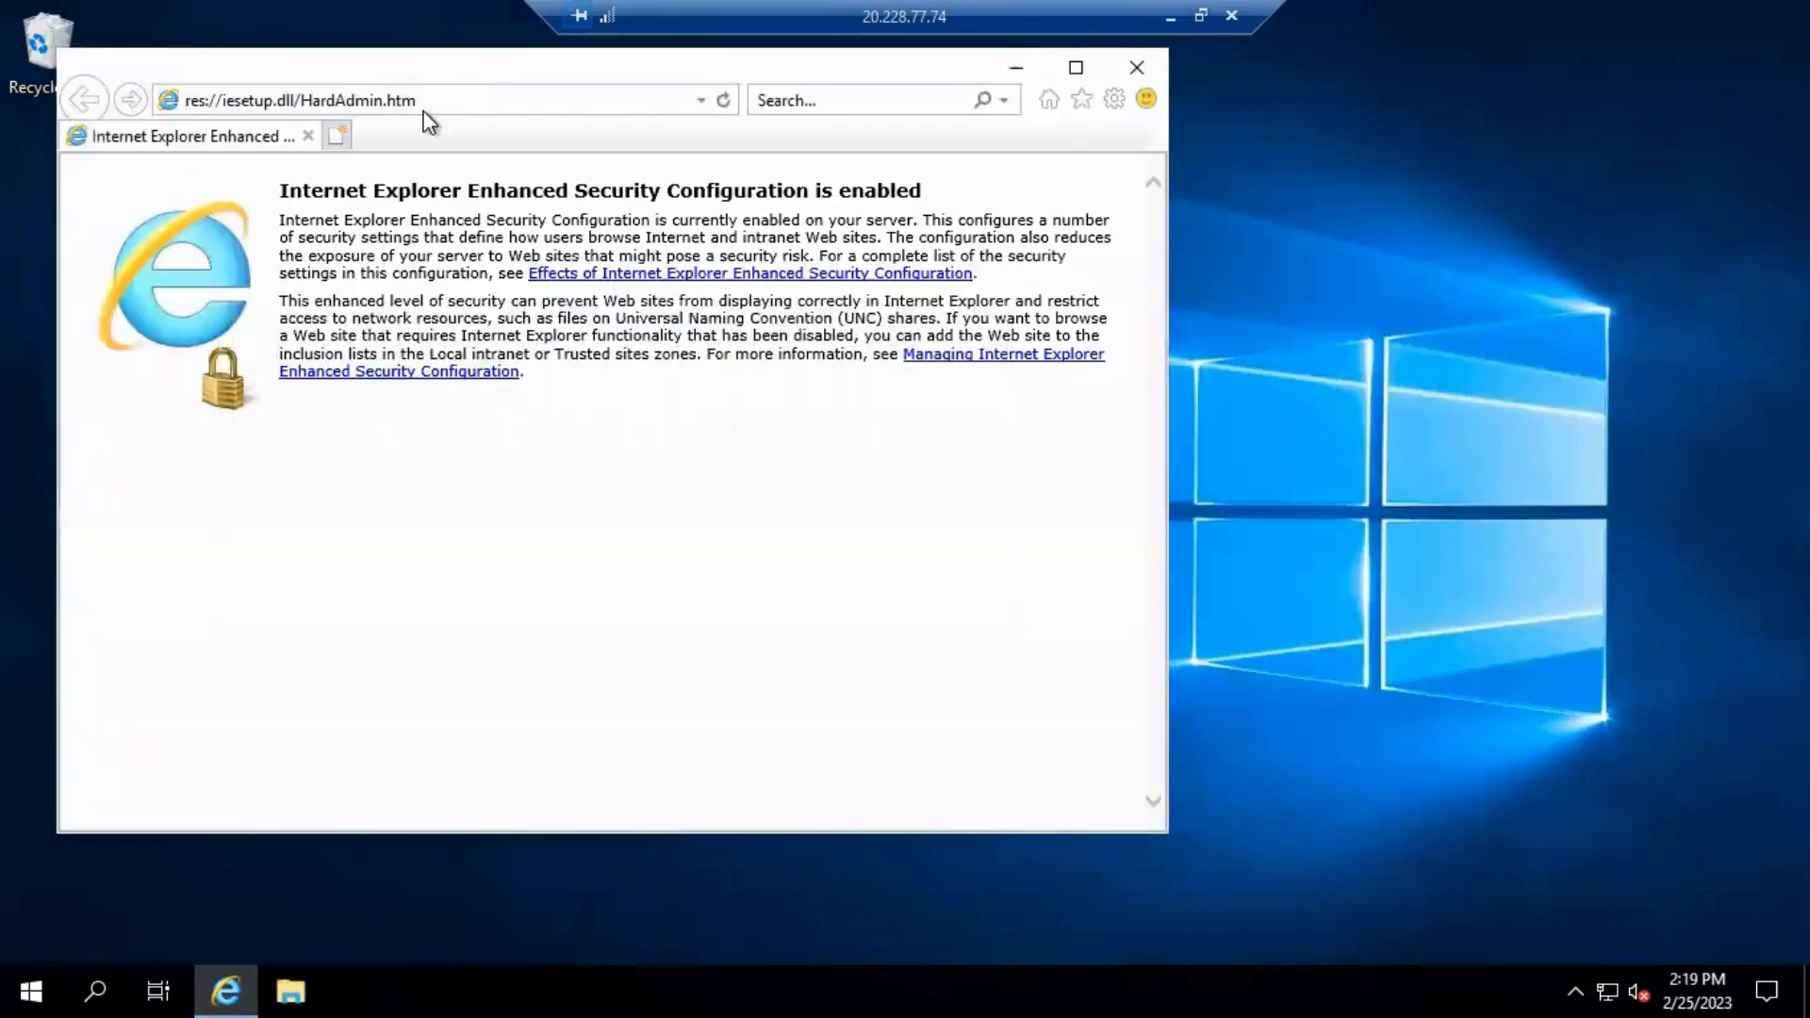
left_click(453, 95)
type("loc")
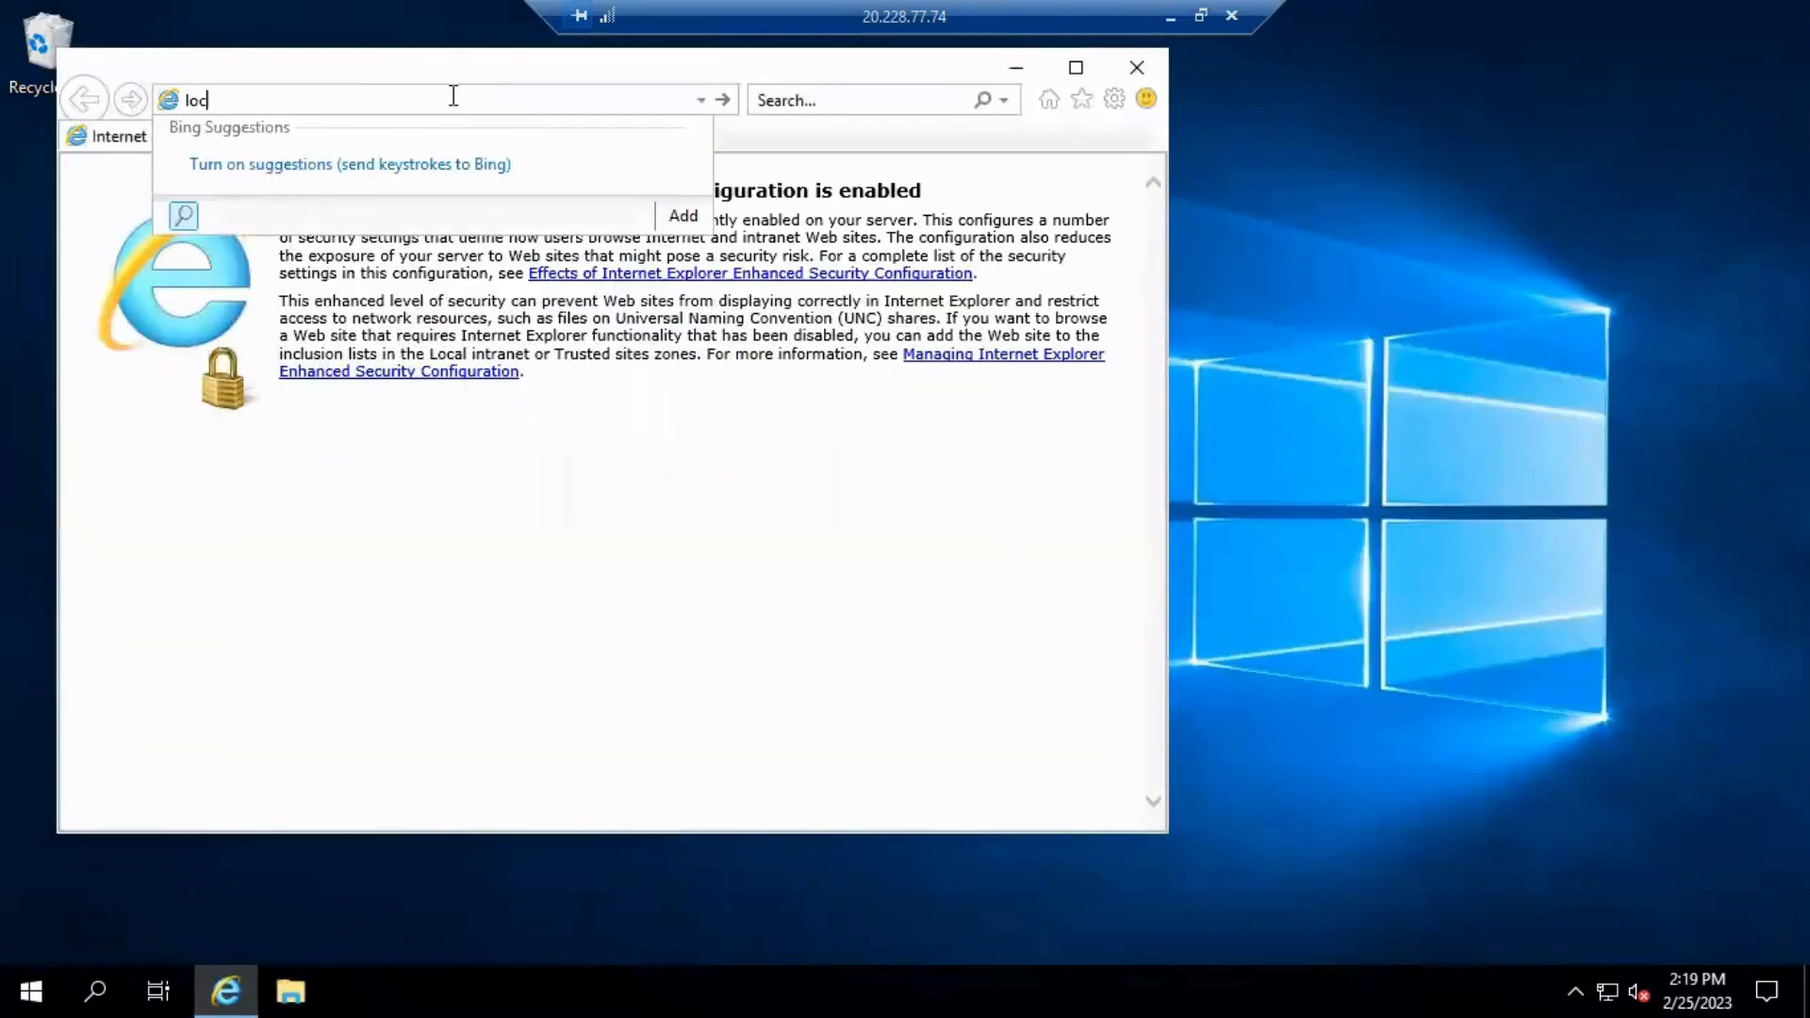
type("alhost")
key("Return")
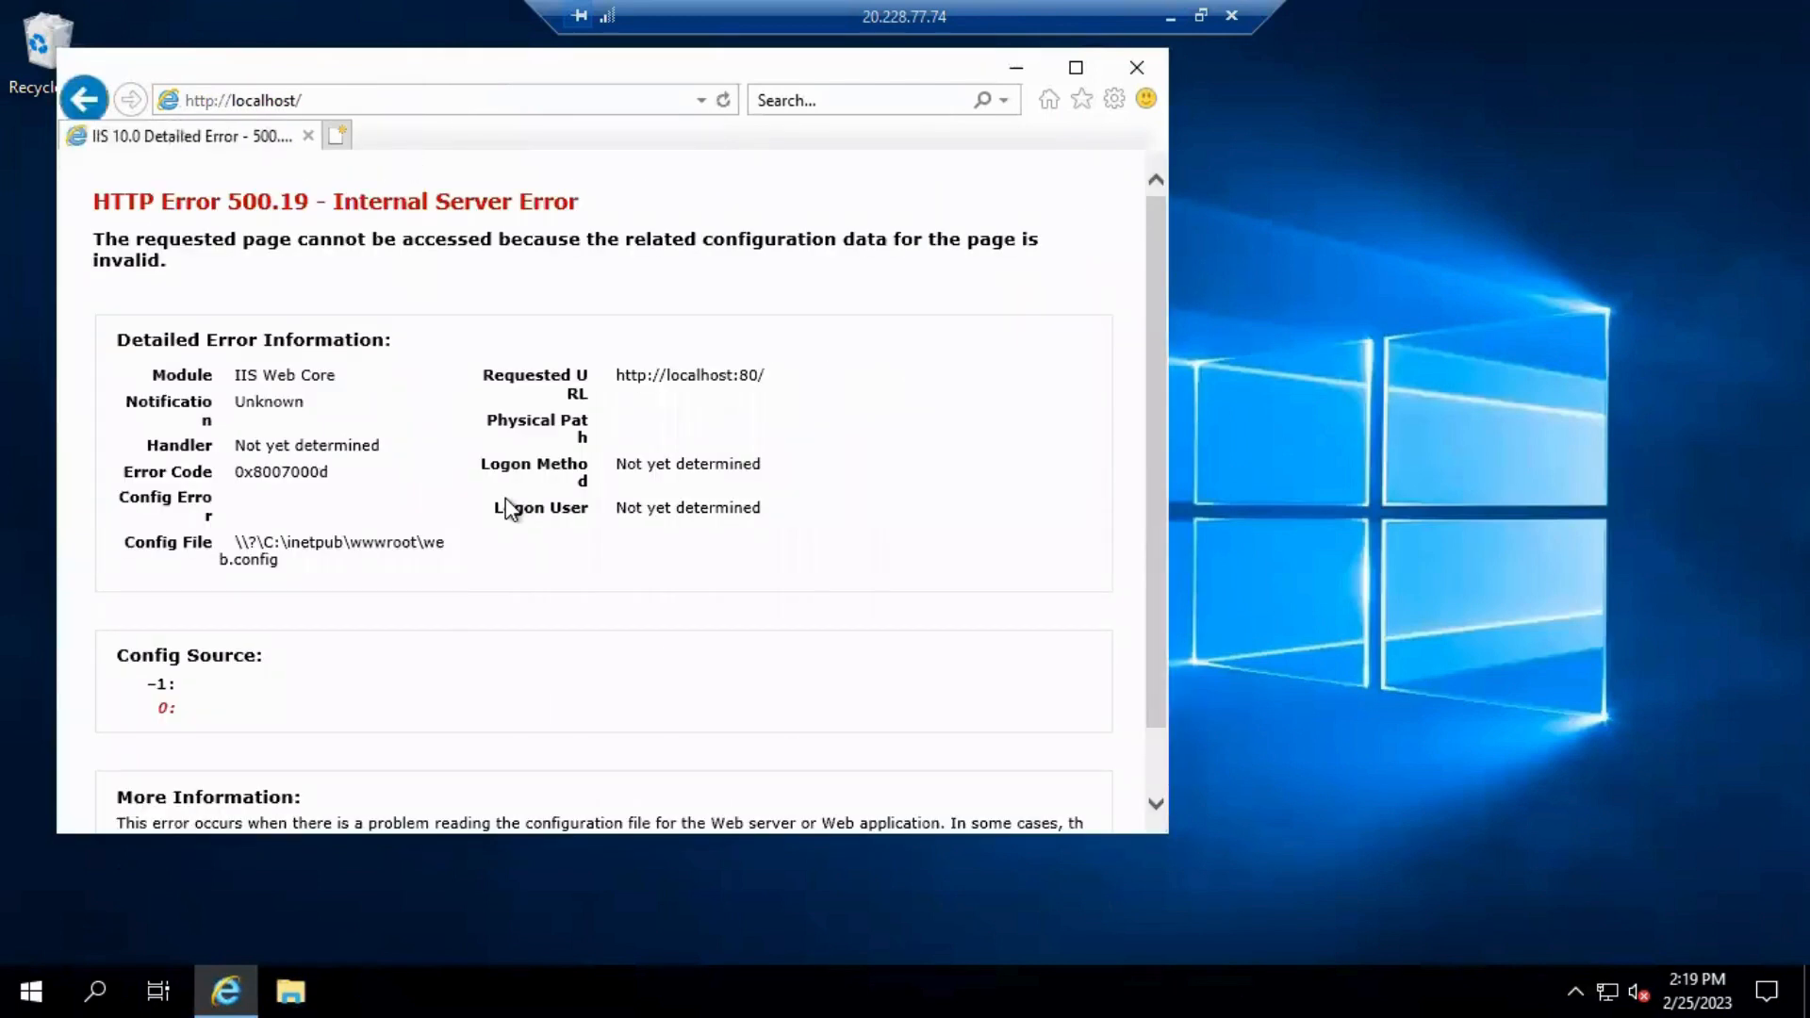
left_click(1086, 66)
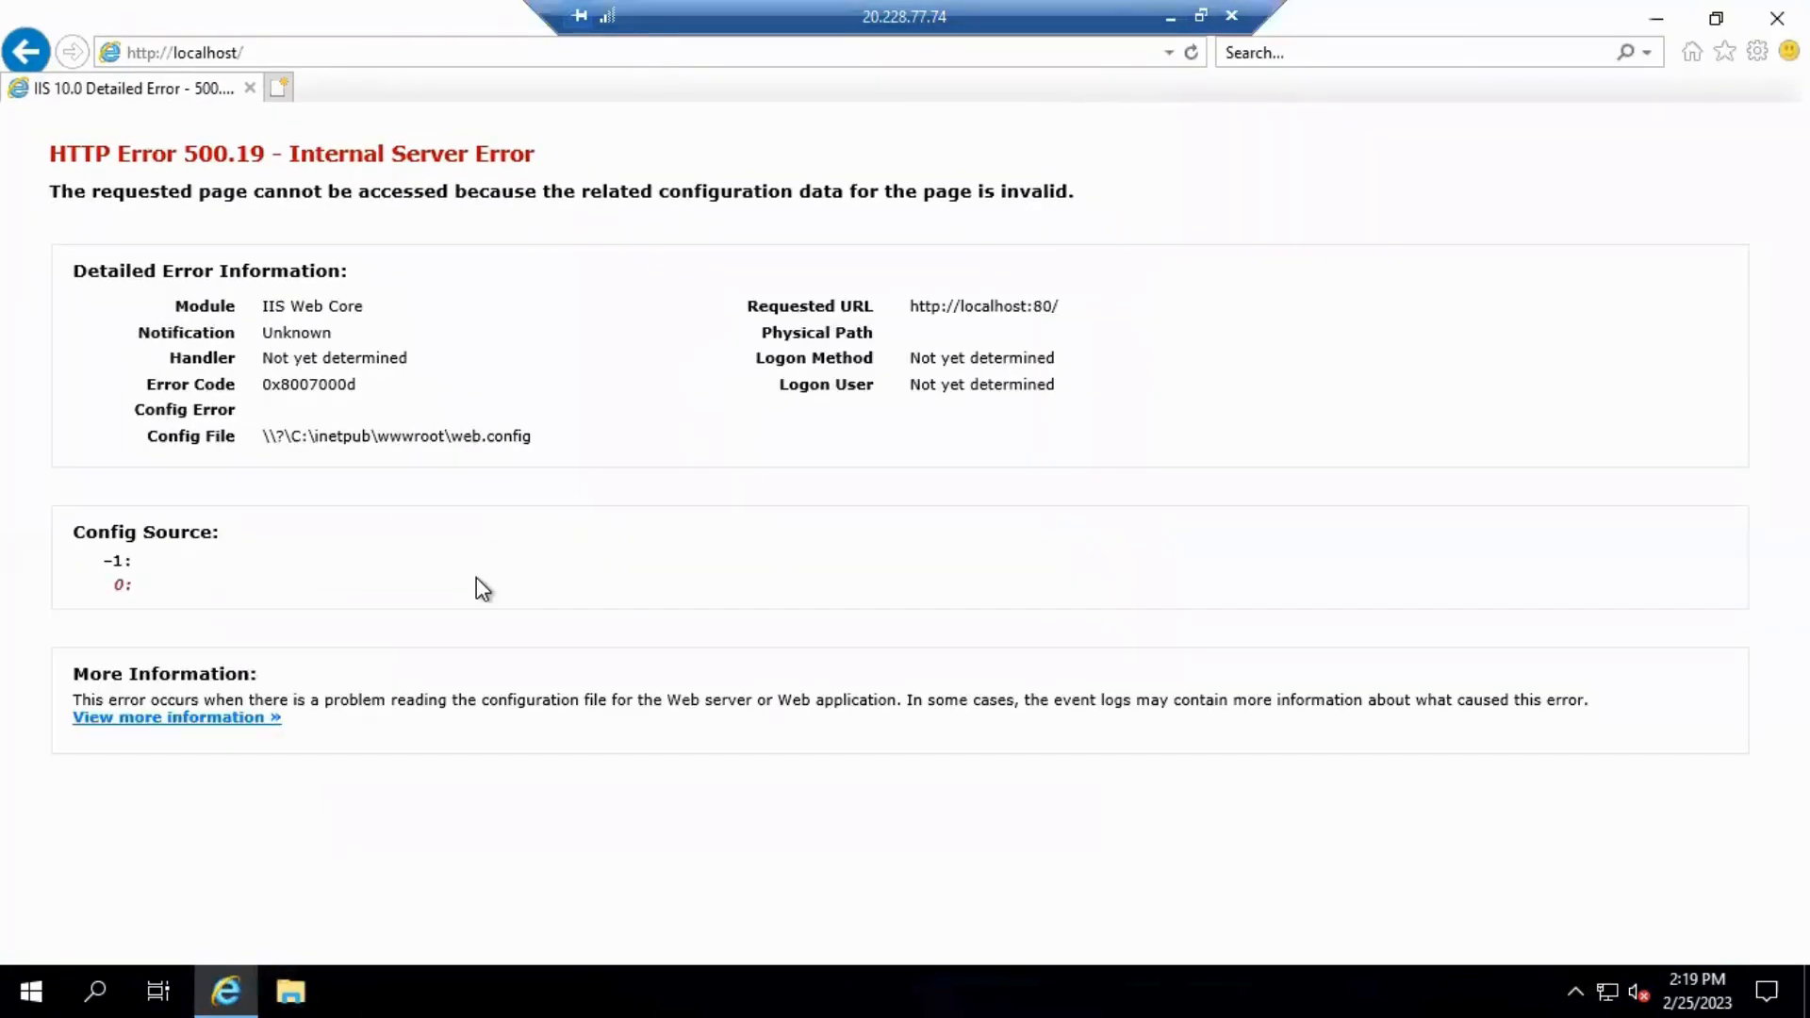
left_click(1656, 21)
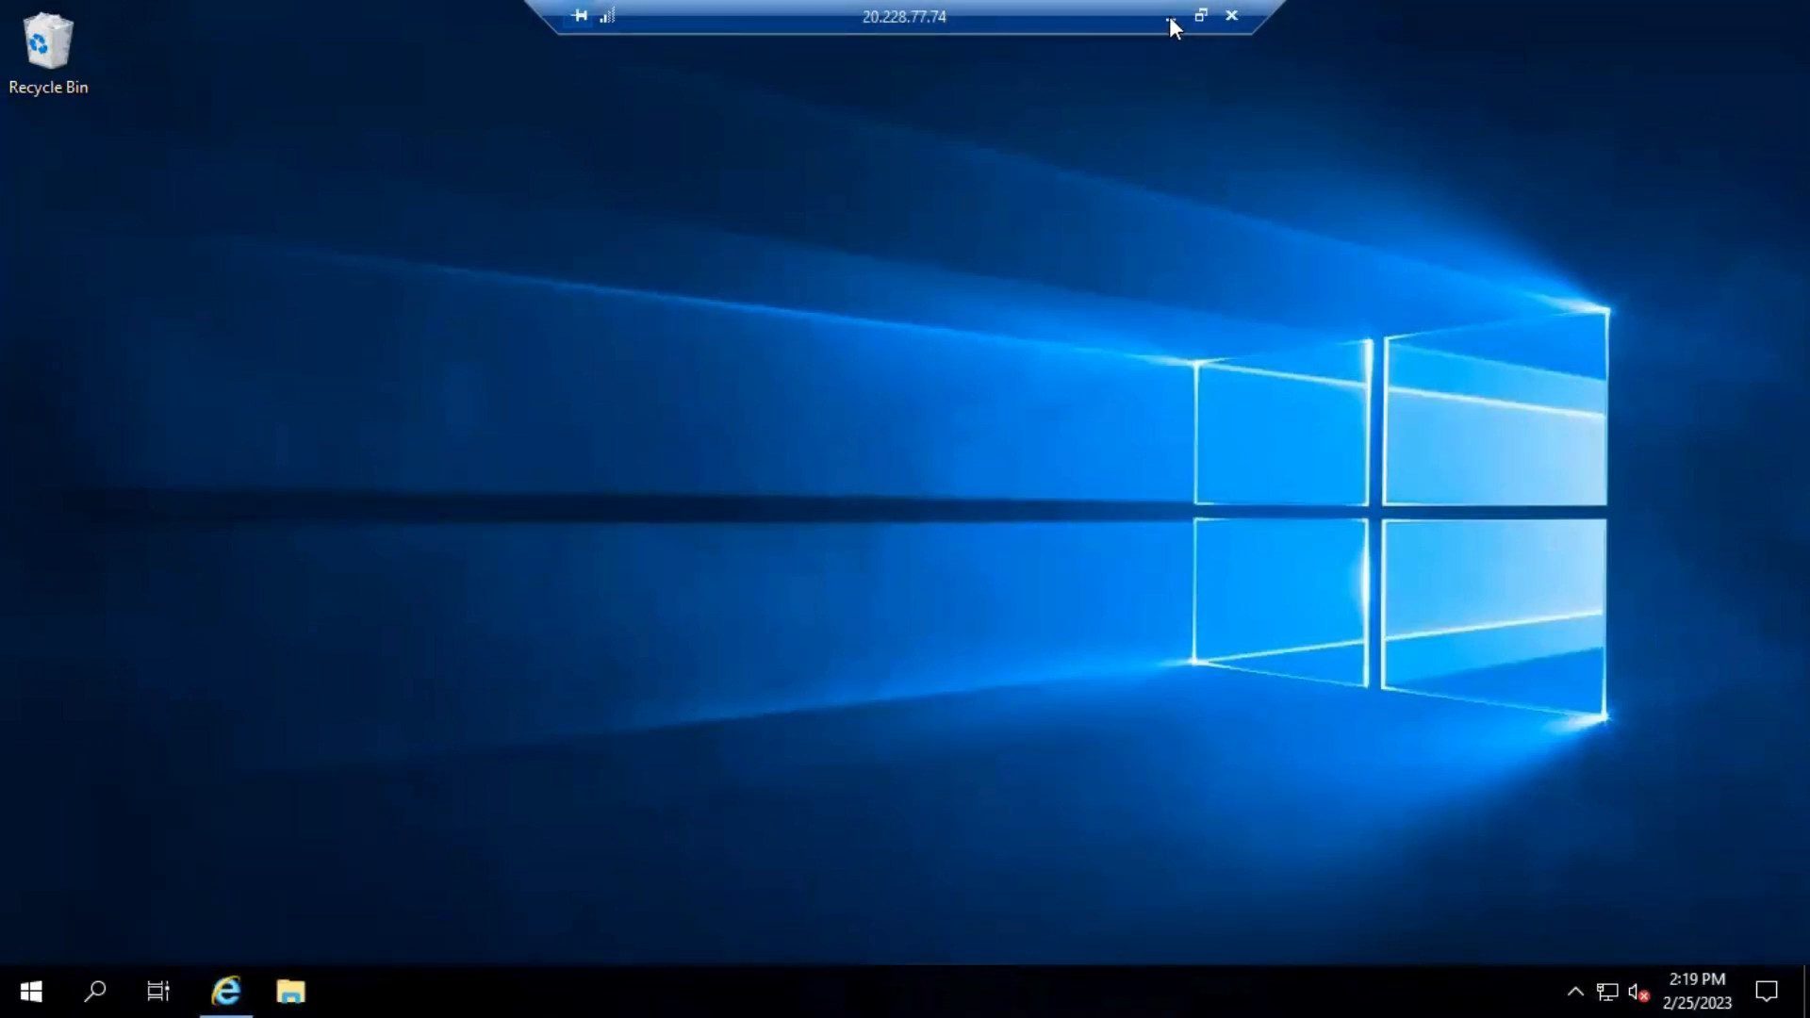
left_click(207, 970)
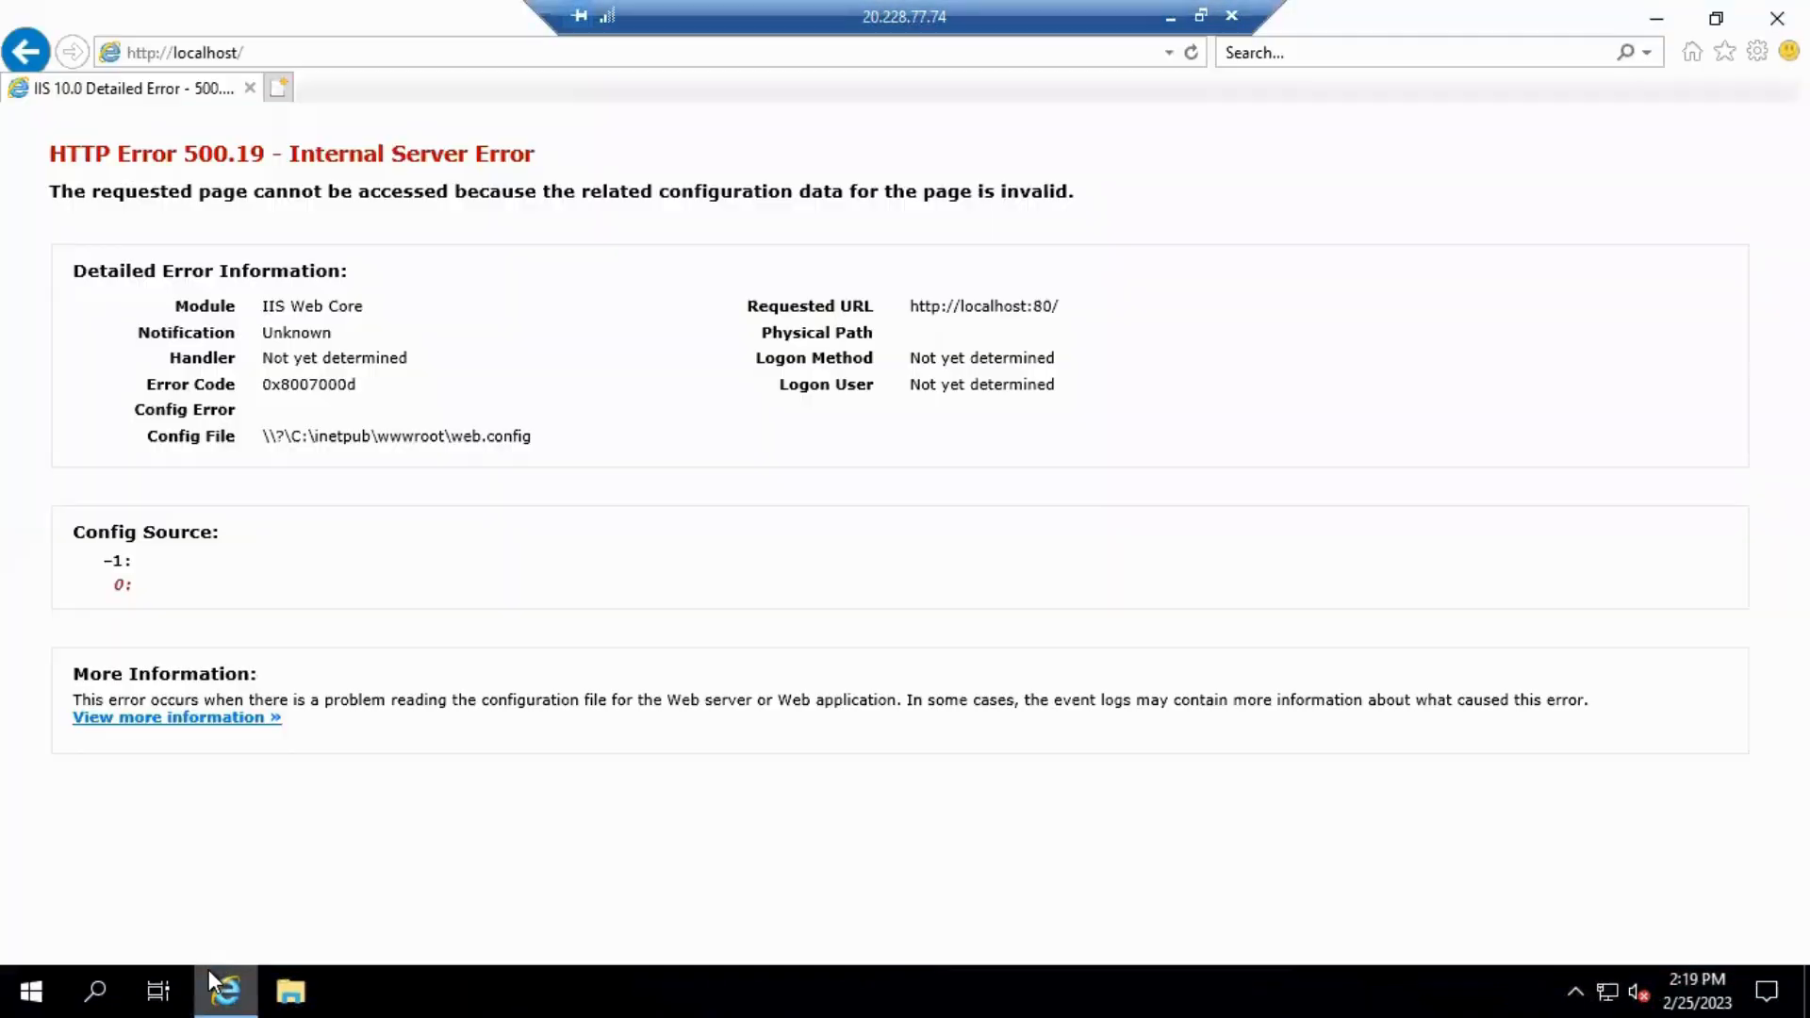
left_click(345, 53)
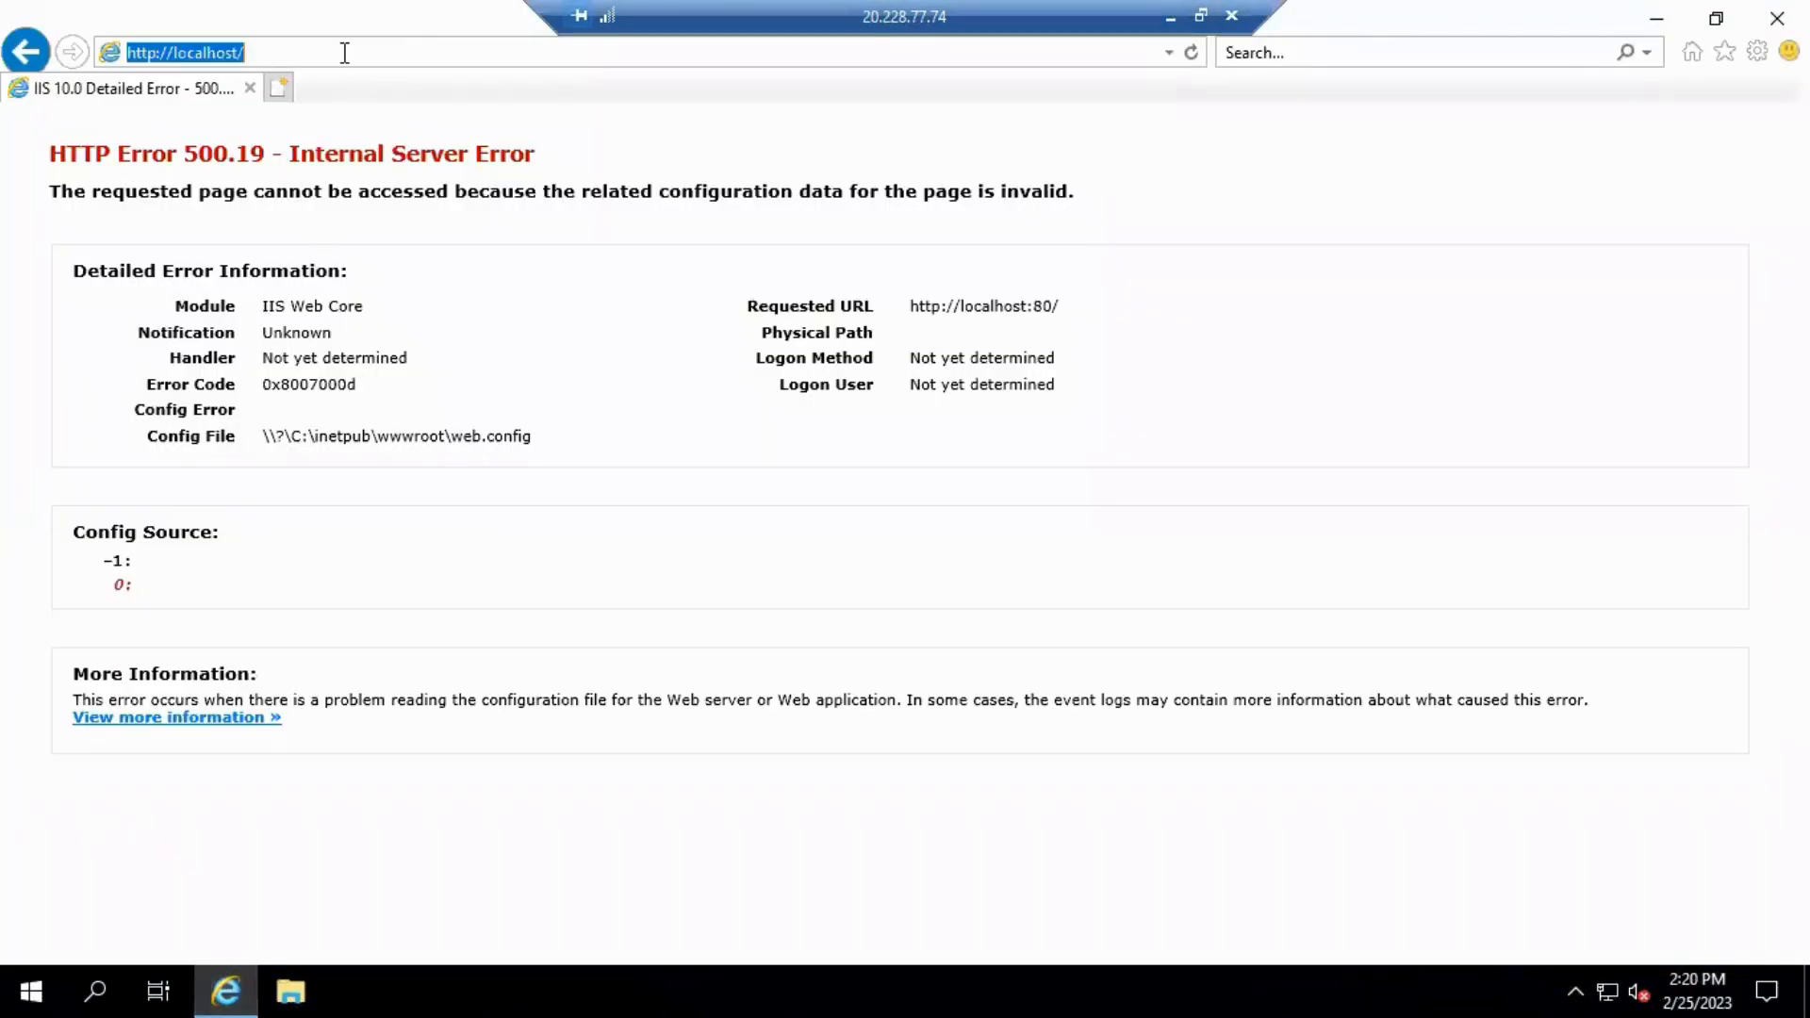
Step: Turn off IE Enhanced Security Configuration for Administrators in Server Manager's Local Server properties, and close Server Manager
left_click(19, 976)
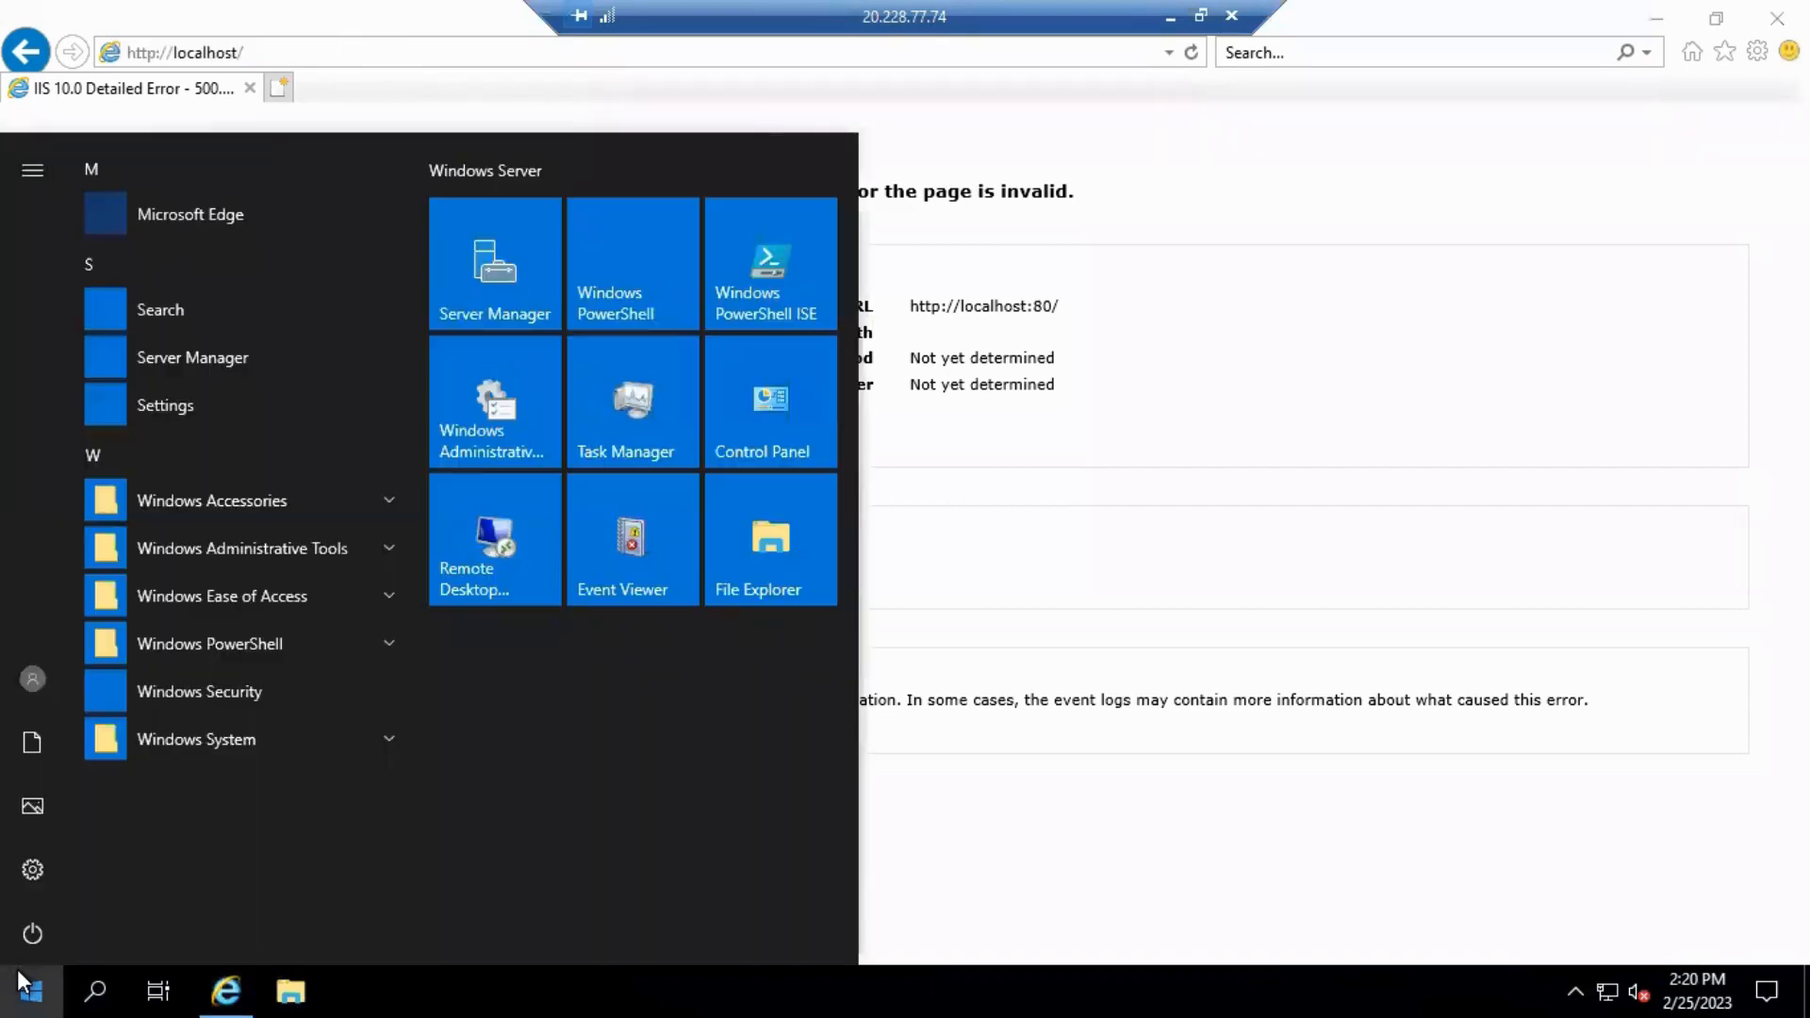
left_click(484, 290)
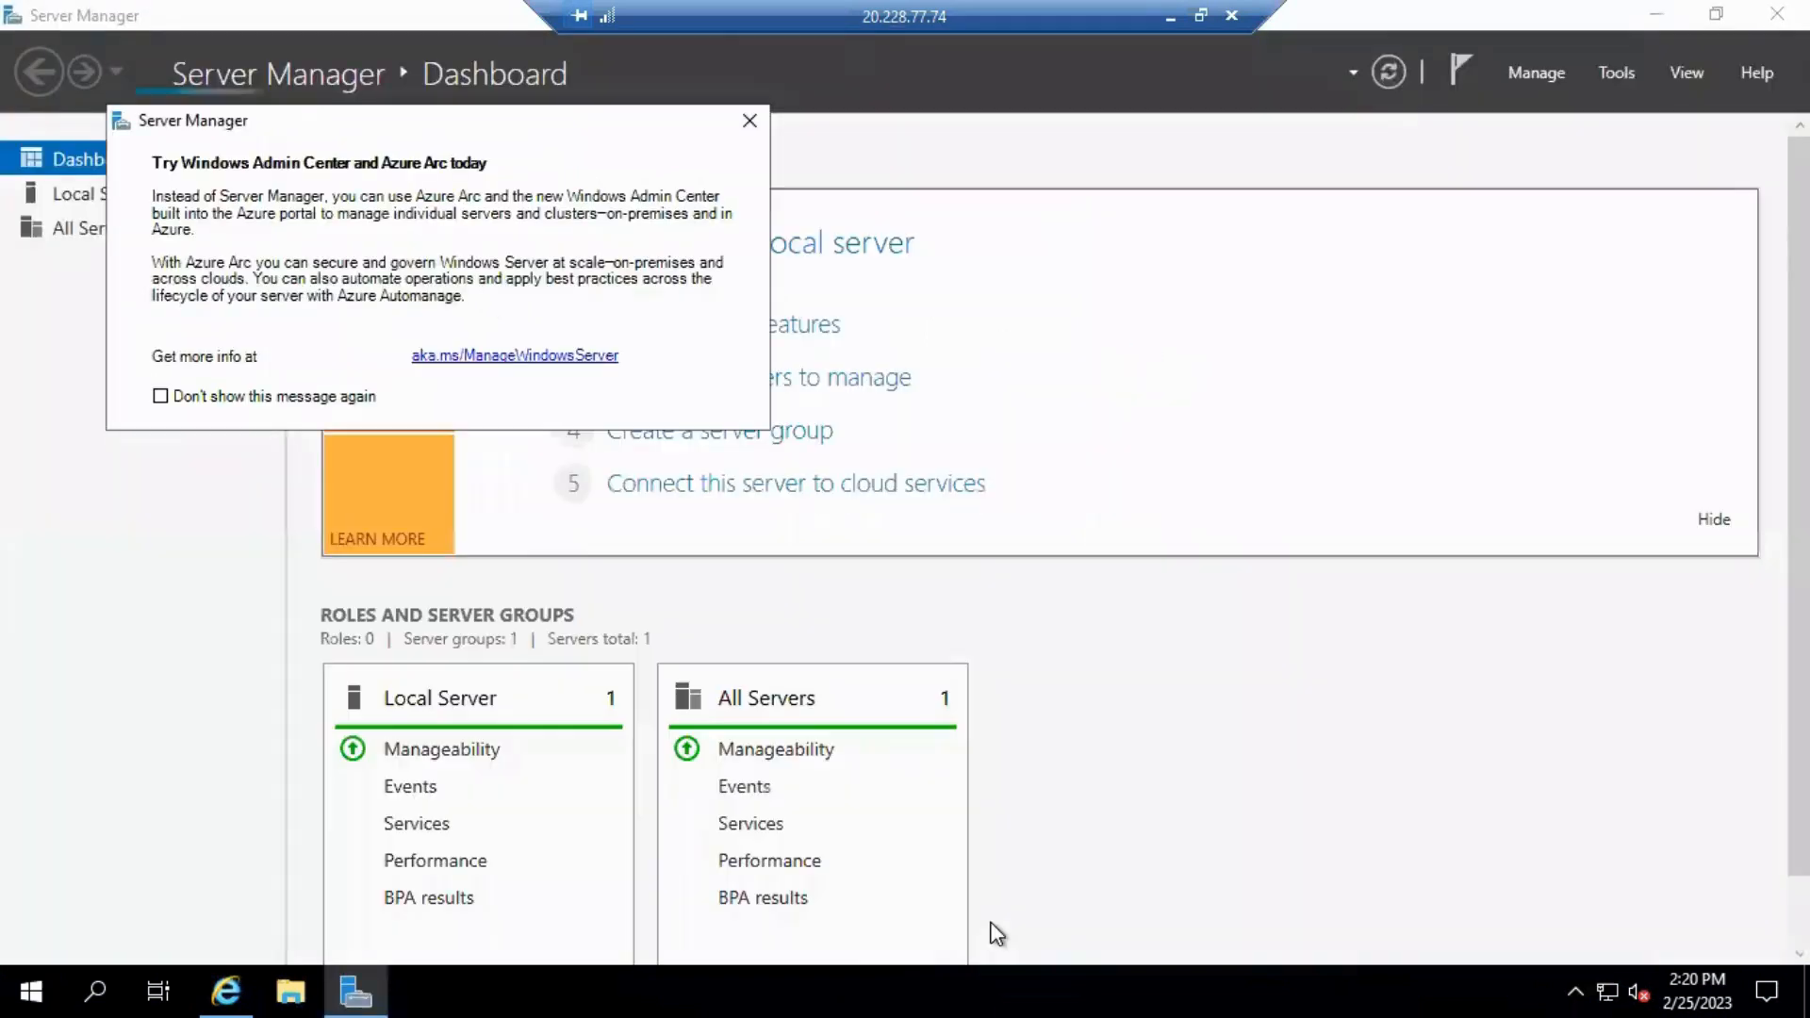
left_click(751, 120)
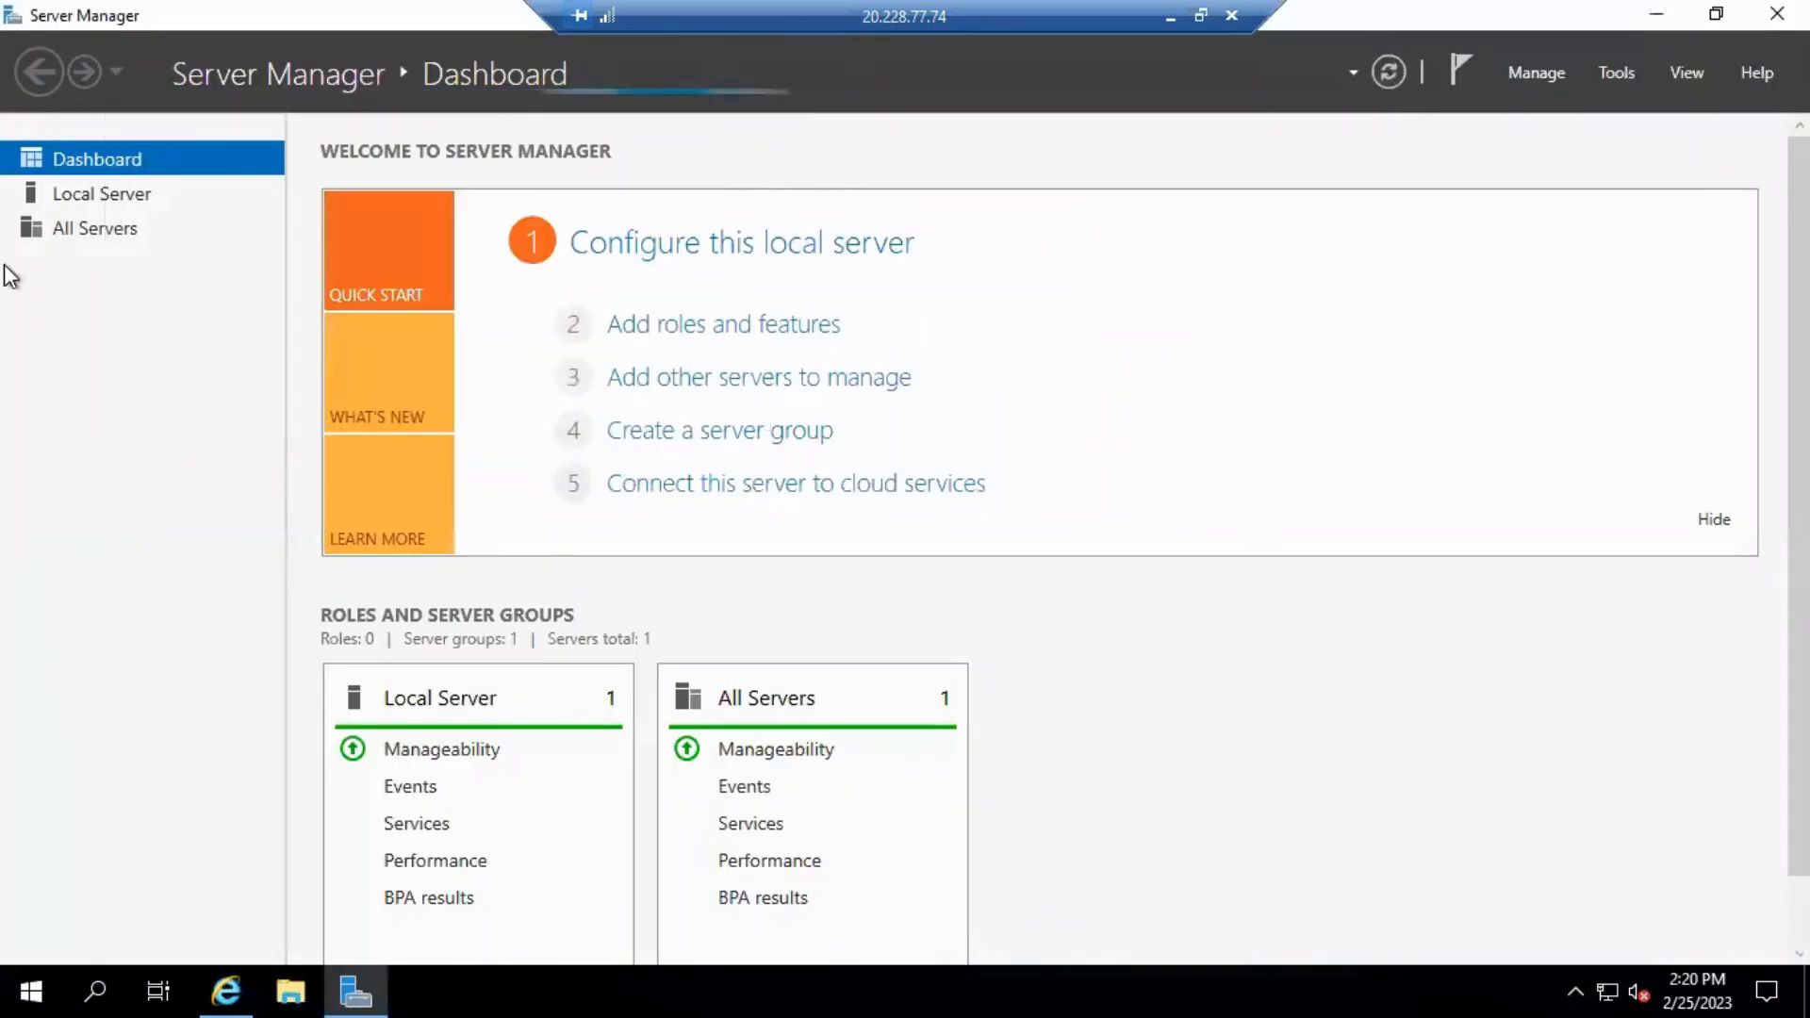
left_click(88, 200)
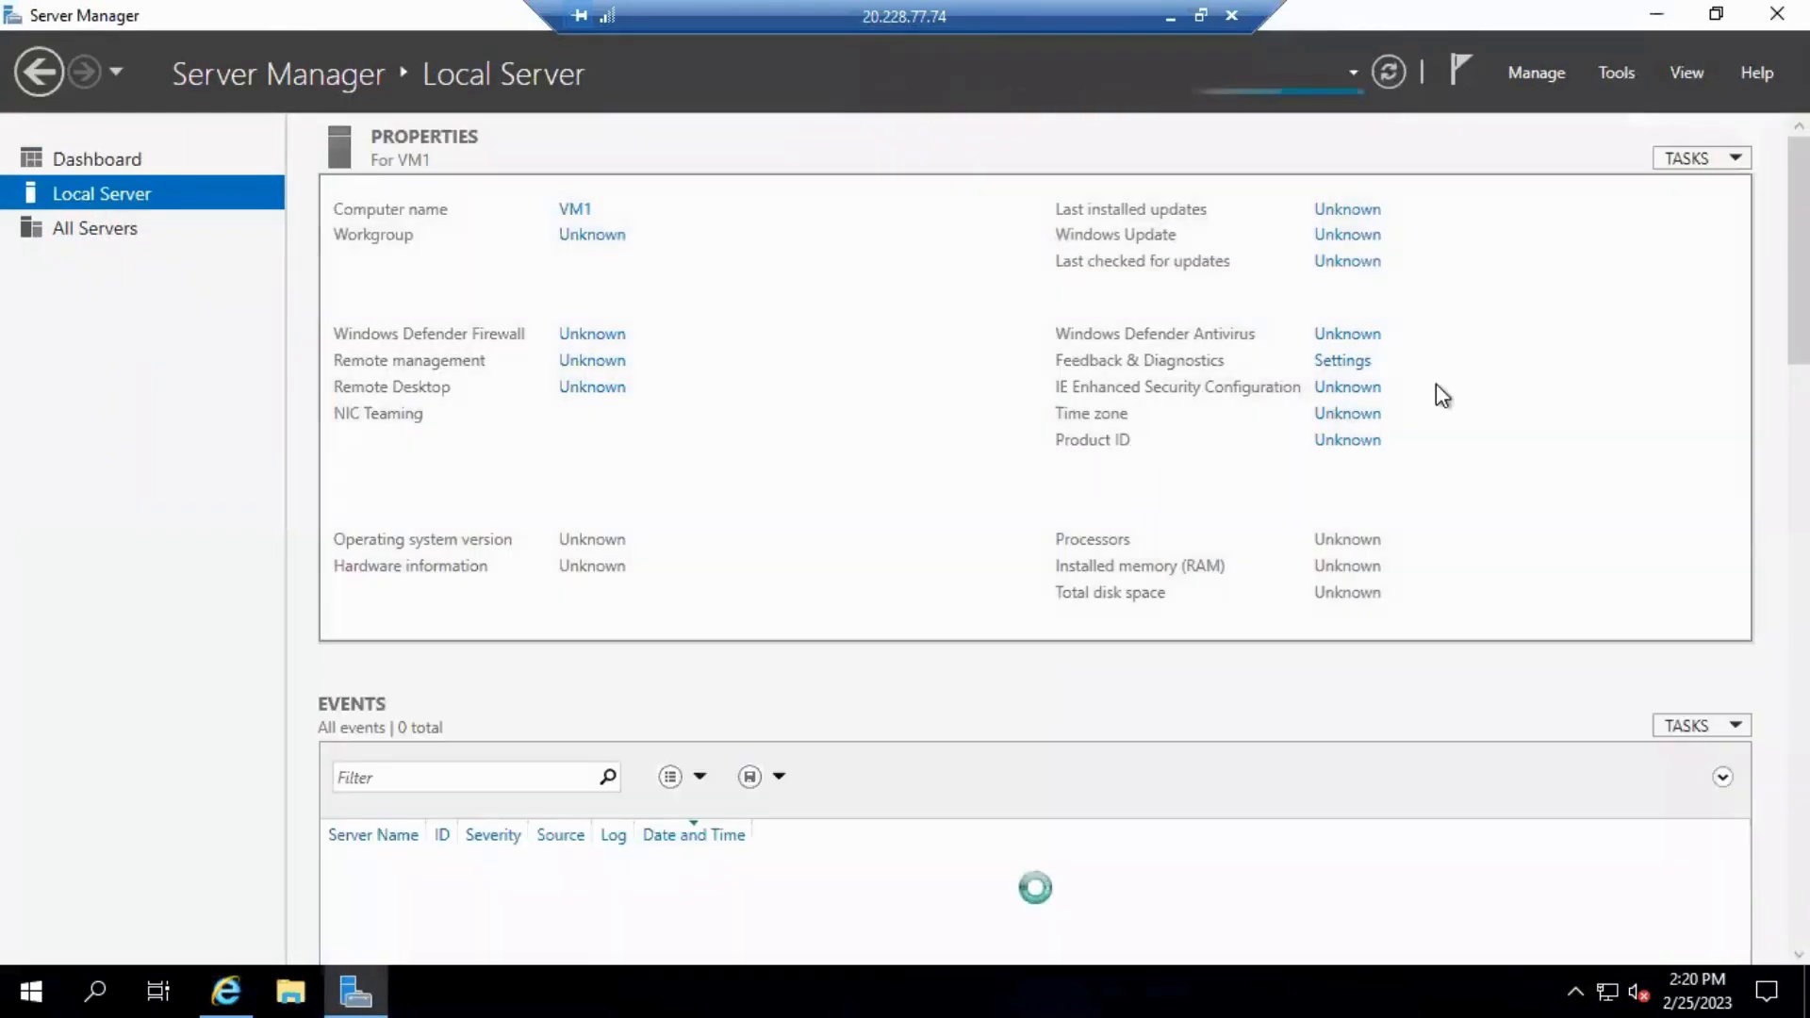
left_click(1332, 388)
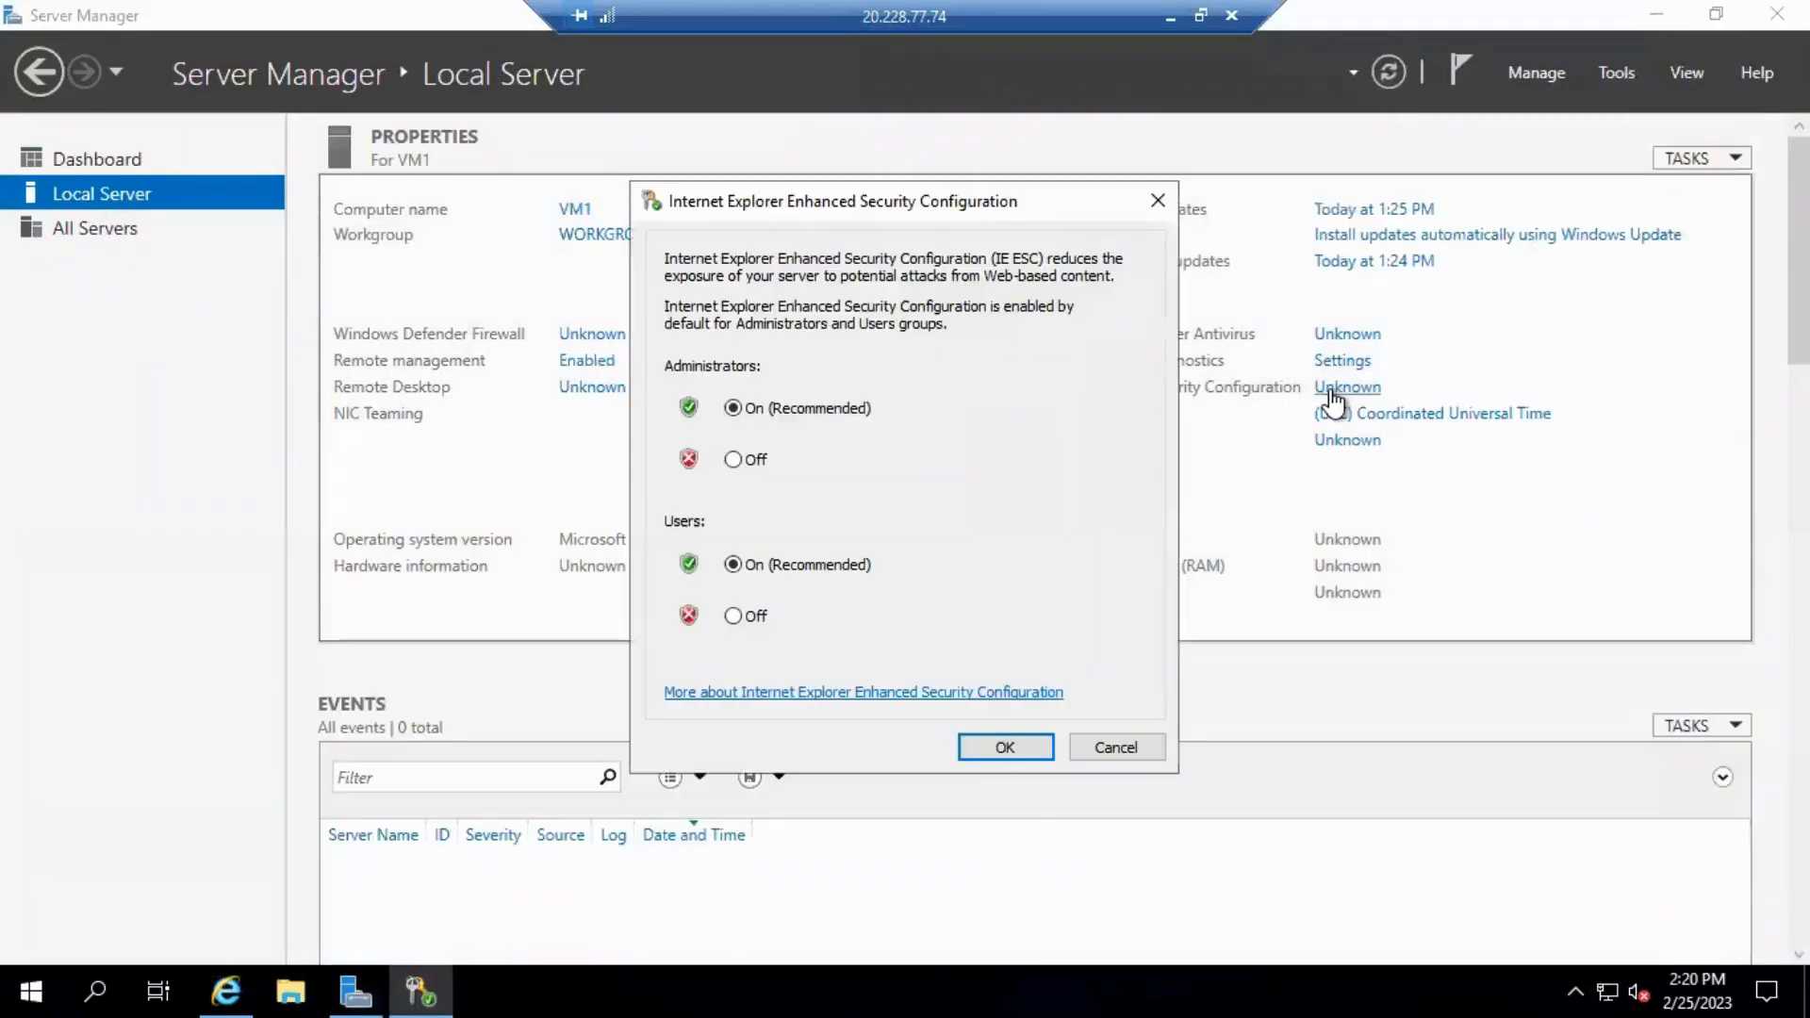
left_click(741, 464)
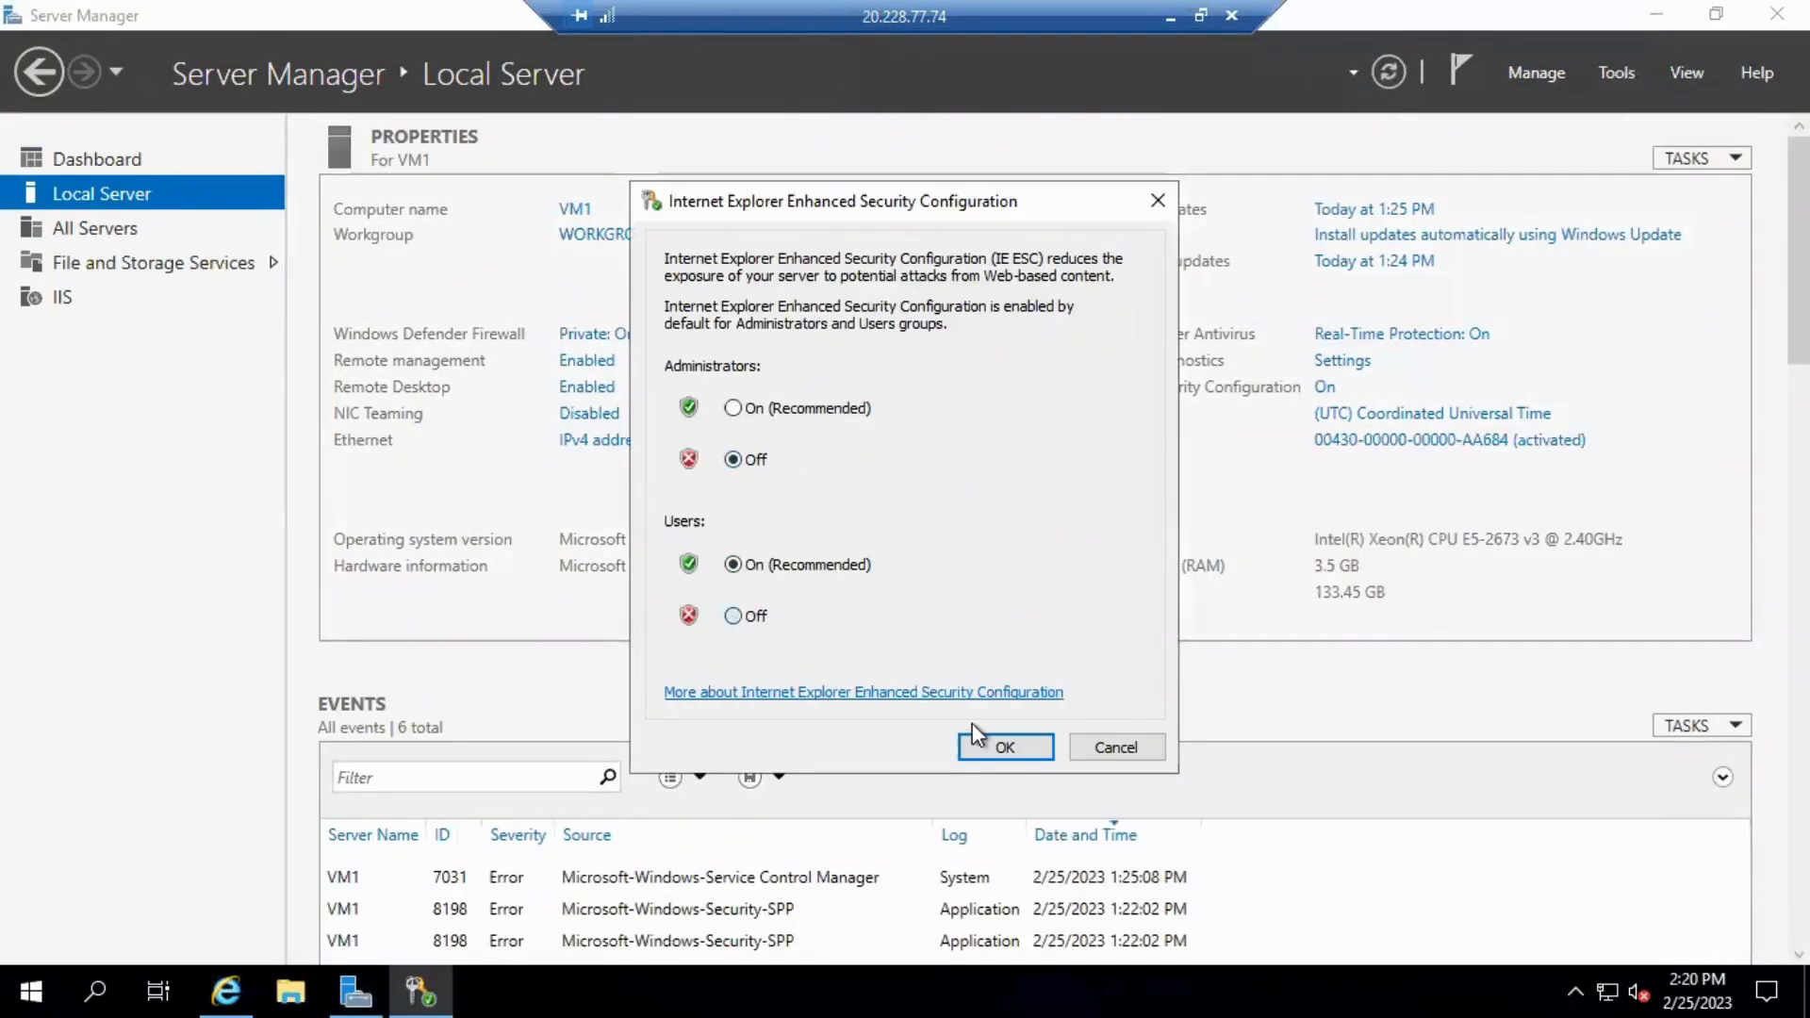
left_click(966, 749)
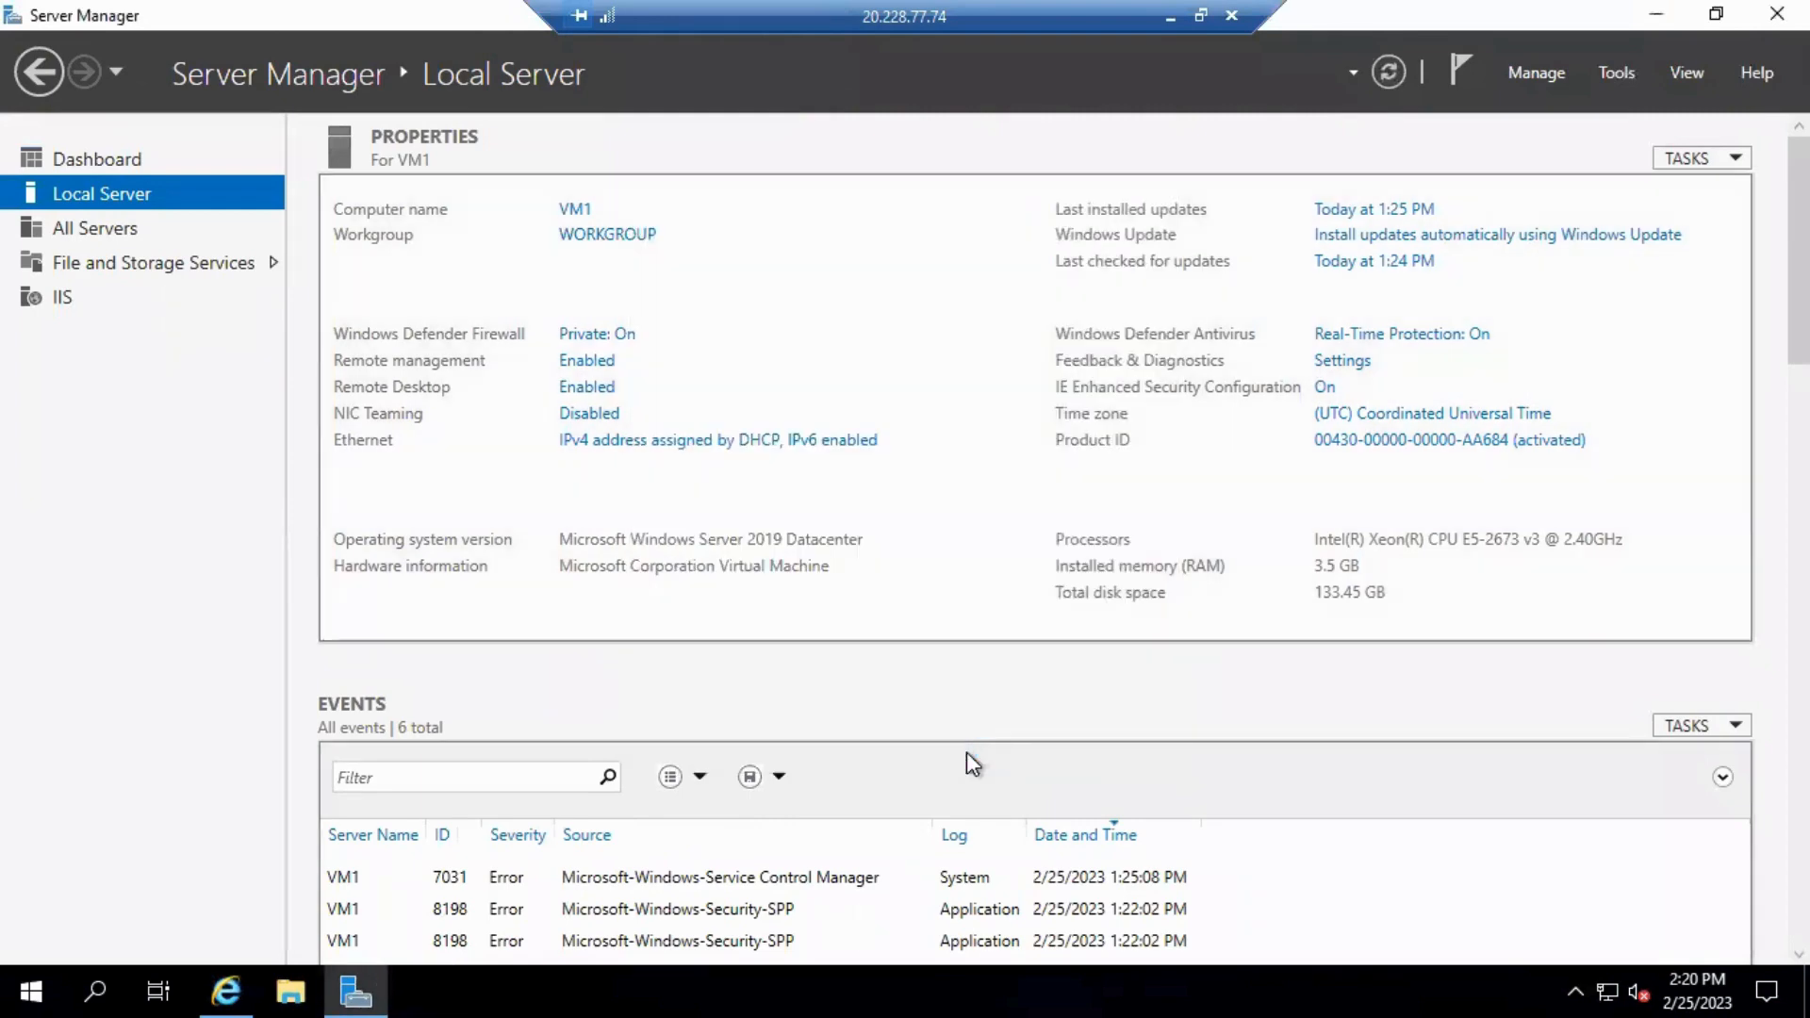
left_click(1777, 13)
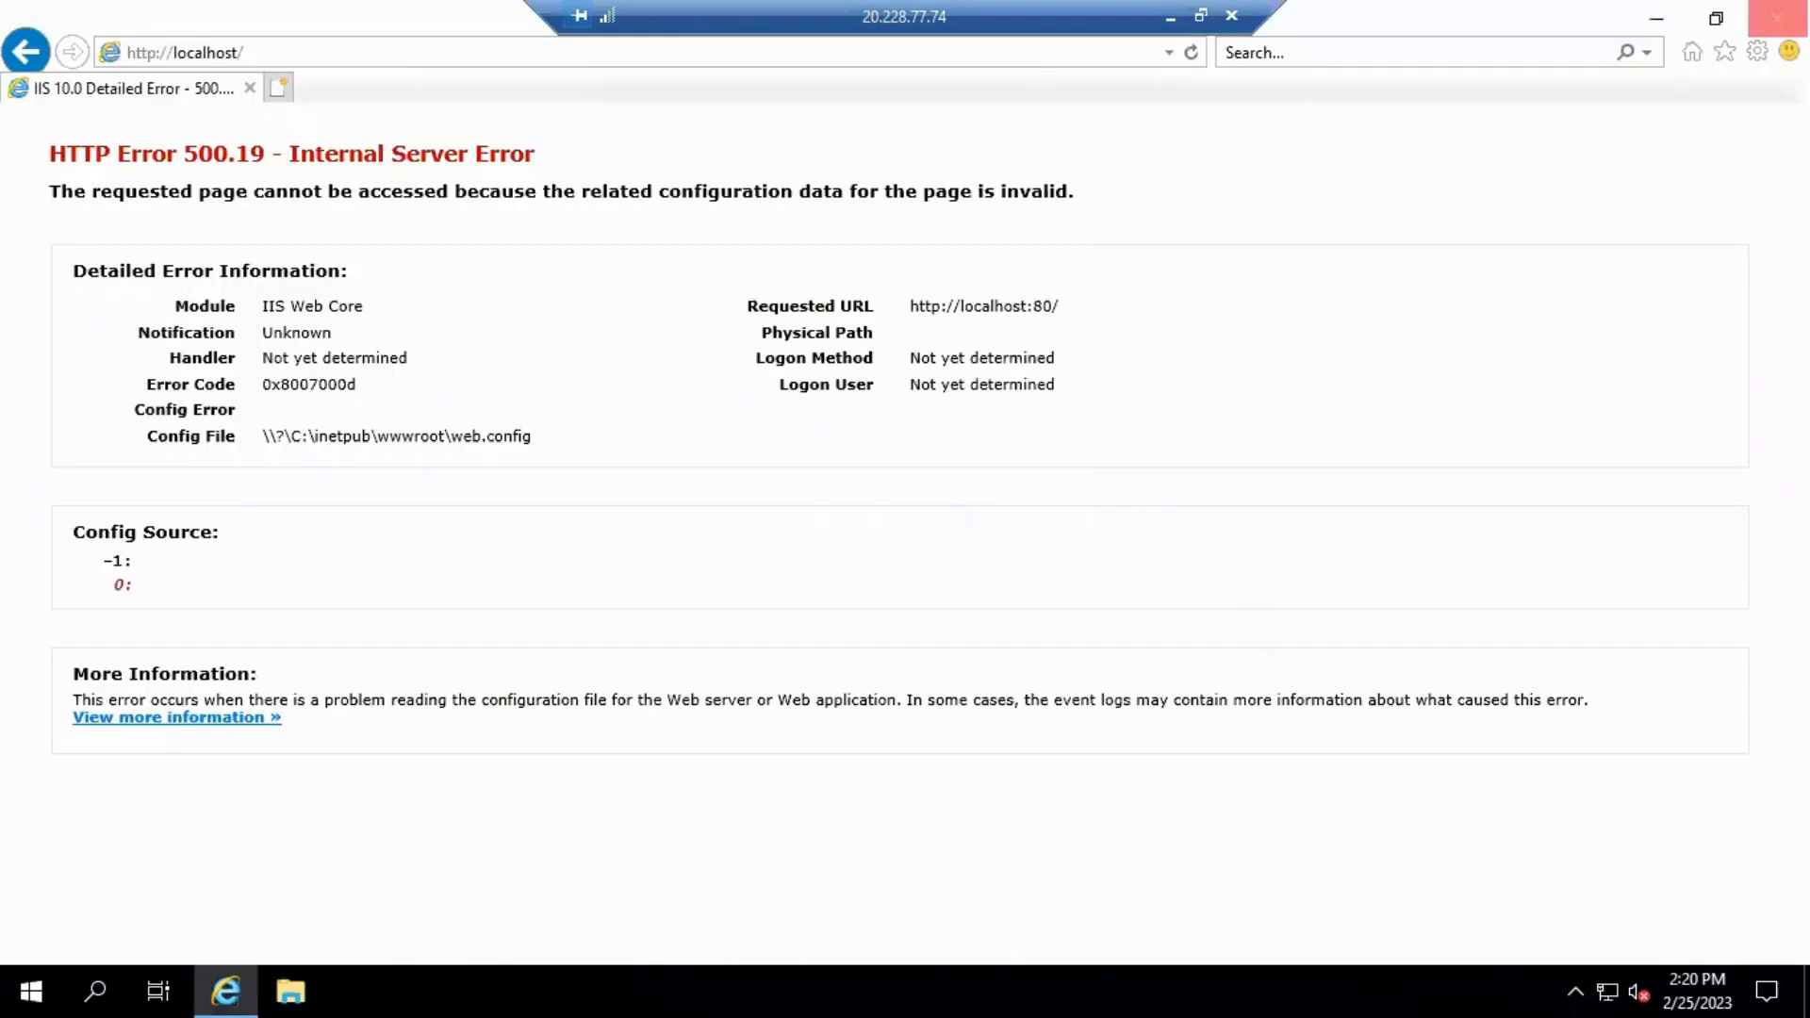
Step: Search the web in Internet Explorer for "download .net runtime 3.1" and open Microsoft's Download .NET Core 3.1 page
left_click(372, 57)
type("d")
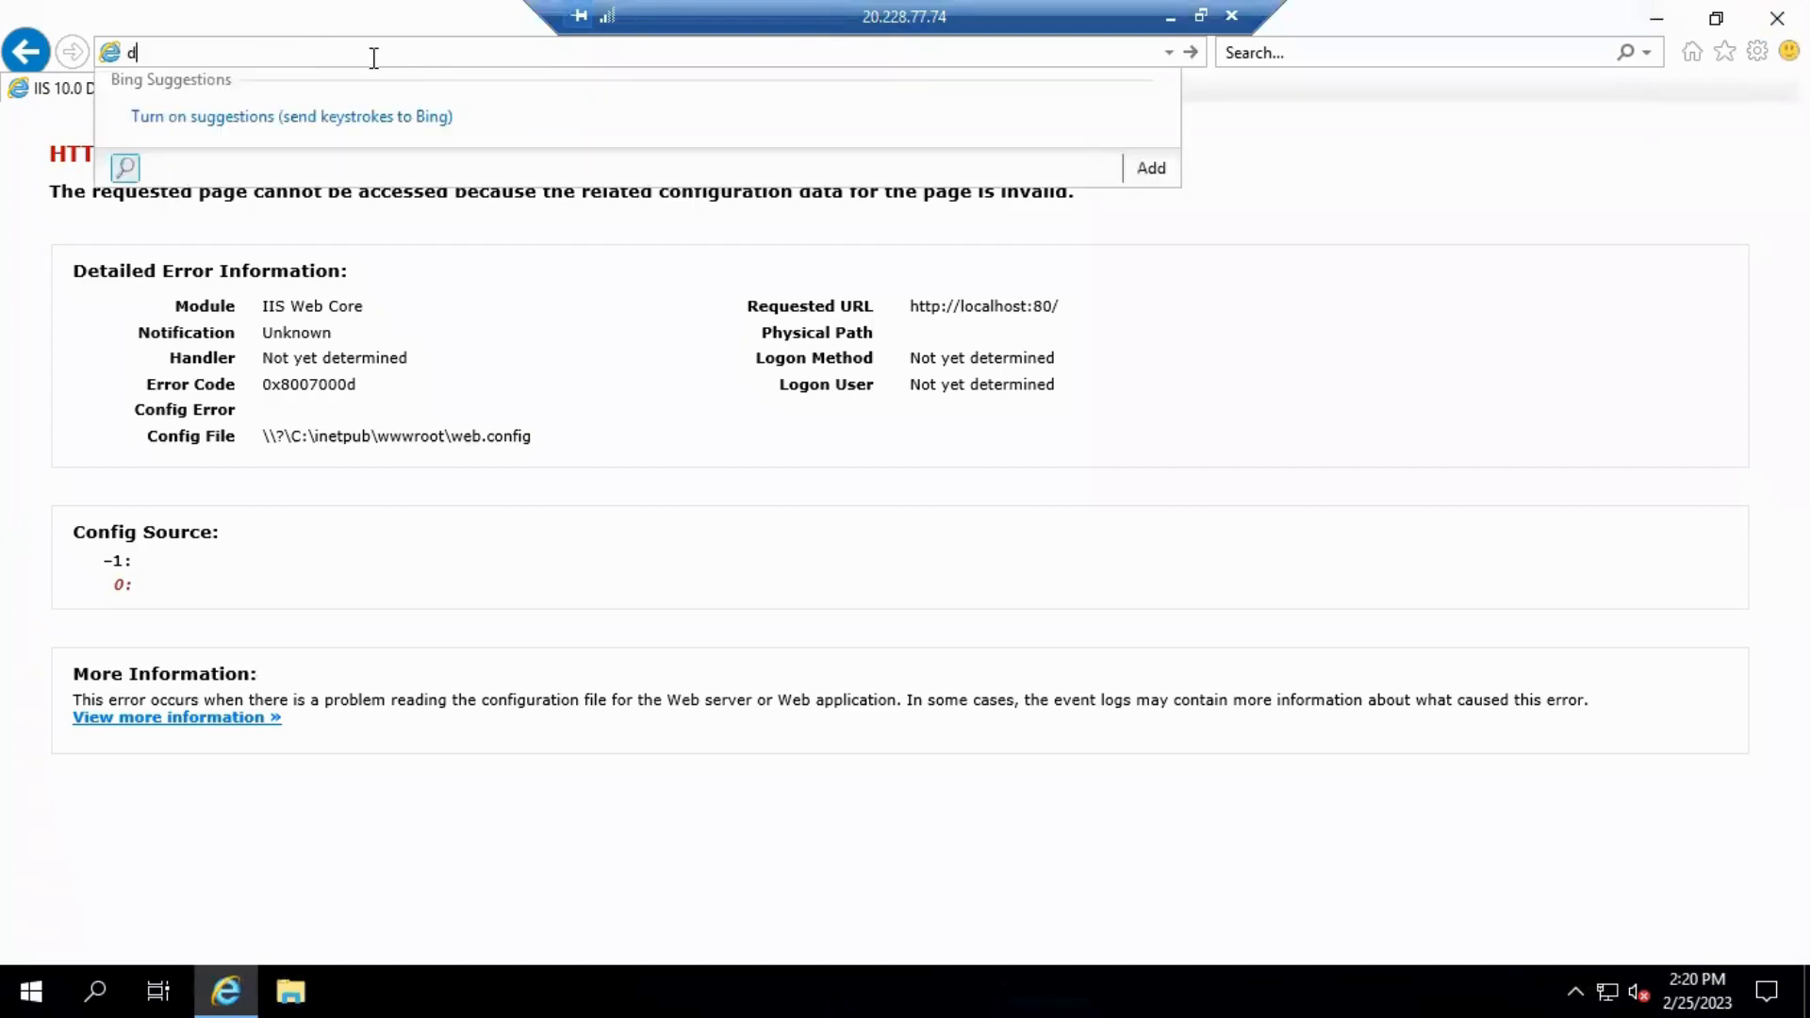
type("ownload .net runtime 3.1")
key("Return")
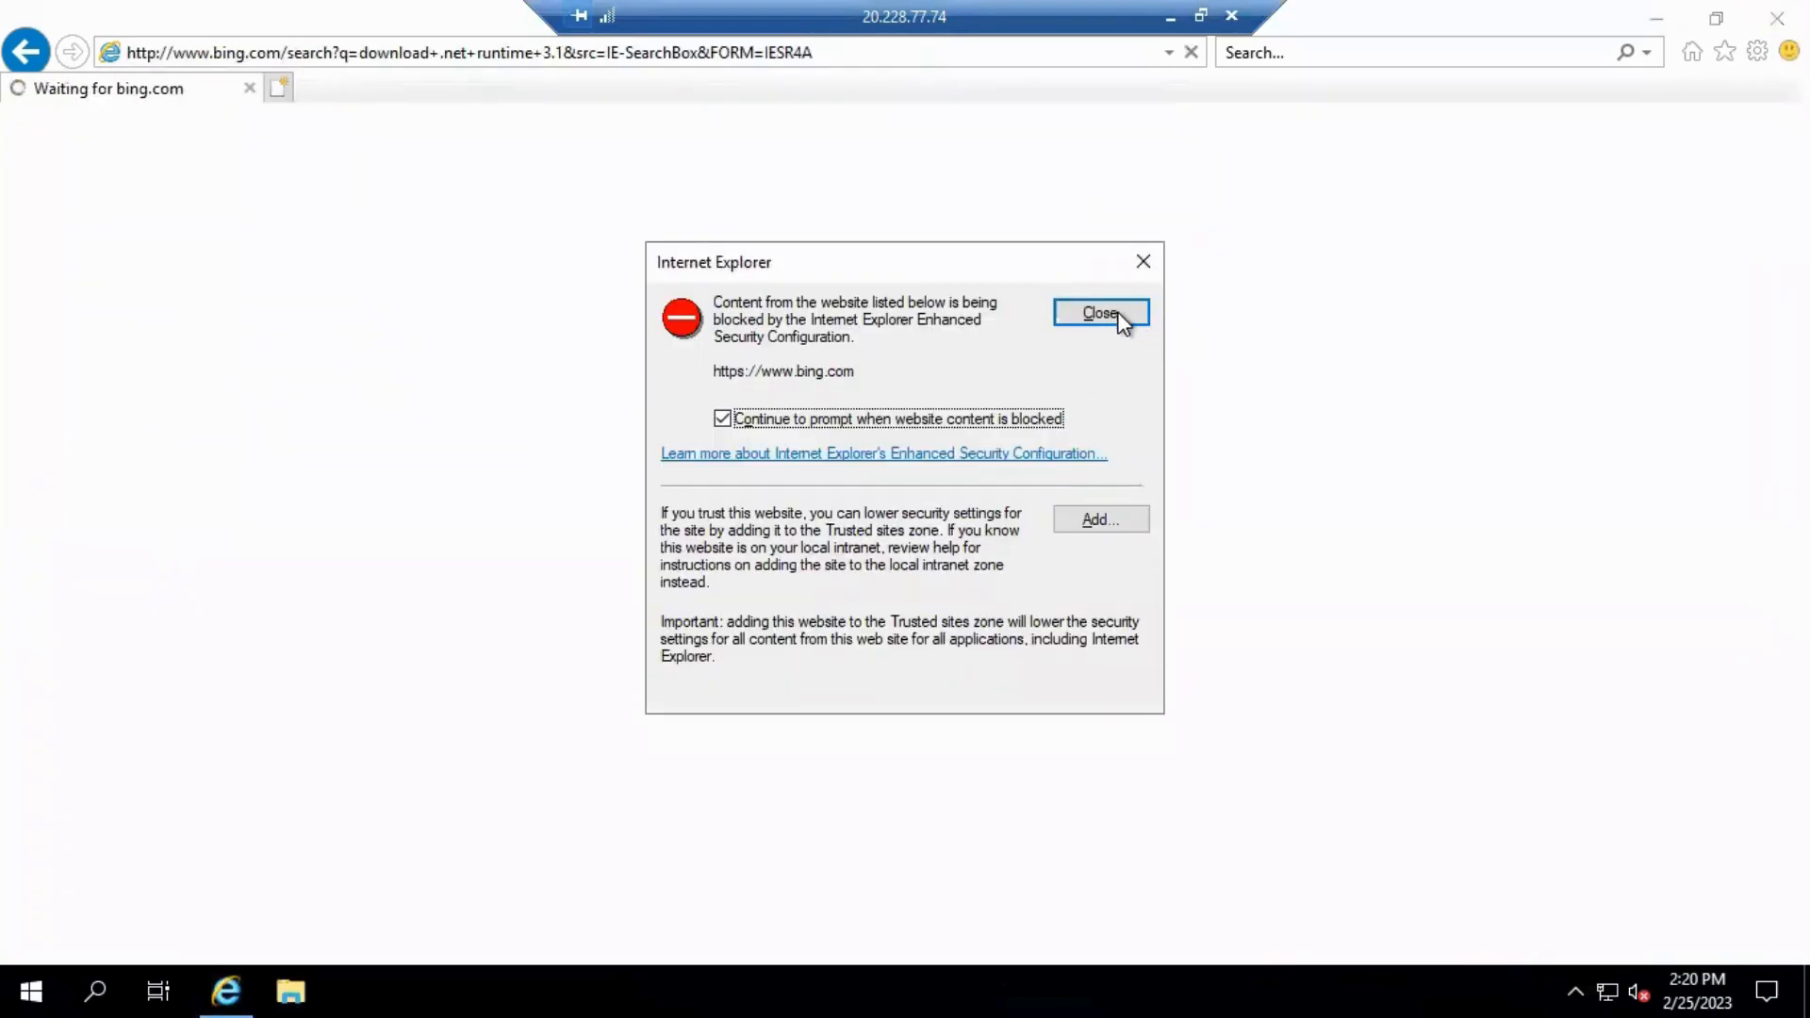
left_click(1118, 316)
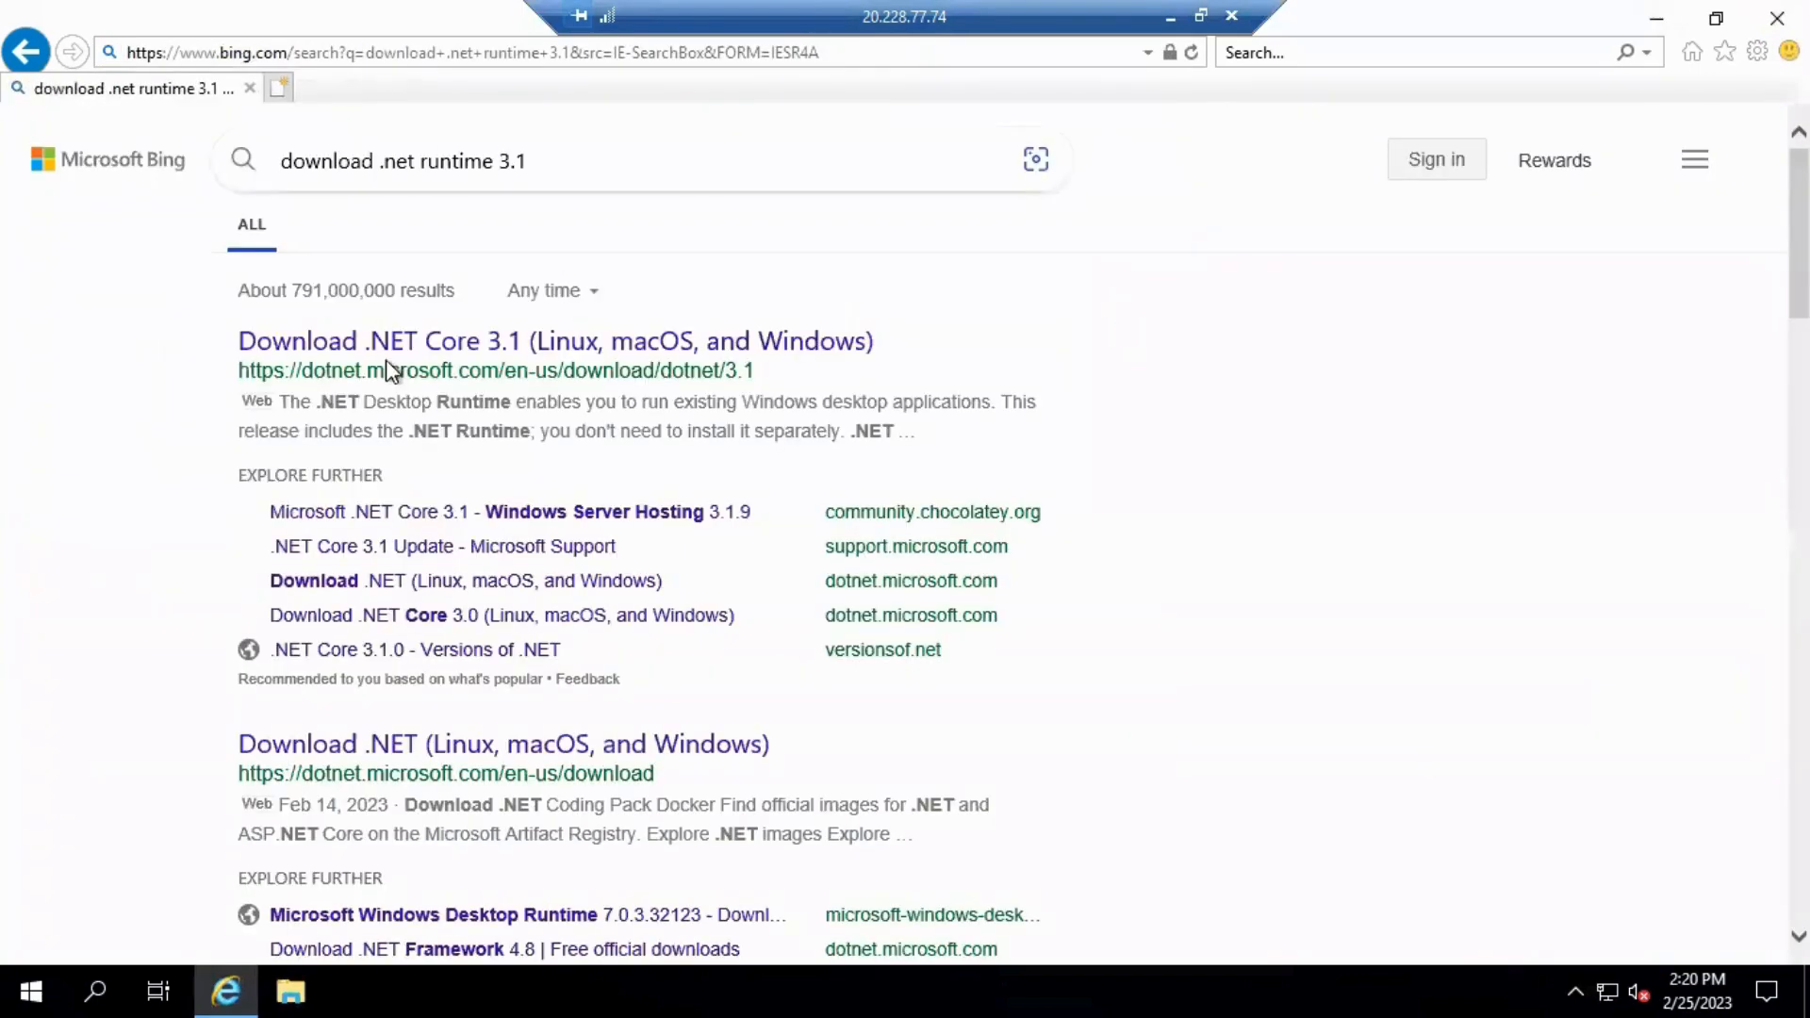
left_click(415, 346)
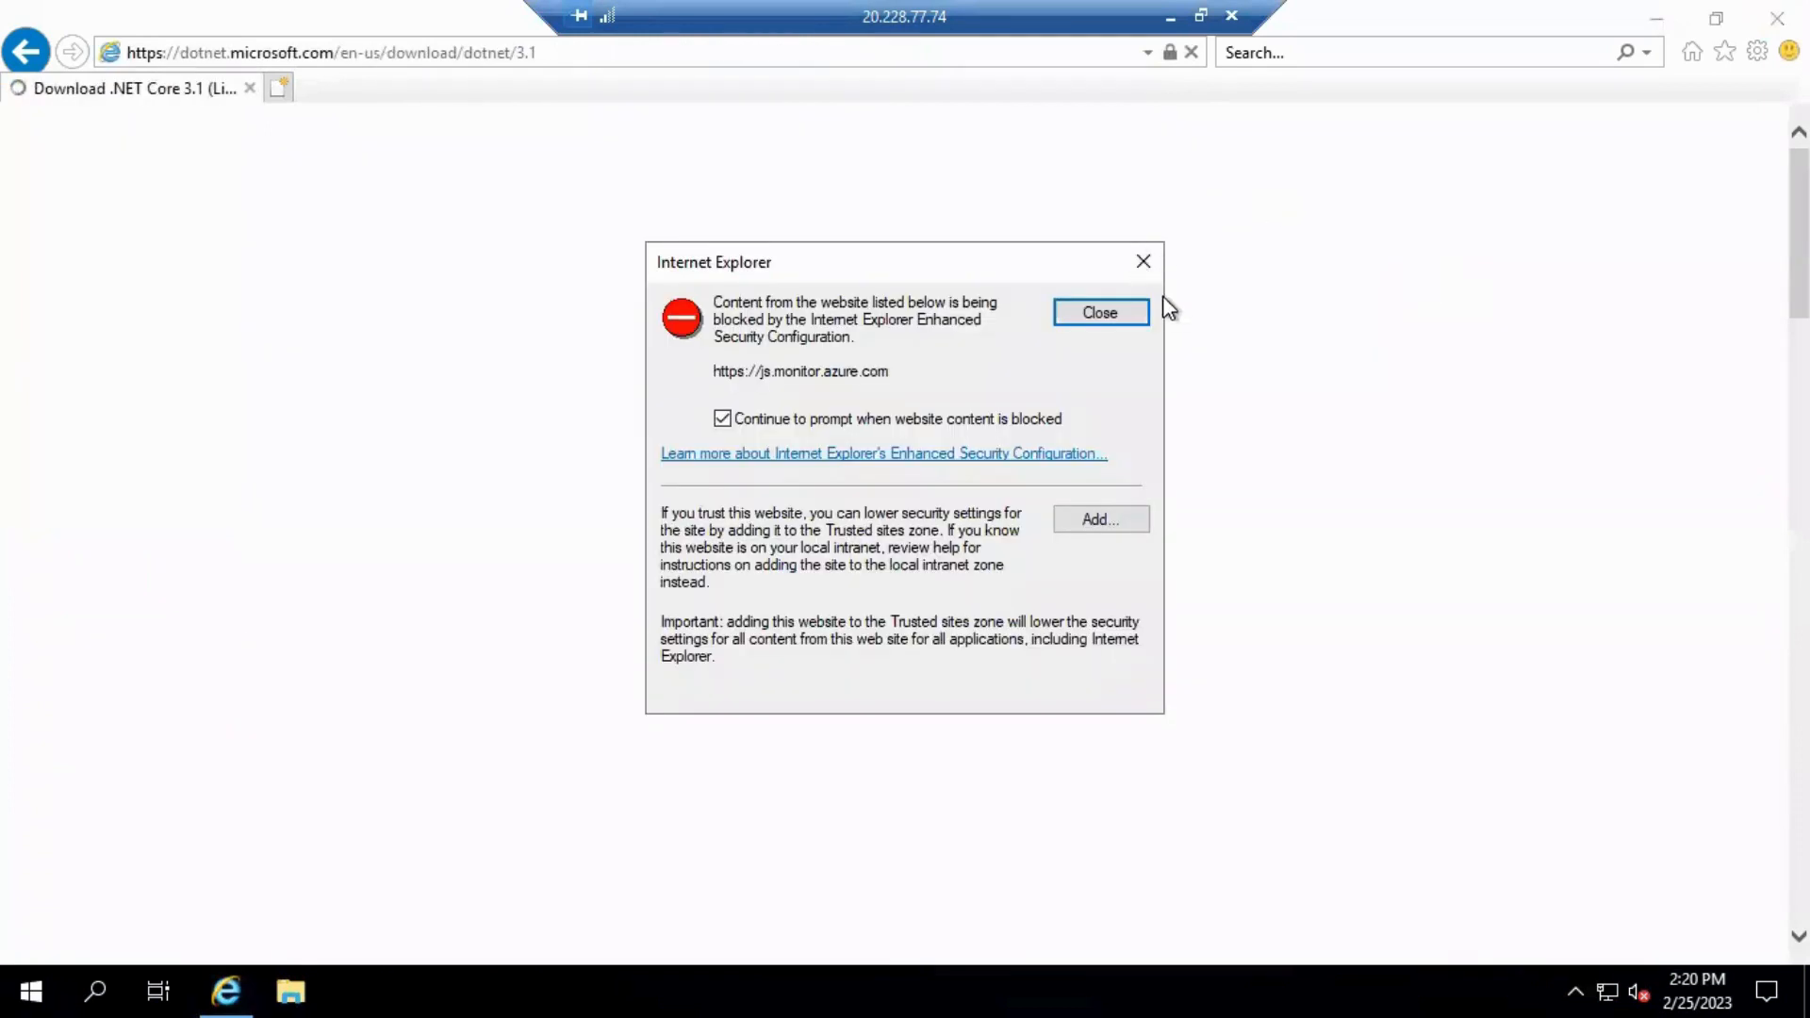
left_click(1072, 521)
left_click(1103, 468)
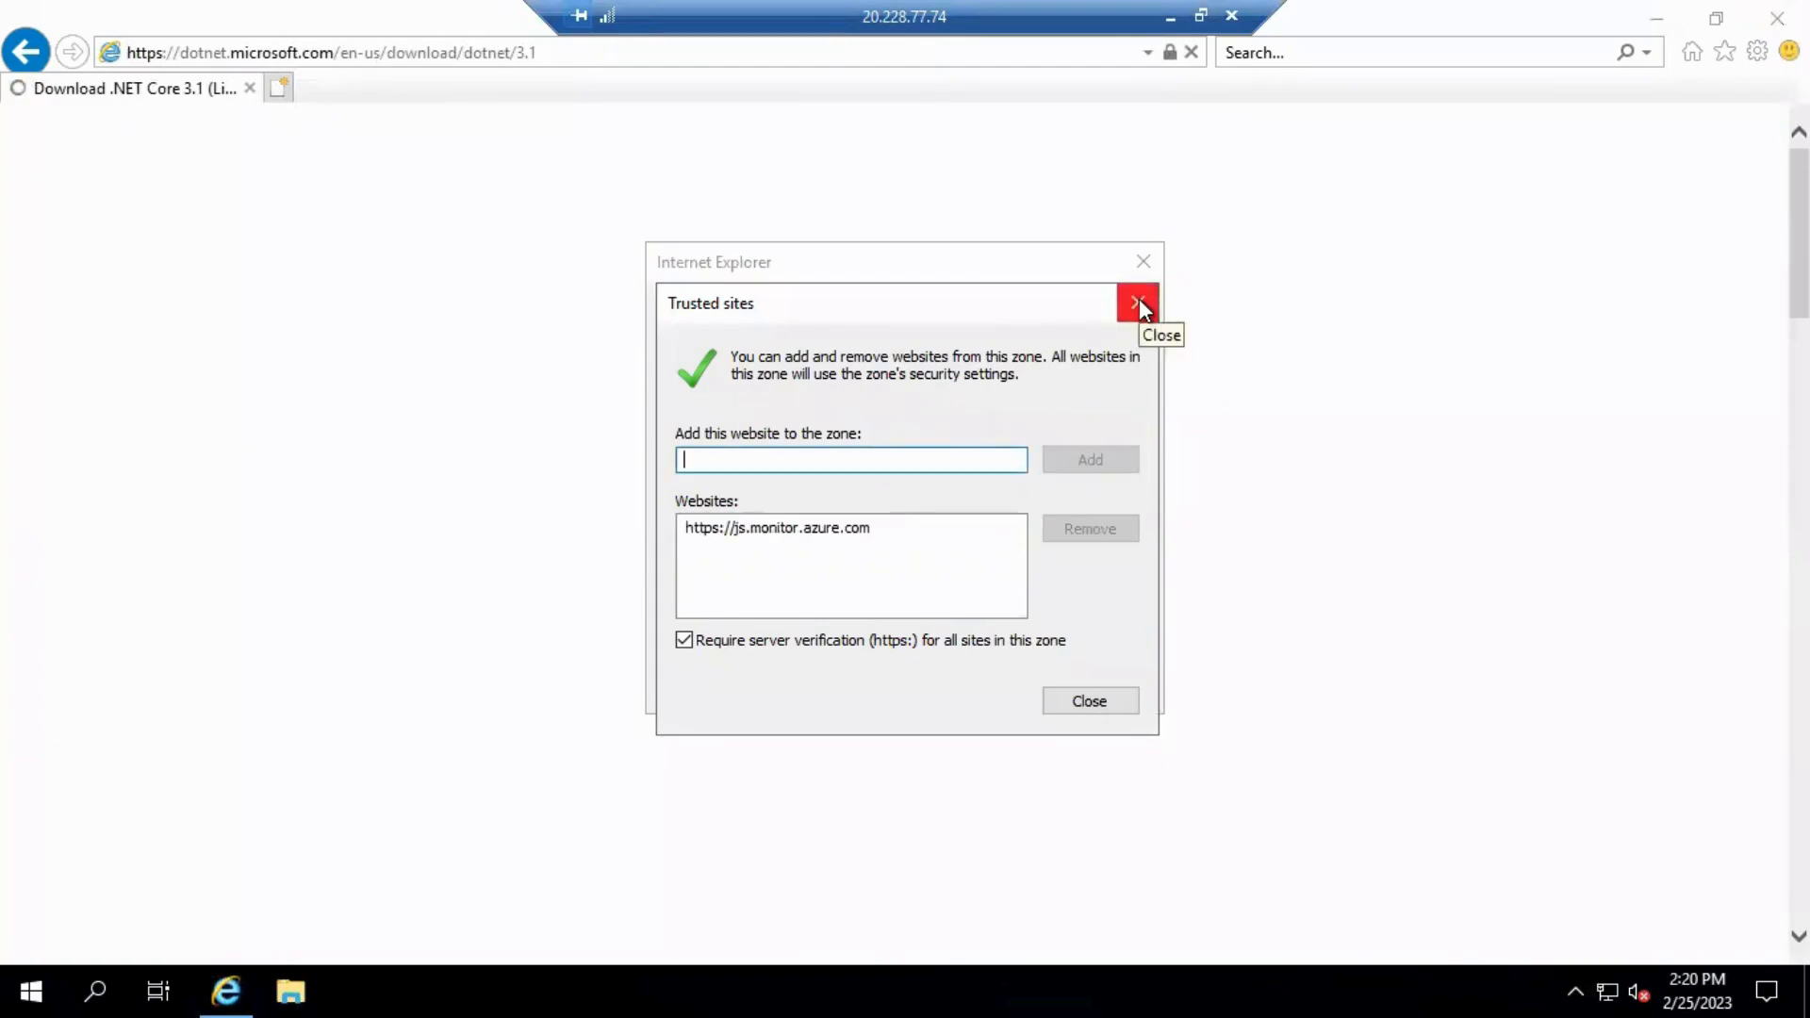
left_click(1139, 302)
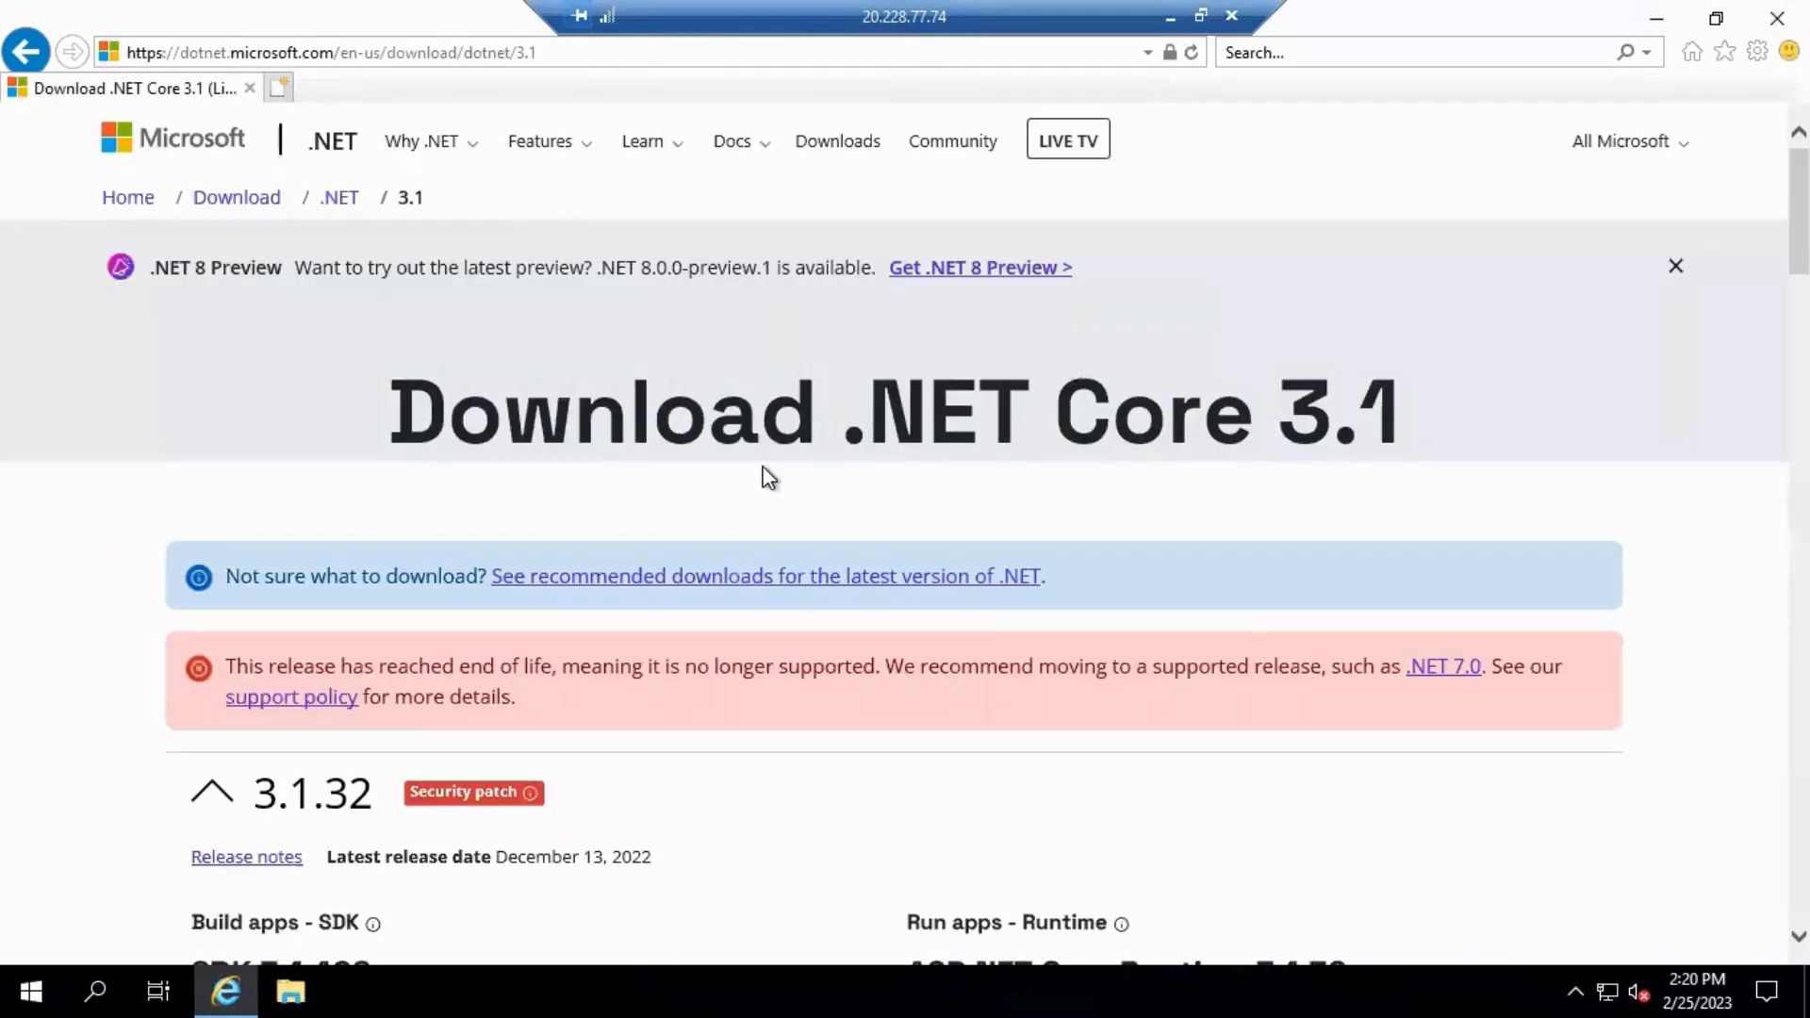
scroll(798, 529, "down", 3)
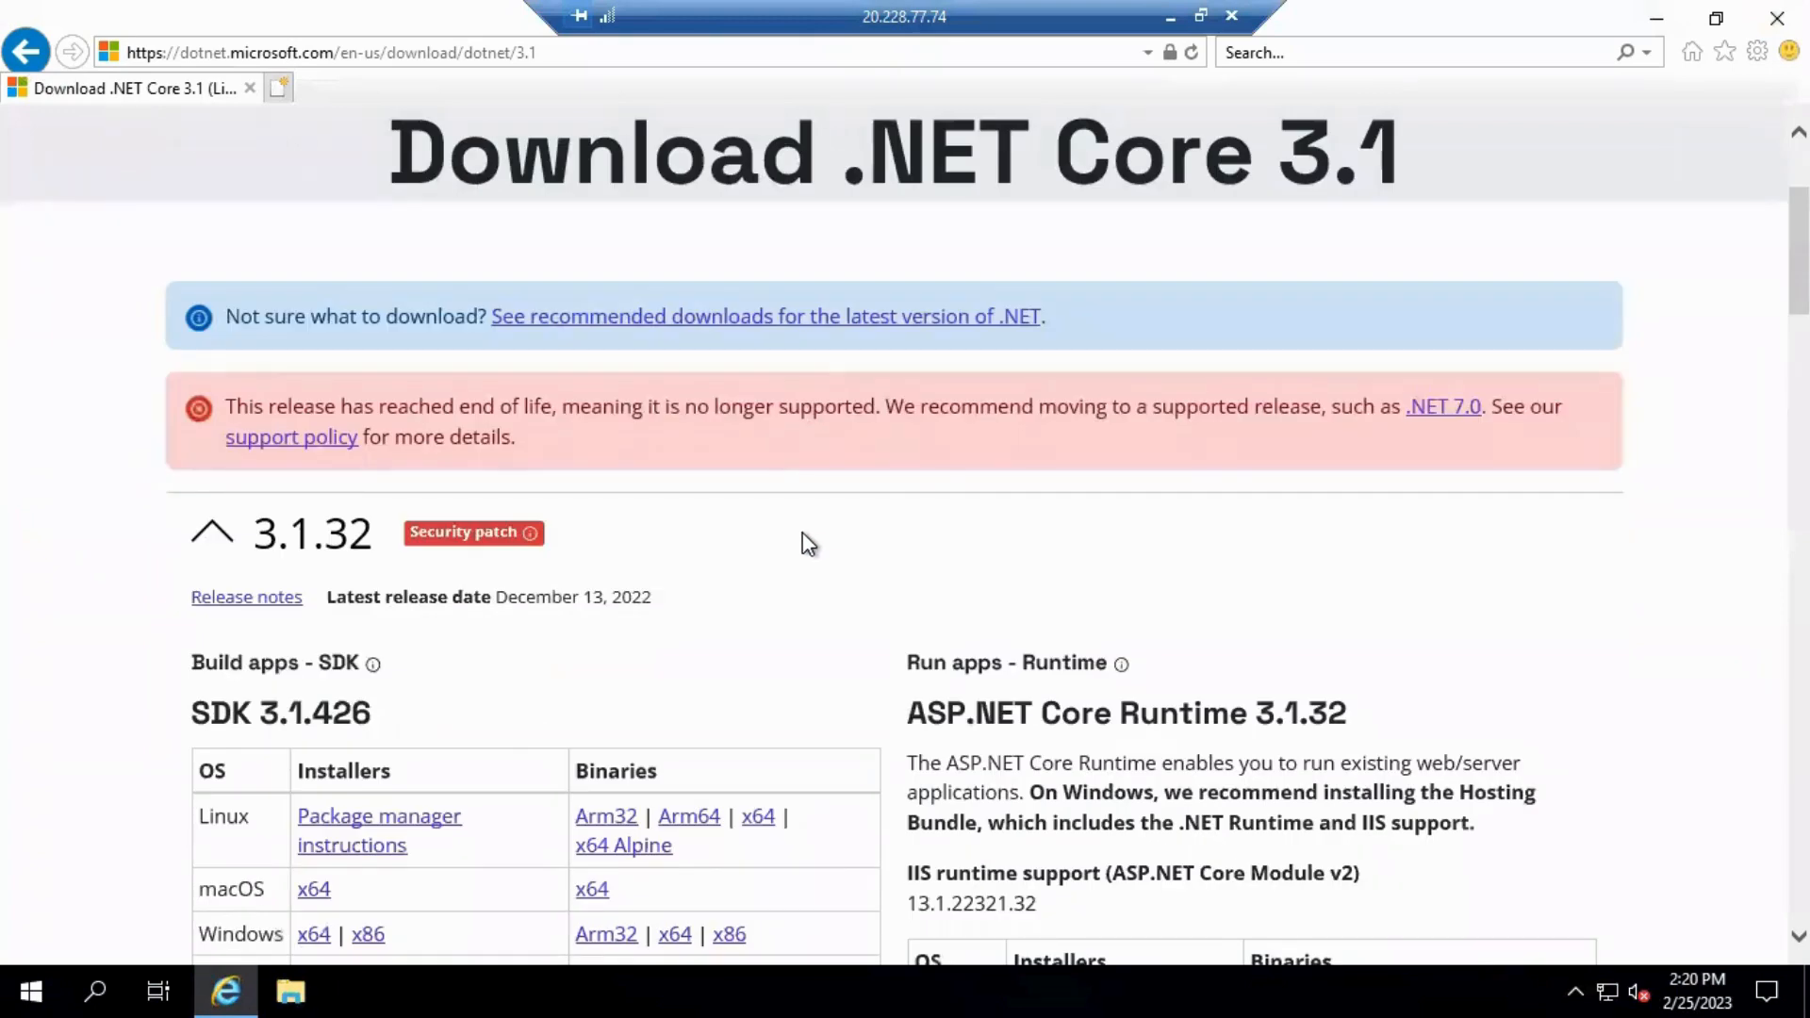
scroll(802, 534, "down", 5)
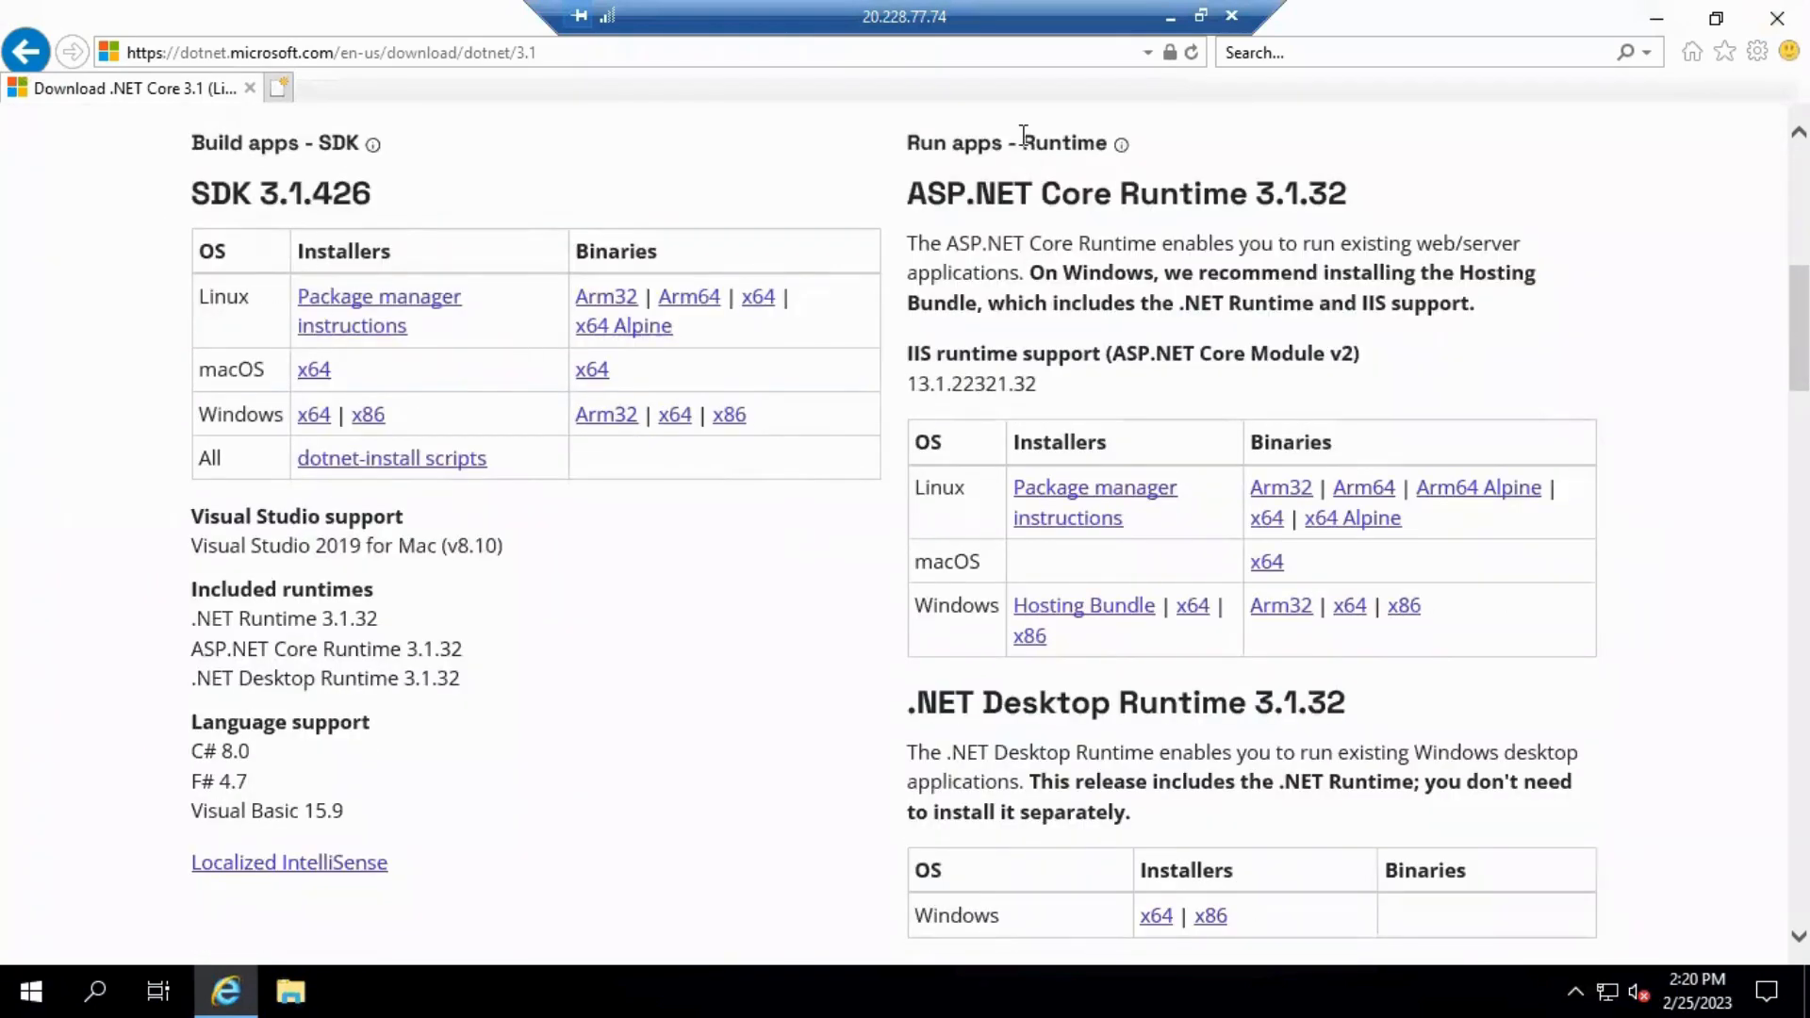
Step: Minimize the remote session, switch to the Azure portal in Chrome, and start creating a web app under App Services
left_click(1172, 17)
left_click(1779, 12)
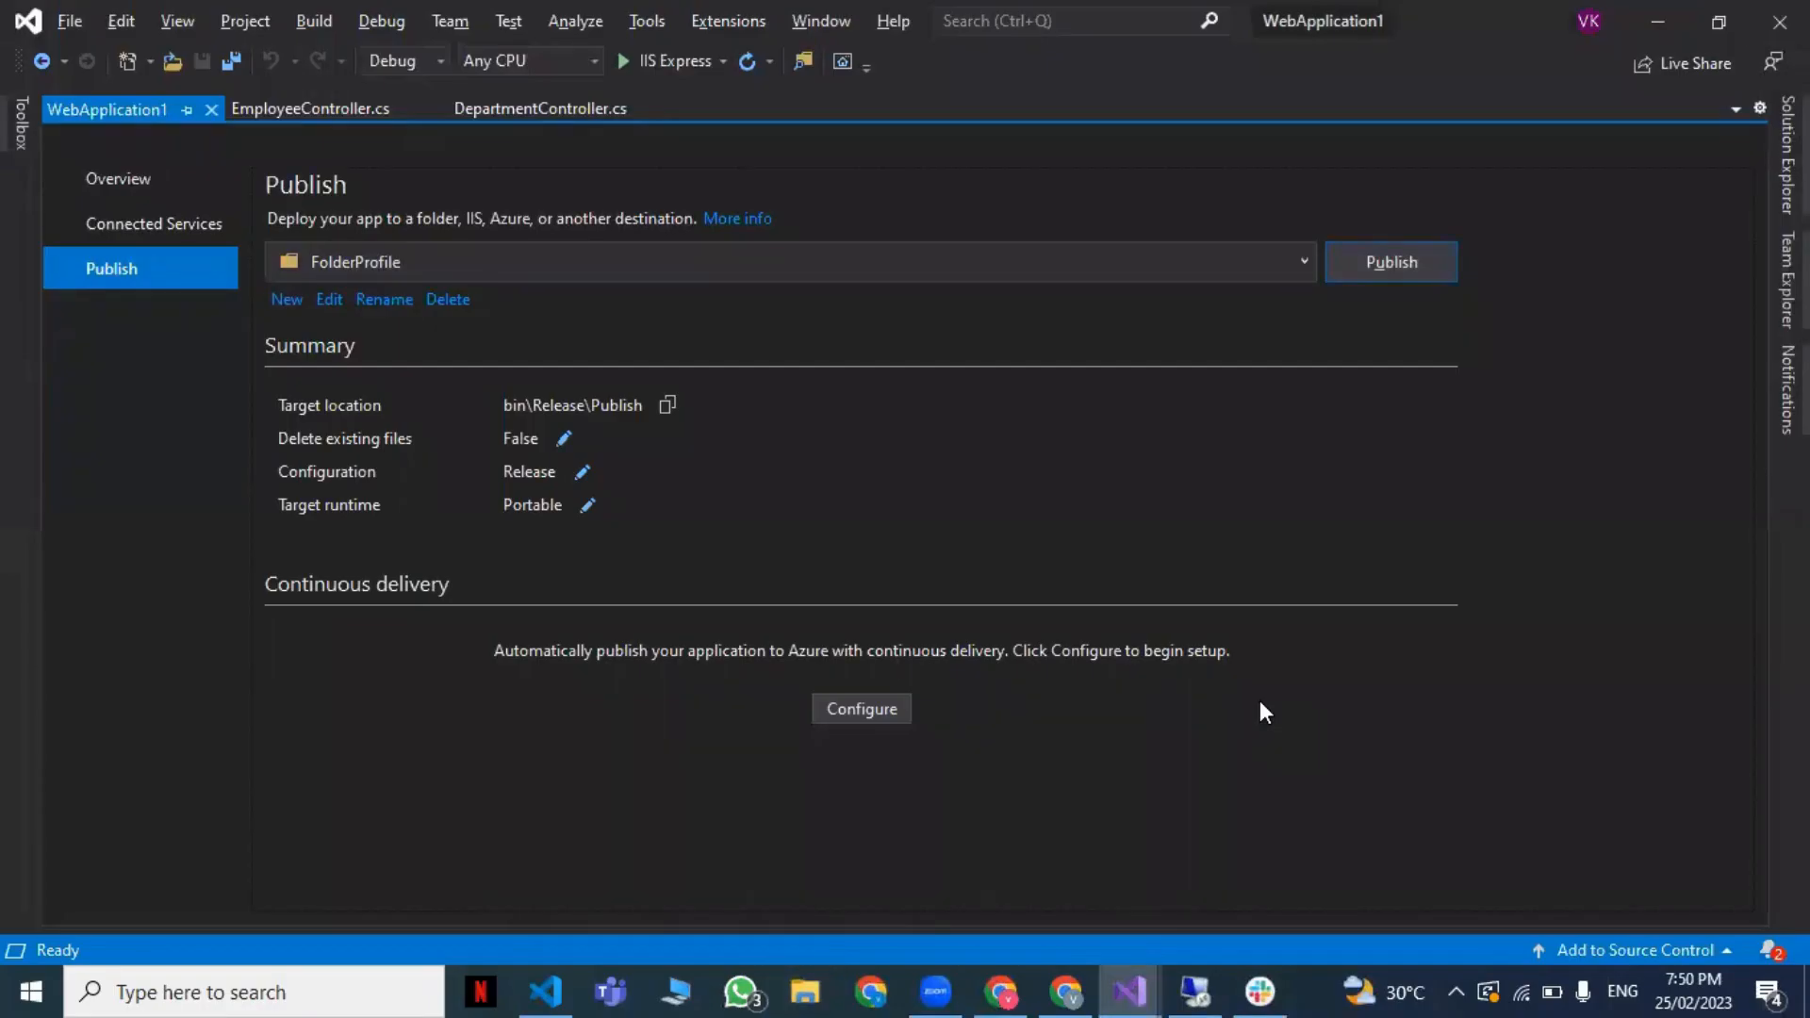
key("alt+Tab")
left_click(45, 173)
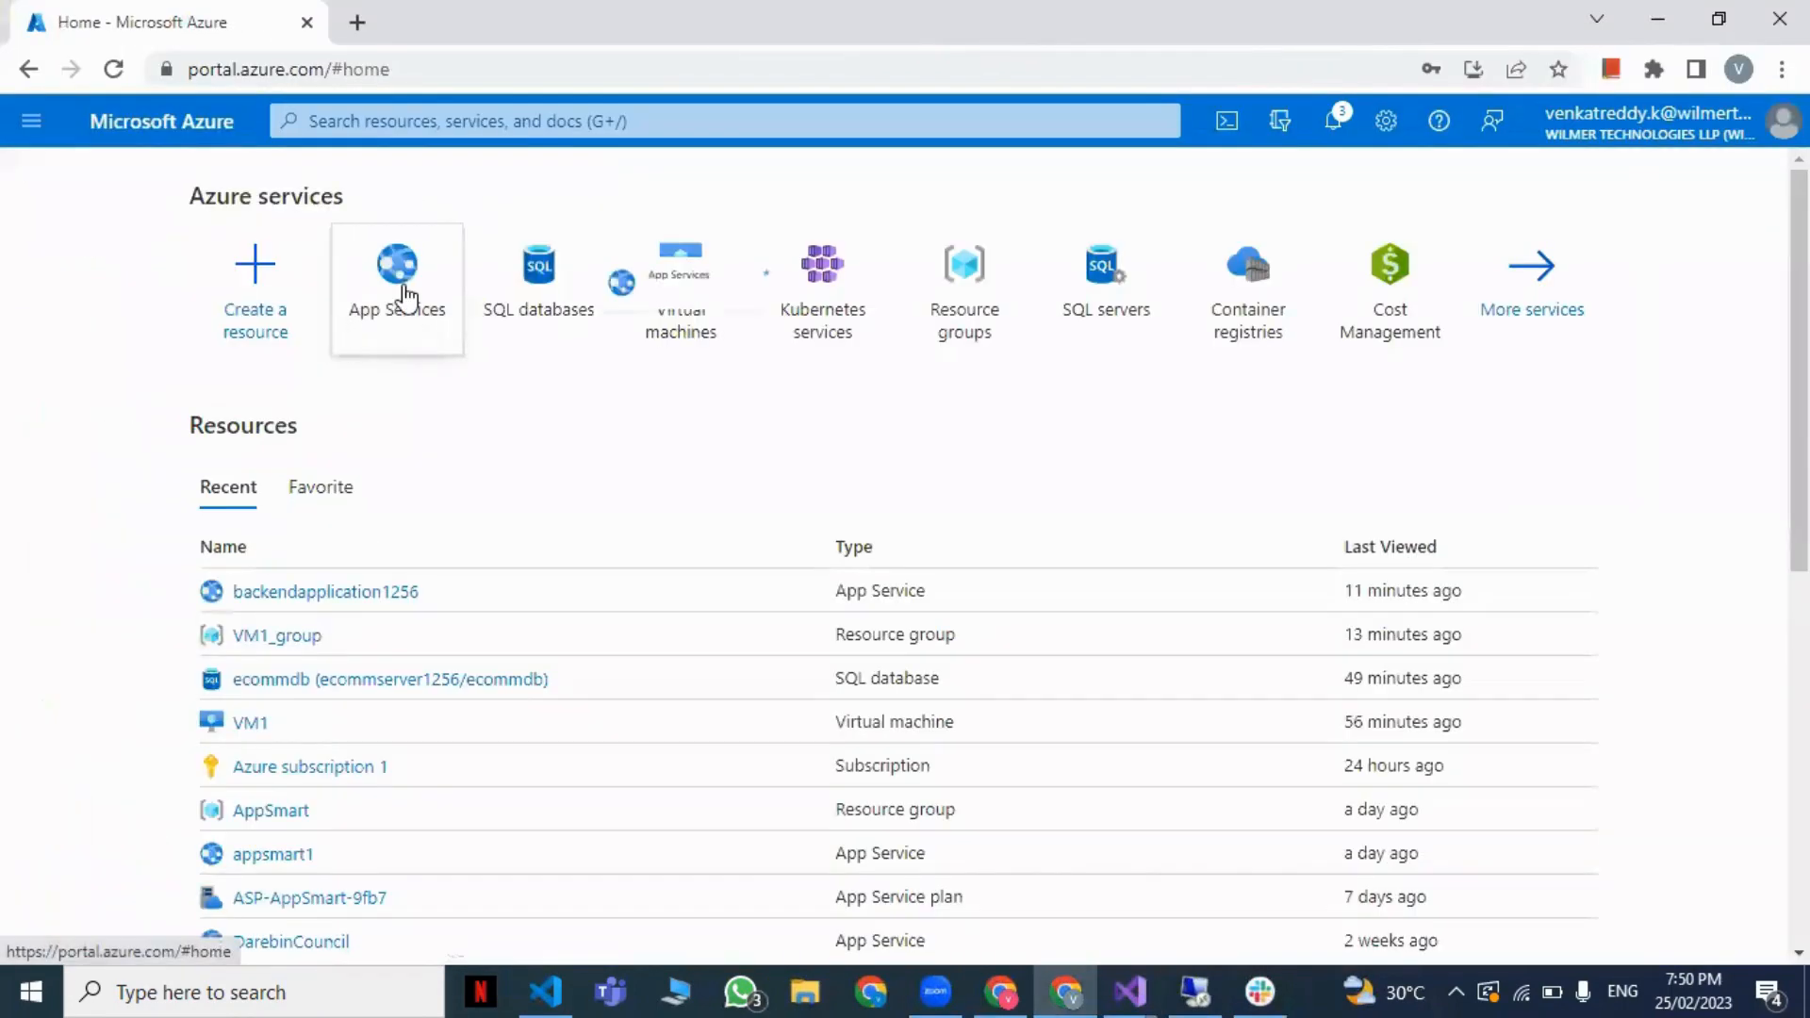
left_click(406, 295)
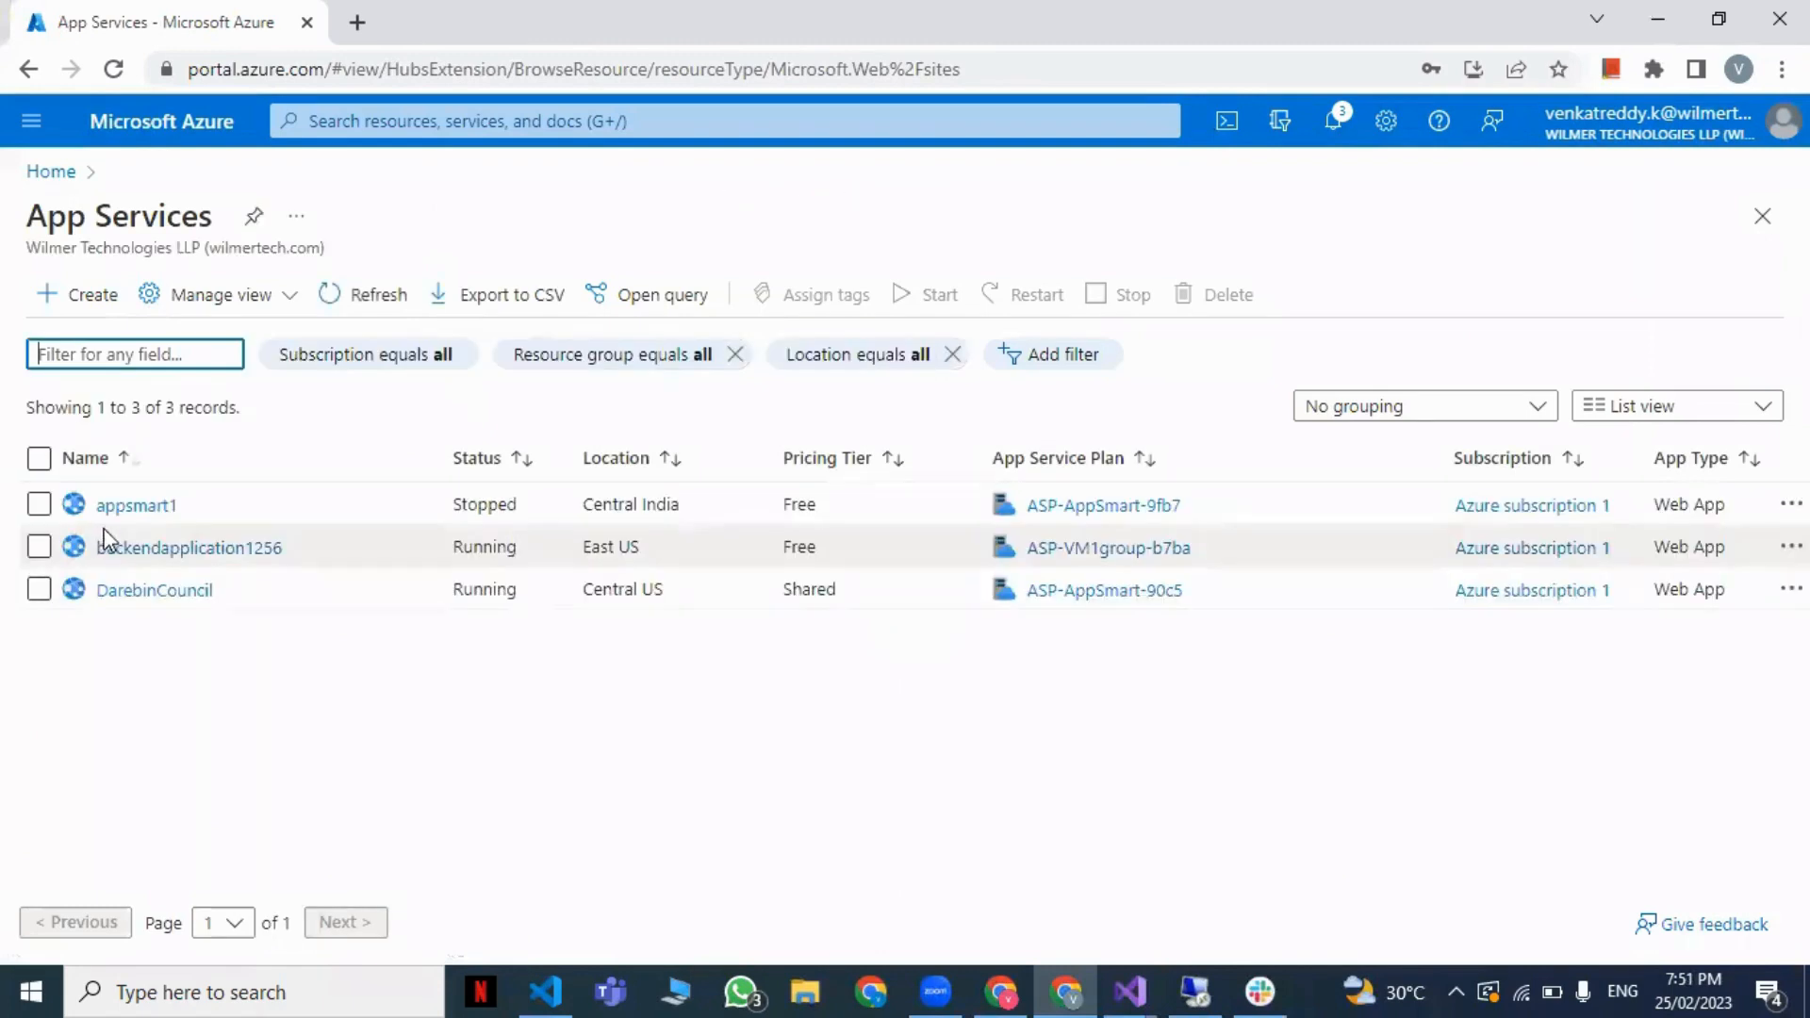
left_click(91, 300)
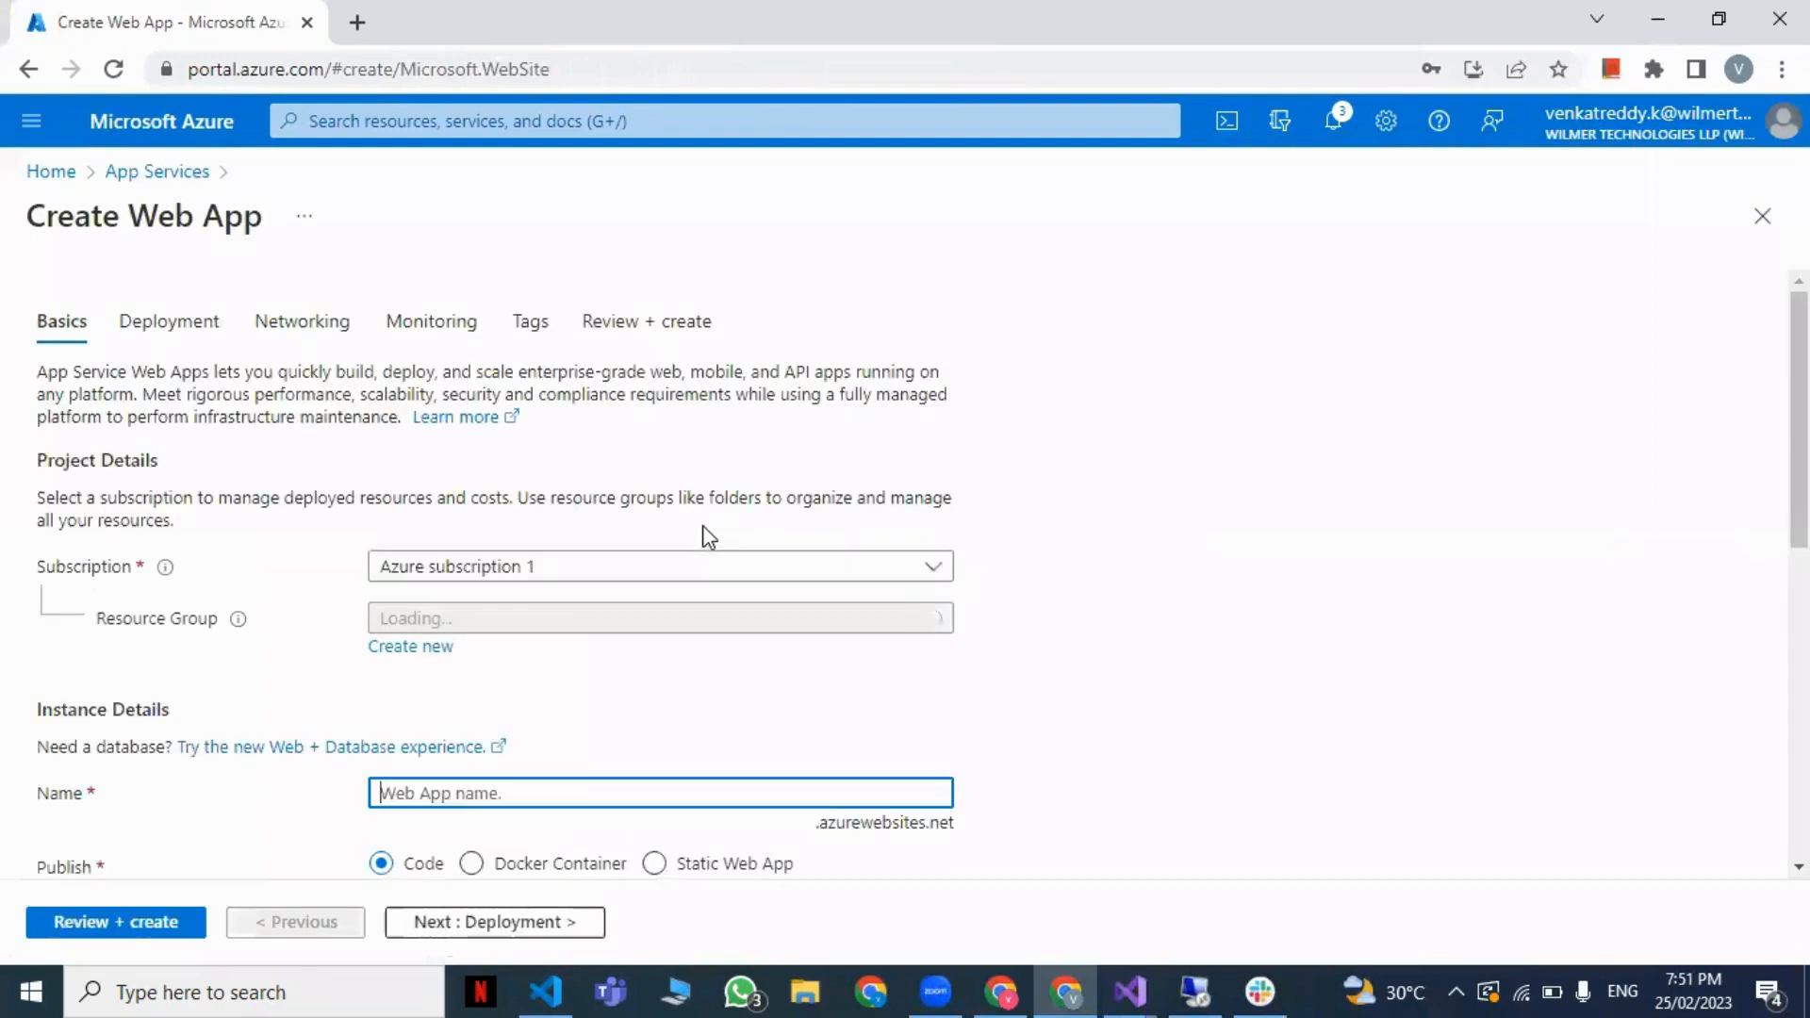
Step: Review the publish options and the available runtime stack versions for the new web app, leaving the runtime stack unselected
scroll(557, 657, "down", 2)
scroll(557, 657, "down", 2)
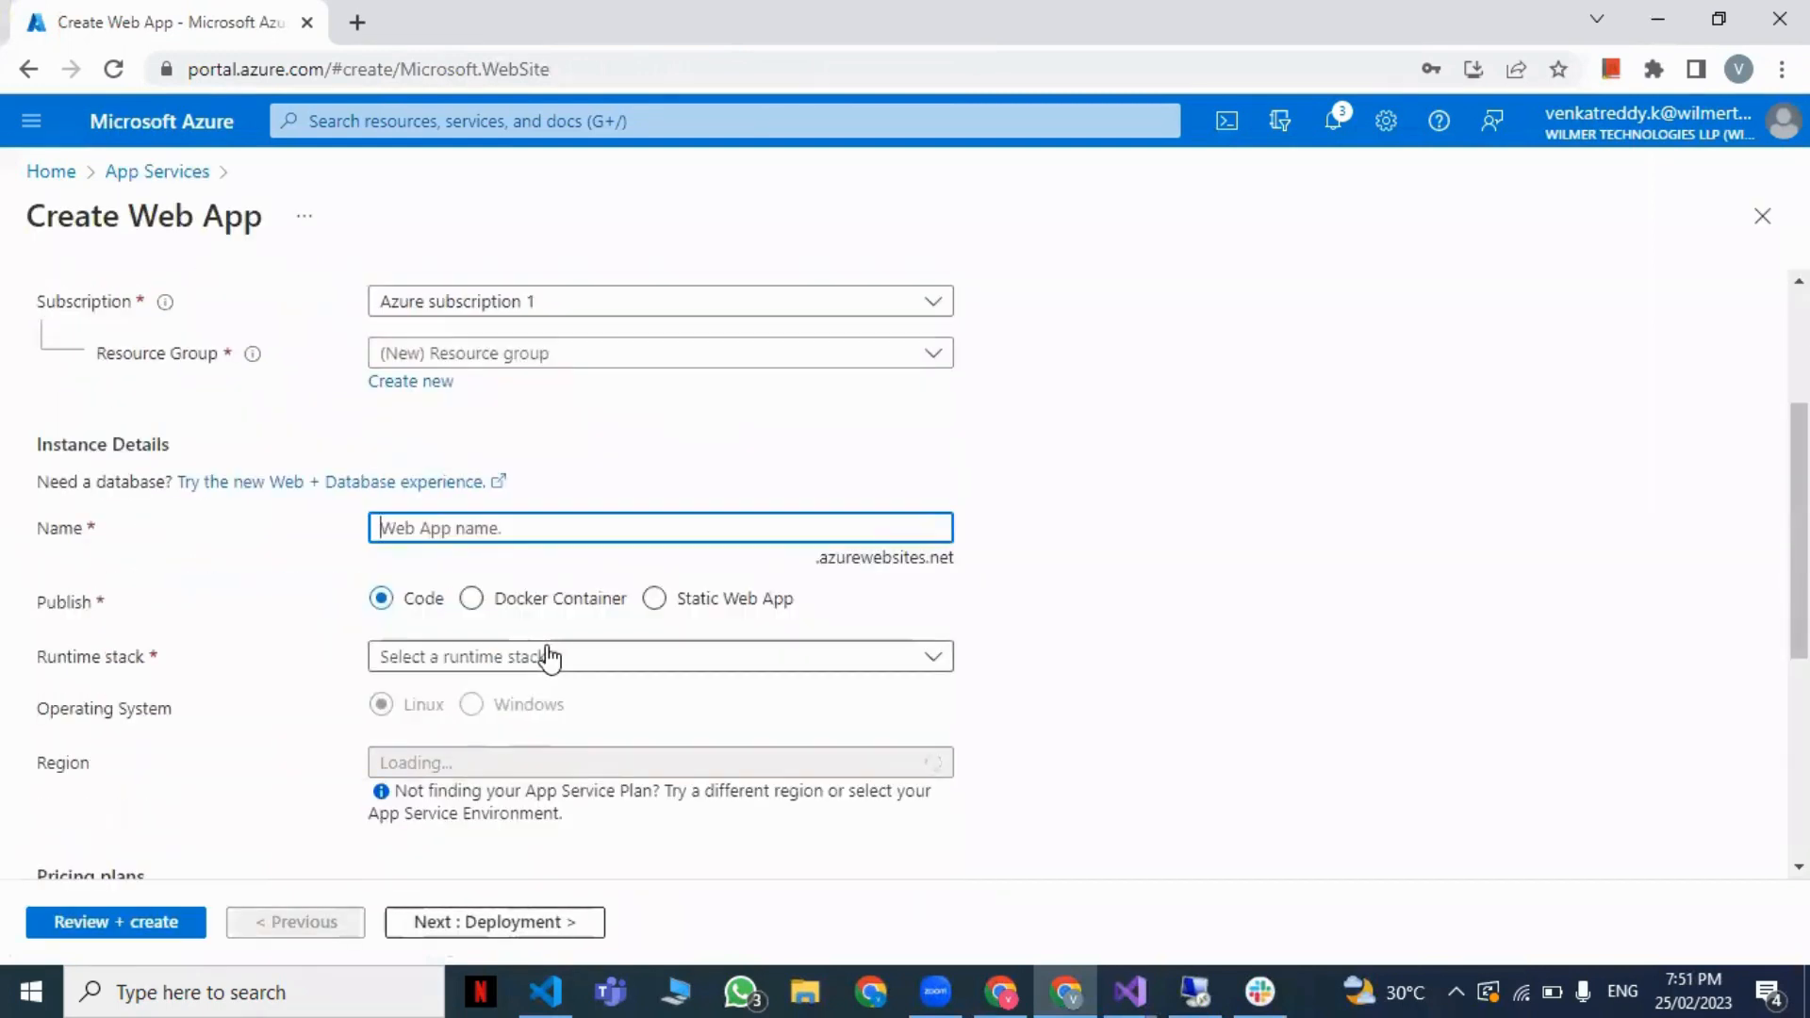
left_click(426, 657)
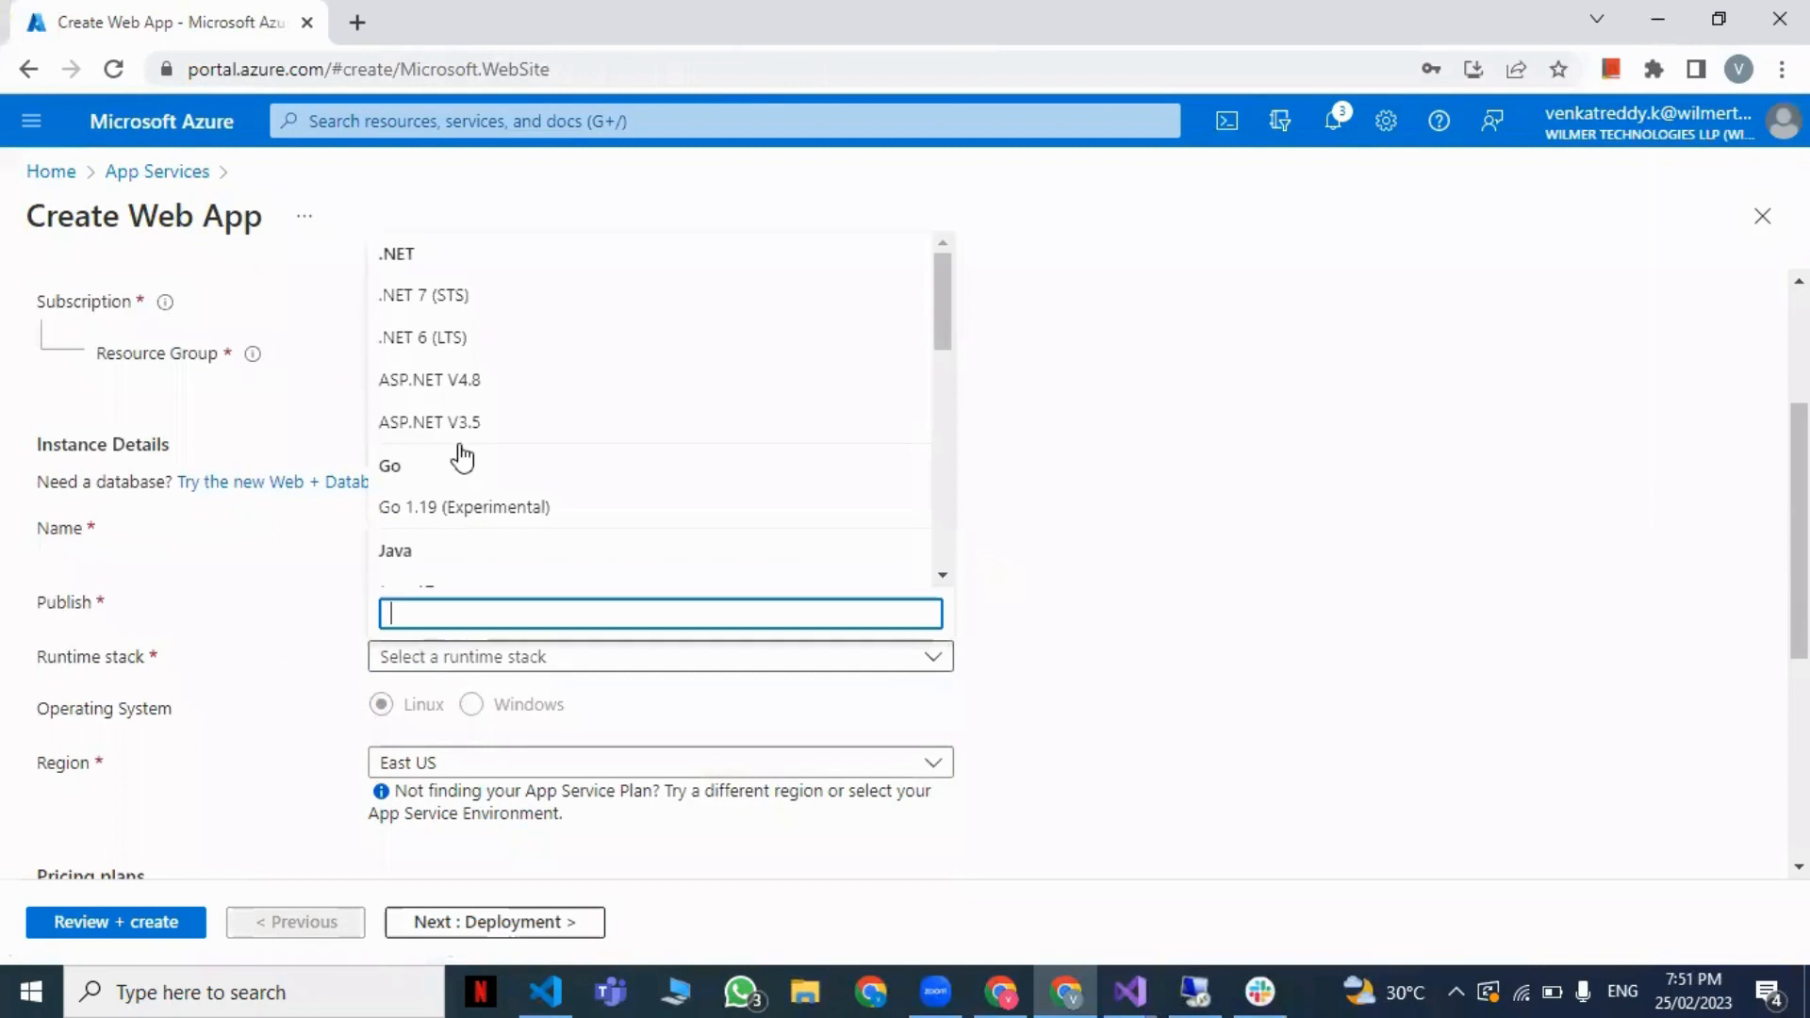
scroll(483, 528, "down", 3)
scroll(483, 528, "down", 2)
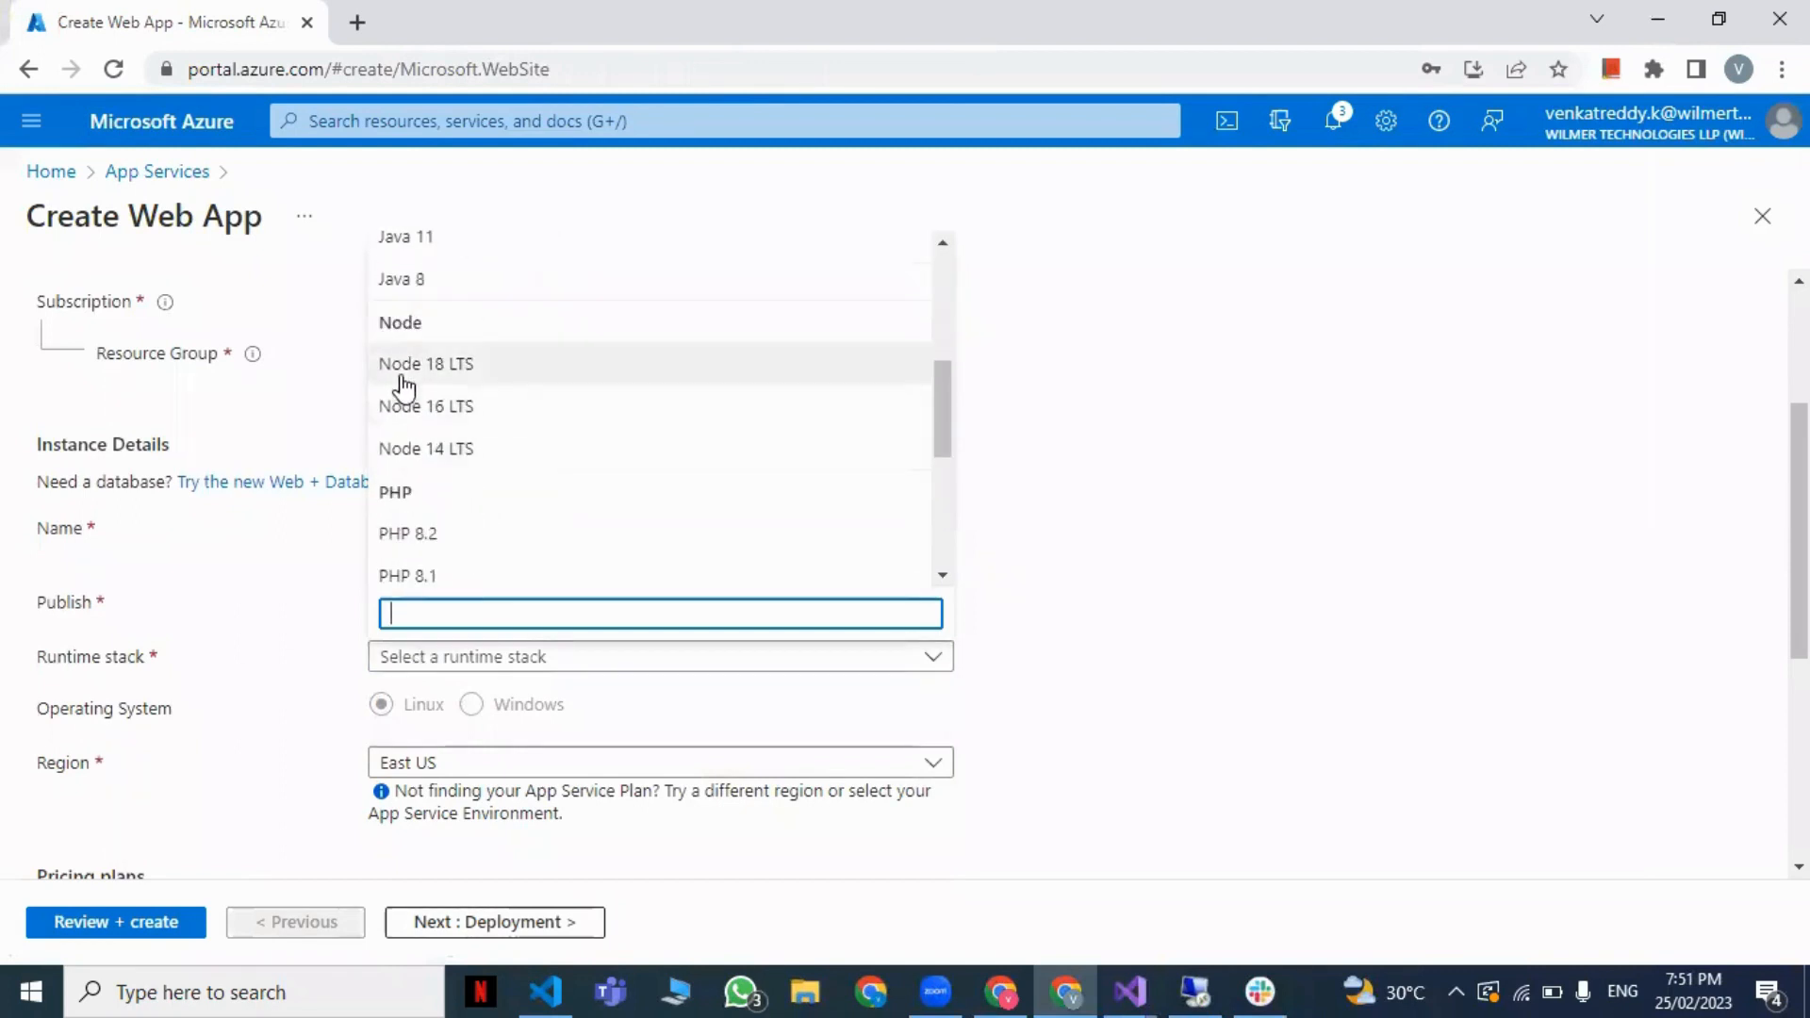
scroll(437, 416, "down", 4)
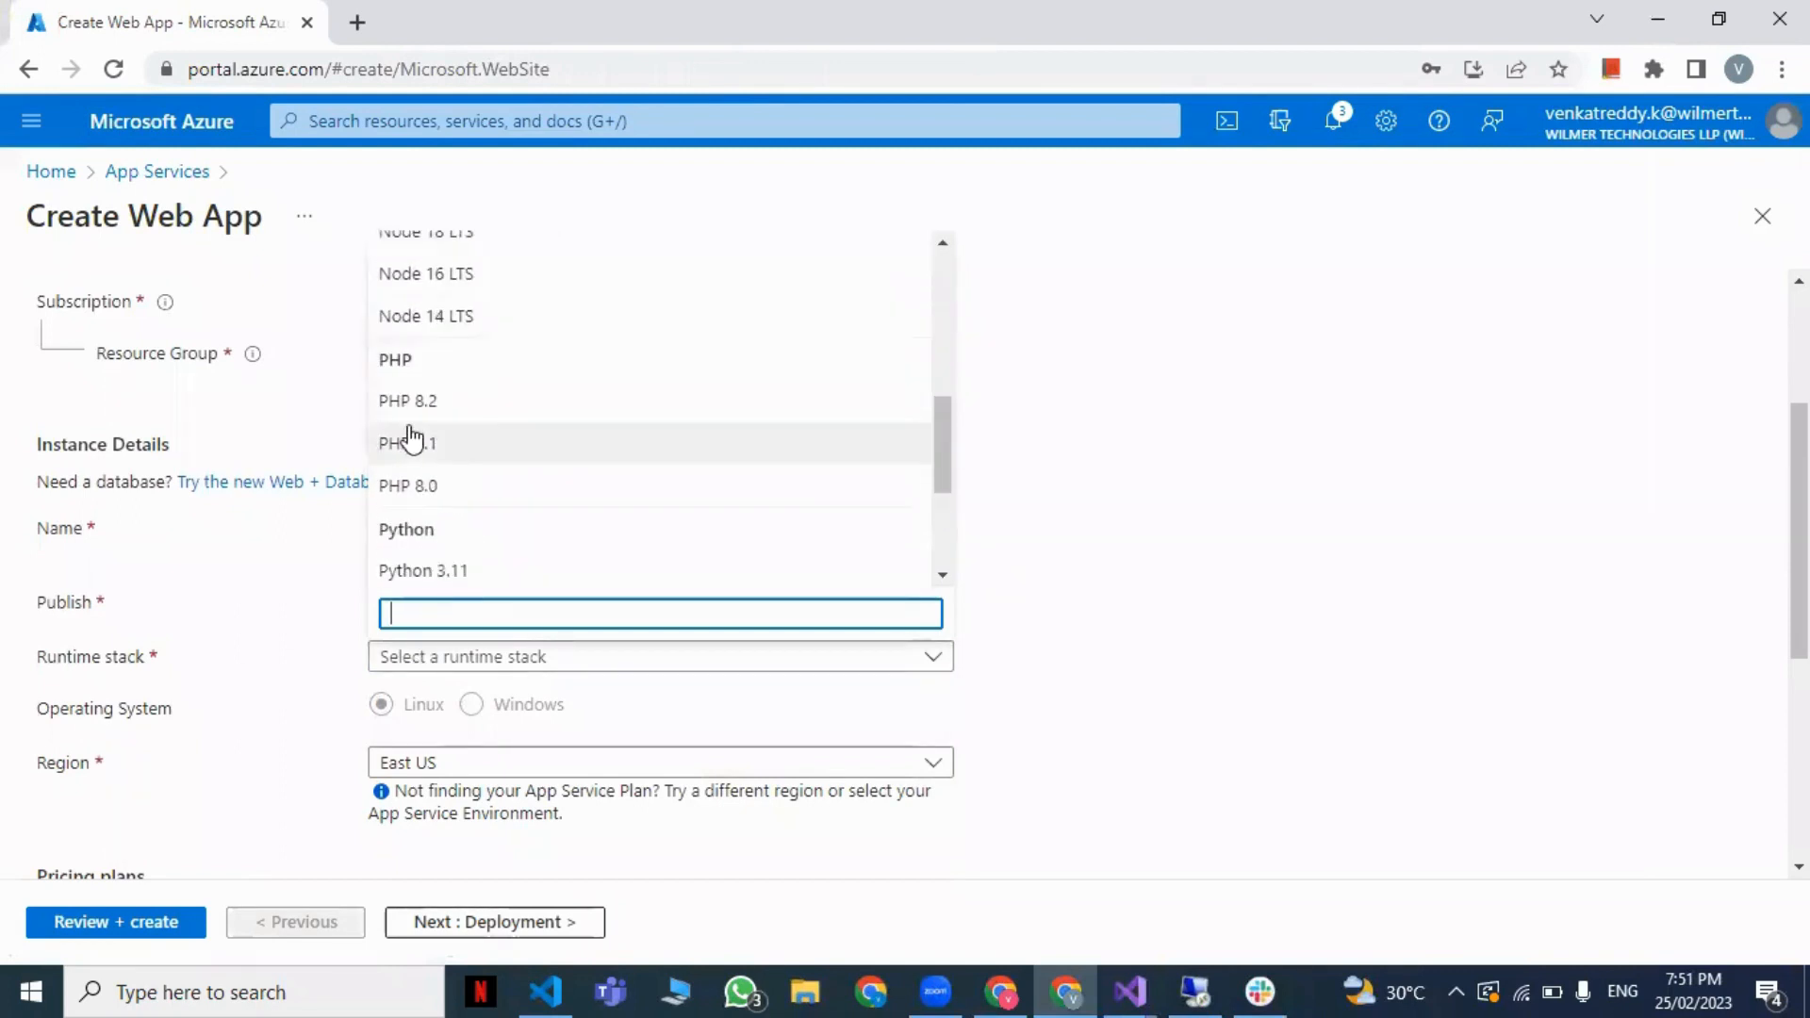
left_click(1120, 540)
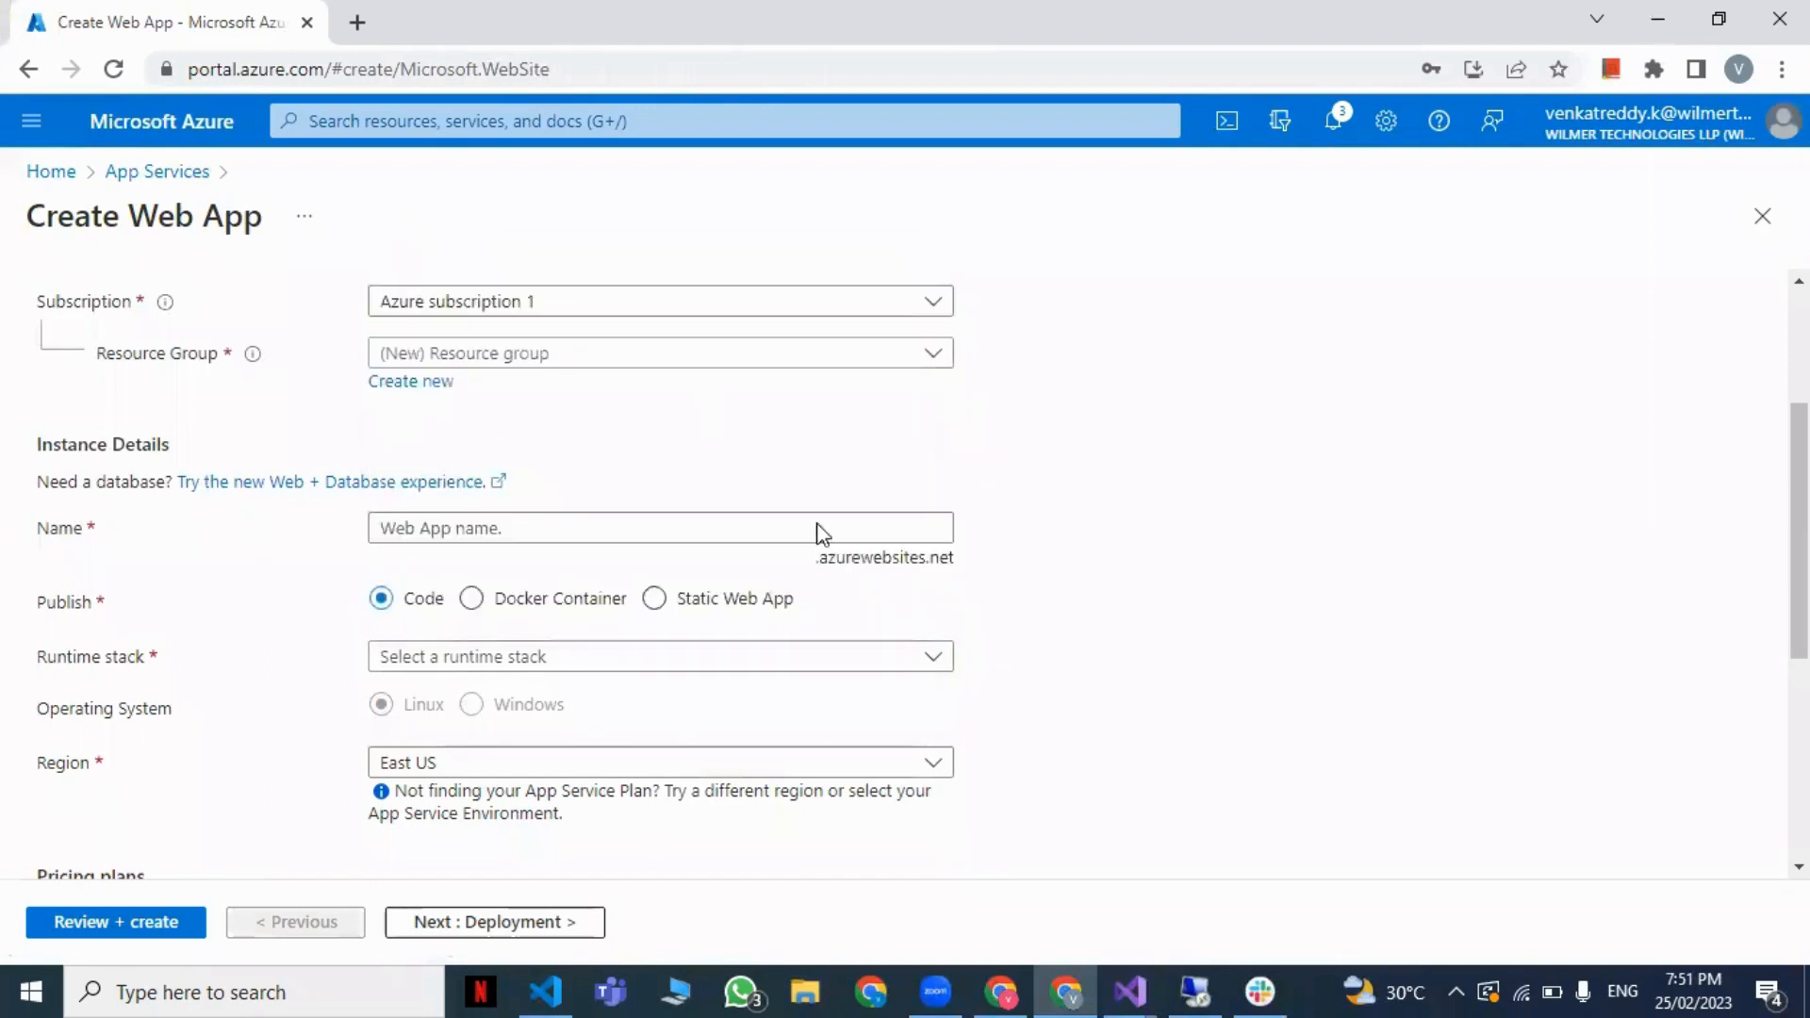
left_click(569, 603)
left_click(768, 664)
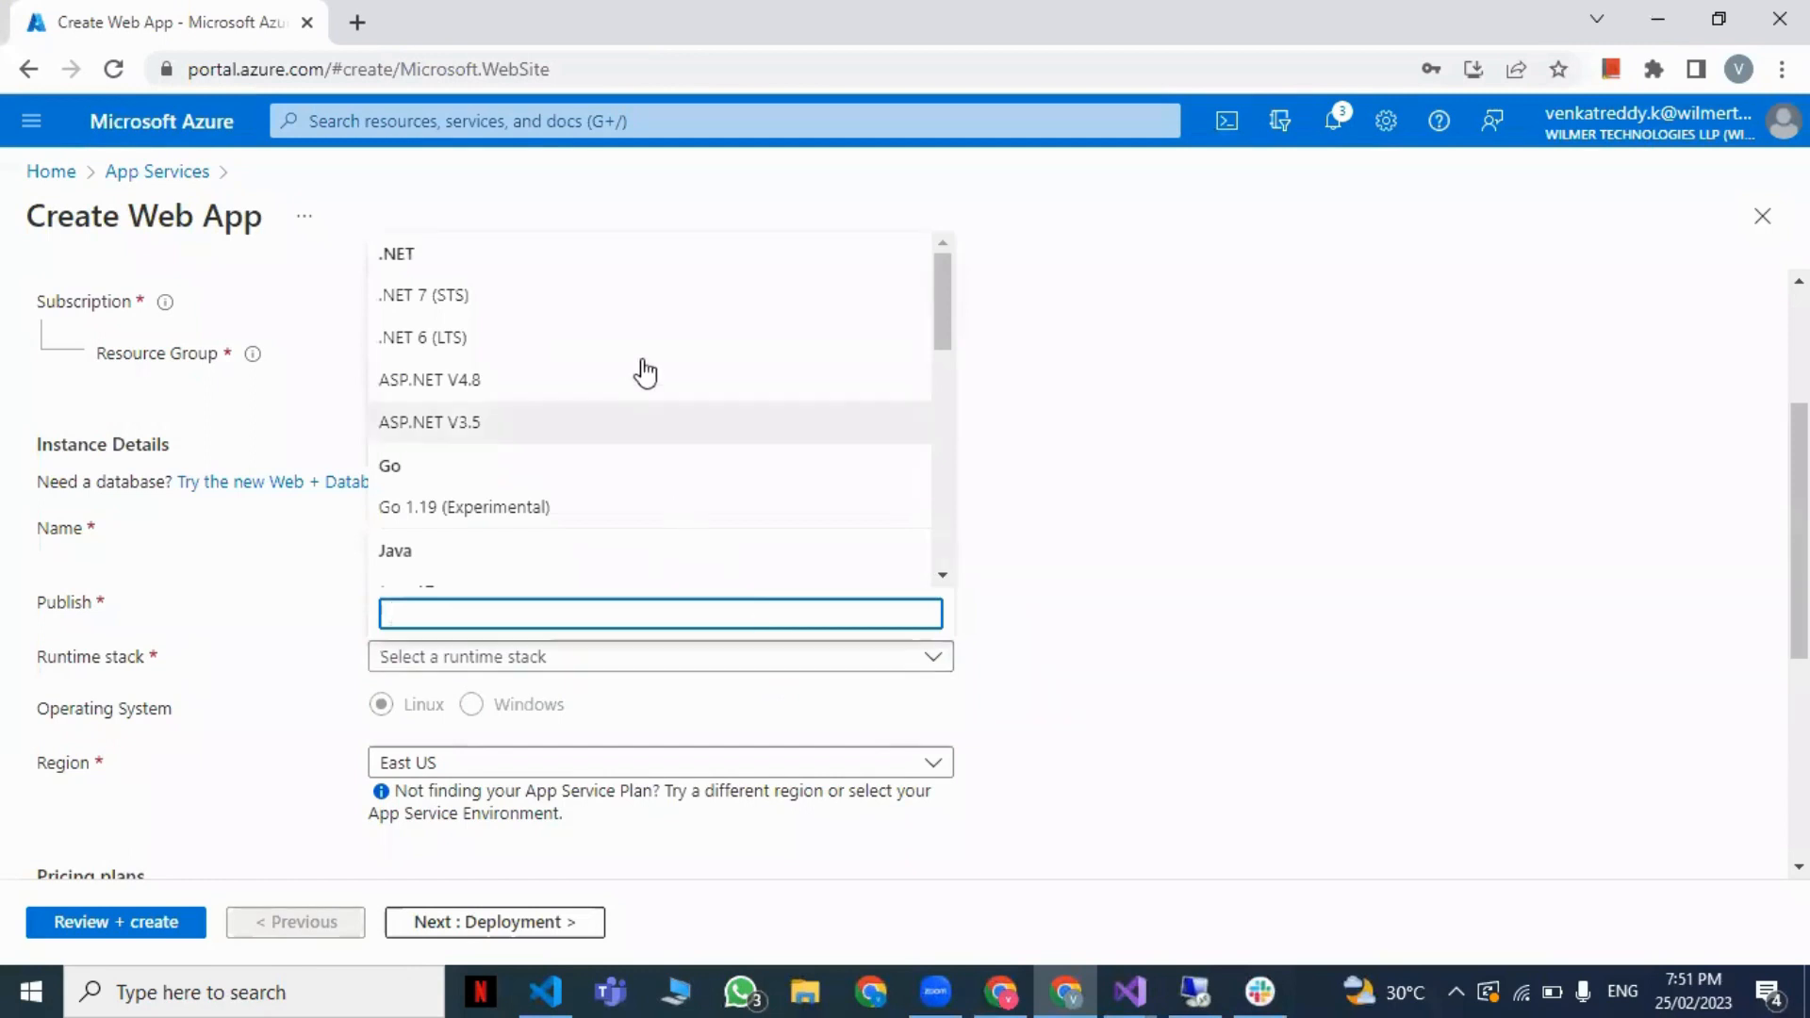
left_click(1218, 599)
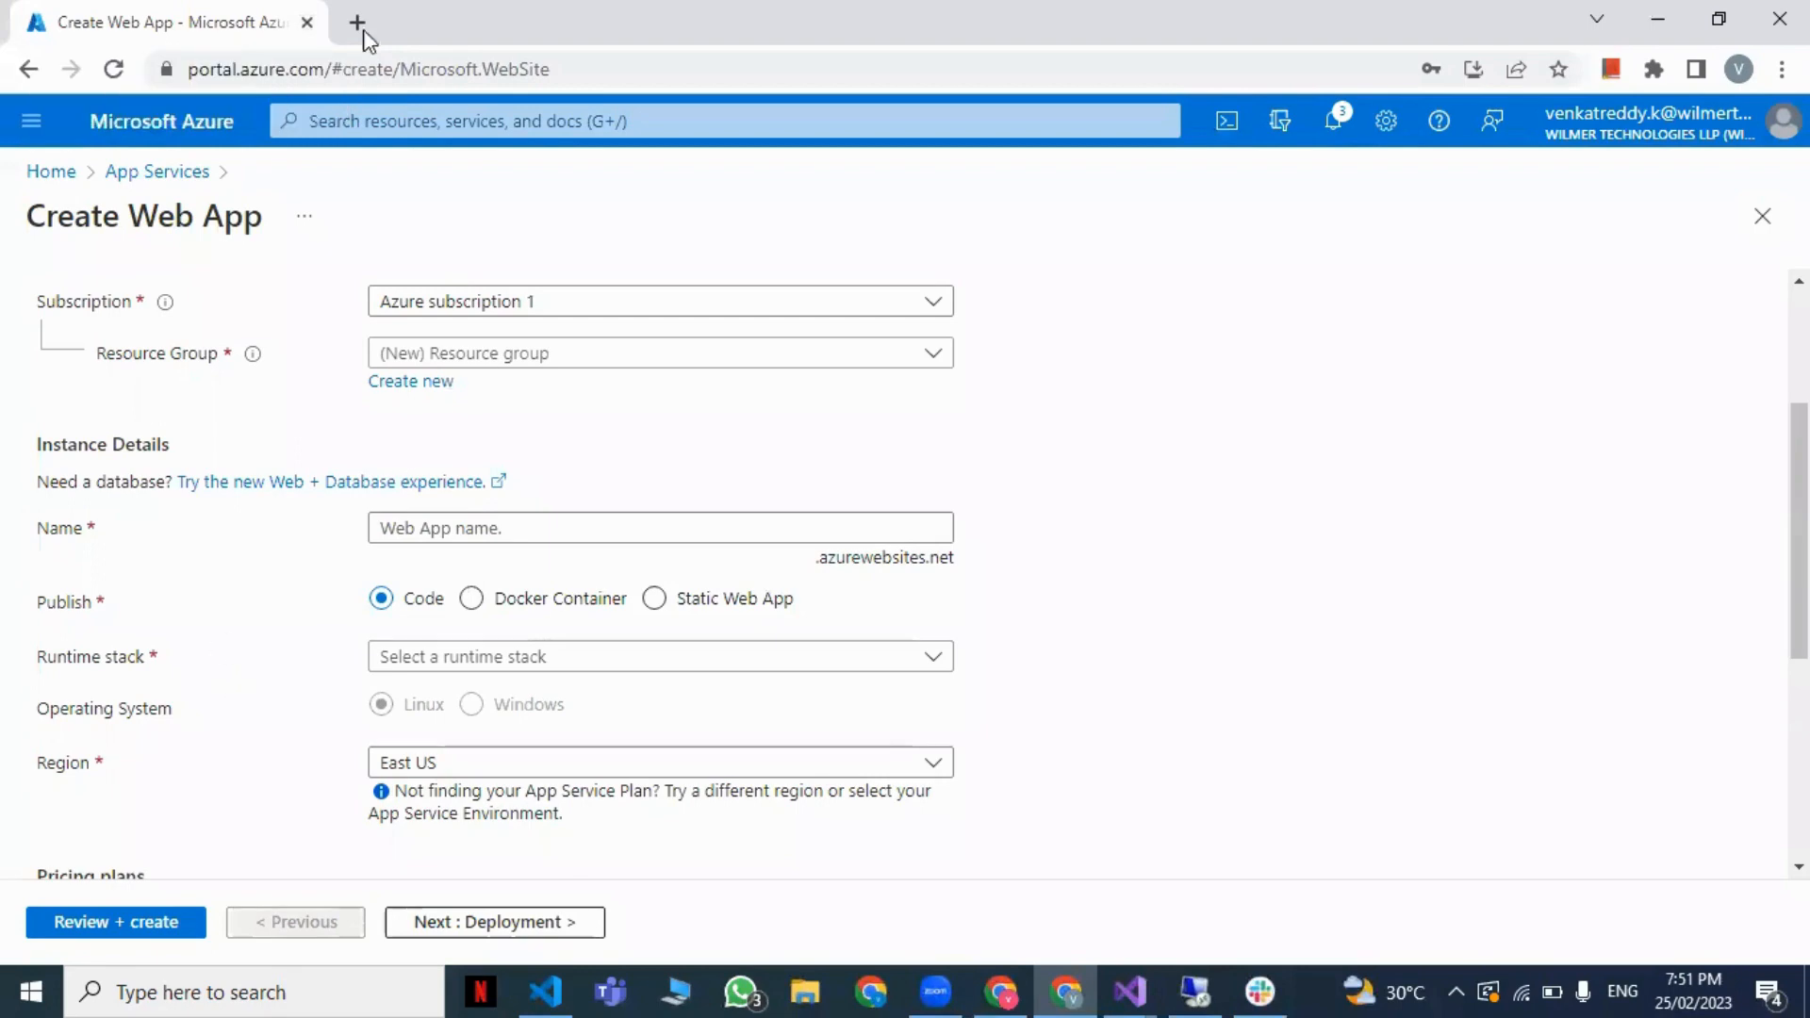
Step: Return to the remote desktop session, then download and install the .NET Core SDK 3.1.426 for Windows x64
key("alt+Tab")
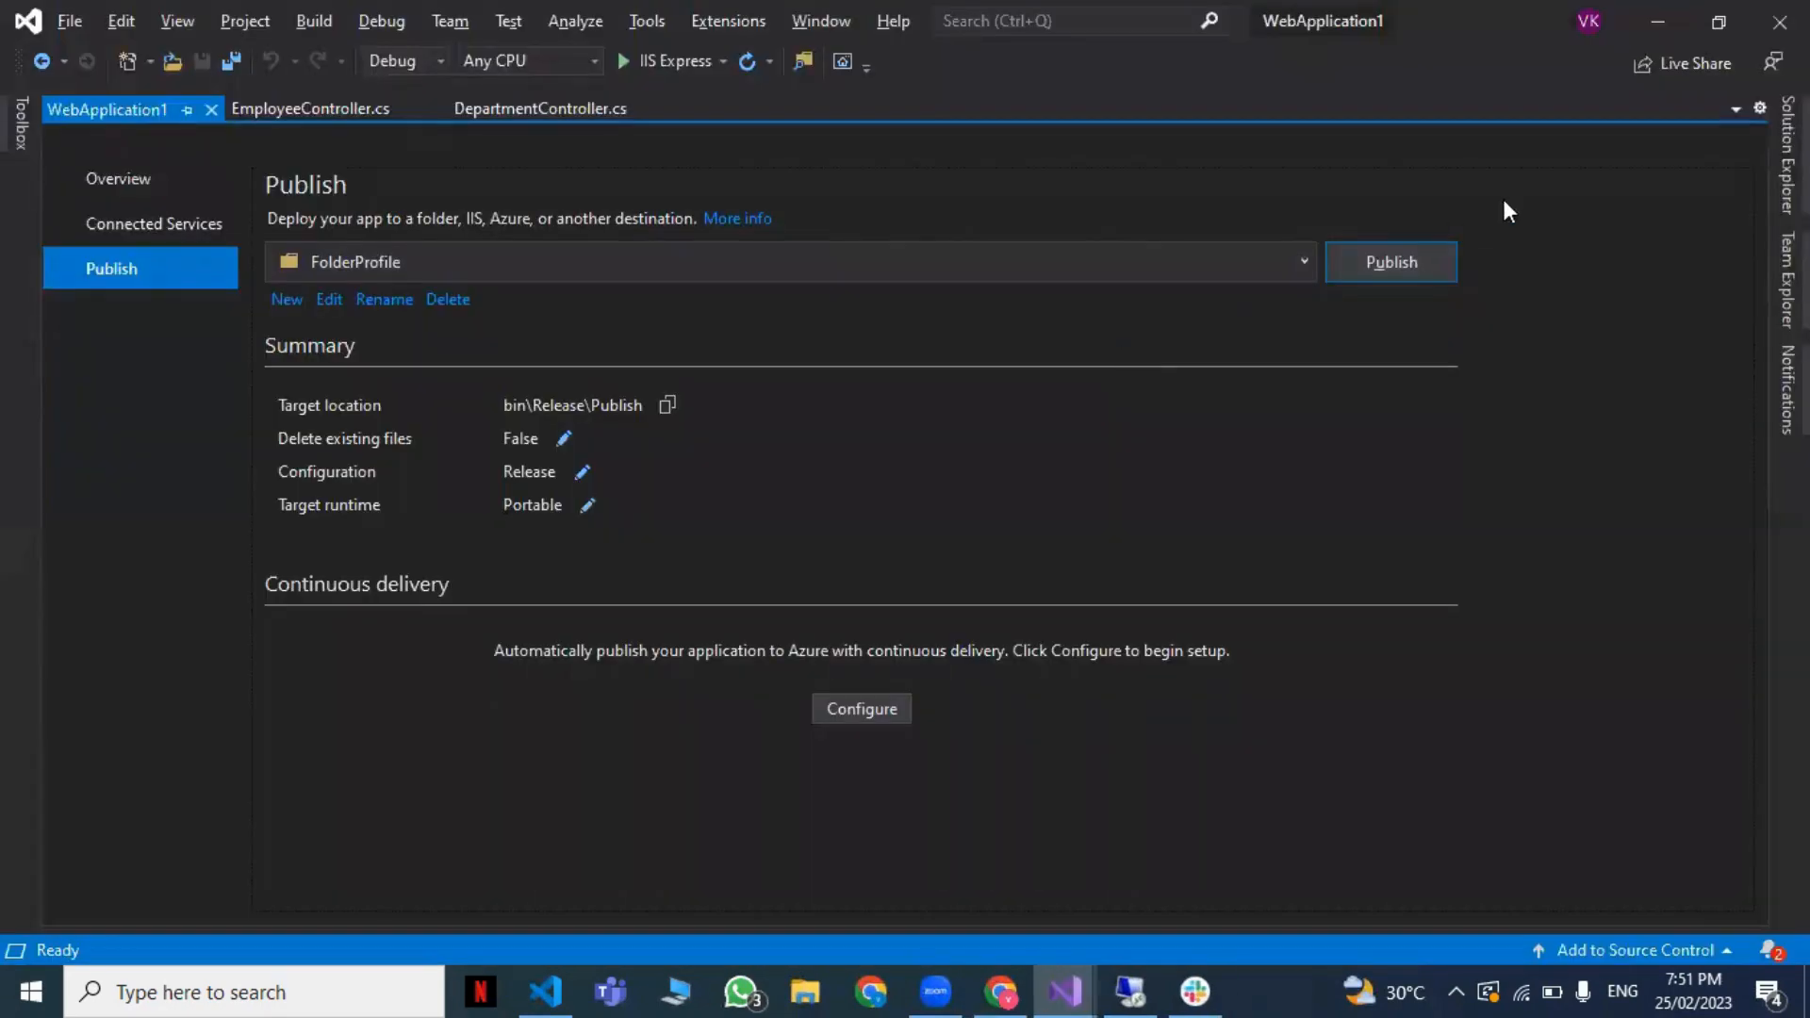
left_click(1126, 988)
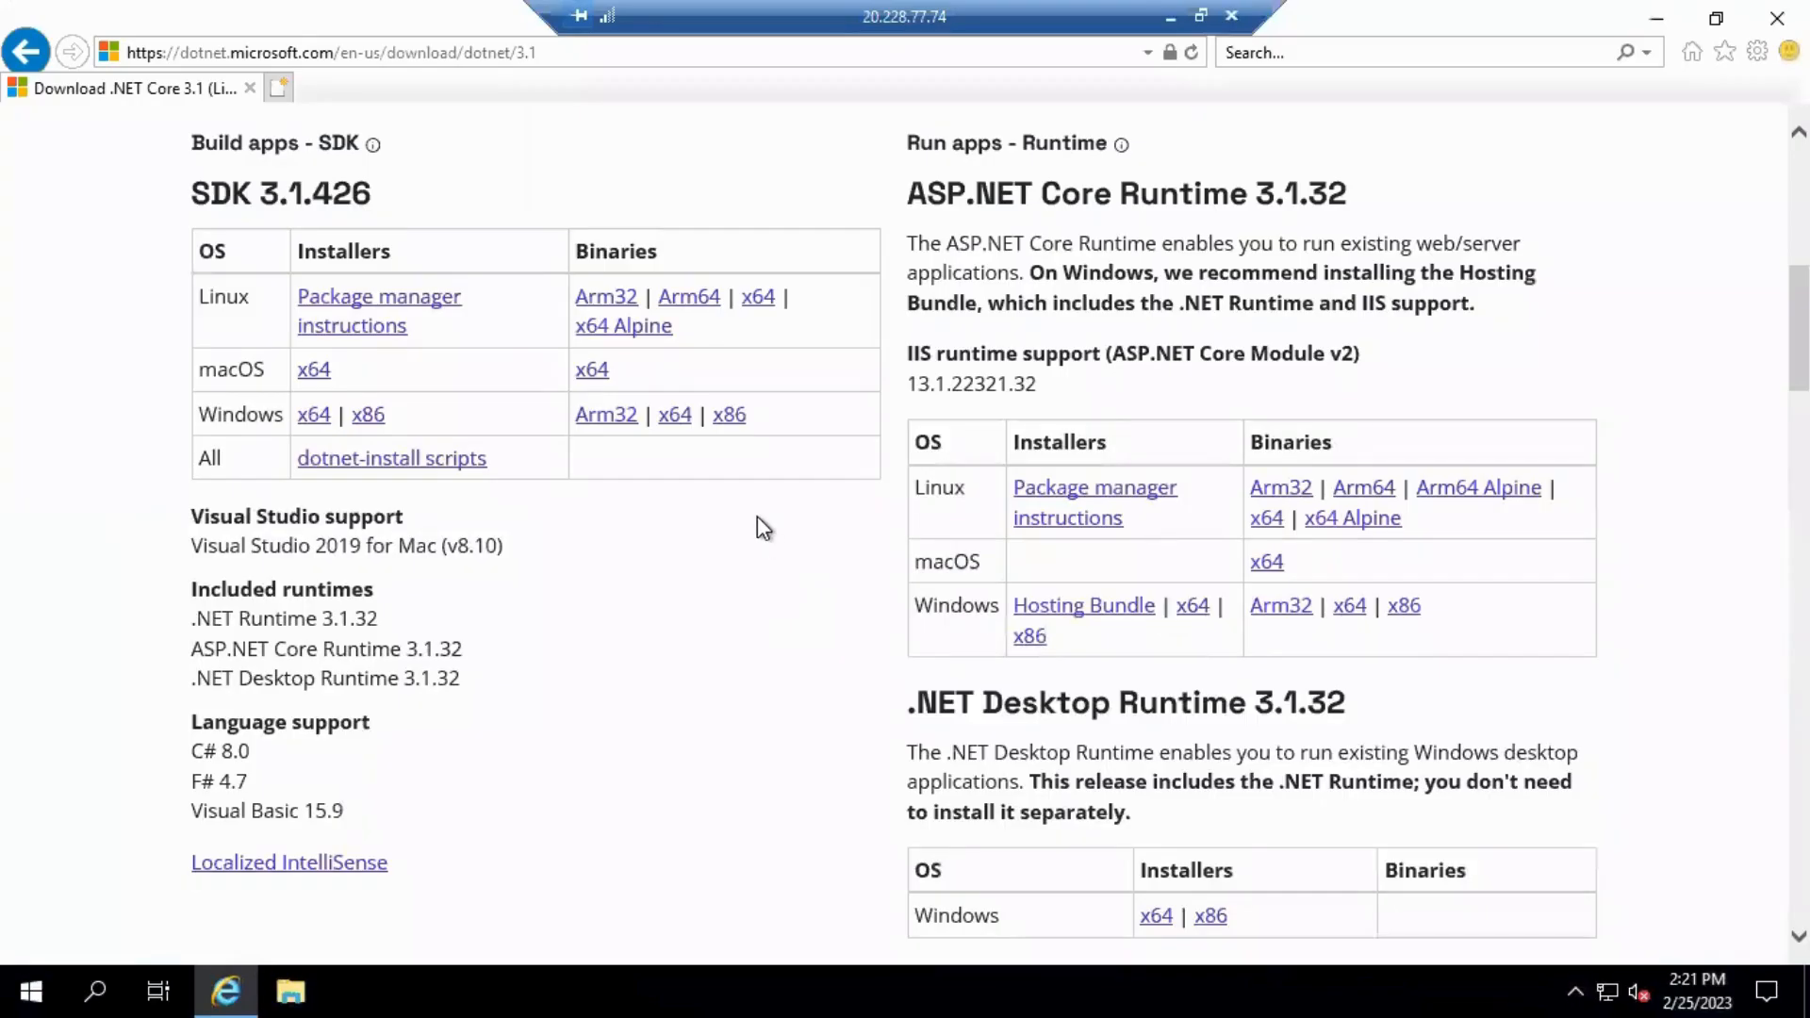
left_click(313, 415)
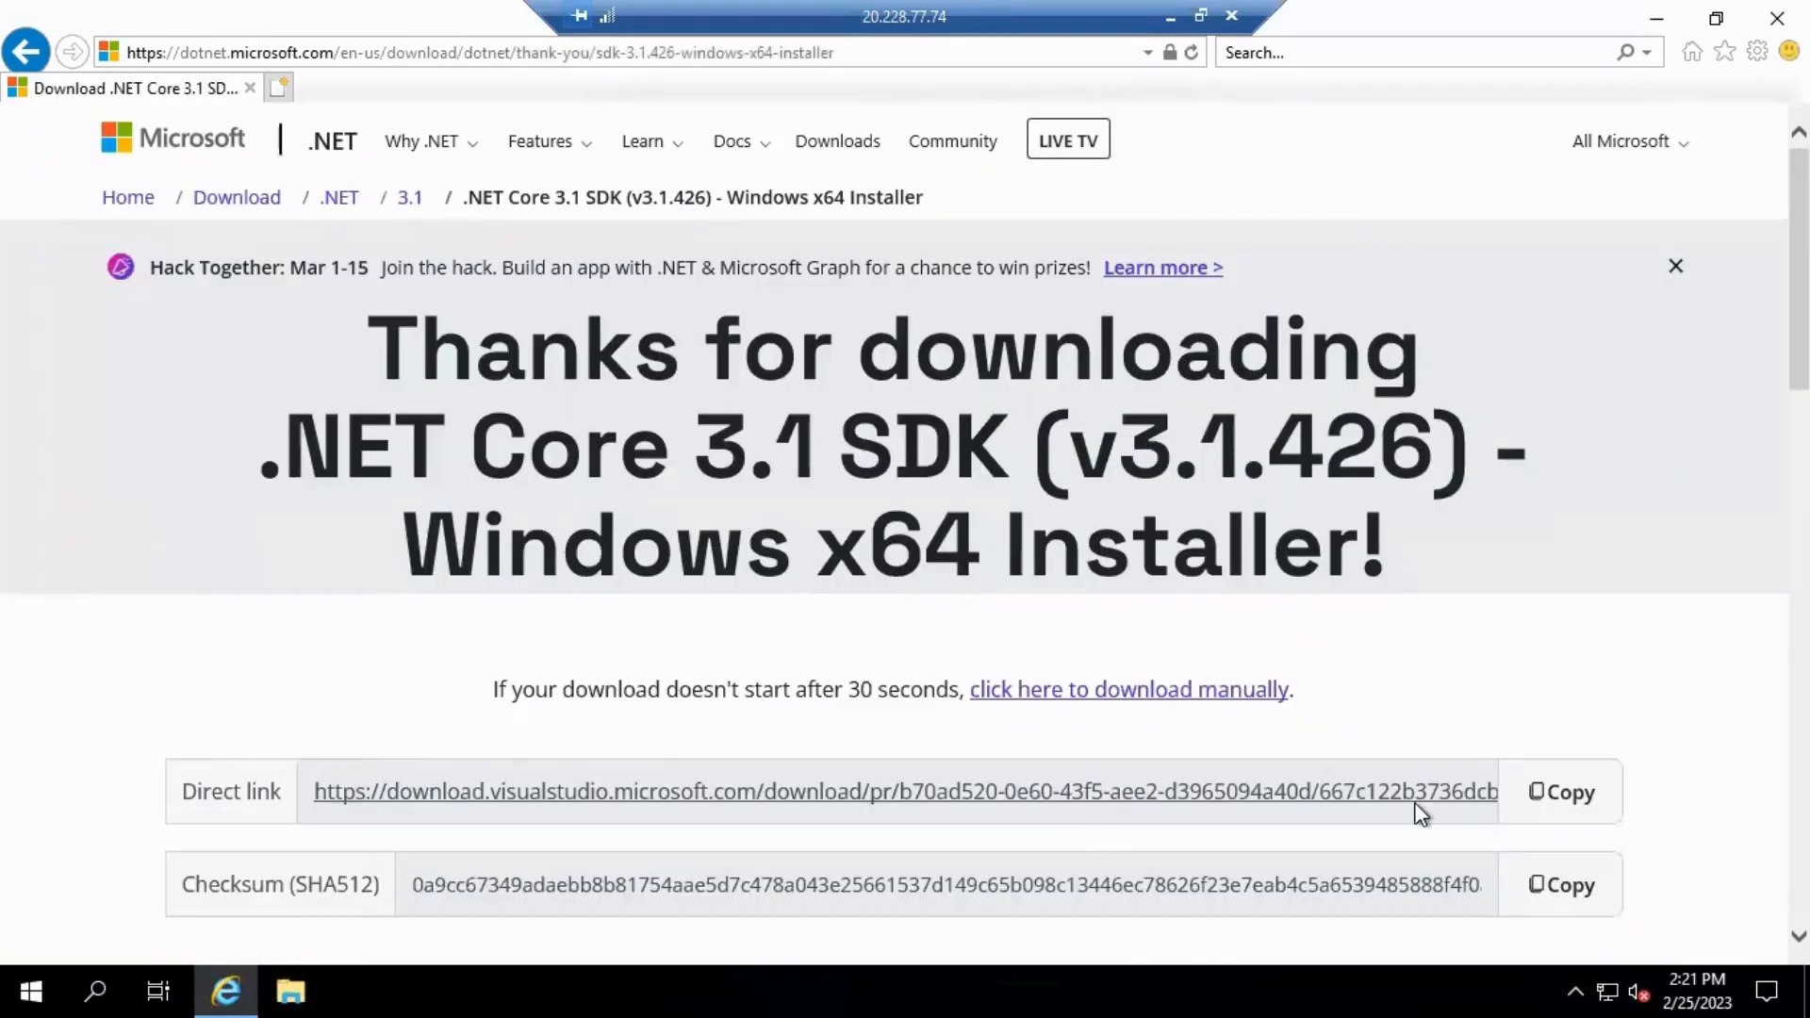
left_click(1123, 693)
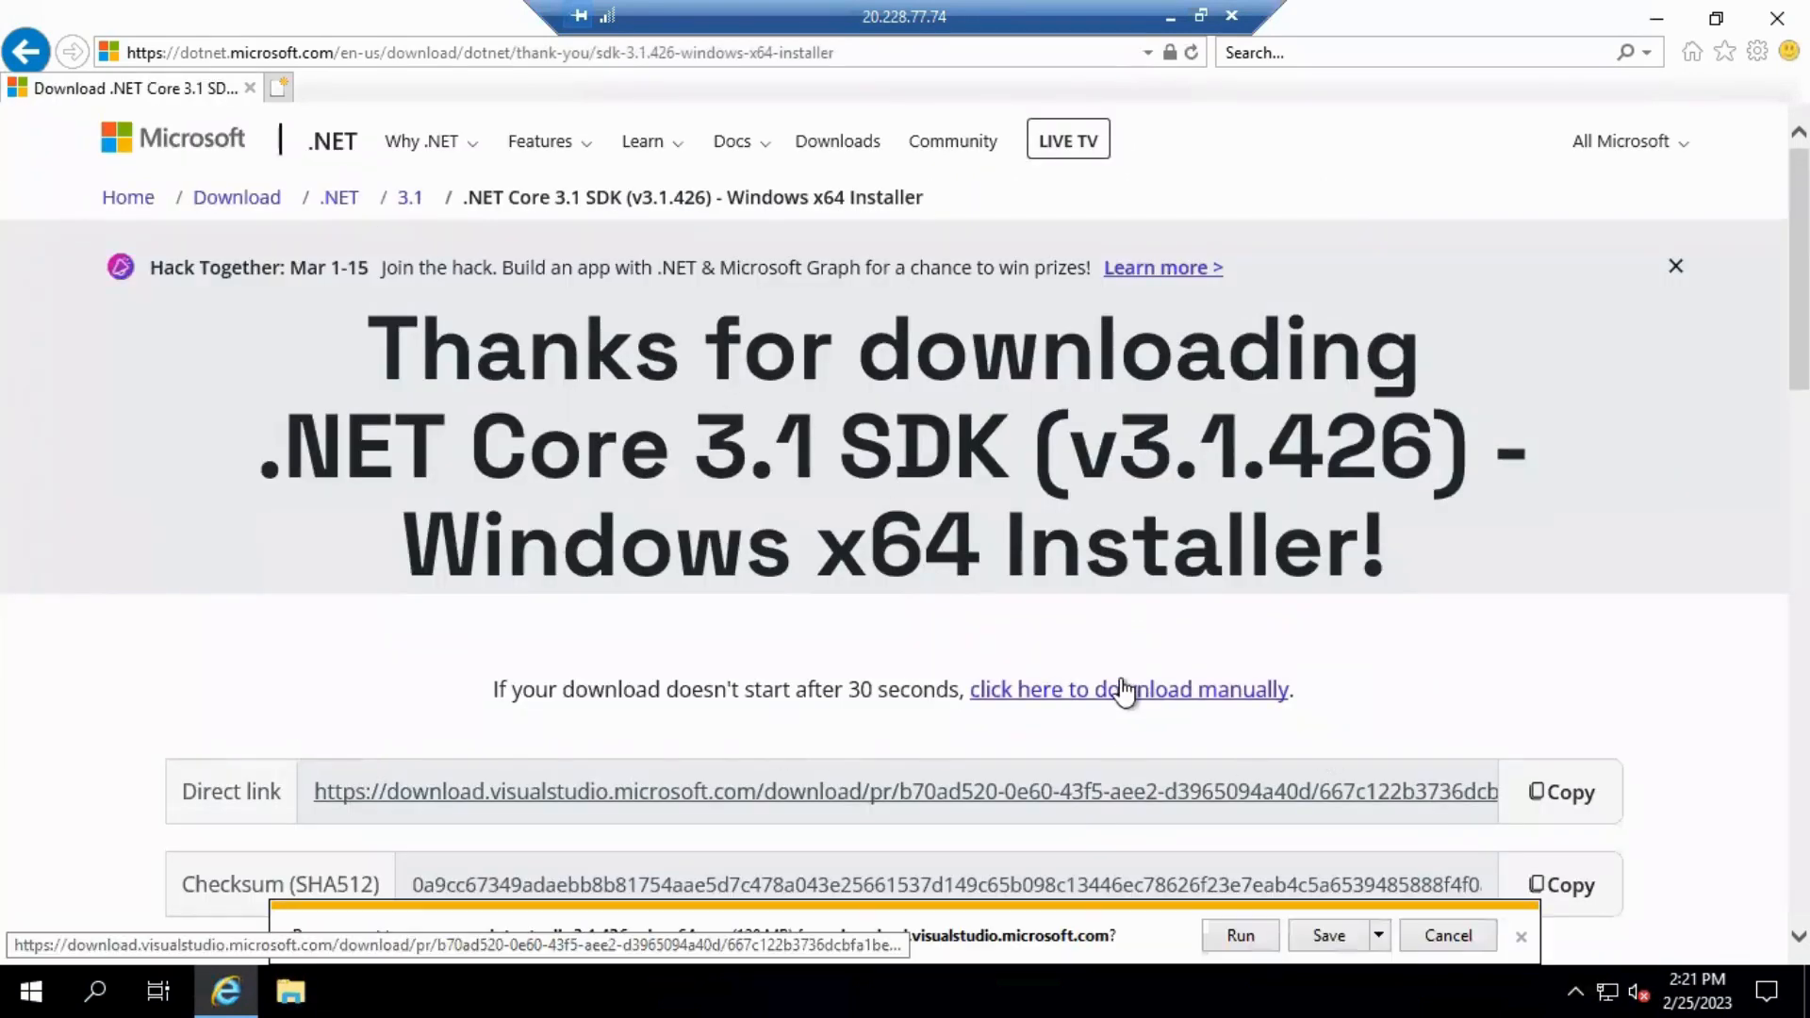
left_click(1241, 937)
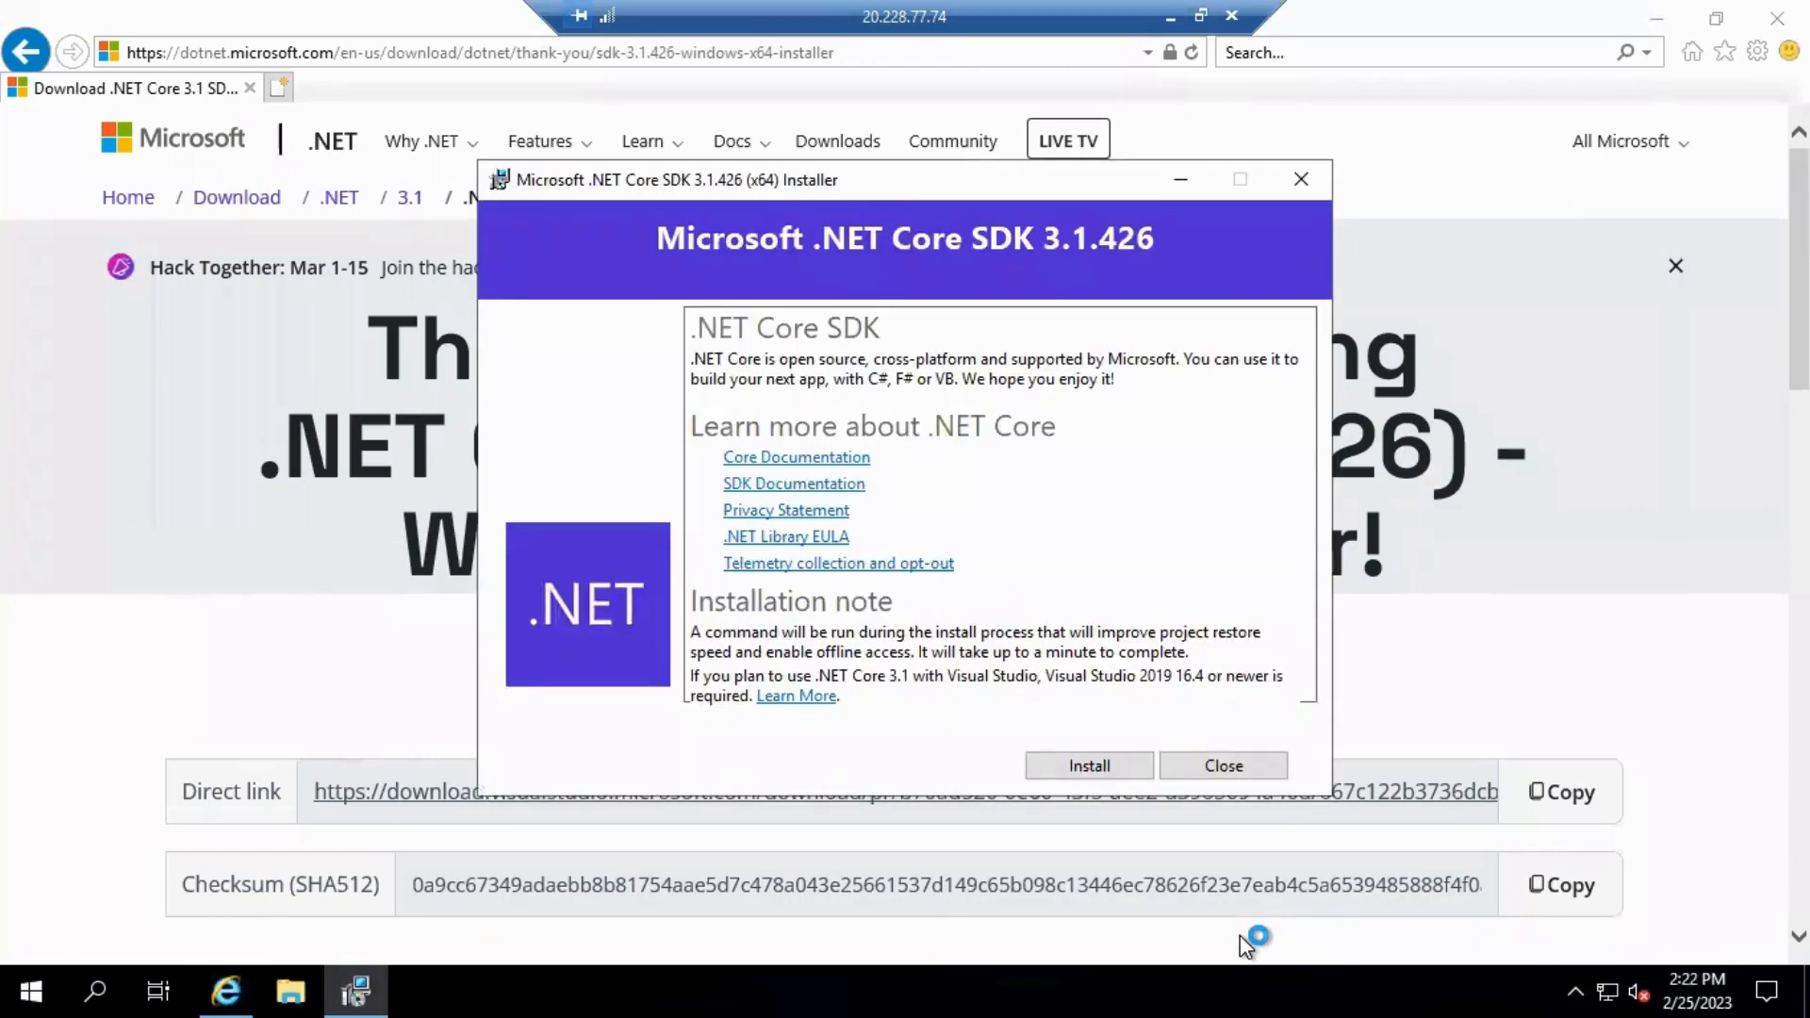
left_click(1036, 769)
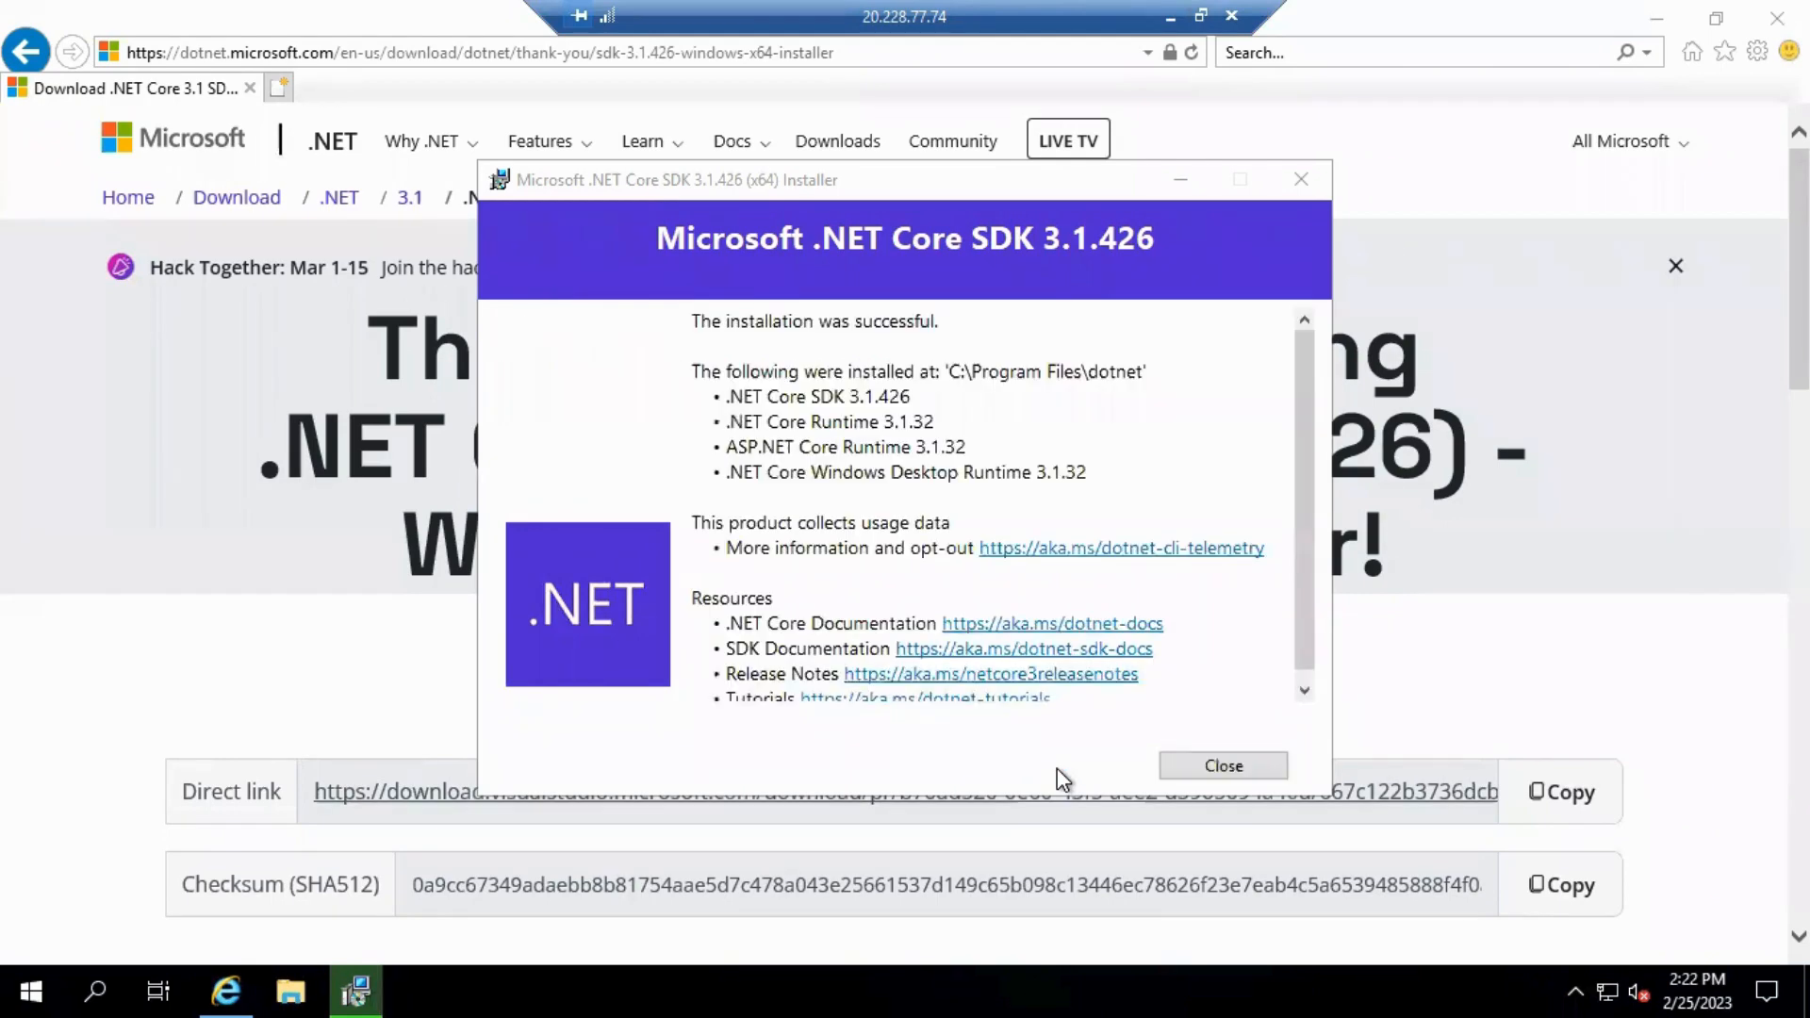
left_click(1240, 766)
left_click(1240, 768)
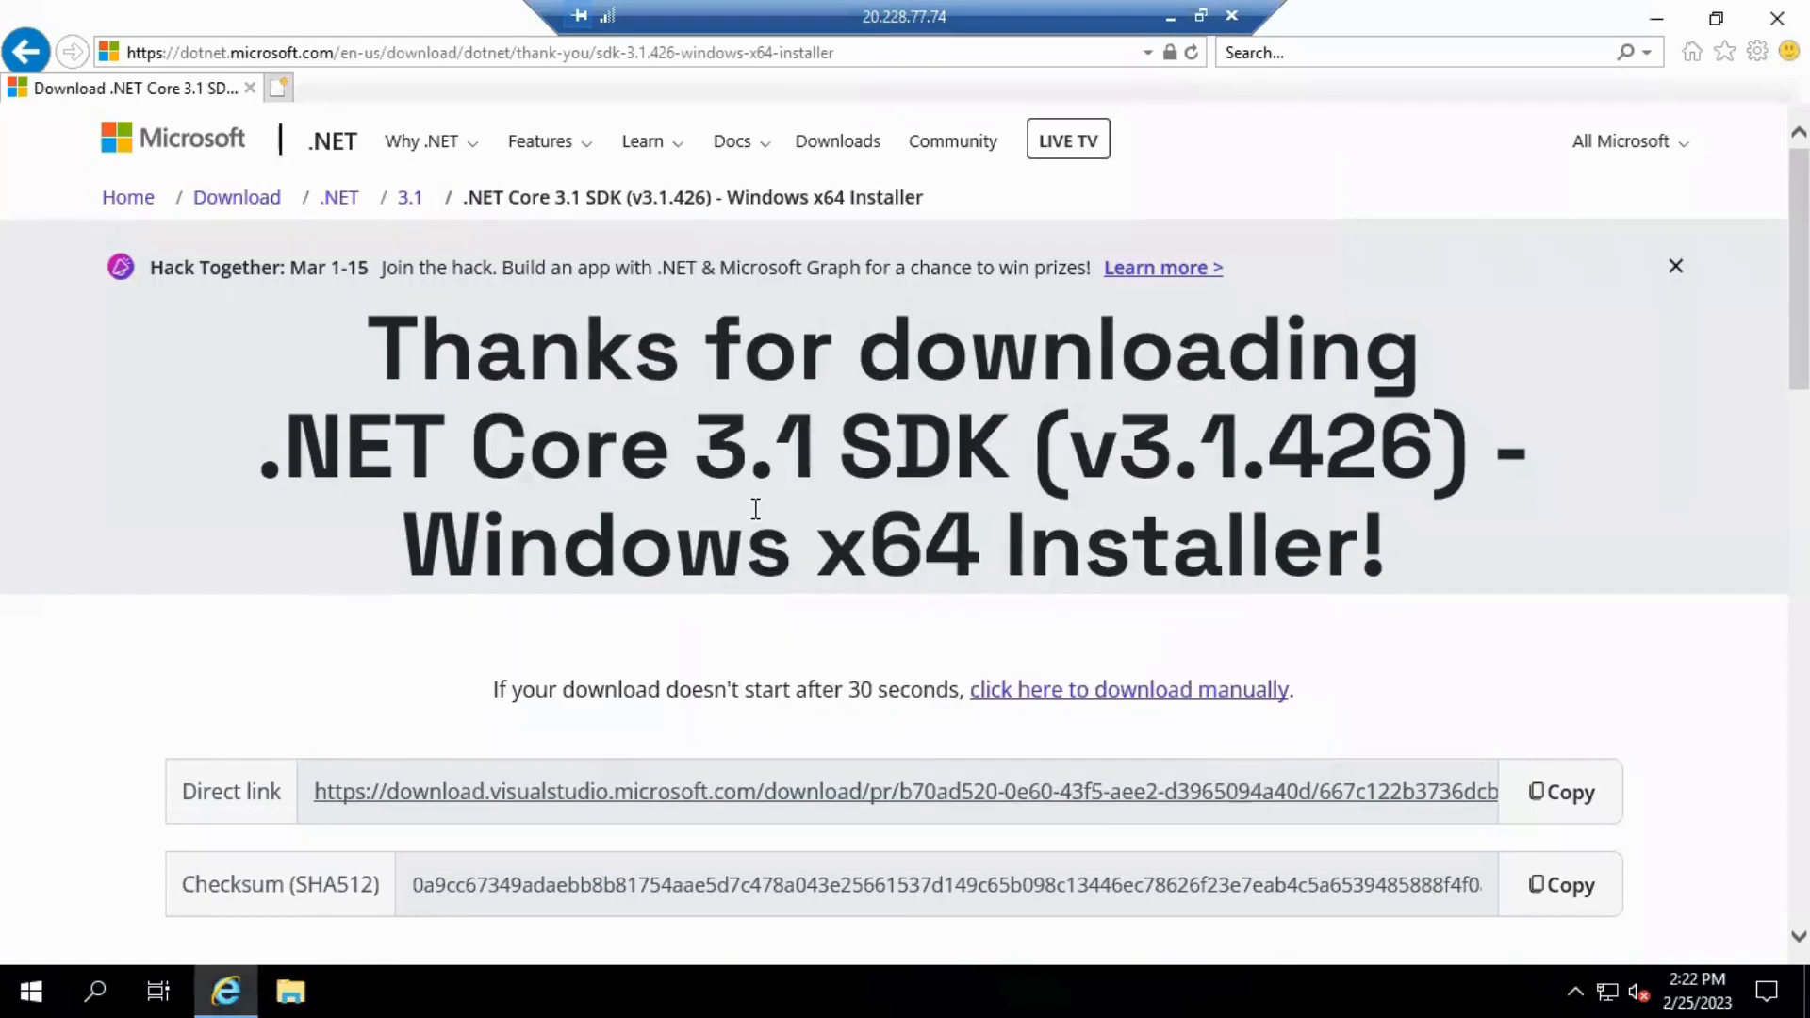
Step: Go back to the .NET Core 3.1 downloads and install the ASP.NET Core 3.1.32 Windows Hosting Bundle, accepting the license terms
left_click(30, 57)
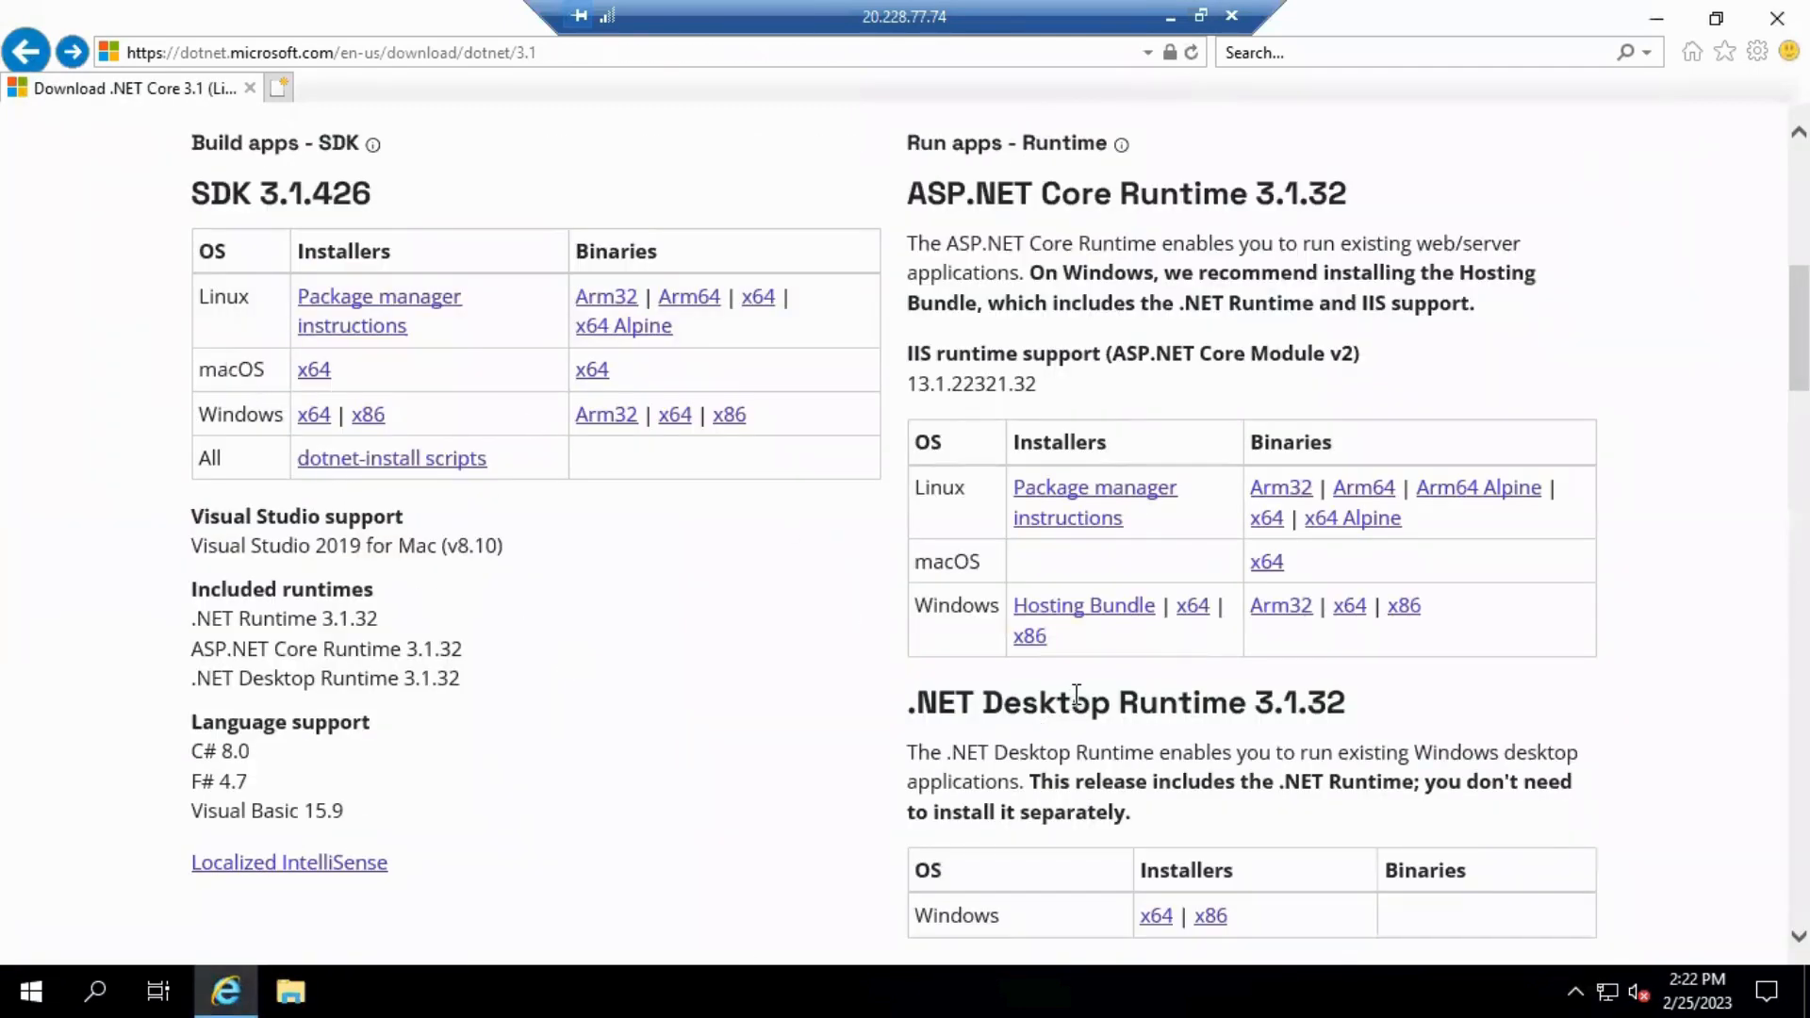
left_click(1097, 613)
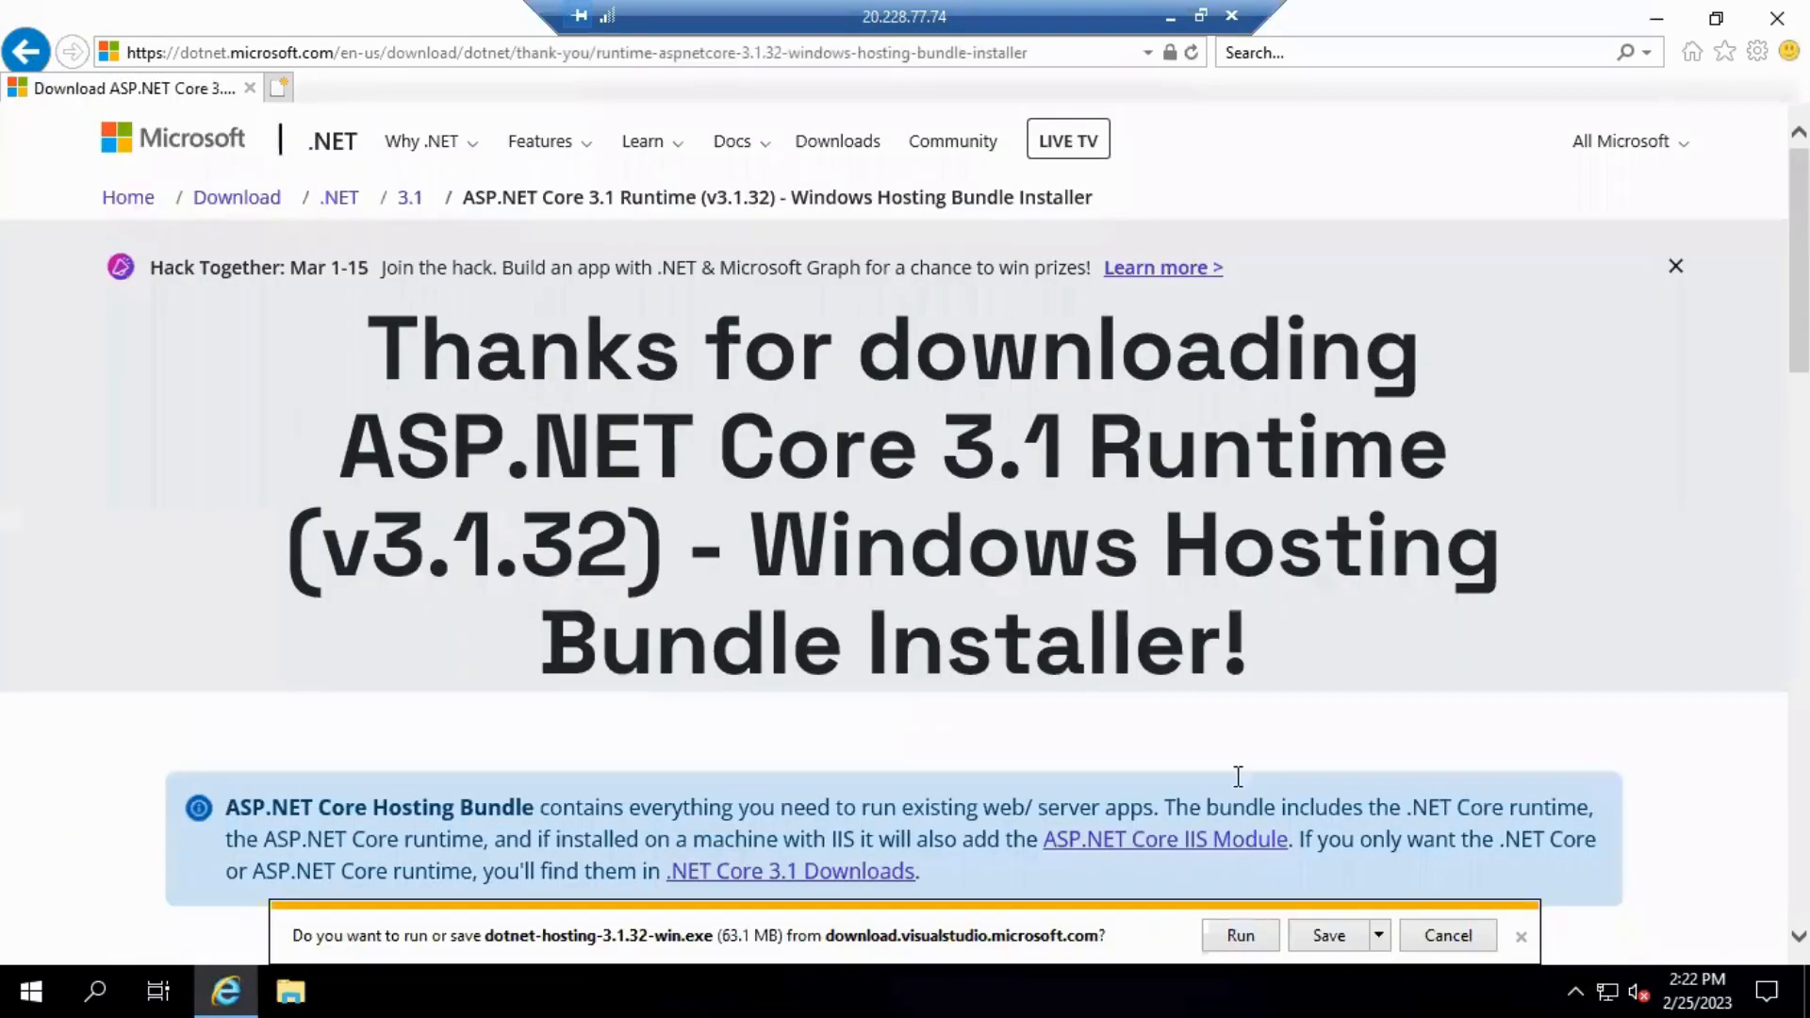
left_click(1237, 935)
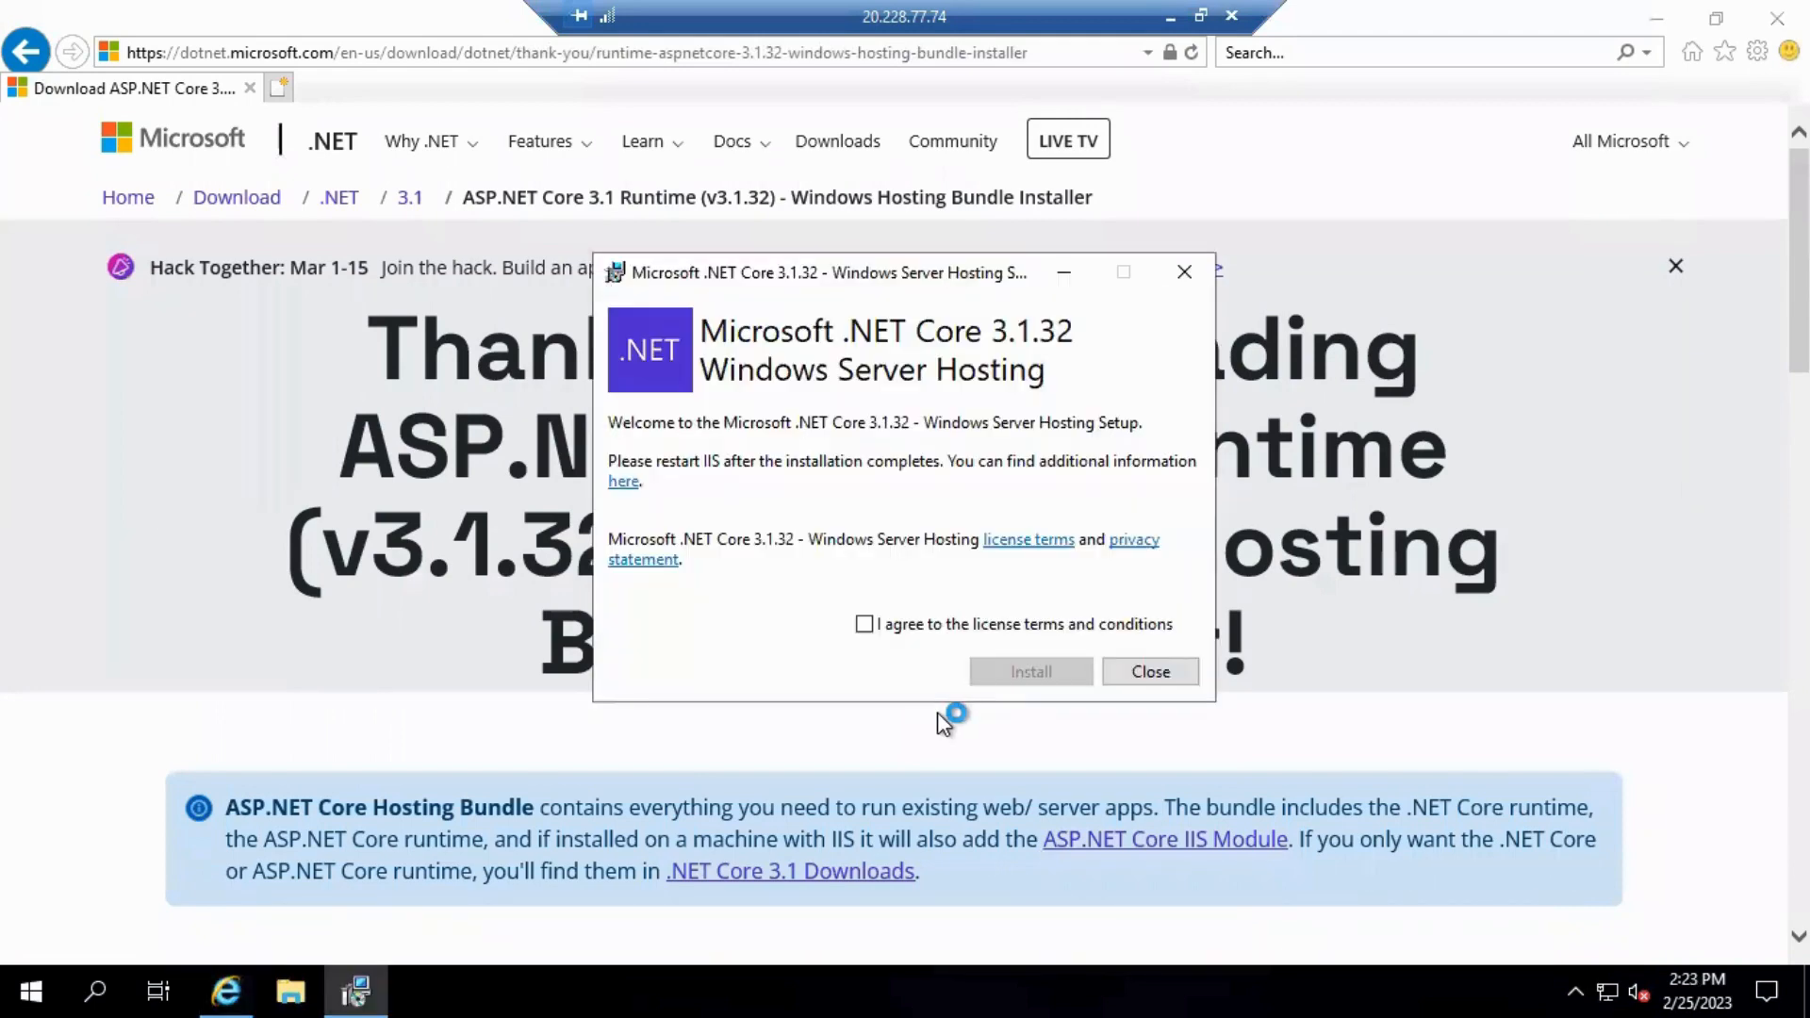
left_click(926, 626)
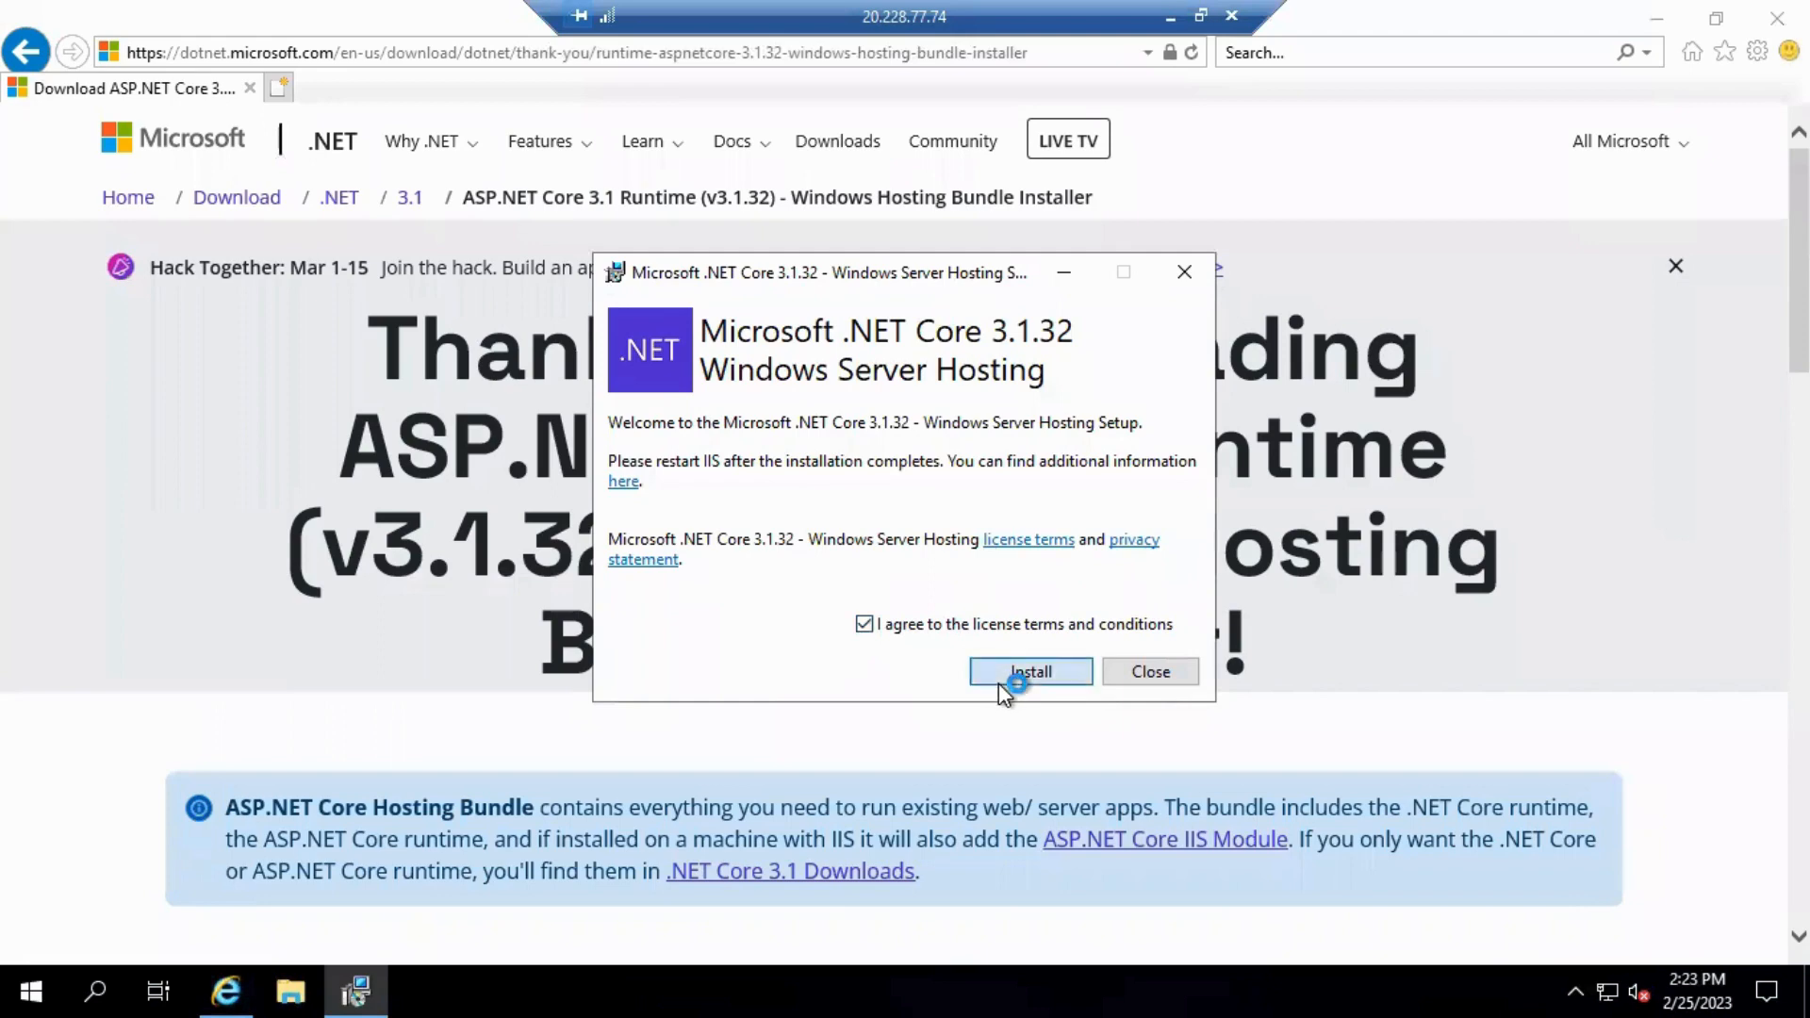
left_click(1000, 683)
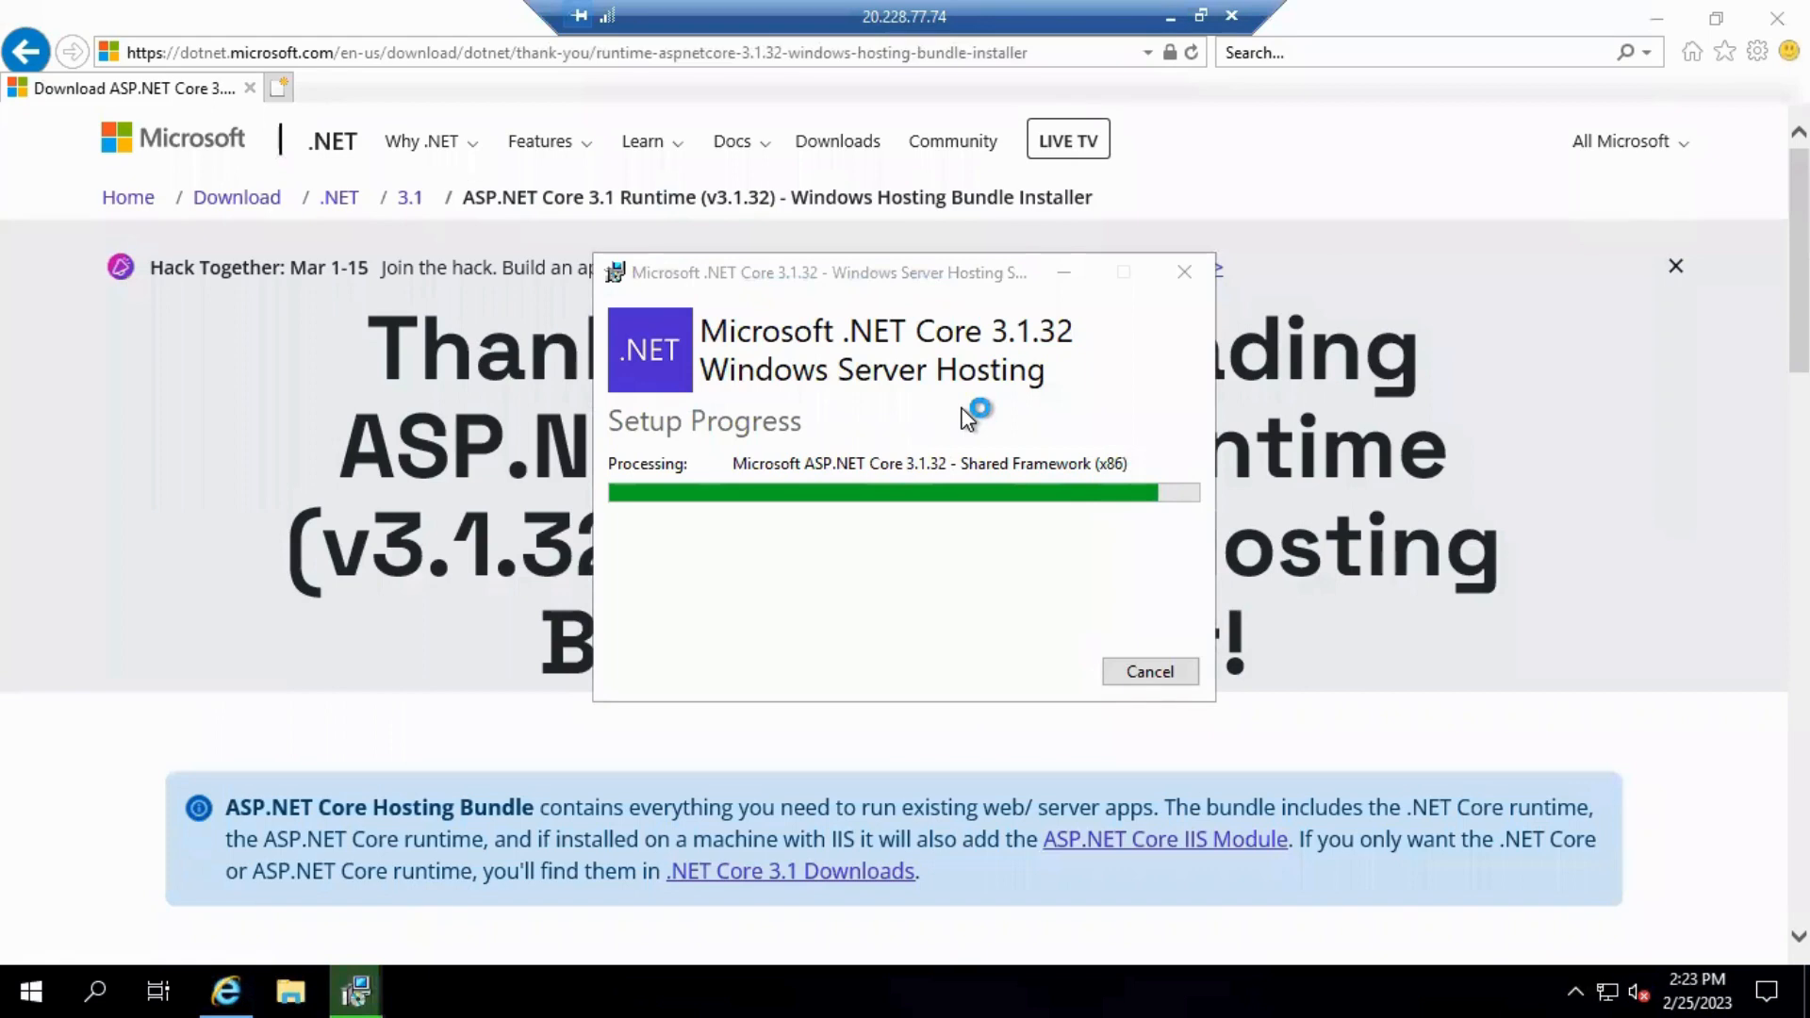
Step: Download the ASP.NET Core Runtime 3.1.32 Windows x64 installer, run a repair of the shared framework, and dismiss its setup window
left_click(23, 49)
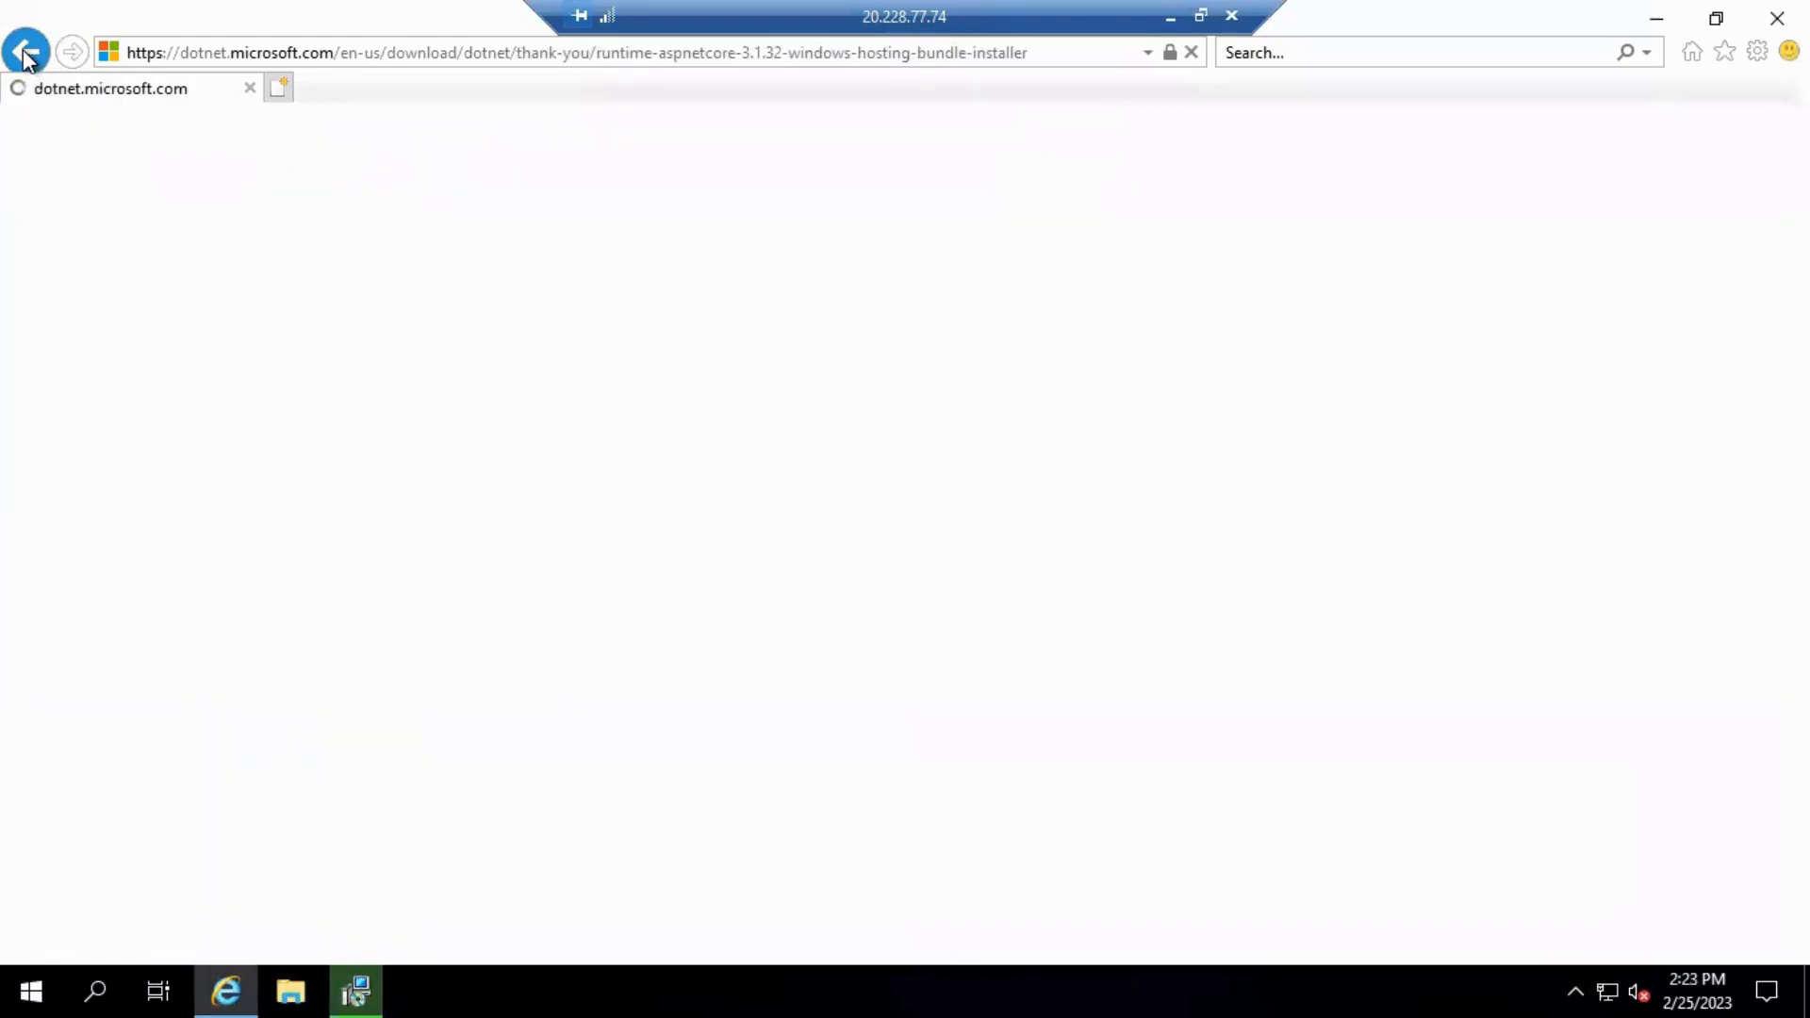
scroll(1171, 651, "down", 10)
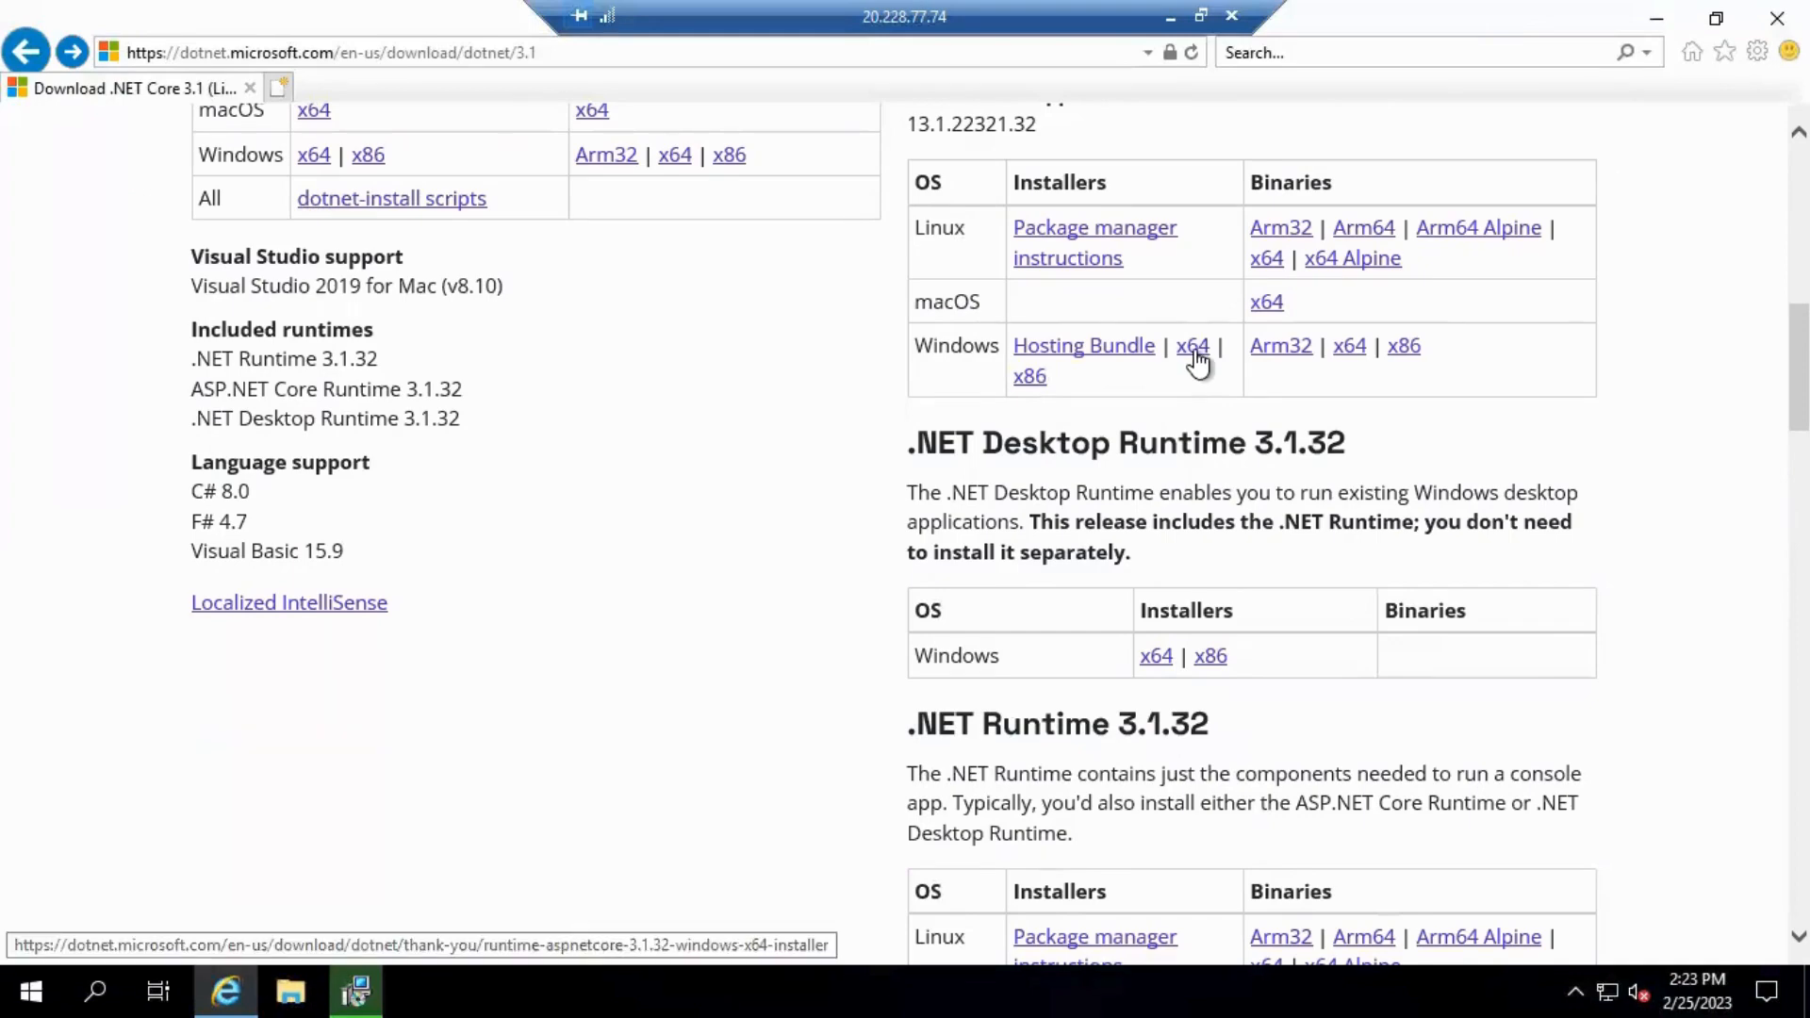
left_click(1192, 347)
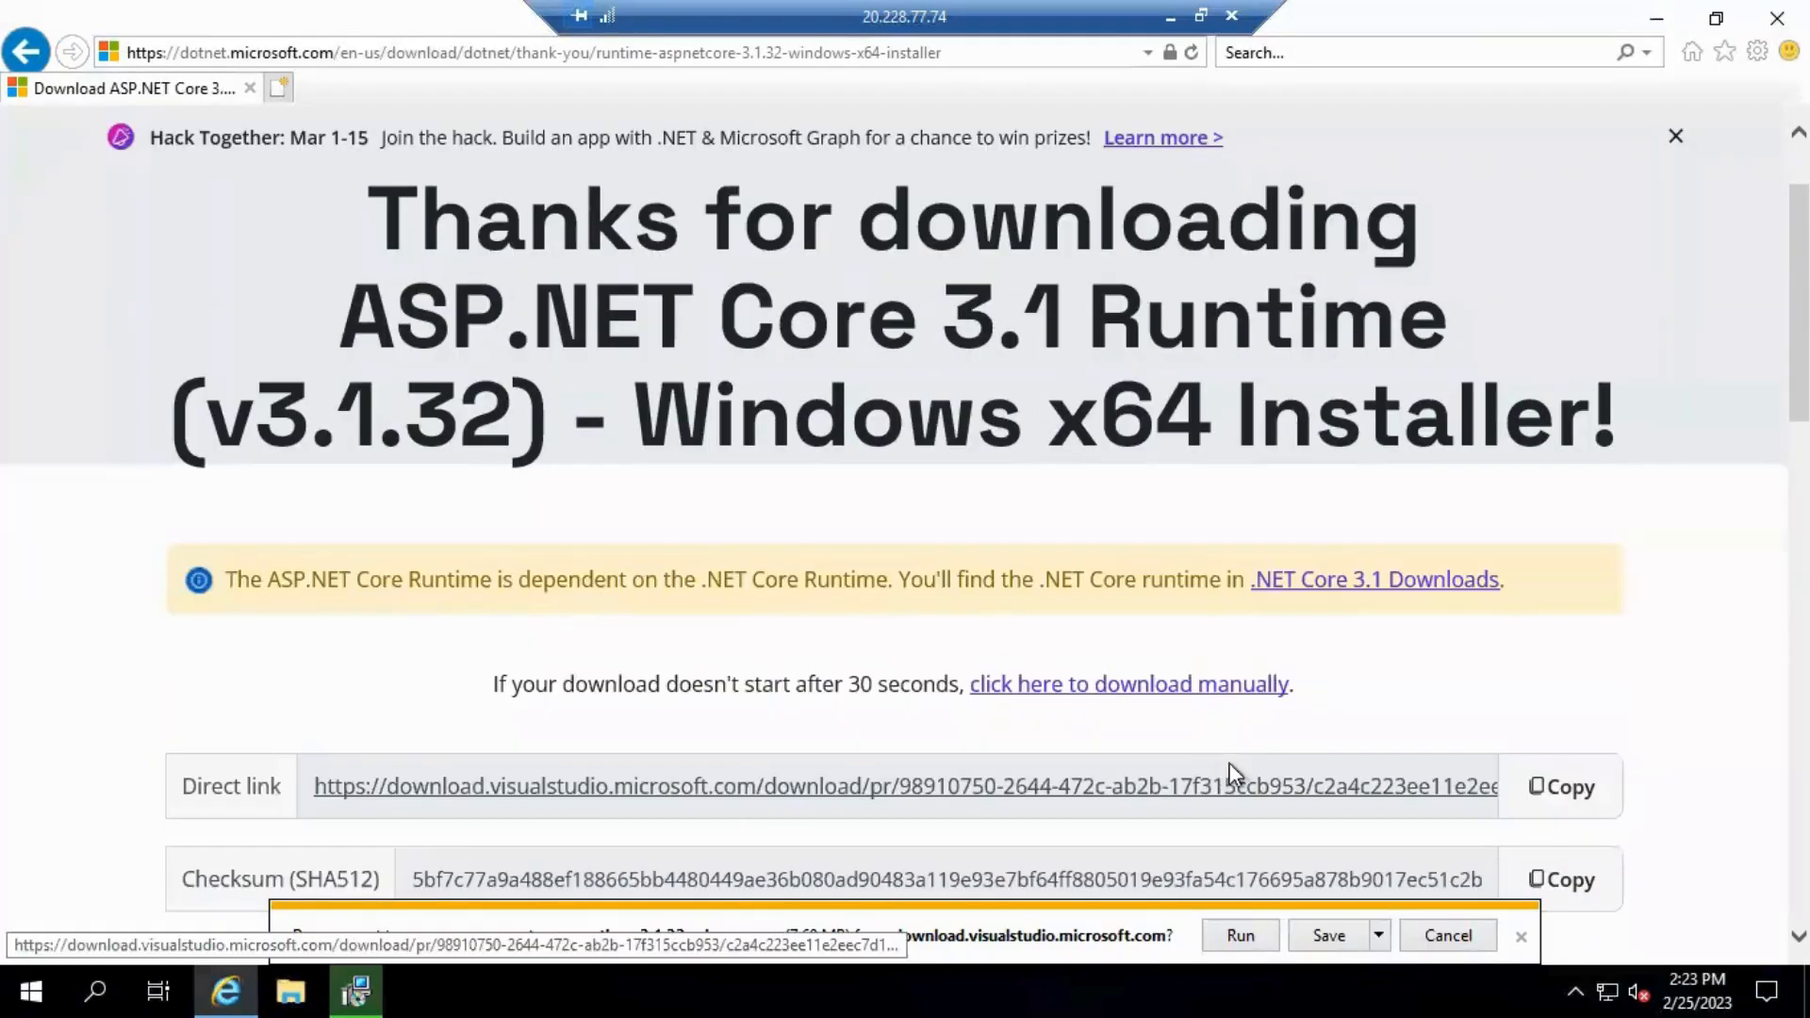
left_click(1259, 936)
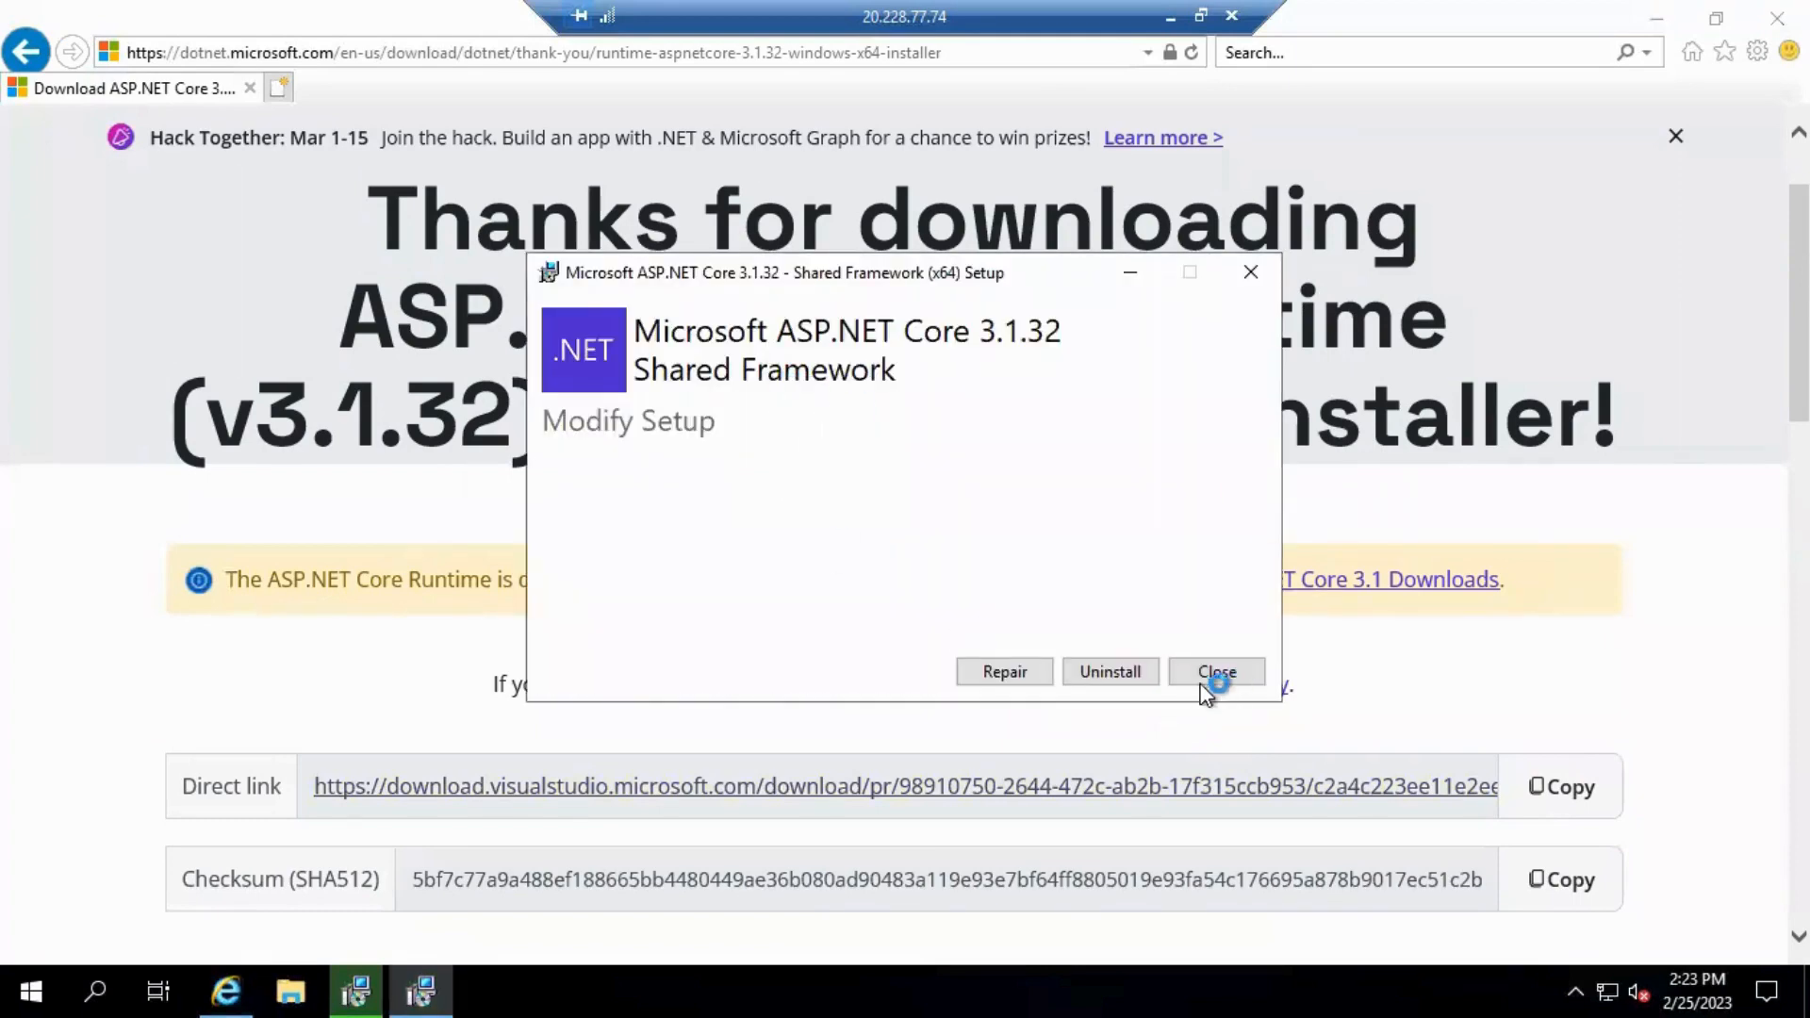
left_click(995, 670)
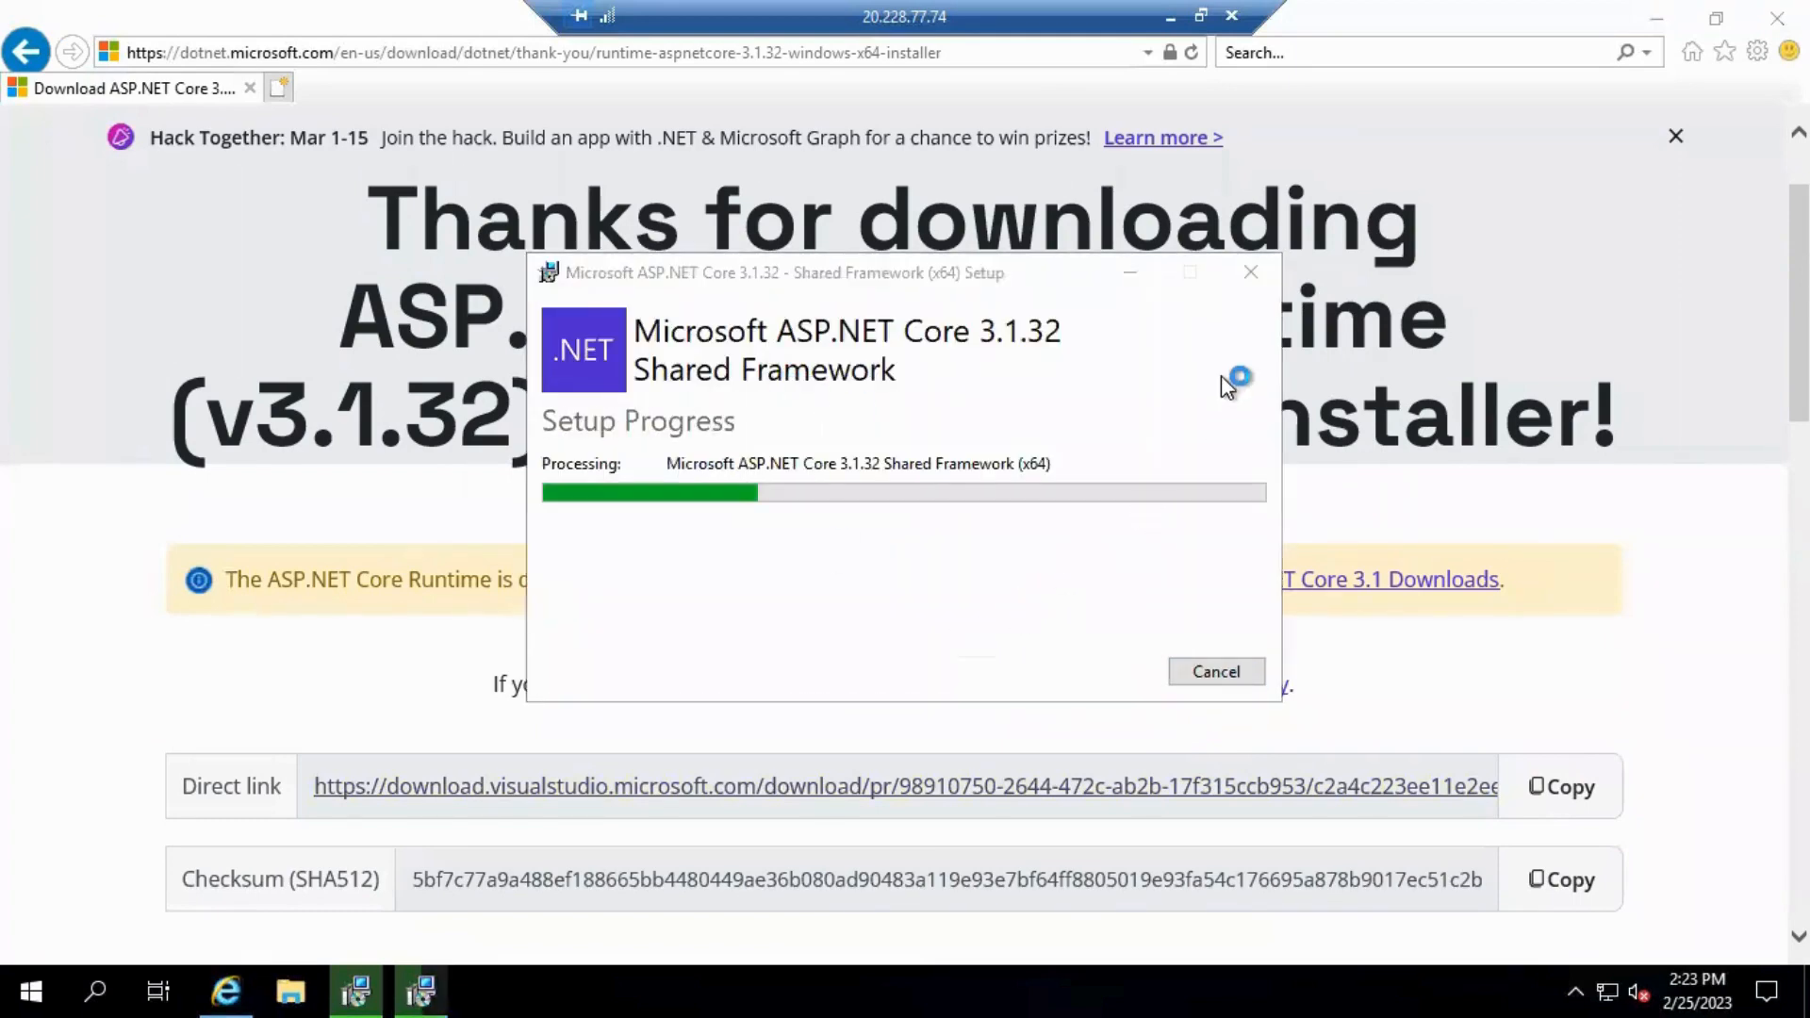
left_click(1250, 276)
Step: Copy the ASP.NET Core 3.1.32 x64 installer page's address, post it in the Azure crash course channel in Slack, and minimize Slack
left_click(368, 54)
key("ctrl+c")
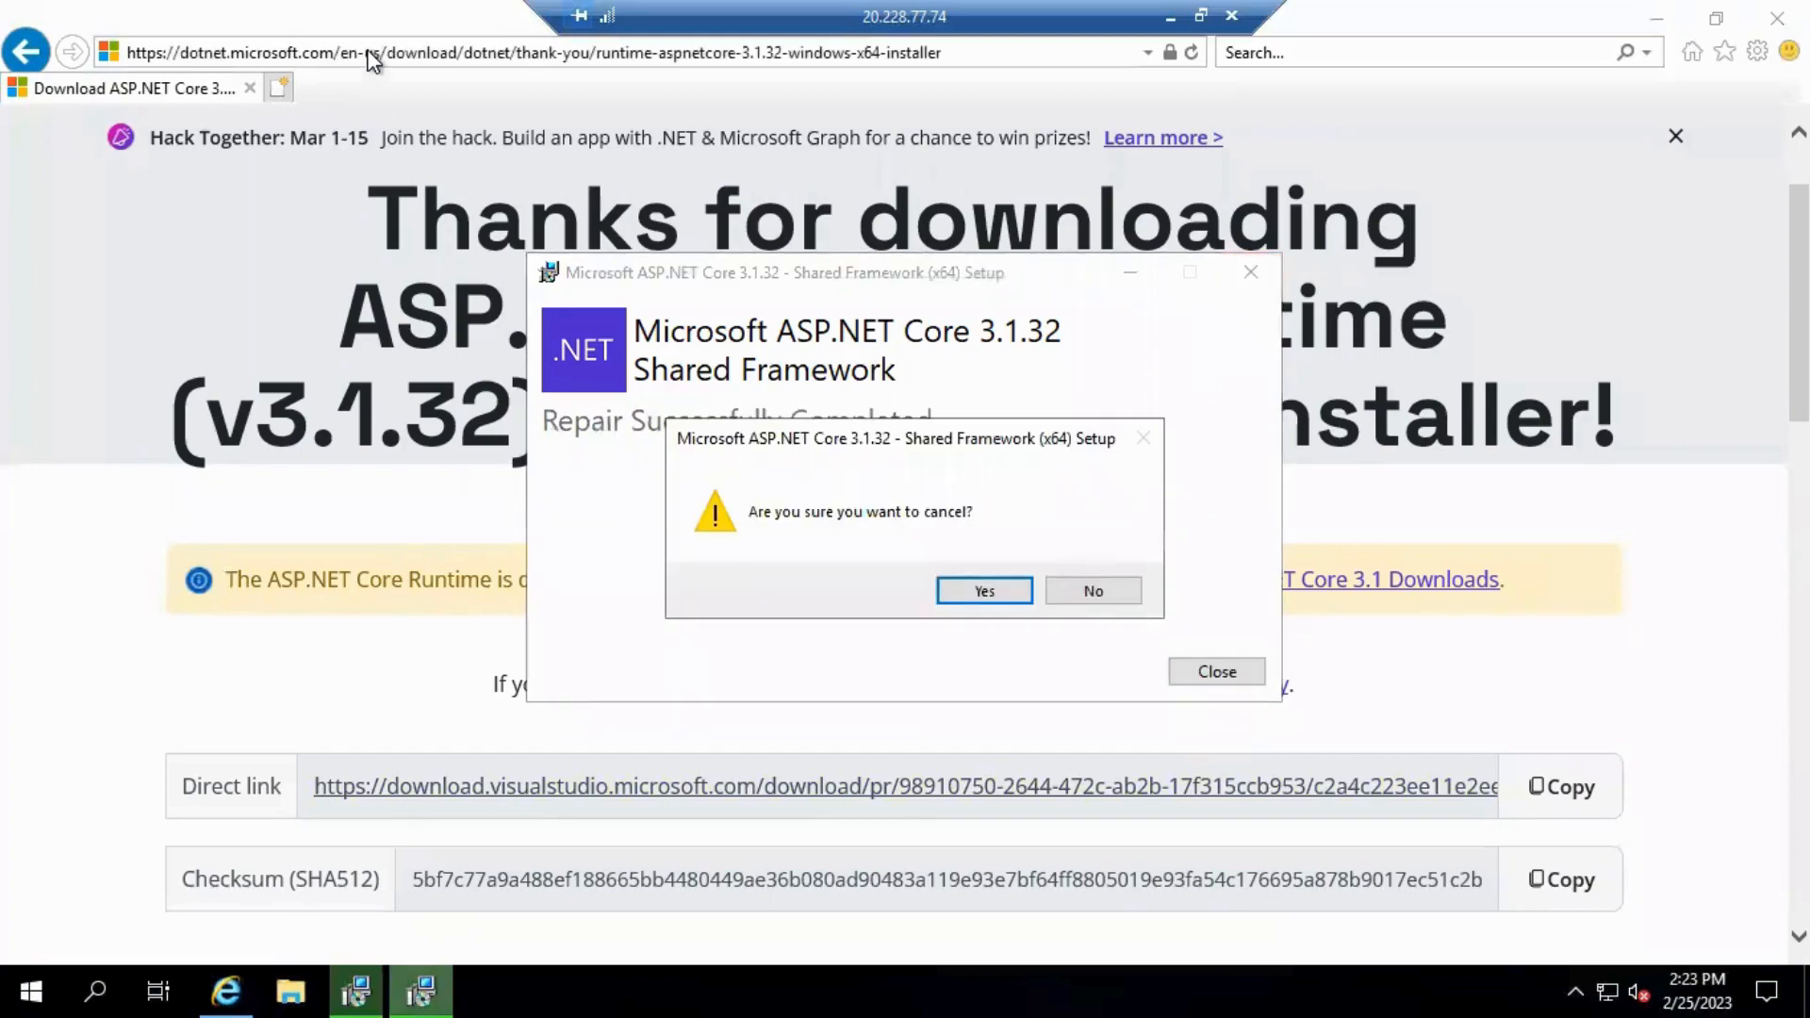
left_click(1169, 19)
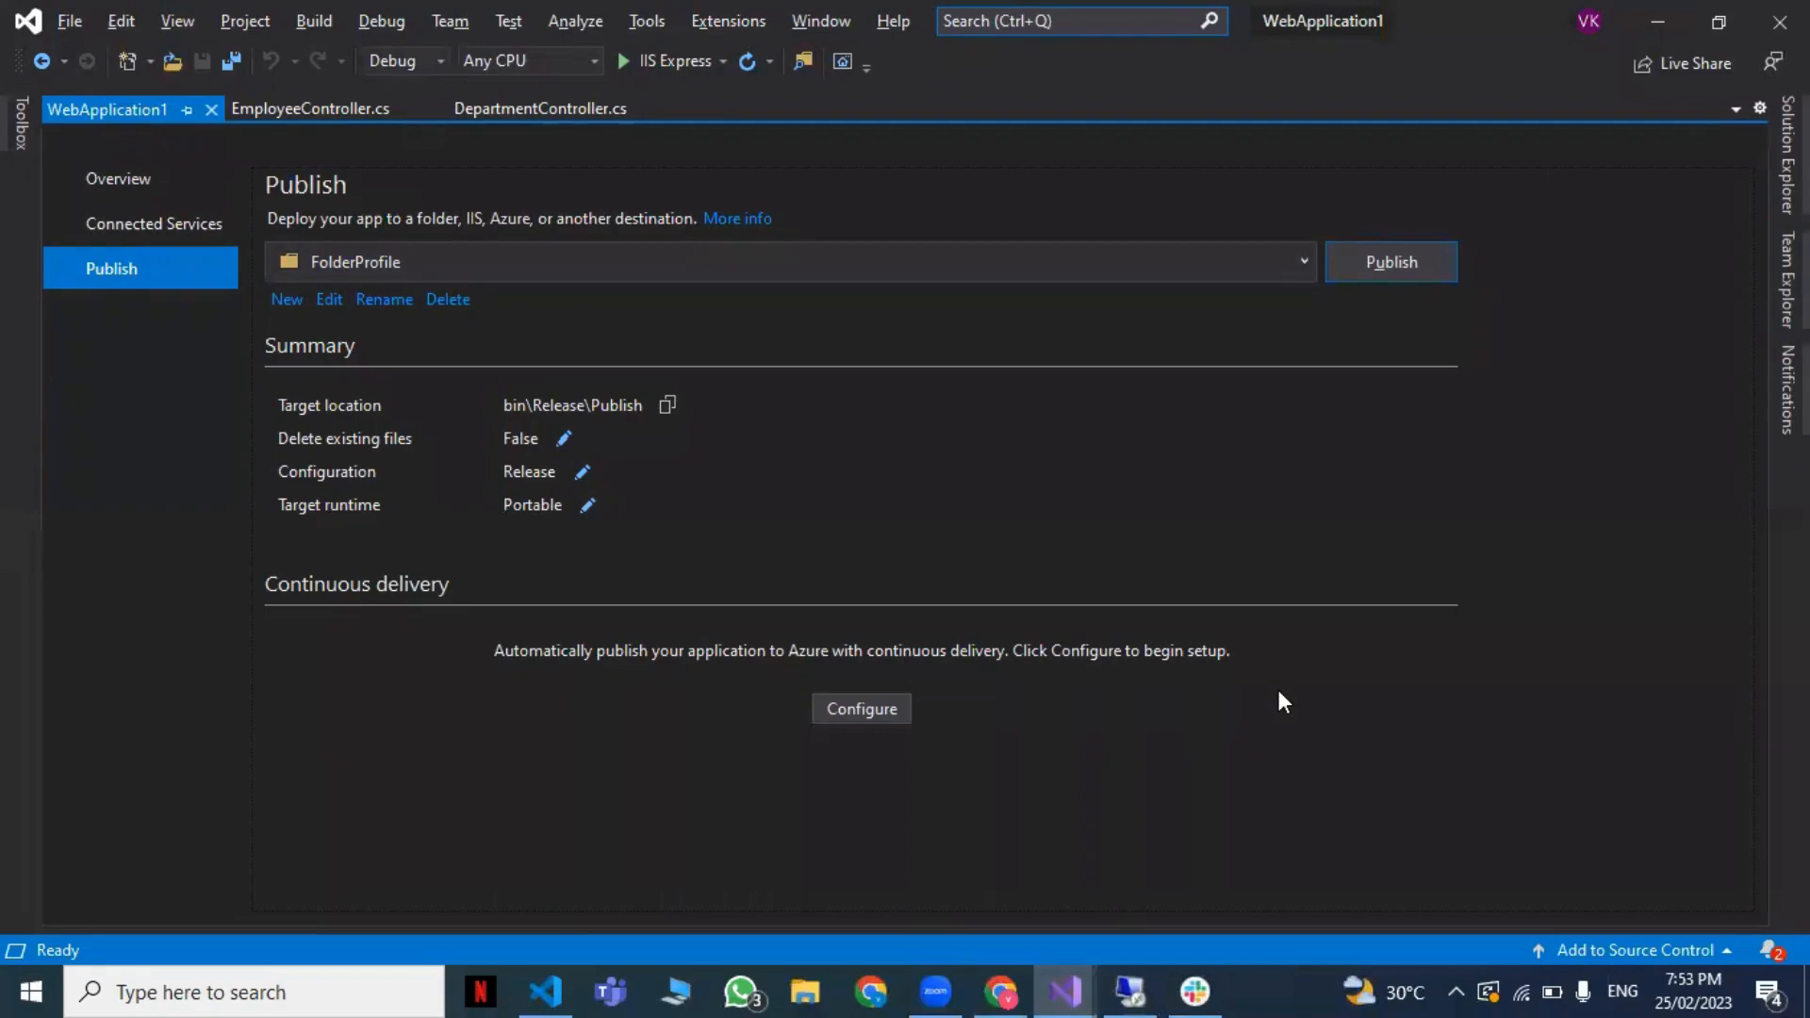
left_click(1196, 990)
key("ctrl+v")
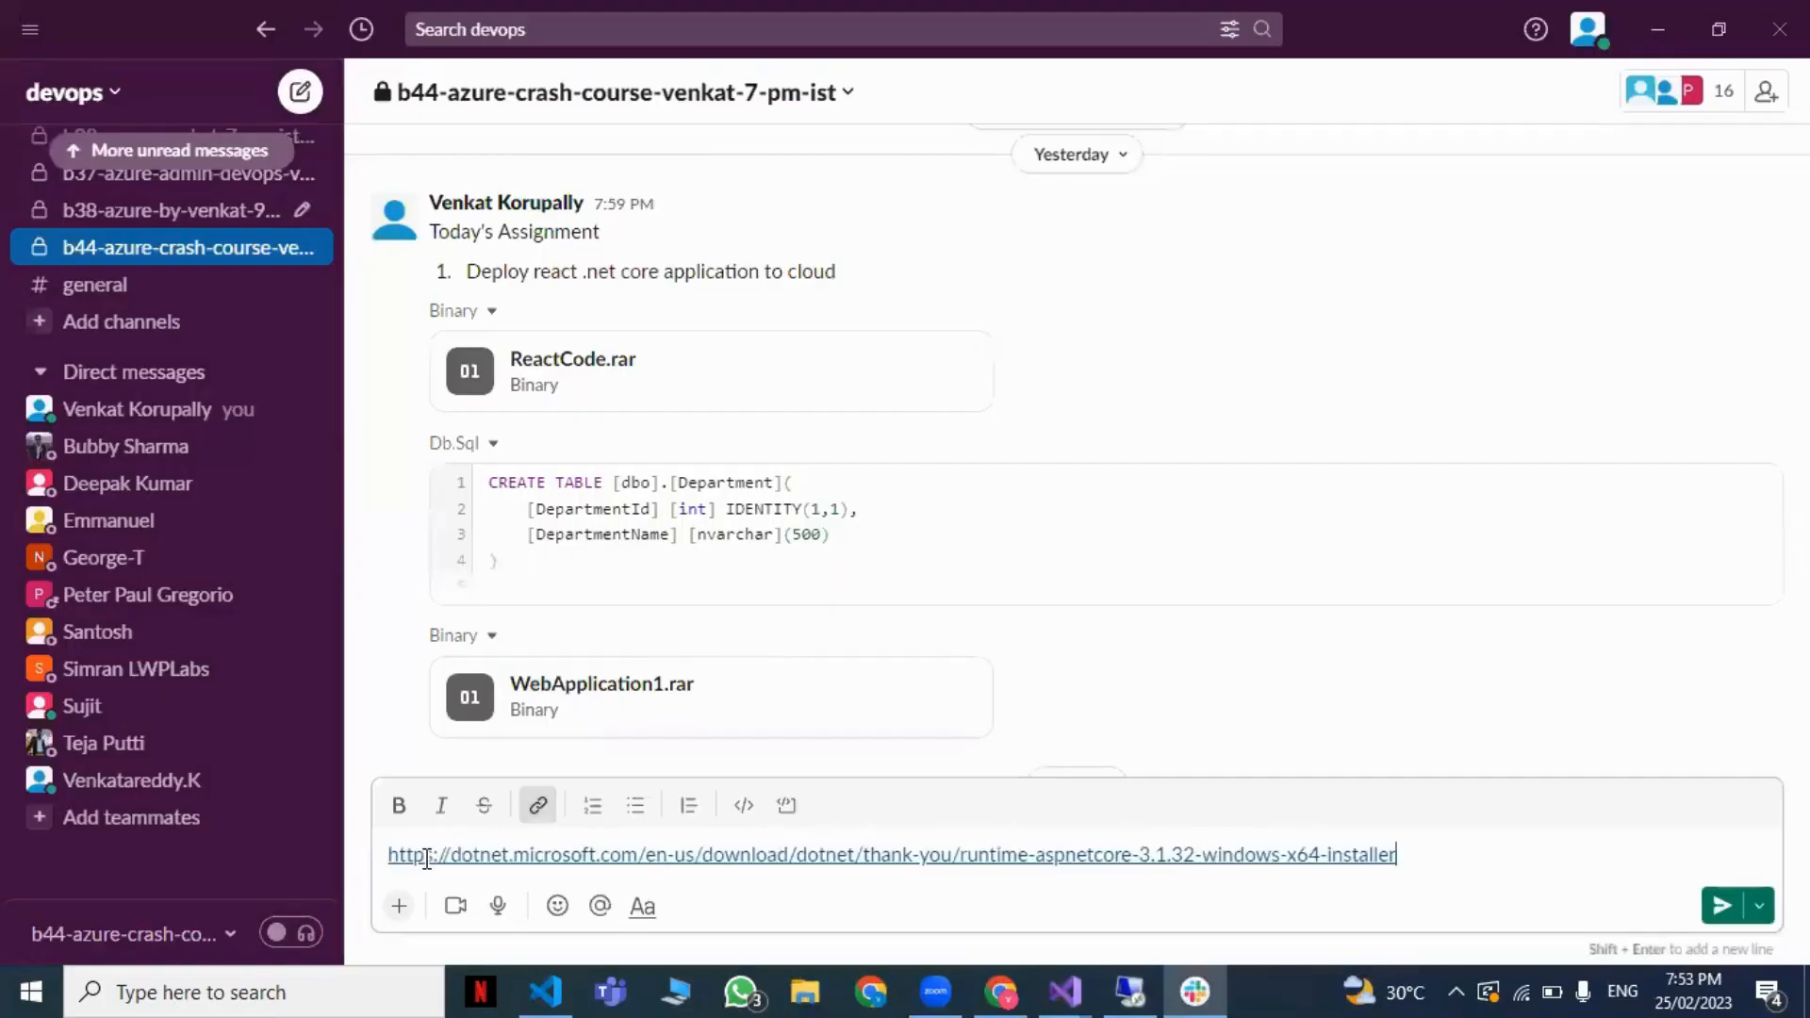
key("Return")
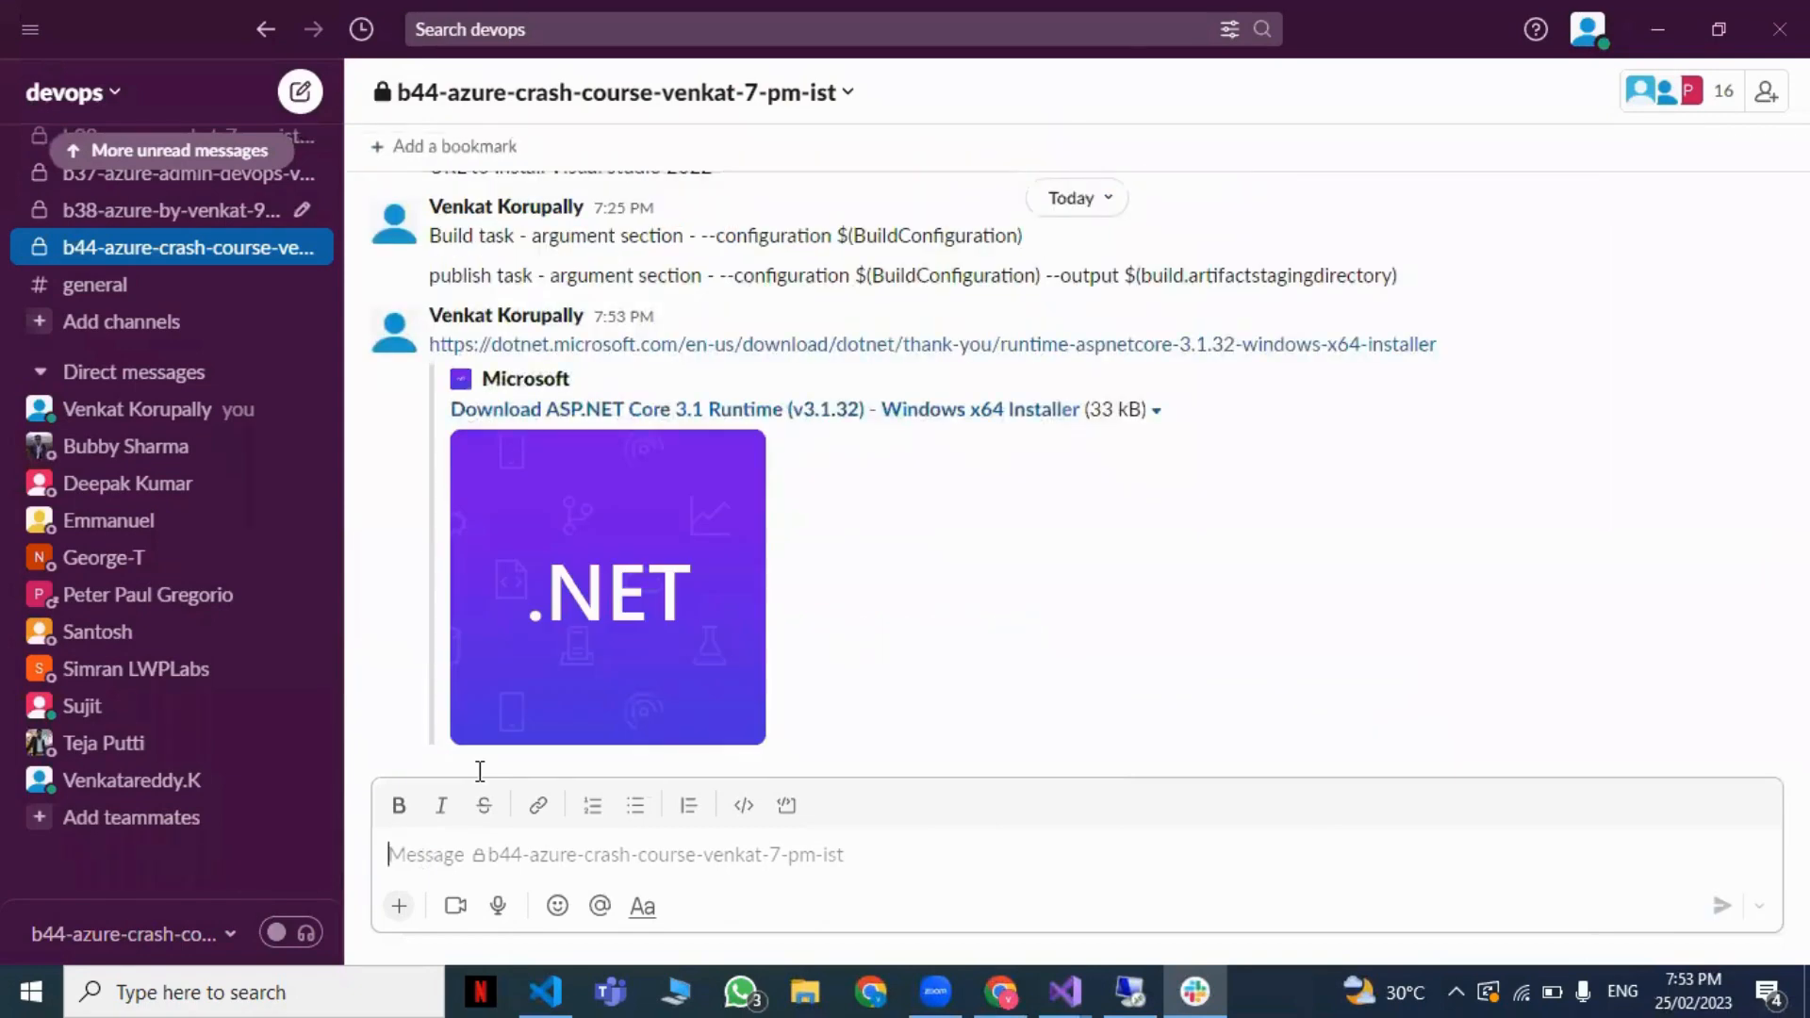
left_click(1662, 27)
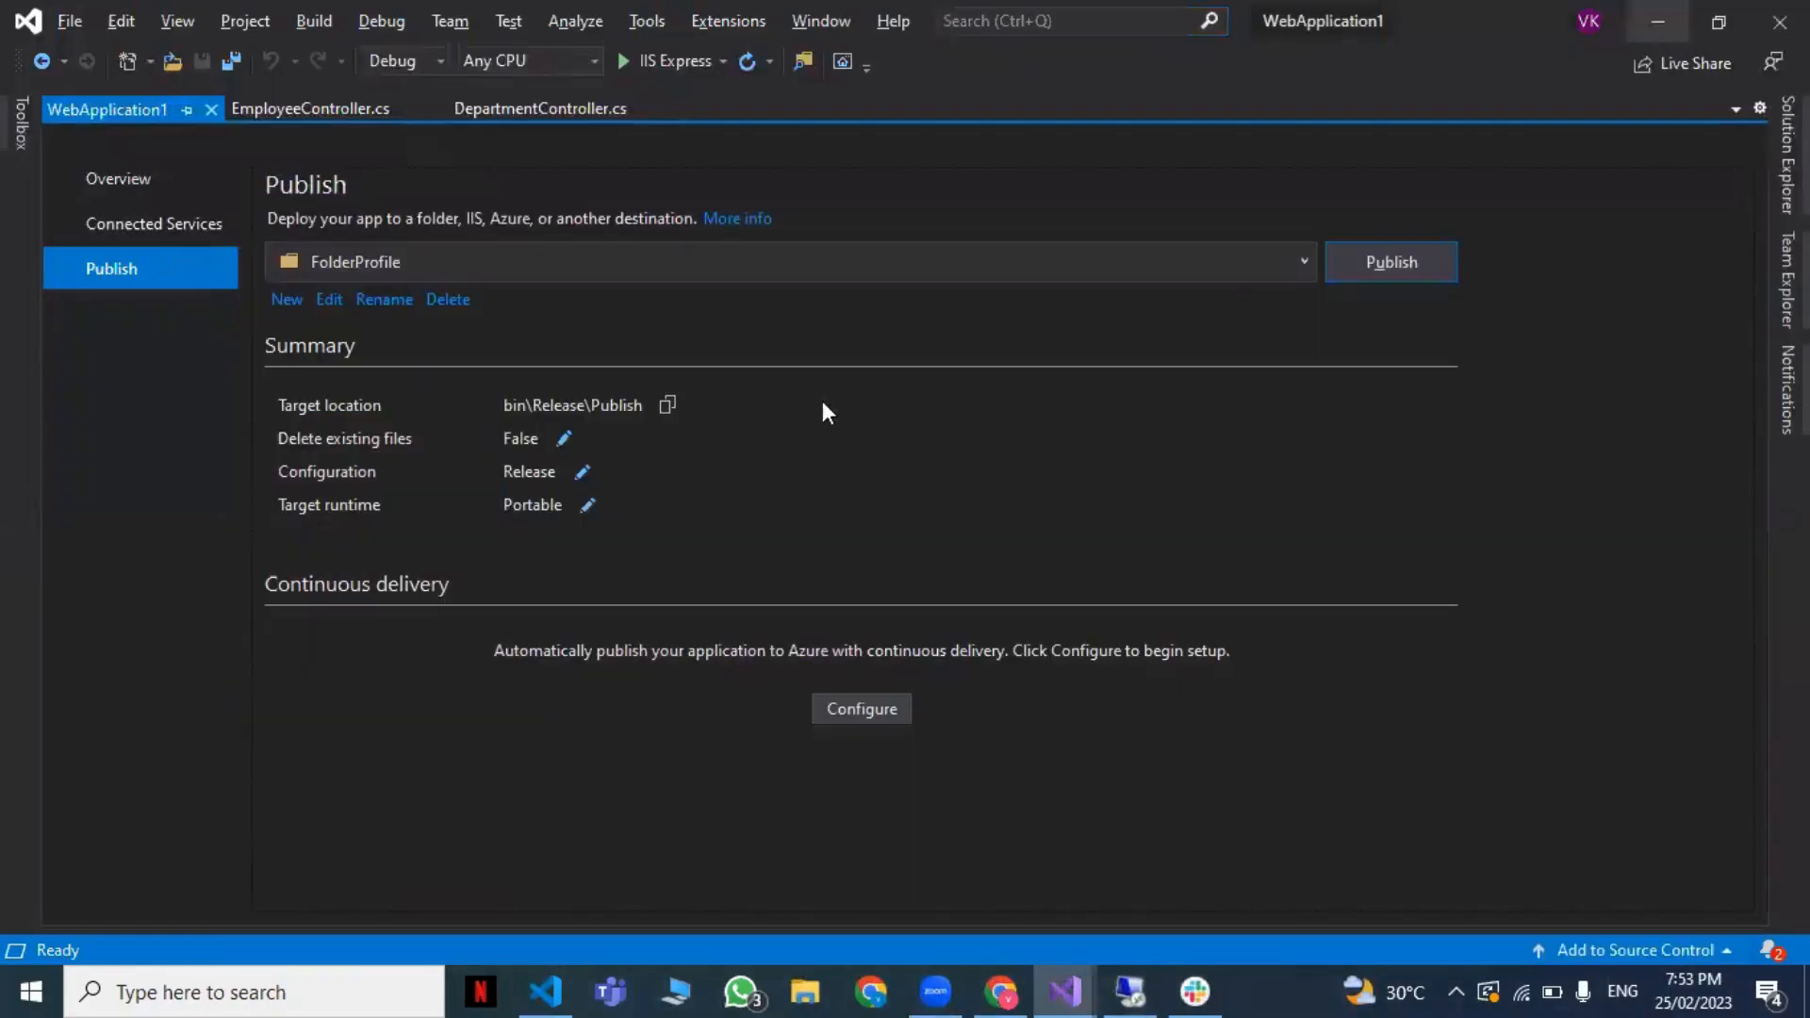
Step: Switch back to the remote desktop session and open localhost in Internet Explorer to test the IIS site
left_click(1131, 990)
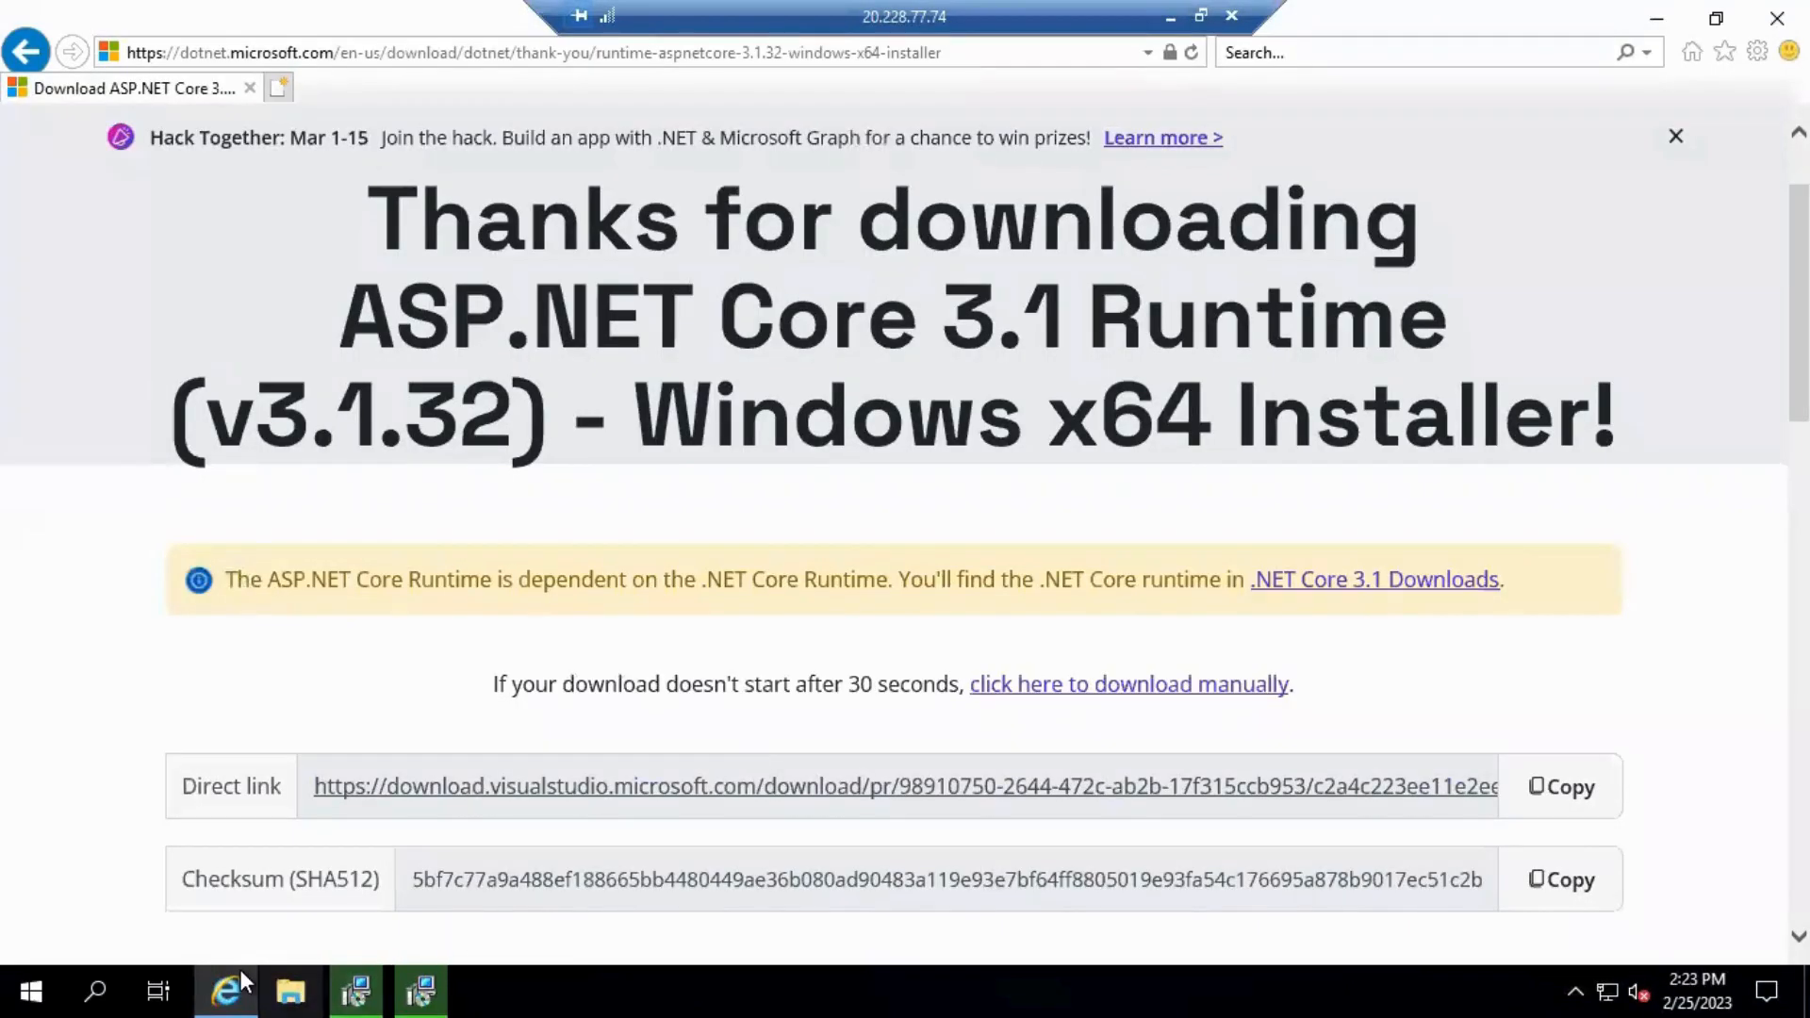
left_click(227, 990)
left_click(226, 990)
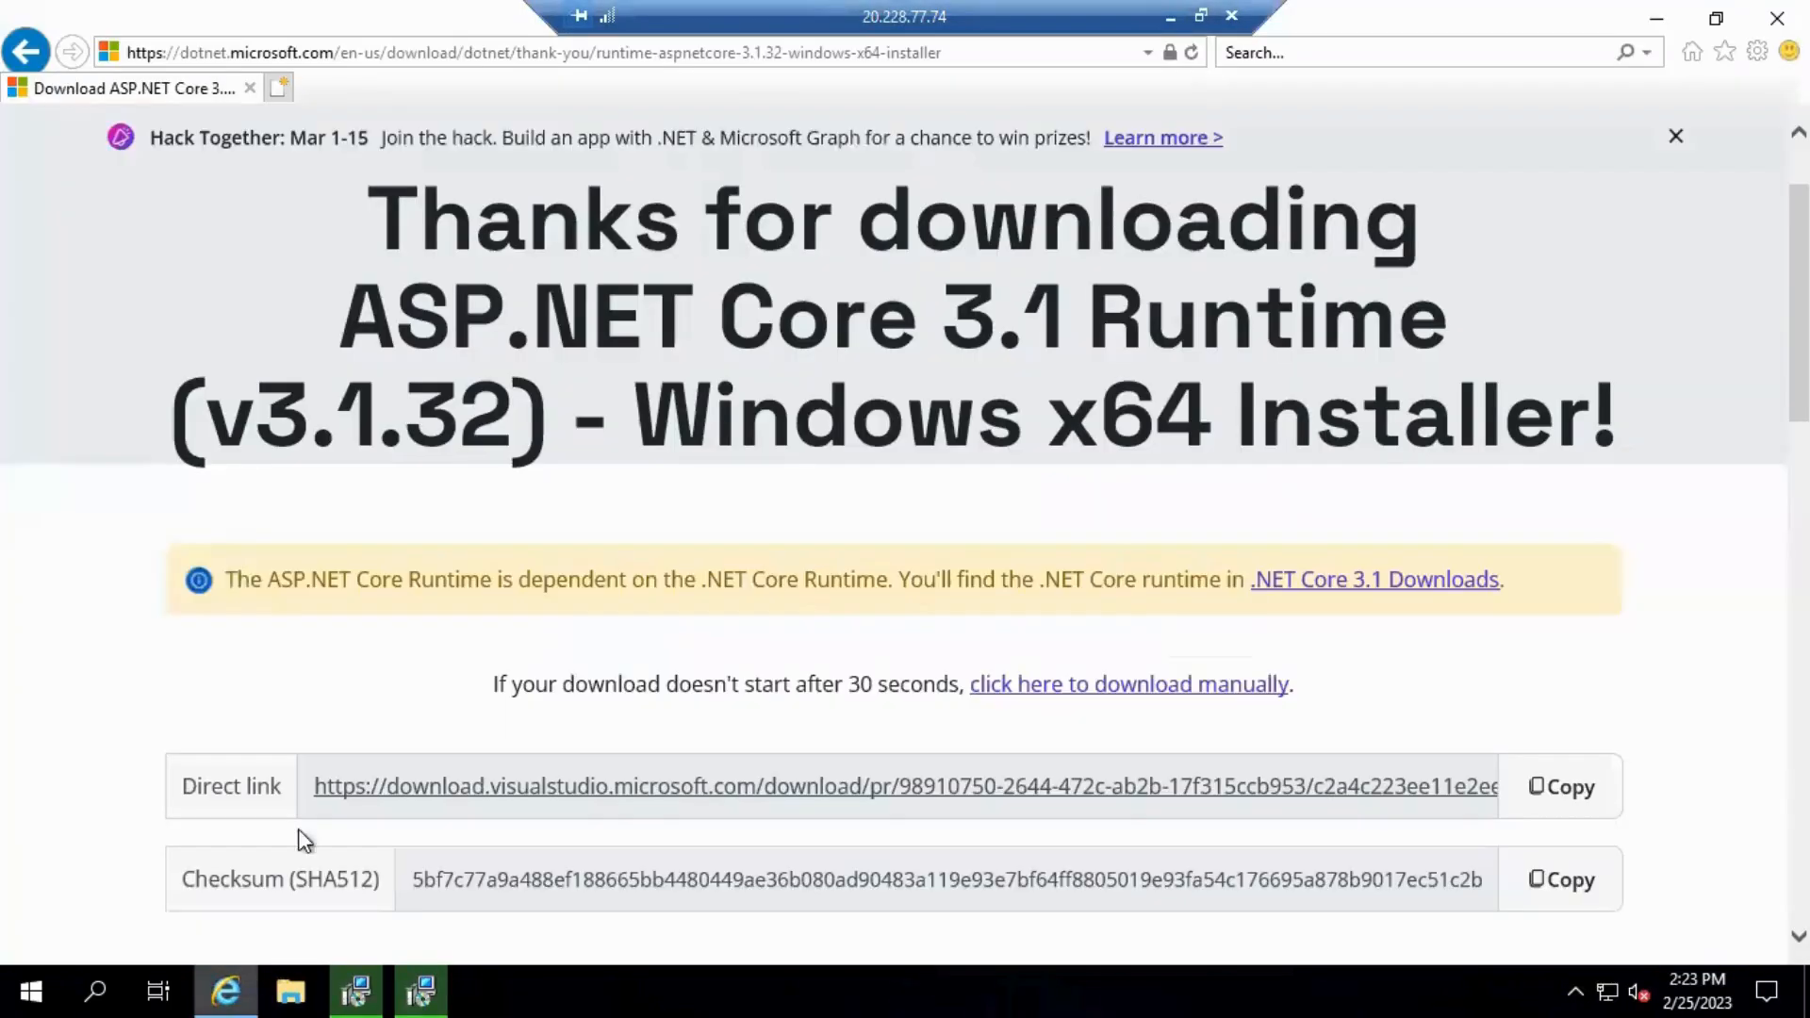
left_click(404, 44)
type("localhost/")
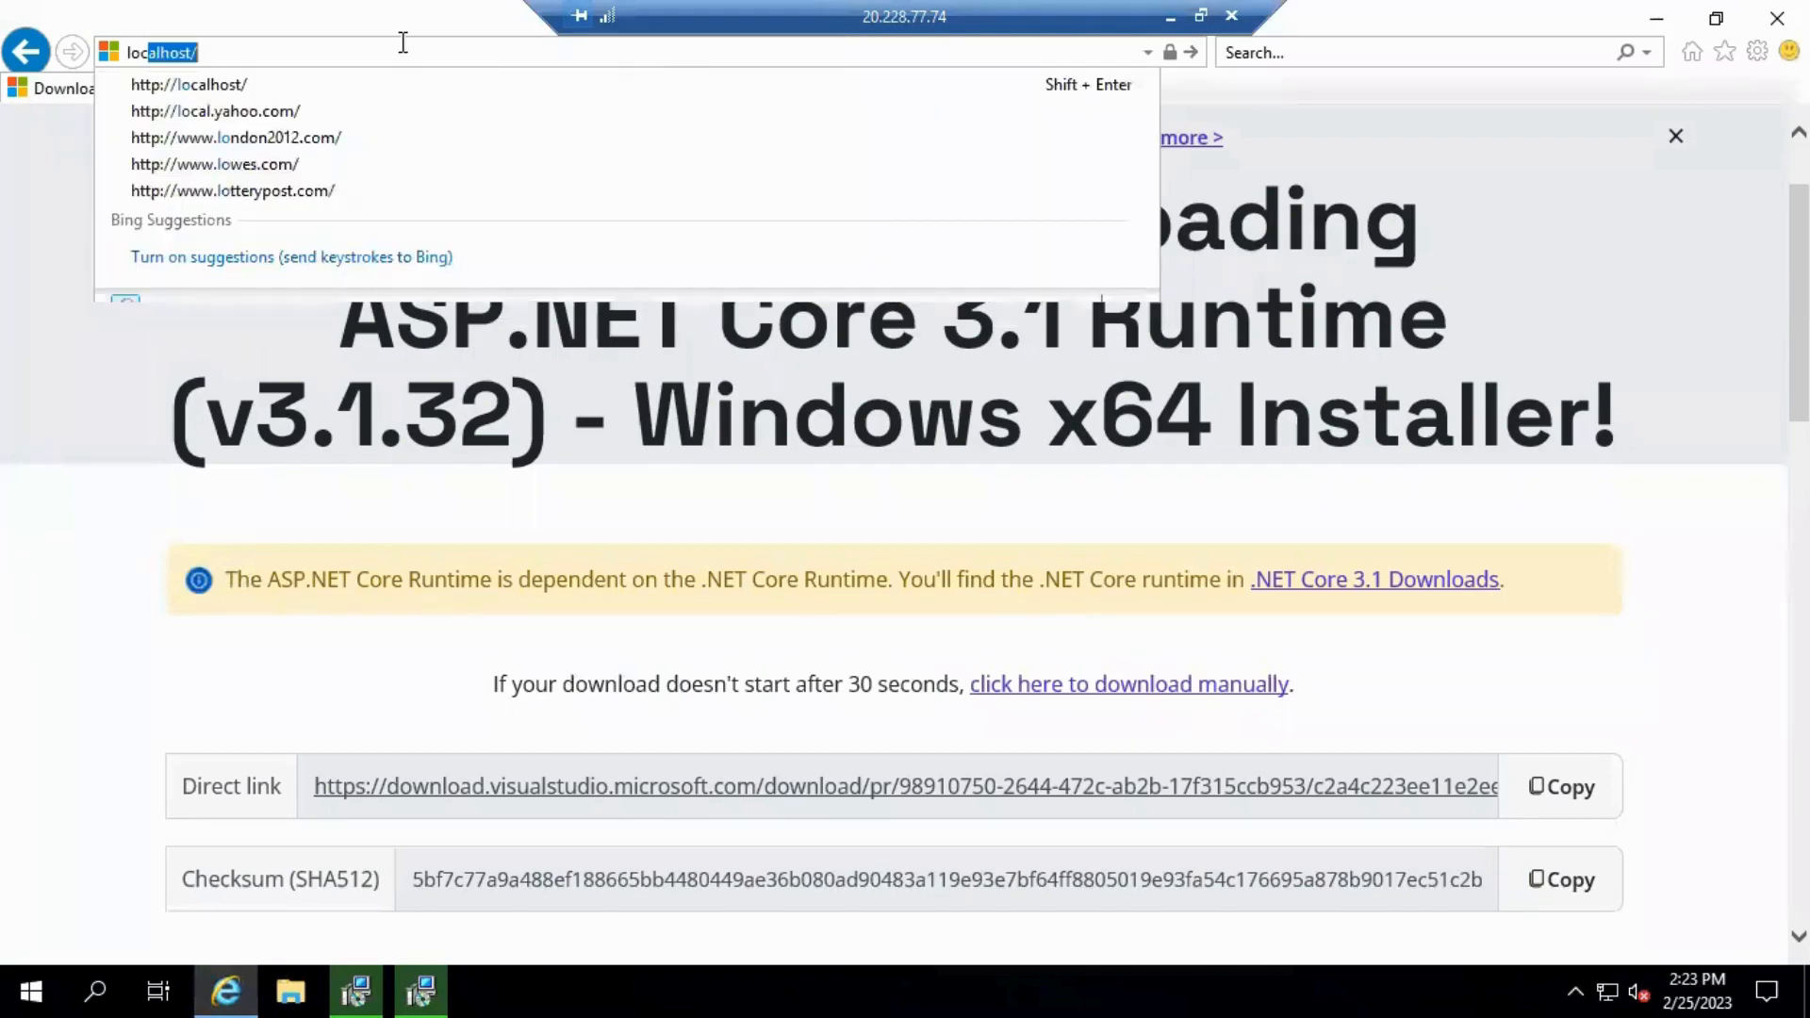
key("Return")
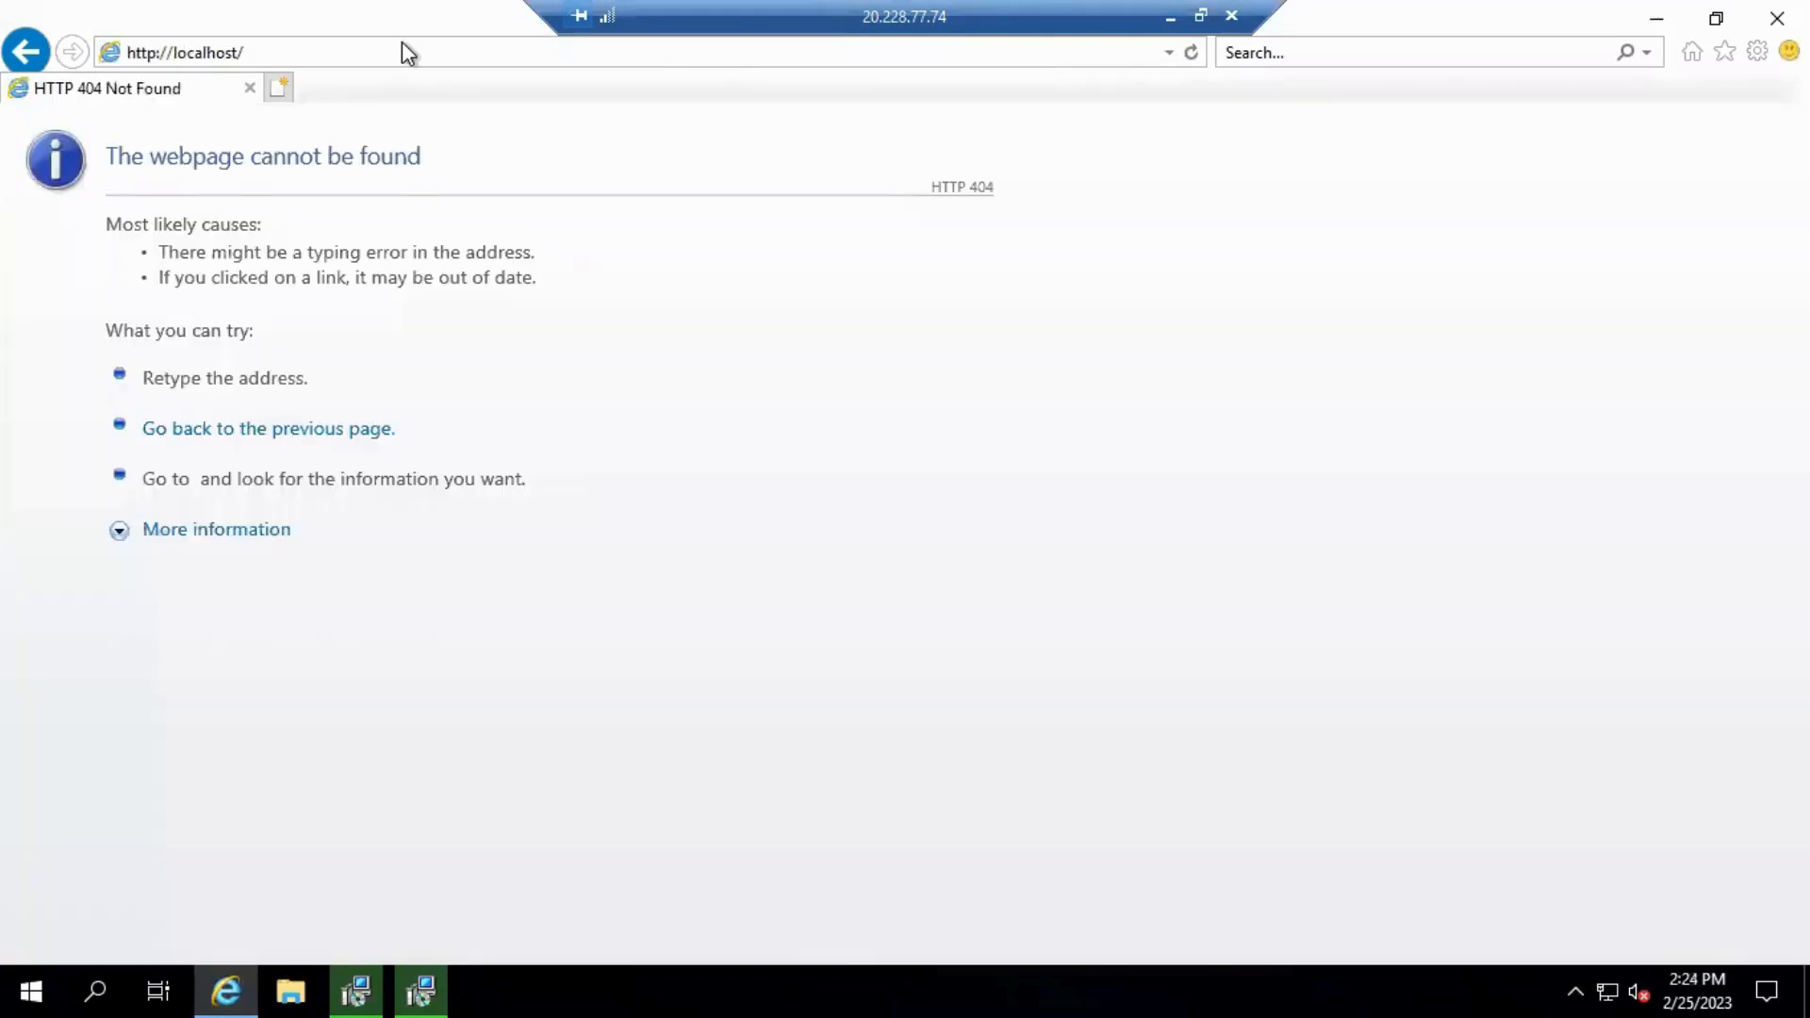
left_click(411, 50)
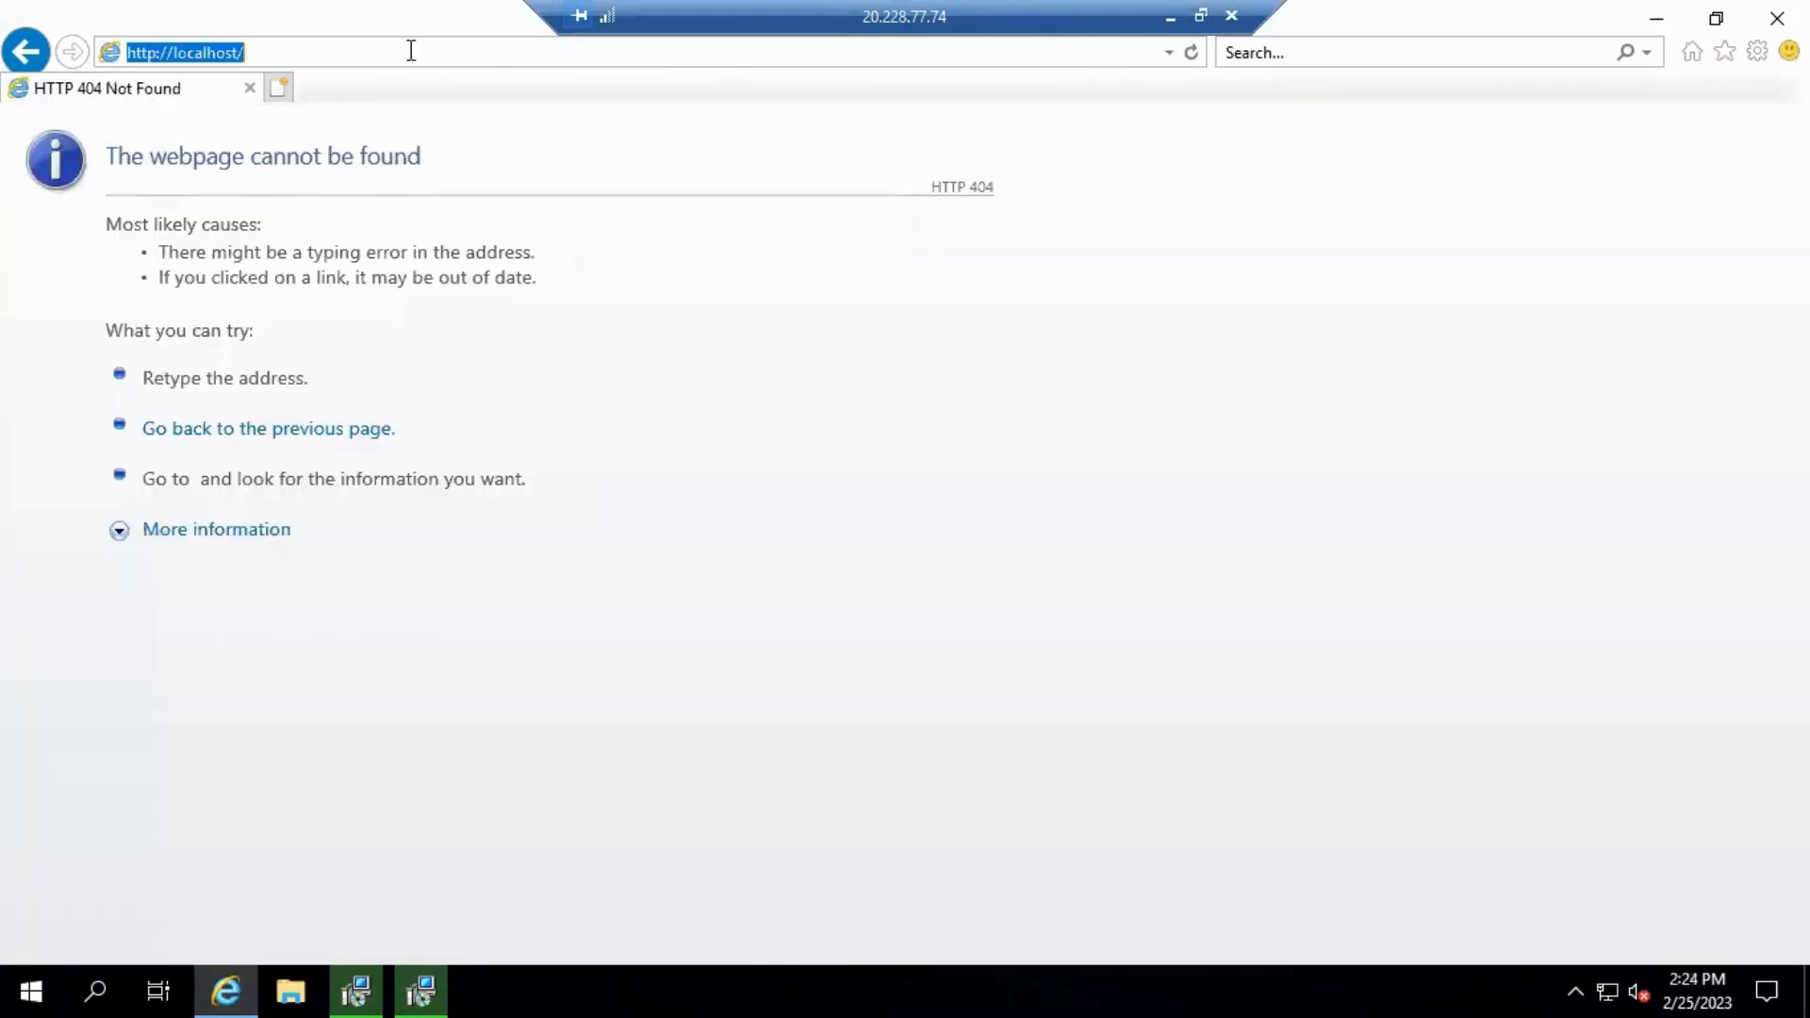
left_click(411, 50)
key("BackSpace")
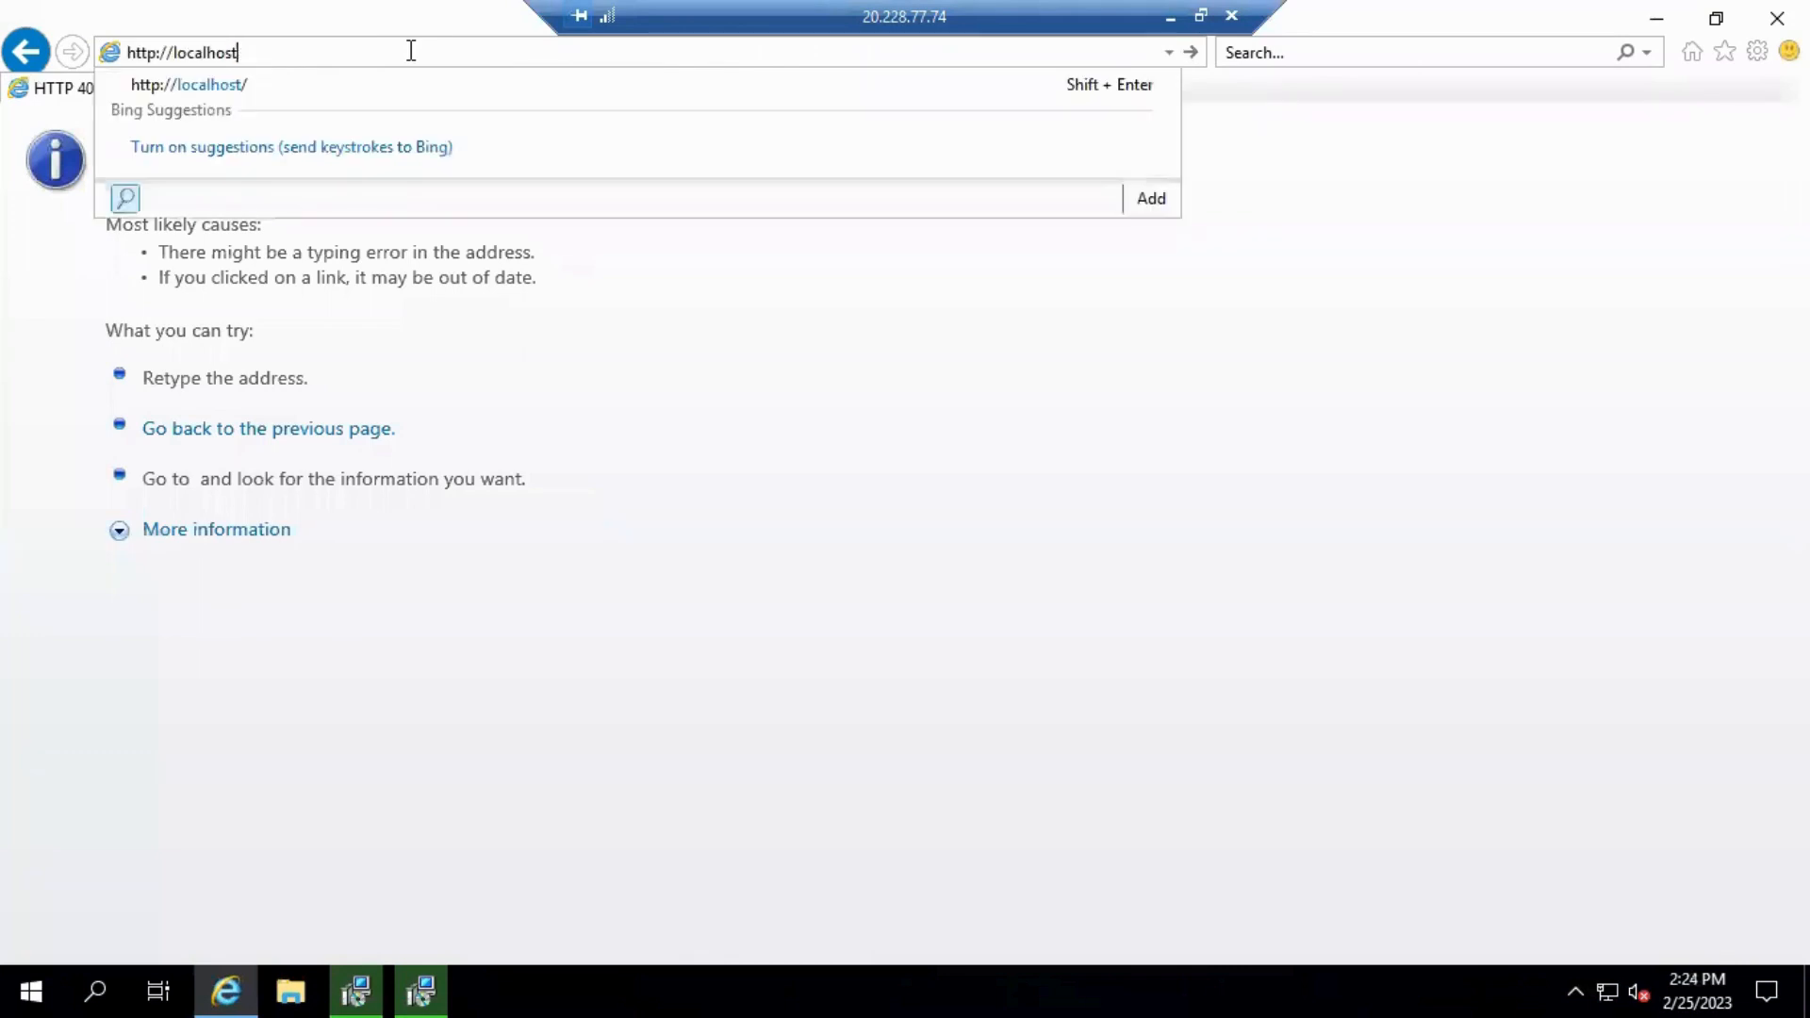
type("/api")
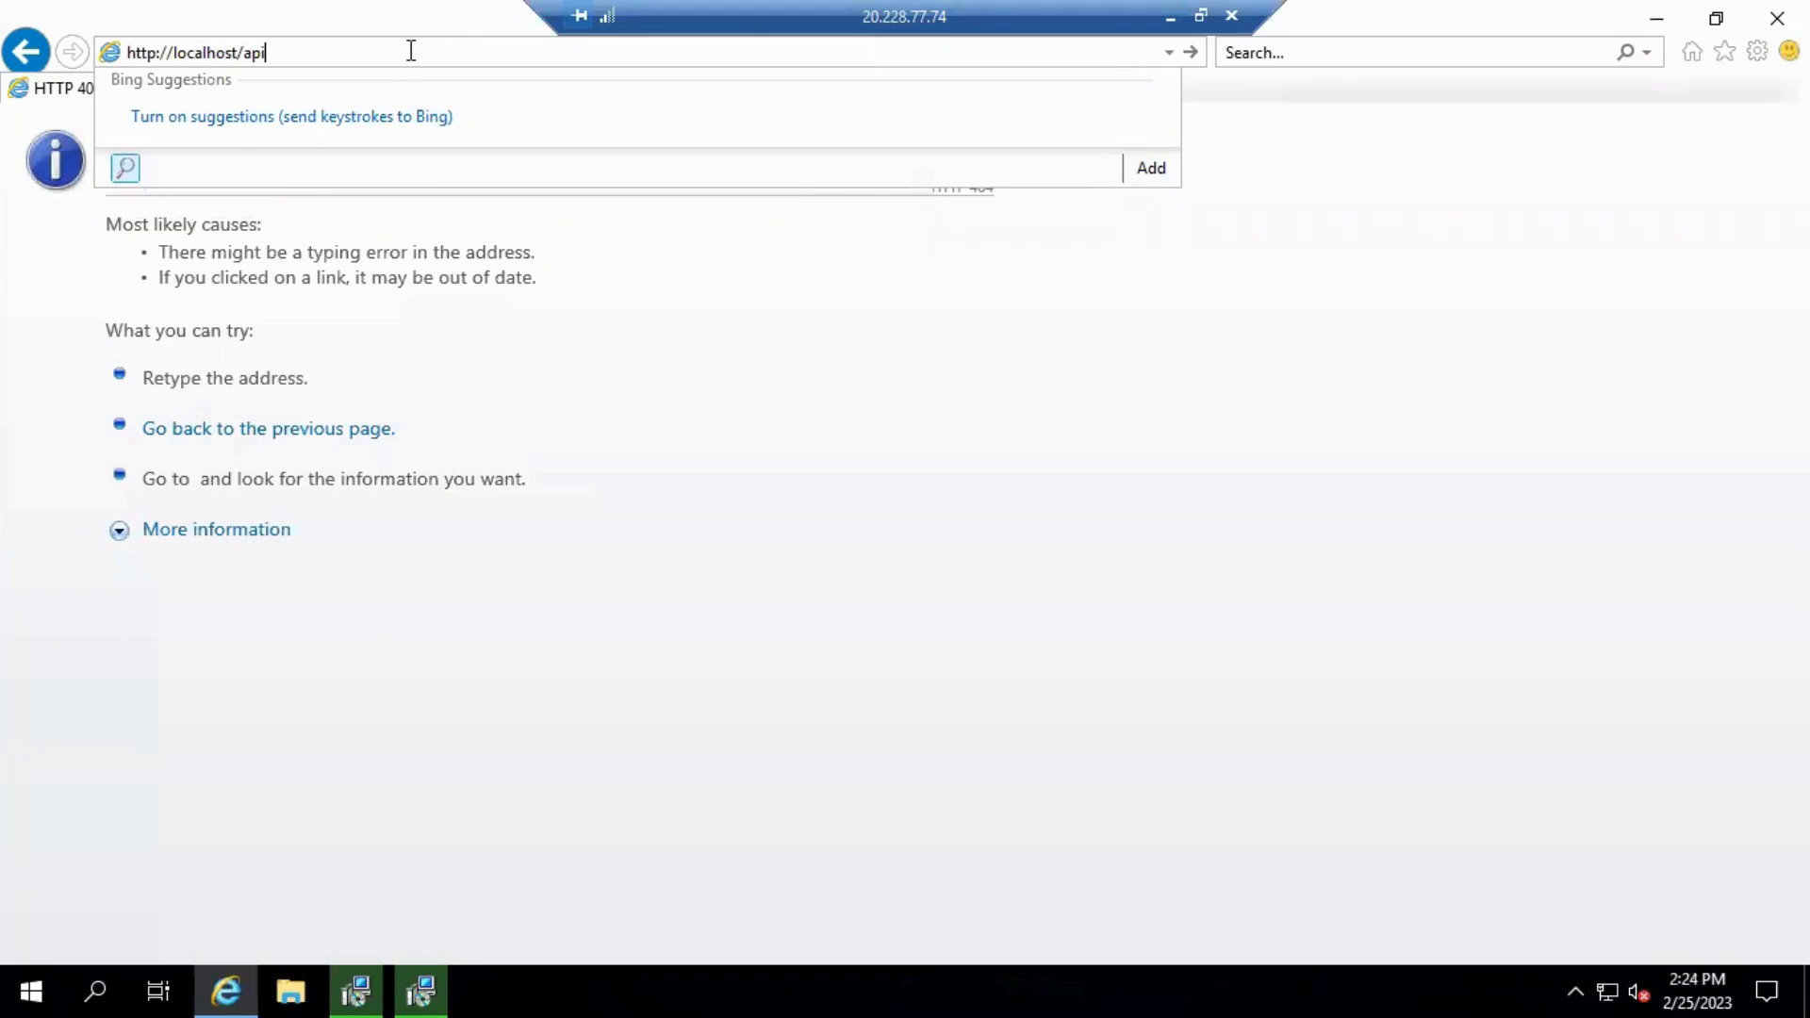
left_click(1170, 17)
left_click(1787, 155)
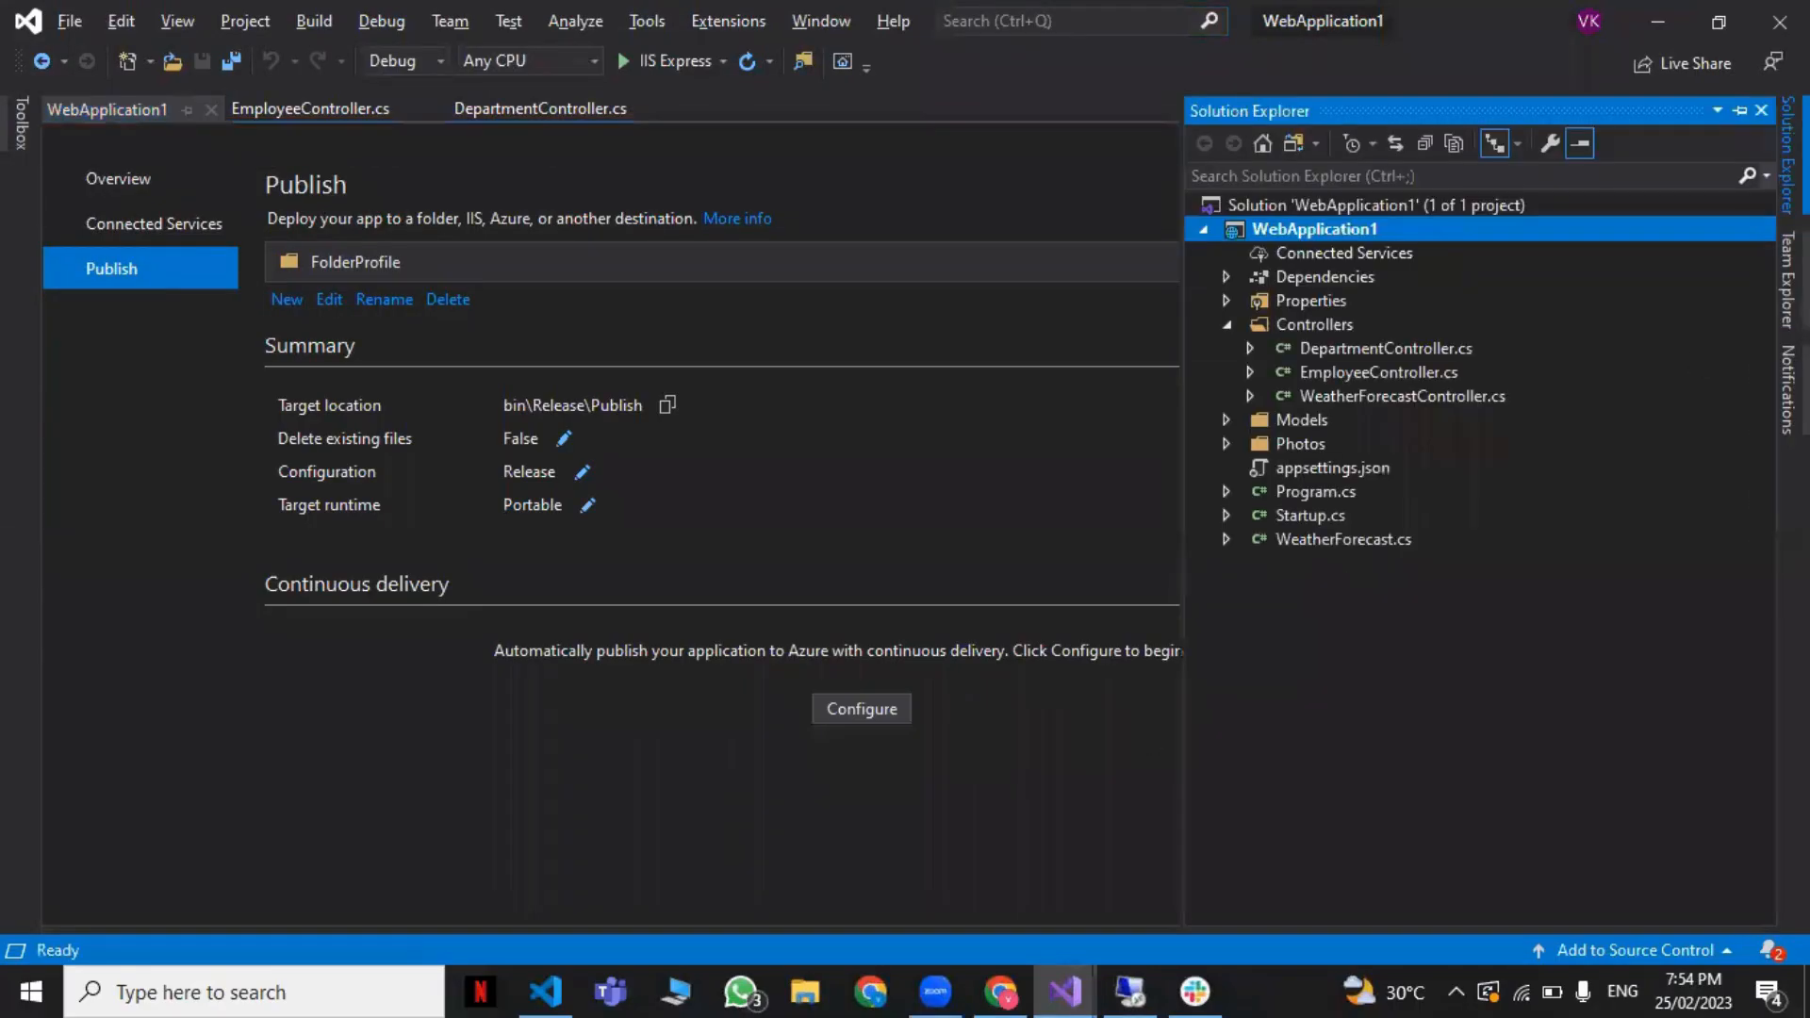
Step: Open appsettings.json in the WebApplication1 project to view the EmployeeAppCon database connection string
left_click(1296, 471)
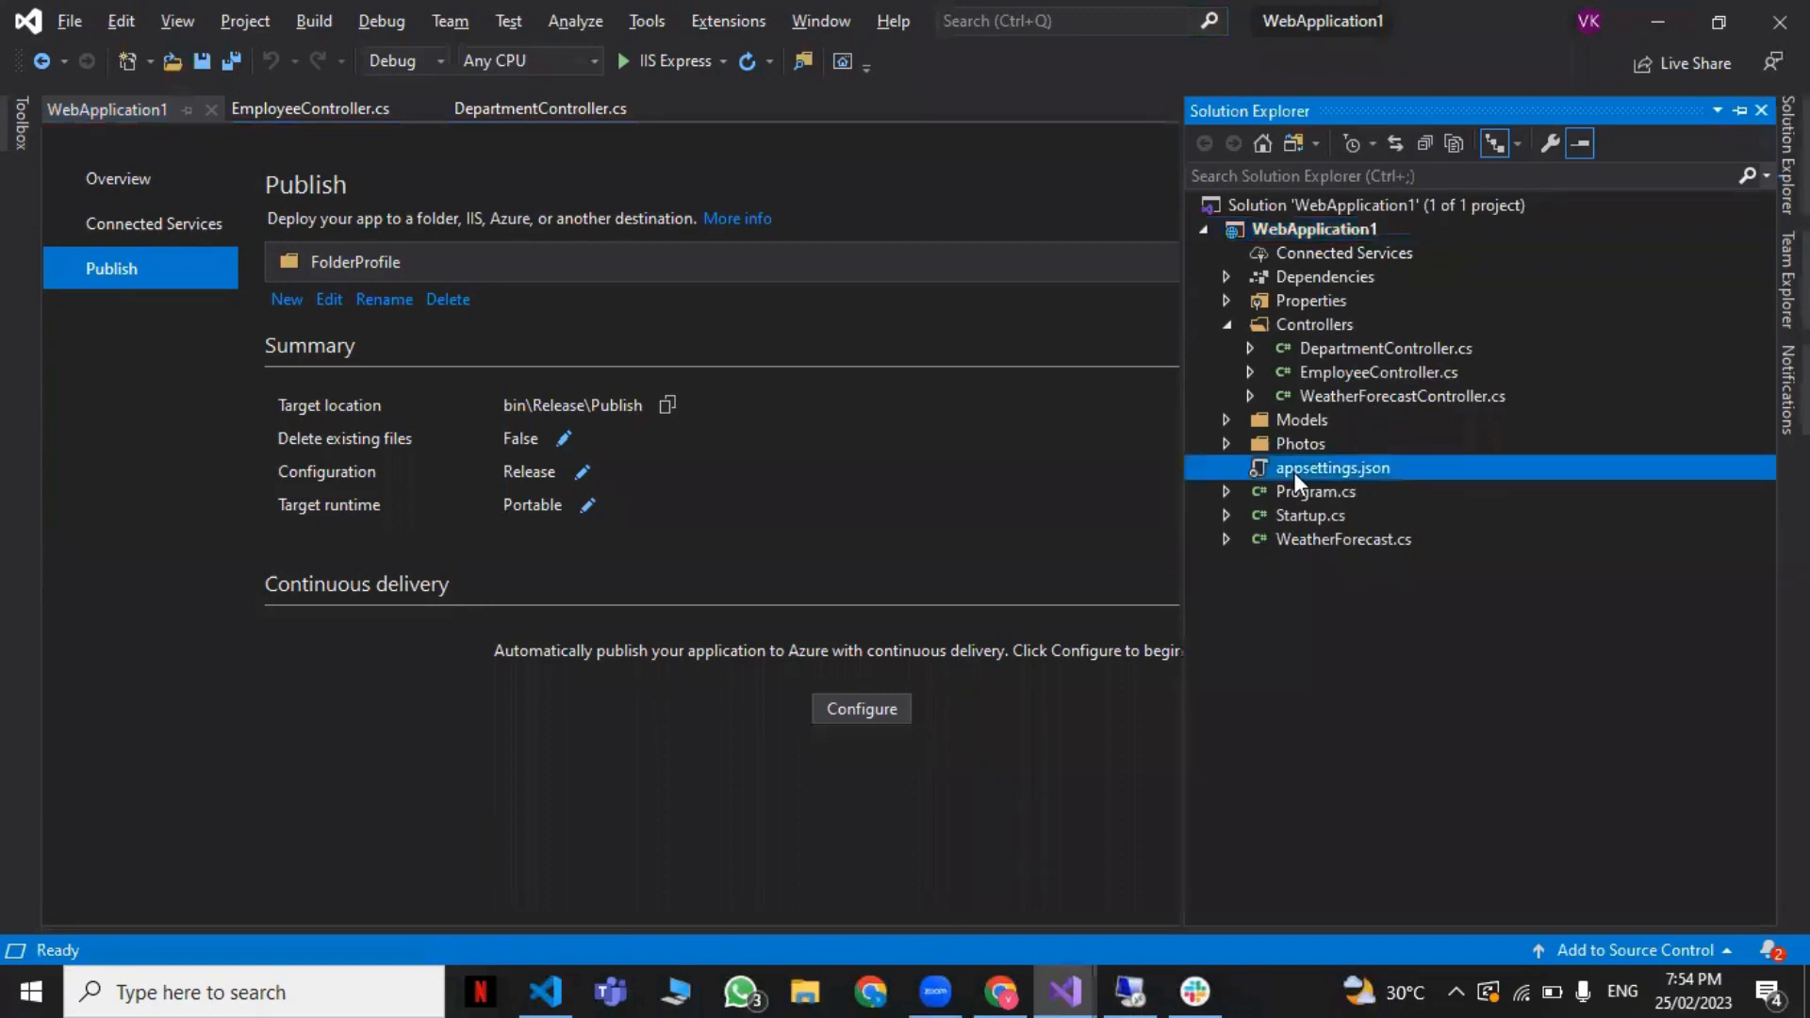
double_click(1293, 472)
left_click(856, 391)
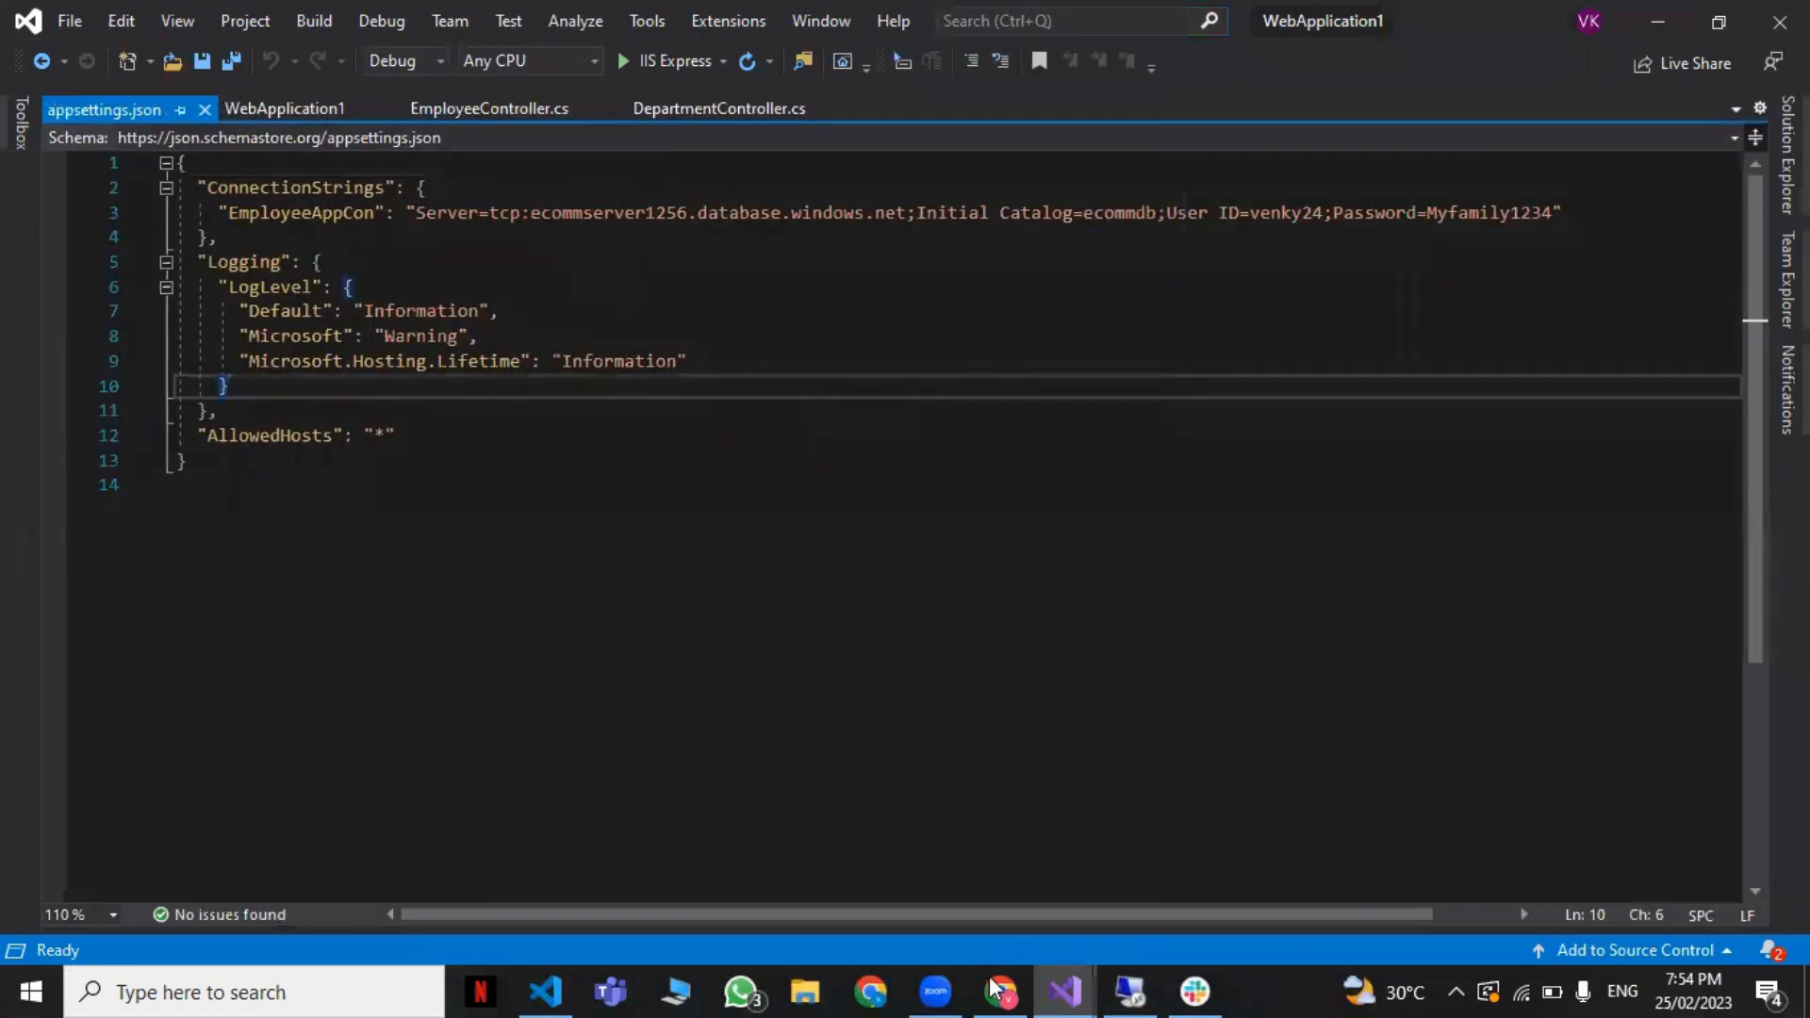
Step: Switch to Chrome, open a window under the other browser profile that has Azure access, and go to portal.azure.com
mouse_move(981, 987)
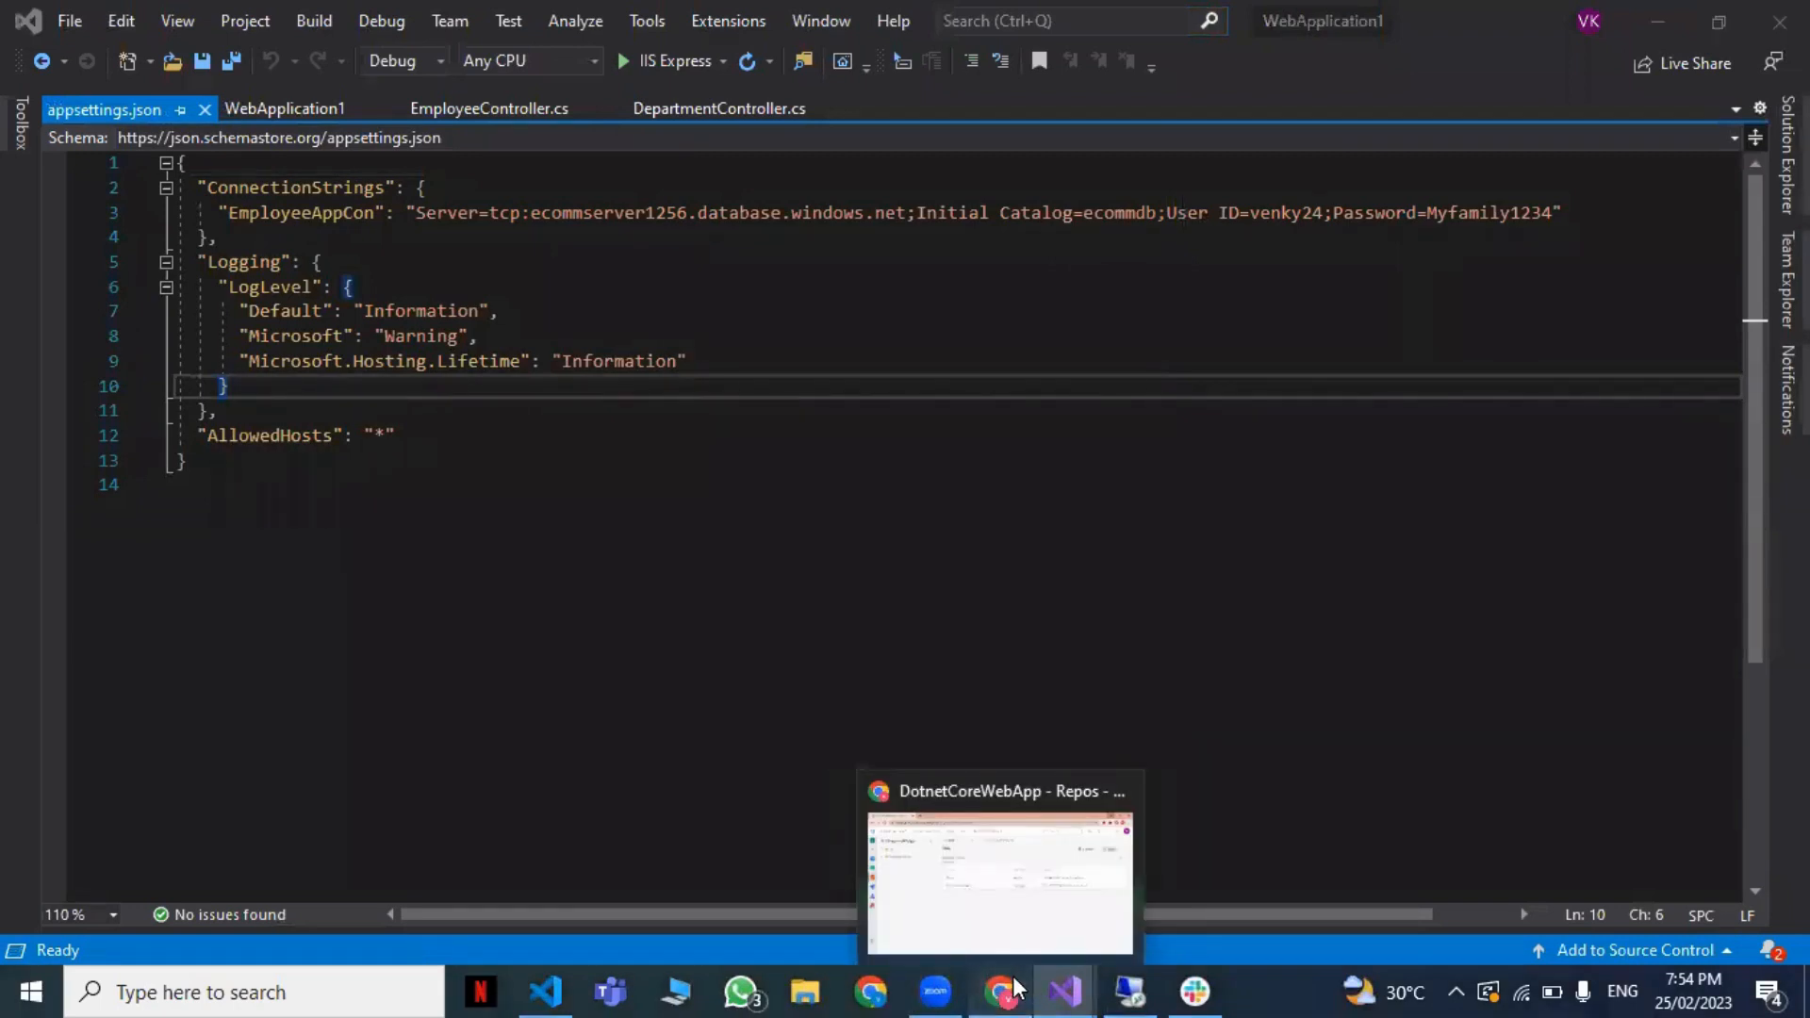
left_click(1022, 988)
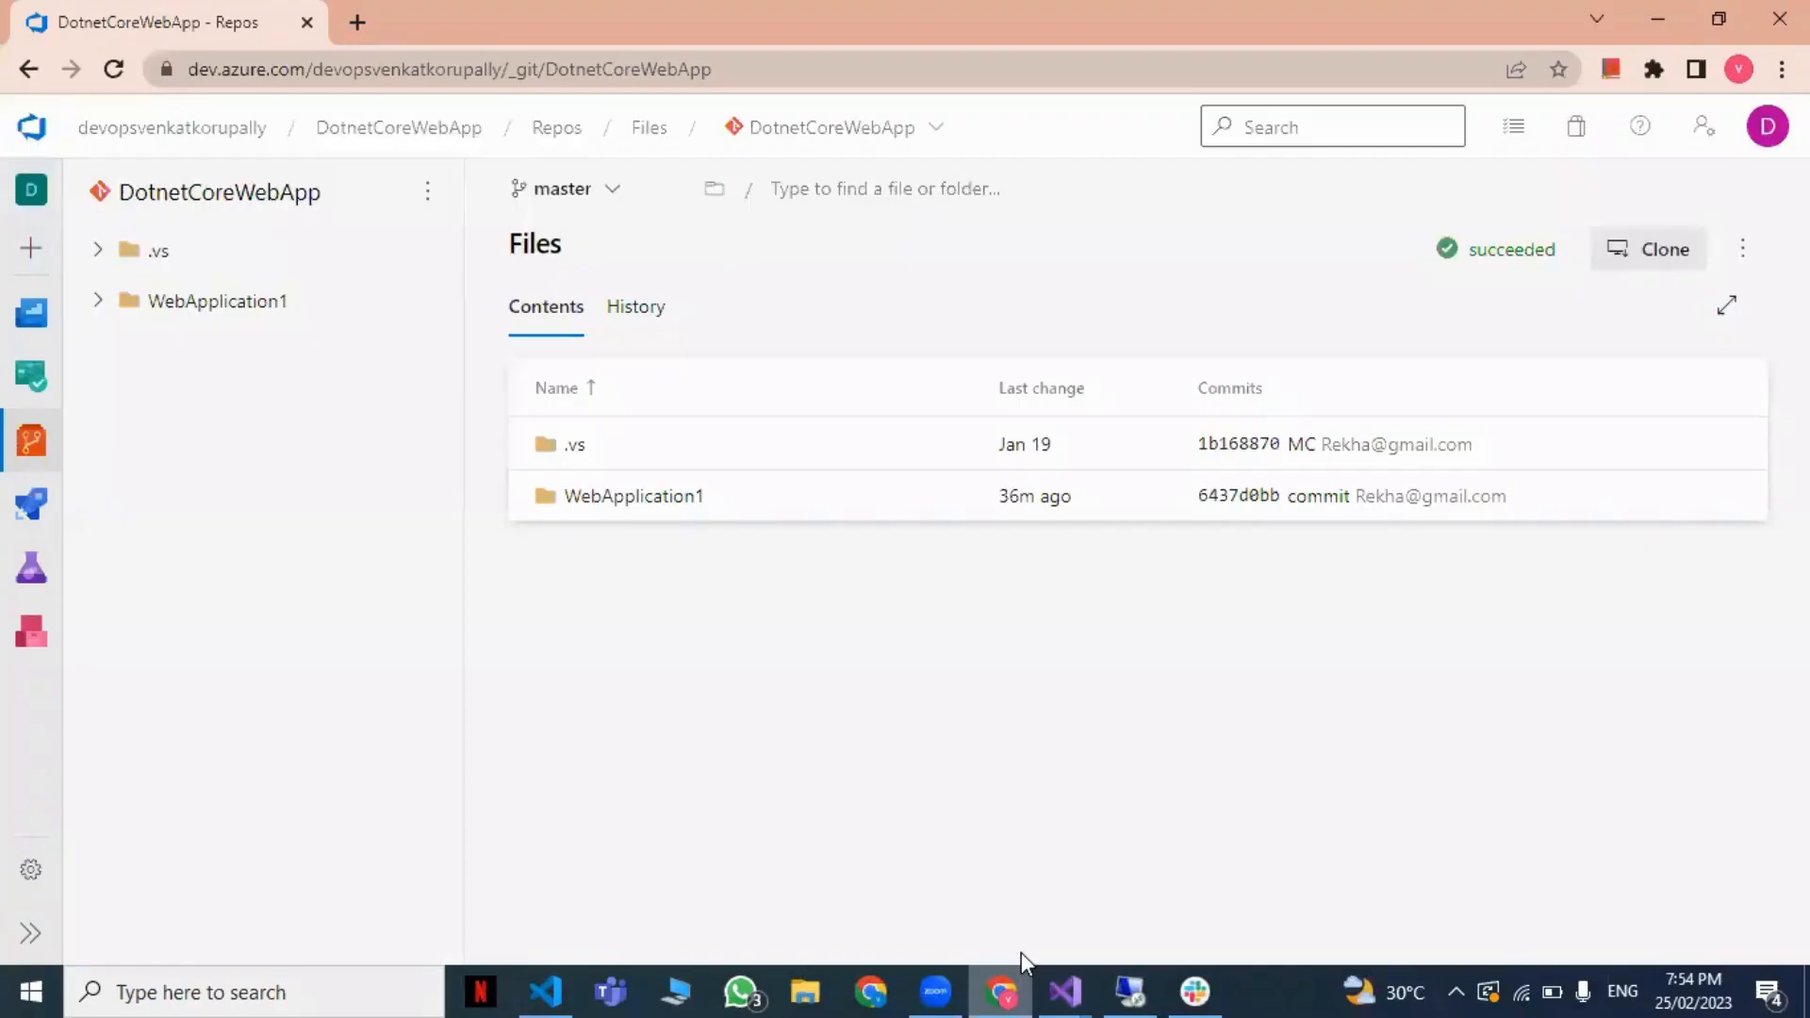
left_click(1734, 71)
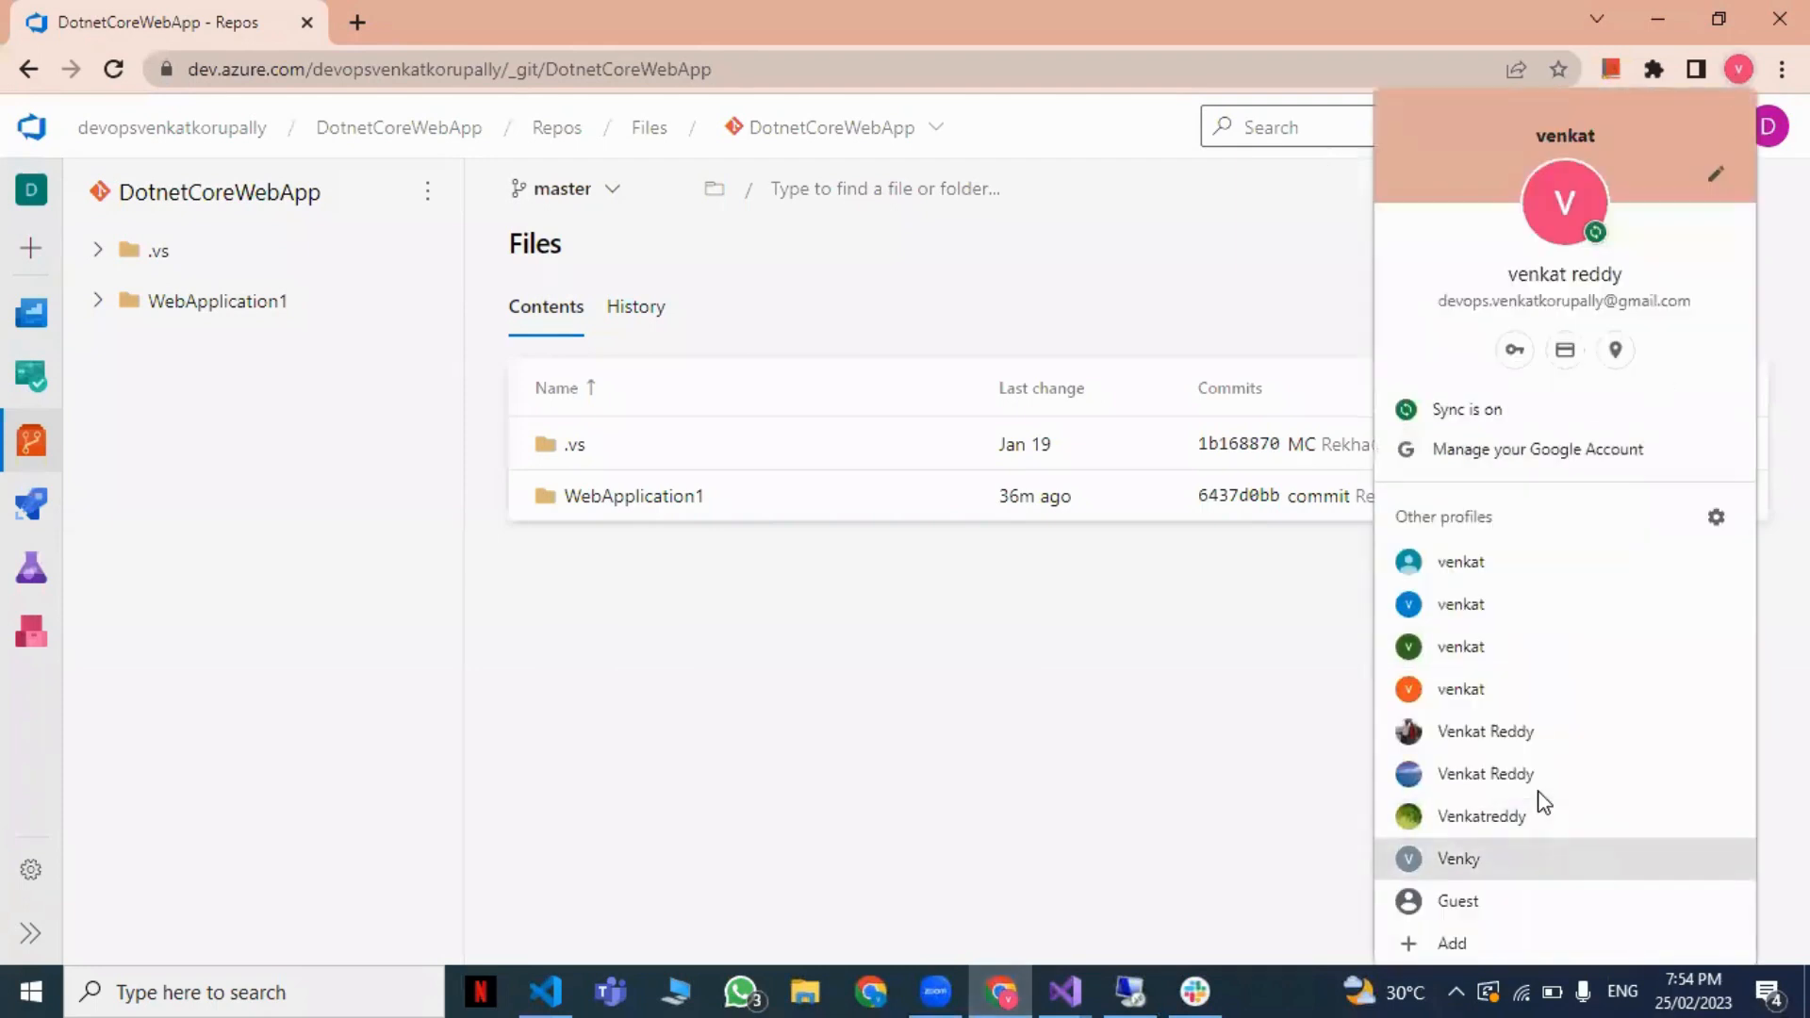
left_click(1527, 858)
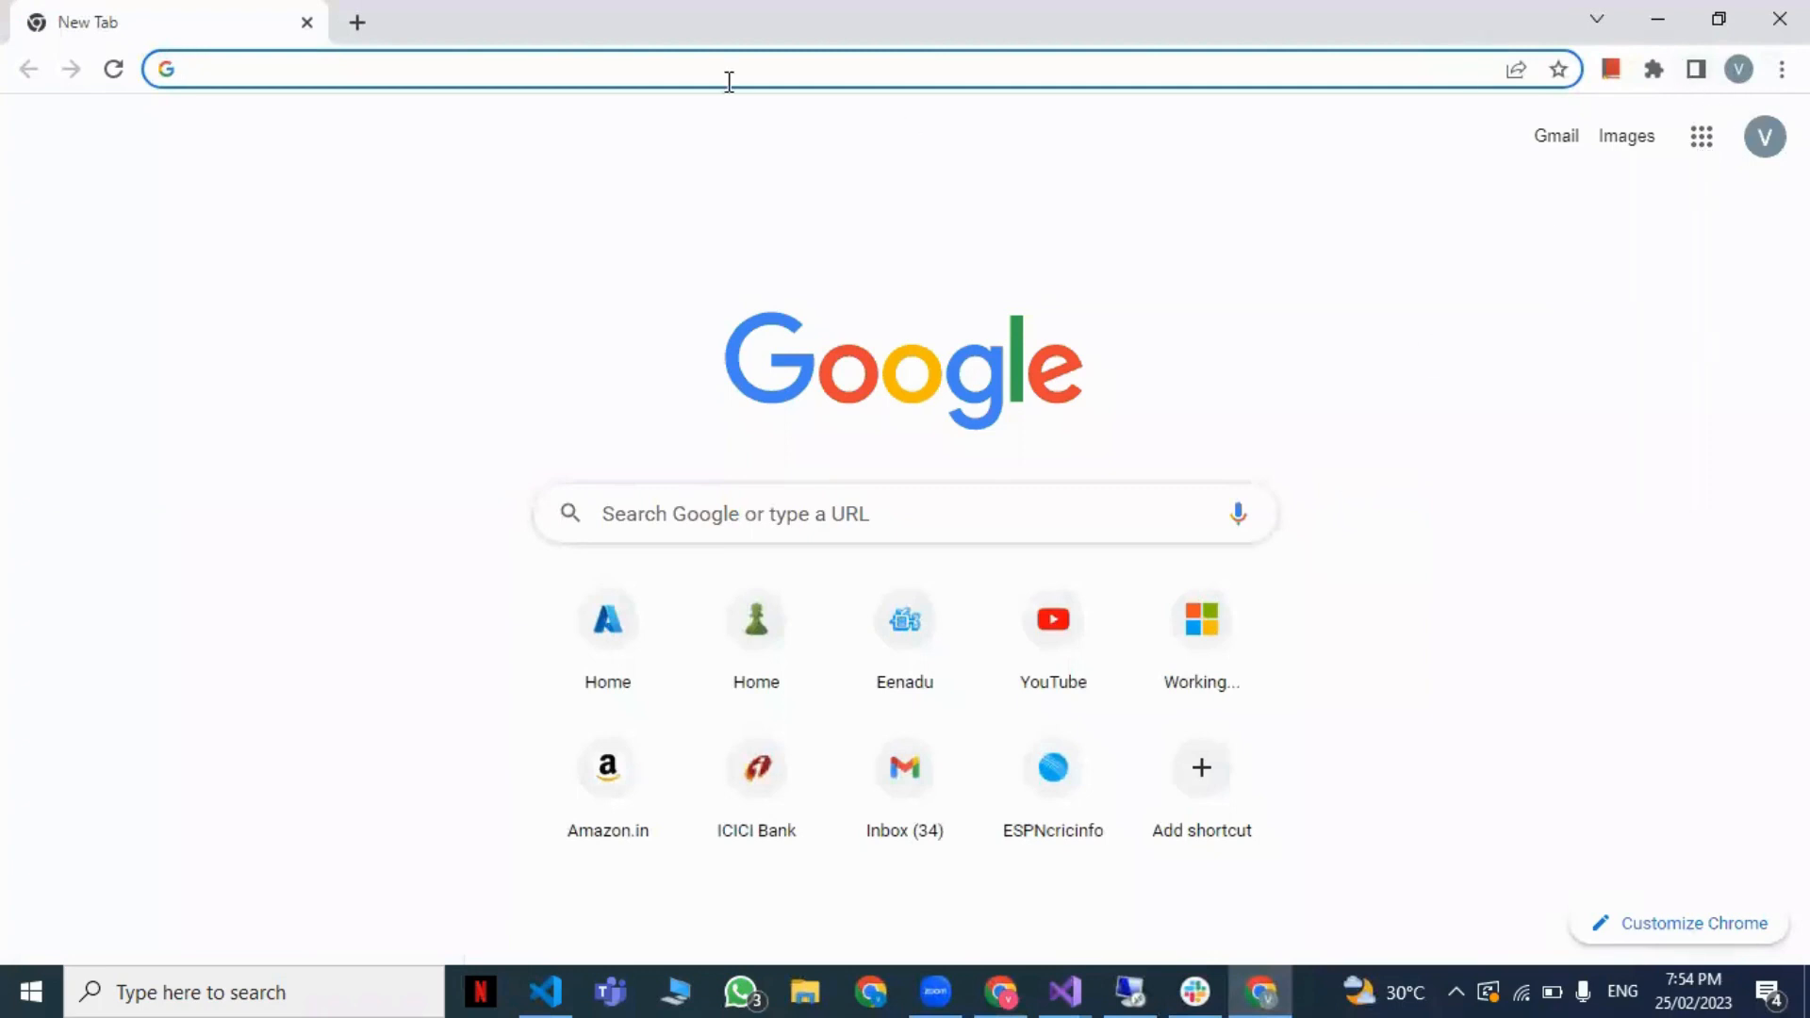
type("portal.azure.com")
key("Return")
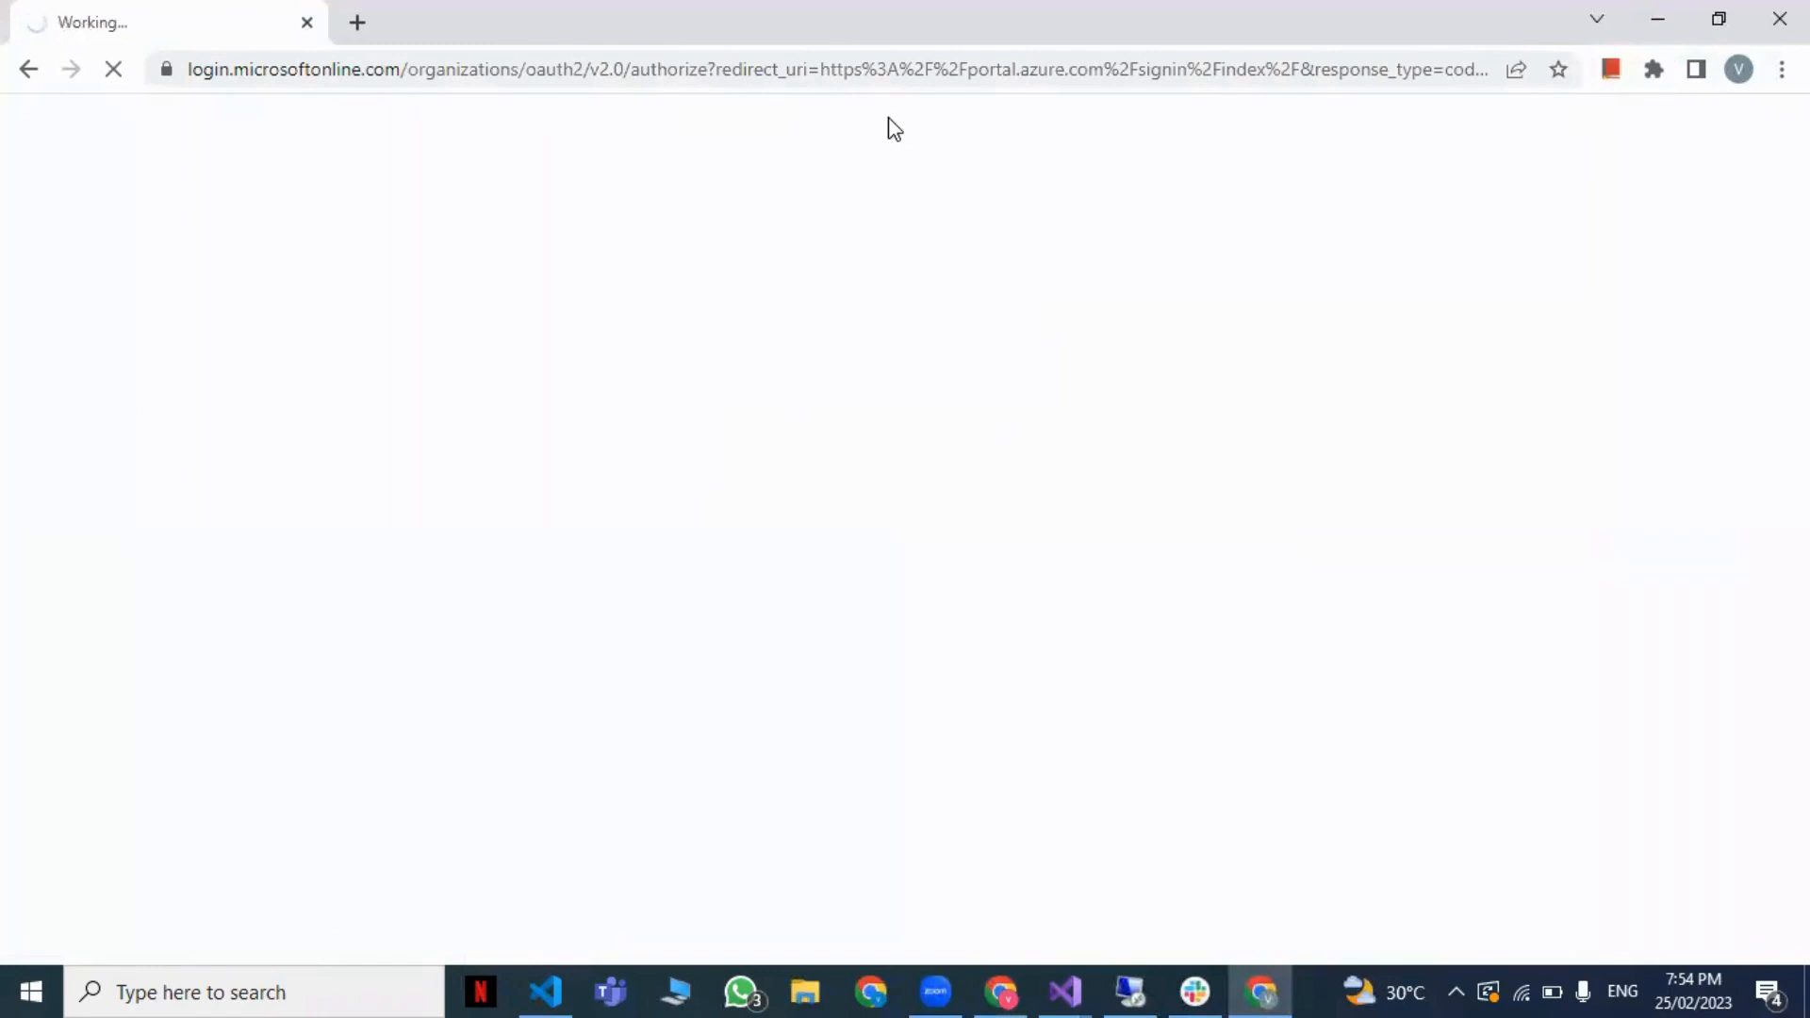
Step: Minimize the open windows and open the VM Project 04 folder inside the desktop's Azure DevOps folder
left_click(1655, 22)
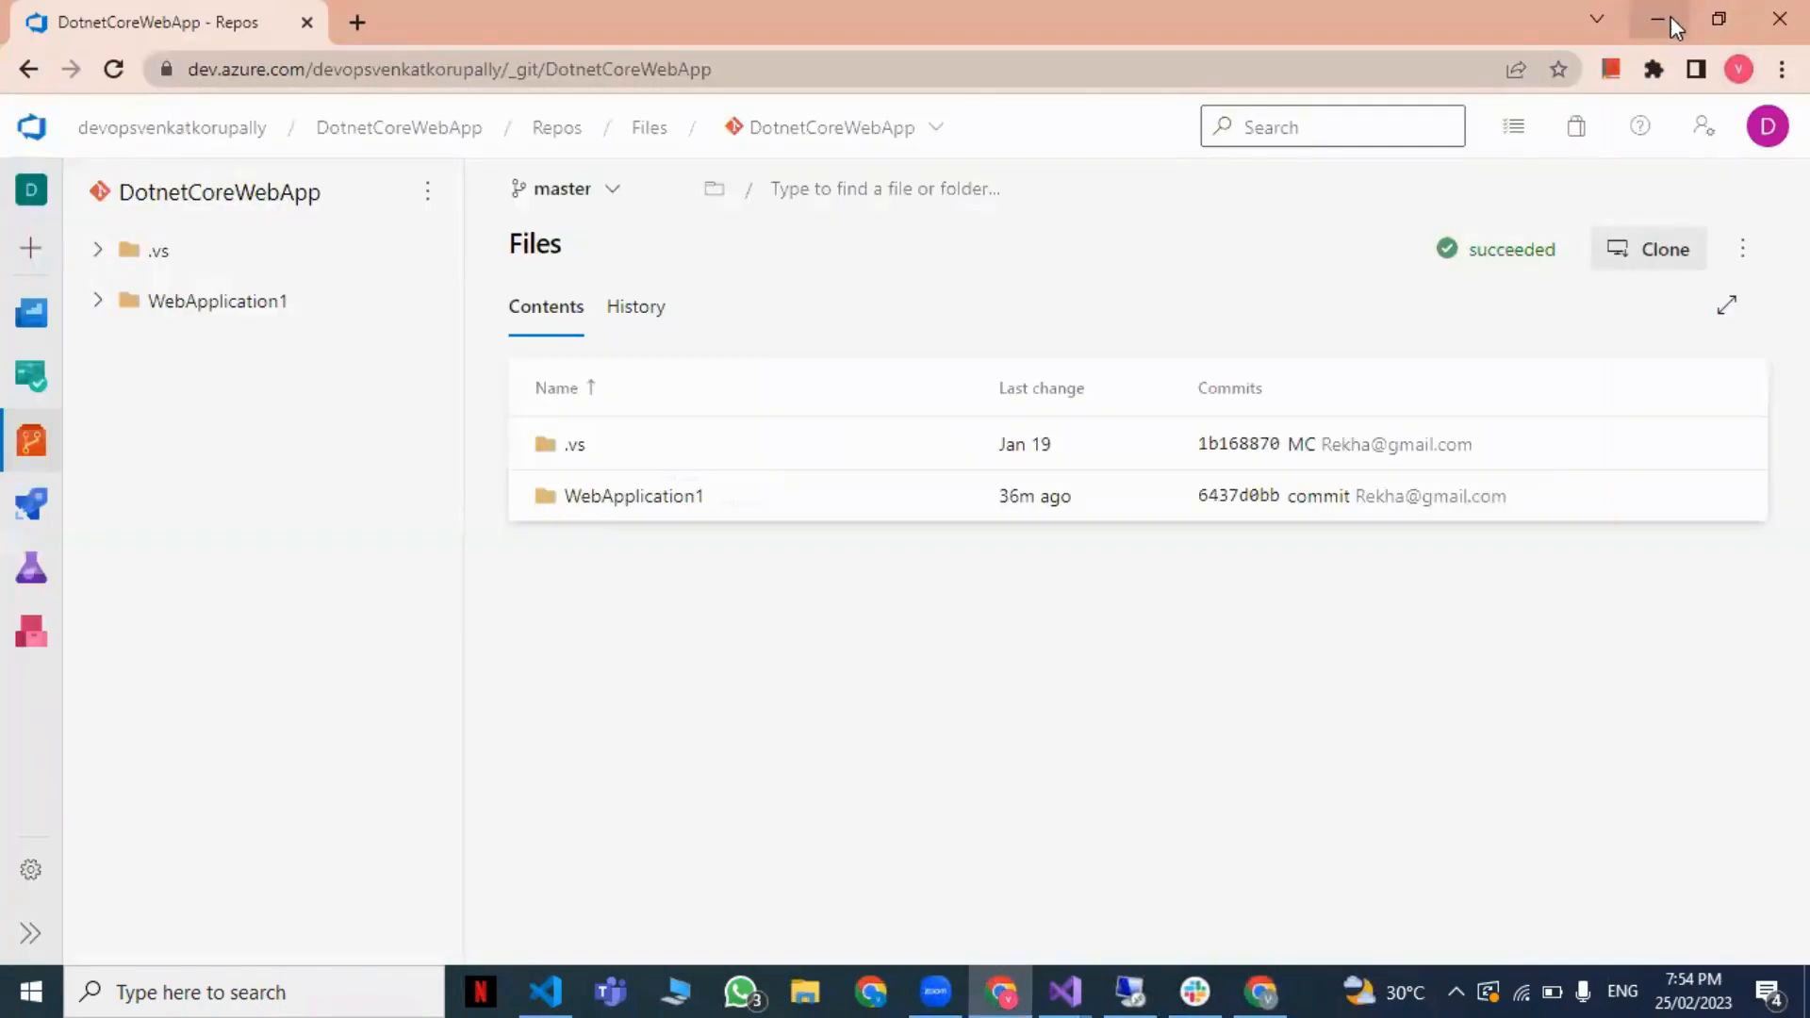
left_click(1672, 19)
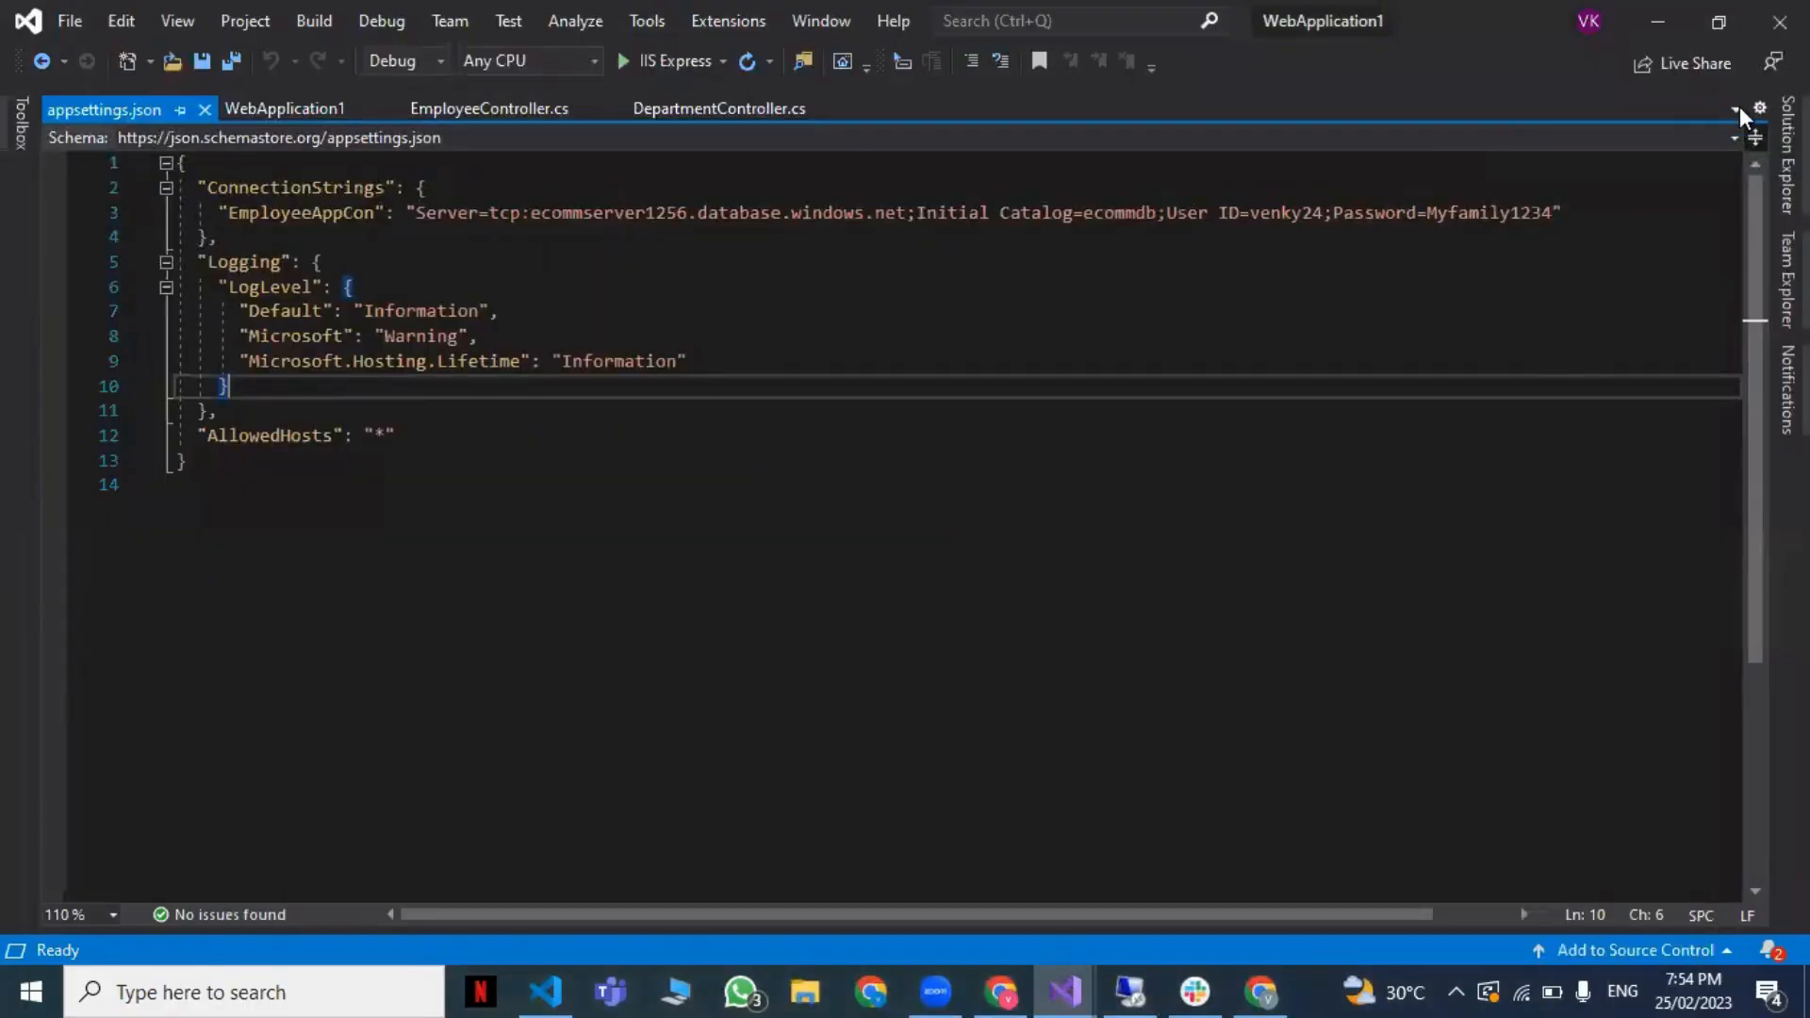
left_click(1661, 19)
left_click(1660, 19)
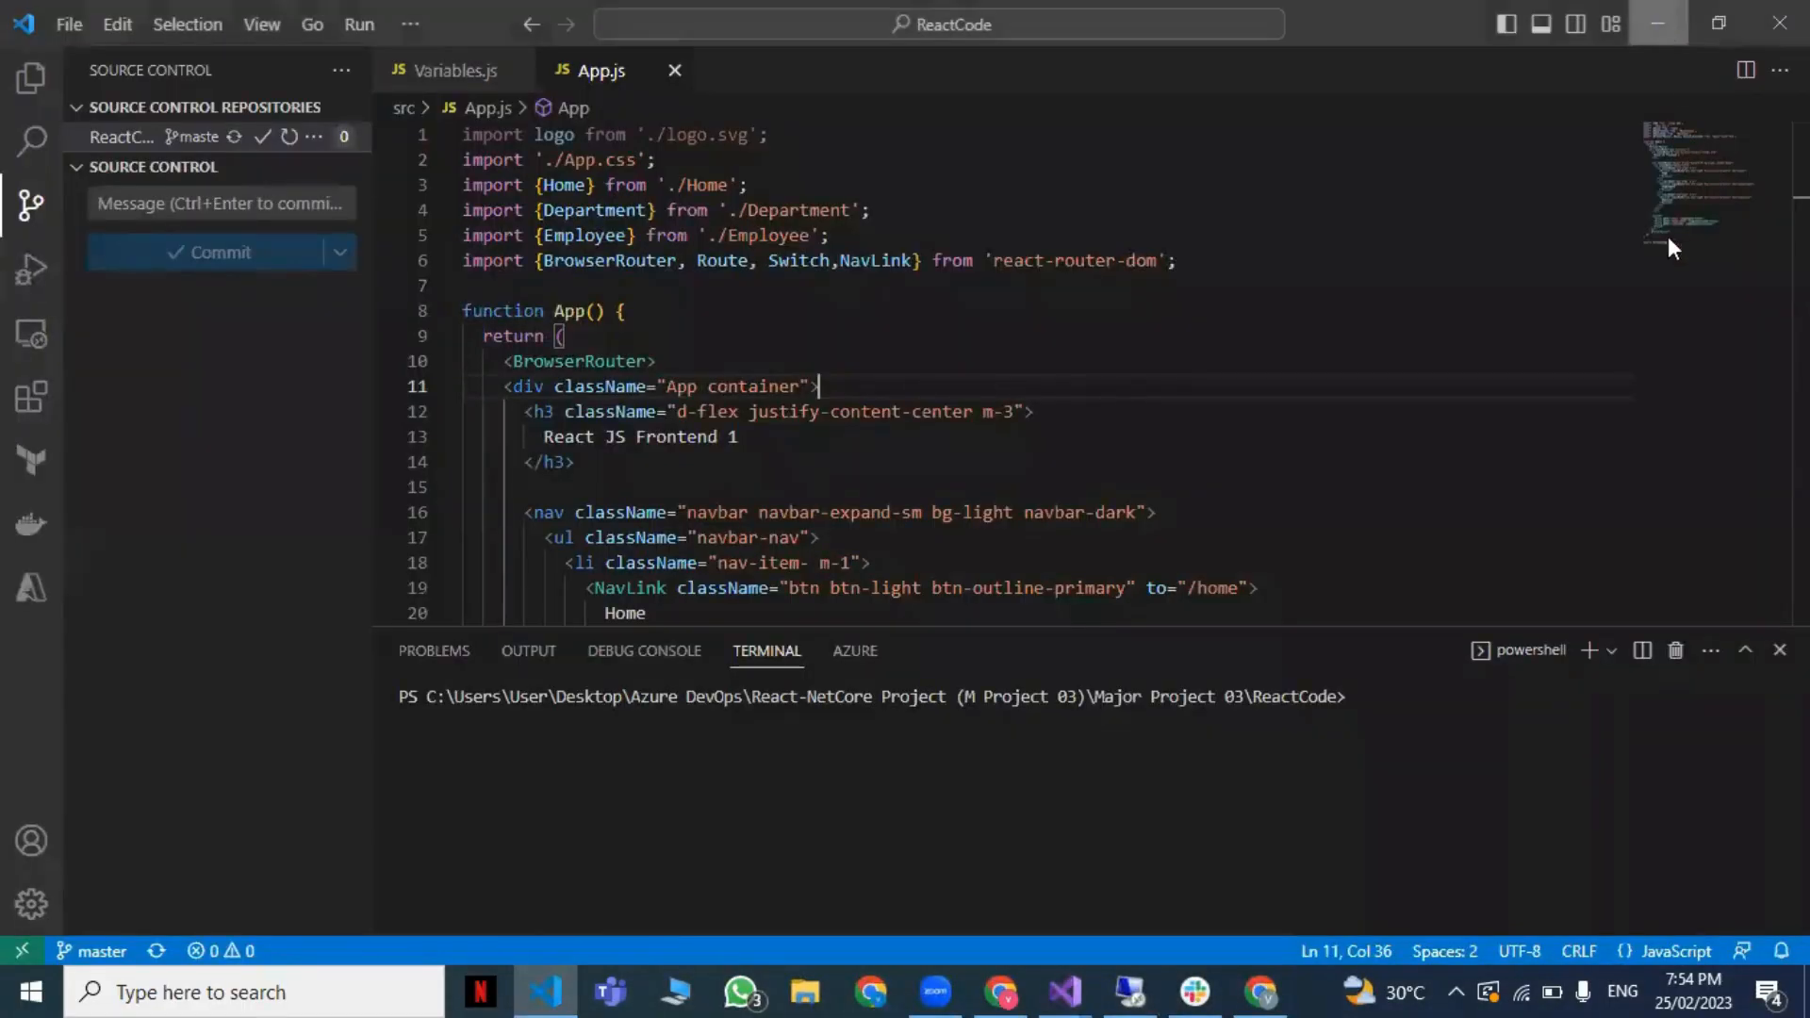
left_click(1660, 21)
double_click(32, 283)
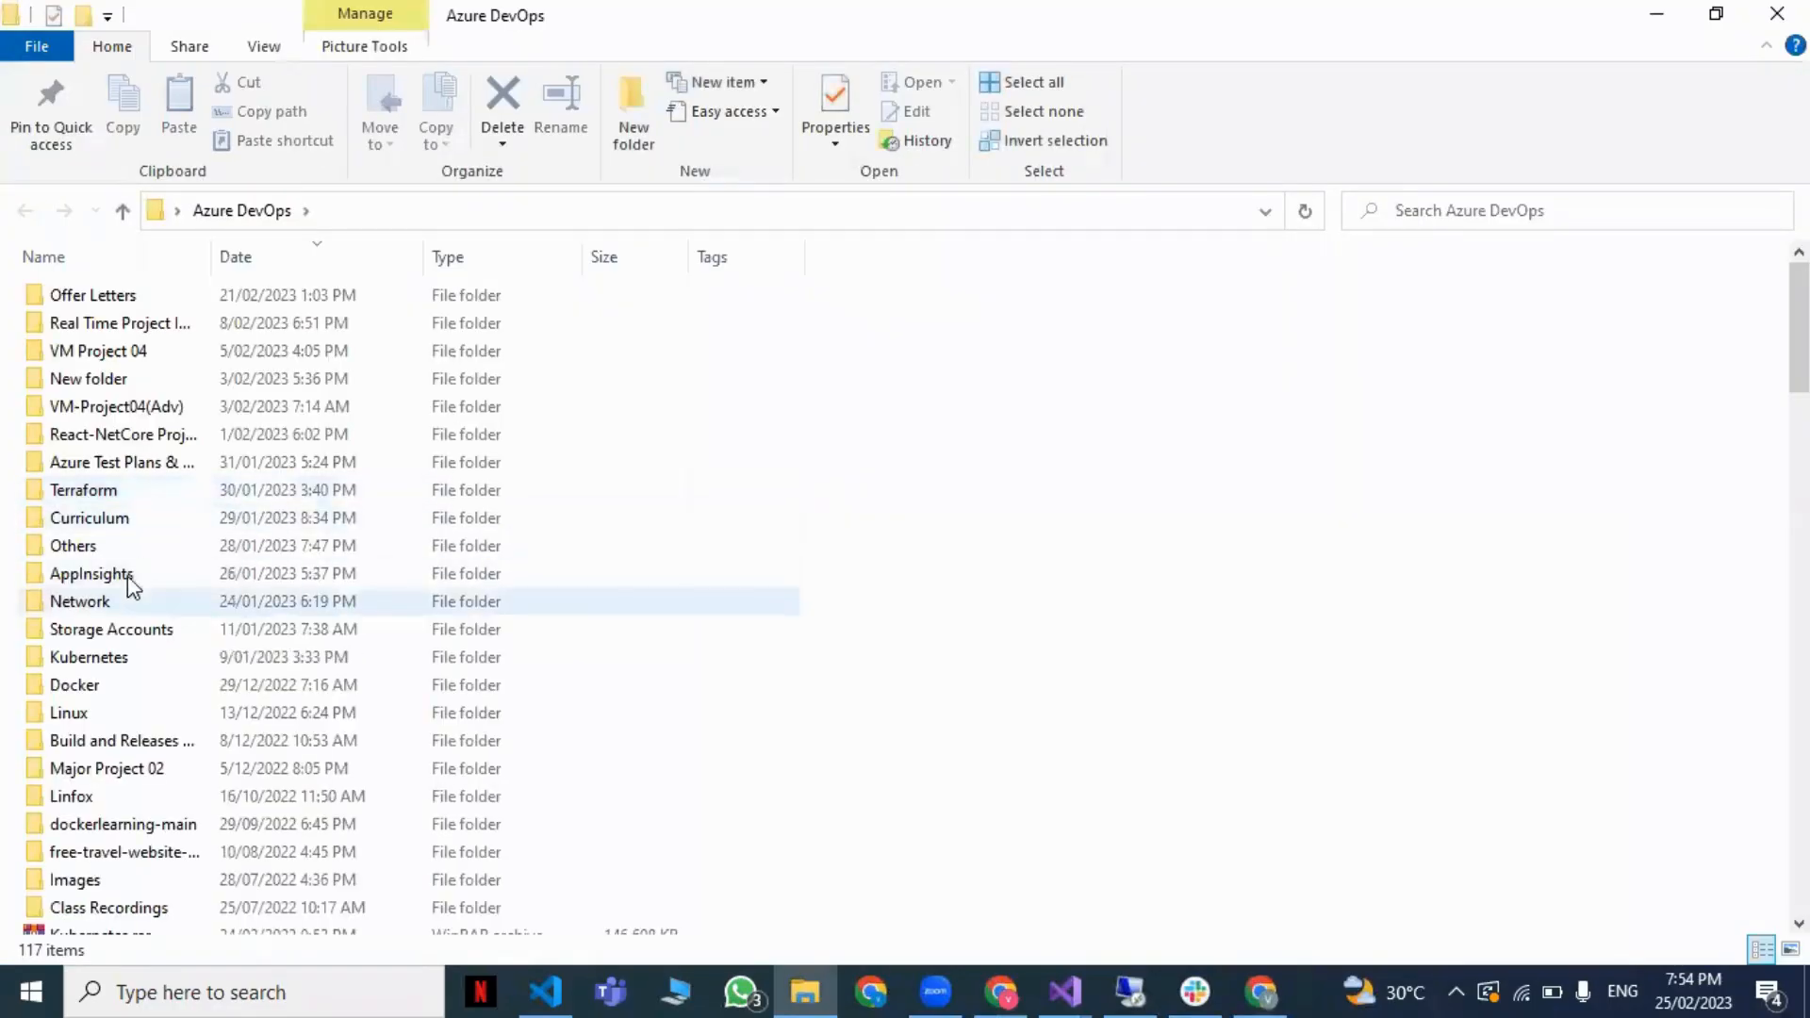
double_click(122, 324)
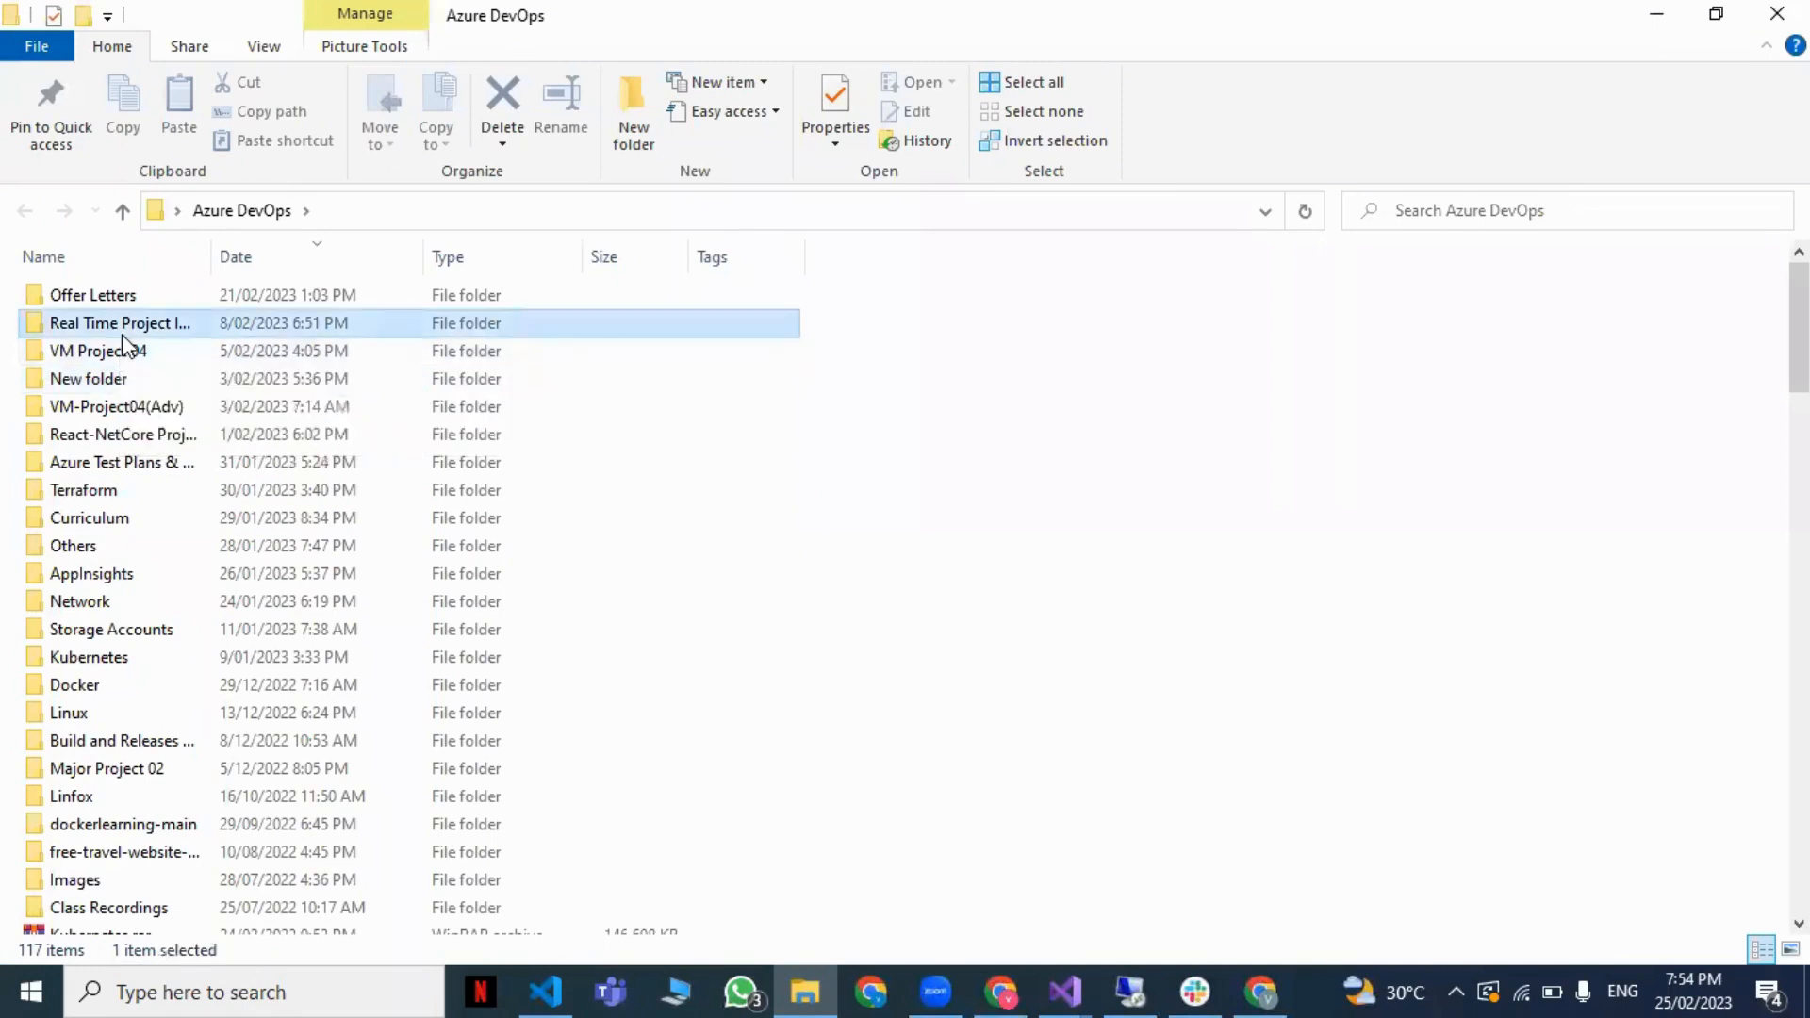
left_click(22, 210)
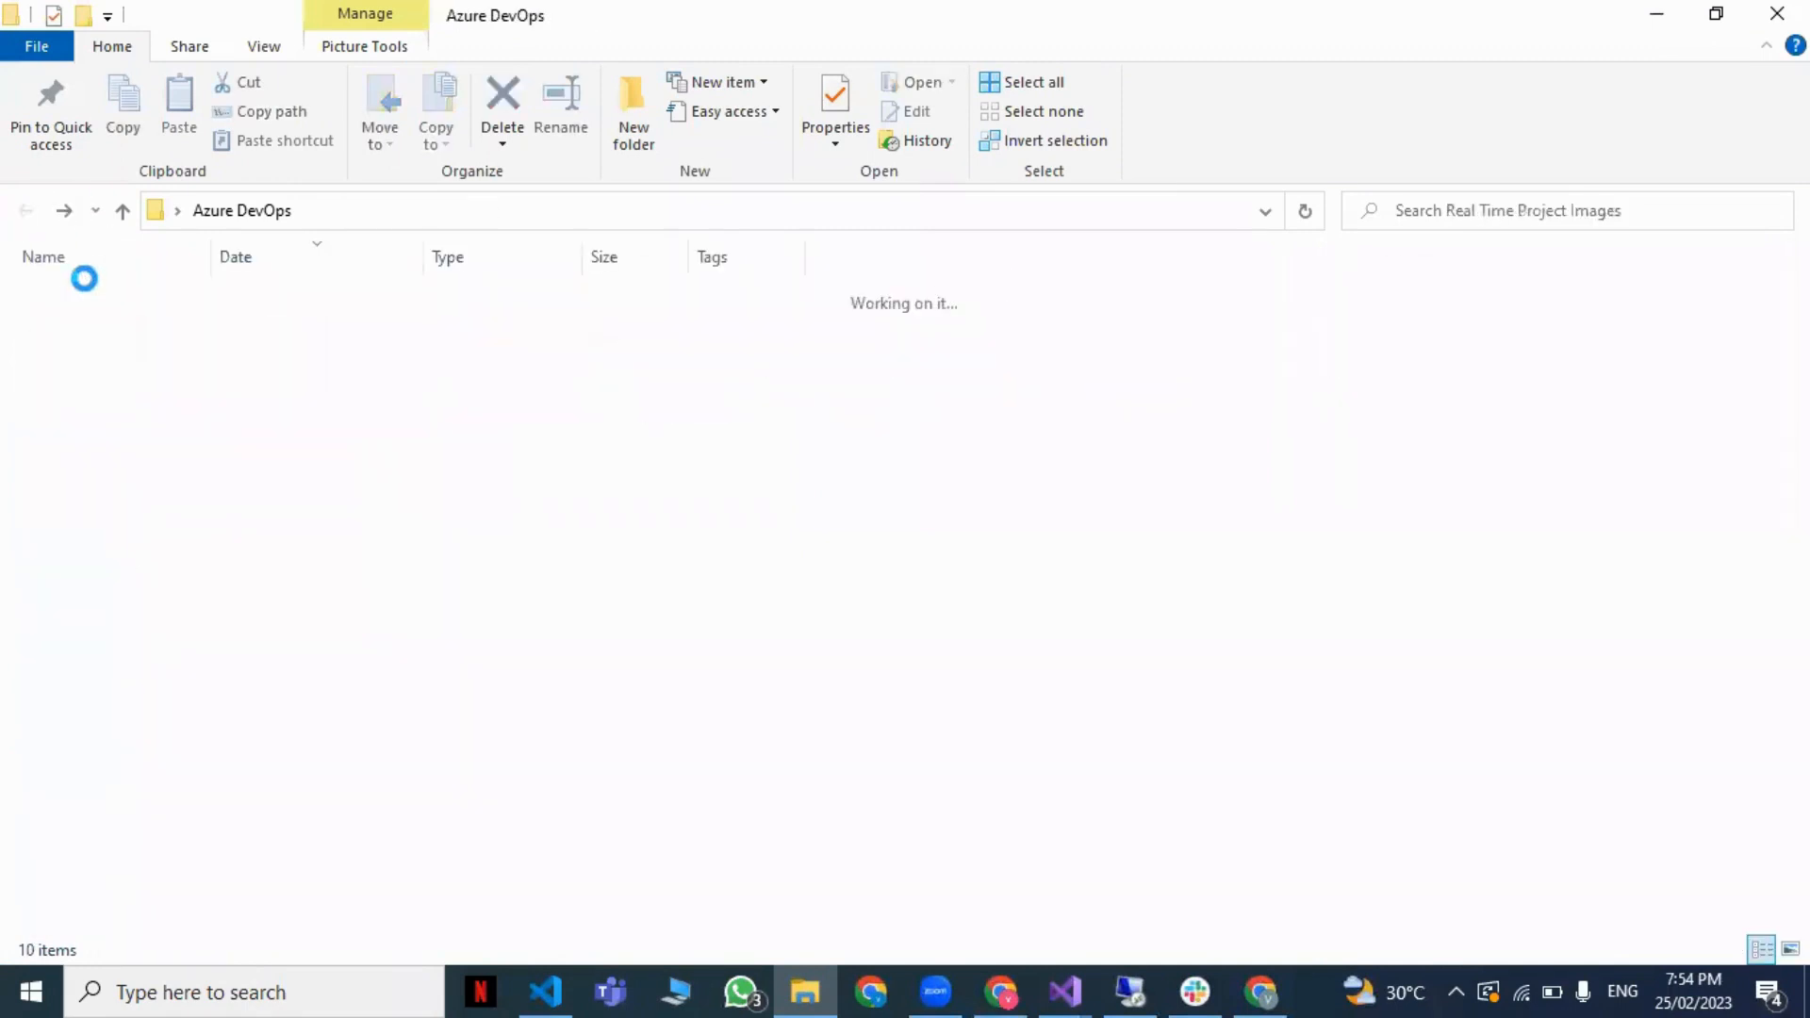
double_click(134, 356)
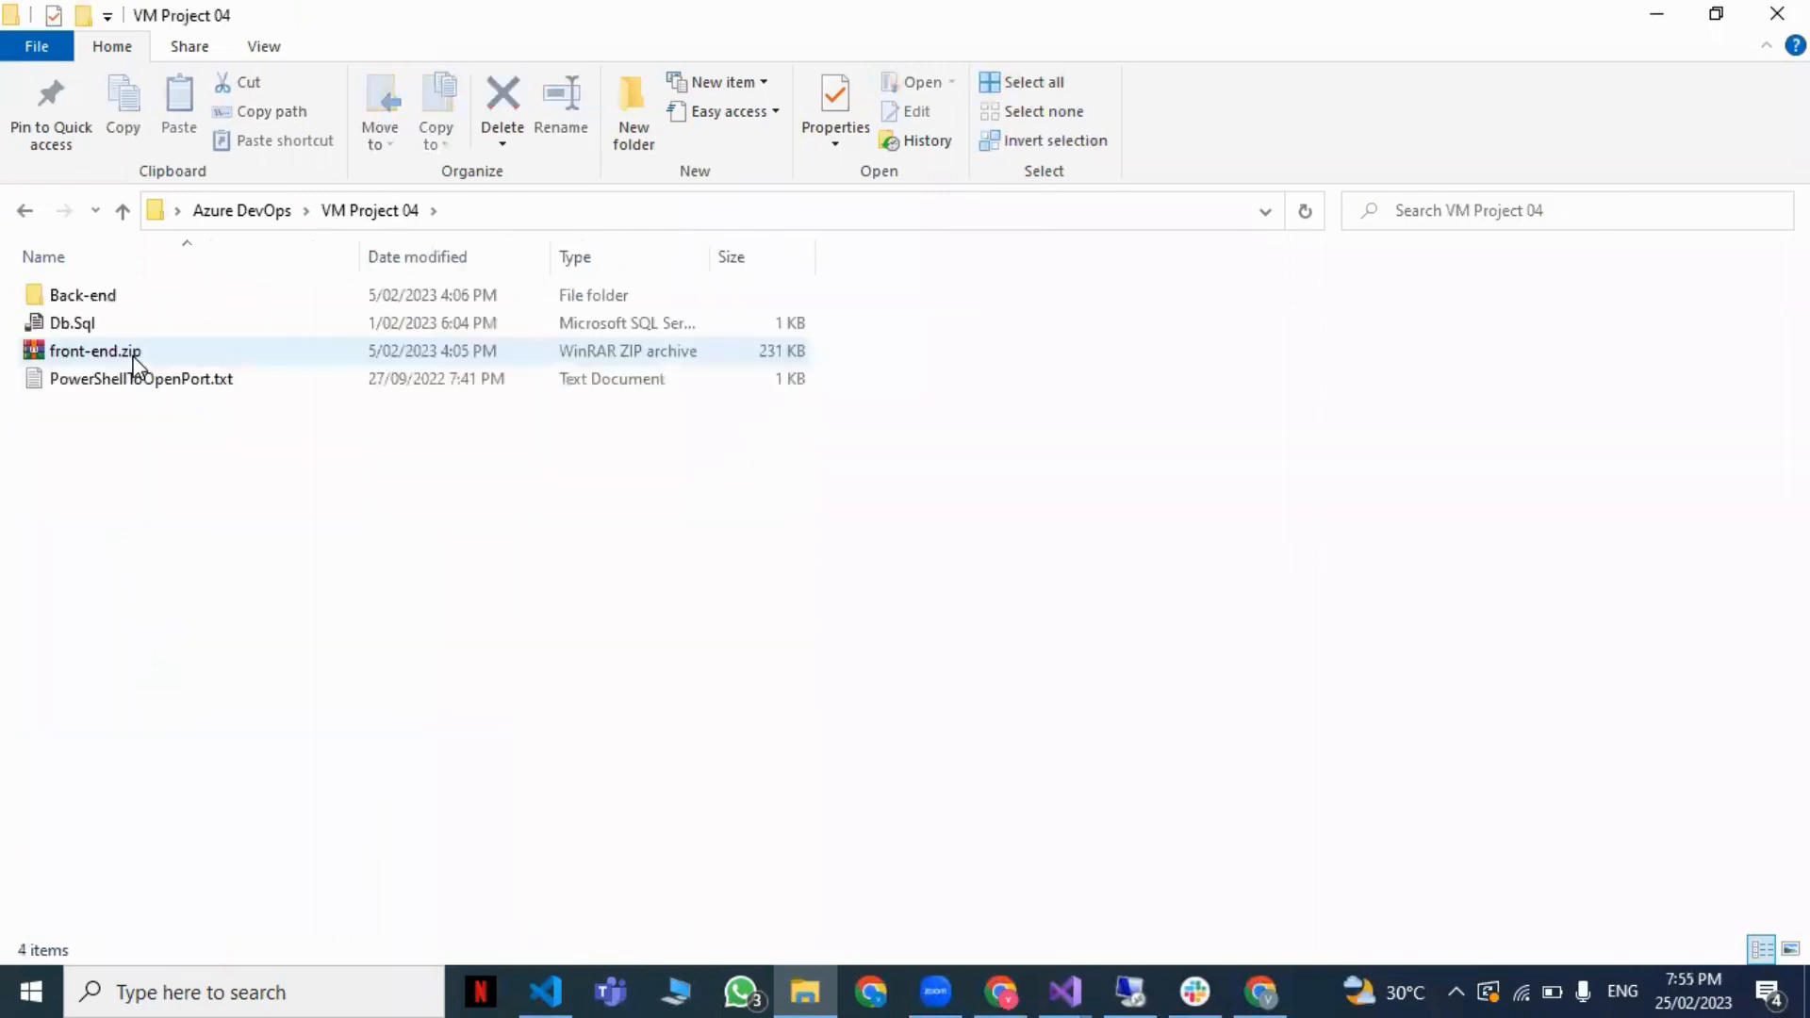
Step: Open Db.Sql in Notepad++ and select the entire table creation and insert script
double_click(68, 325)
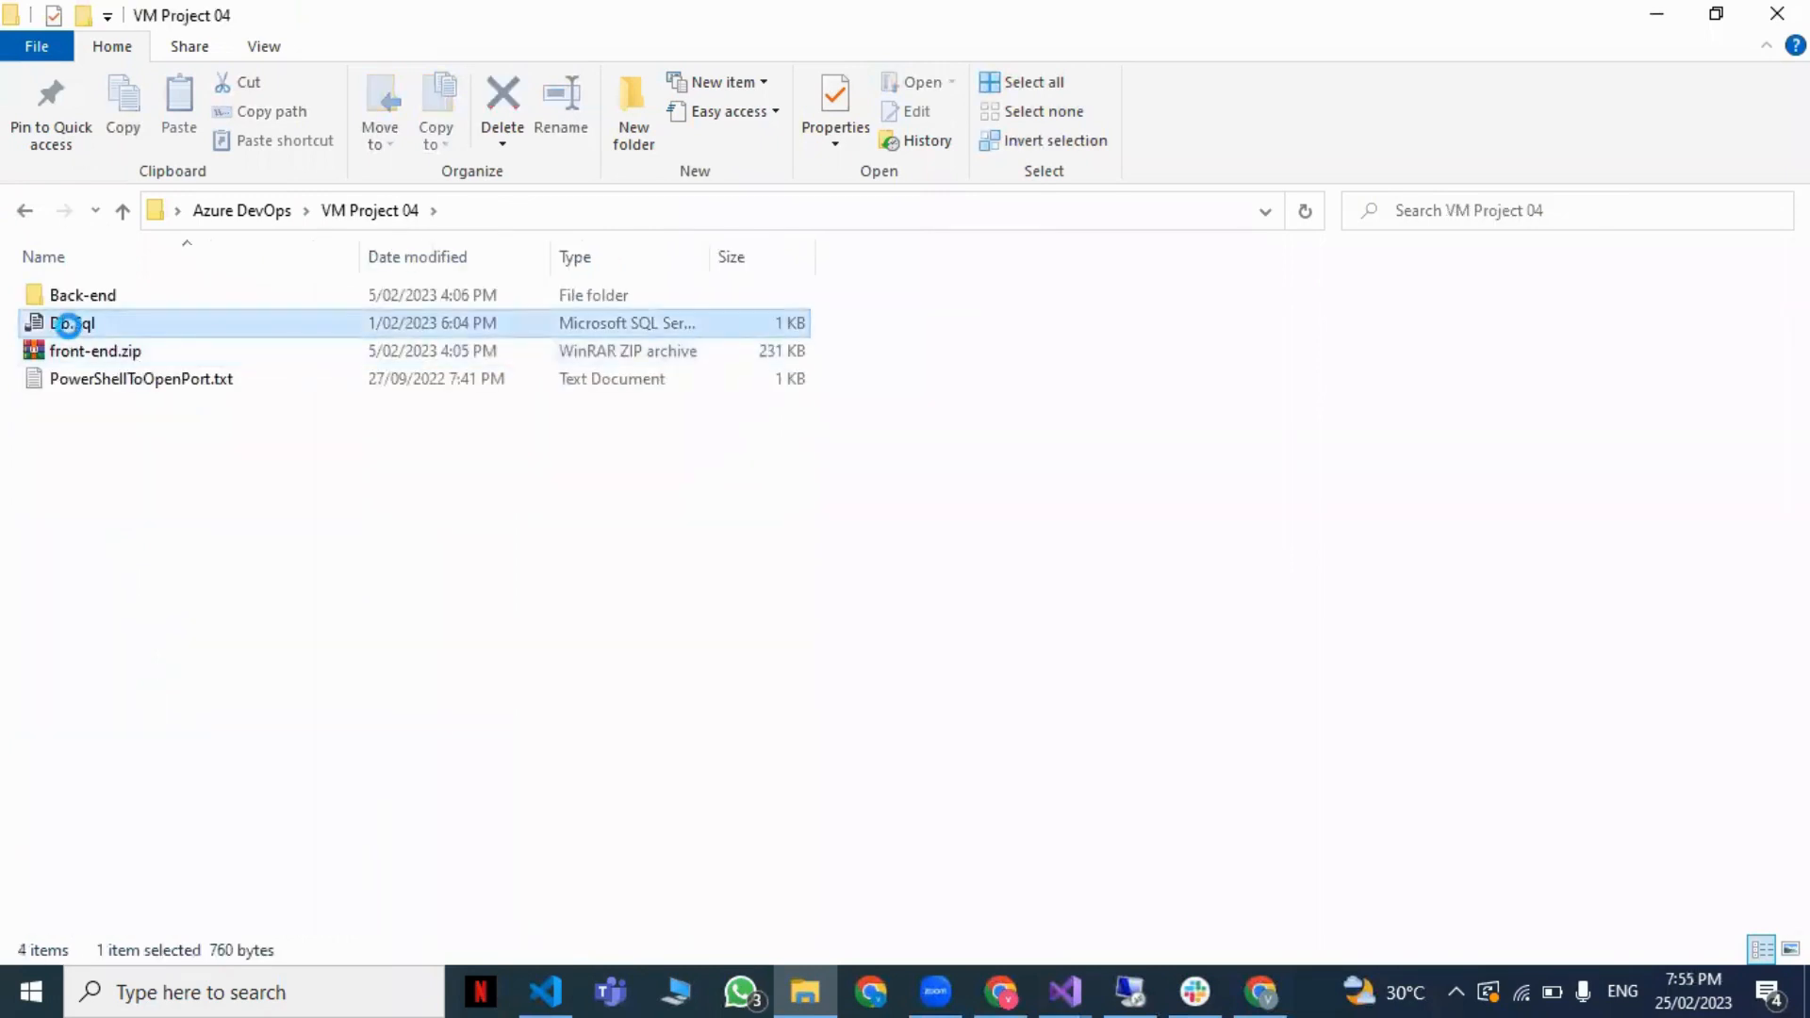
right_click(71, 332)
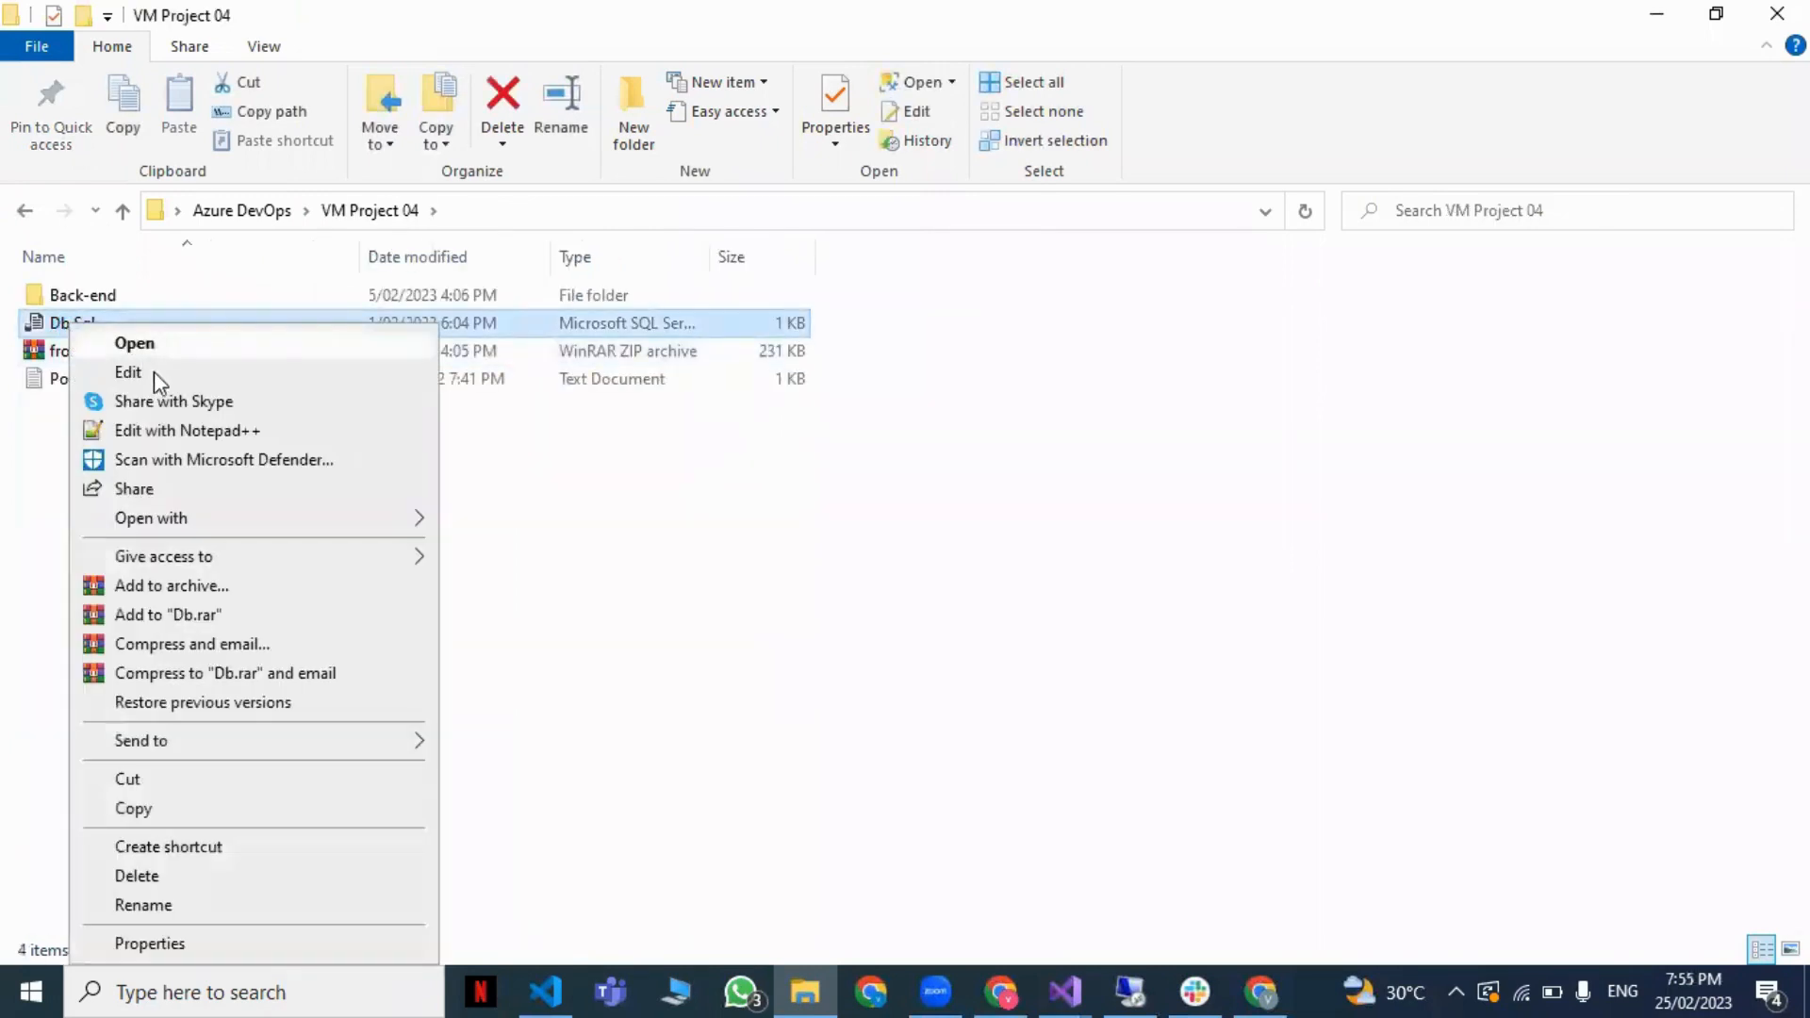
left_click(166, 433)
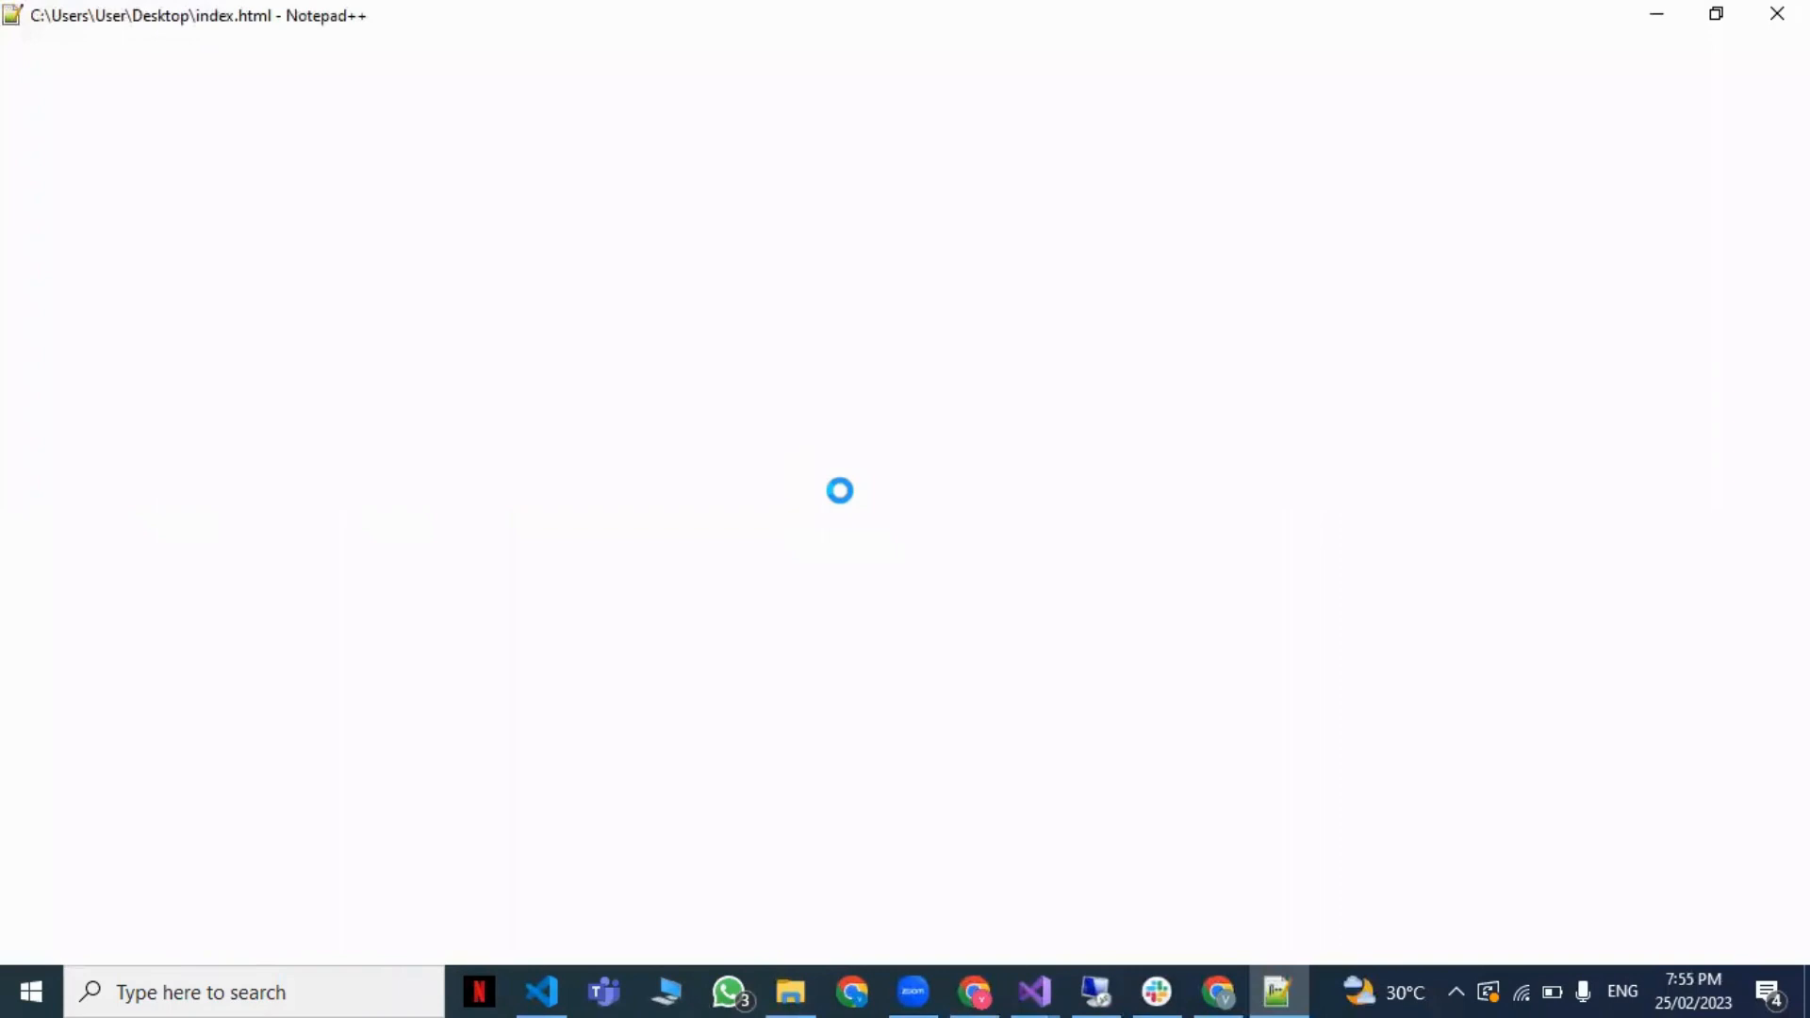
left_click(822, 740)
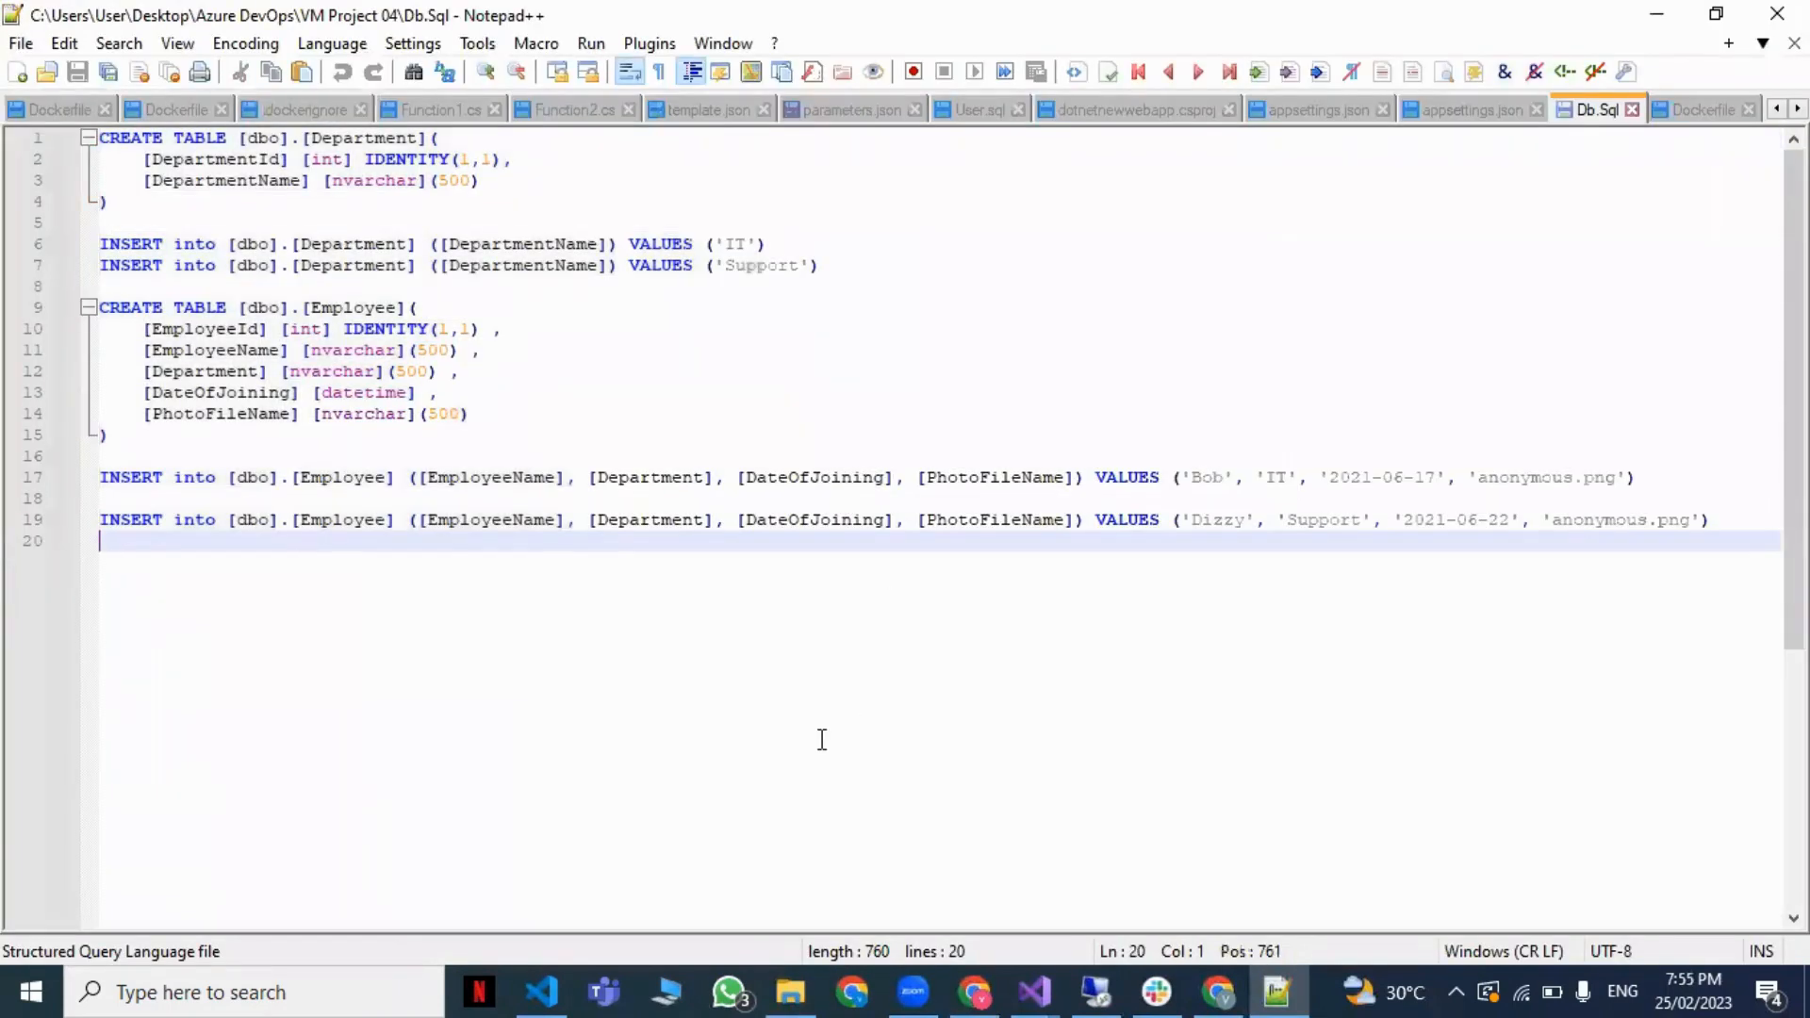
key("ctrl+a")
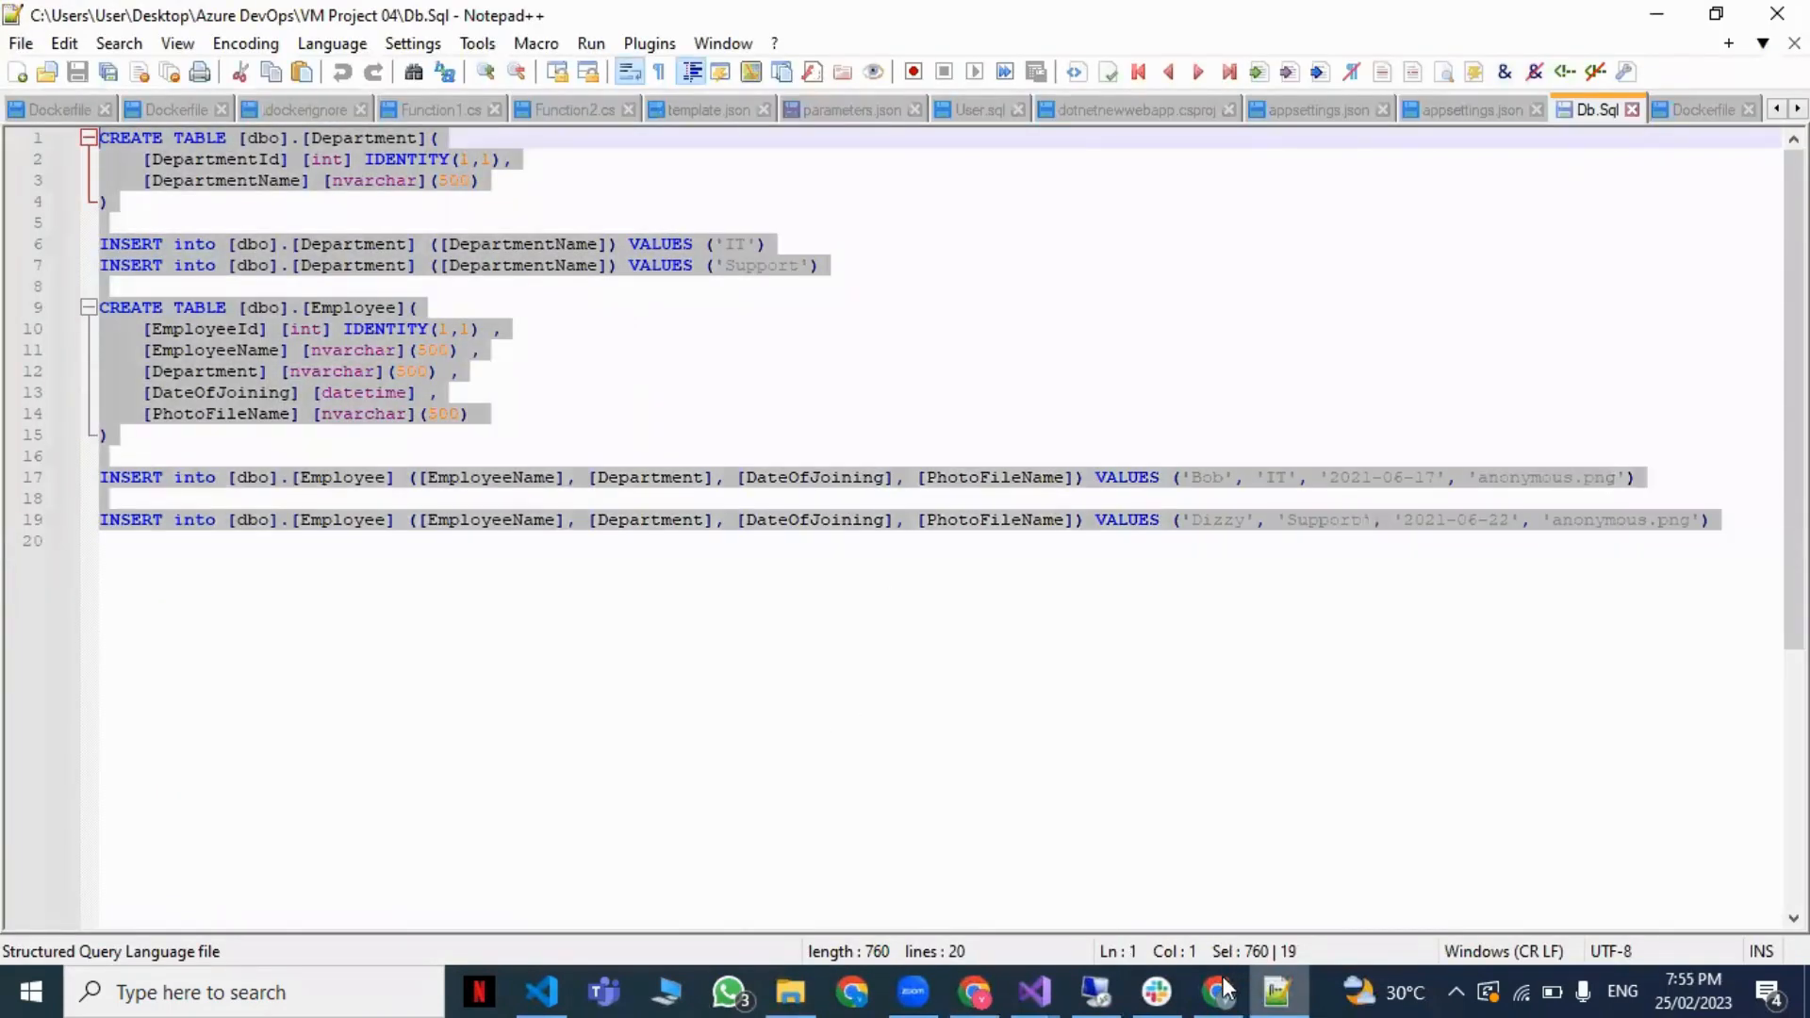
Step: Switch to the Azure portal in Chrome and open the Networking settings of the SQL server ecommserver1256
key("alt+Tab")
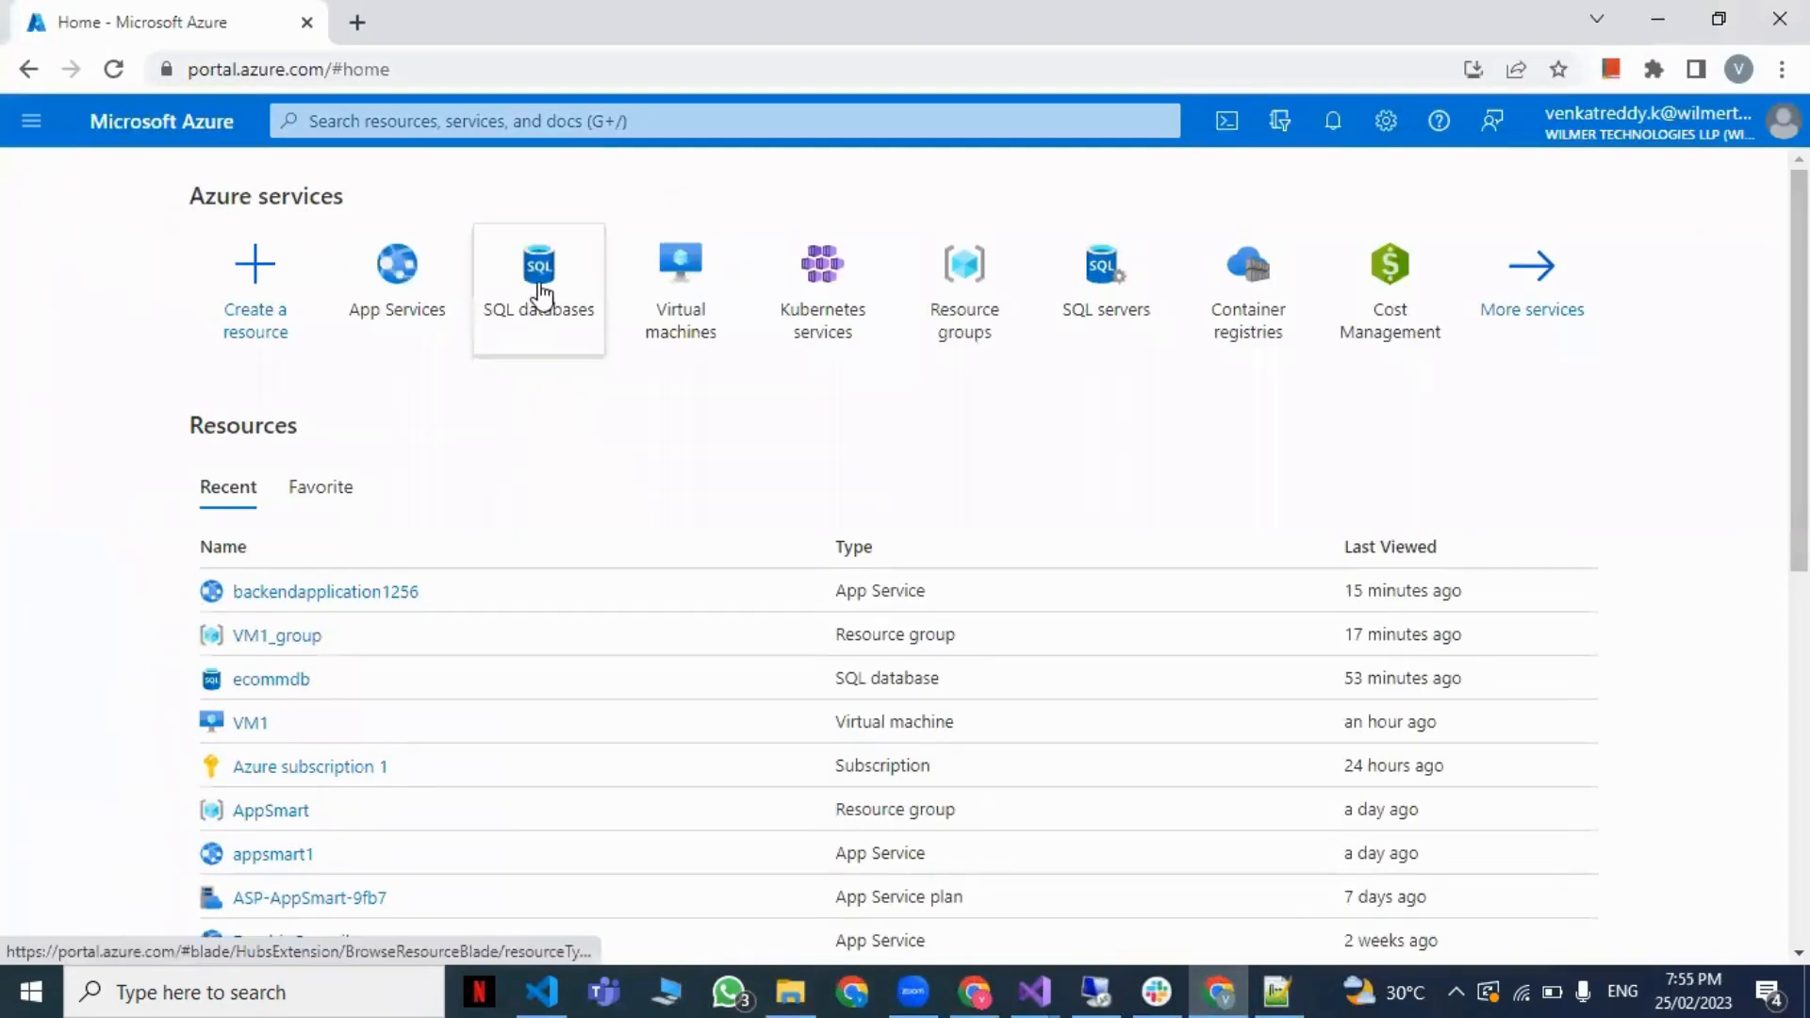
left_click(1128, 303)
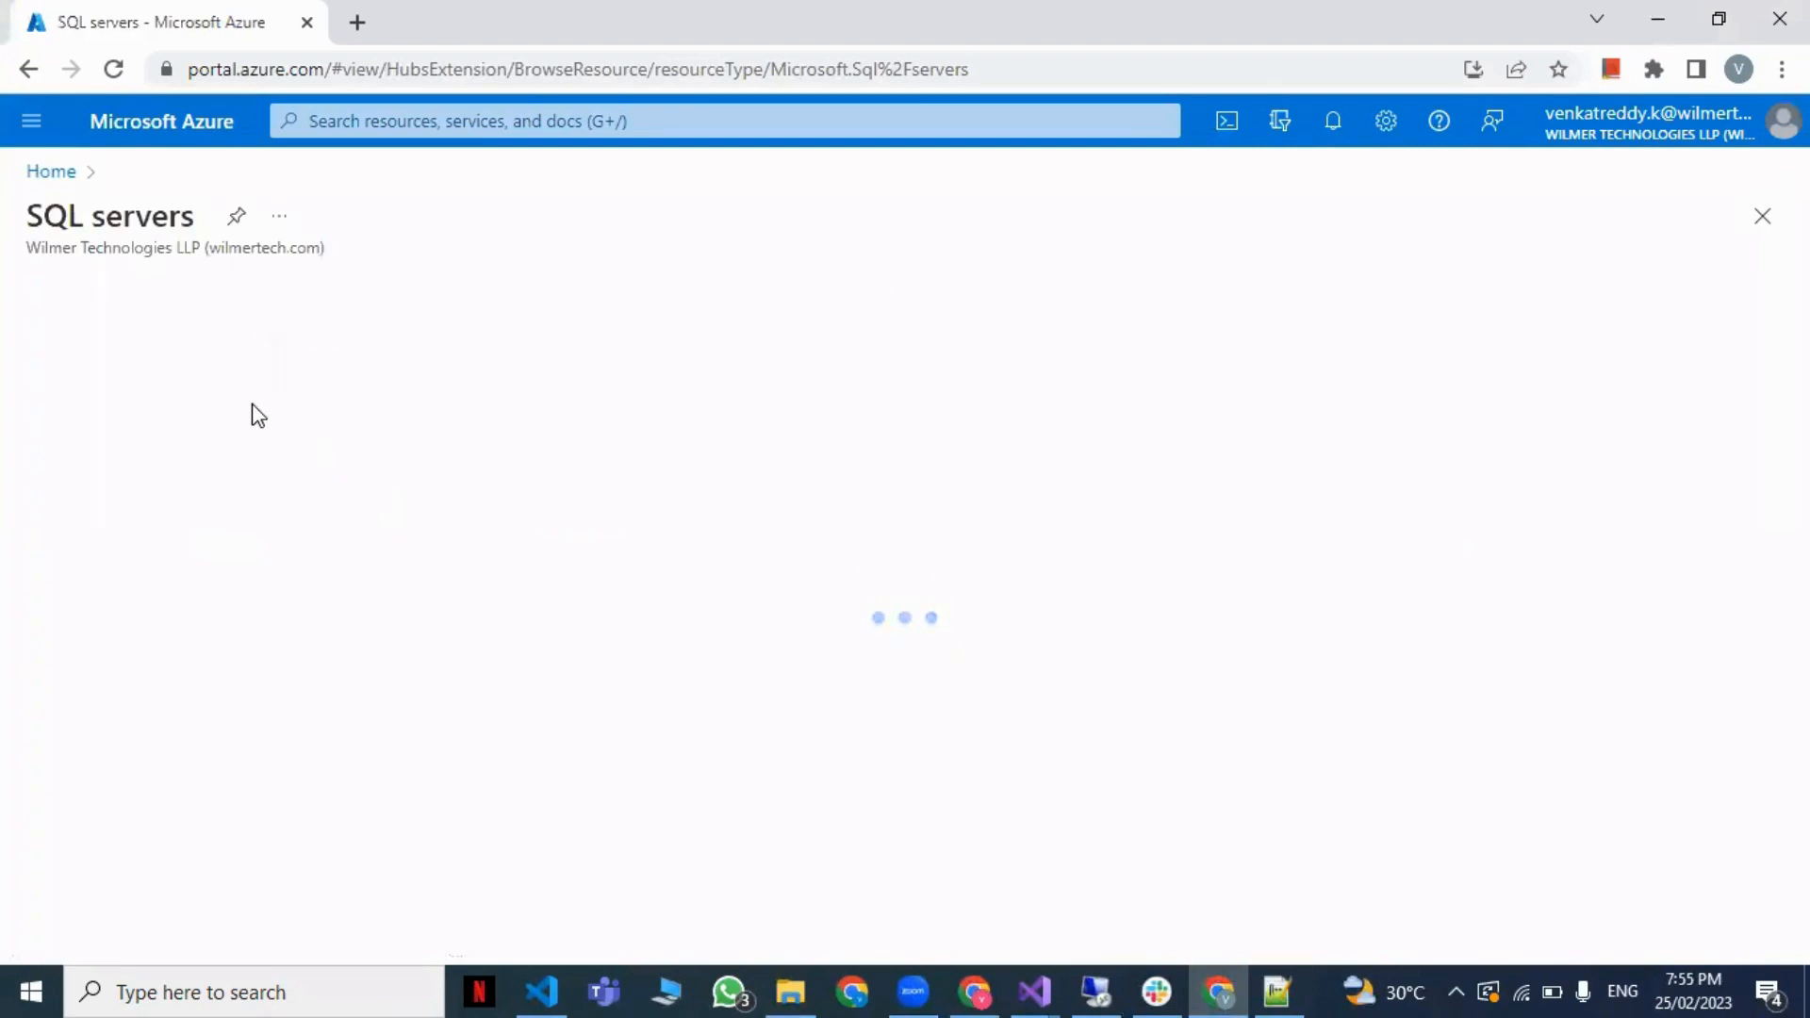
left_click(165, 506)
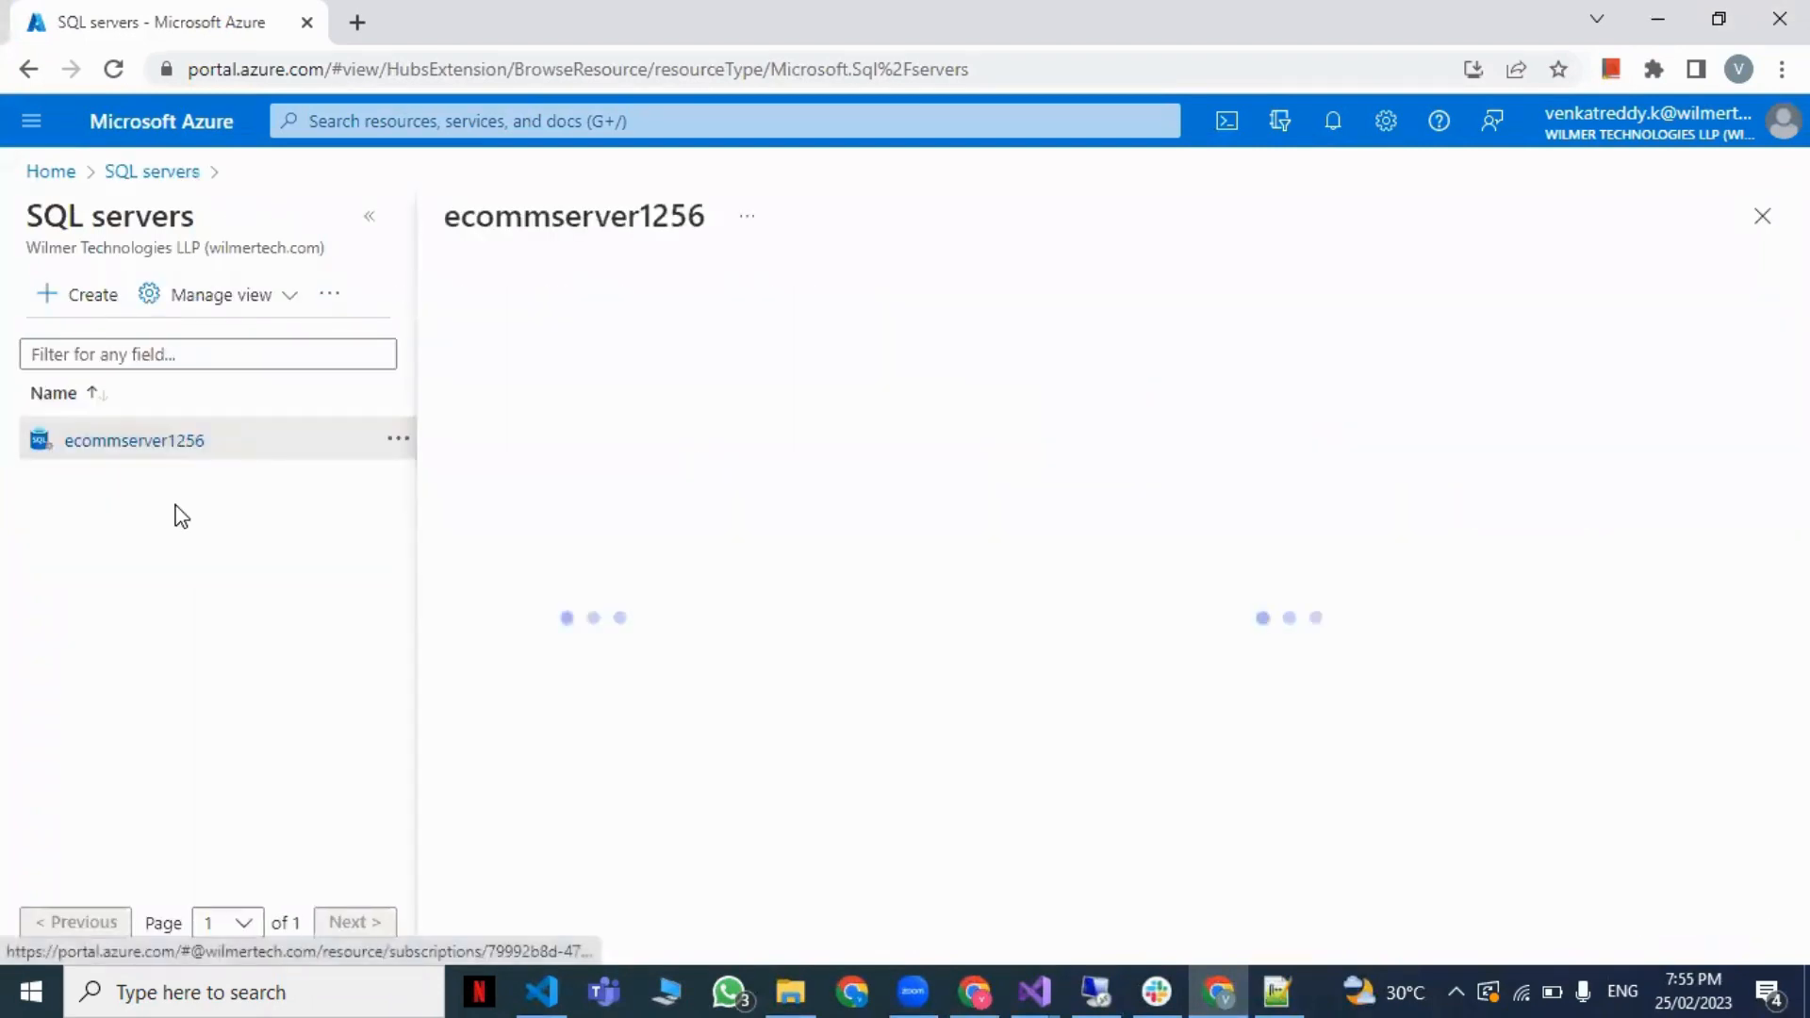
left_click(369, 223)
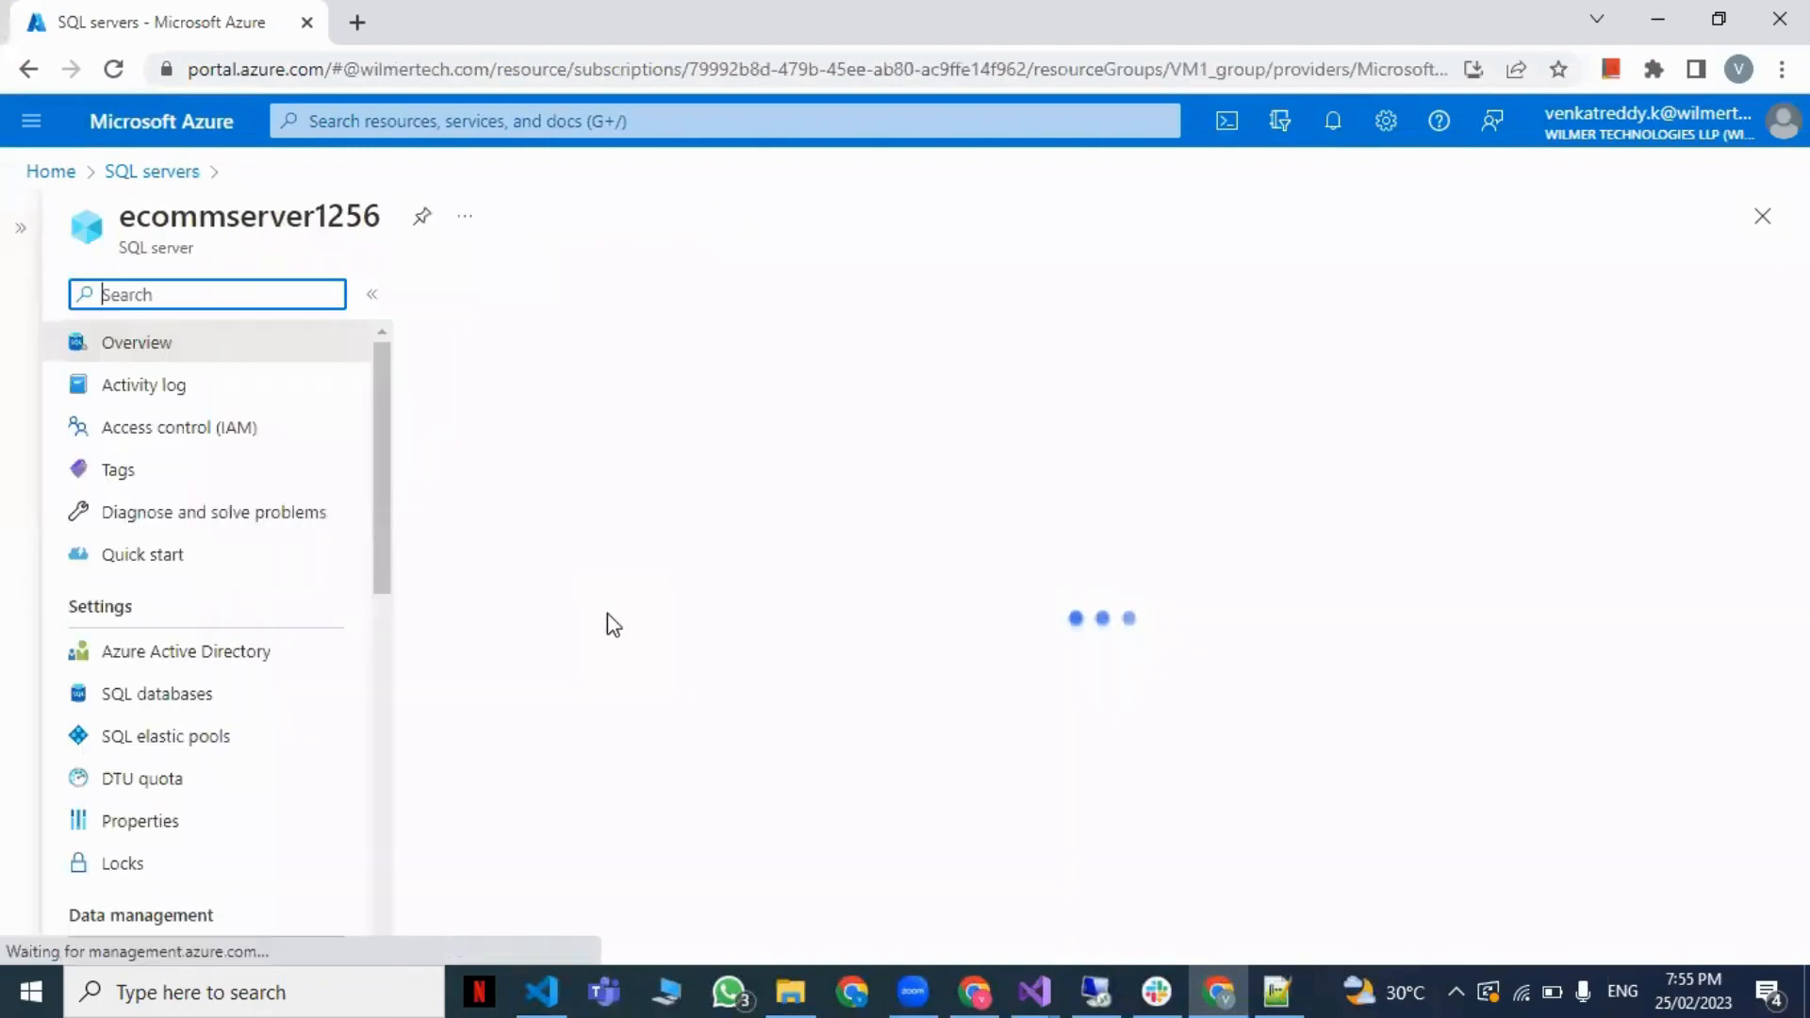
scroll(229, 797, "down", 4)
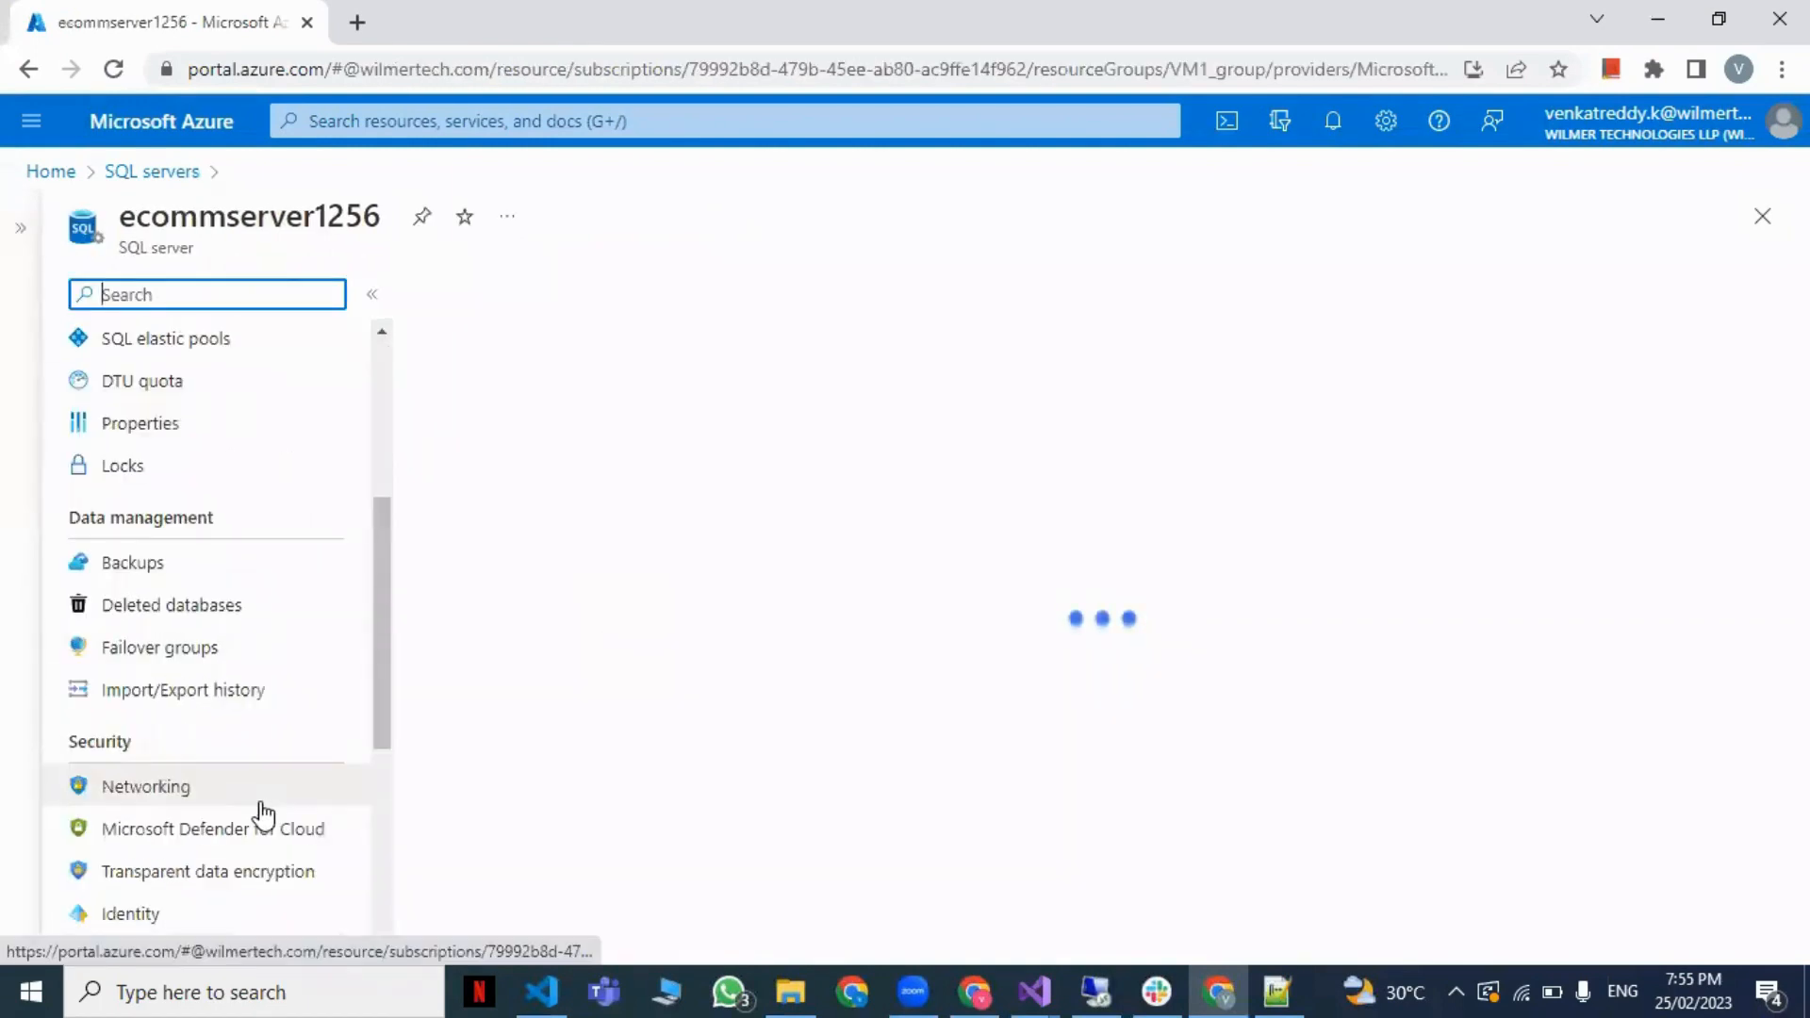
left_click(160, 788)
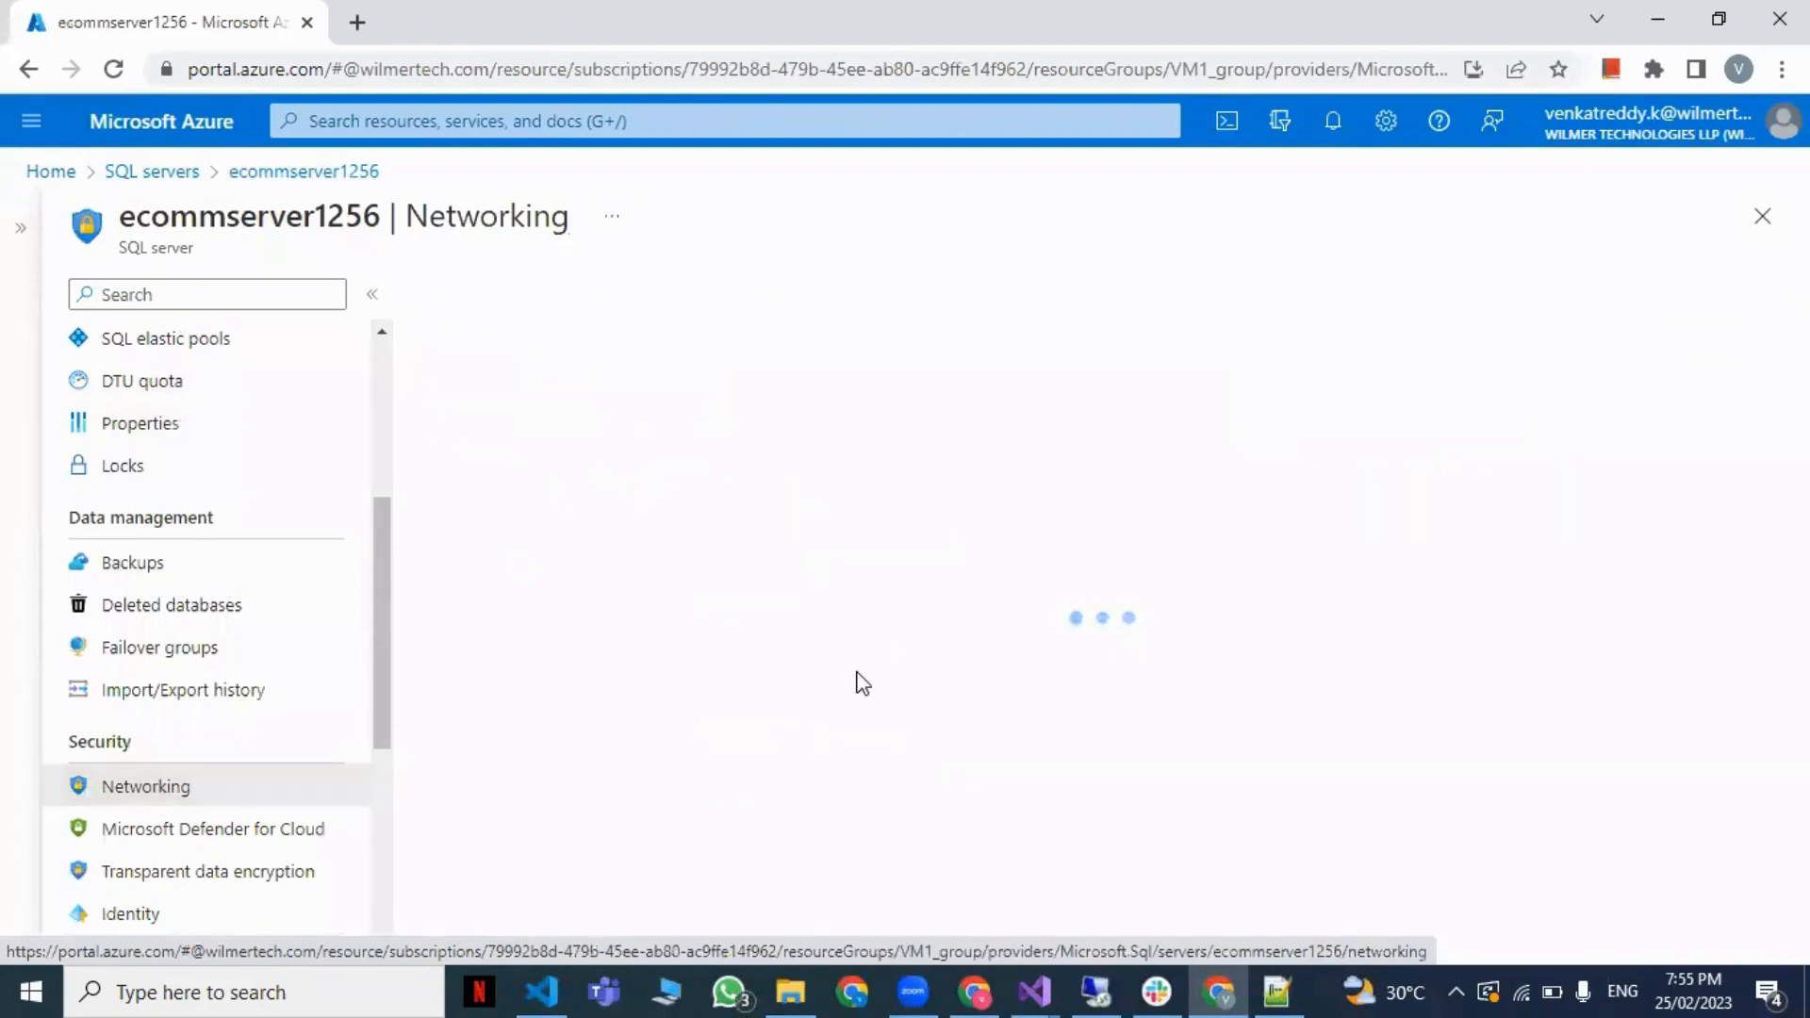
Step: Save the server's public access as Selected networks, with a firewall rule for the client IPv4 address and Azure services allowed
left_click(839, 603)
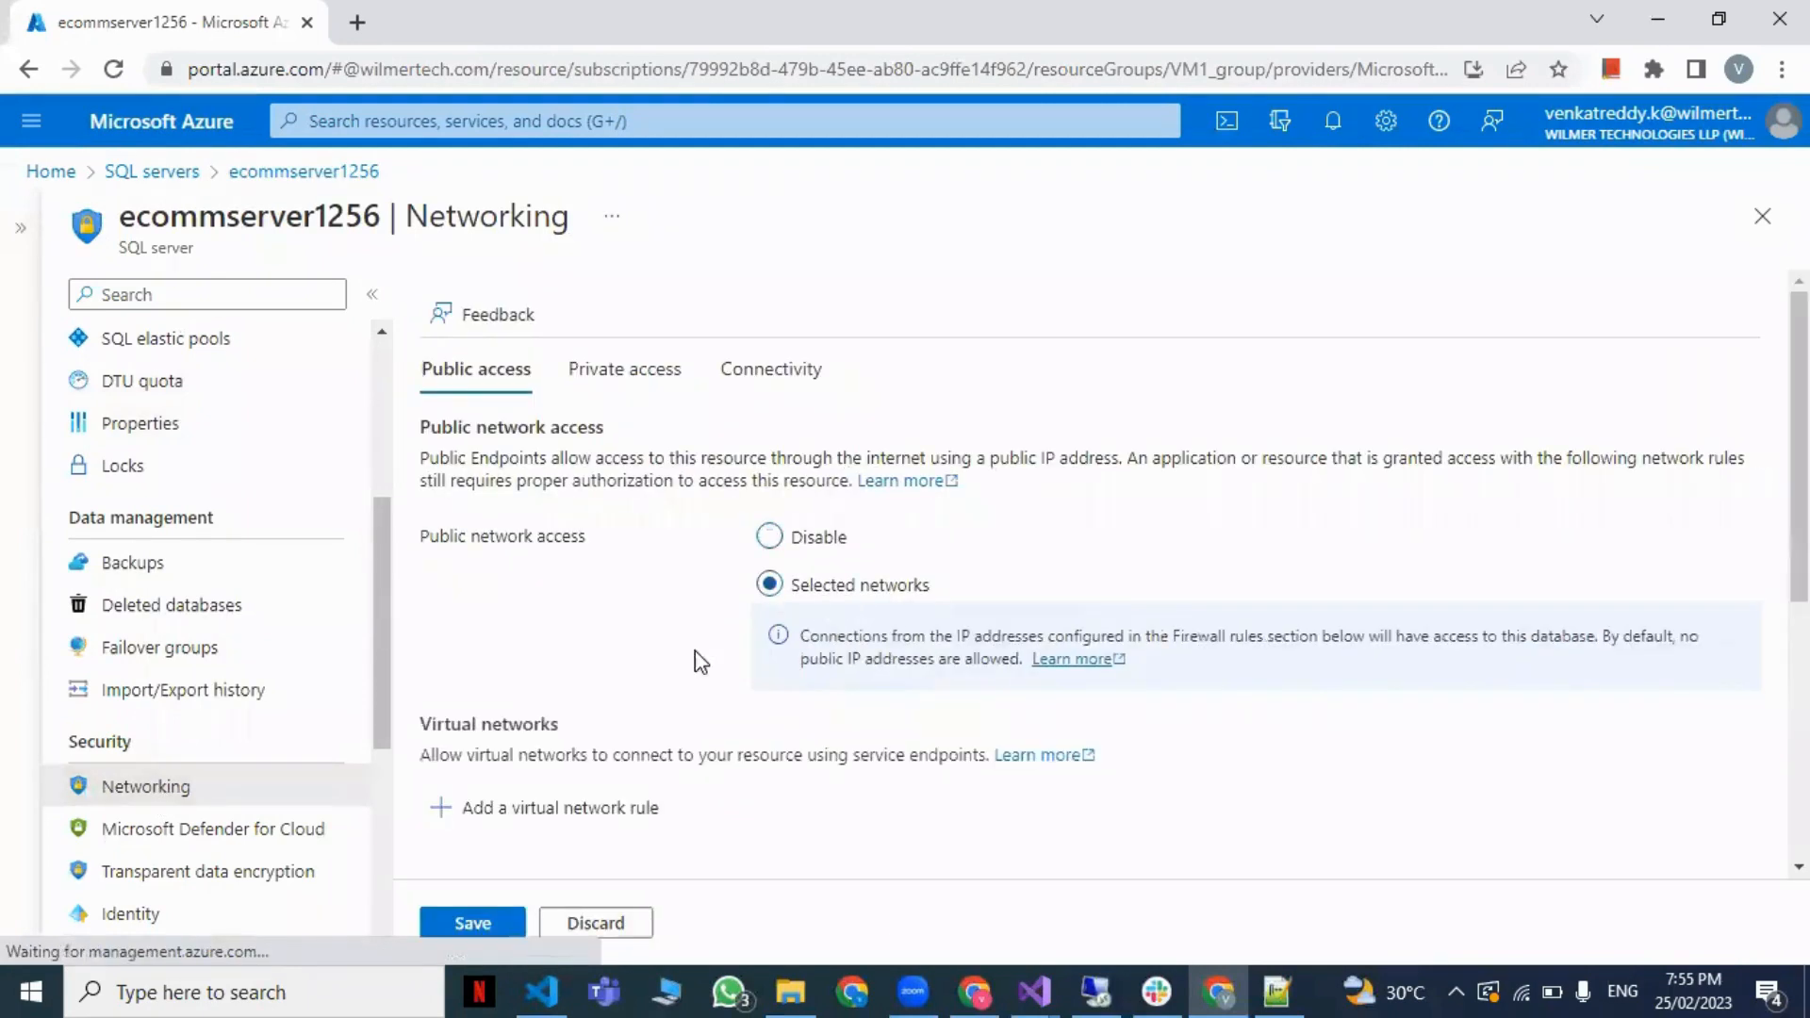
scroll(694, 651, "down", 4)
left_click(507, 721)
scroll(505, 744, "down", 2)
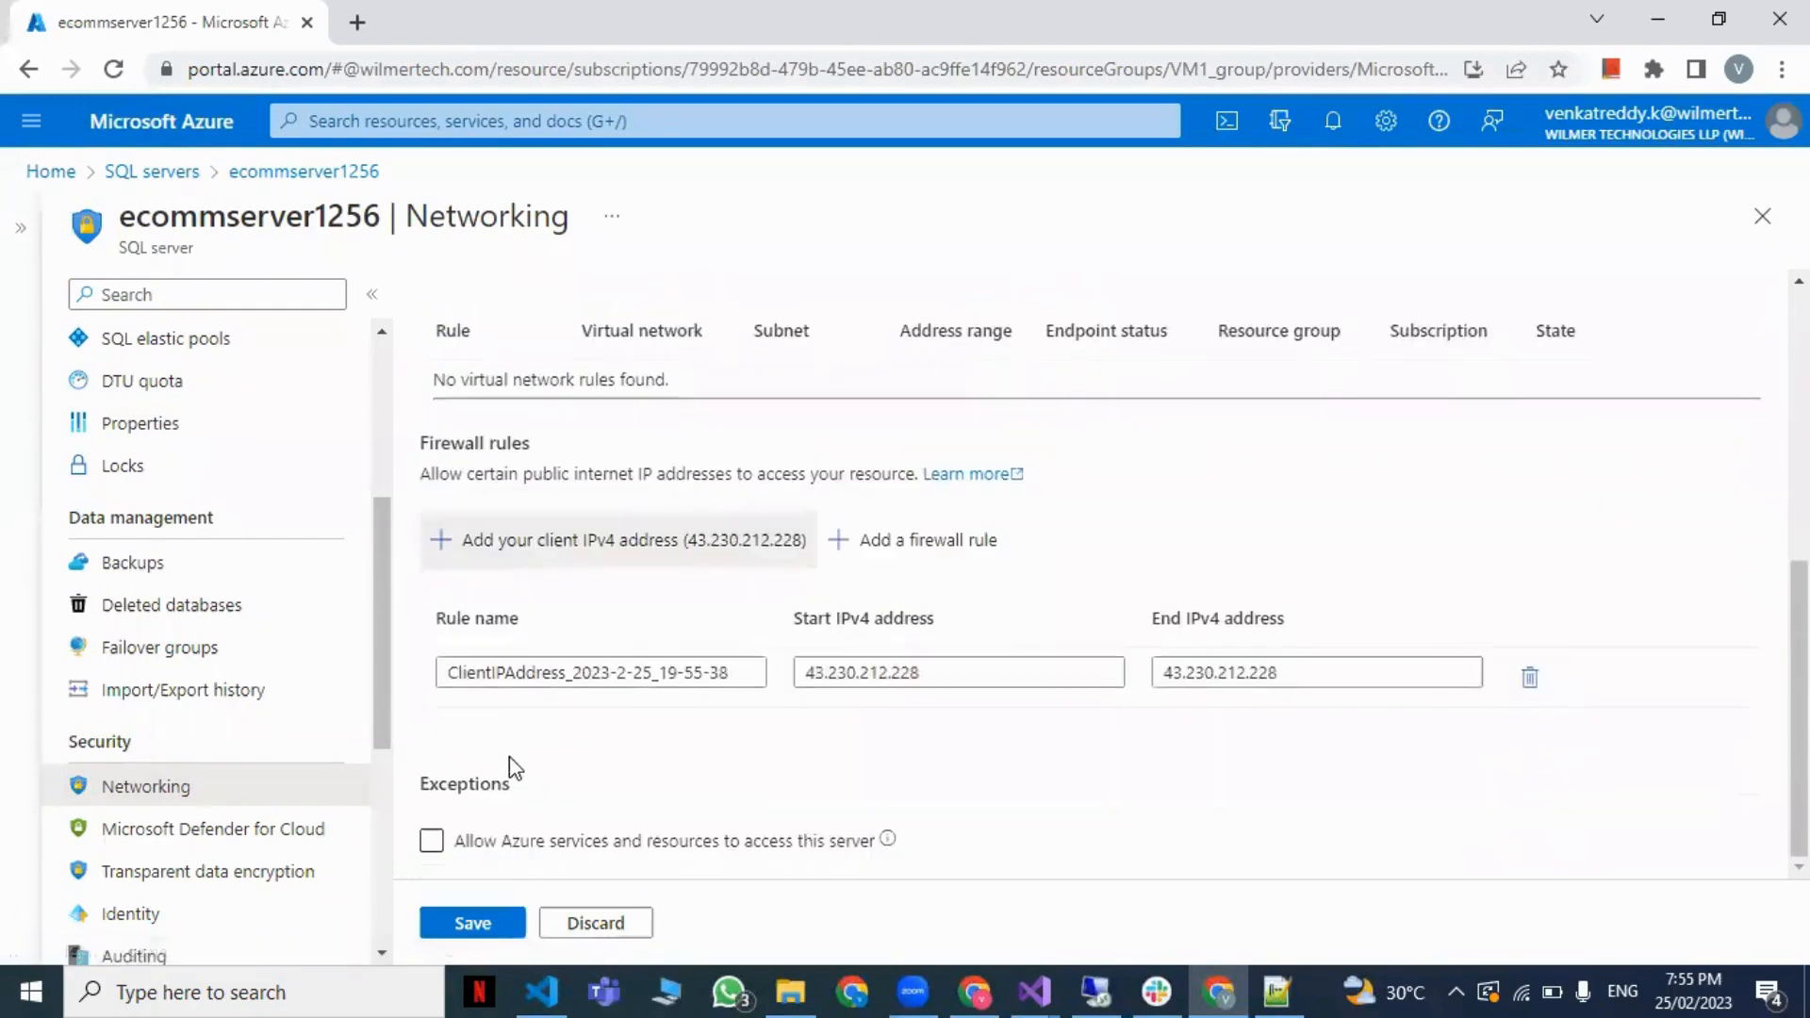
left_click(432, 840)
left_click(462, 927)
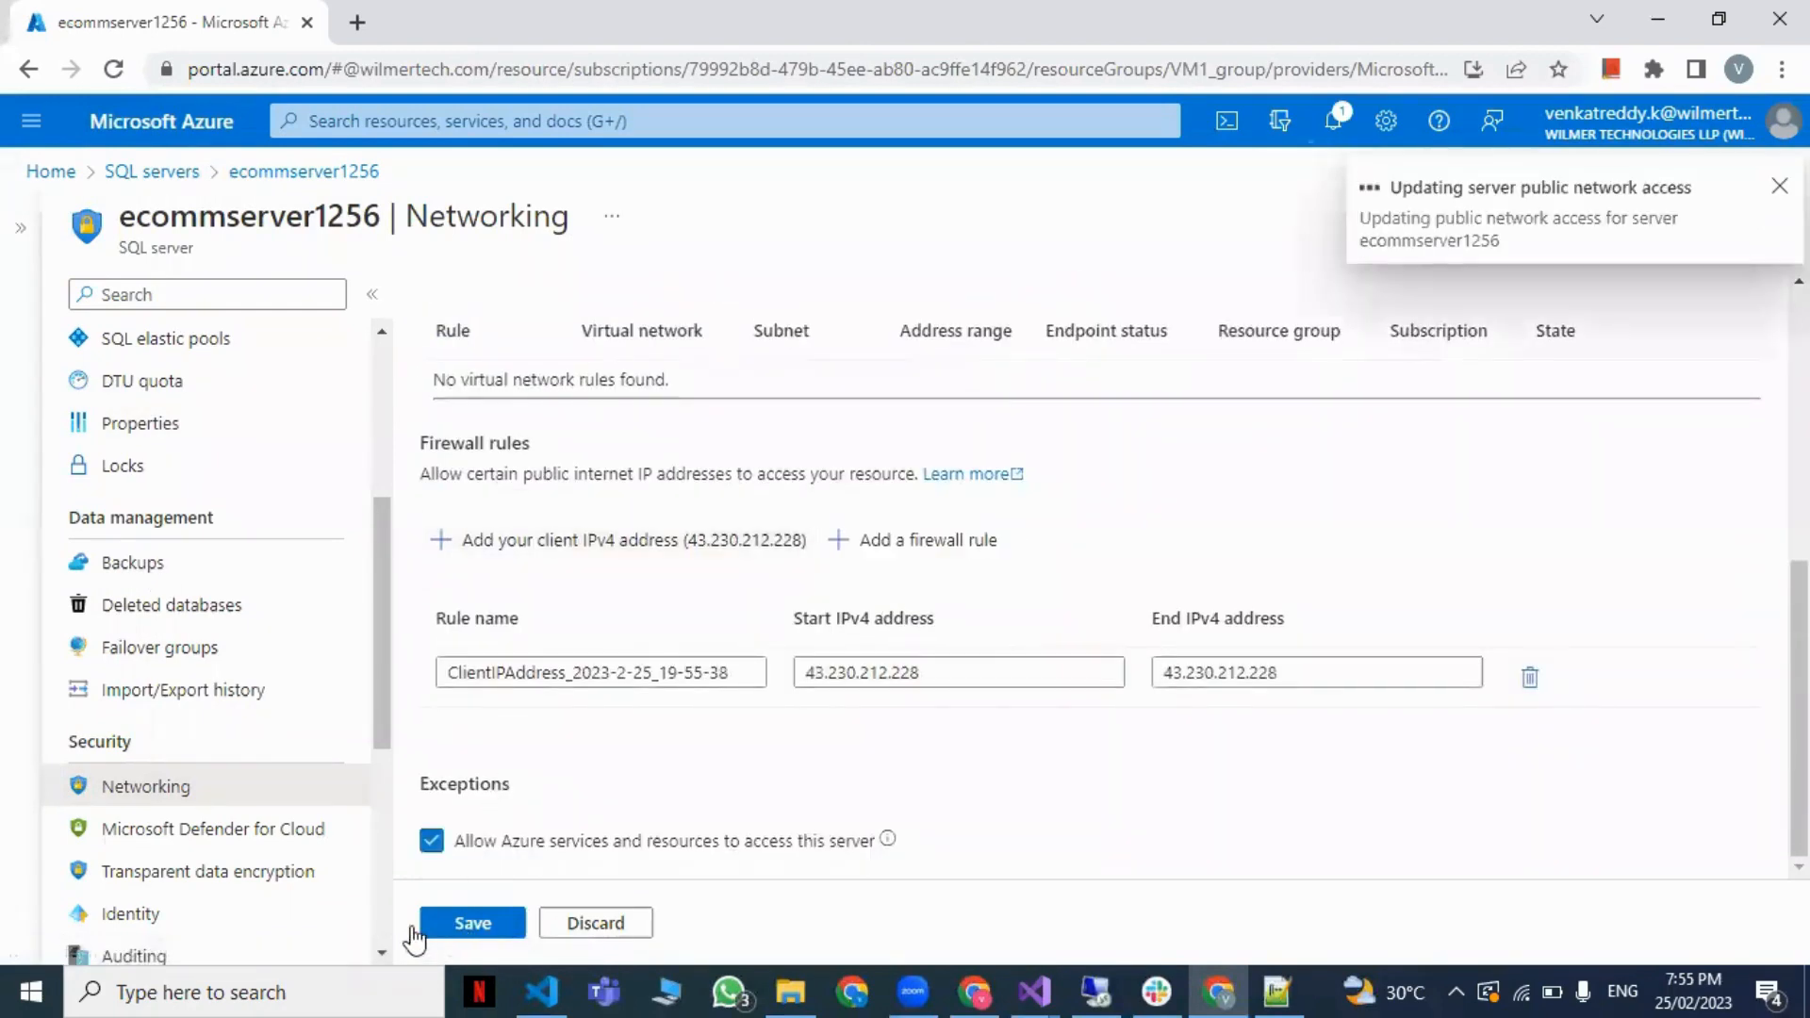
Step: Open the Query editor (preview) of the ecommdb SQL database from the portal home page
left_click(52, 174)
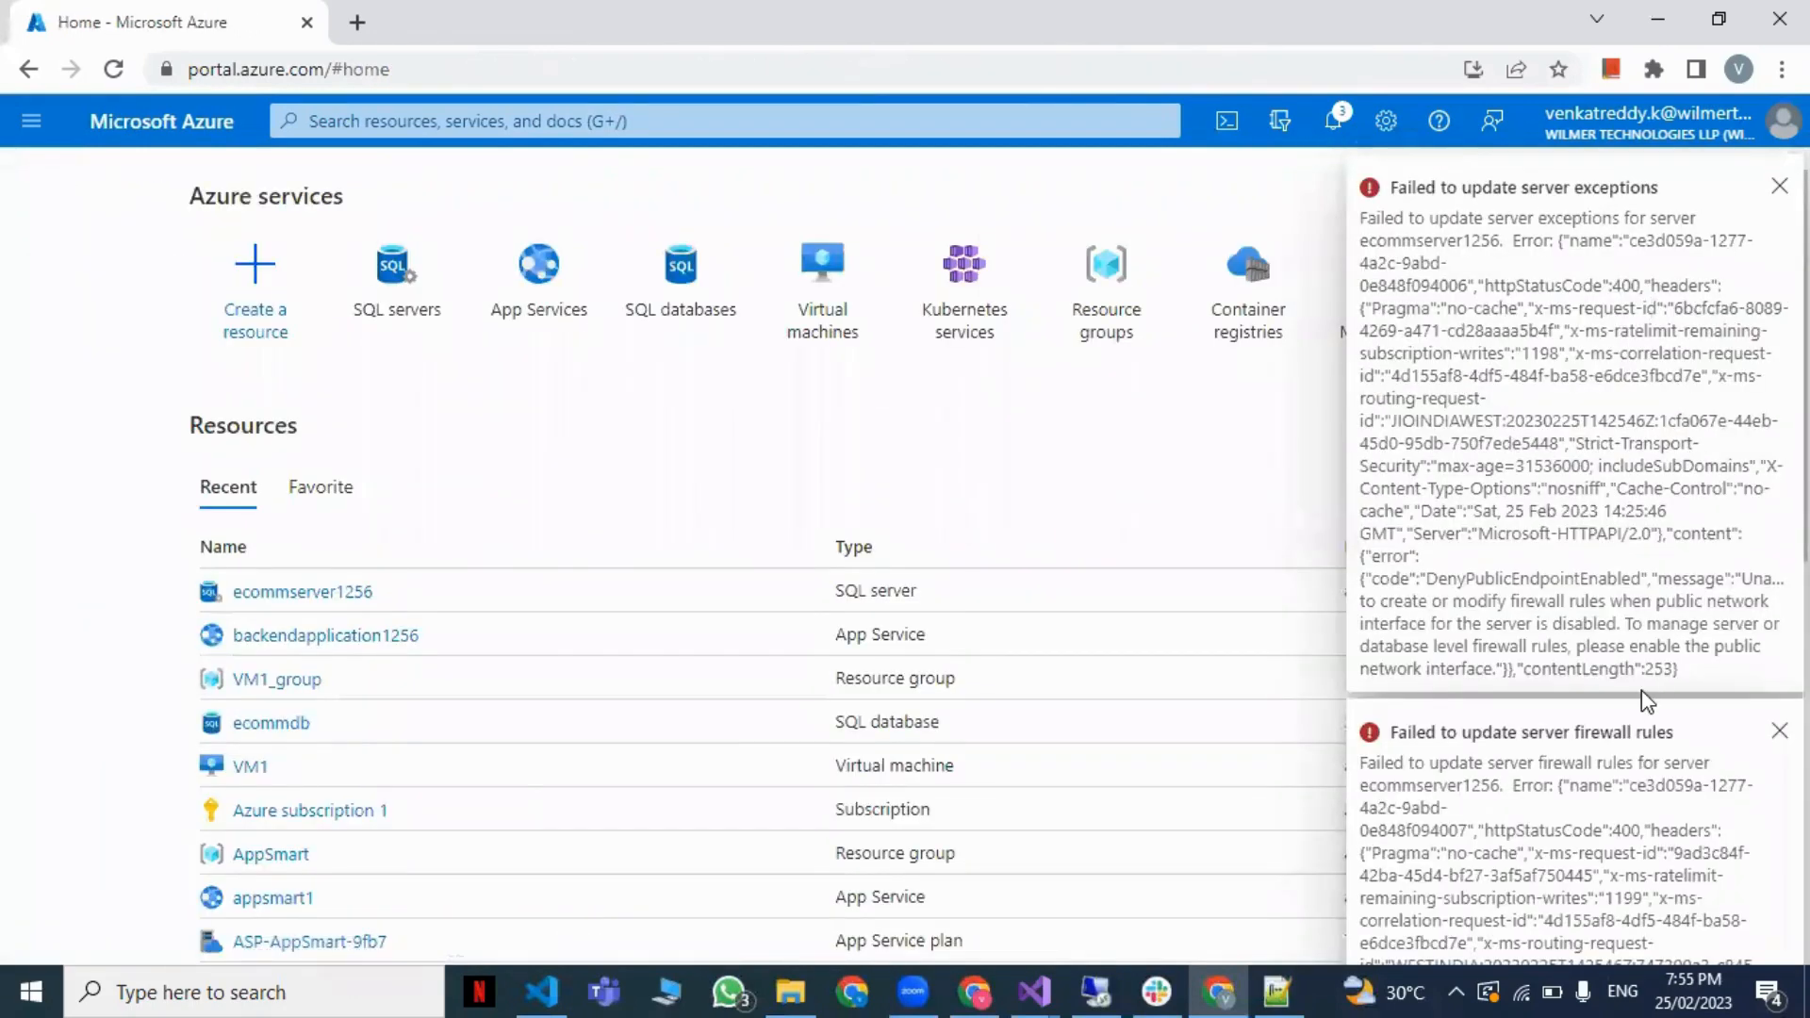
left_click(666, 318)
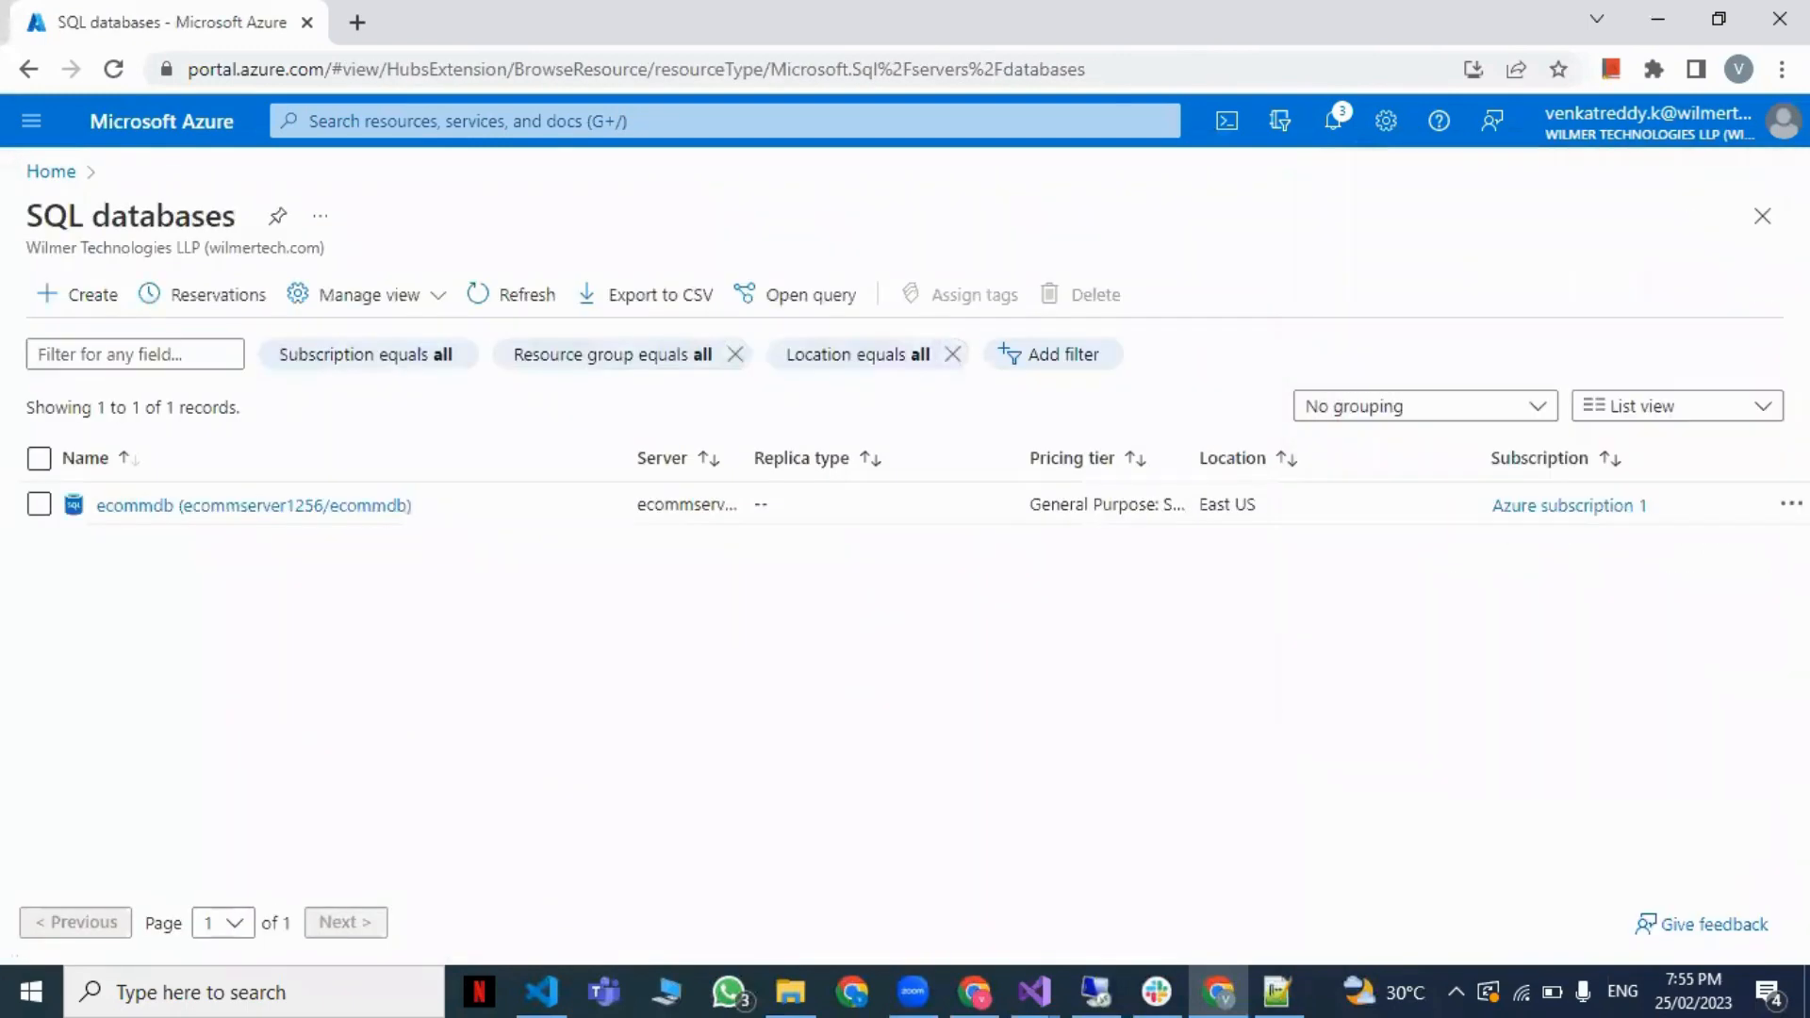
left_click(292, 505)
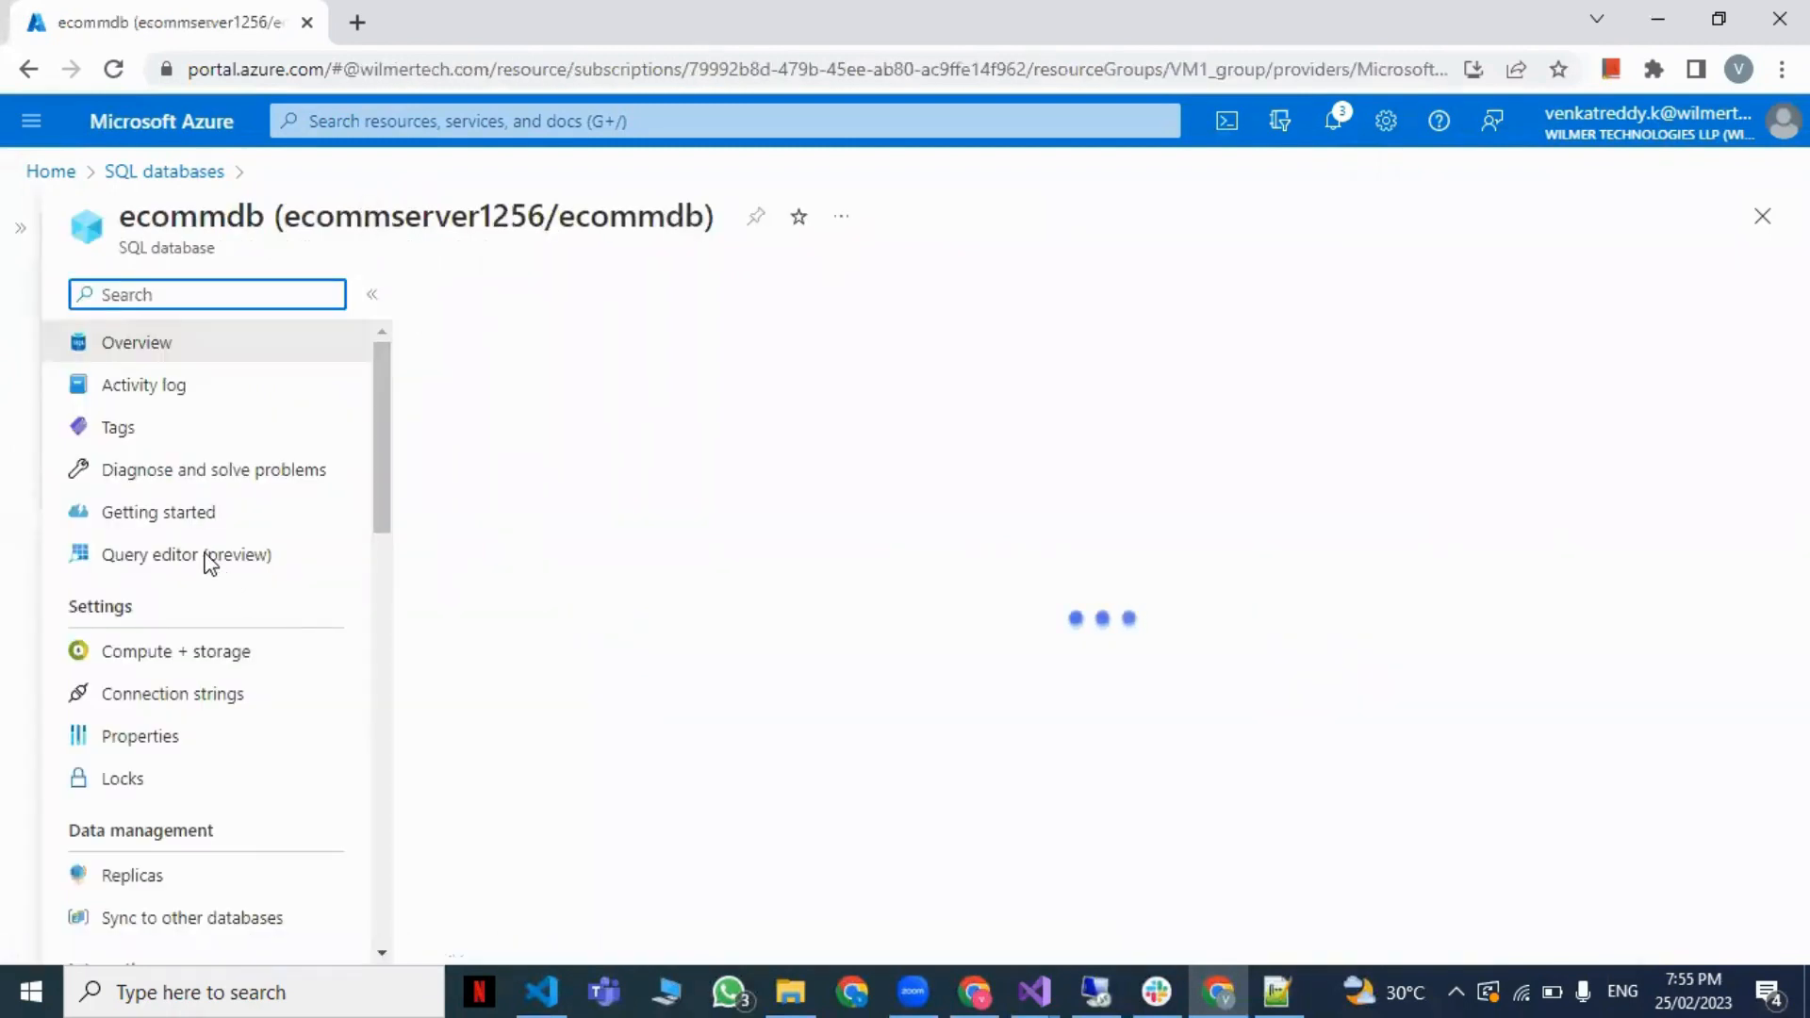
left_click(208, 563)
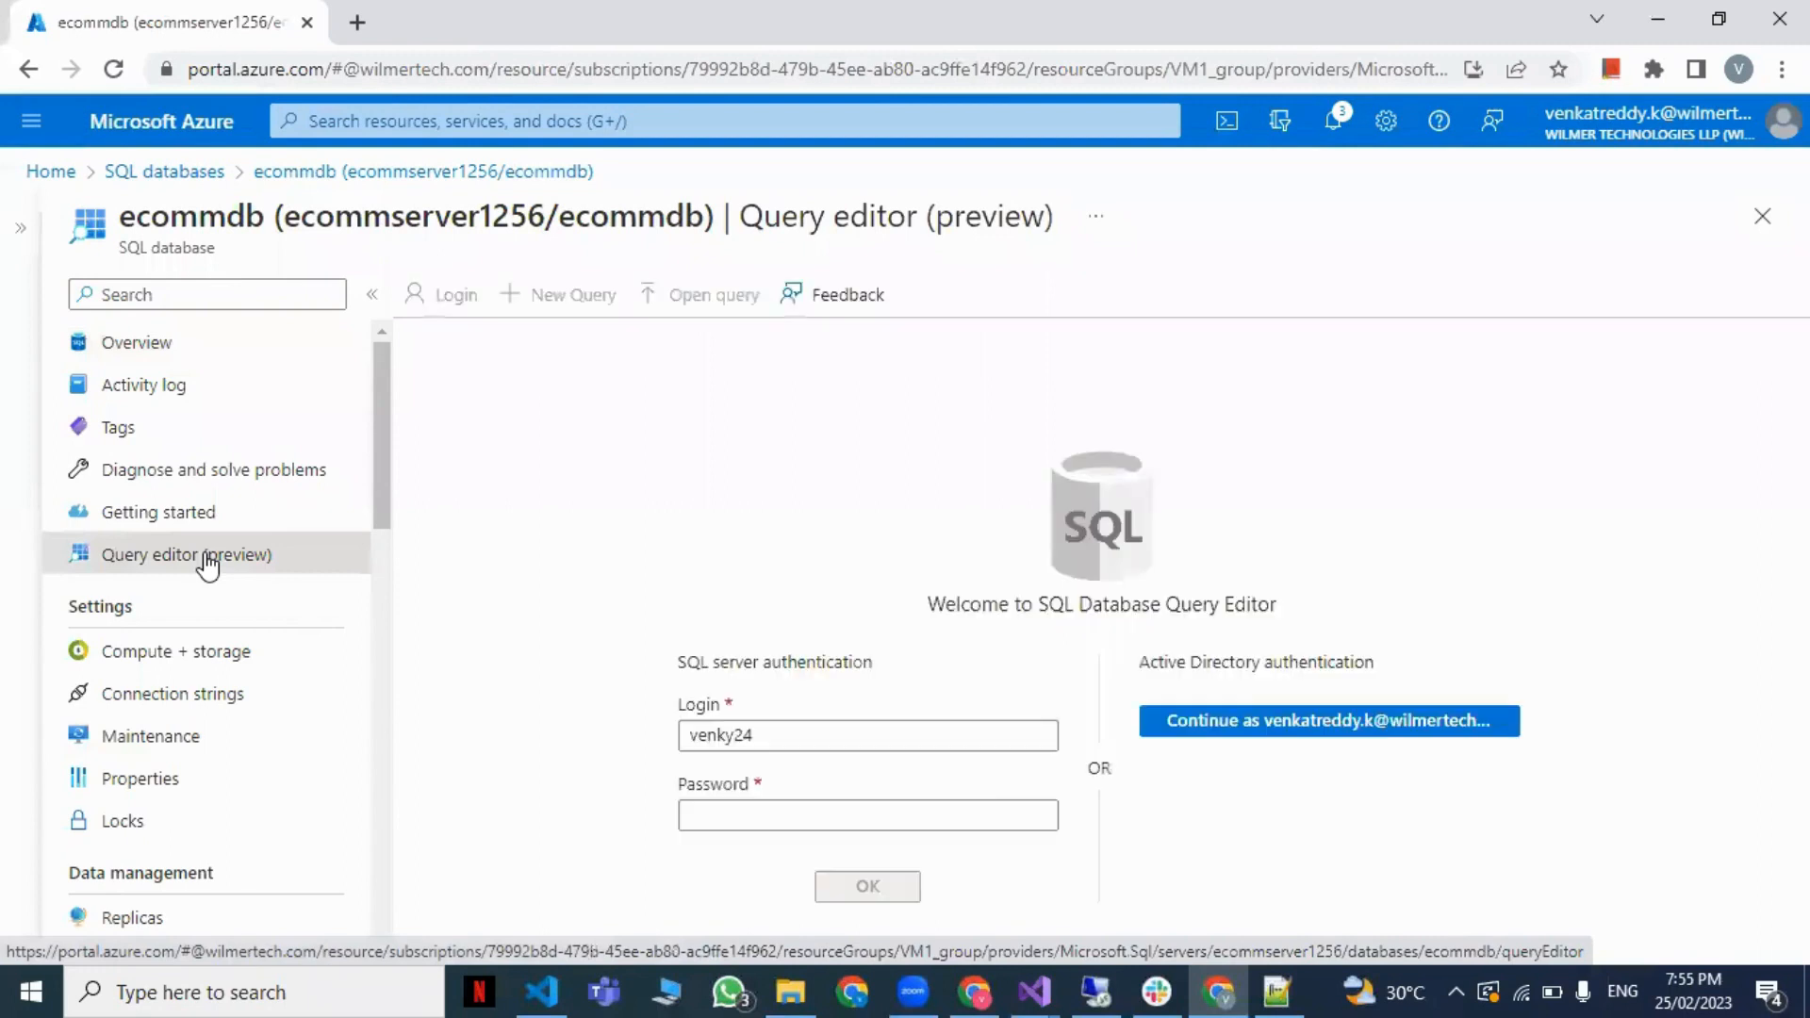
Step: Enter the SQL server account password and log in to the ecommdb query editor
left_click(1017, 813)
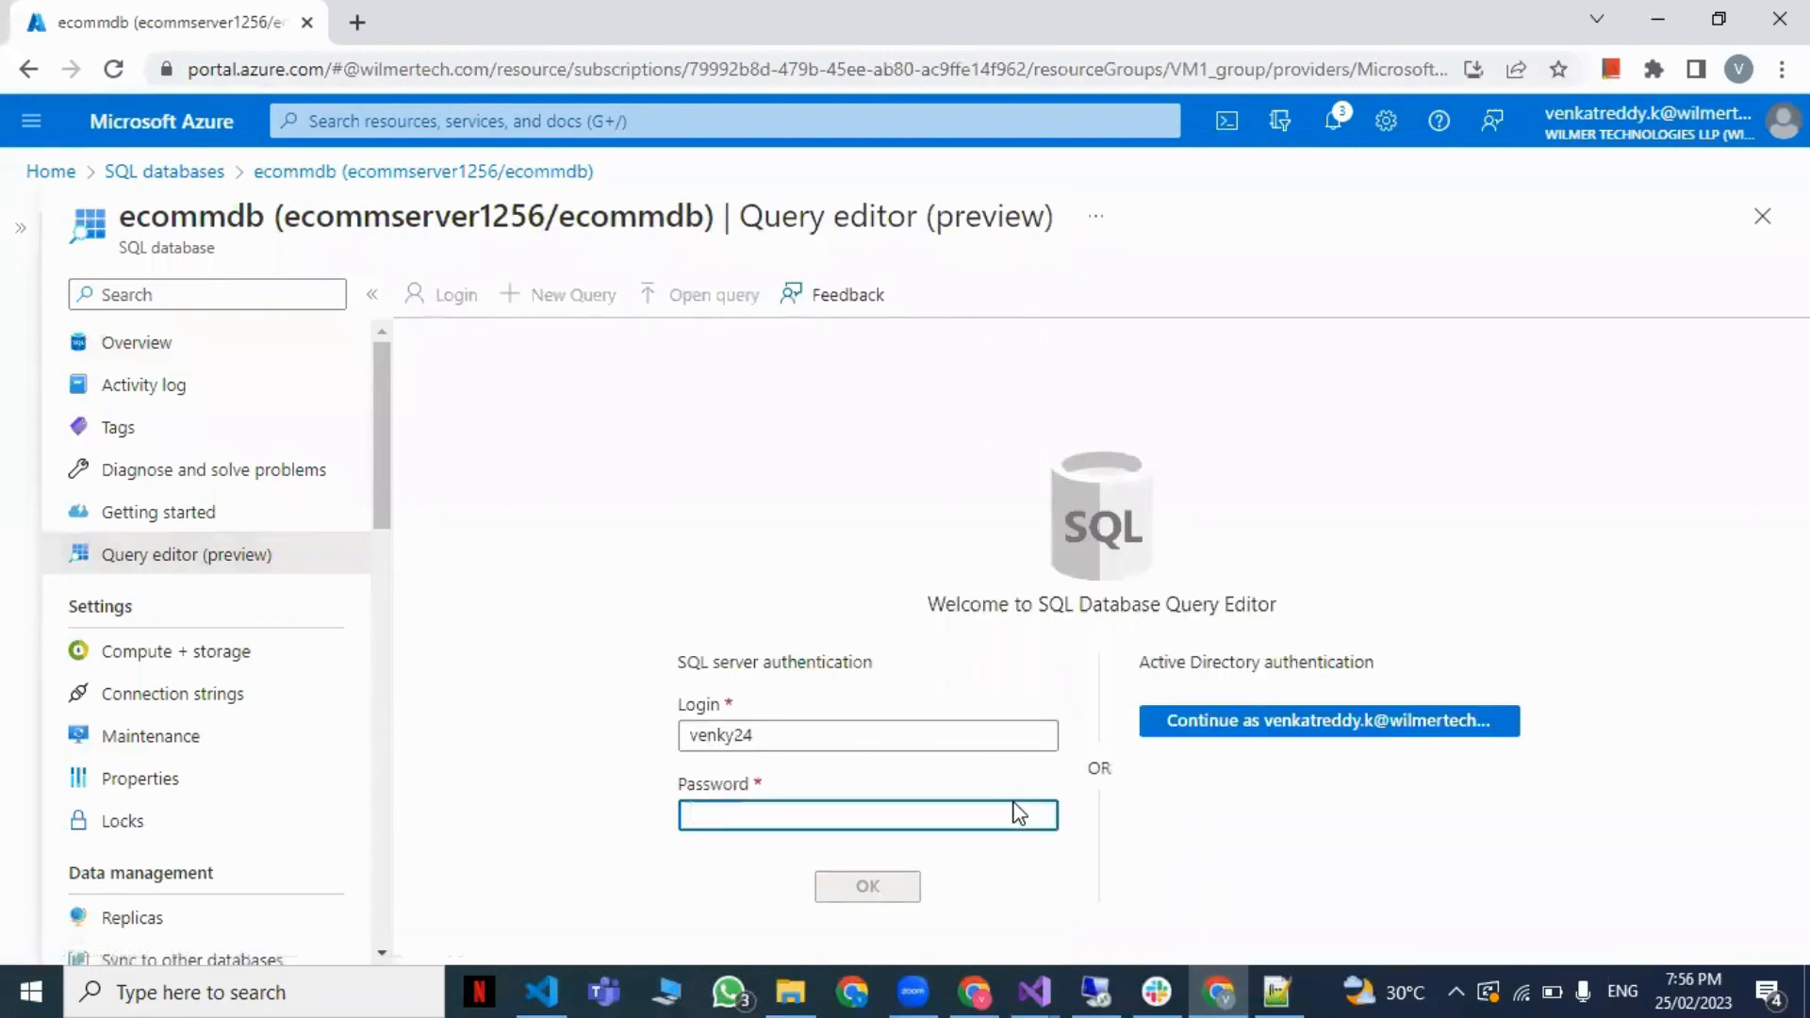
type("••••••••••••")
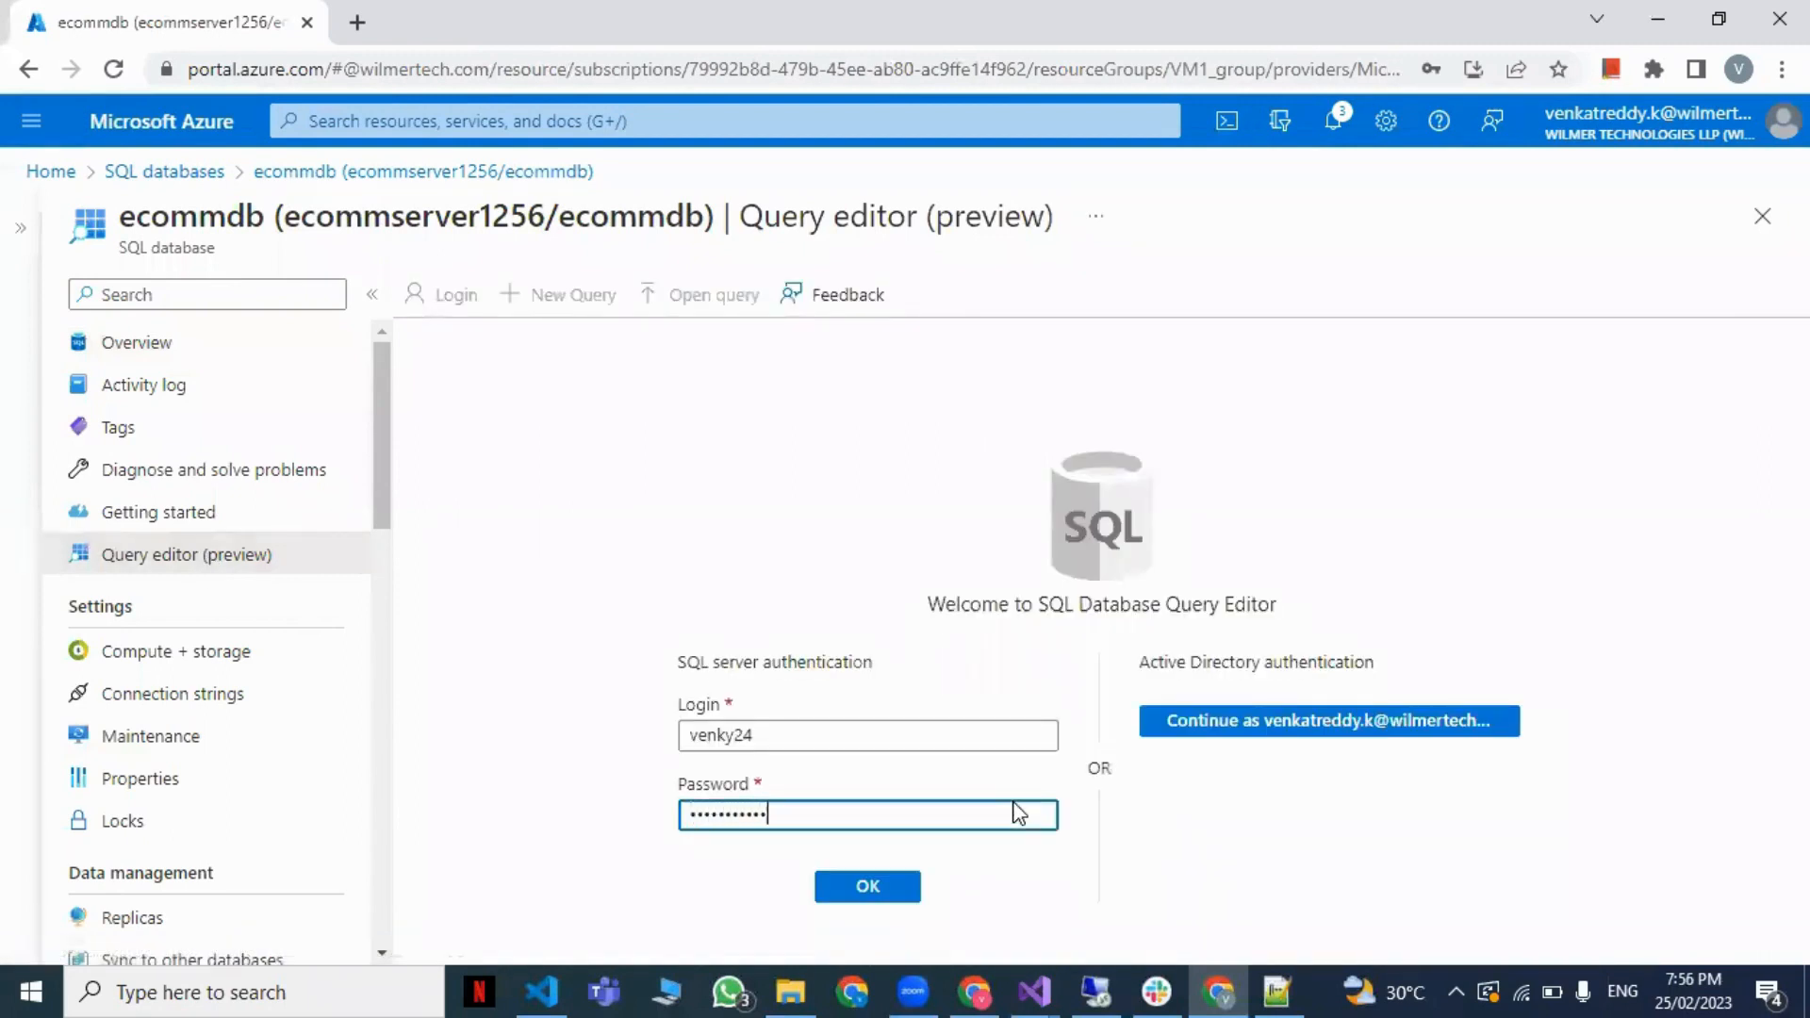
key("Return")
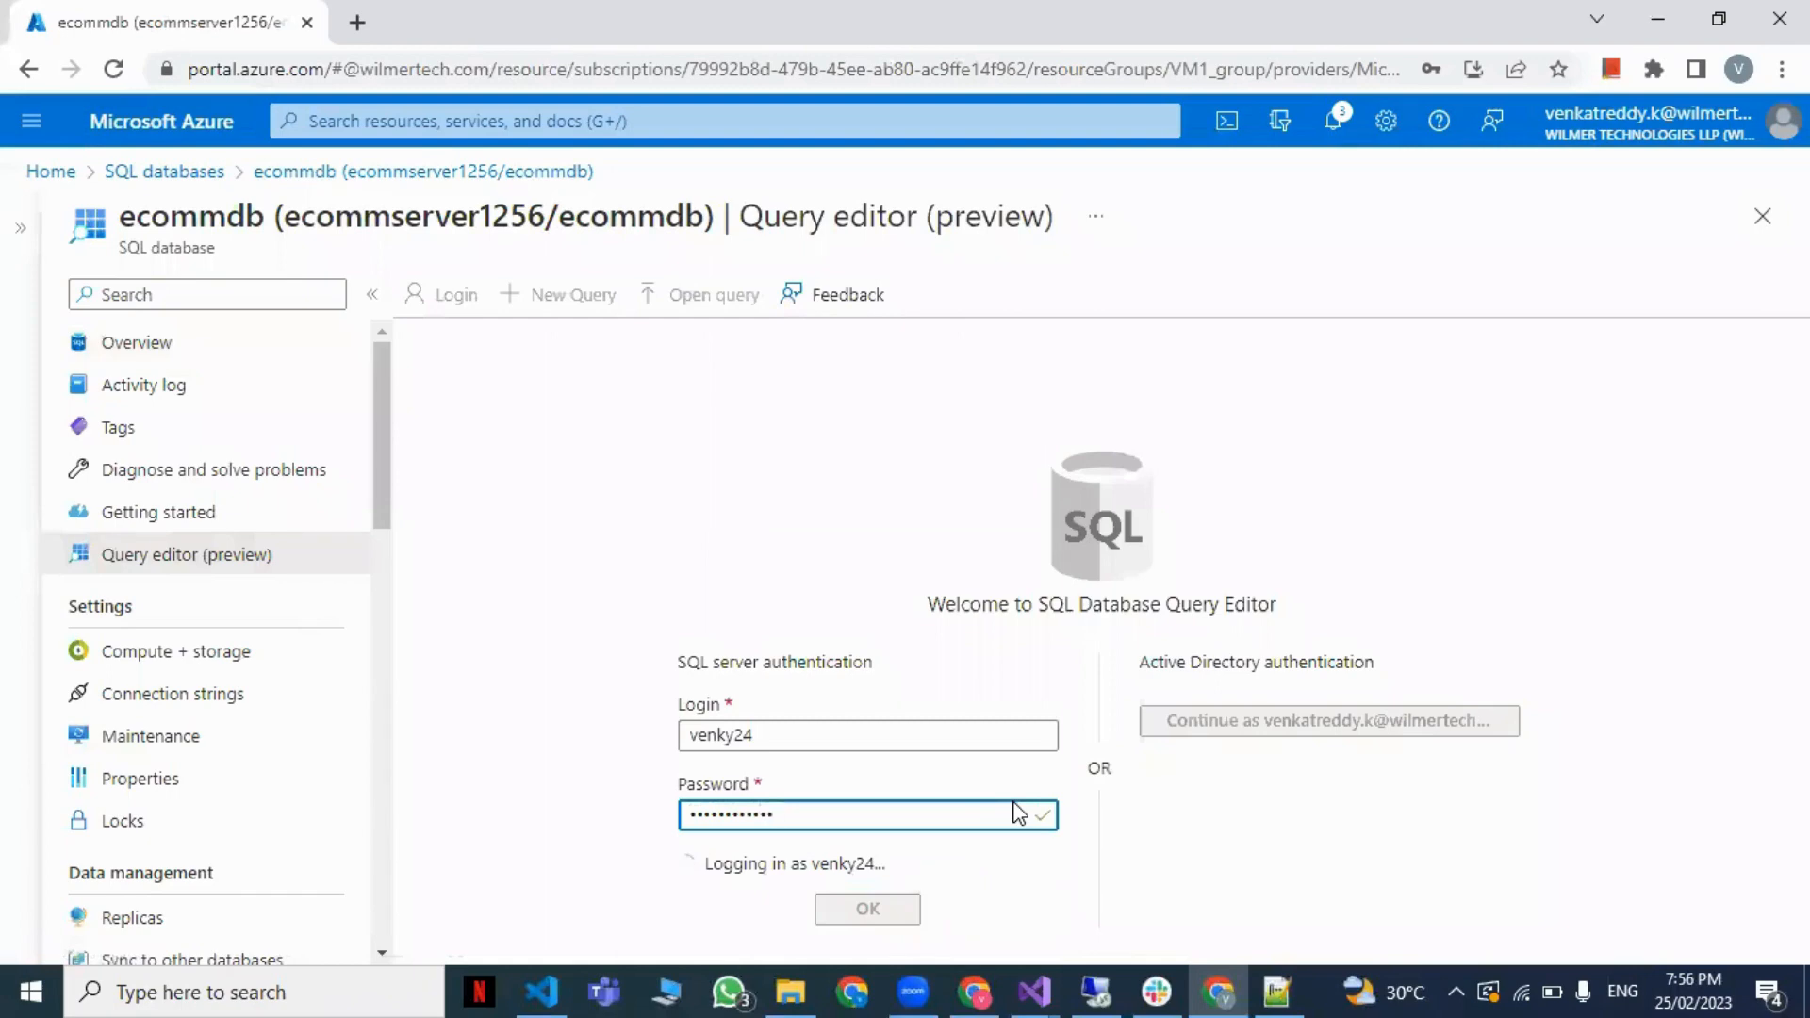
Step: Allowlist the client IP address on server ecommserver1256 and retry the SQL login to the ecommdb query editor
scroll(864, 797, "down", 3)
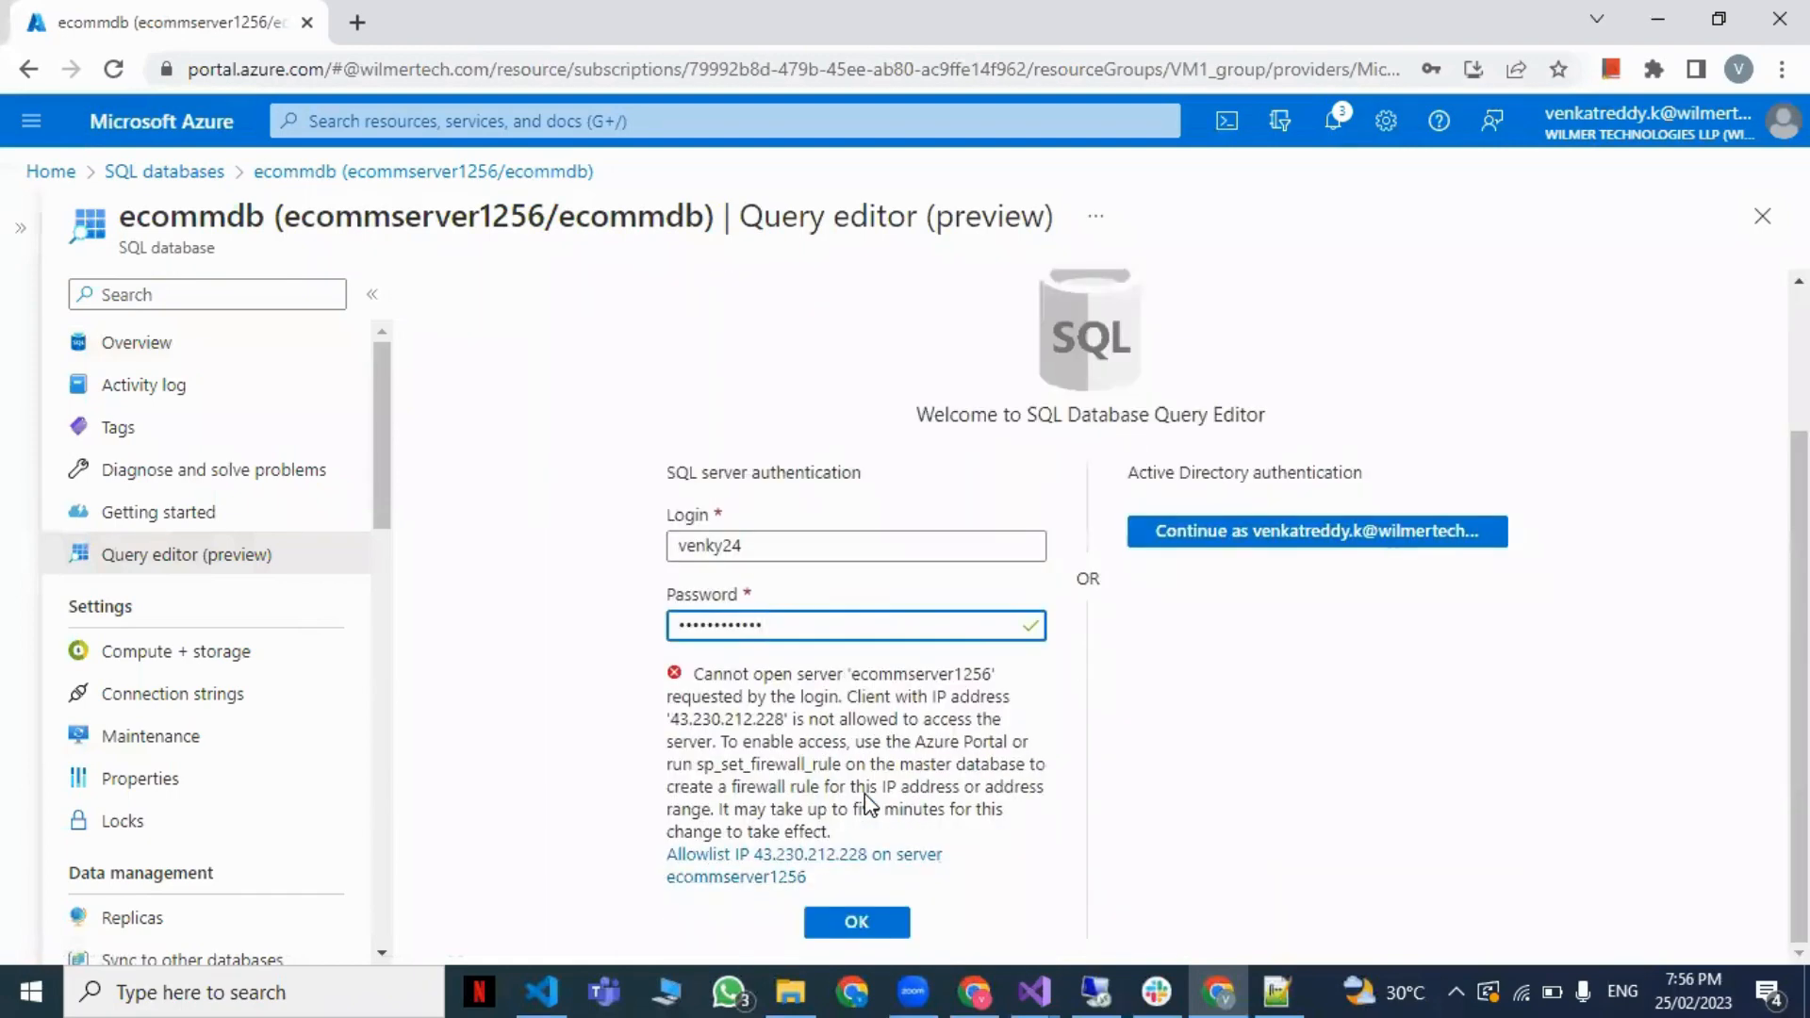
left_click(856, 855)
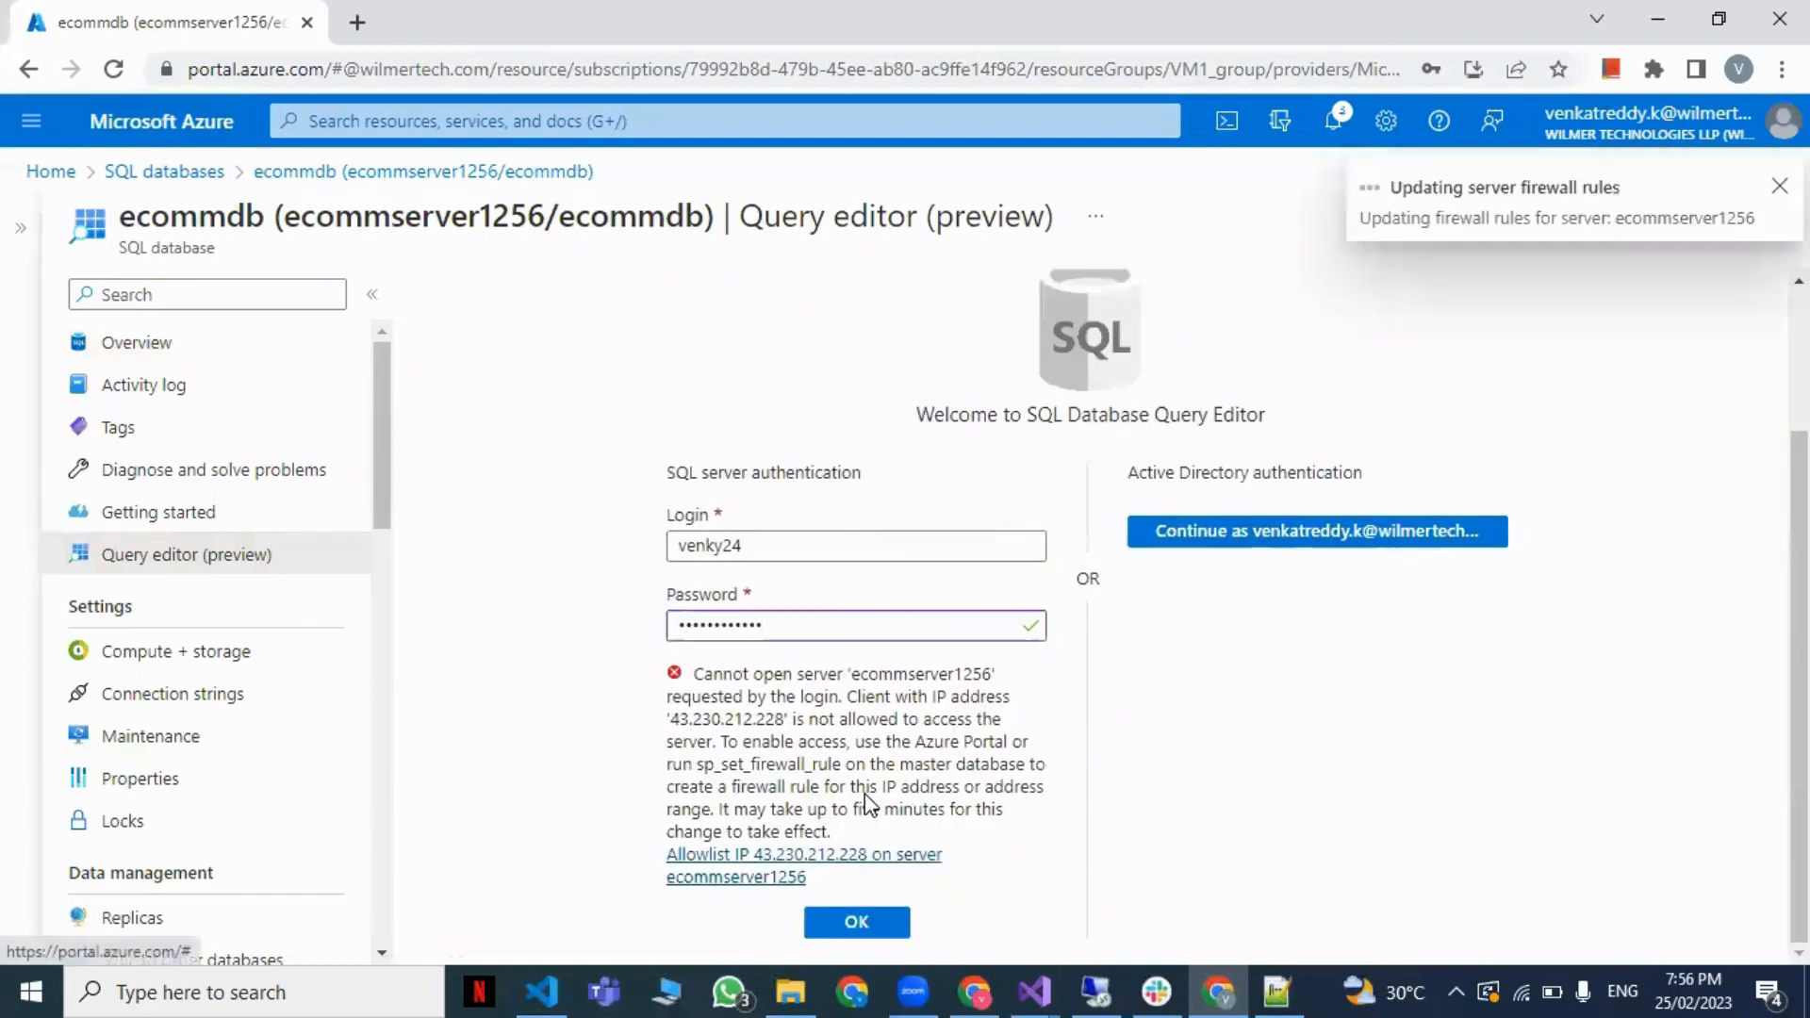
left_click(833, 928)
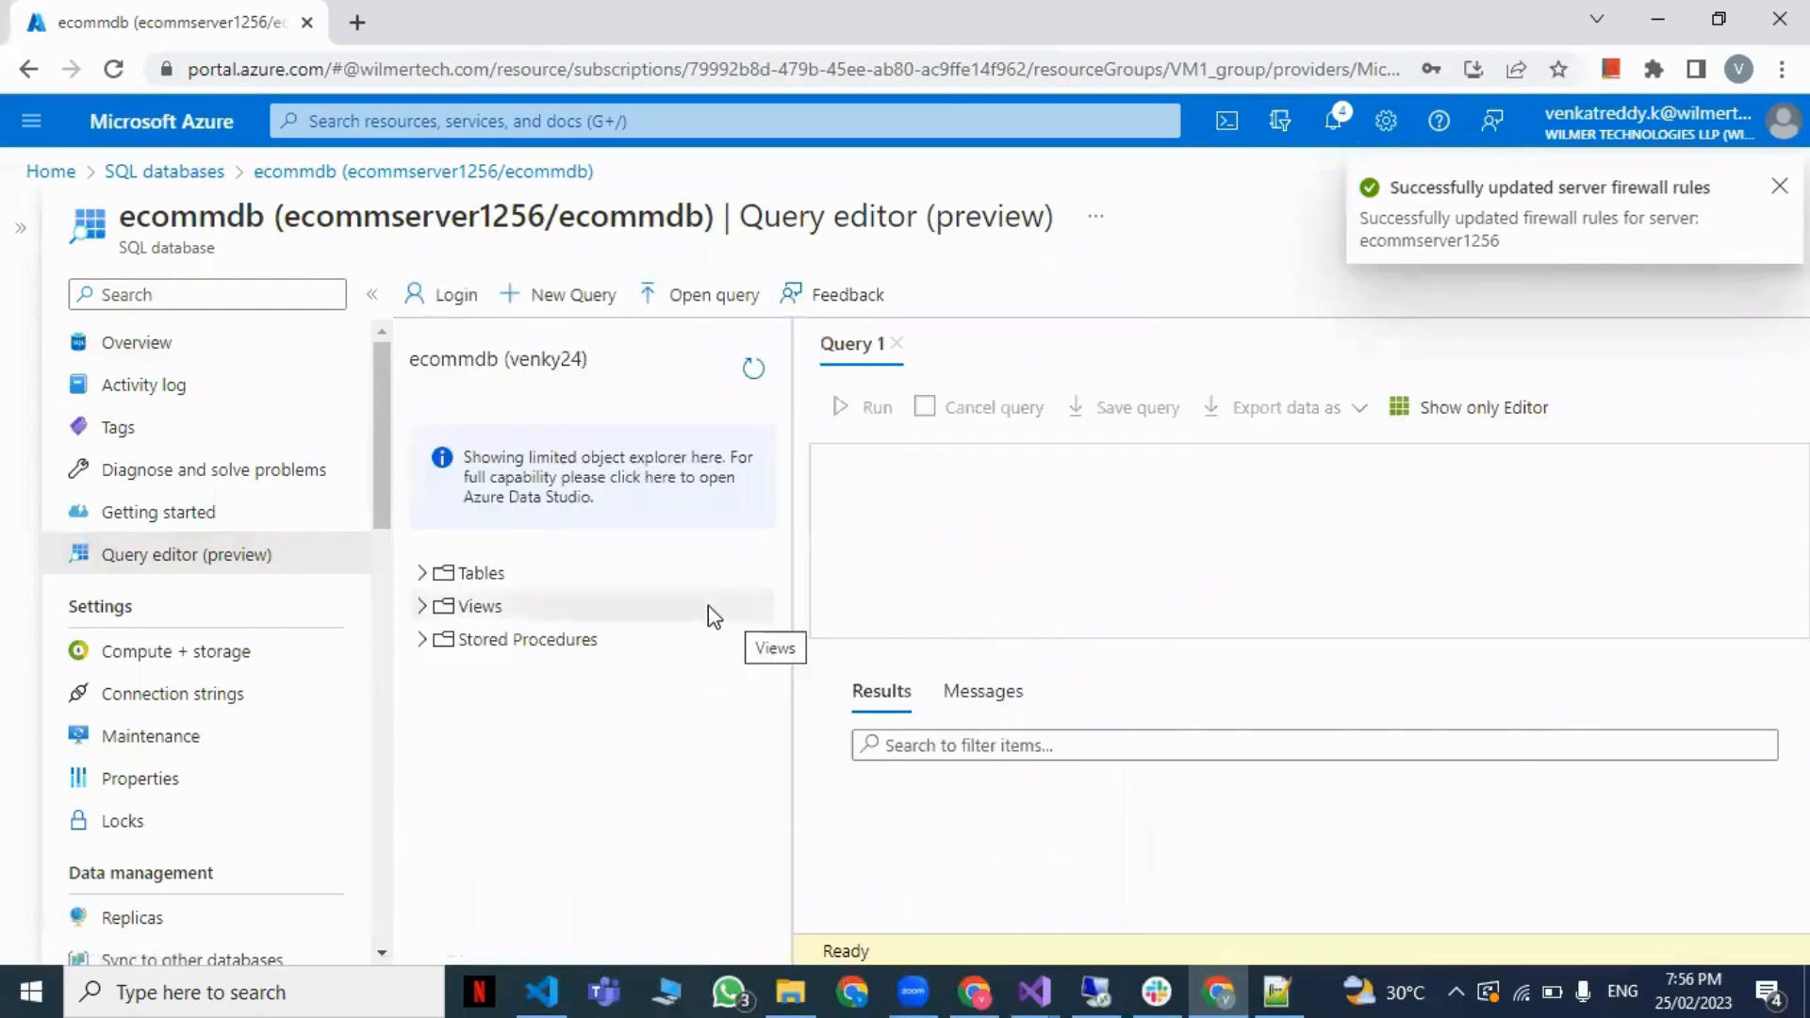
Step: Paste the copied Db.Sql script into Query 1, run it on ecommdb, and expand the Tables folder
left_click(898, 521)
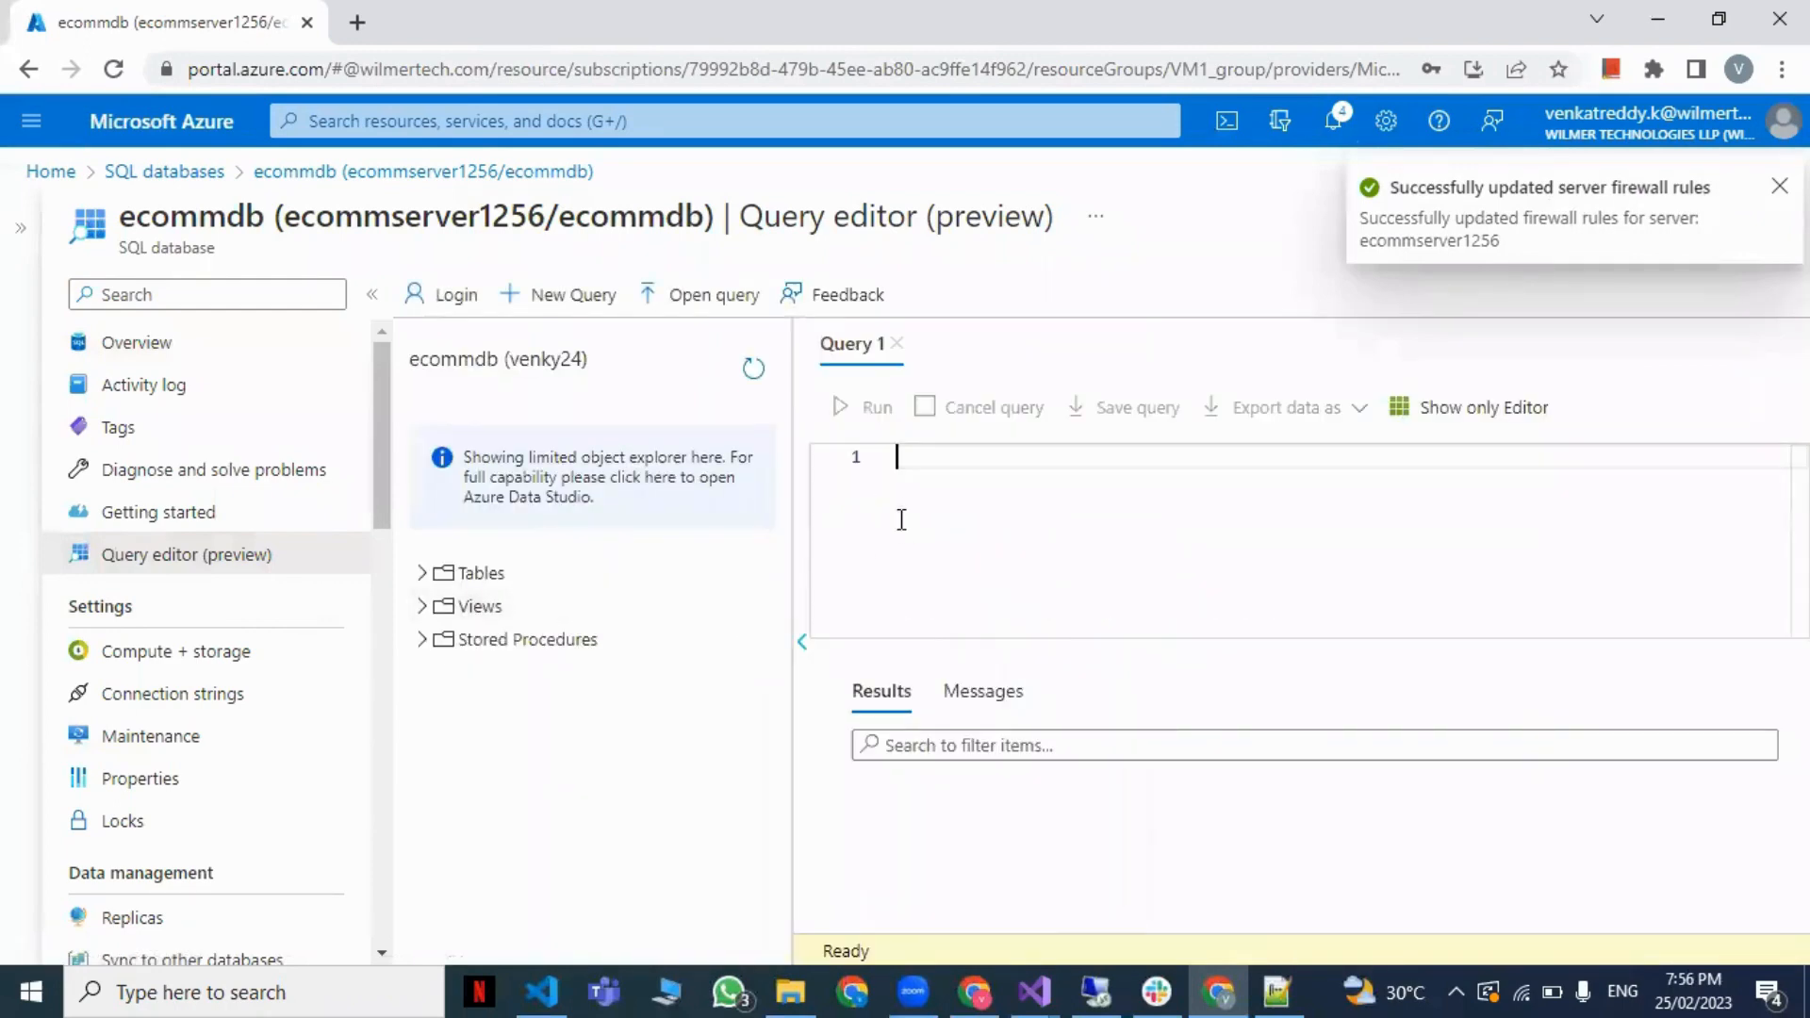
key("ctrl+v")
left_click(863, 408)
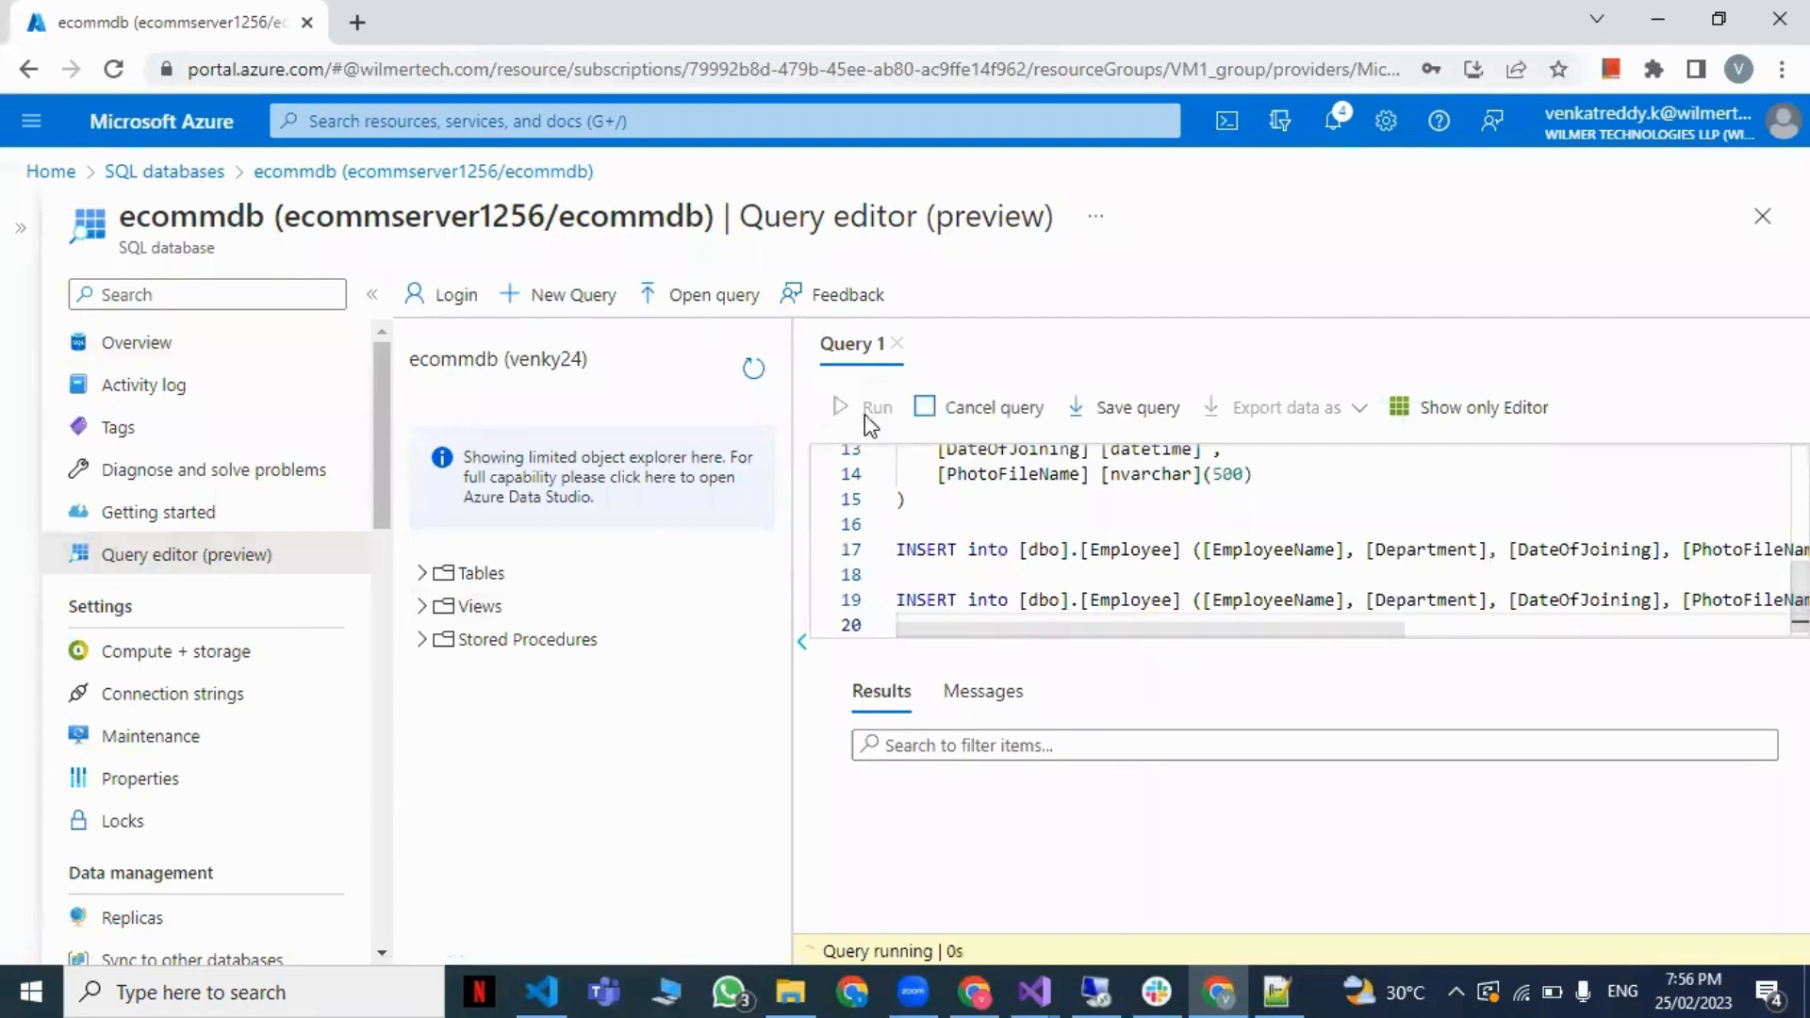
left_click(422, 573)
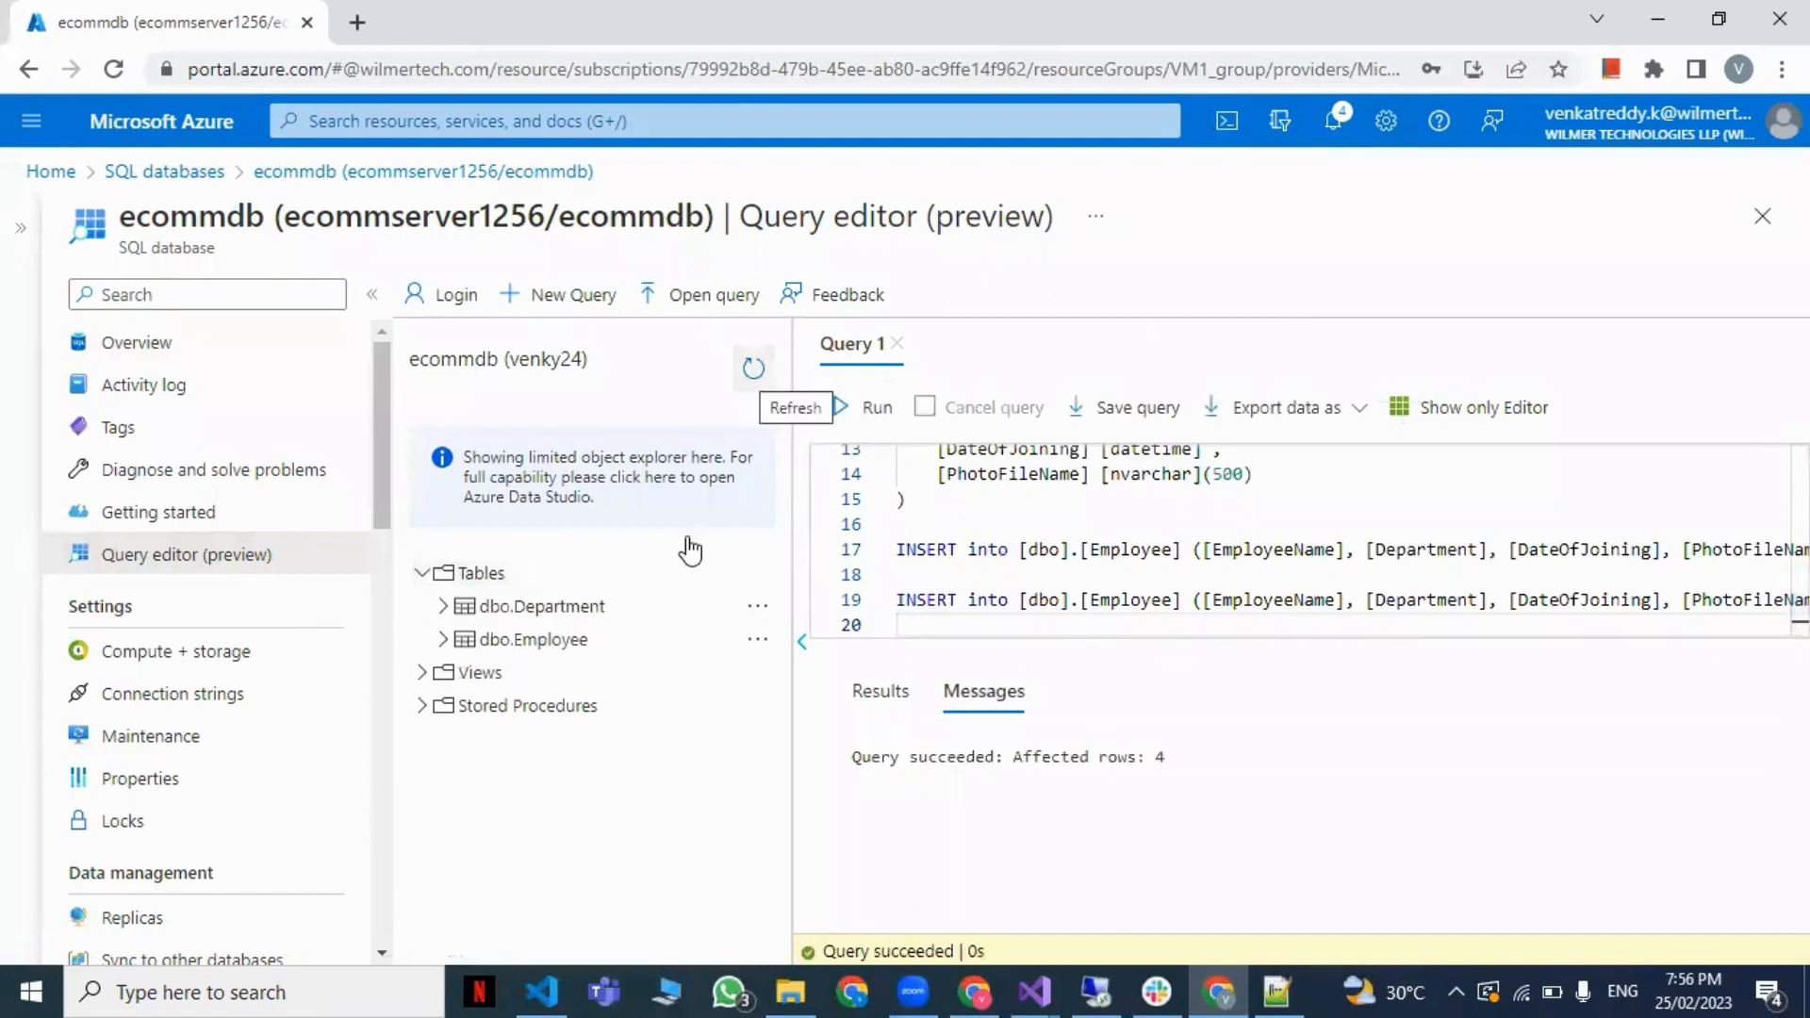
Step: Switch to the VM's Remote Desktop session and close the ASP.NET Core 3.1.32 Shared Framework and .NET Core 3.1.32 Windows Server Hosting setup windows
left_click(1671, 13)
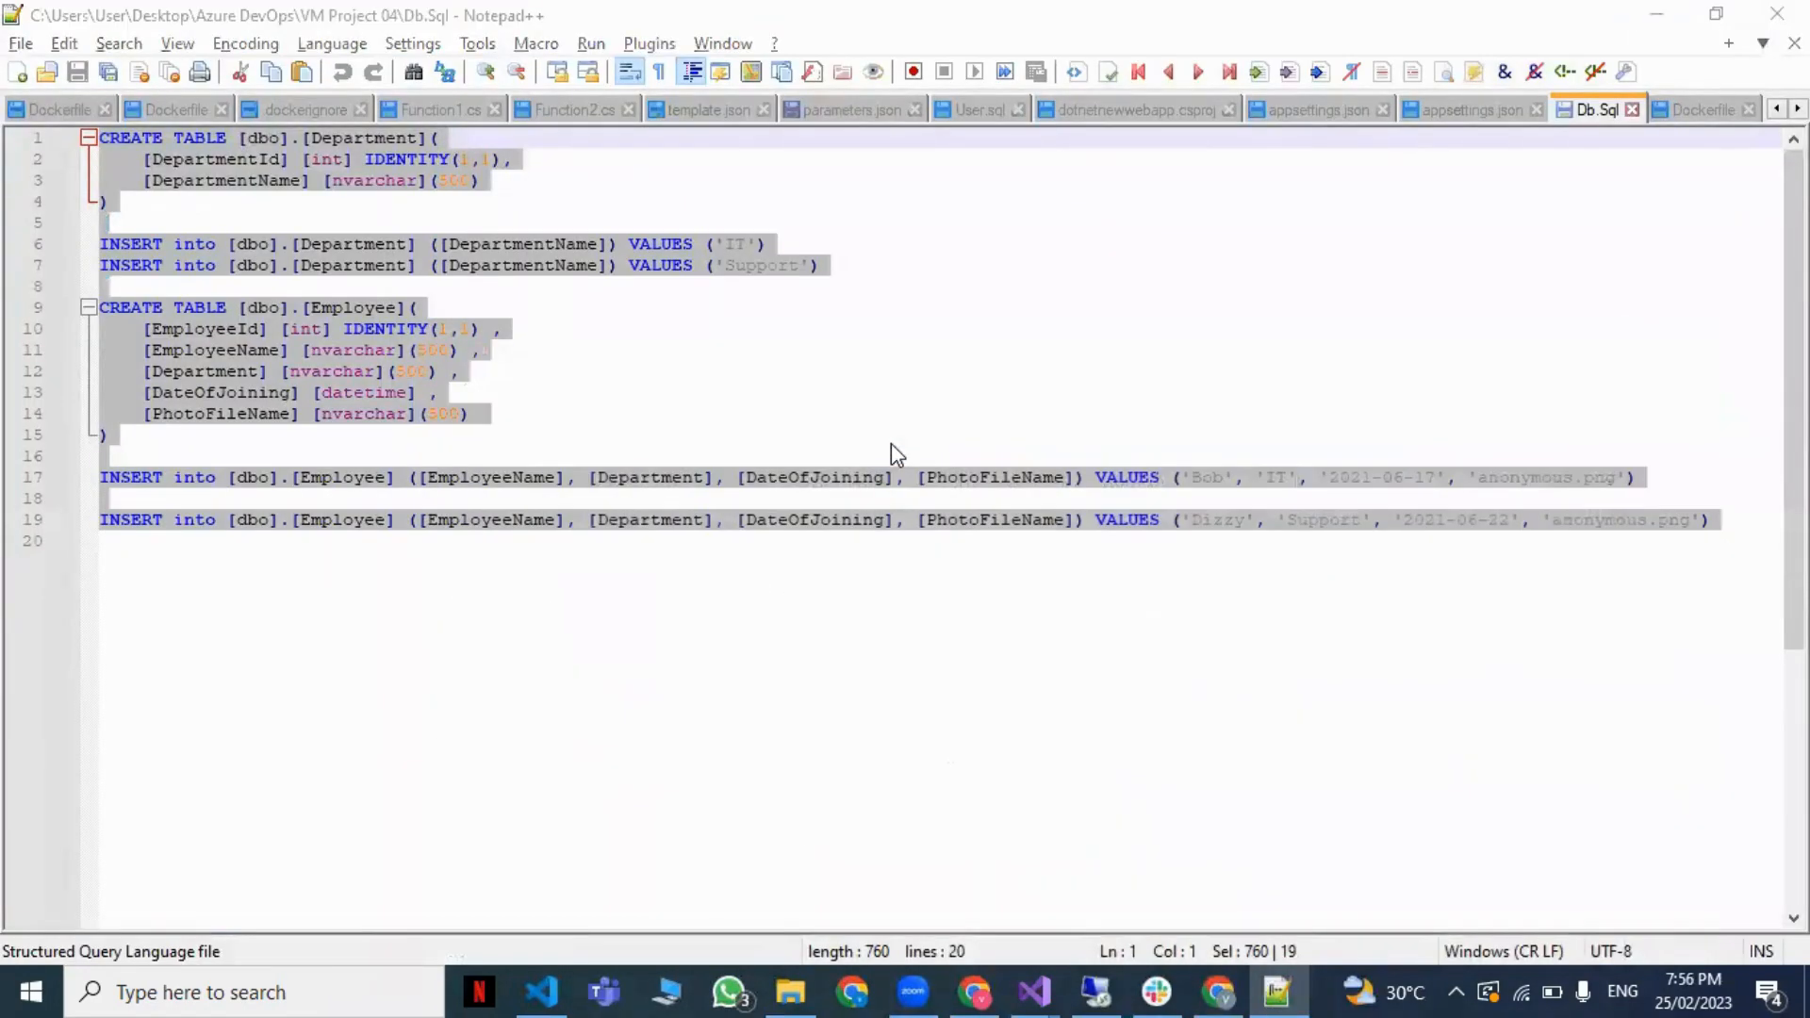
left_click(1218, 991)
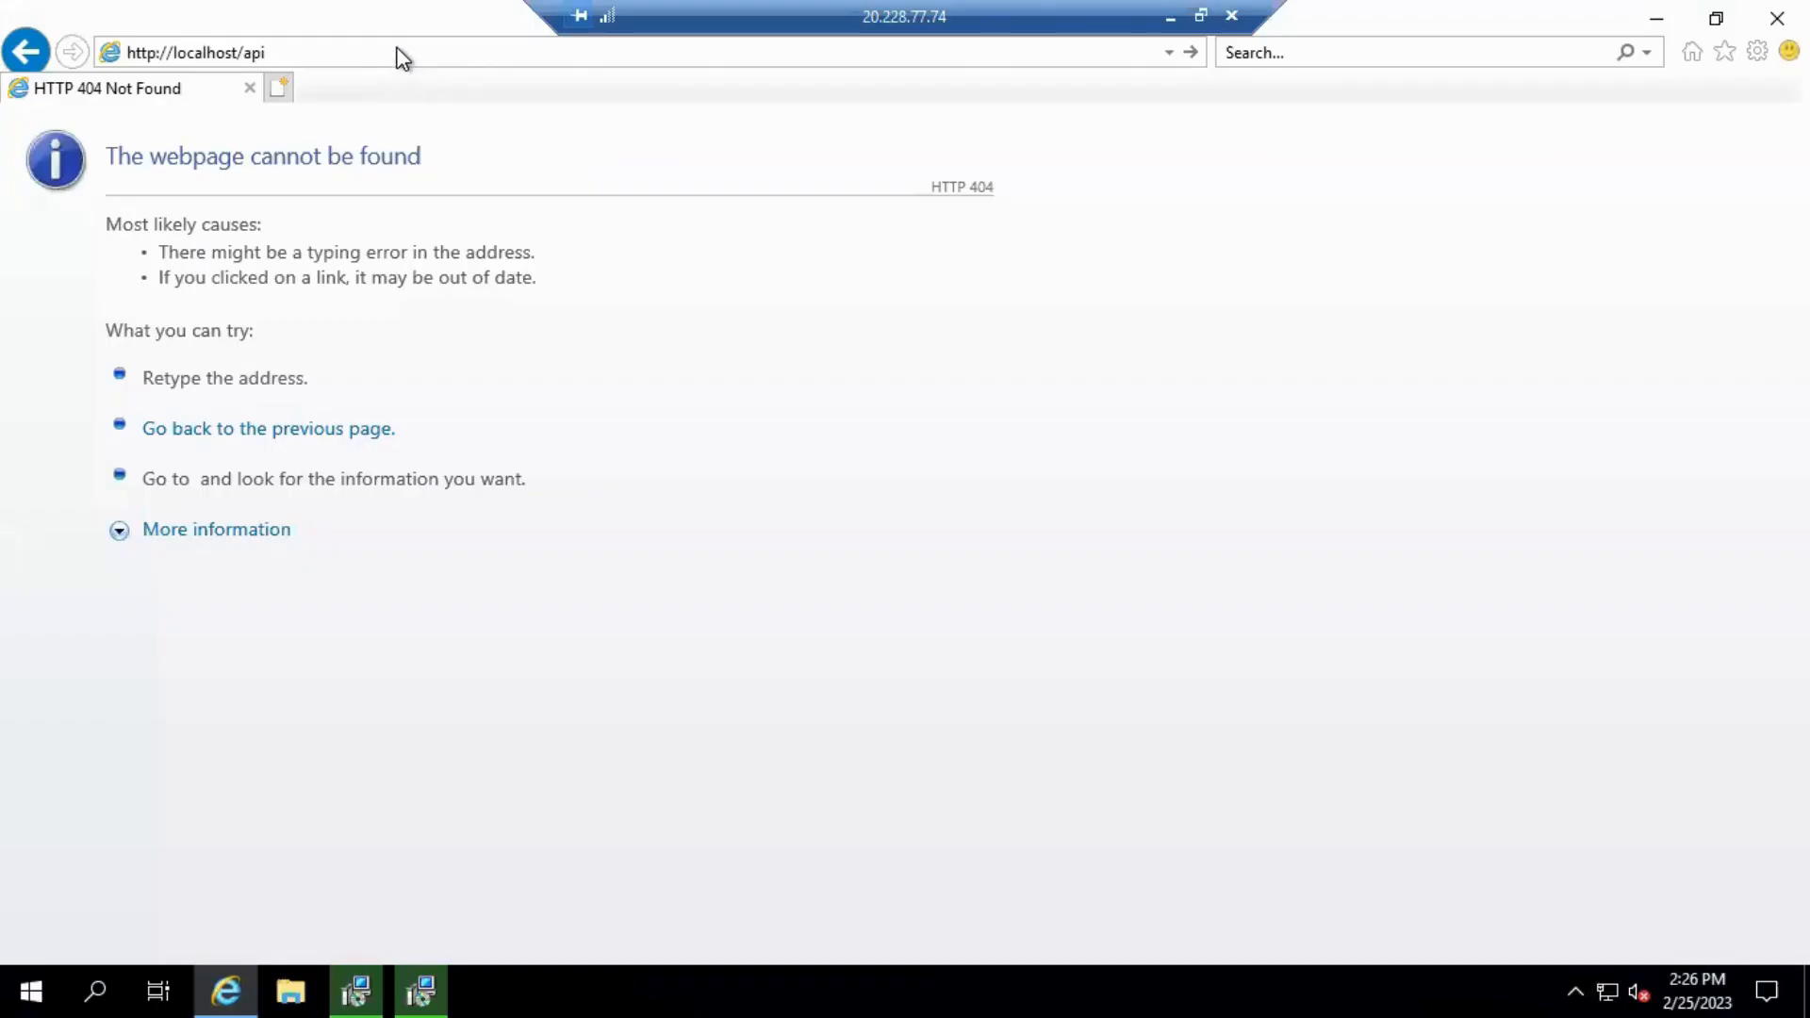
left_click(419, 51)
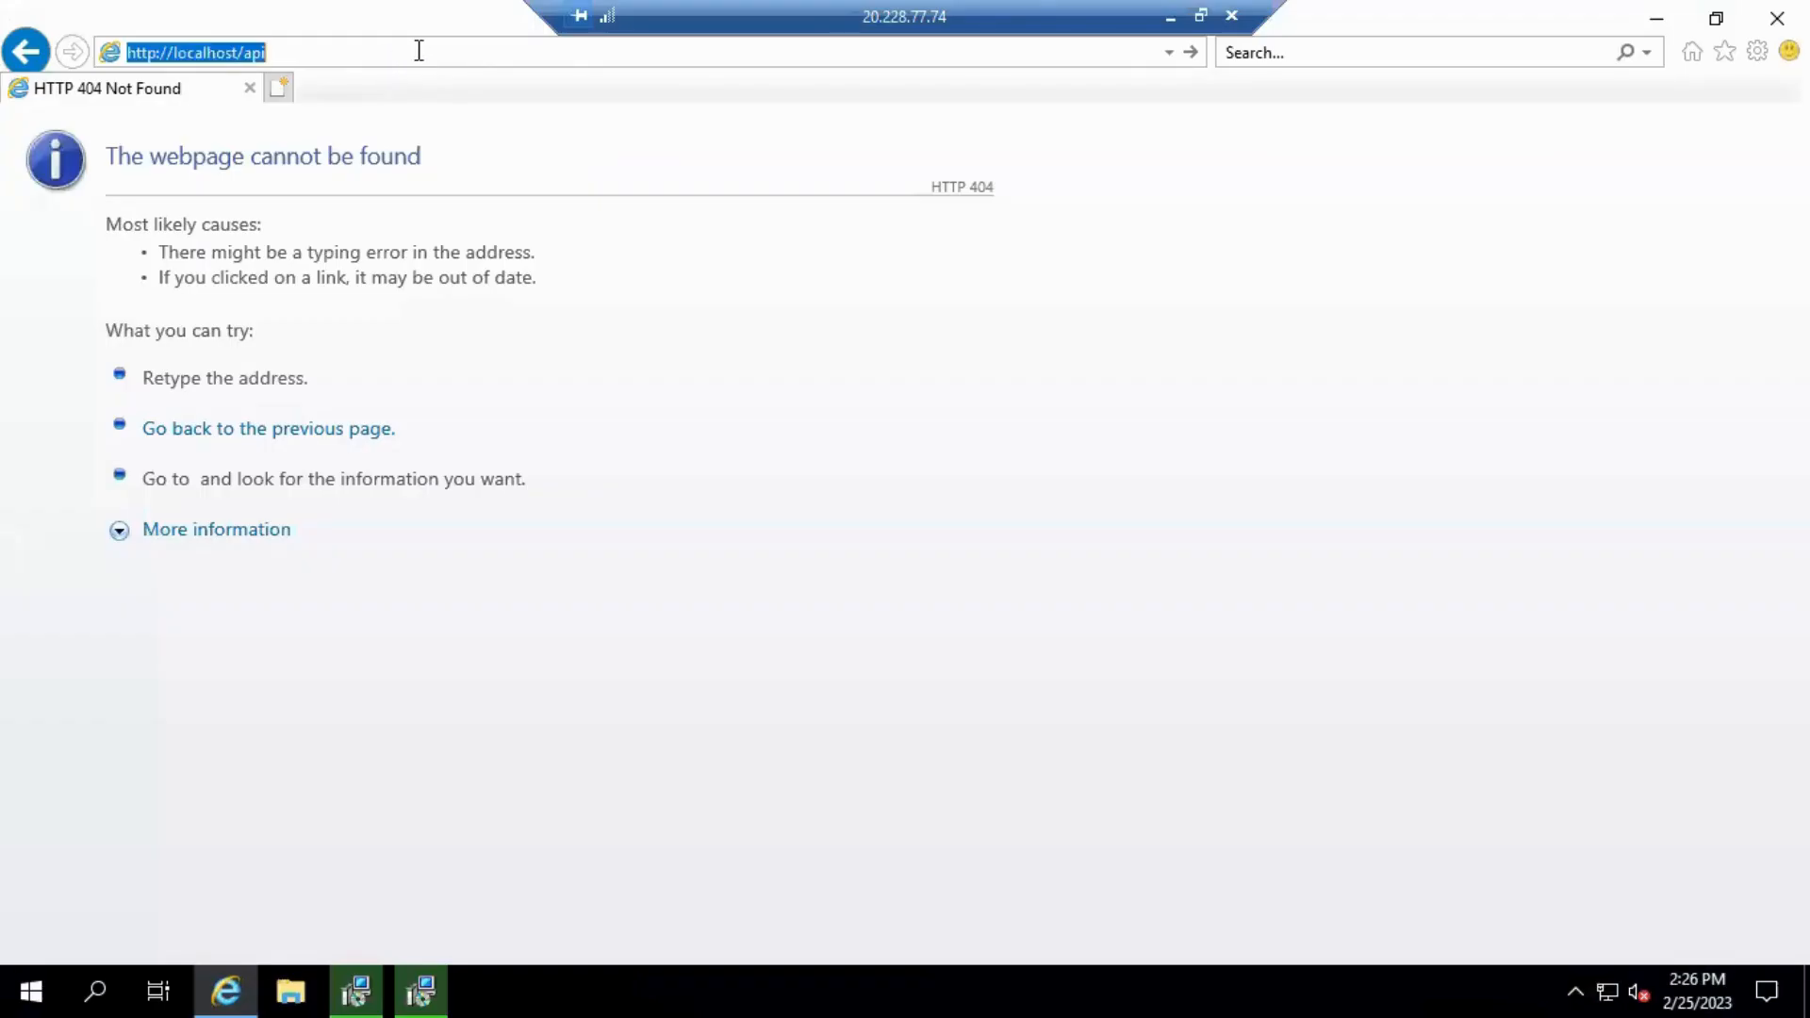
left_click(418, 51)
type("/")
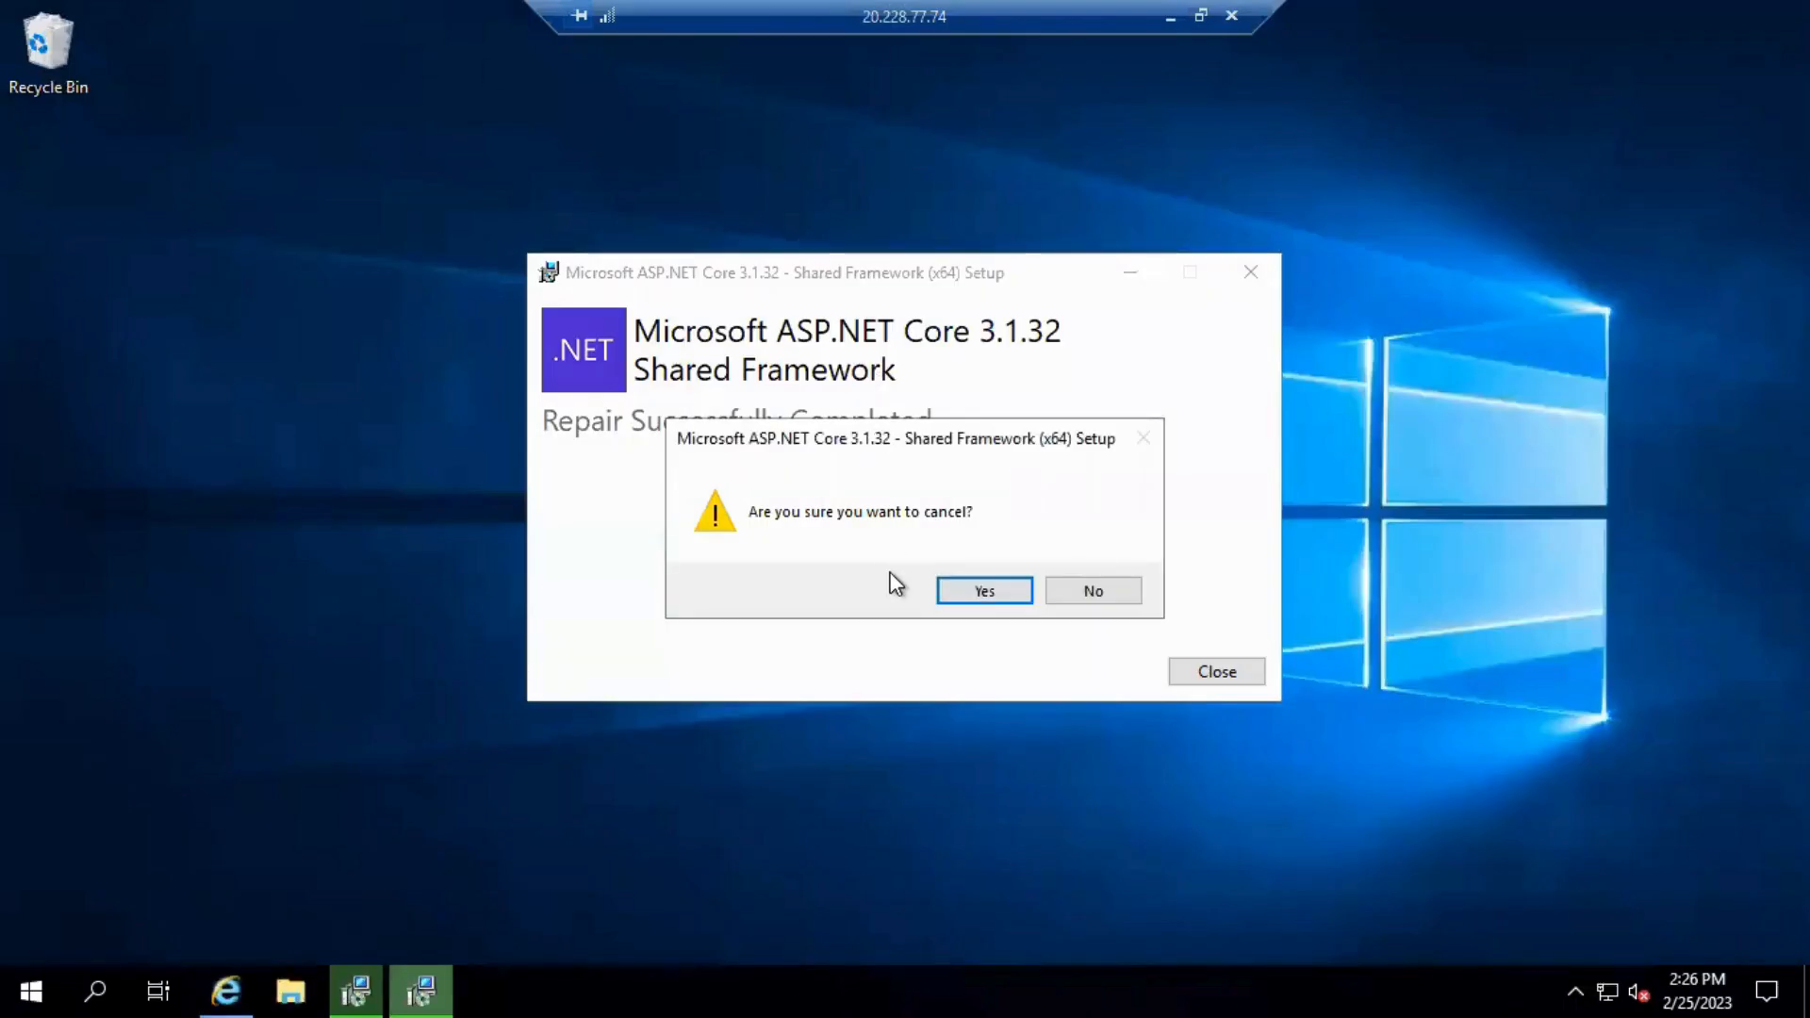
left_click(1001, 590)
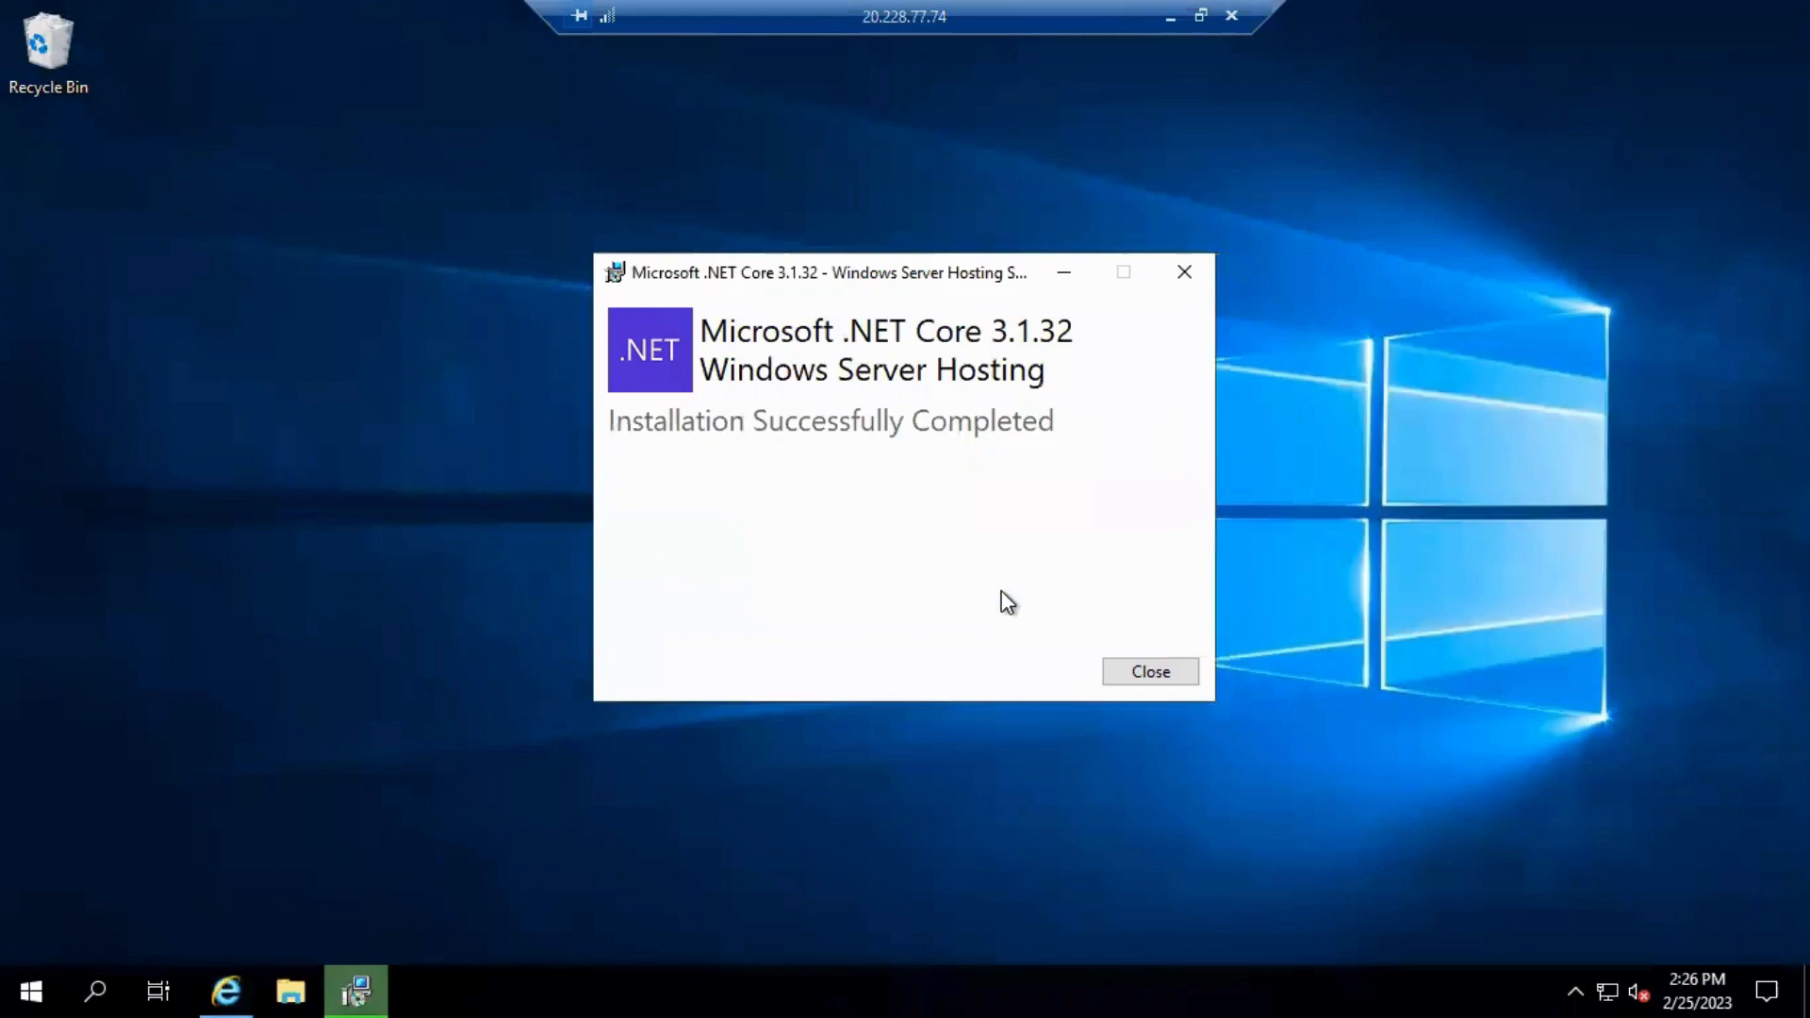
left_click(1184, 268)
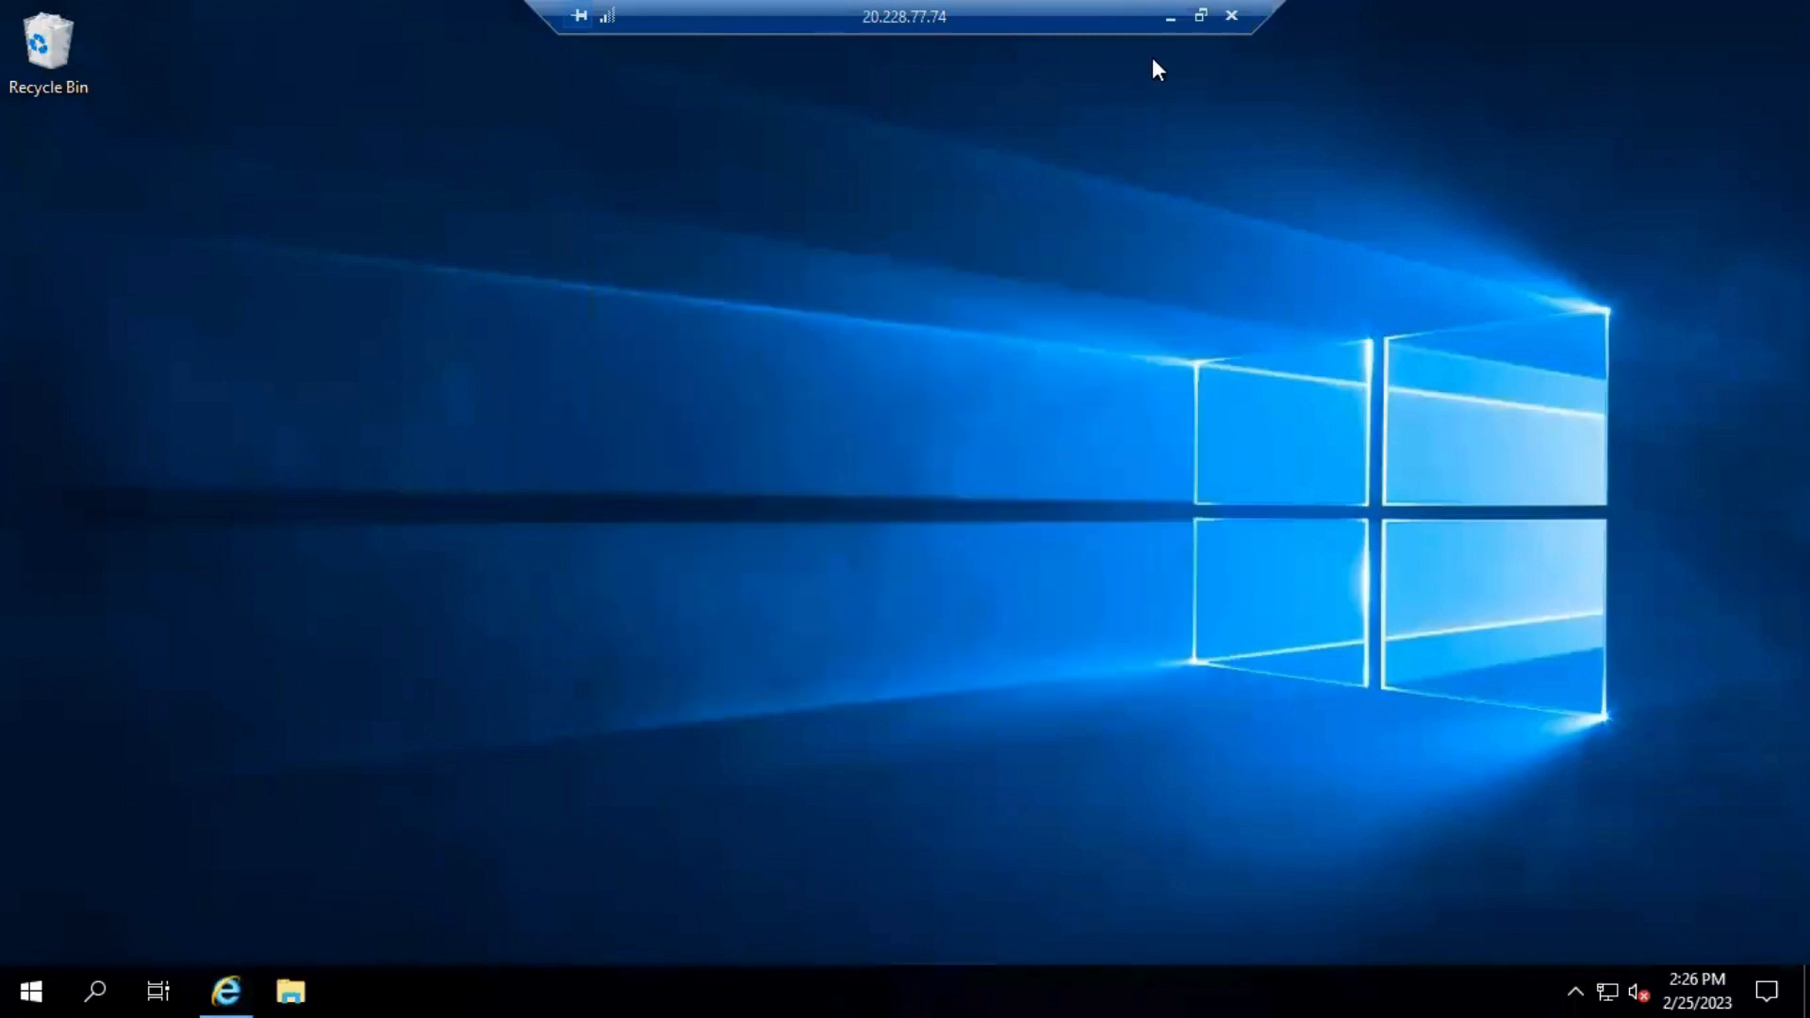
Step: Return to the Azure portal in Chrome, open the Virtual machines list discarding the unsaved query edits, and copy VM1's public IP address
left_click(1178, 17)
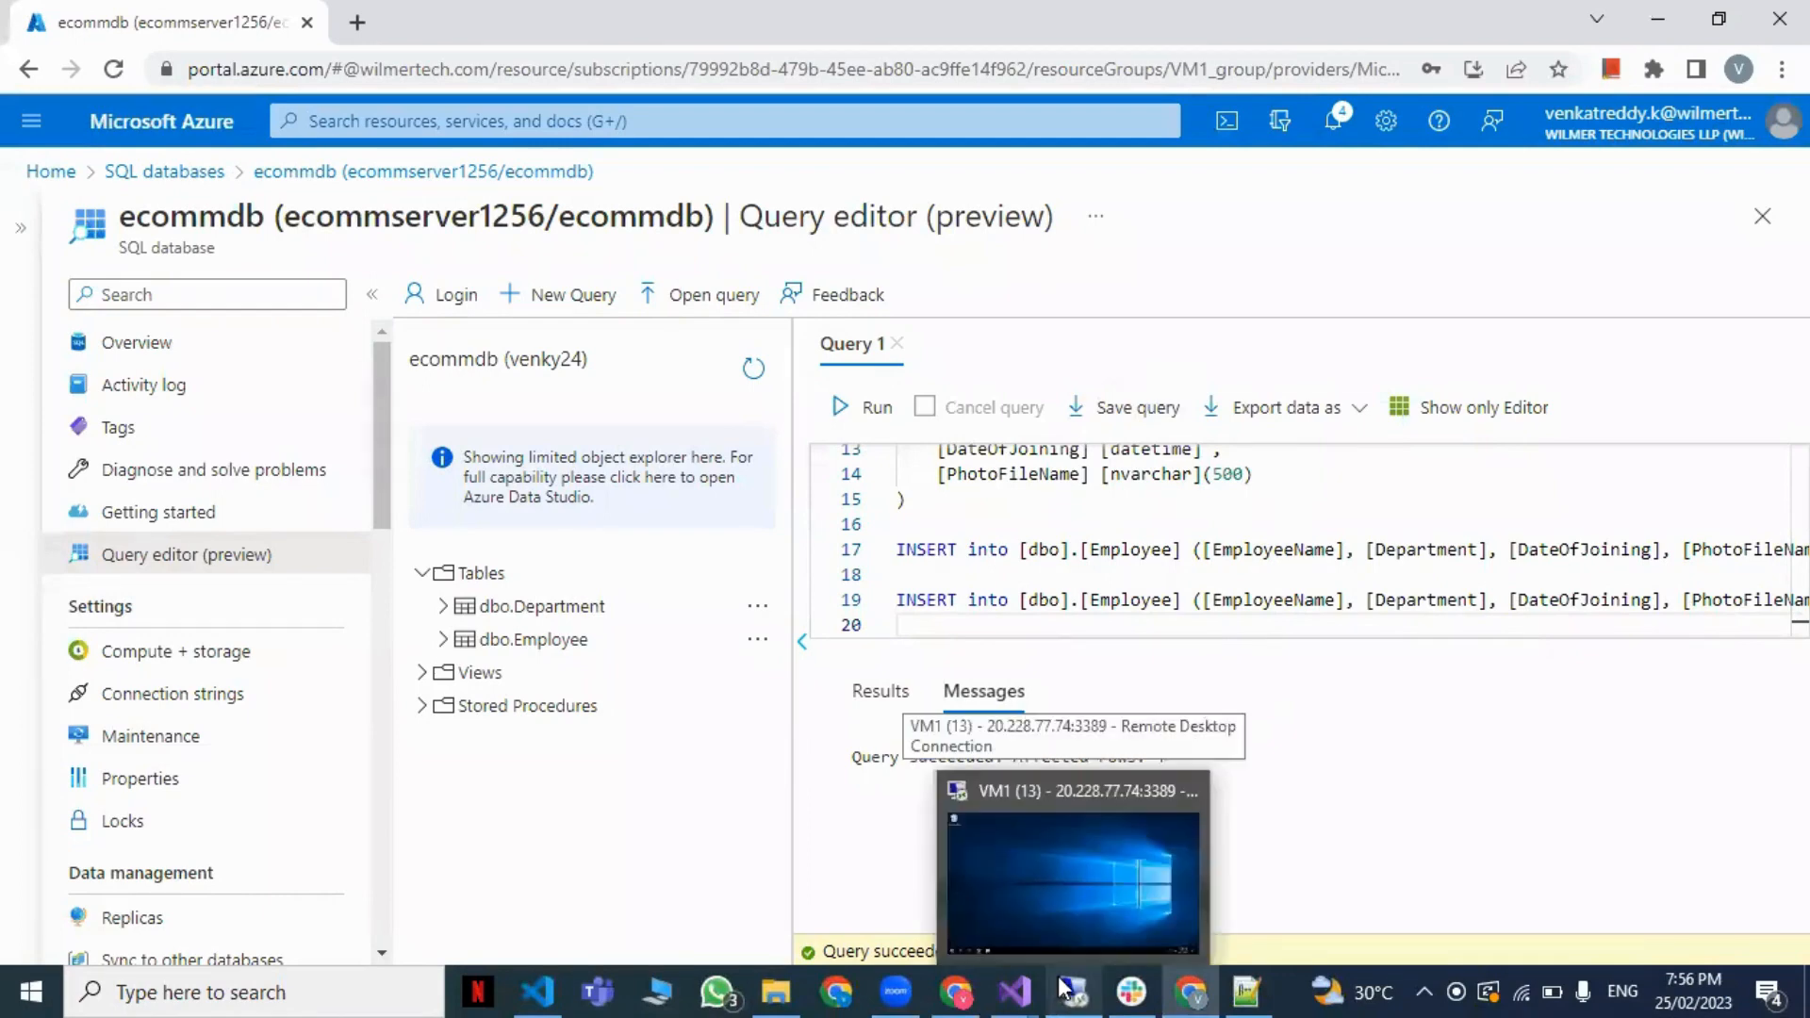
mouse_move(1219, 990)
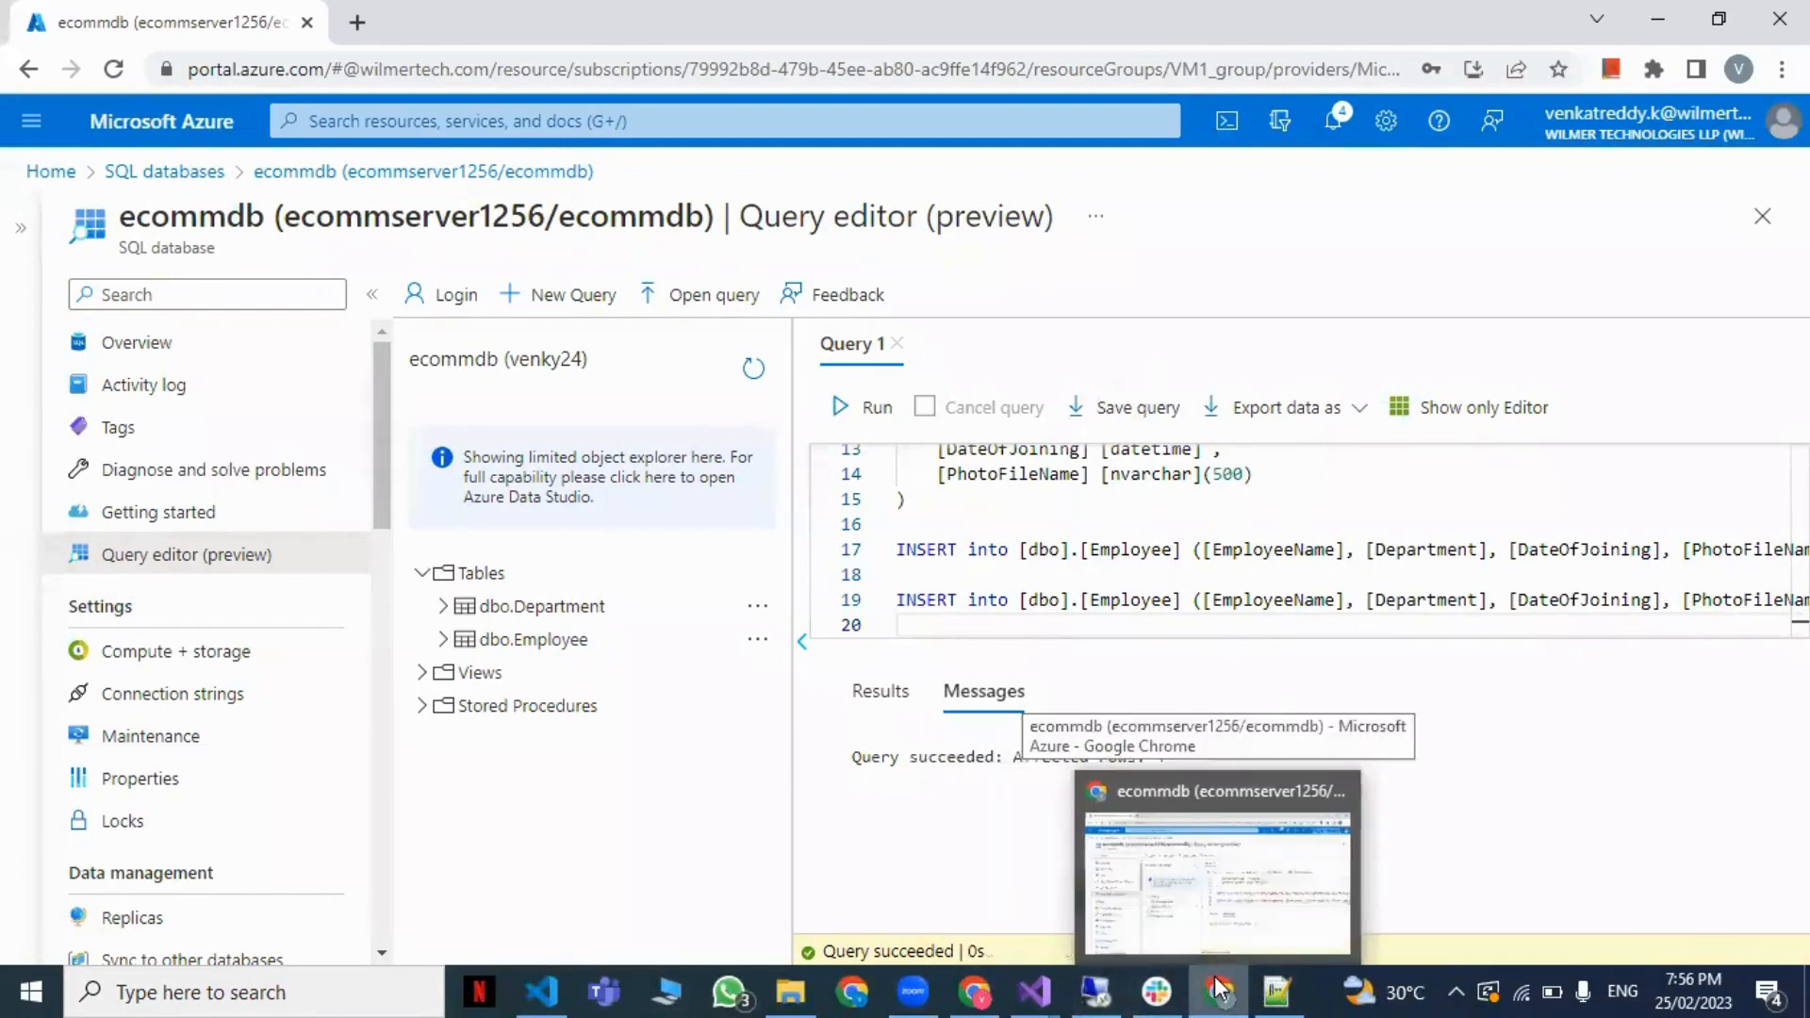
left_click(42, 175)
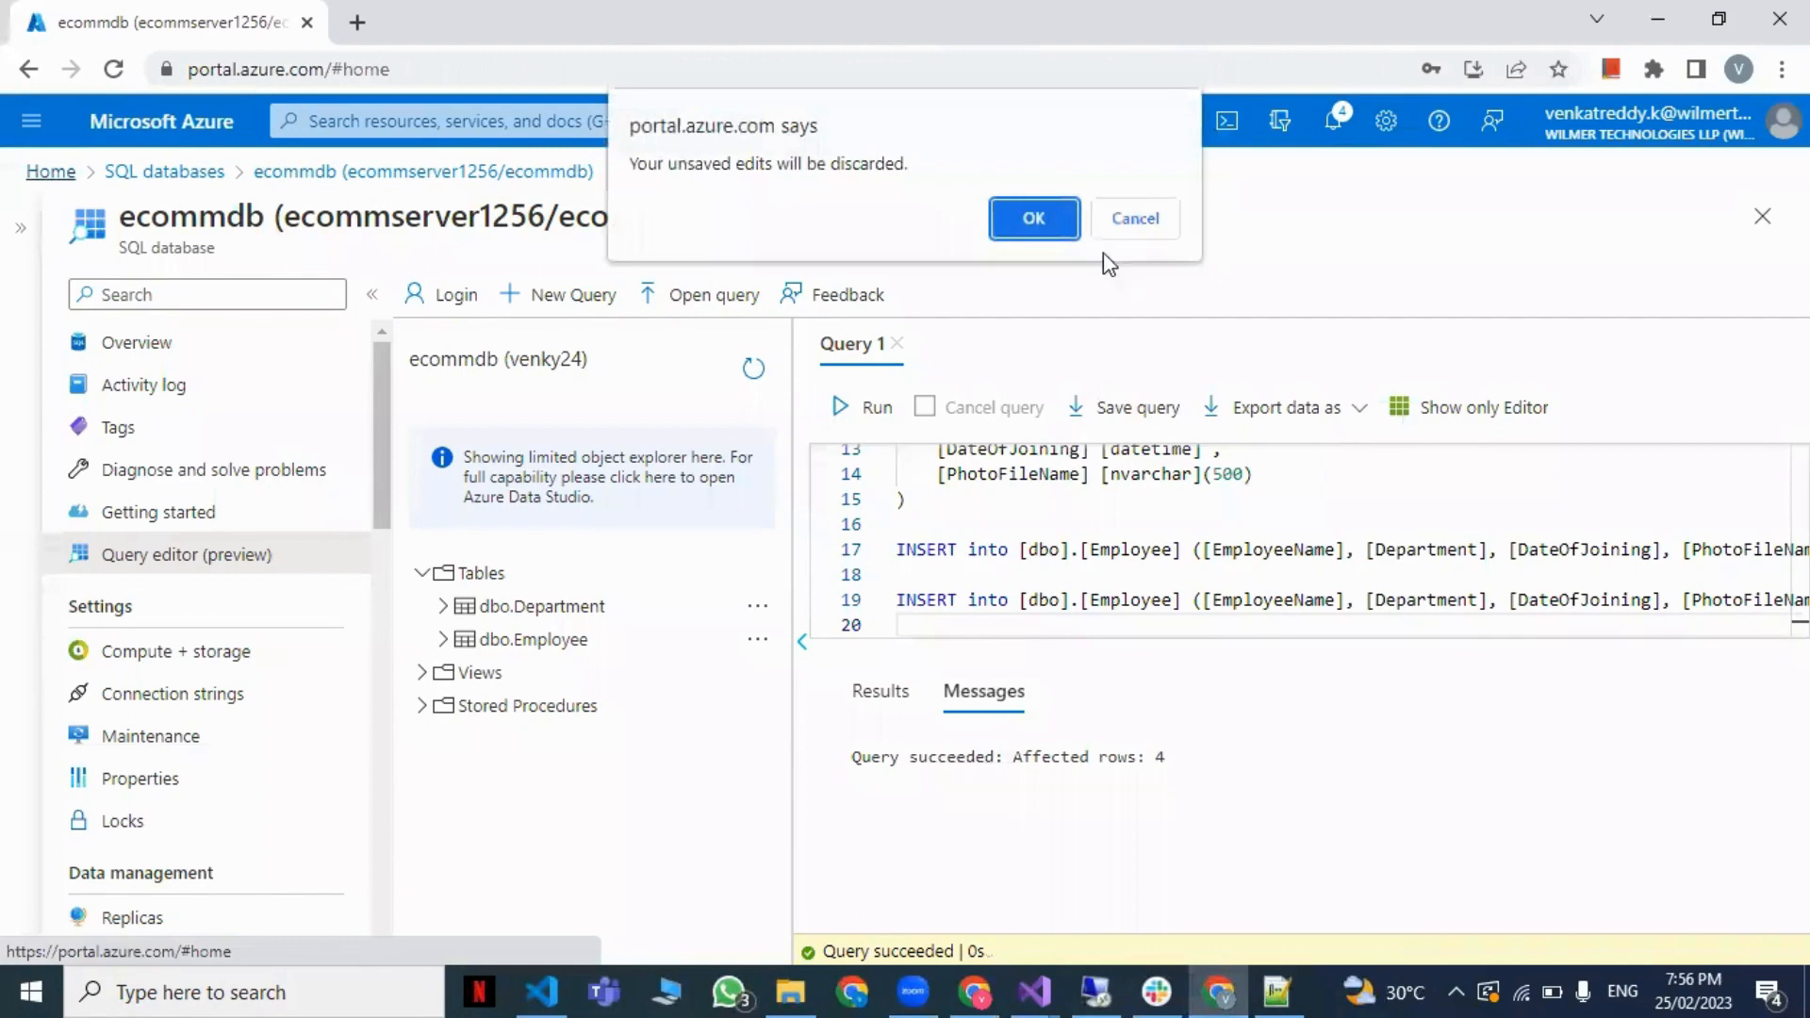
left_click(1063, 235)
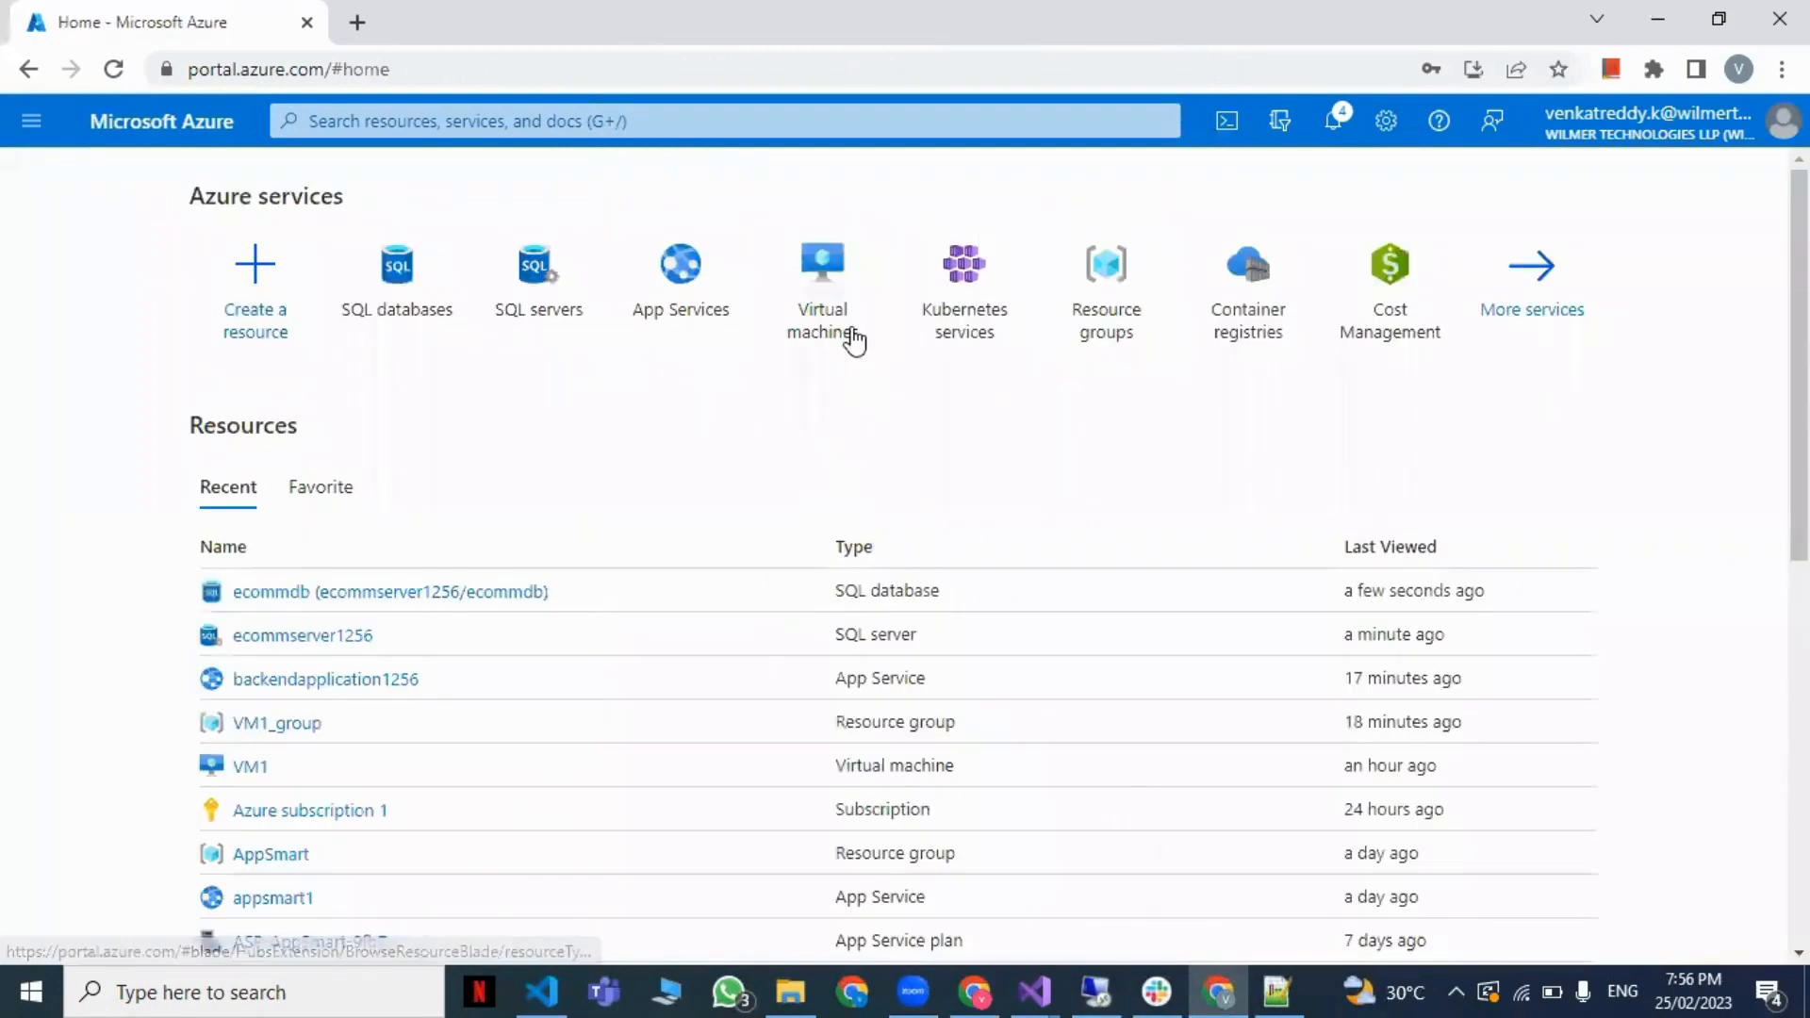
left_click(852, 334)
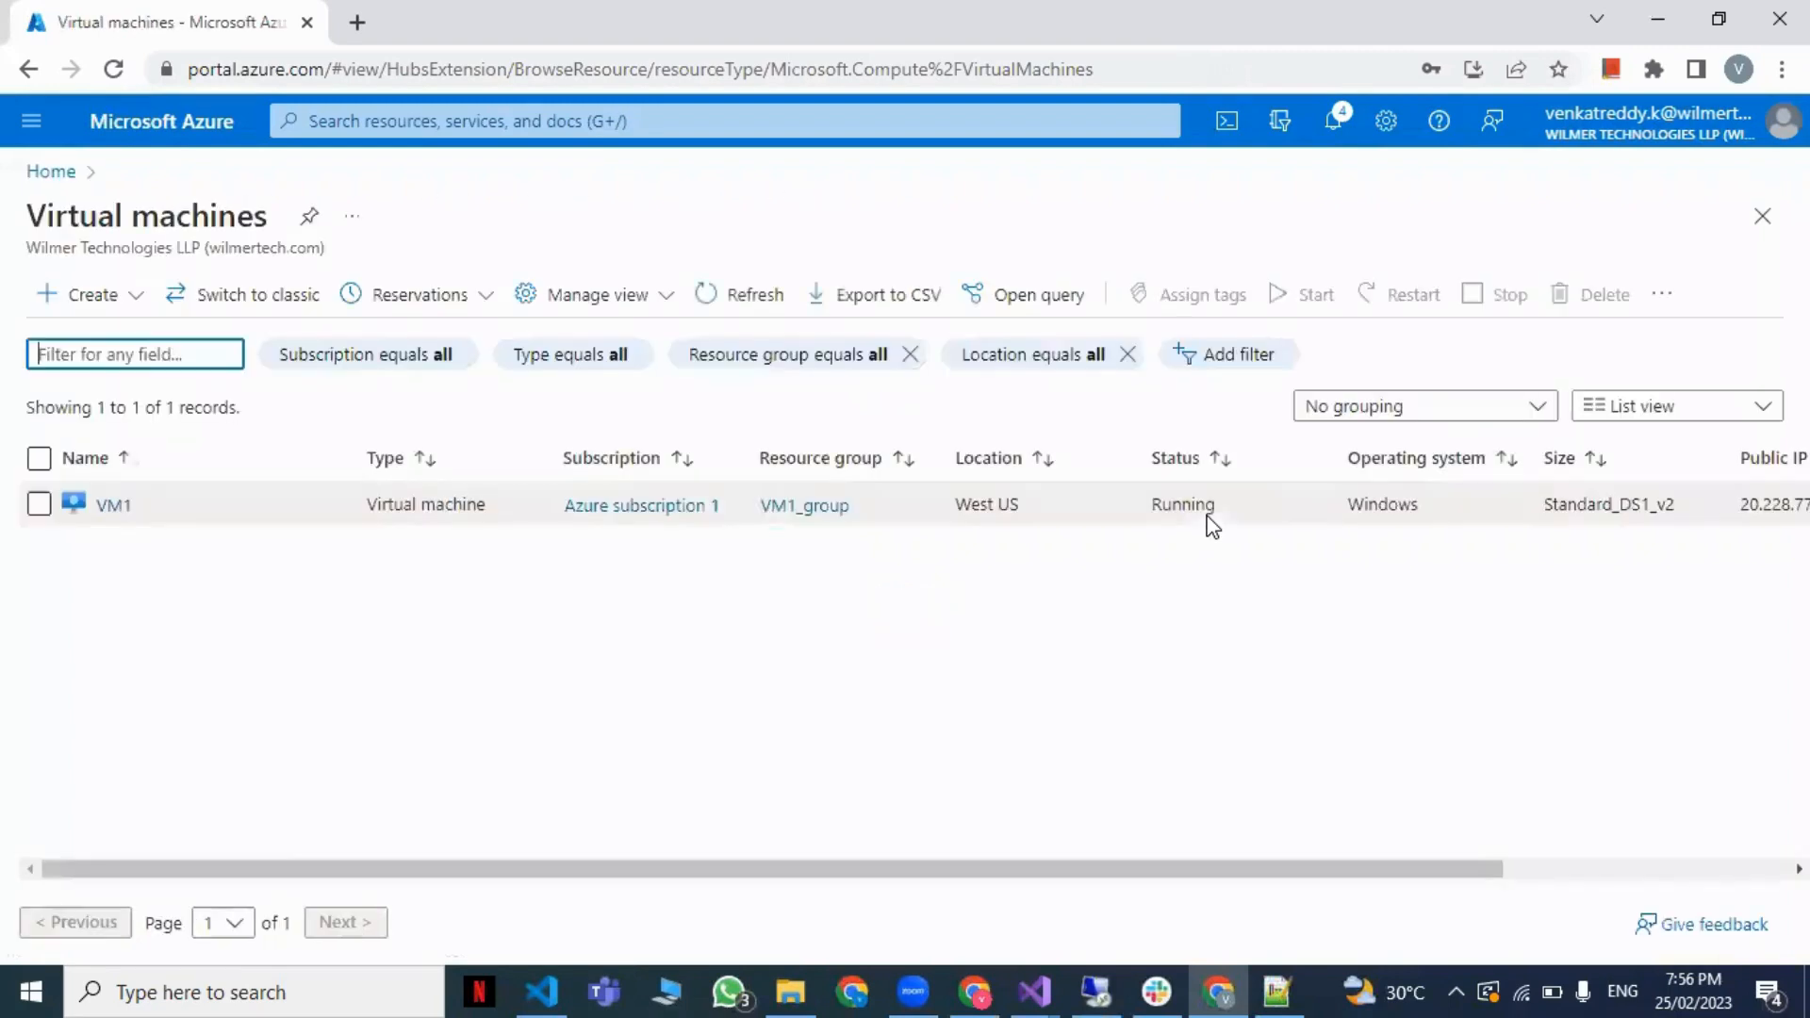
scroll(1589, 808, "right", 3)
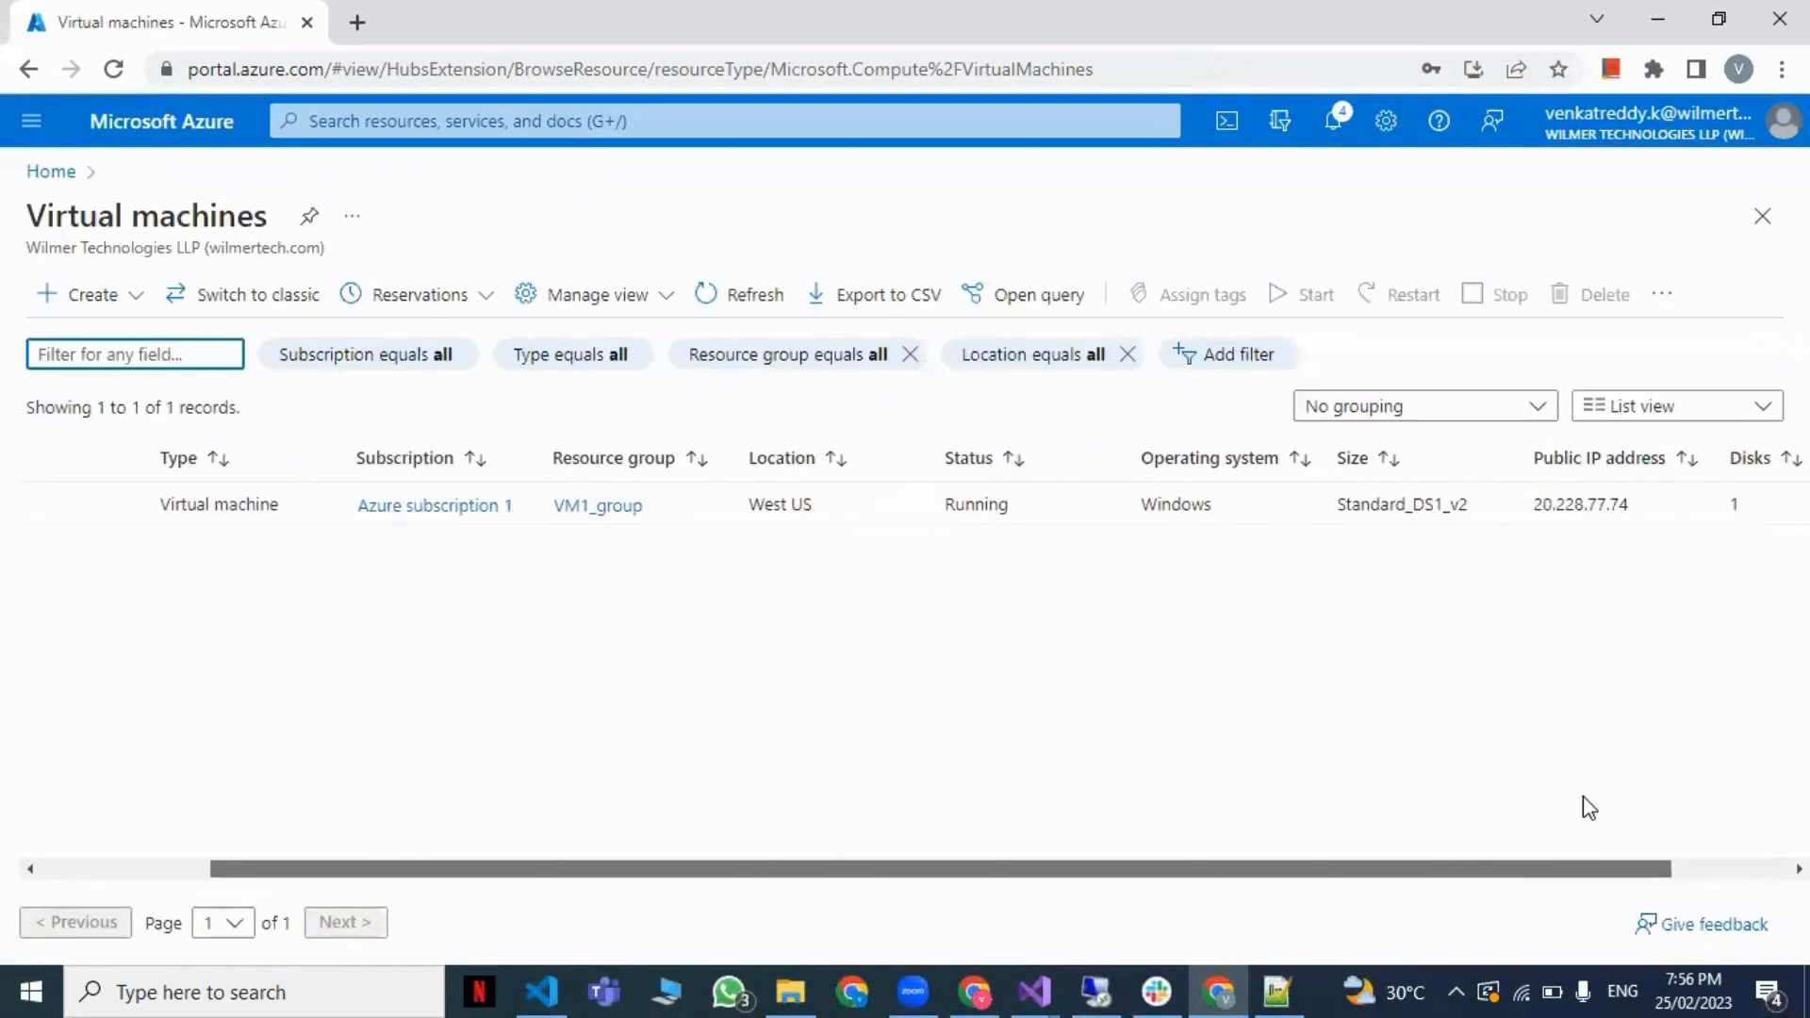
left_click(1618, 498)
left_click_drag(1618, 500, 1524, 504)
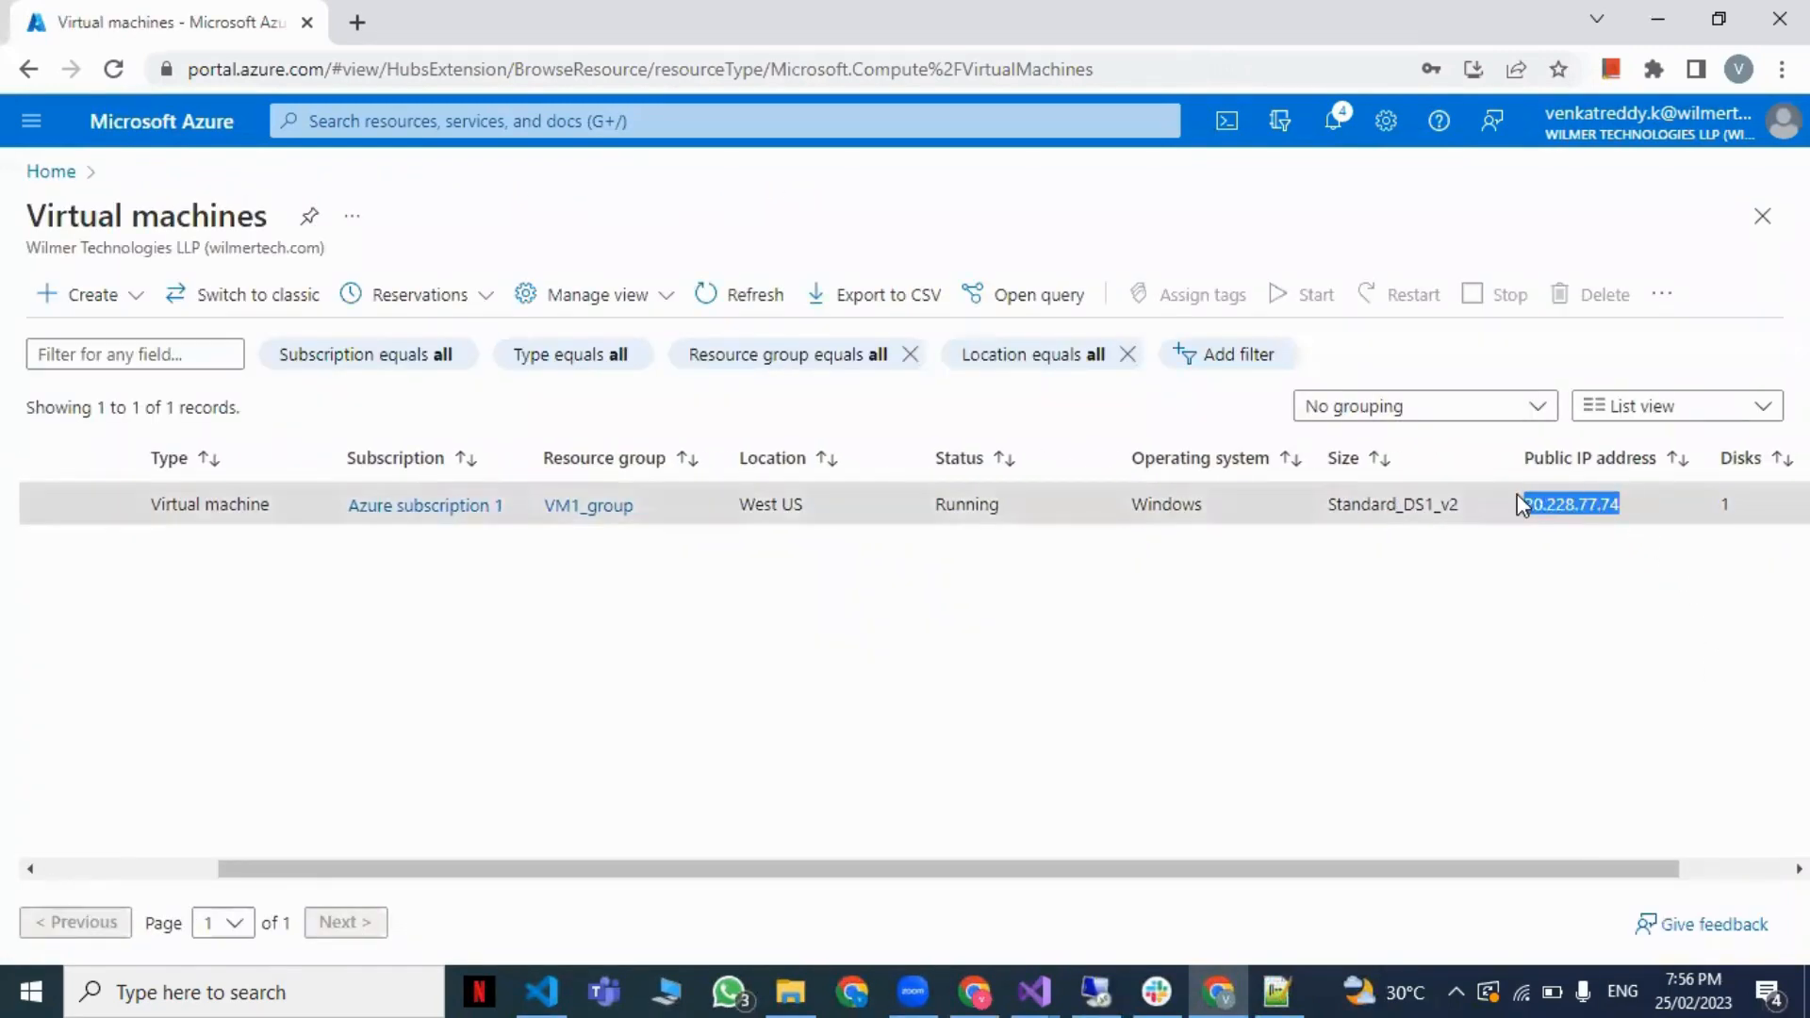
key("ctrl+c")
Step: Load 20.228.77.74/api/employee in a new browser tab to test the deployed API
left_click(356, 21)
key("ctrl+v")
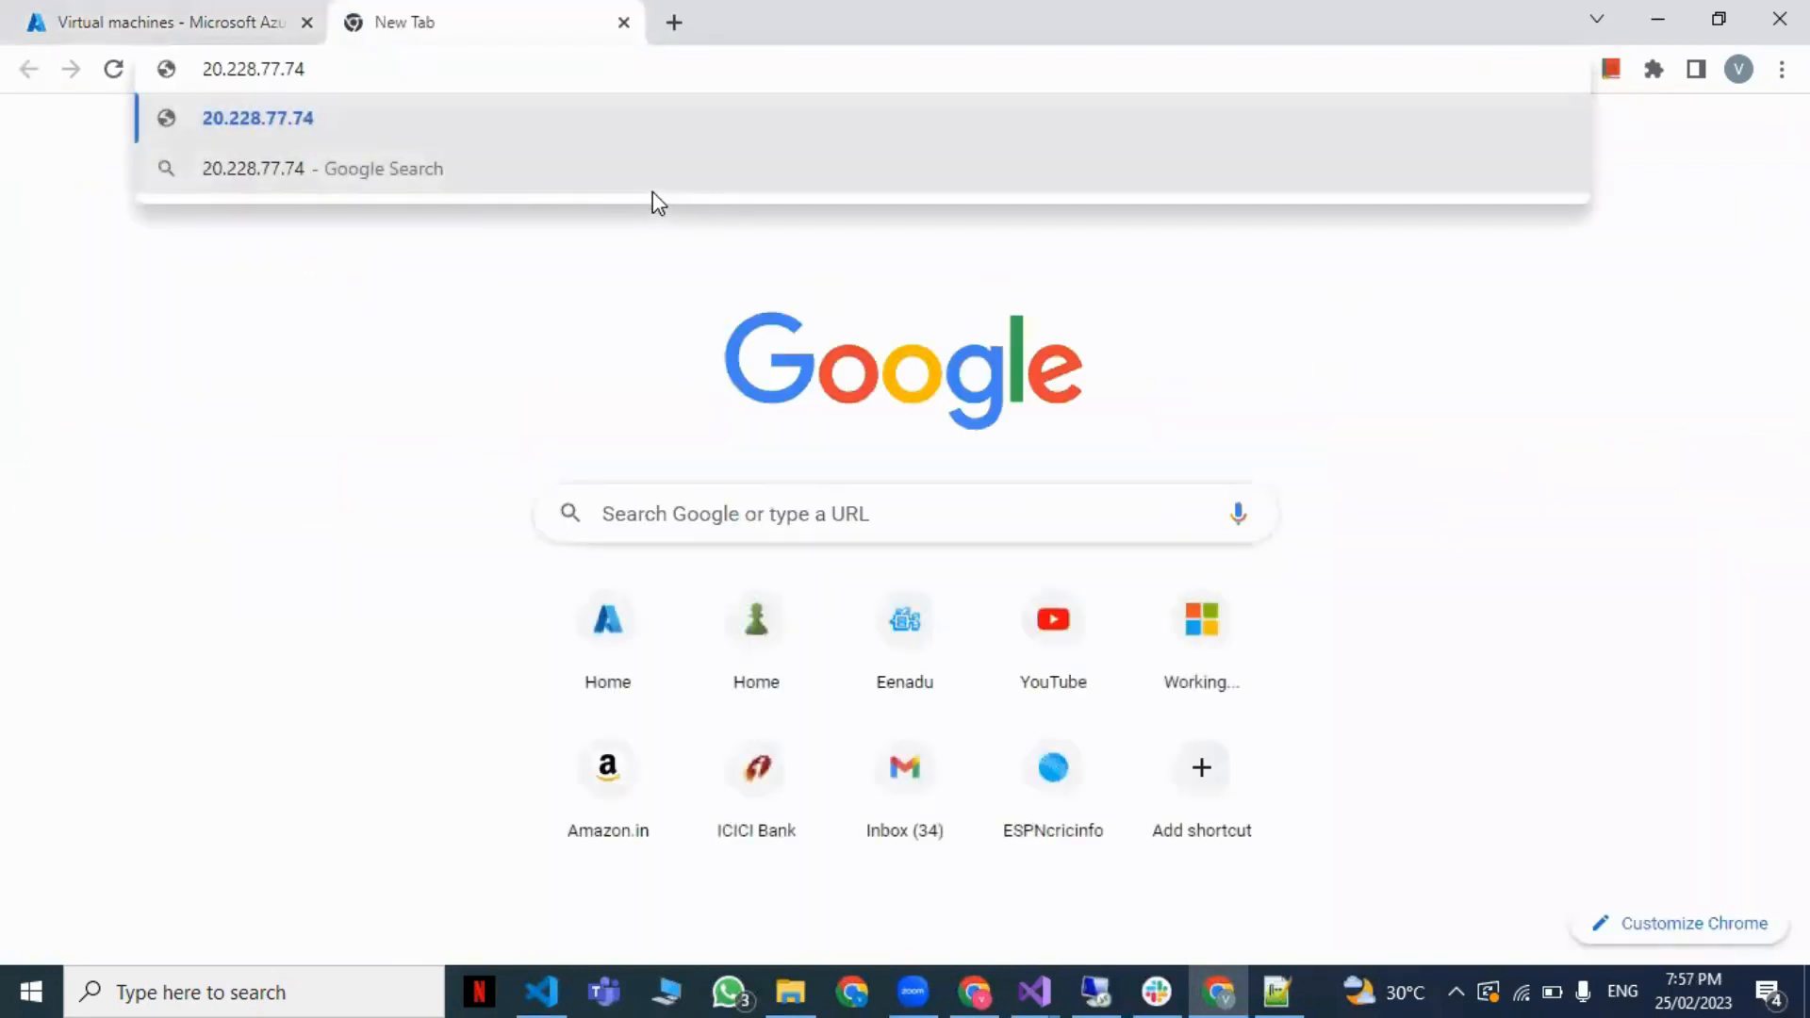
type("/api/e")
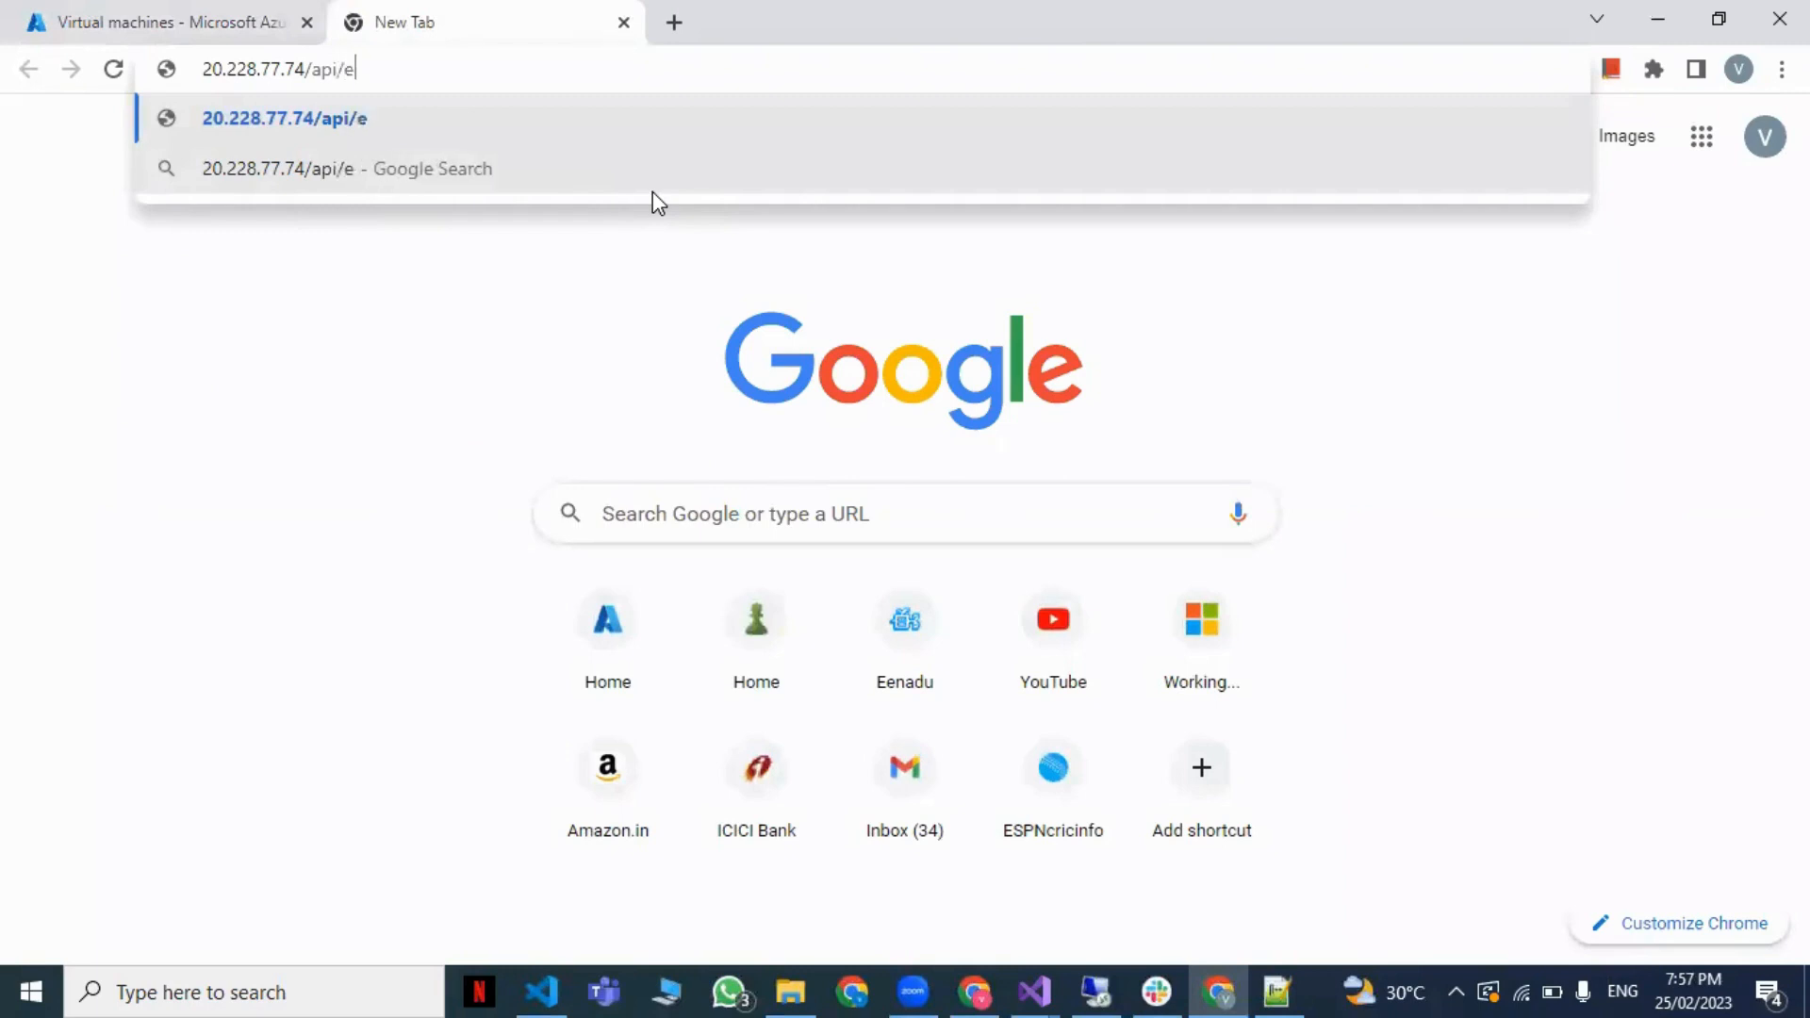
type("mployee")
key("Return")
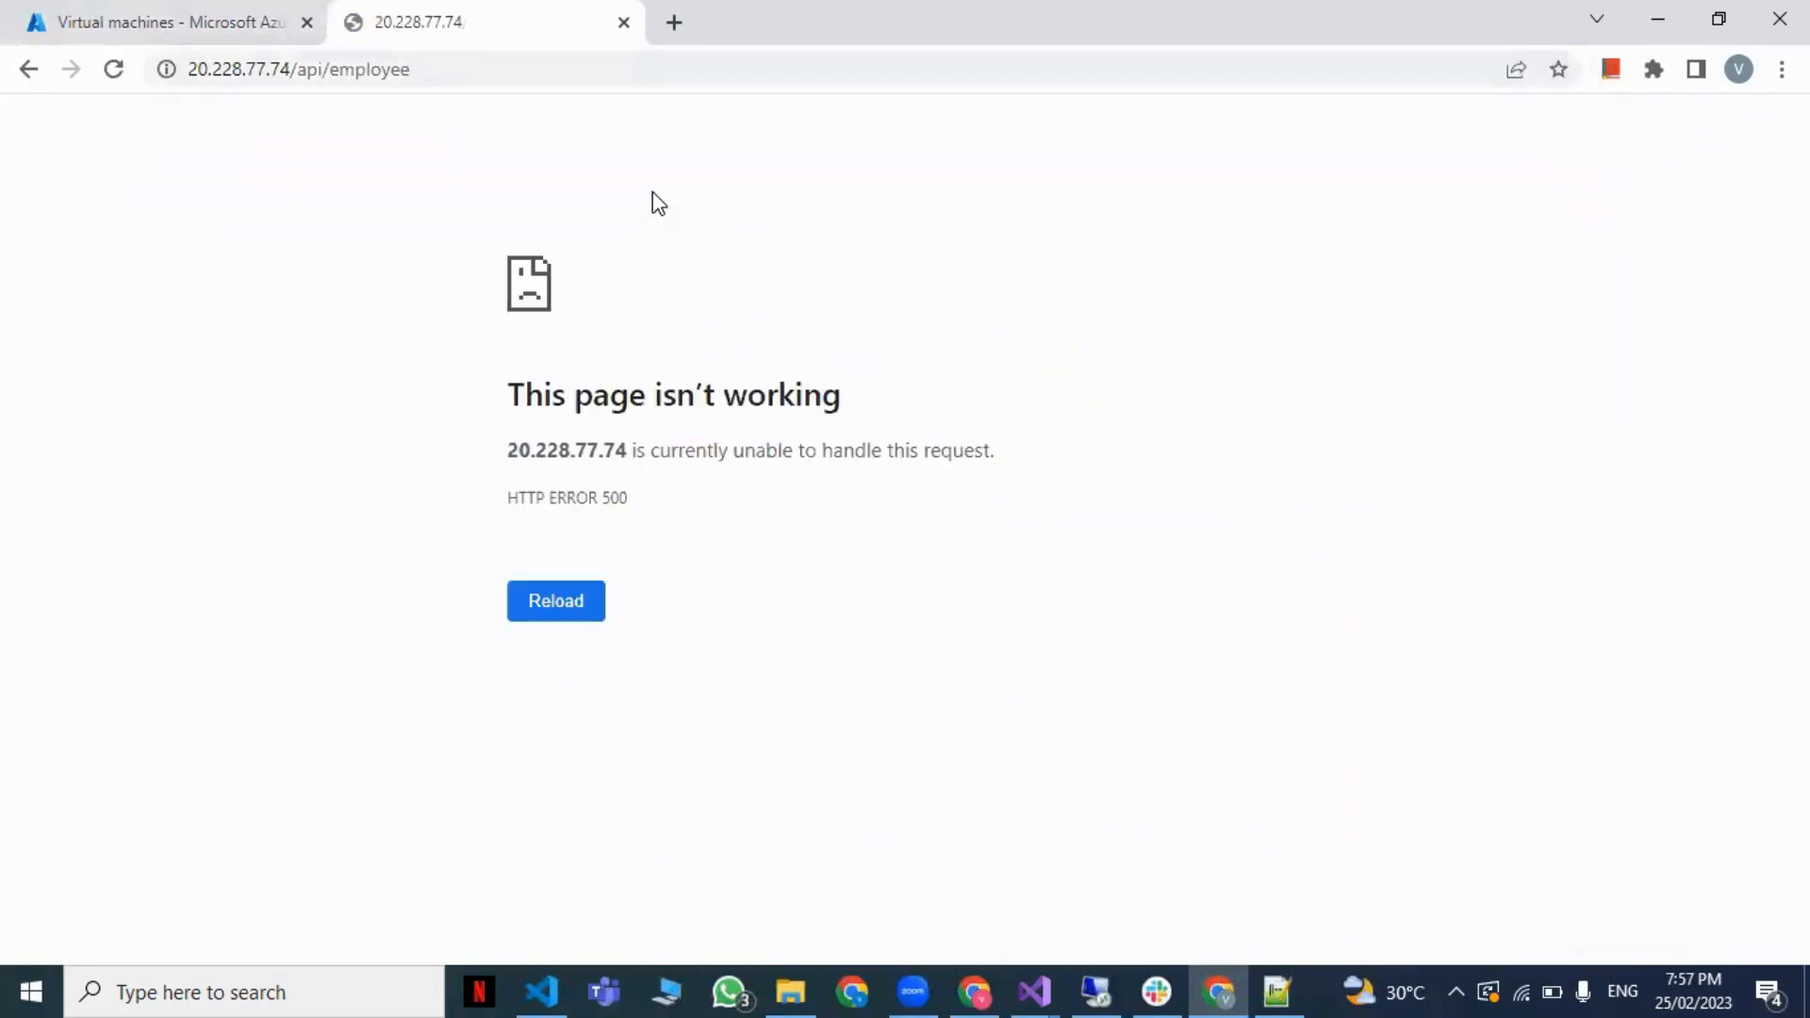
left_click(378, 68)
double_click(377, 64)
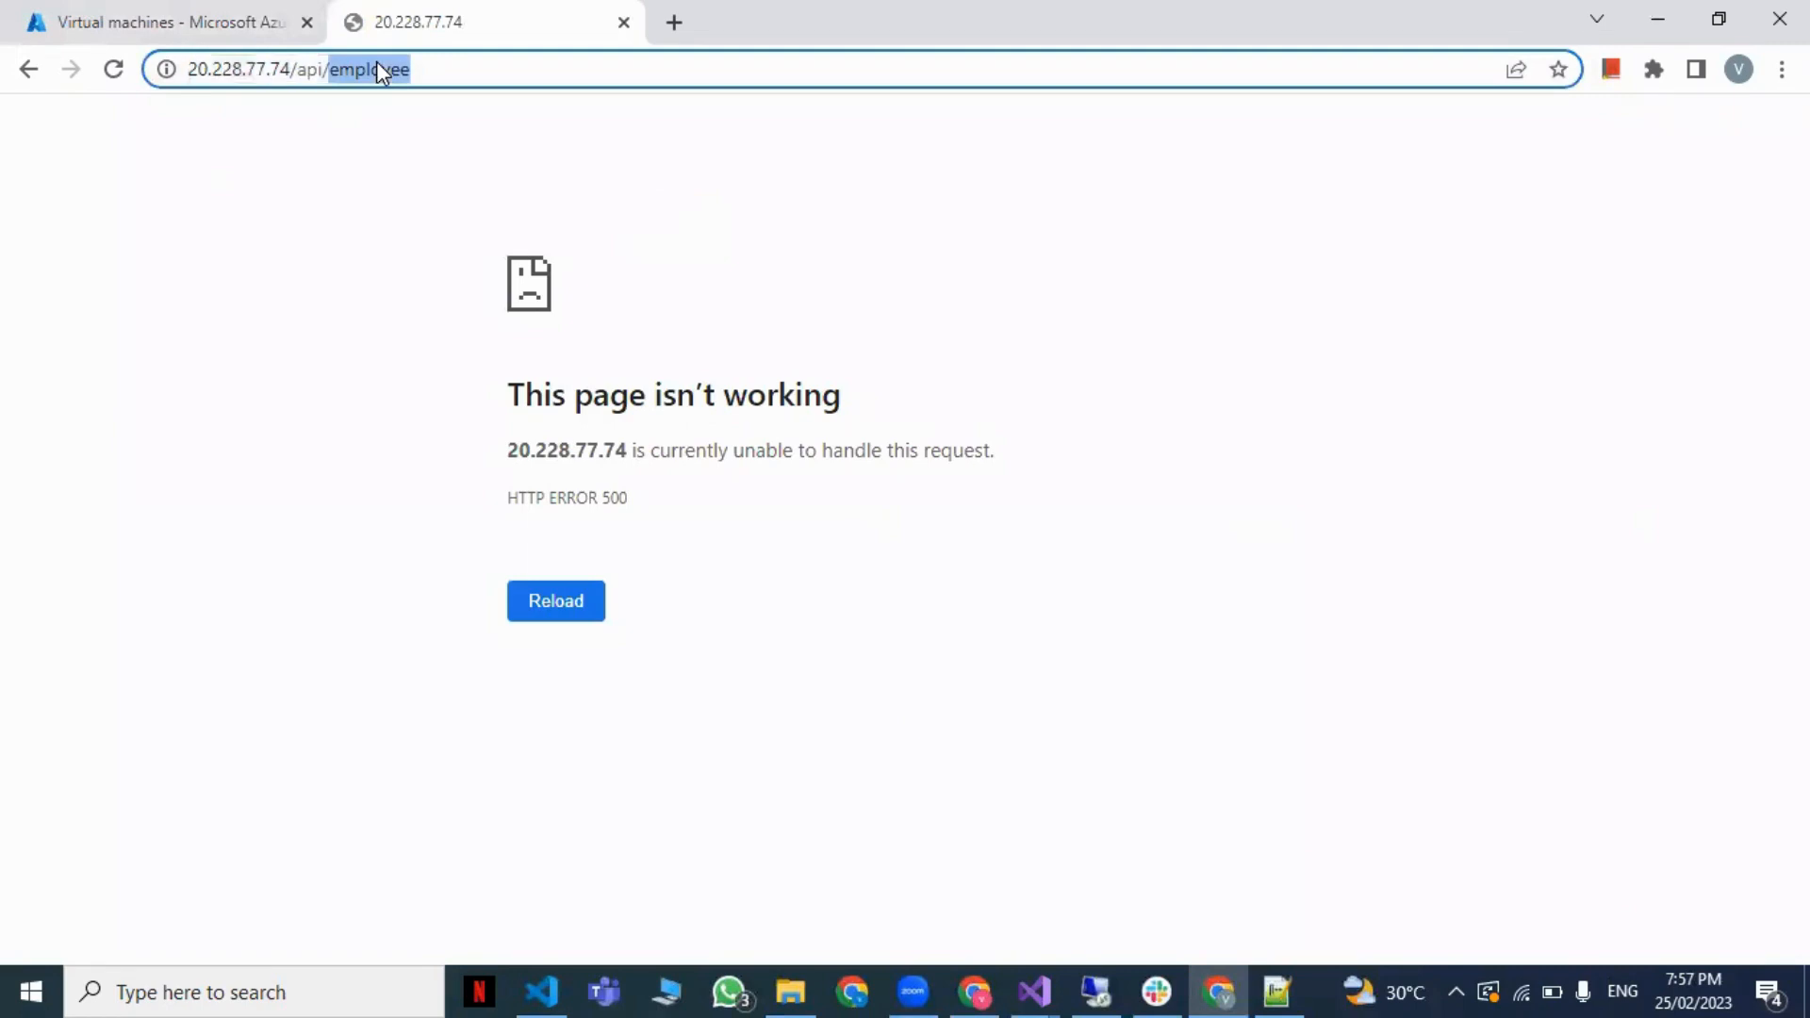
key("Left")
key("Left")
key("Left")
key("Left")
key("Left")
key("Left")
key("Left")
key("Left")
key("Left")
key("Left")
key("Left")
key("Left")
key("Left")
key("Left")
type("http://")
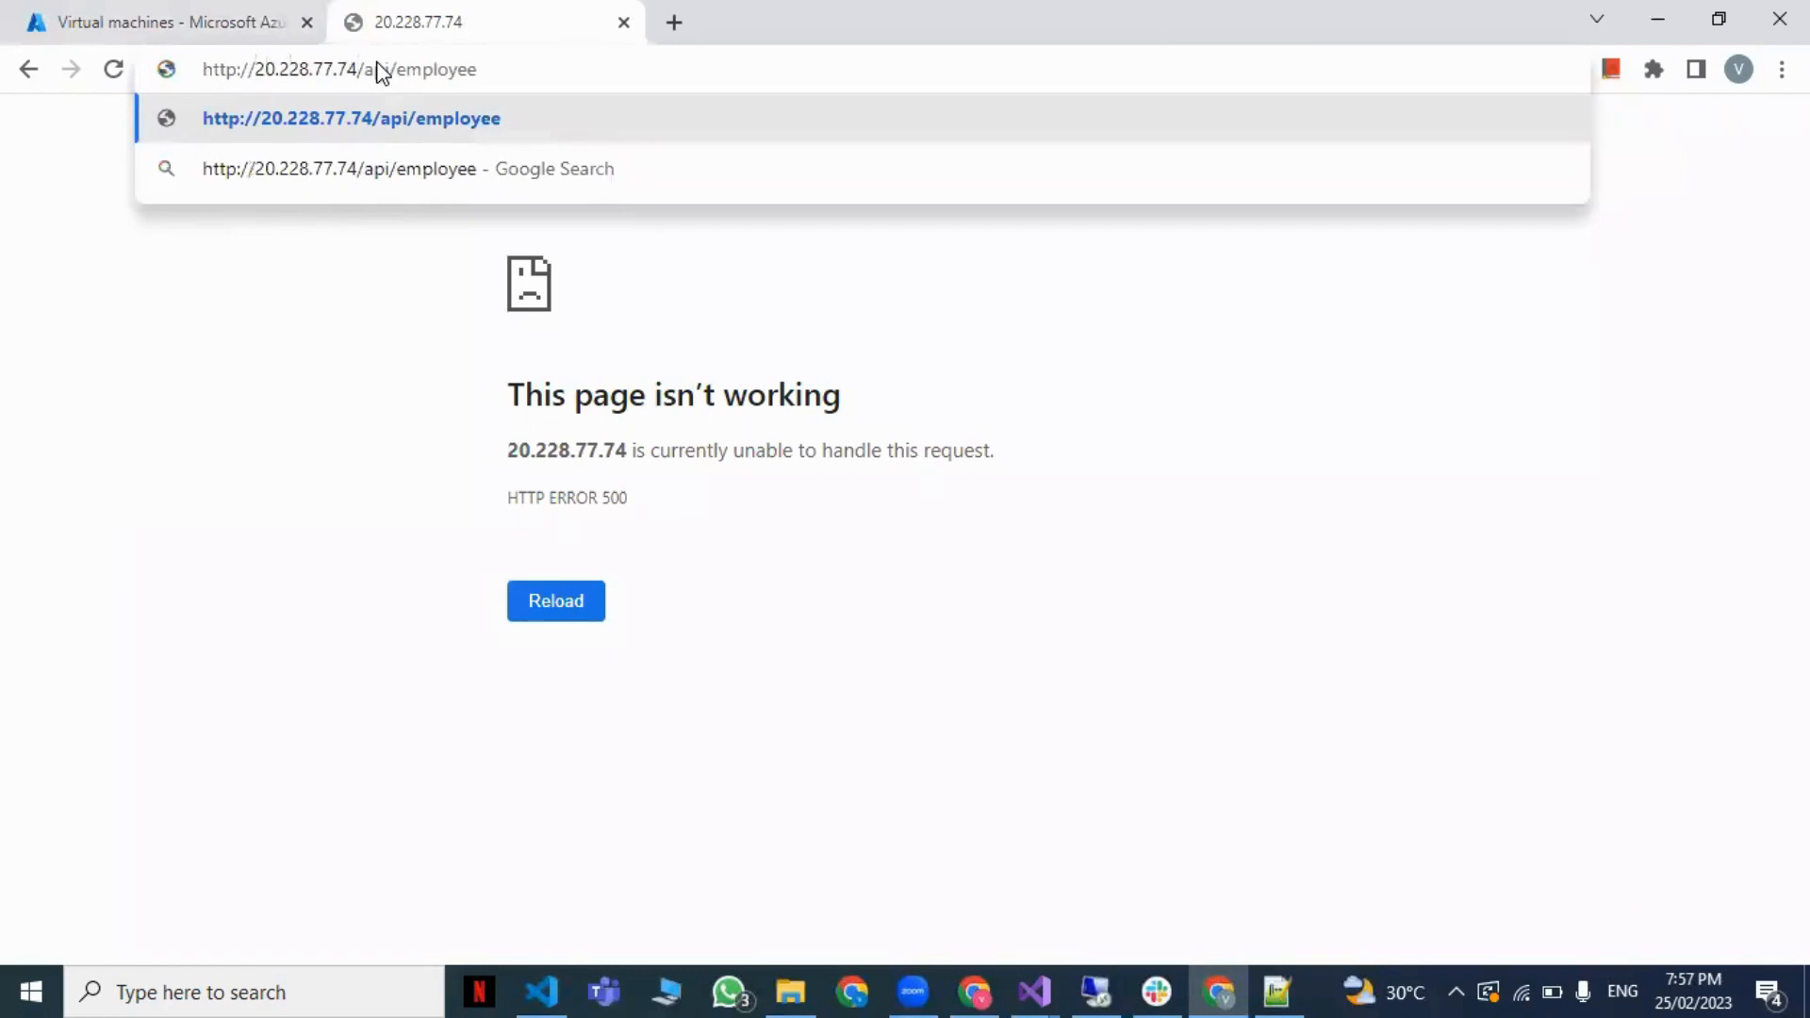
type(":80")
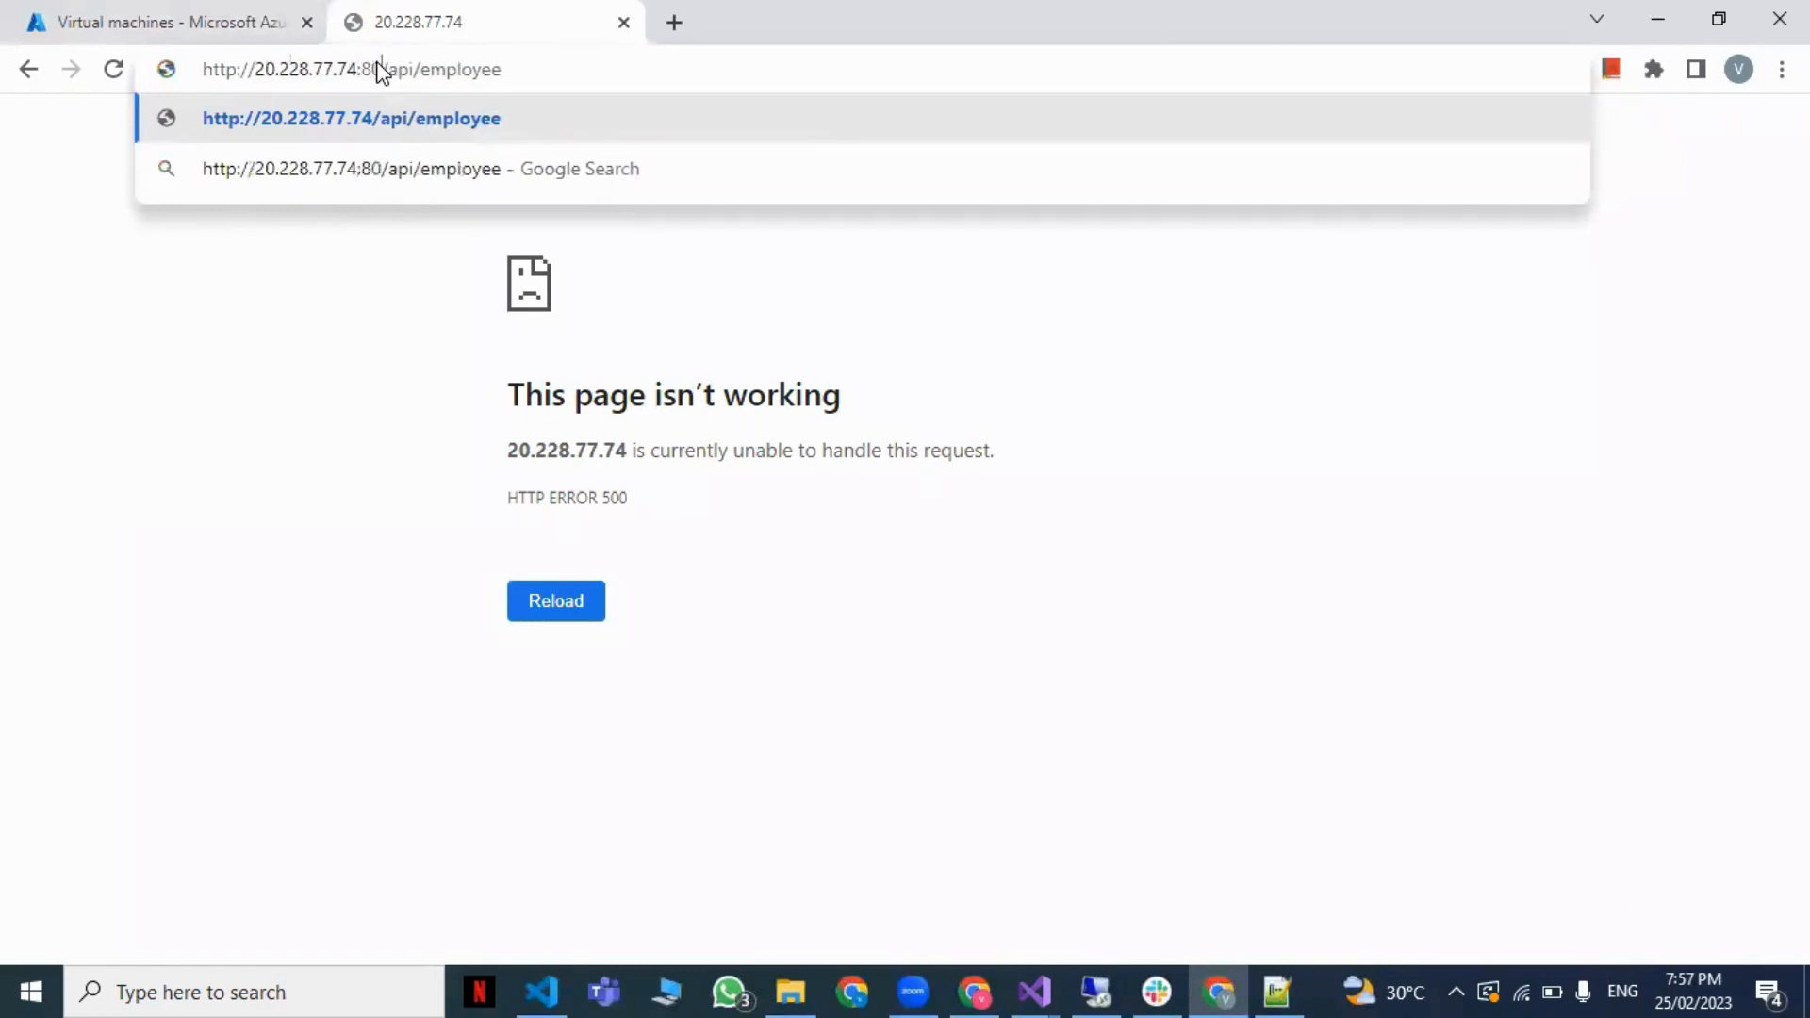
key("Return")
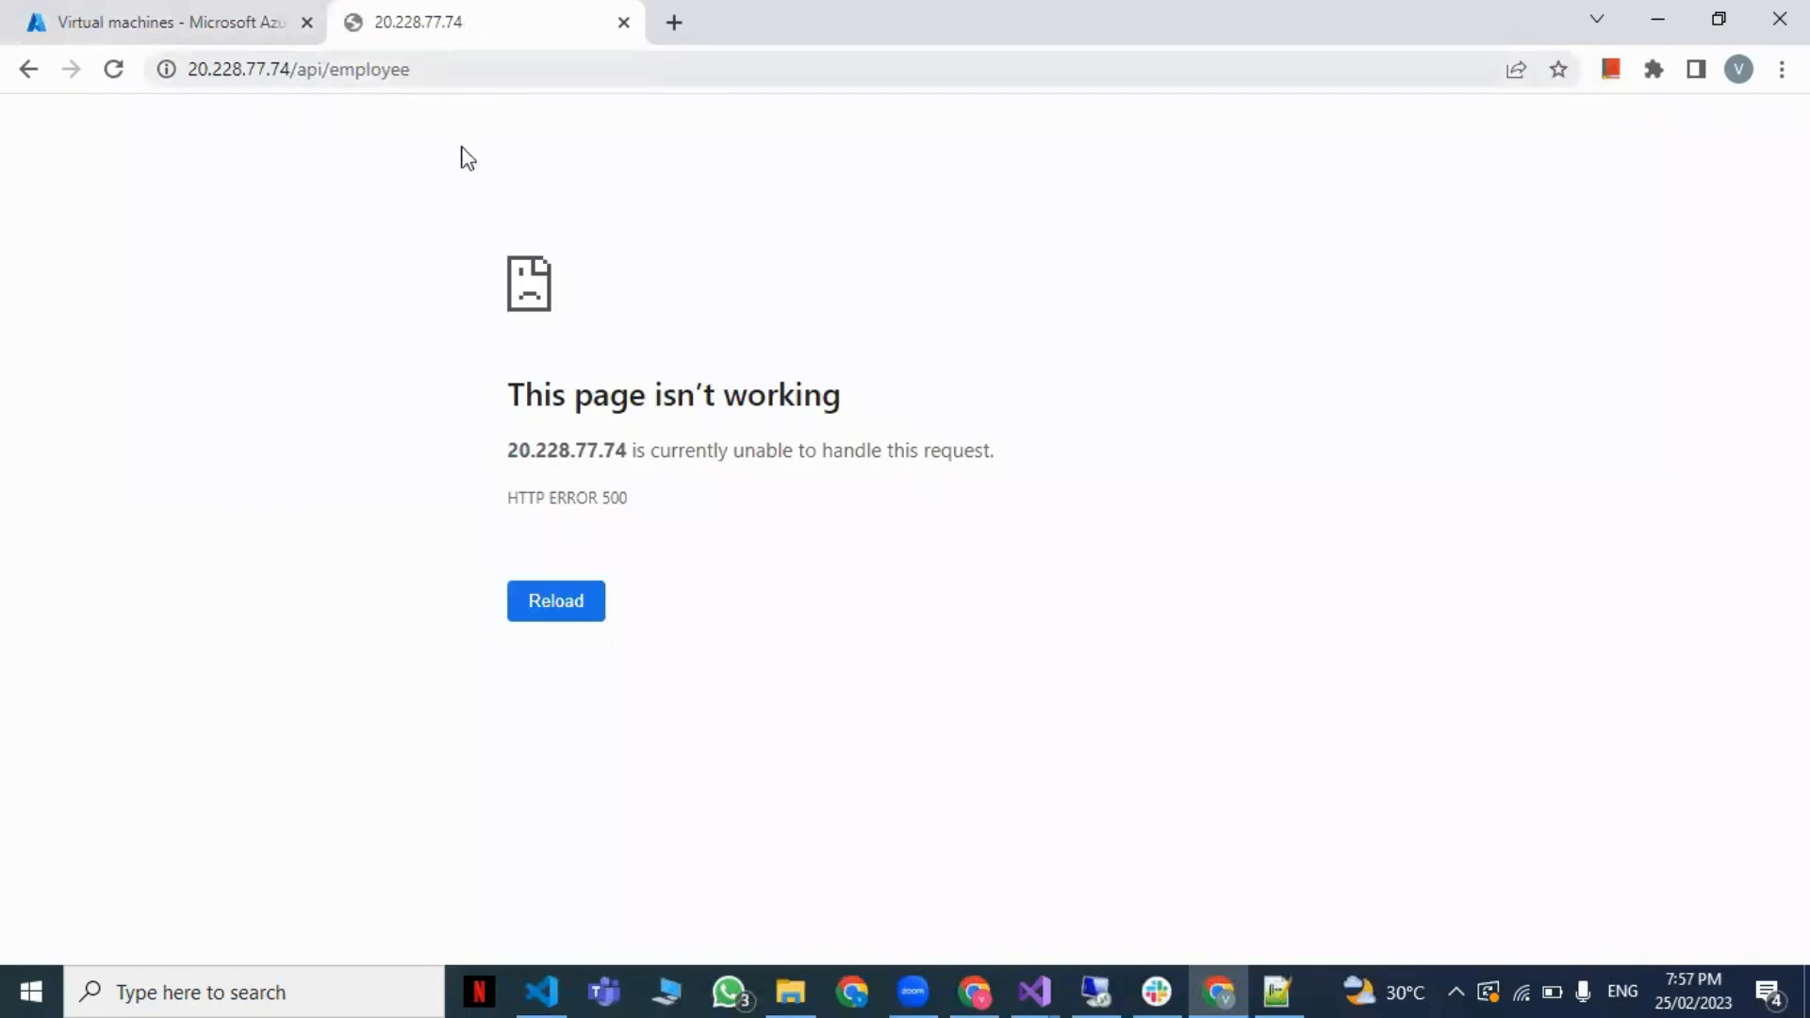
key("alt+Tab")
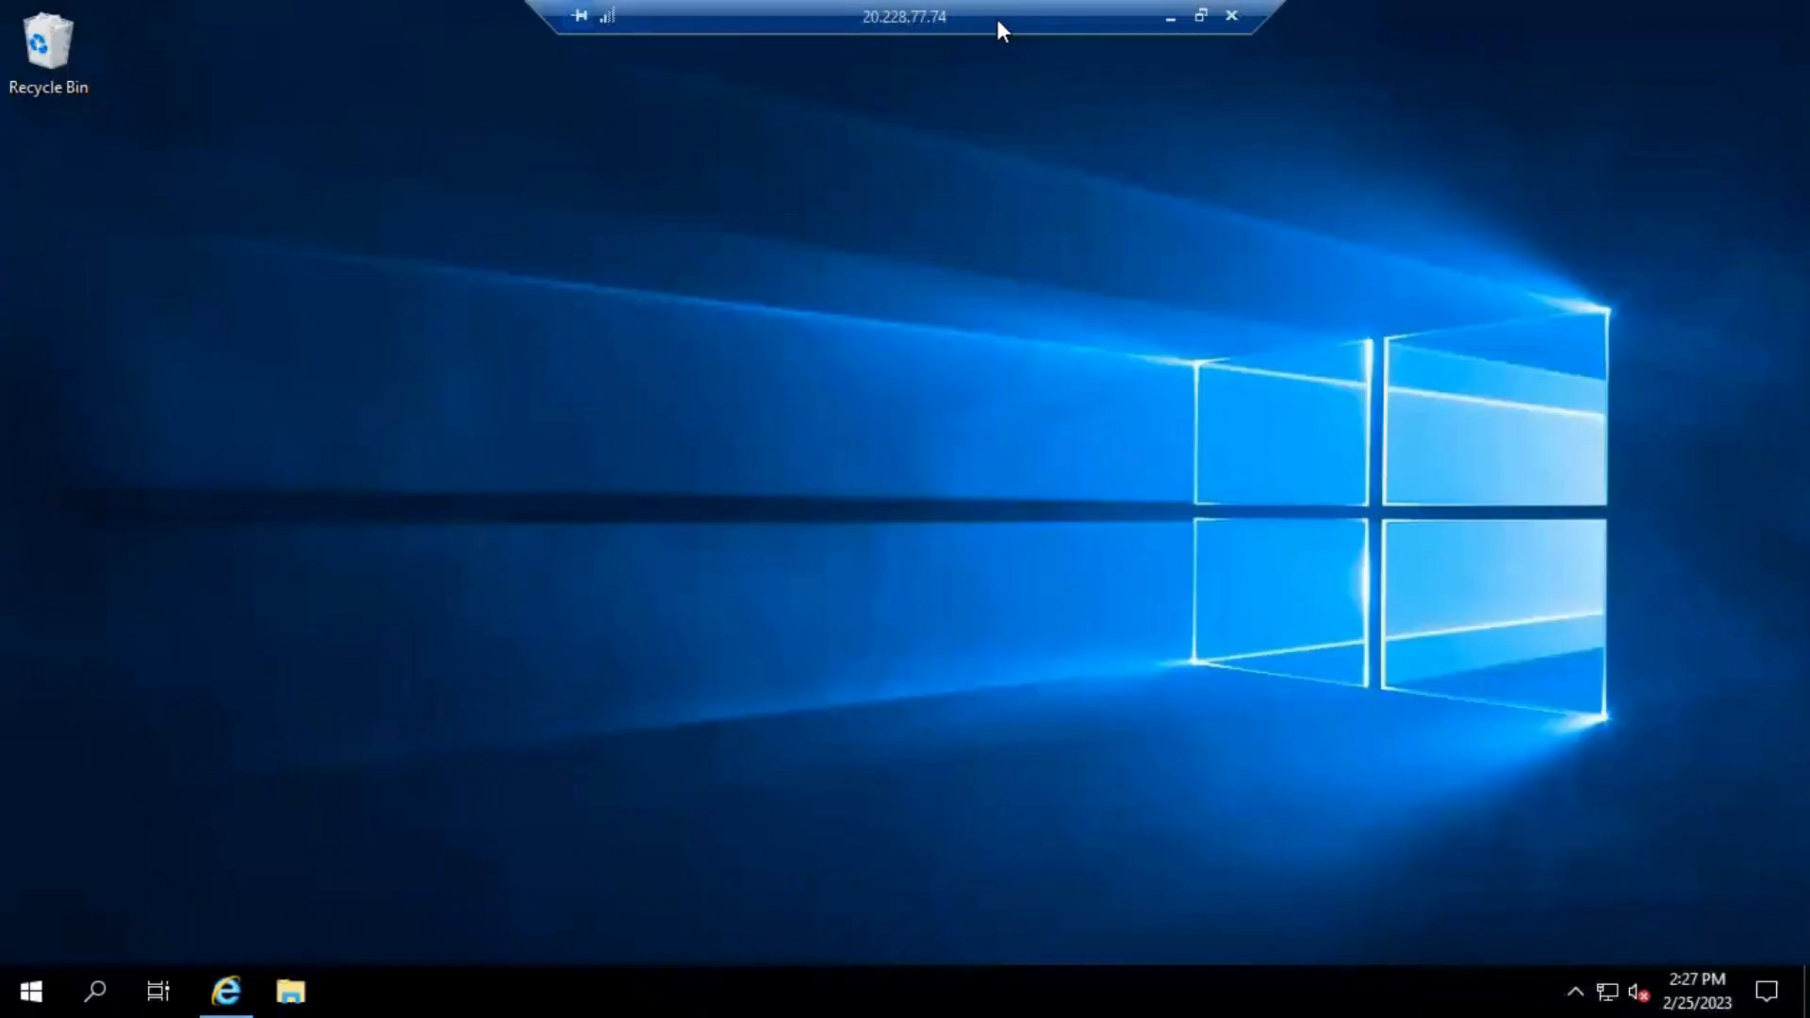
left_click(1171, 16)
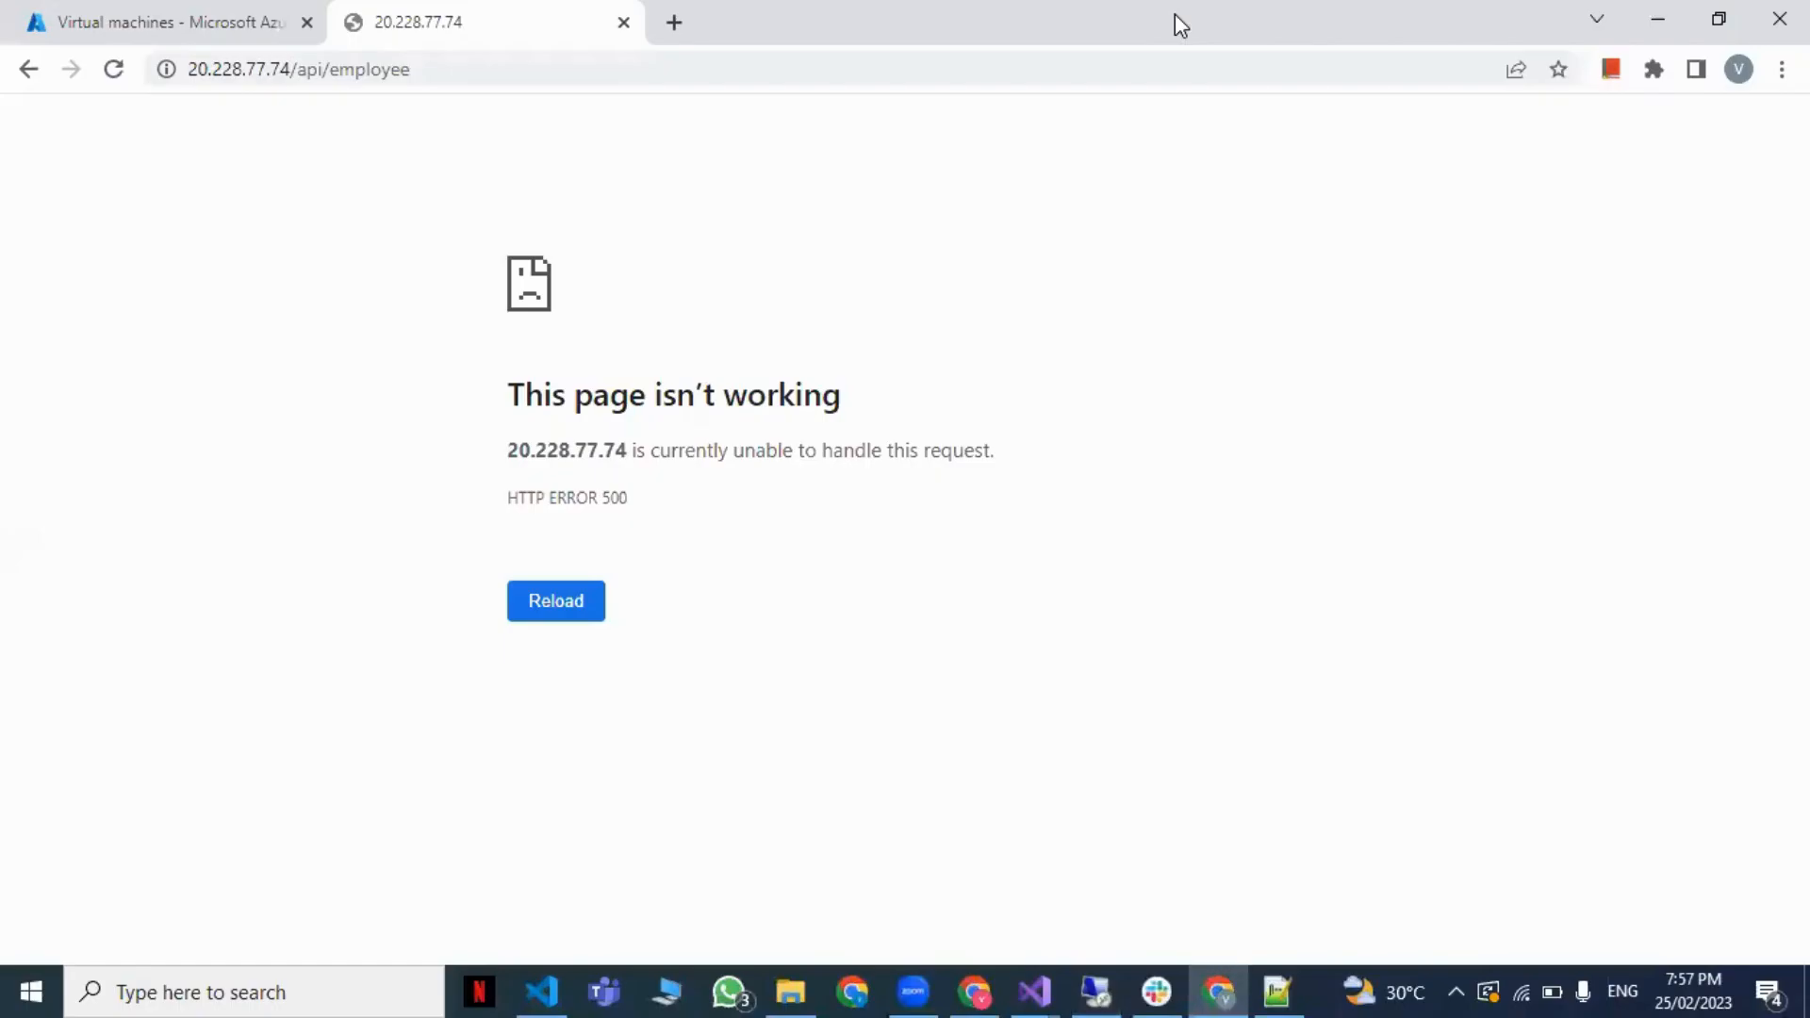
left_click(1659, 15)
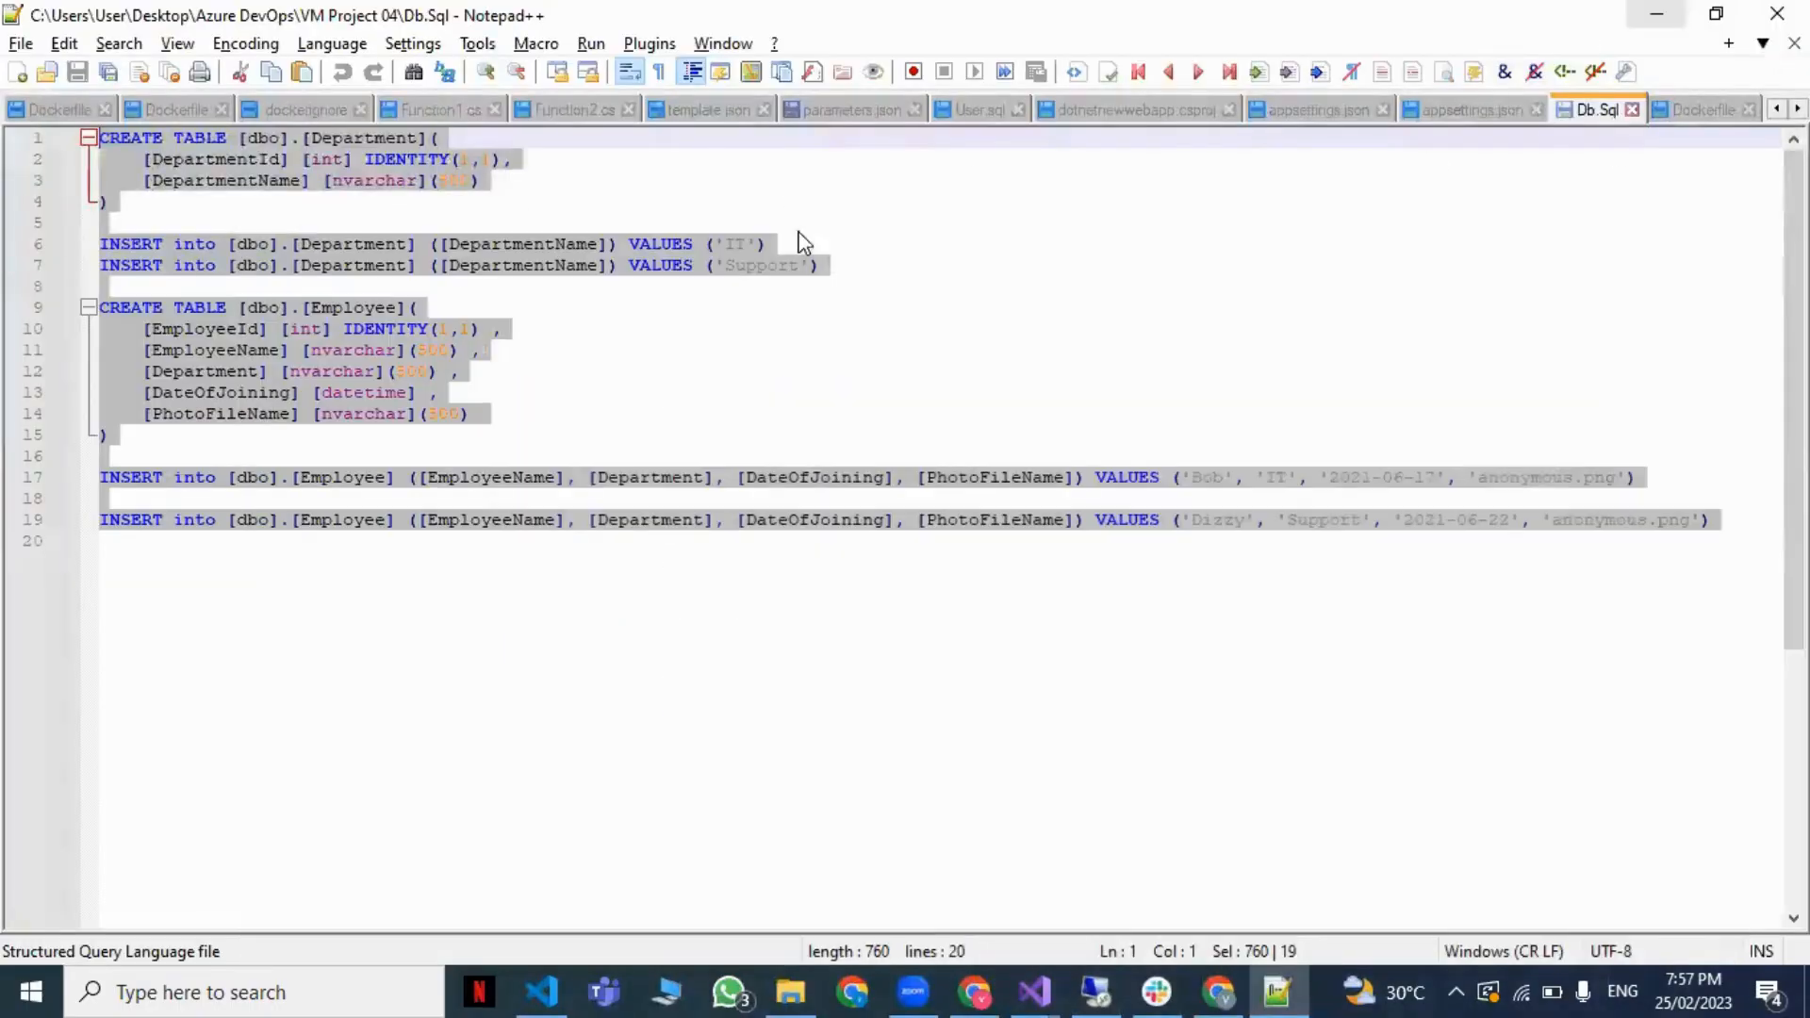
left_click(1116, 989)
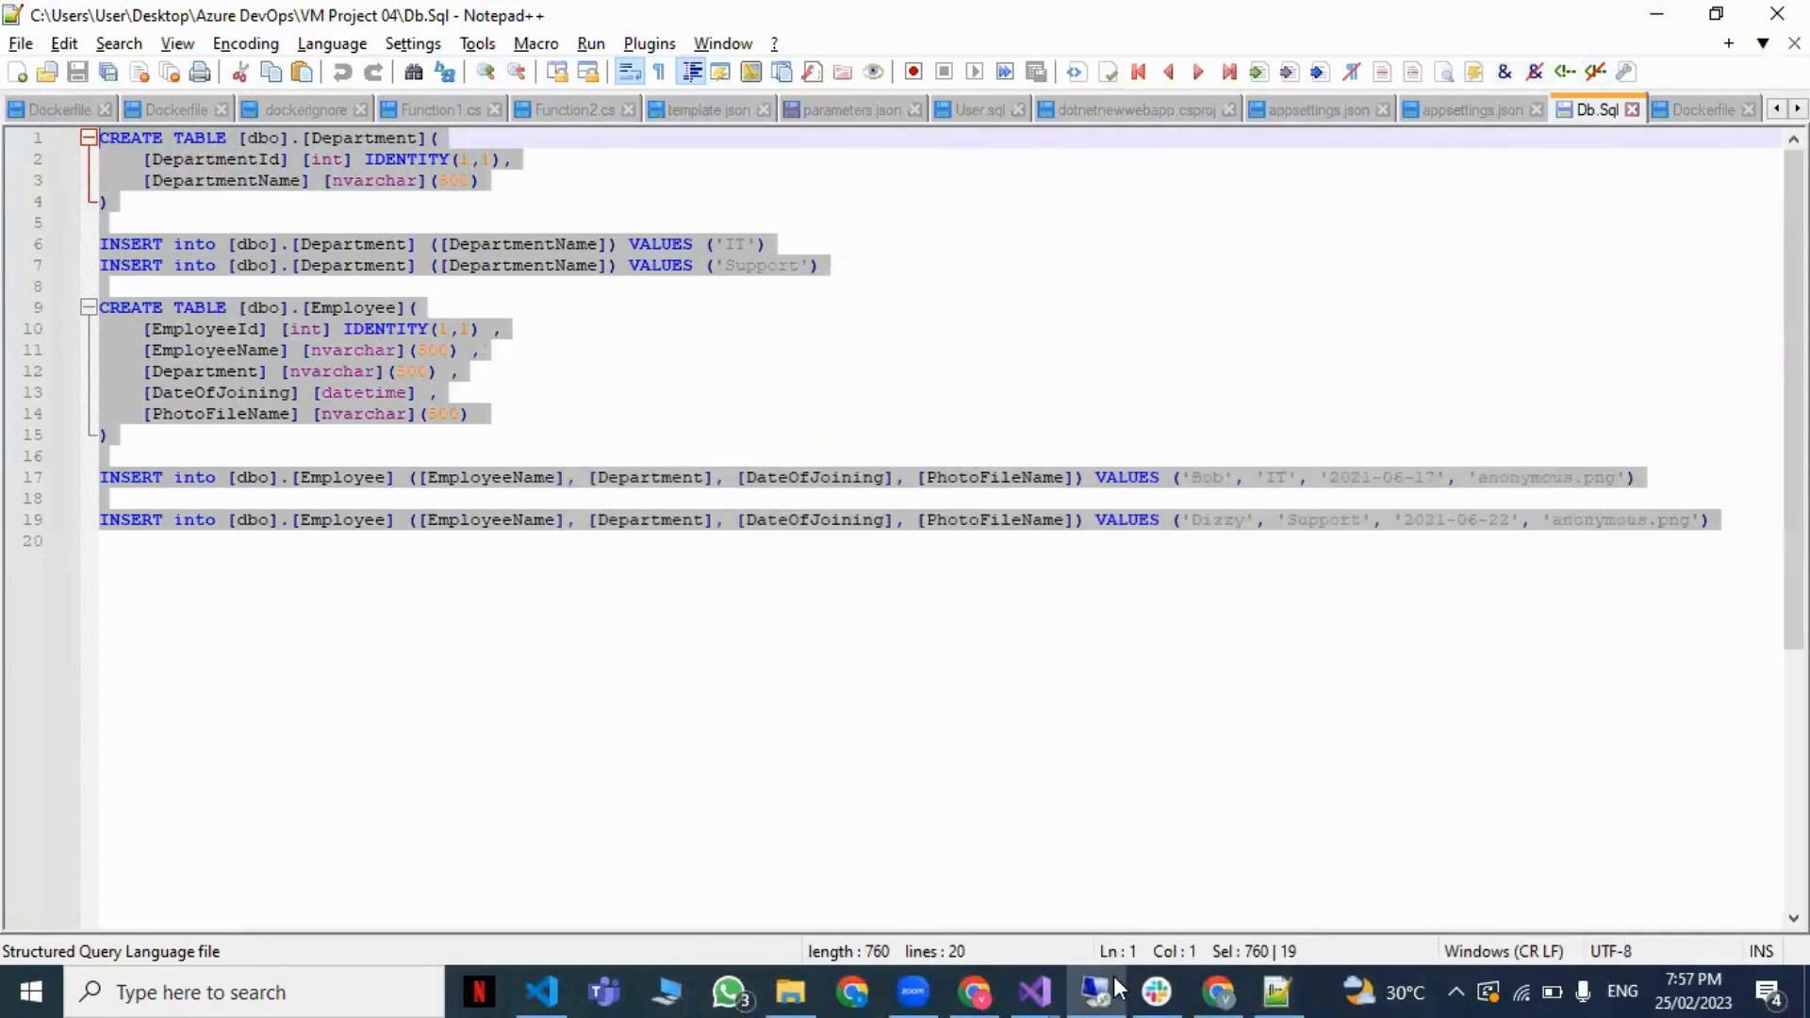
Step: Return to the Azure portal in Chrome and open the overview of virtual machine VM1 from the Virtual machines list
left_click(1219, 989)
left_click(186, 15)
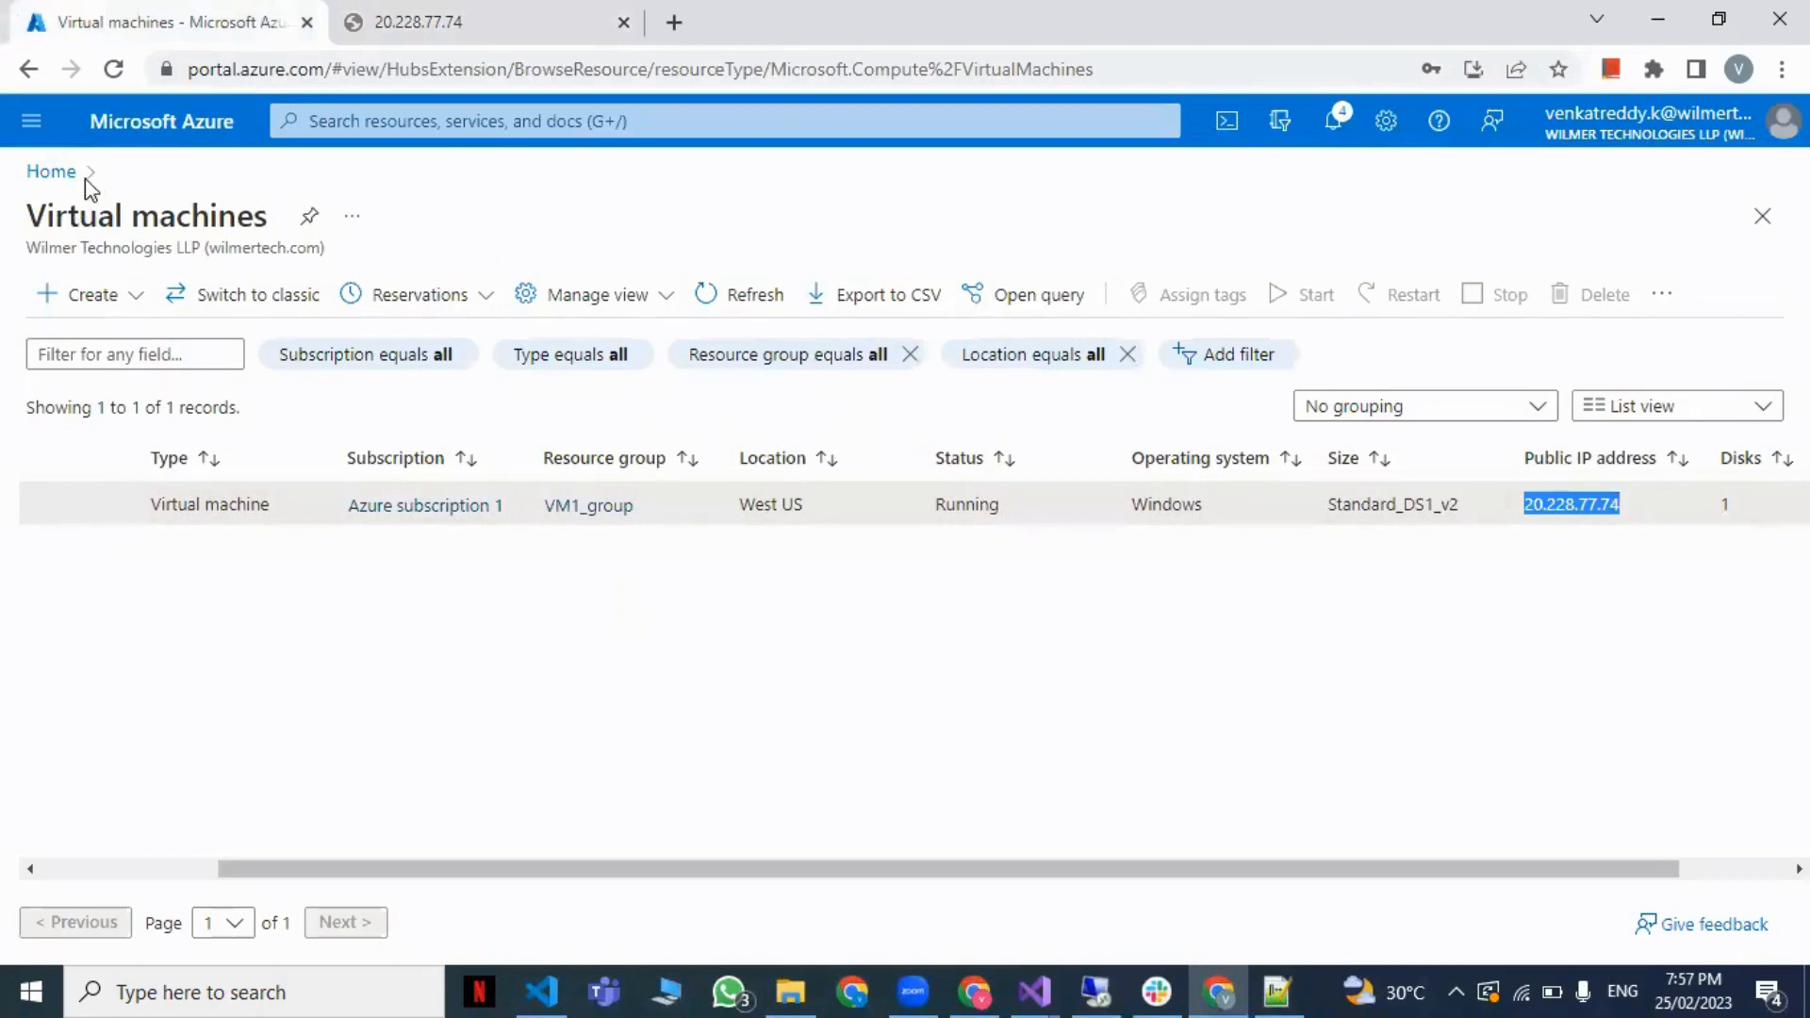
left_click(51, 169)
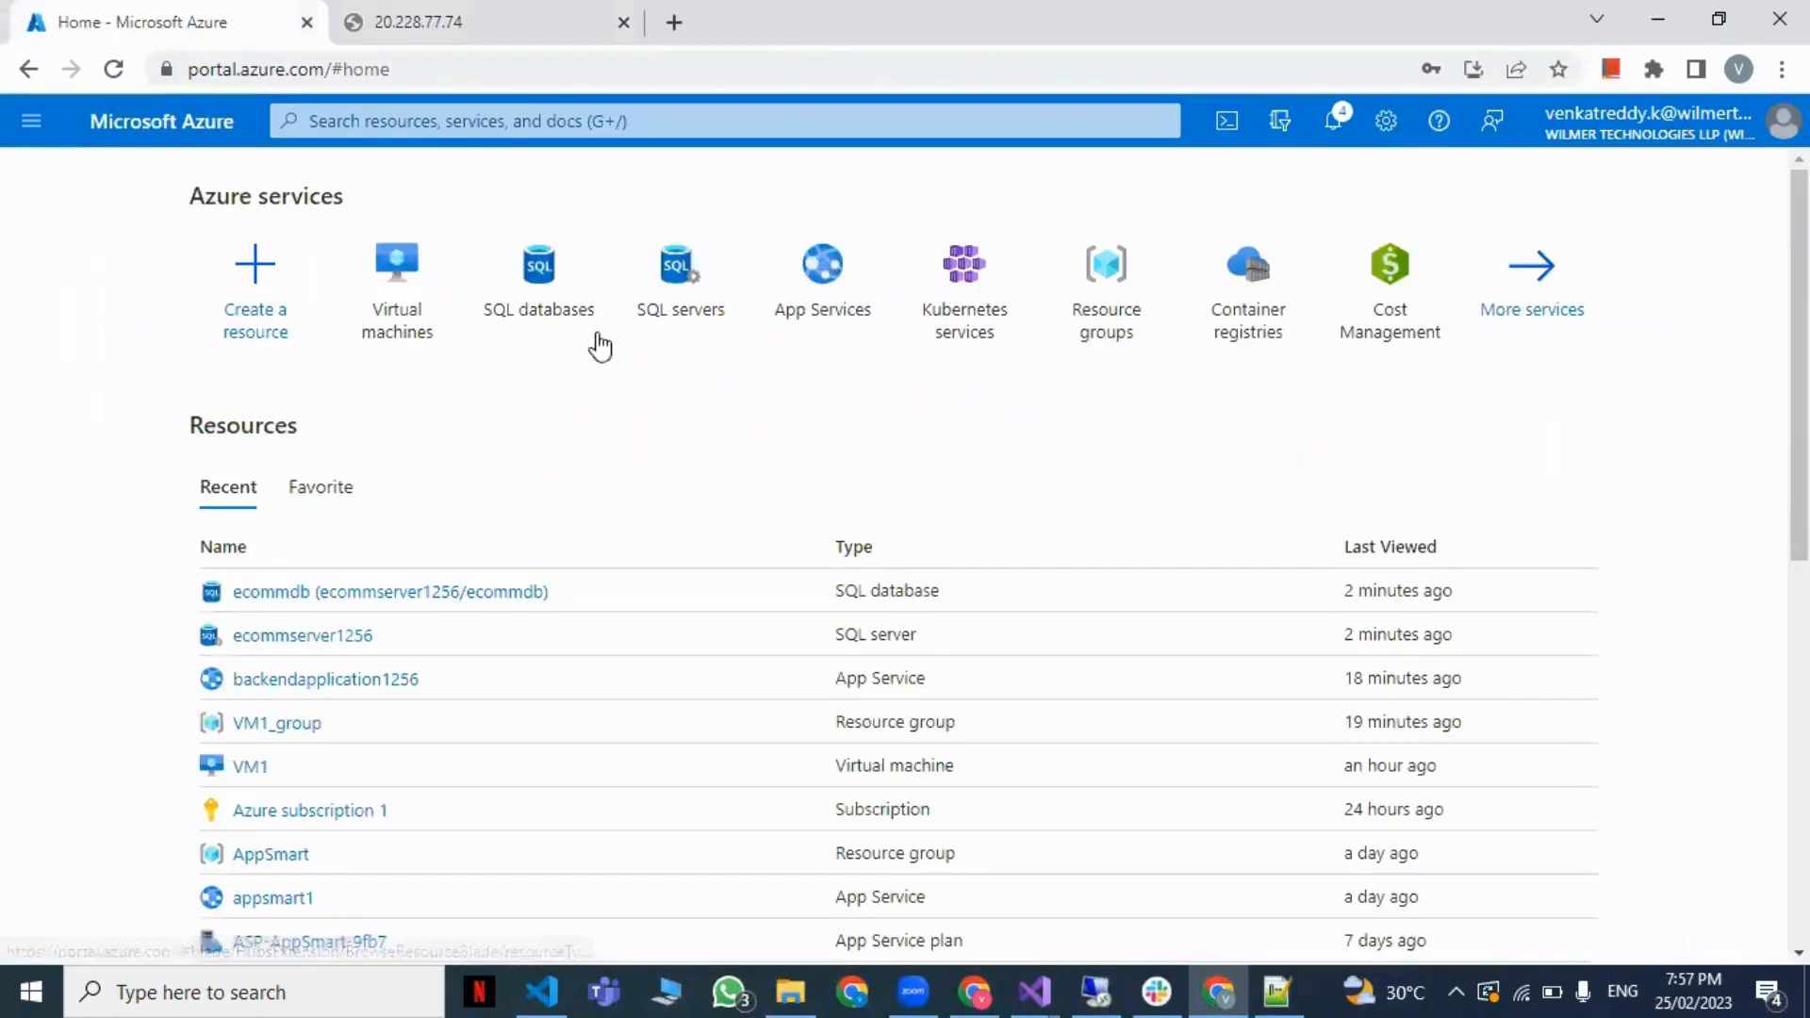
left_click(417, 314)
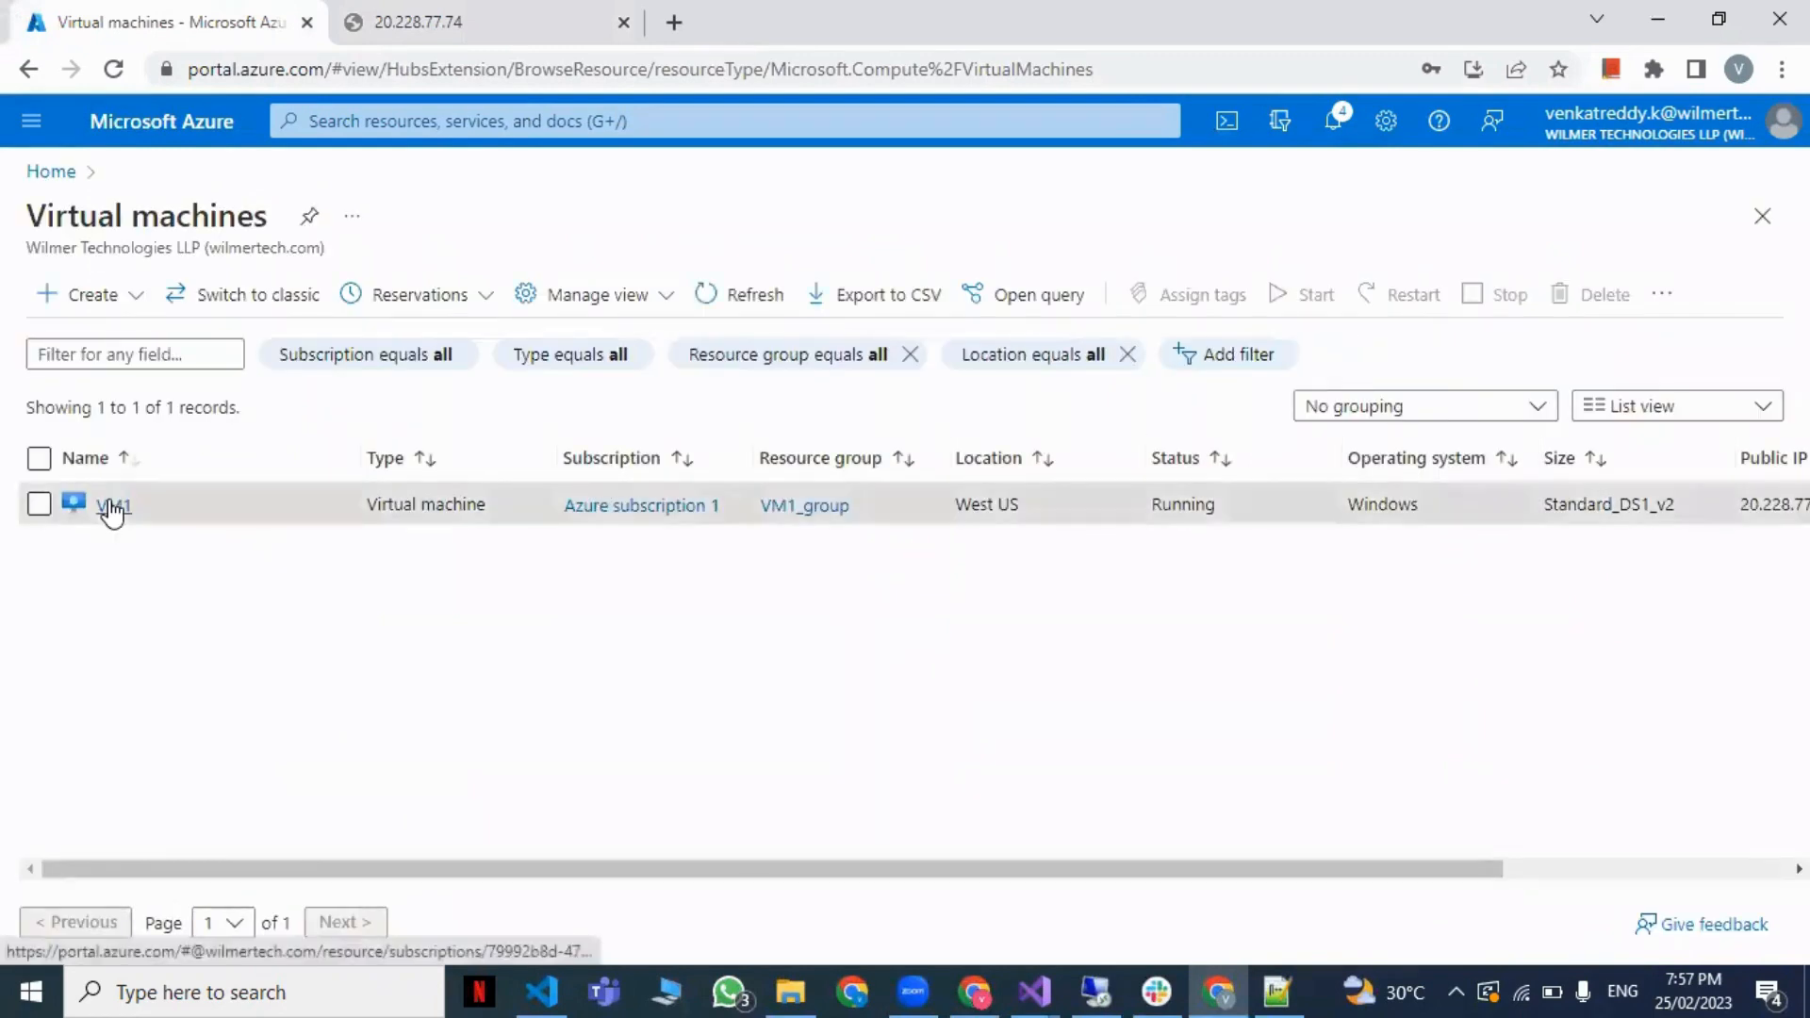
left_click(111, 505)
left_click(371, 223)
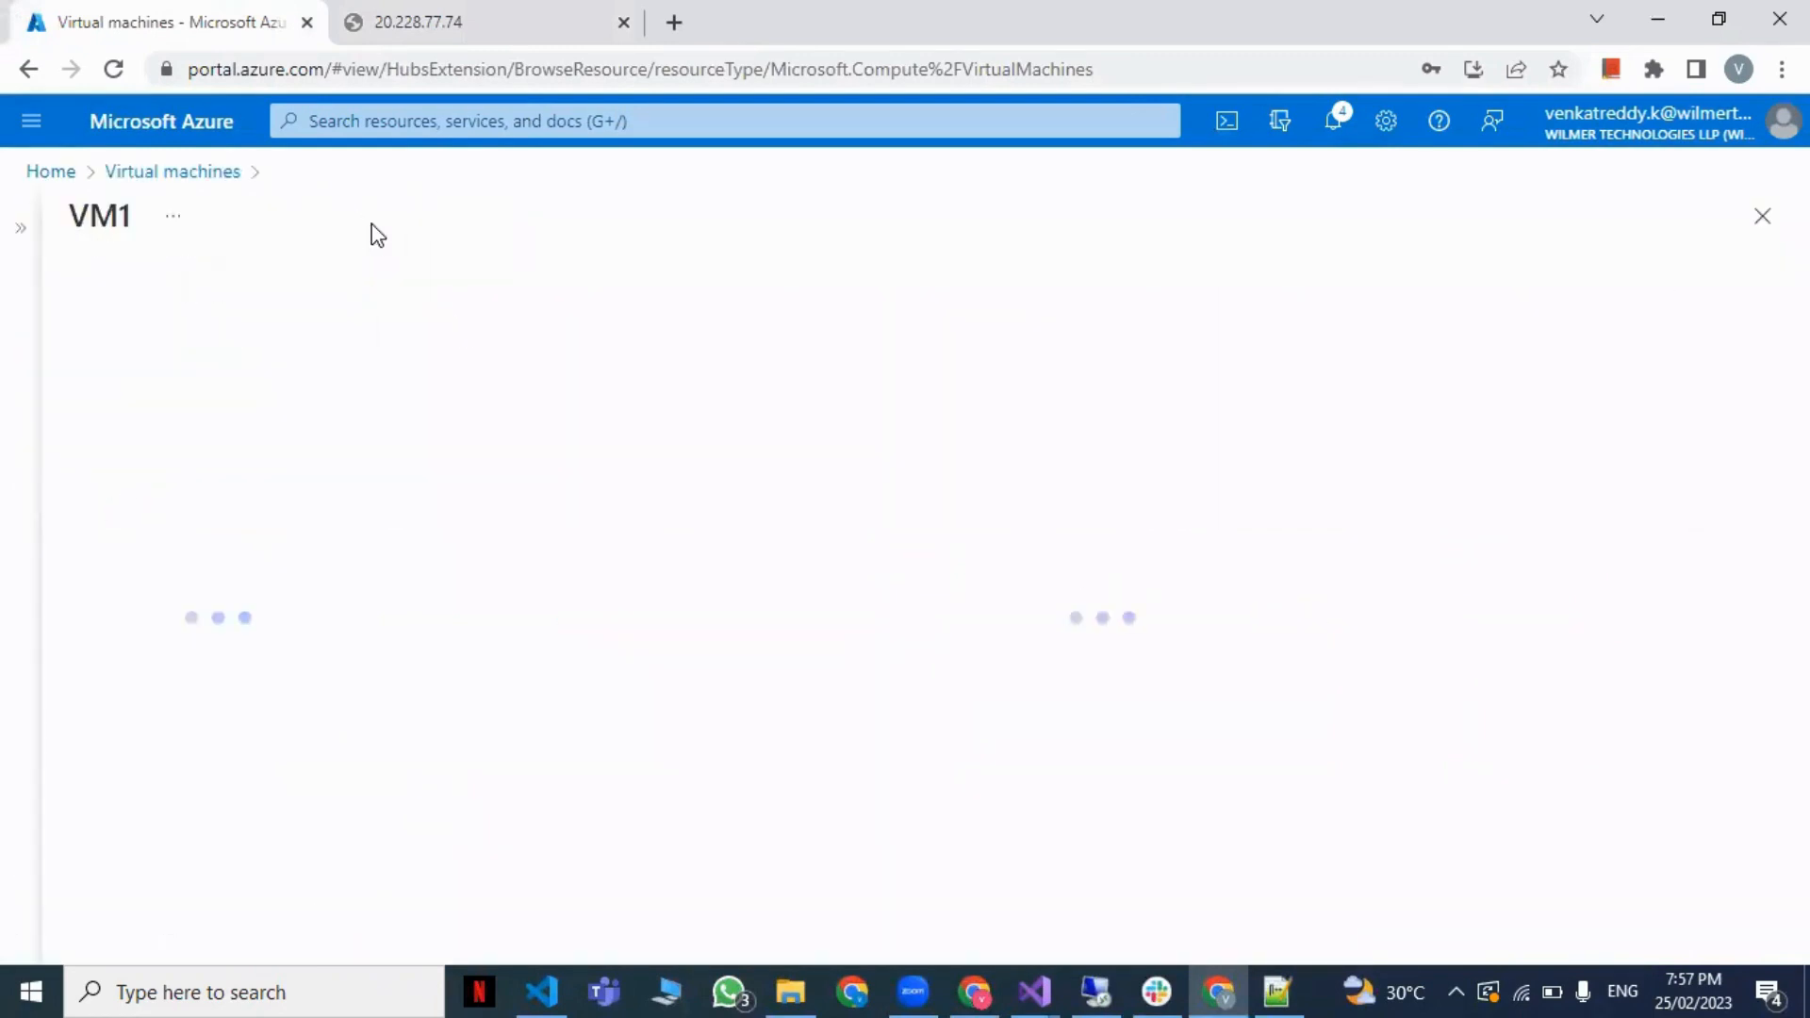
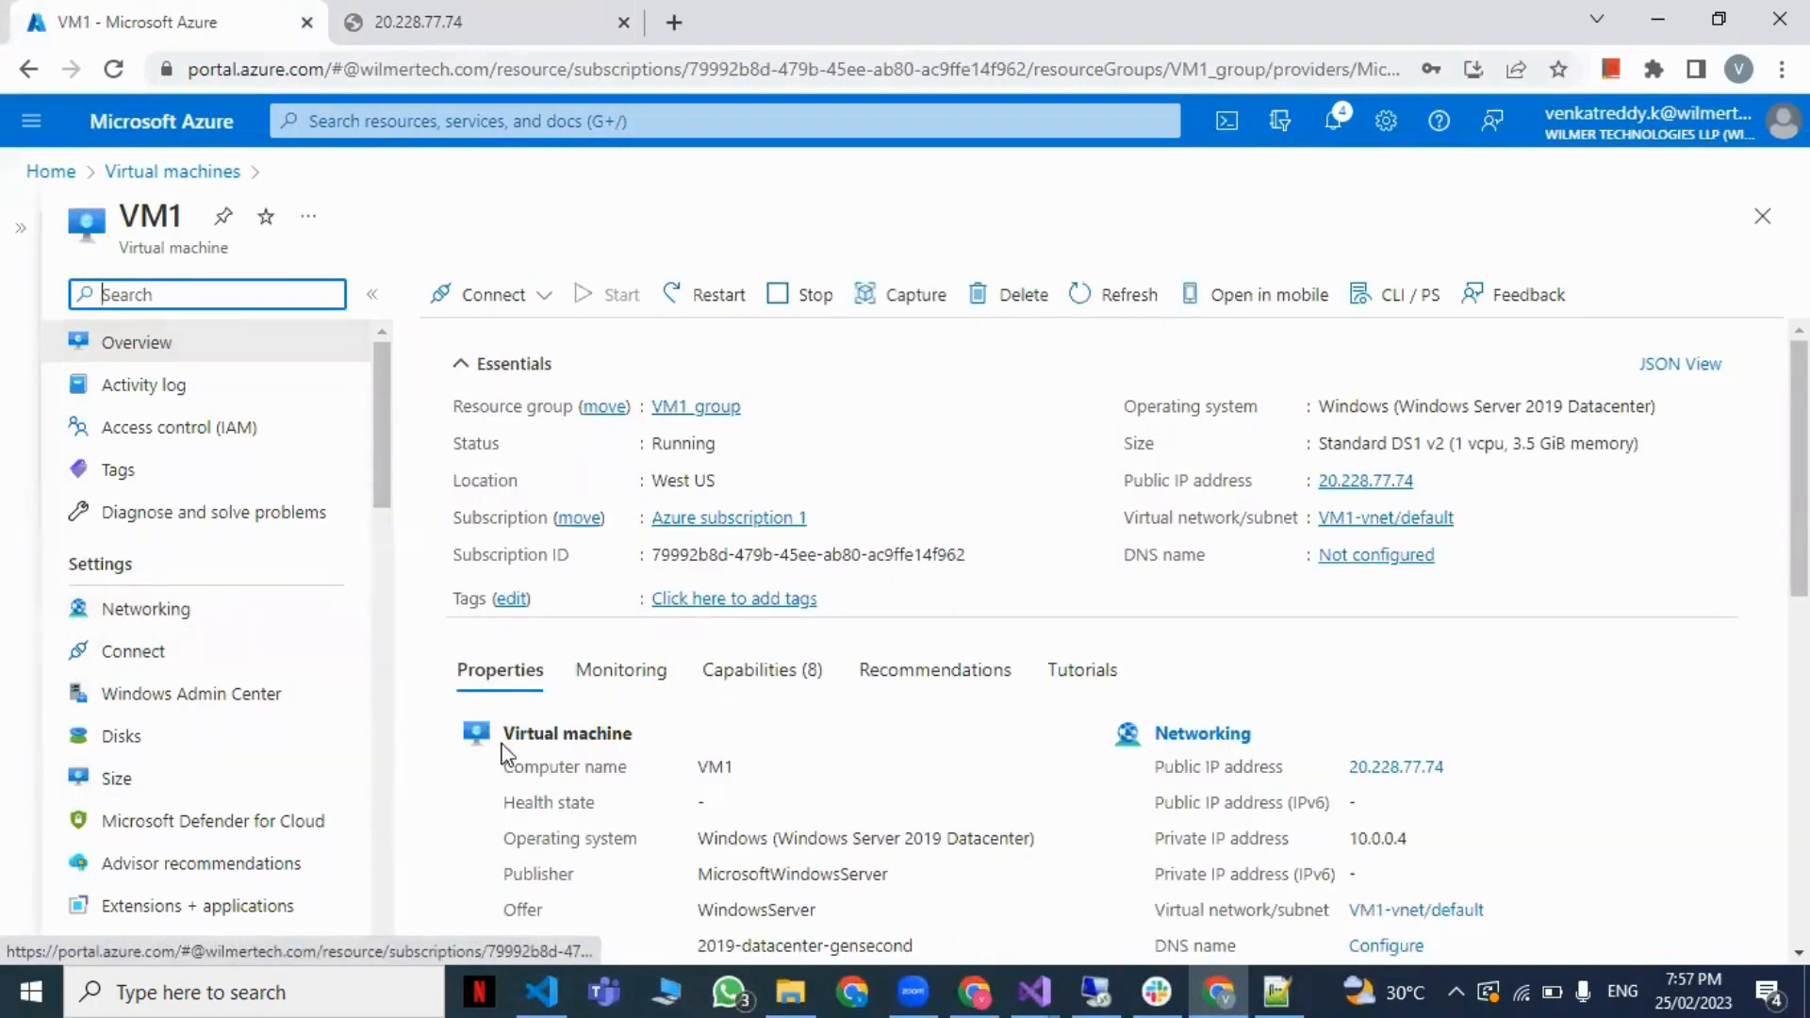
Step: Open VM1's networking settings and check the port of the HTTP inbound rule
scroll(641, 806, "down", 1)
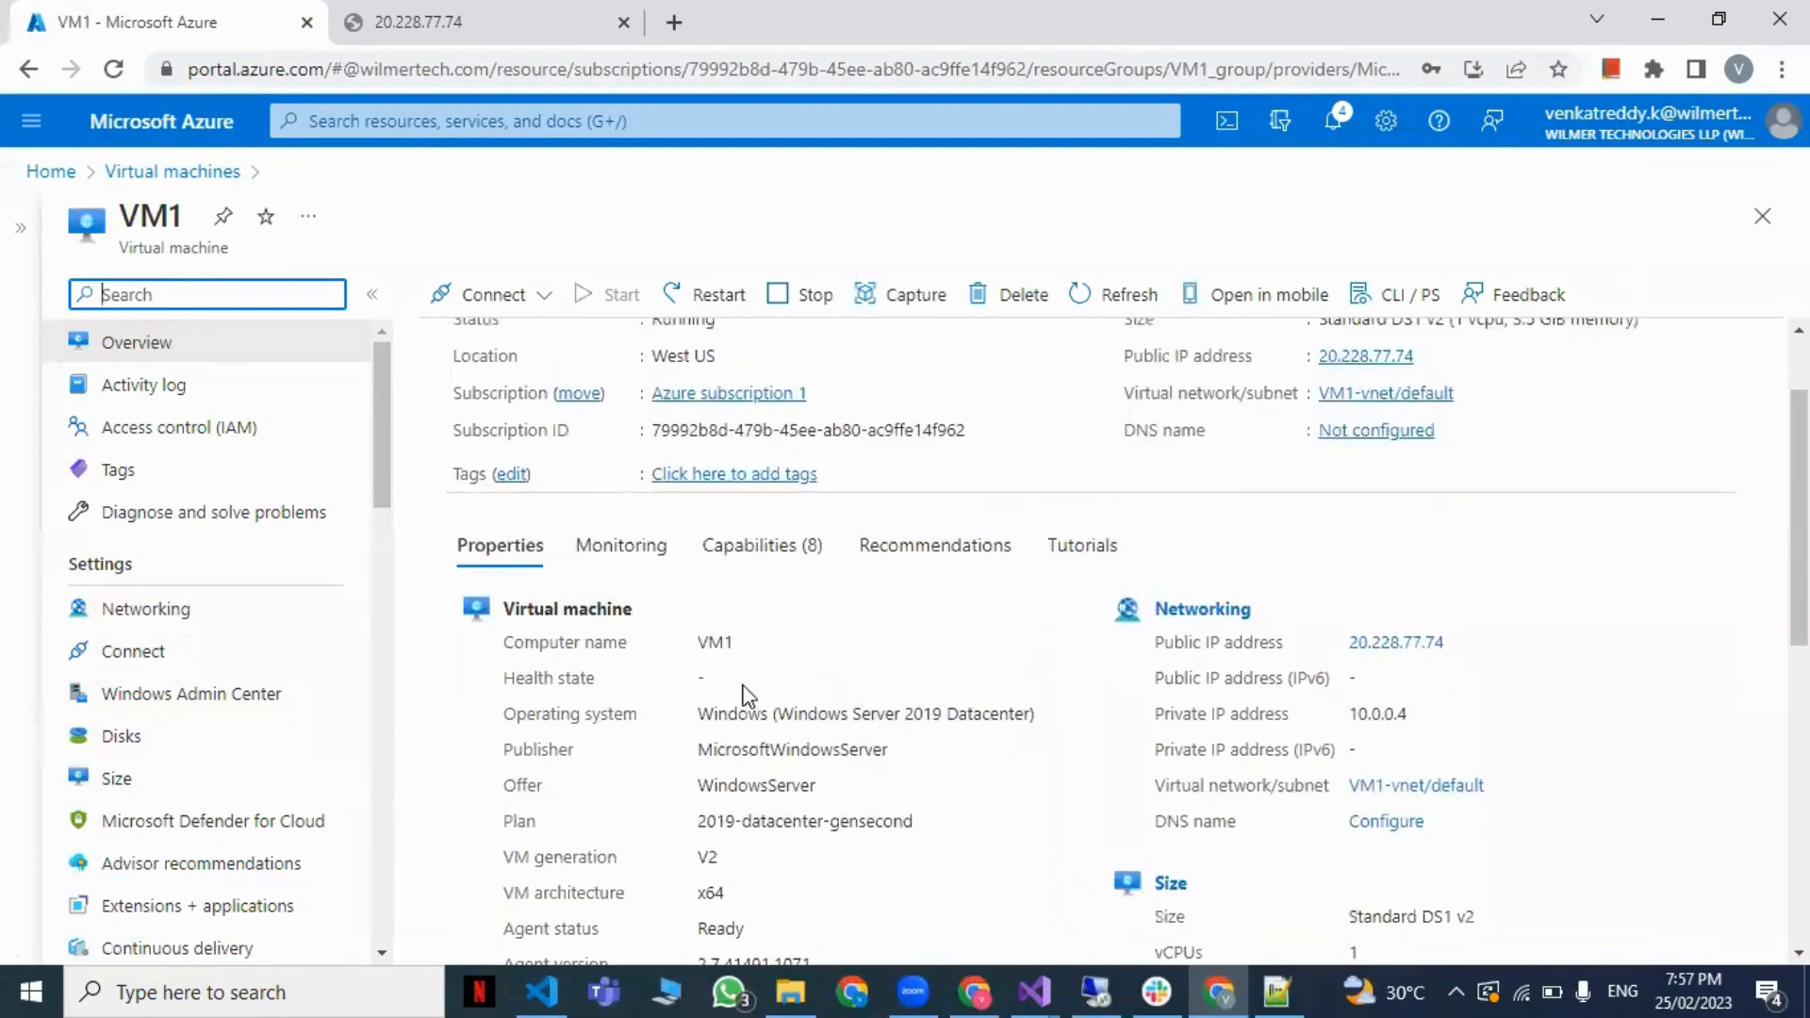
scroll(745, 694, "up", 1)
left_click(152, 614)
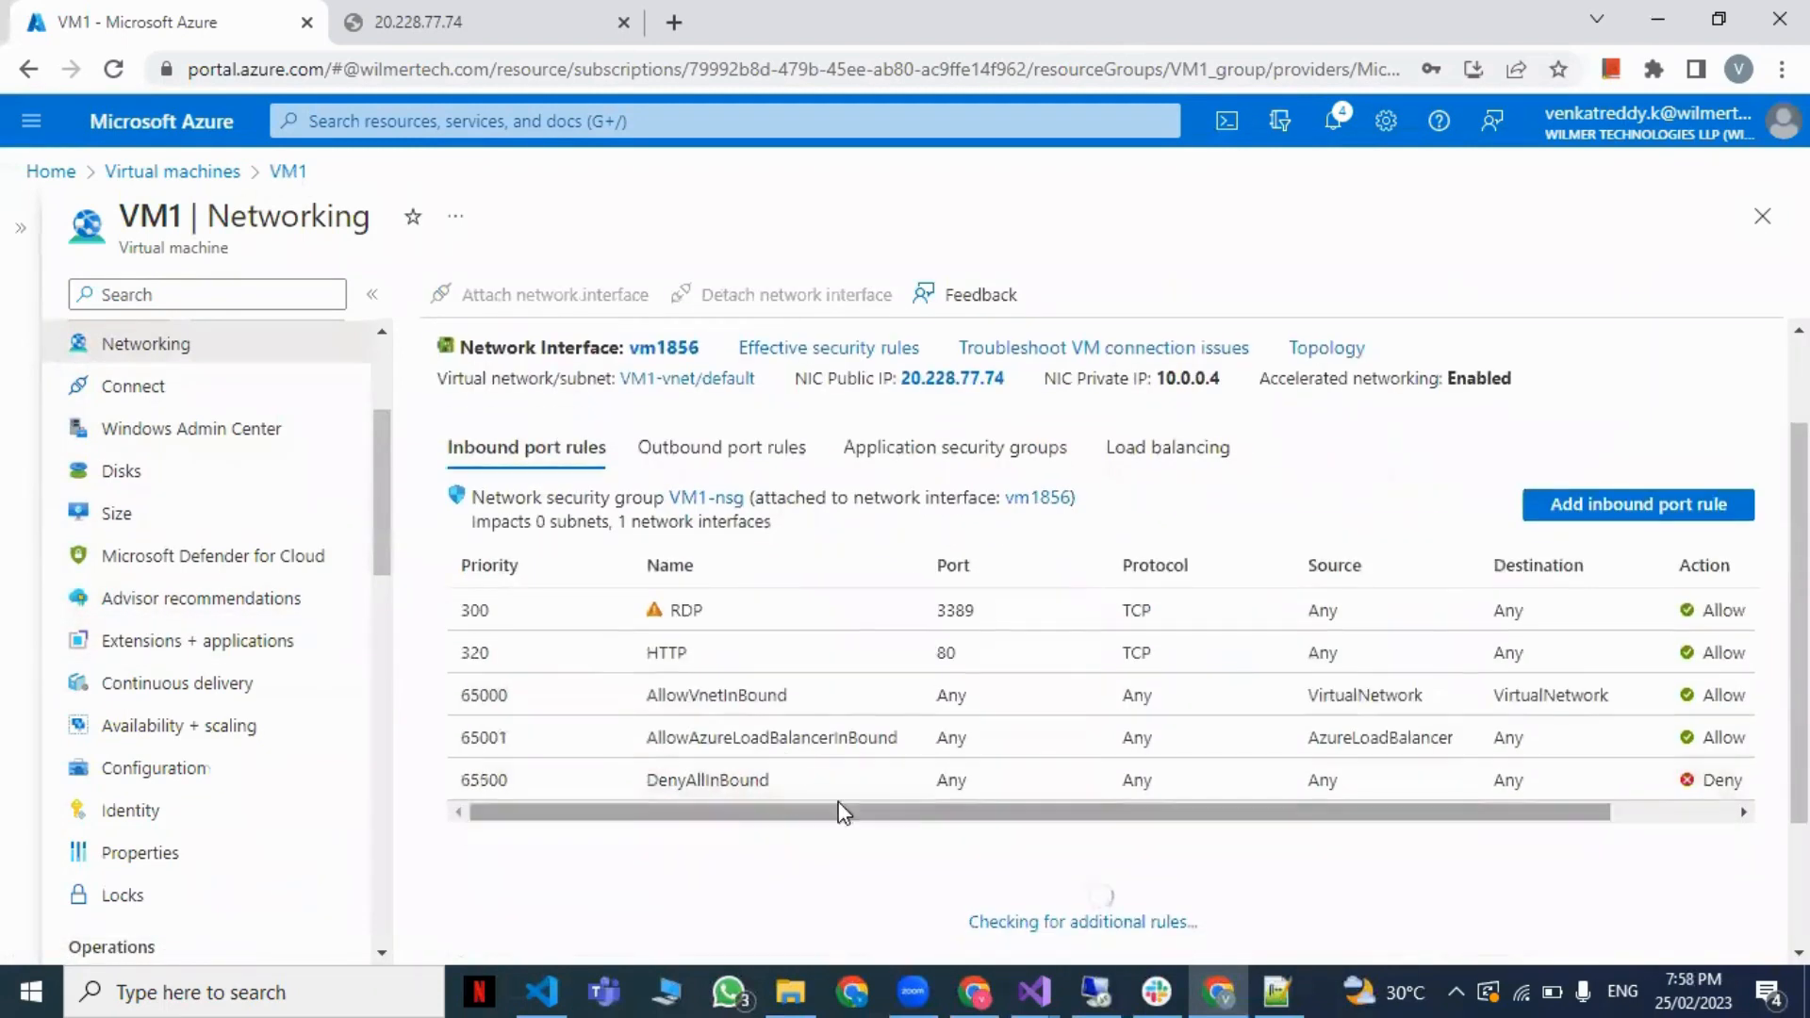
double_click(968, 663)
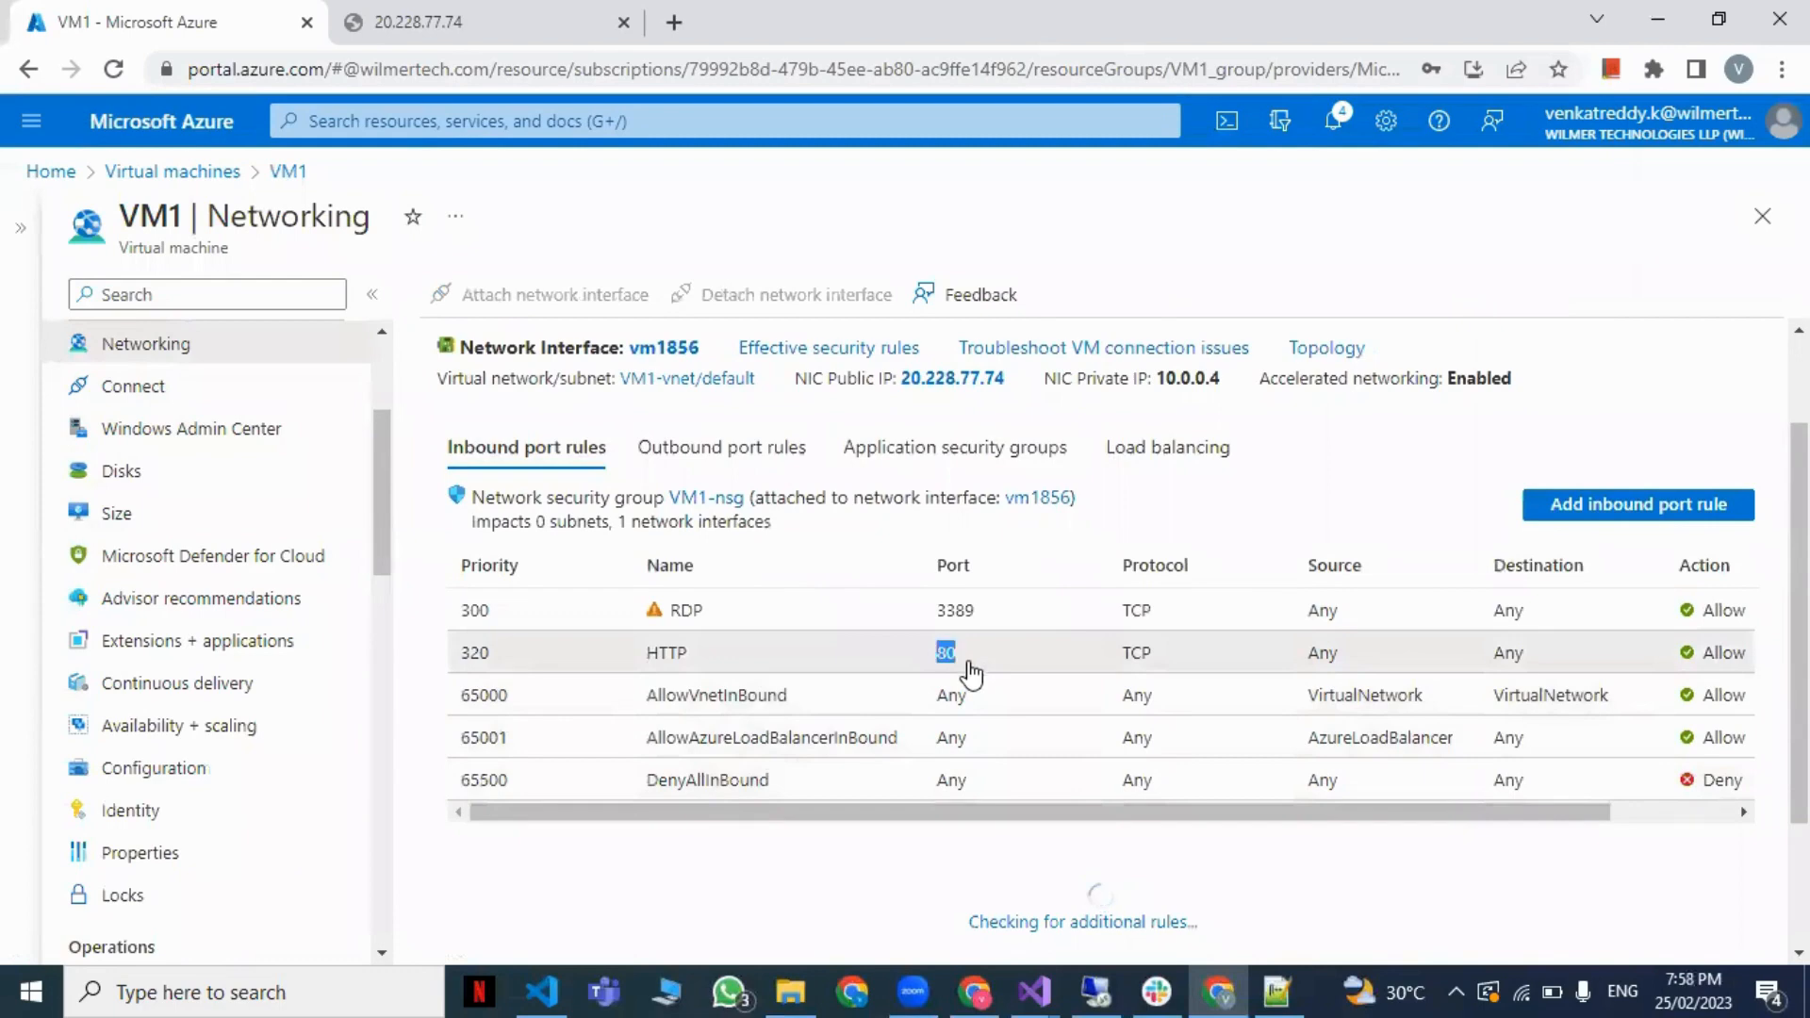
left_click(490, 21)
left_click(439, 72)
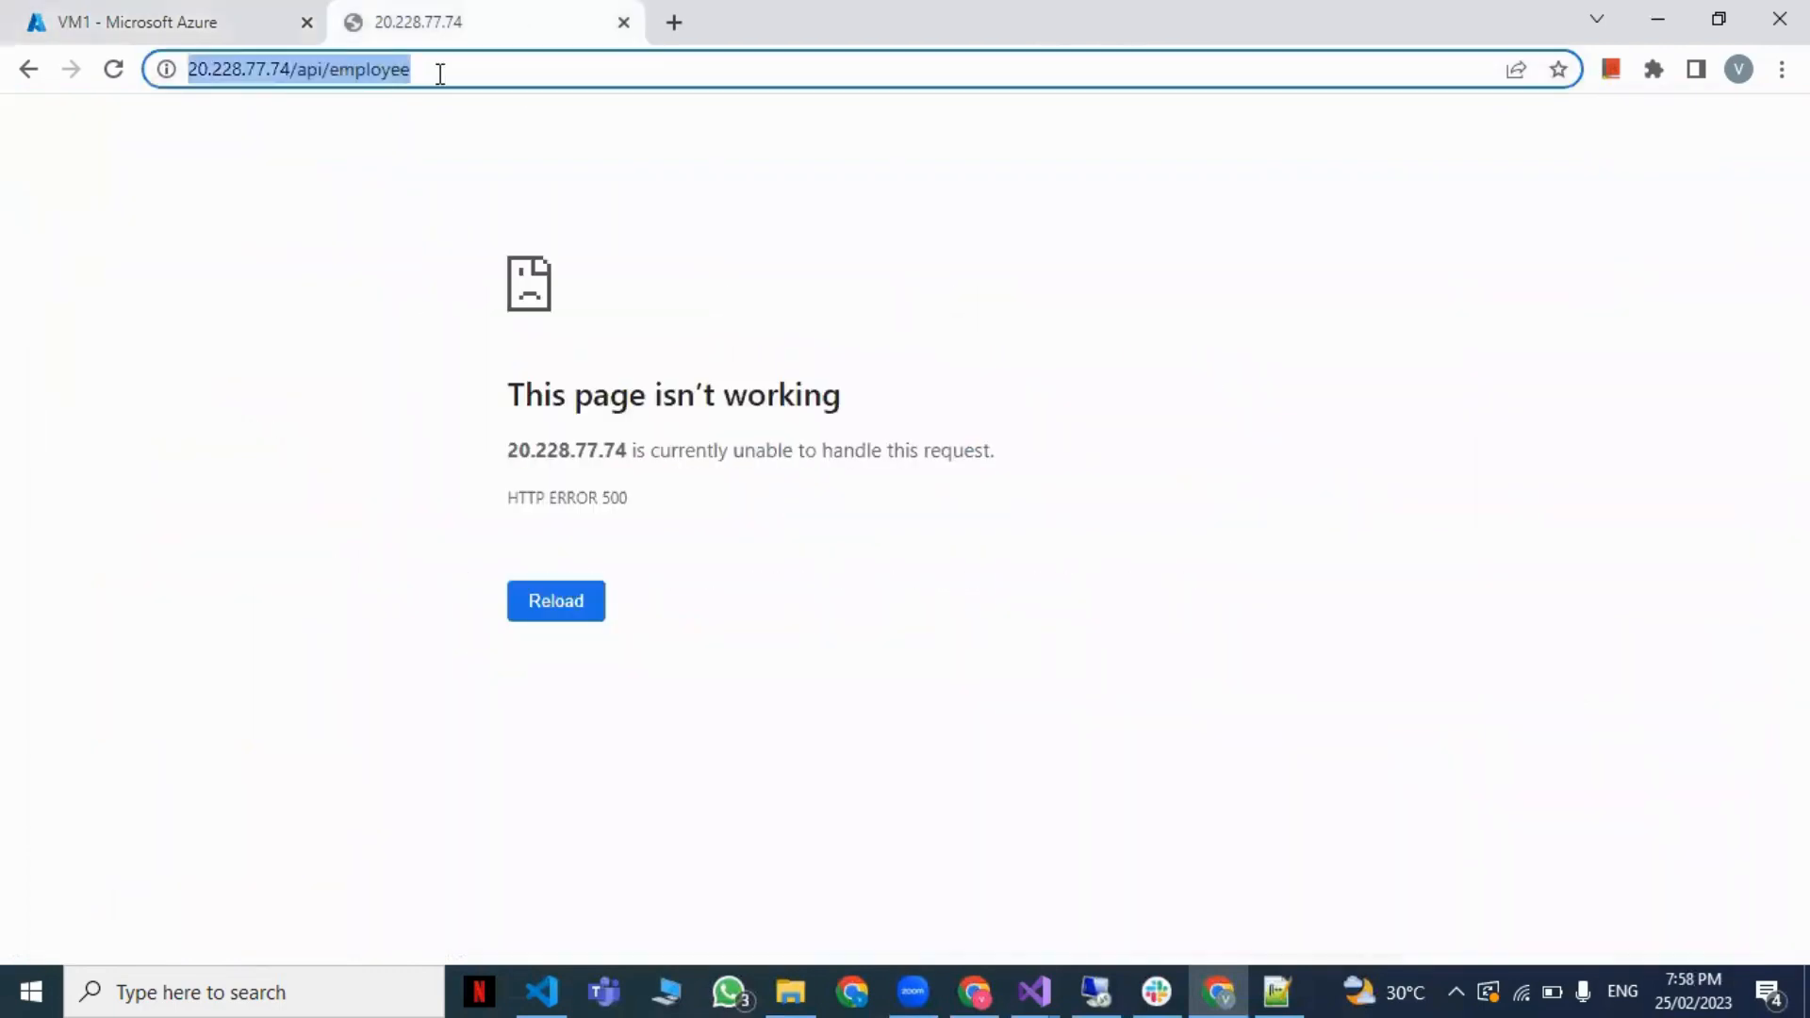
left_click(439, 72)
key("Return")
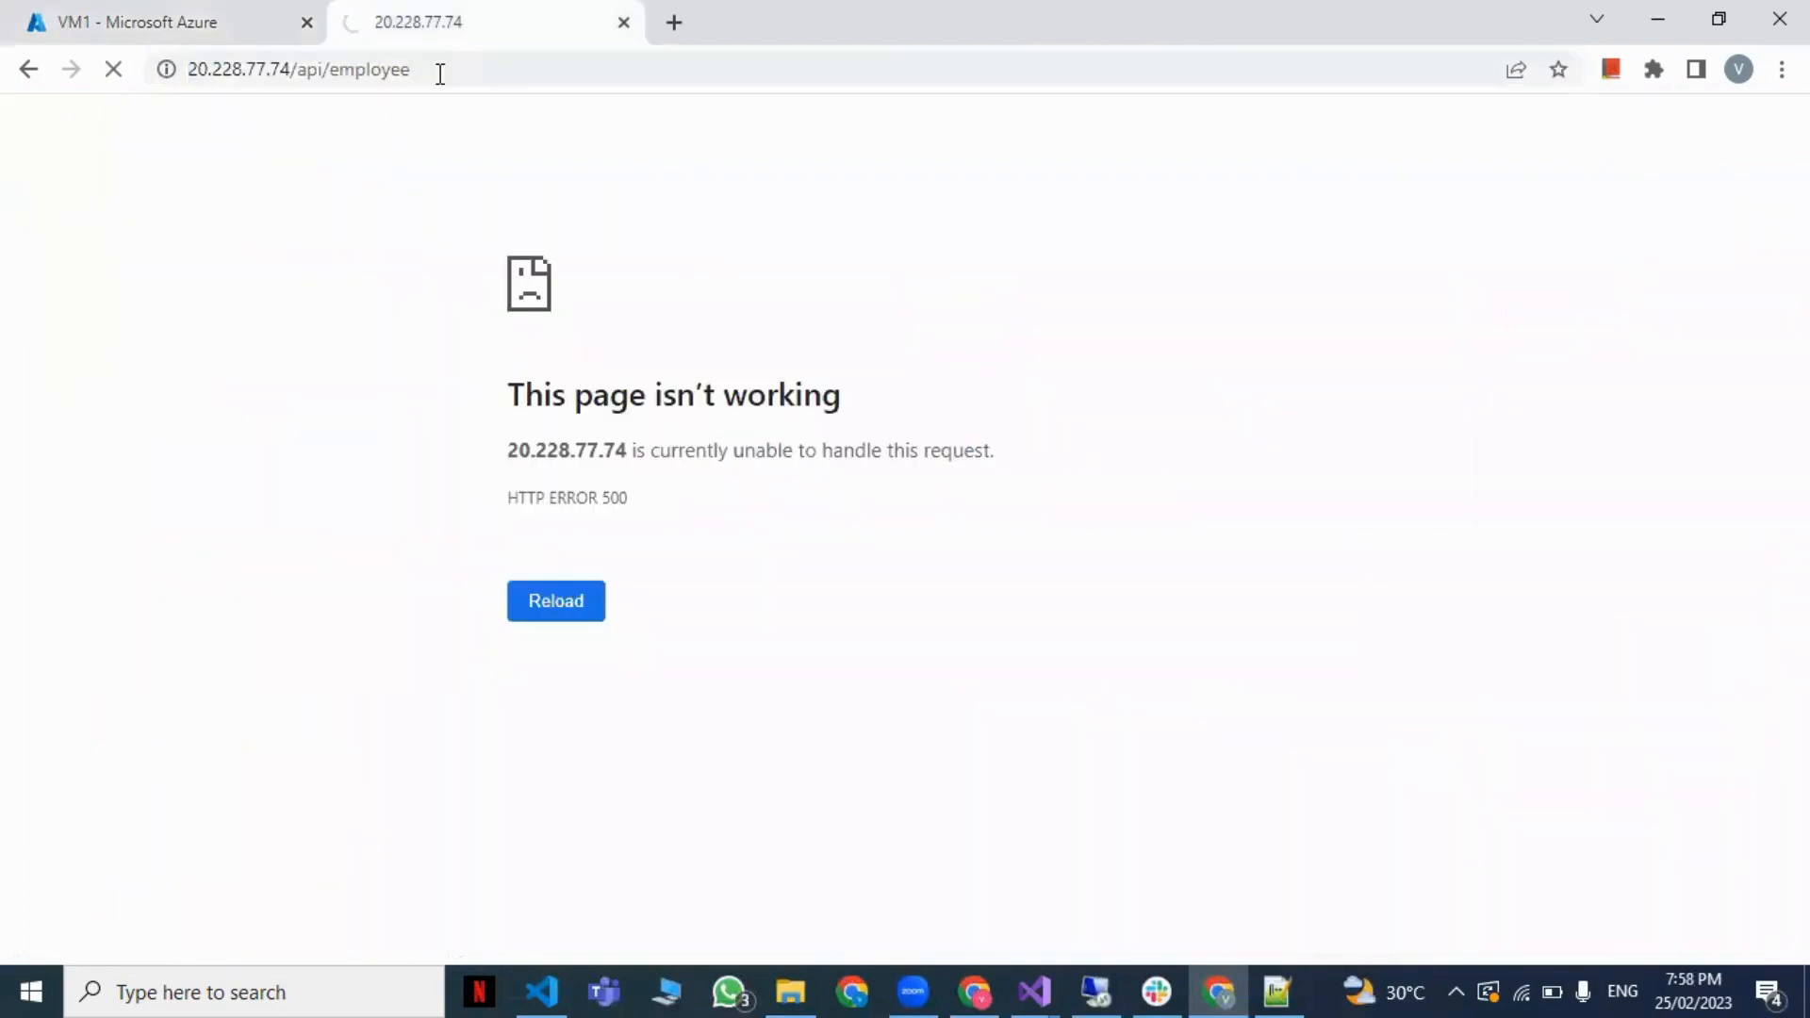
left_click(439, 72)
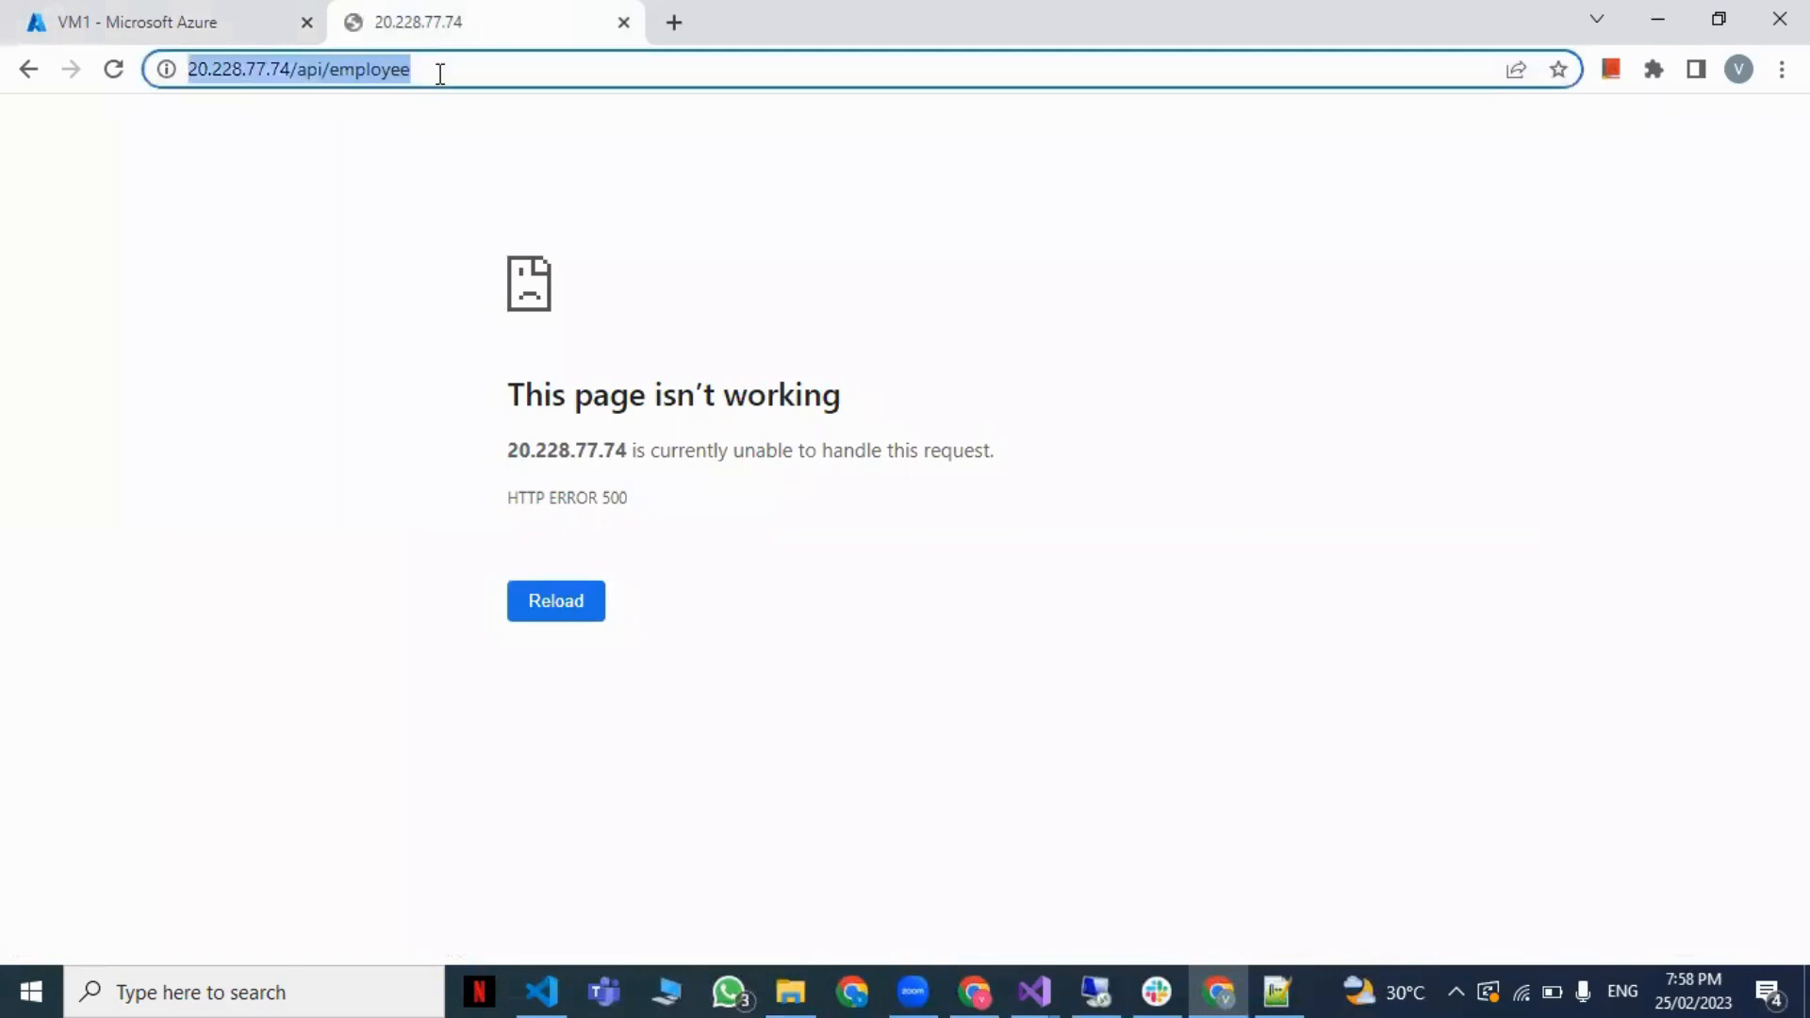
double_click(439, 72)
key("Left")
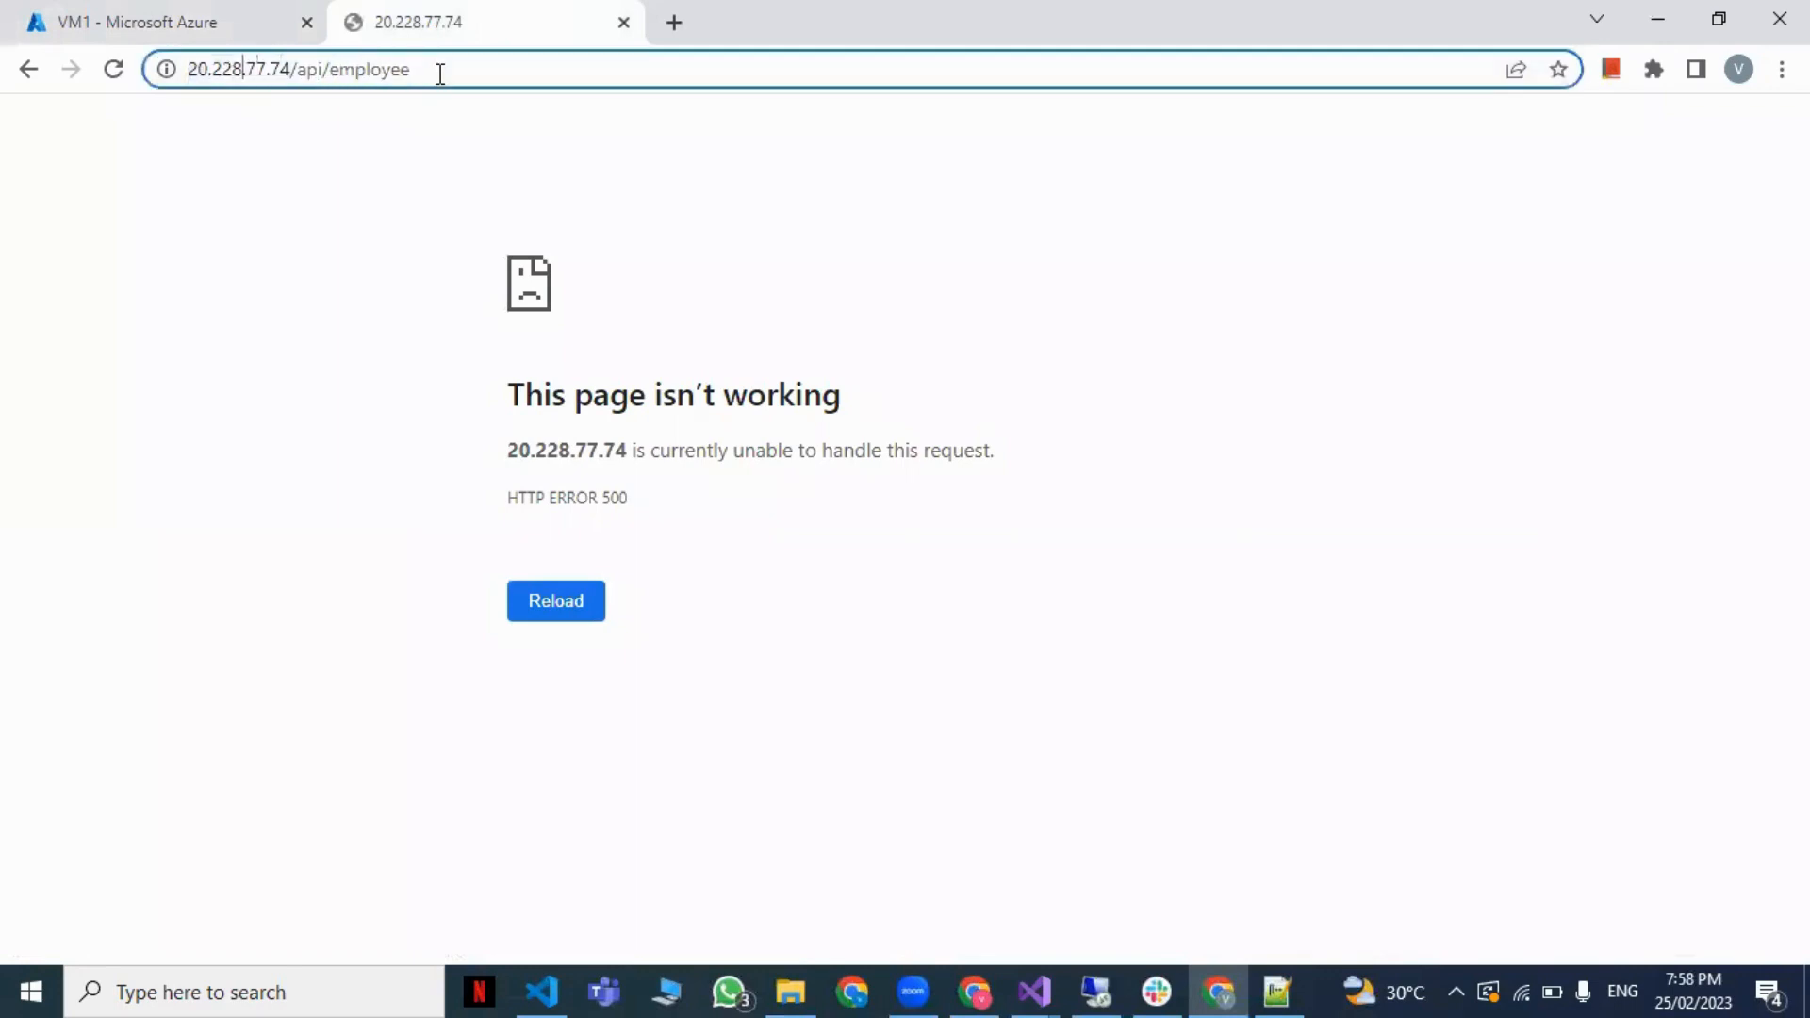
type("http://")
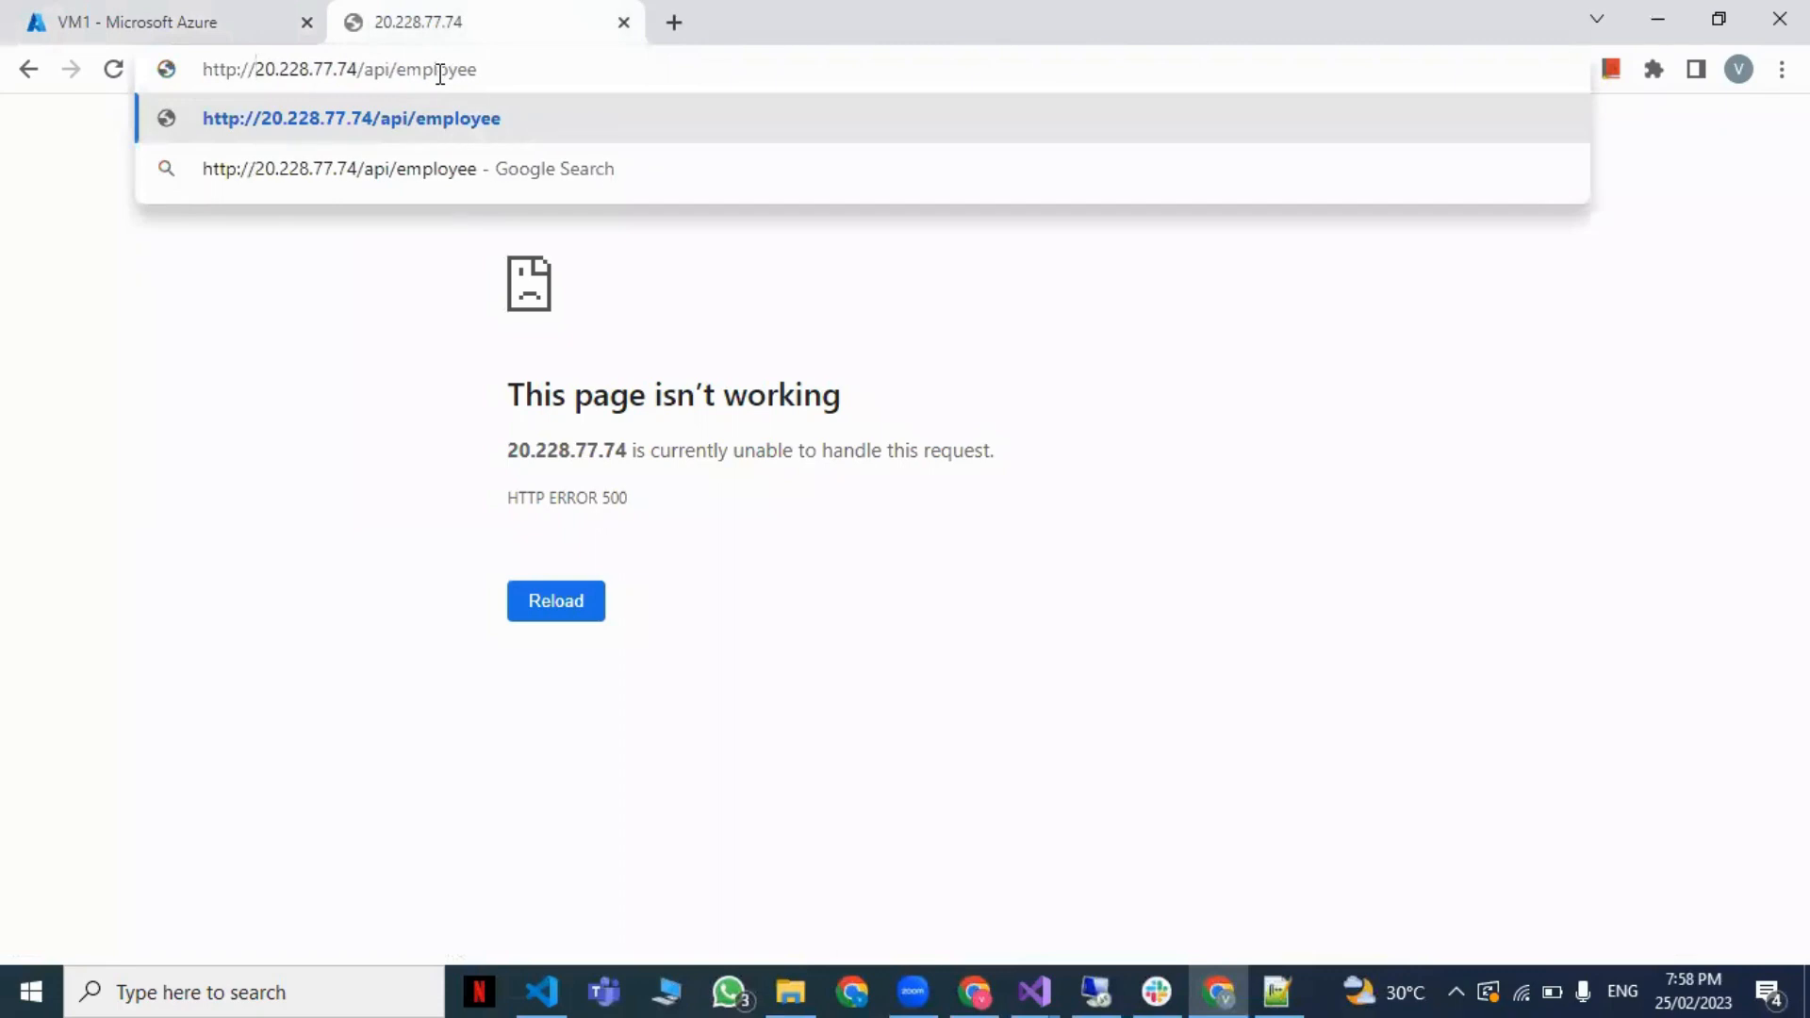
key("Return")
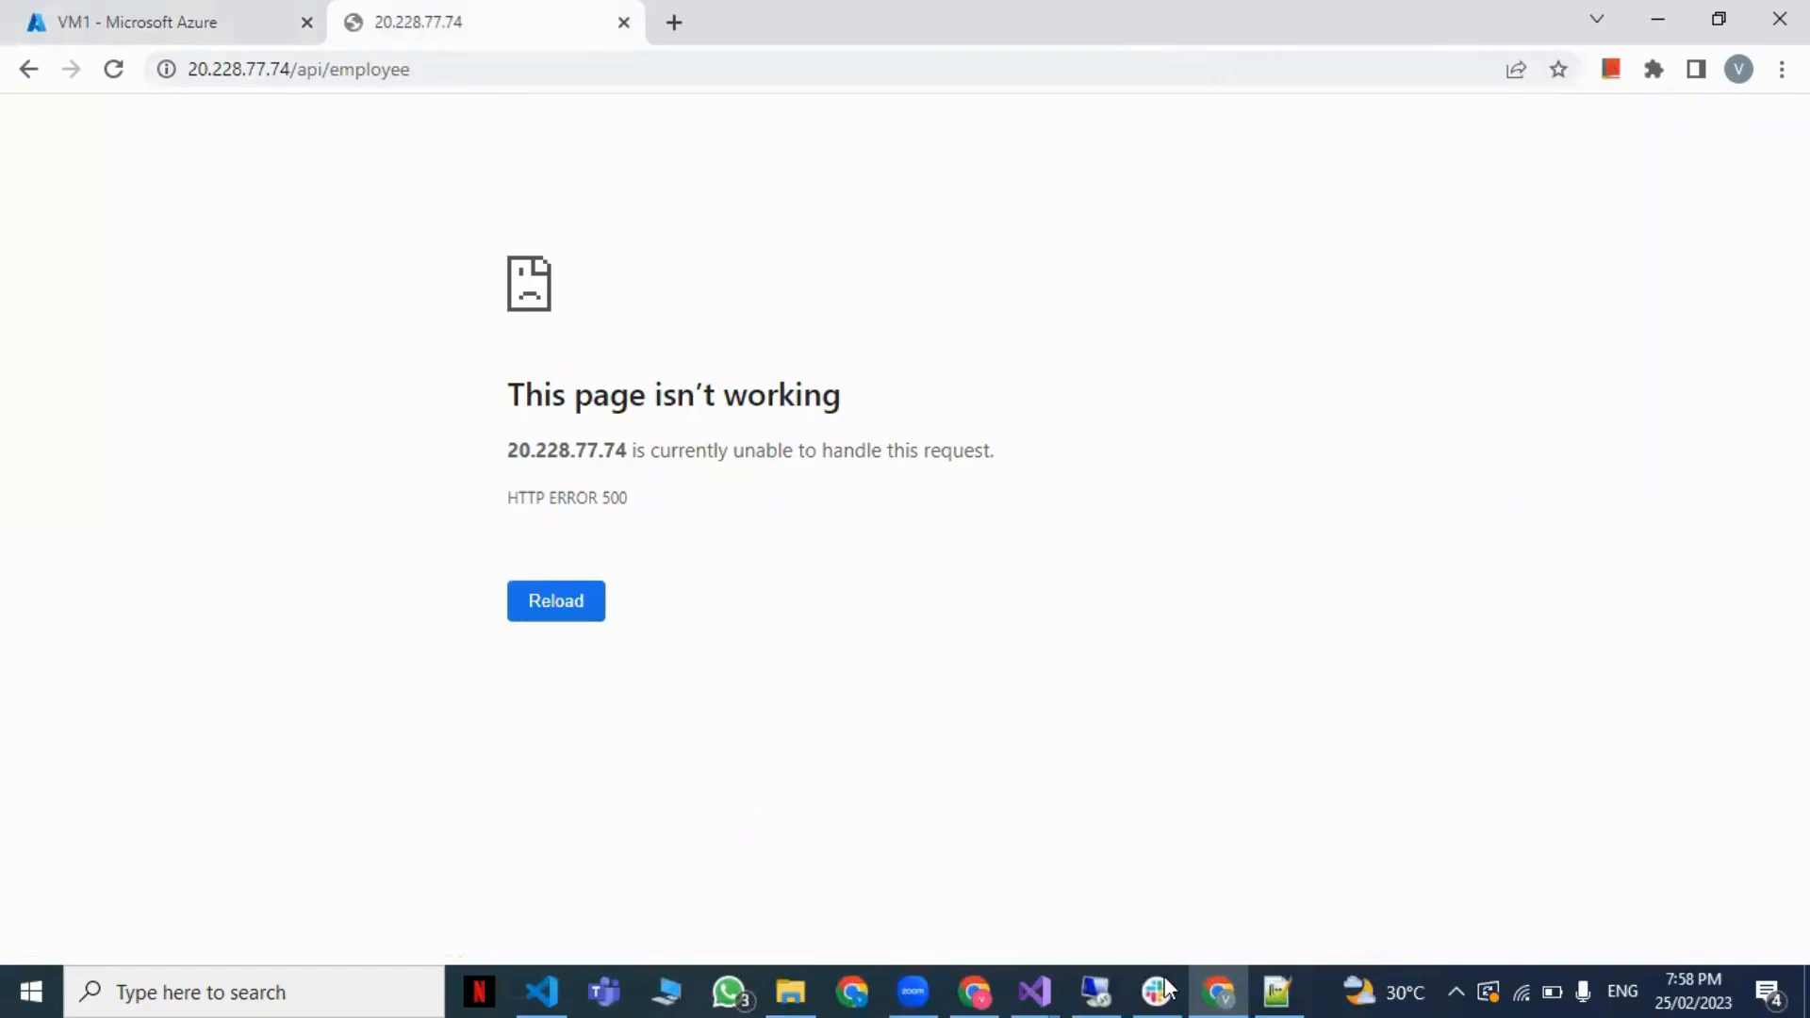
Step: Switch to the VM1 Remote Desktop session and open the Windows (C:) drive in a maximized File Explorer window
left_click(1098, 980)
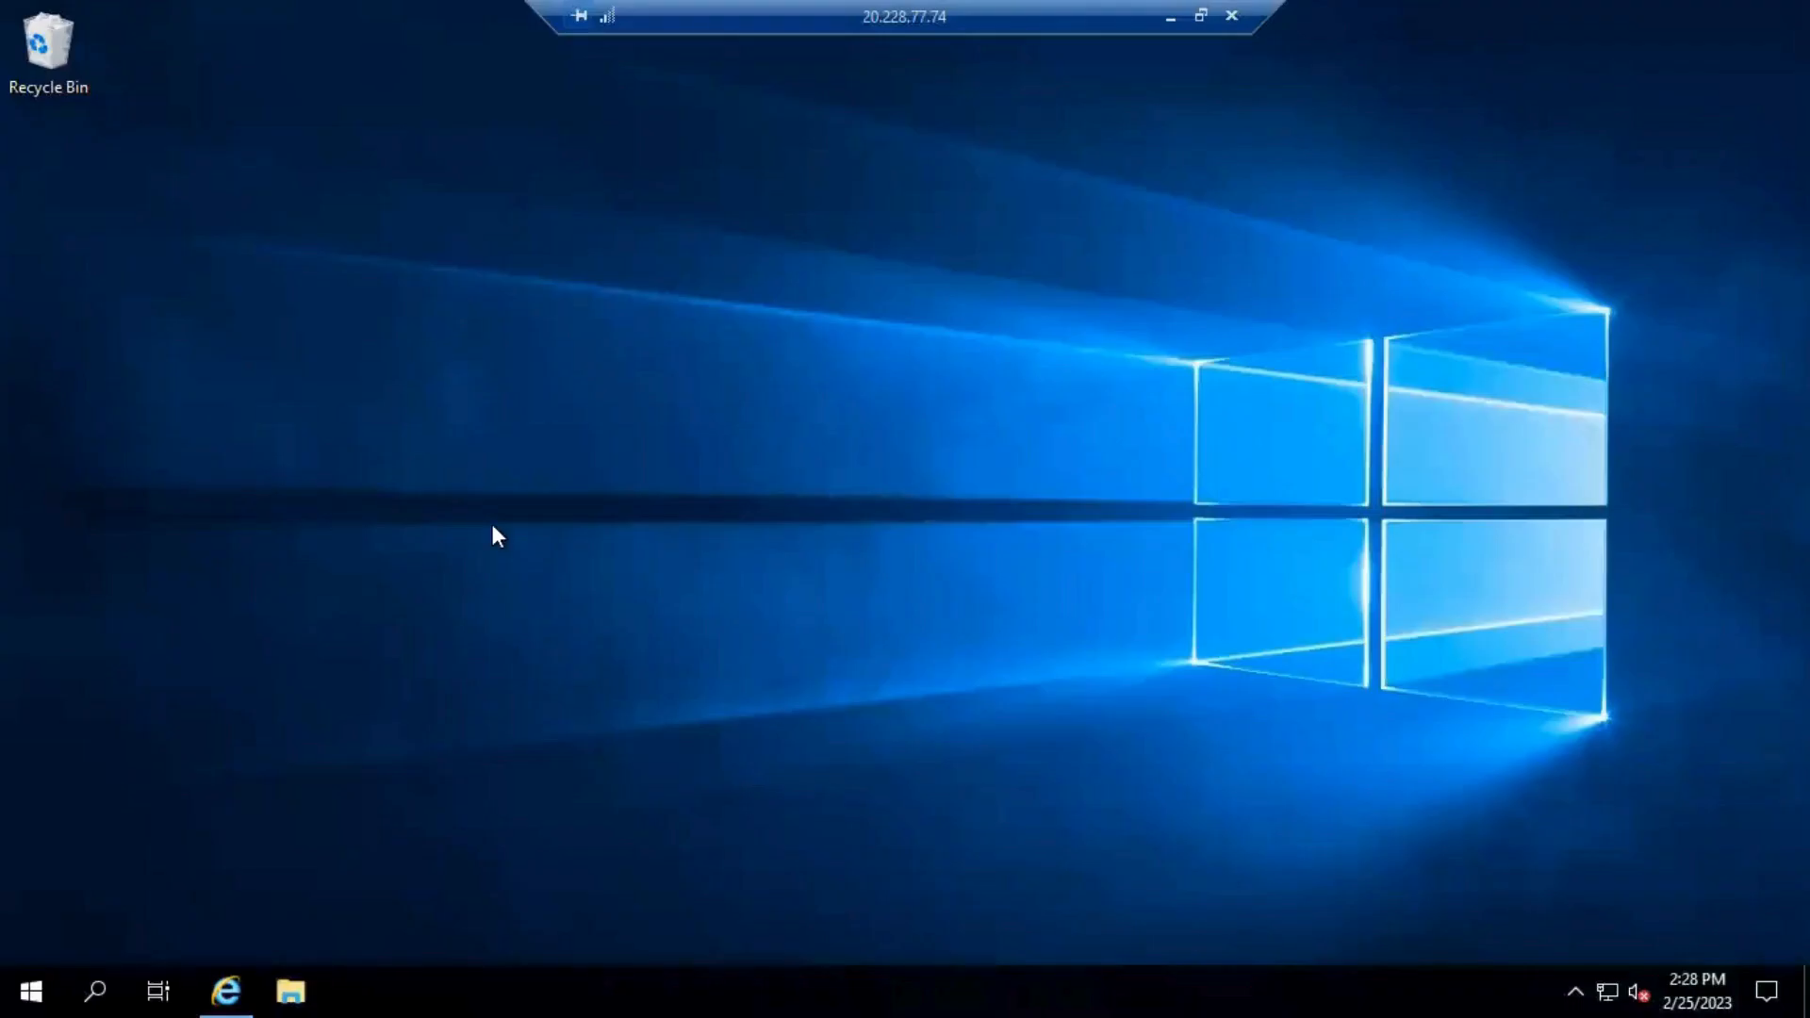
left_click(309, 976)
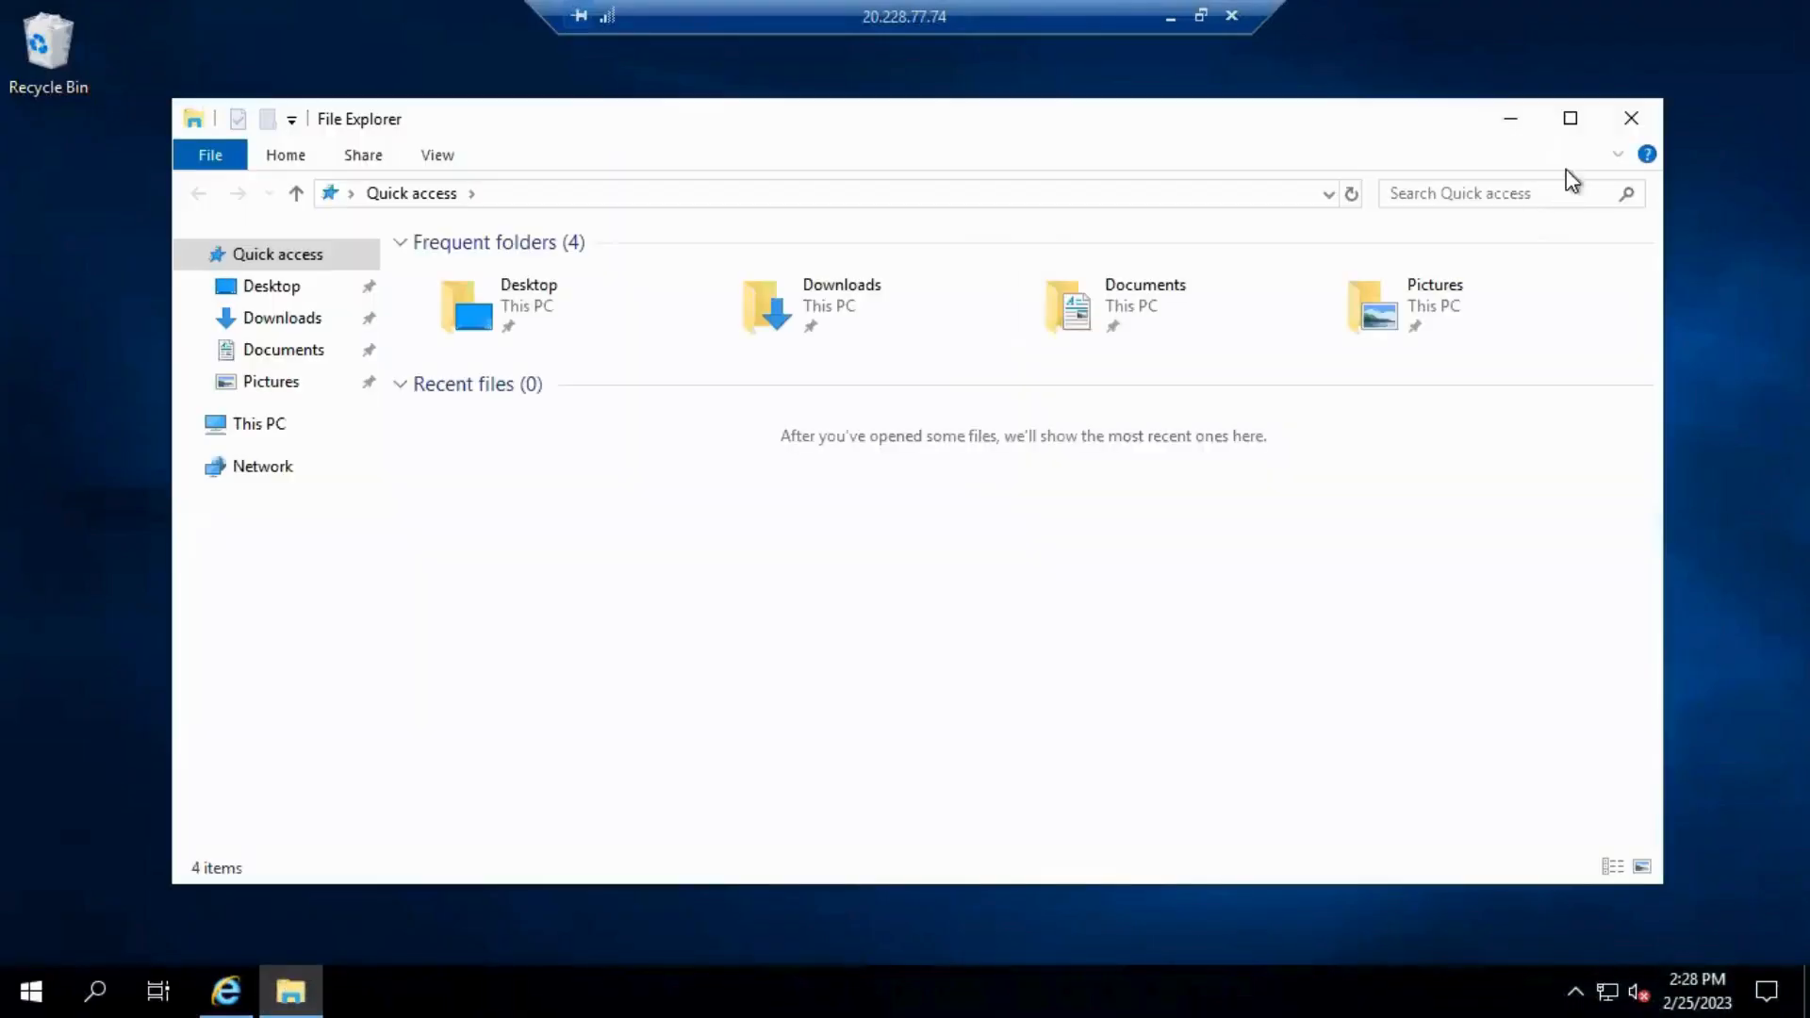
left_click(1590, 135)
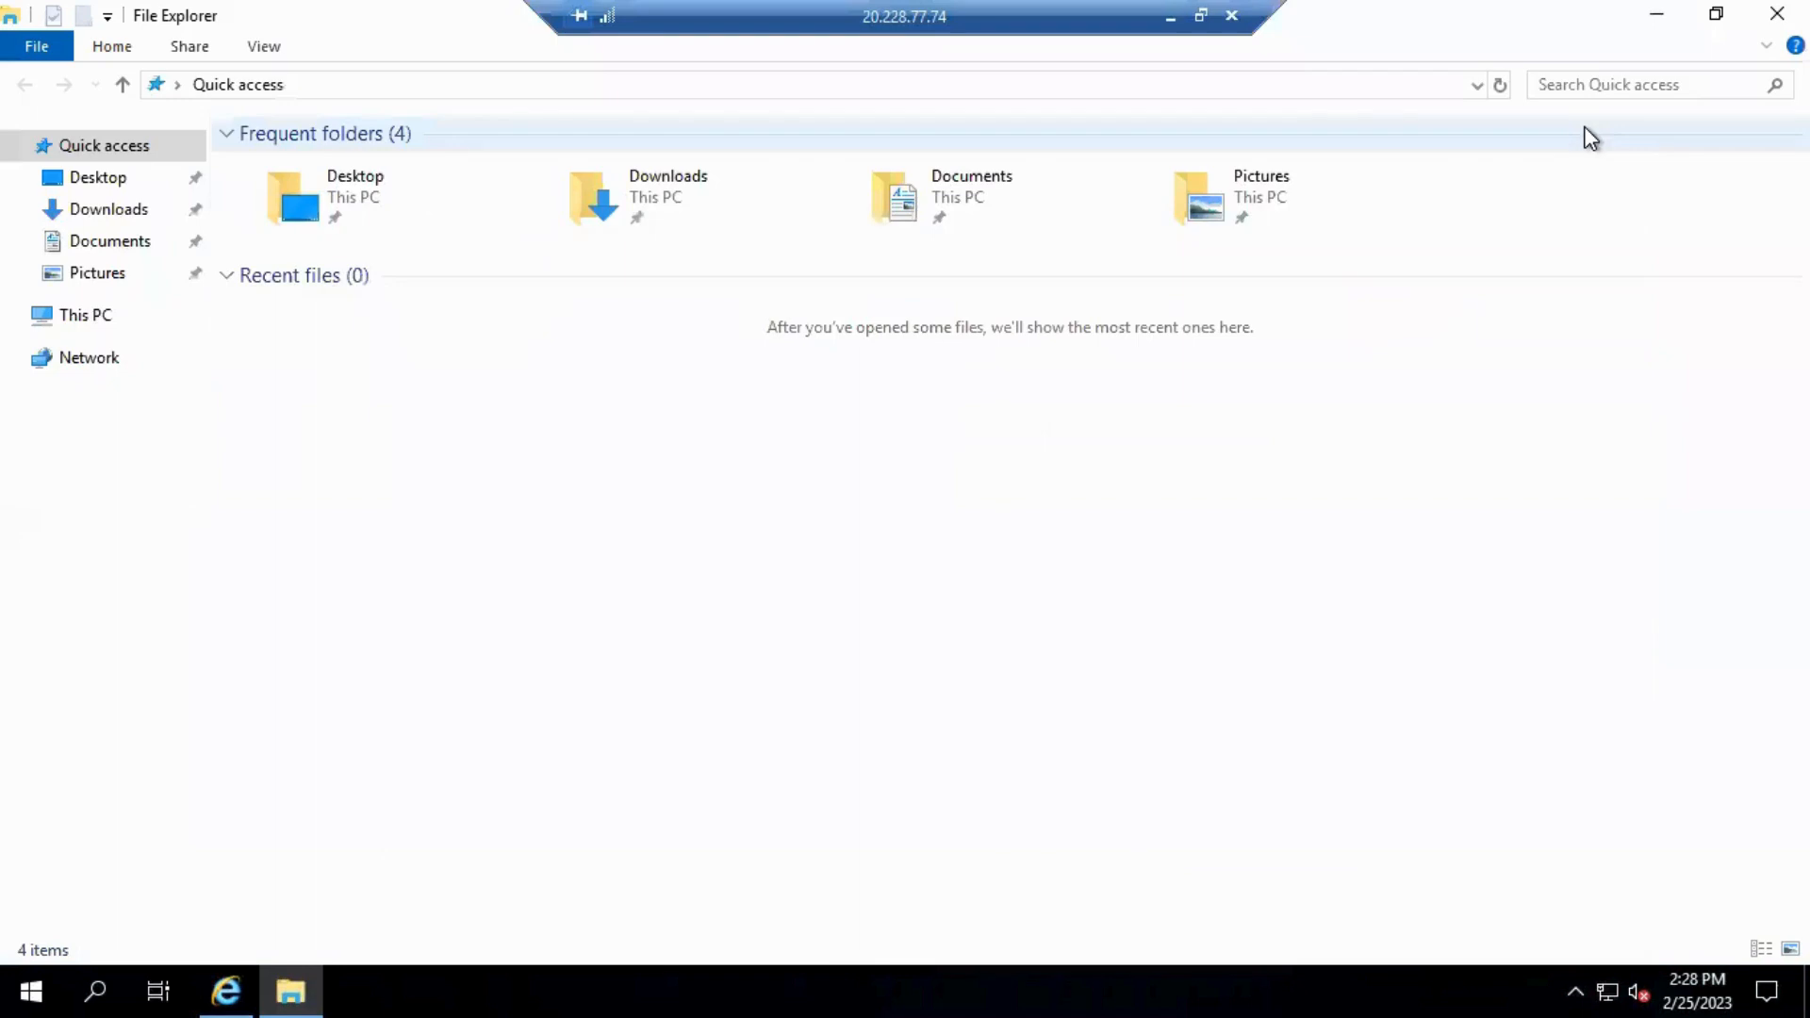
left_click(58, 318)
double_click(464, 374)
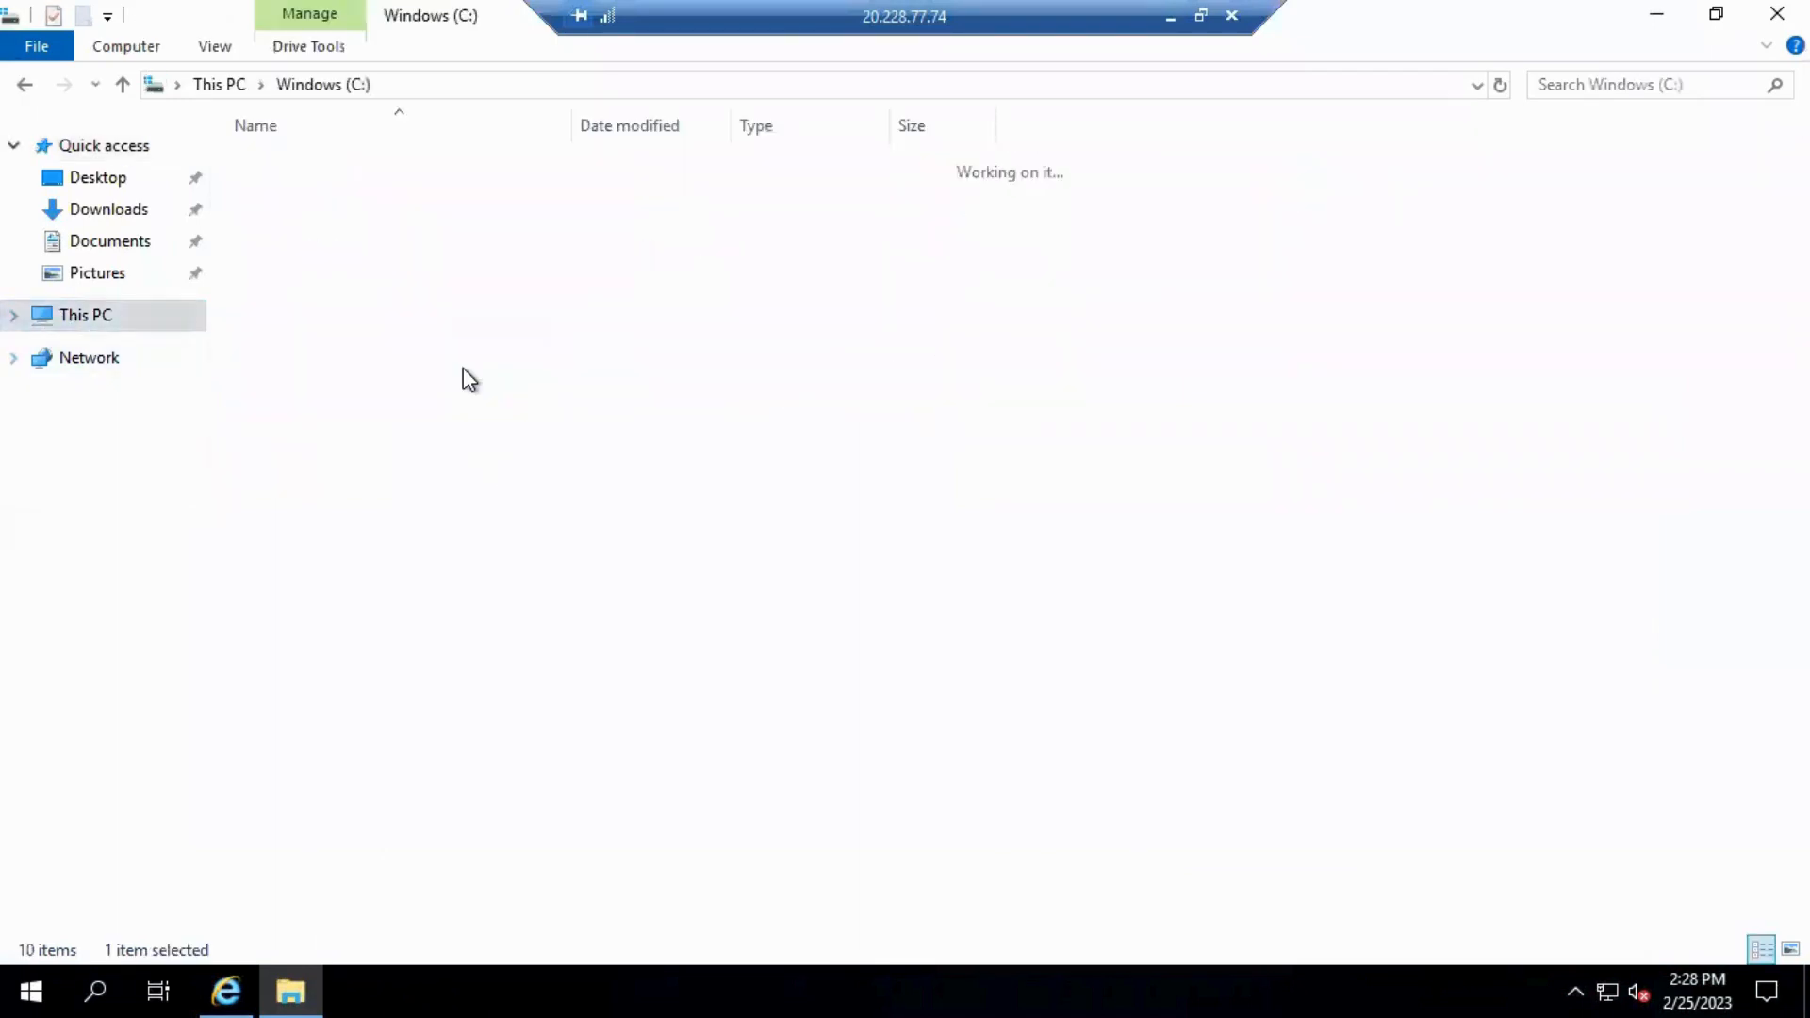
Step: Create a folder named ReactFrontEnd on the C: drive and open it
right_click(401, 447)
mouse_move(496, 733)
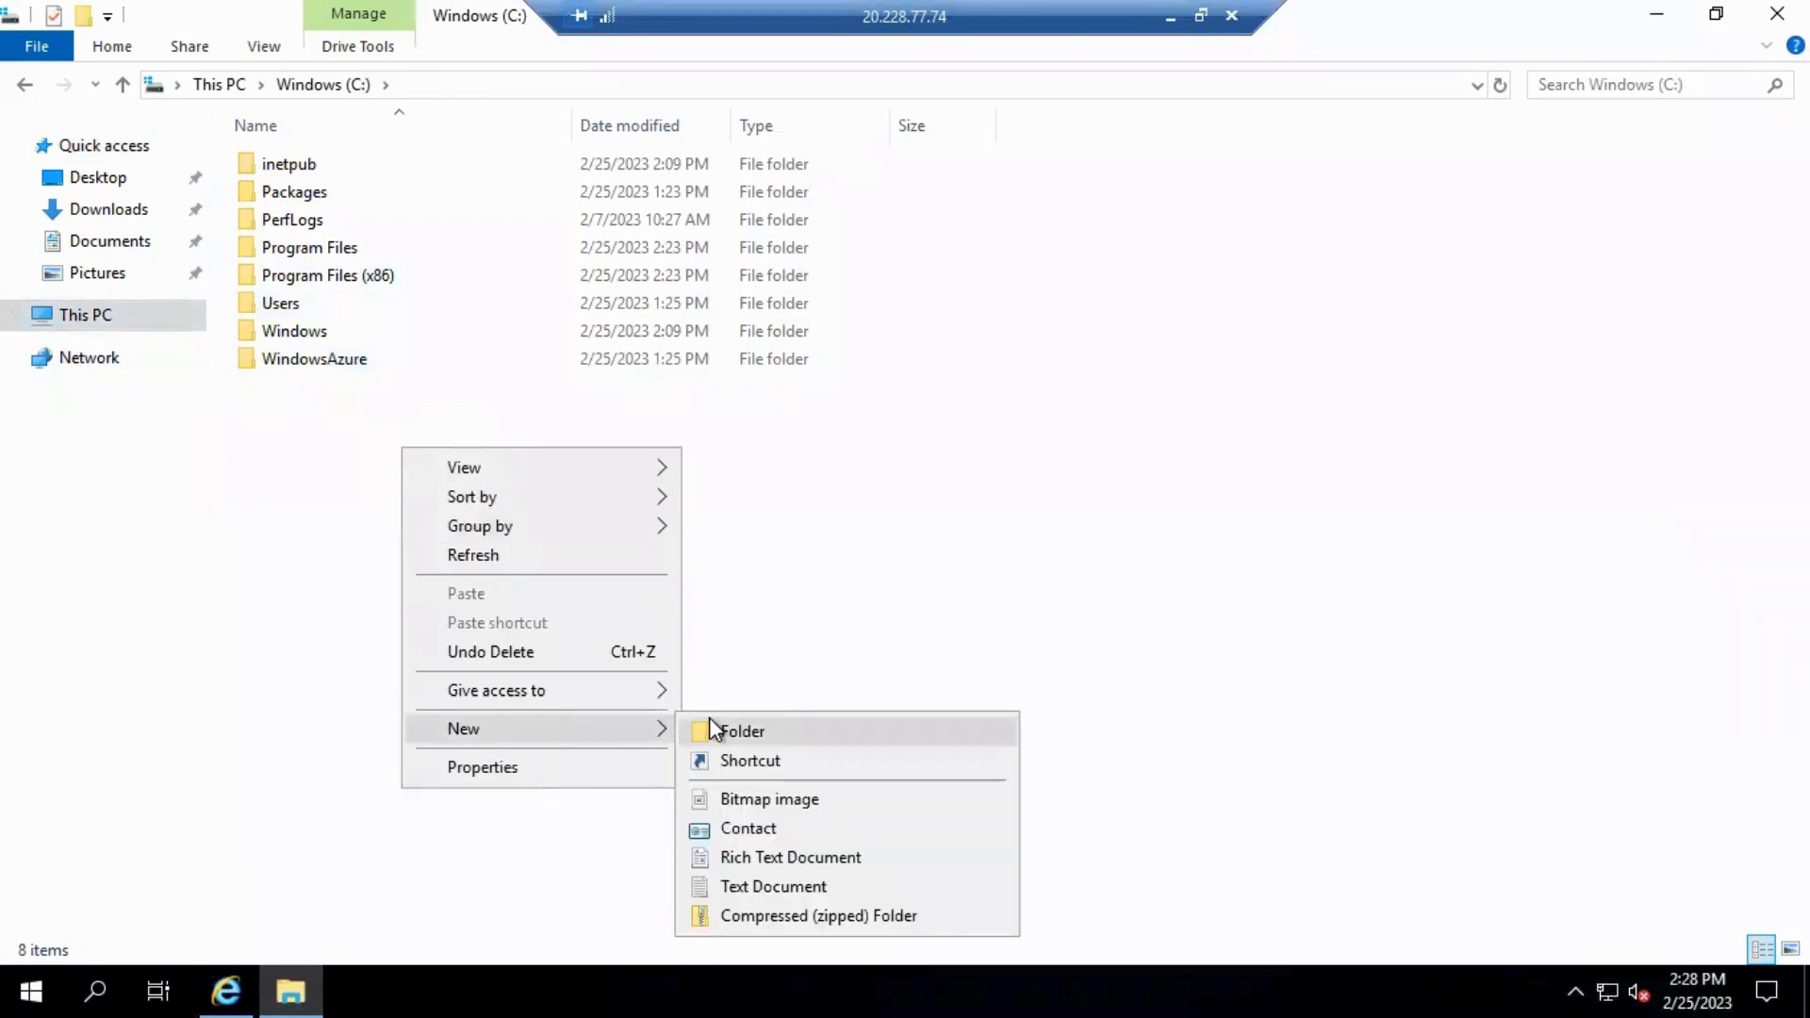
left_click(709, 716)
type("React")
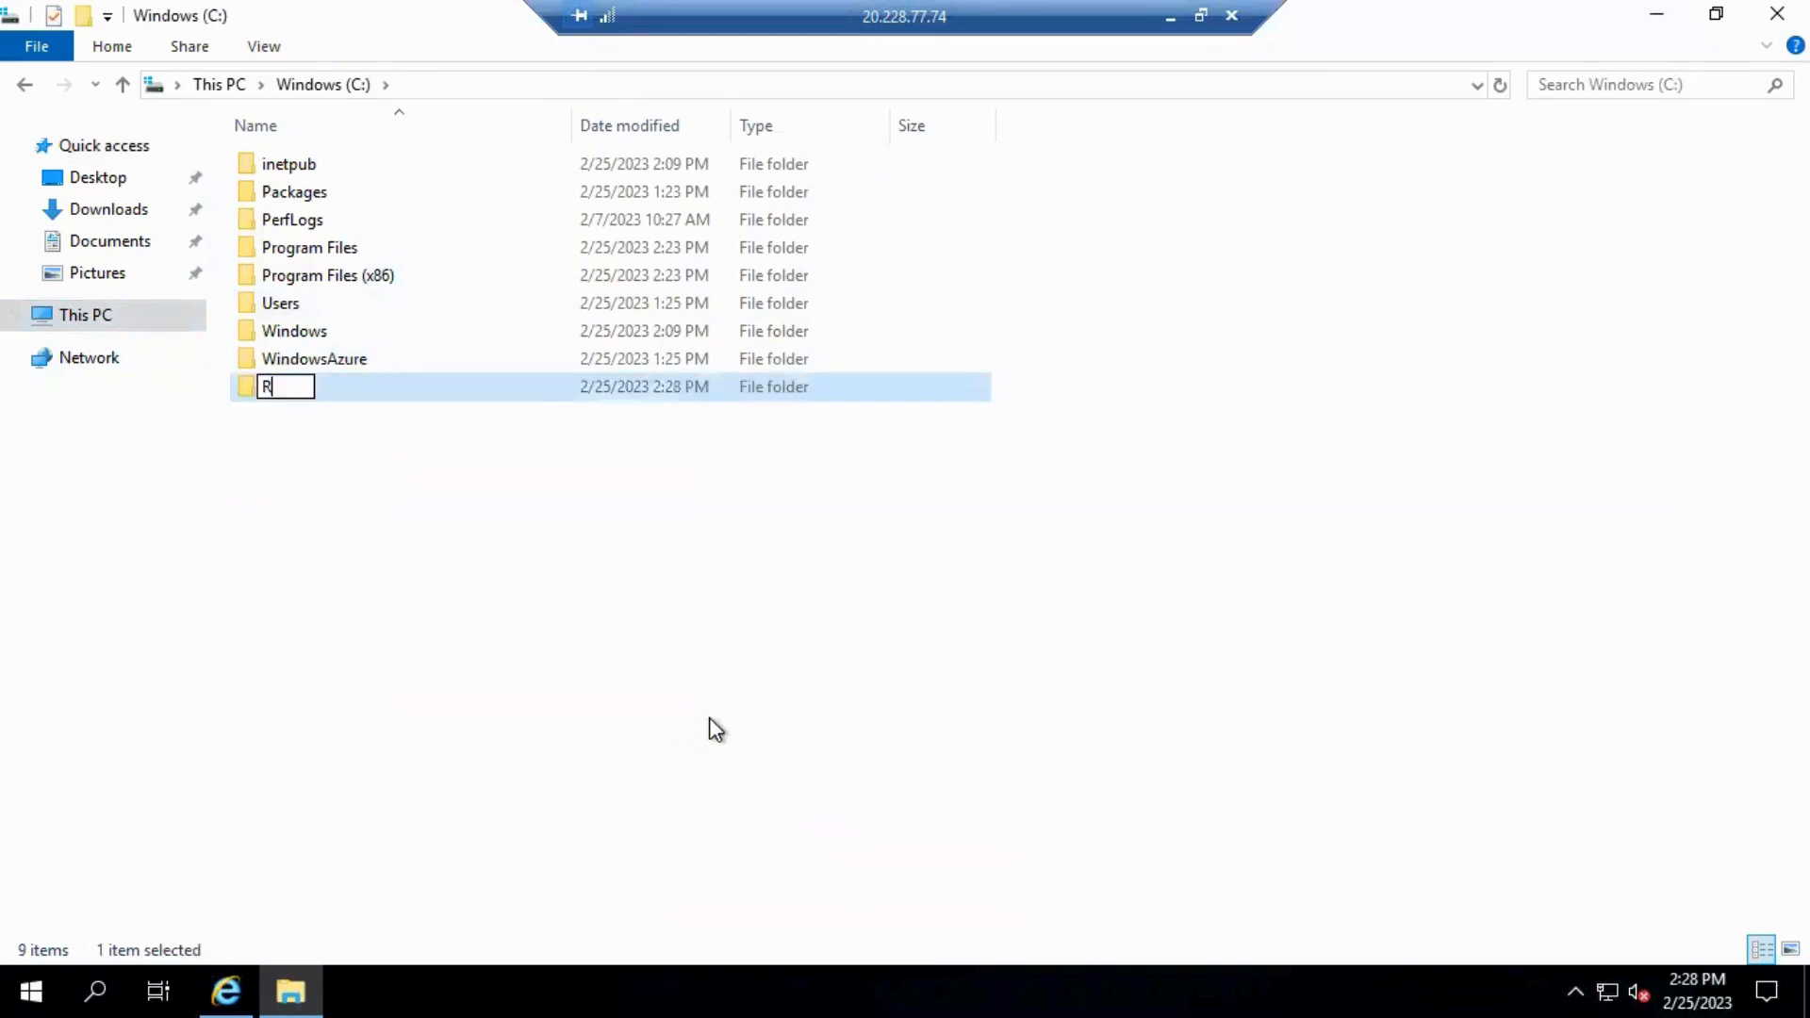
type("ontEnd")
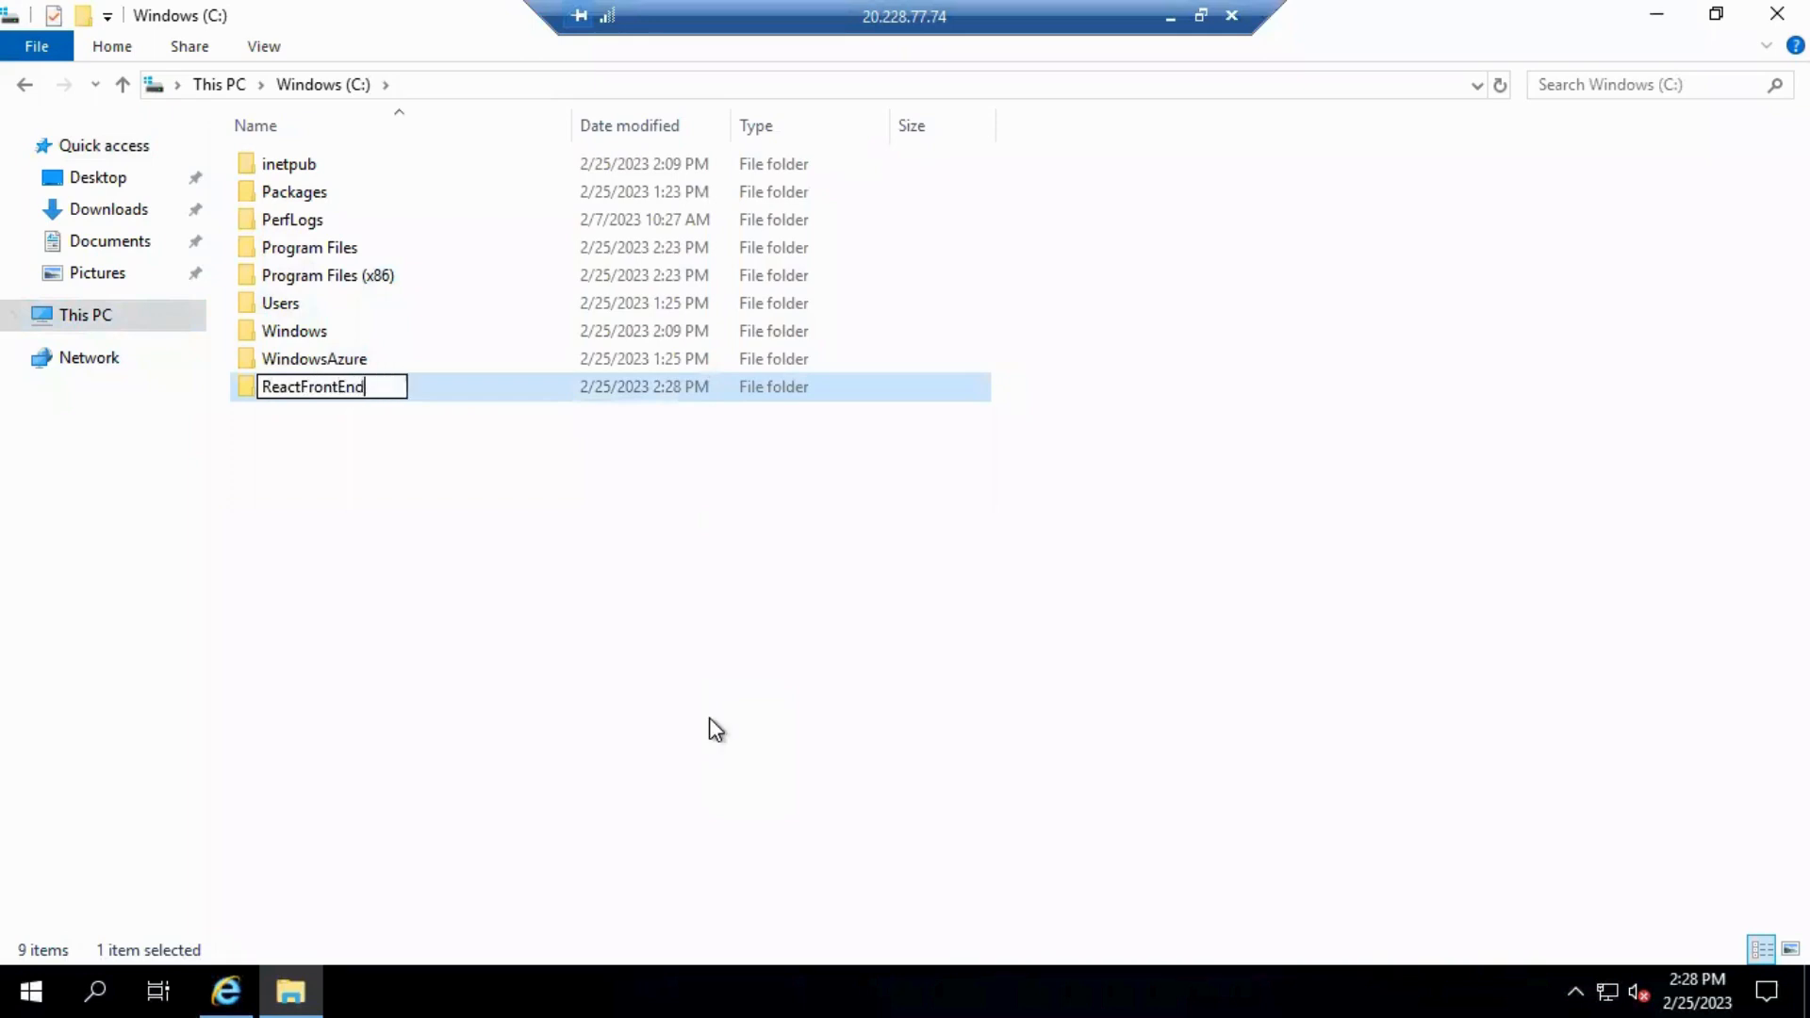
key("Return")
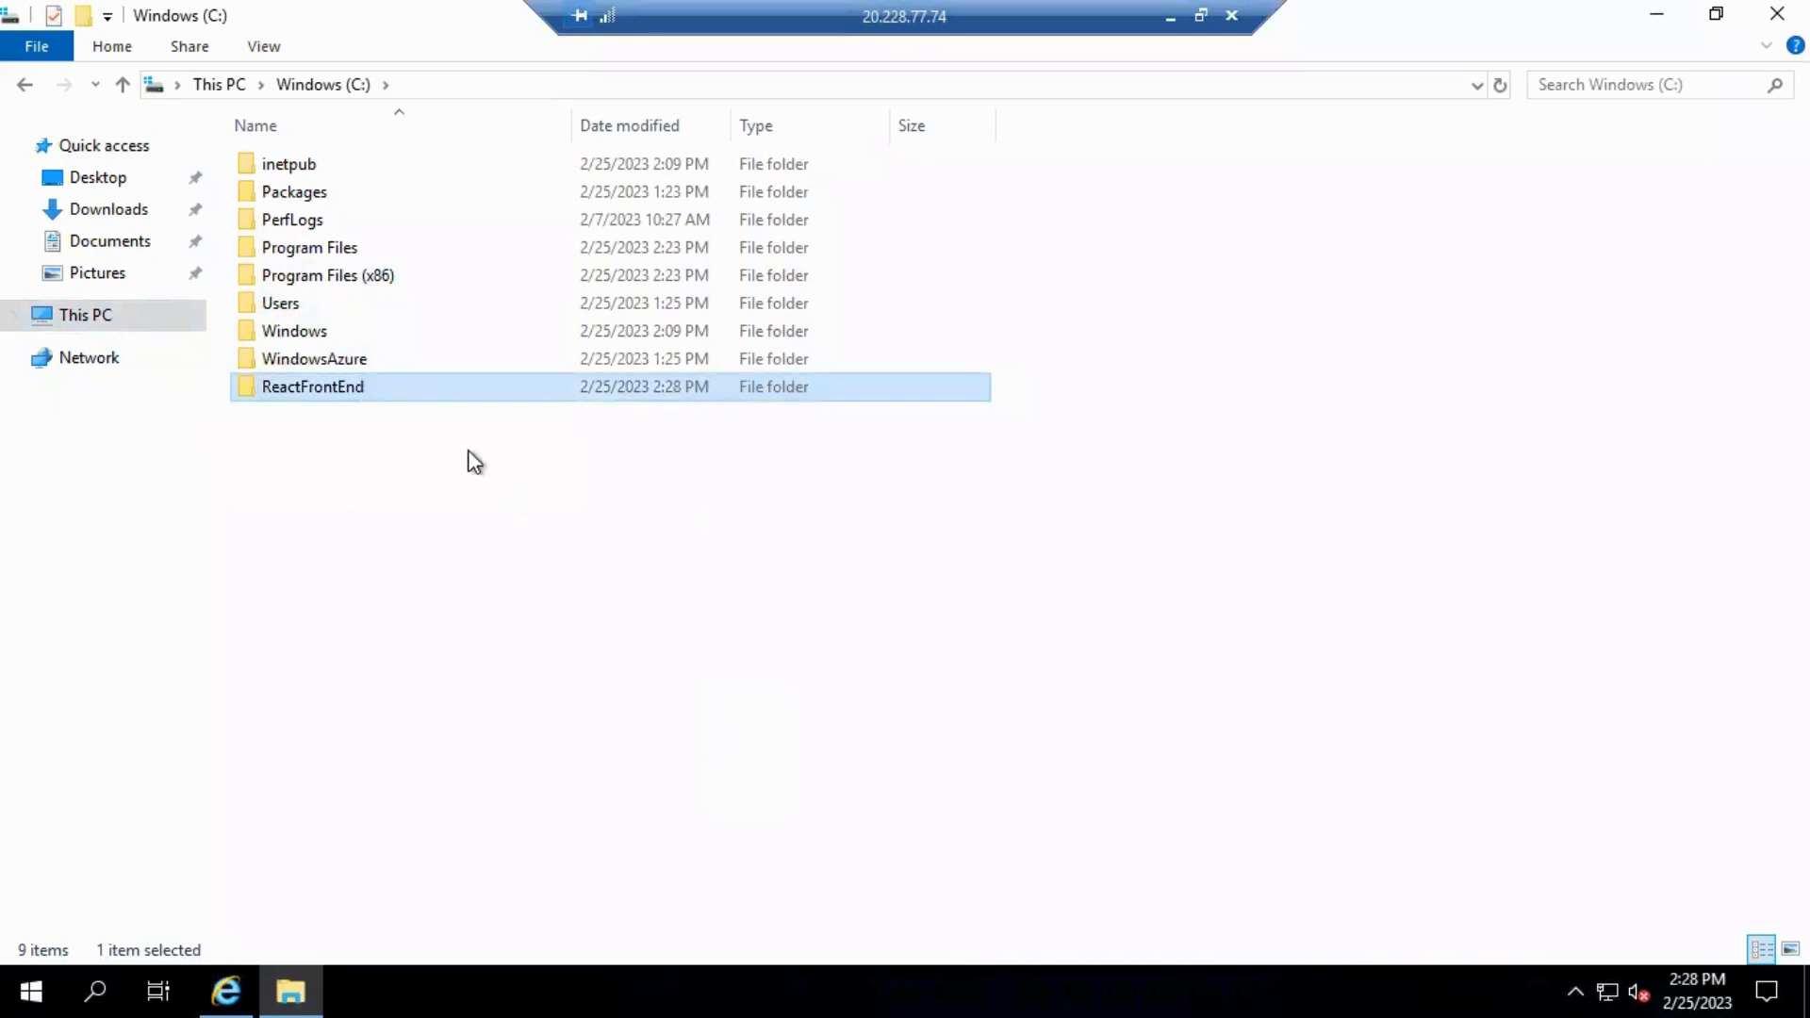
double_click(406, 390)
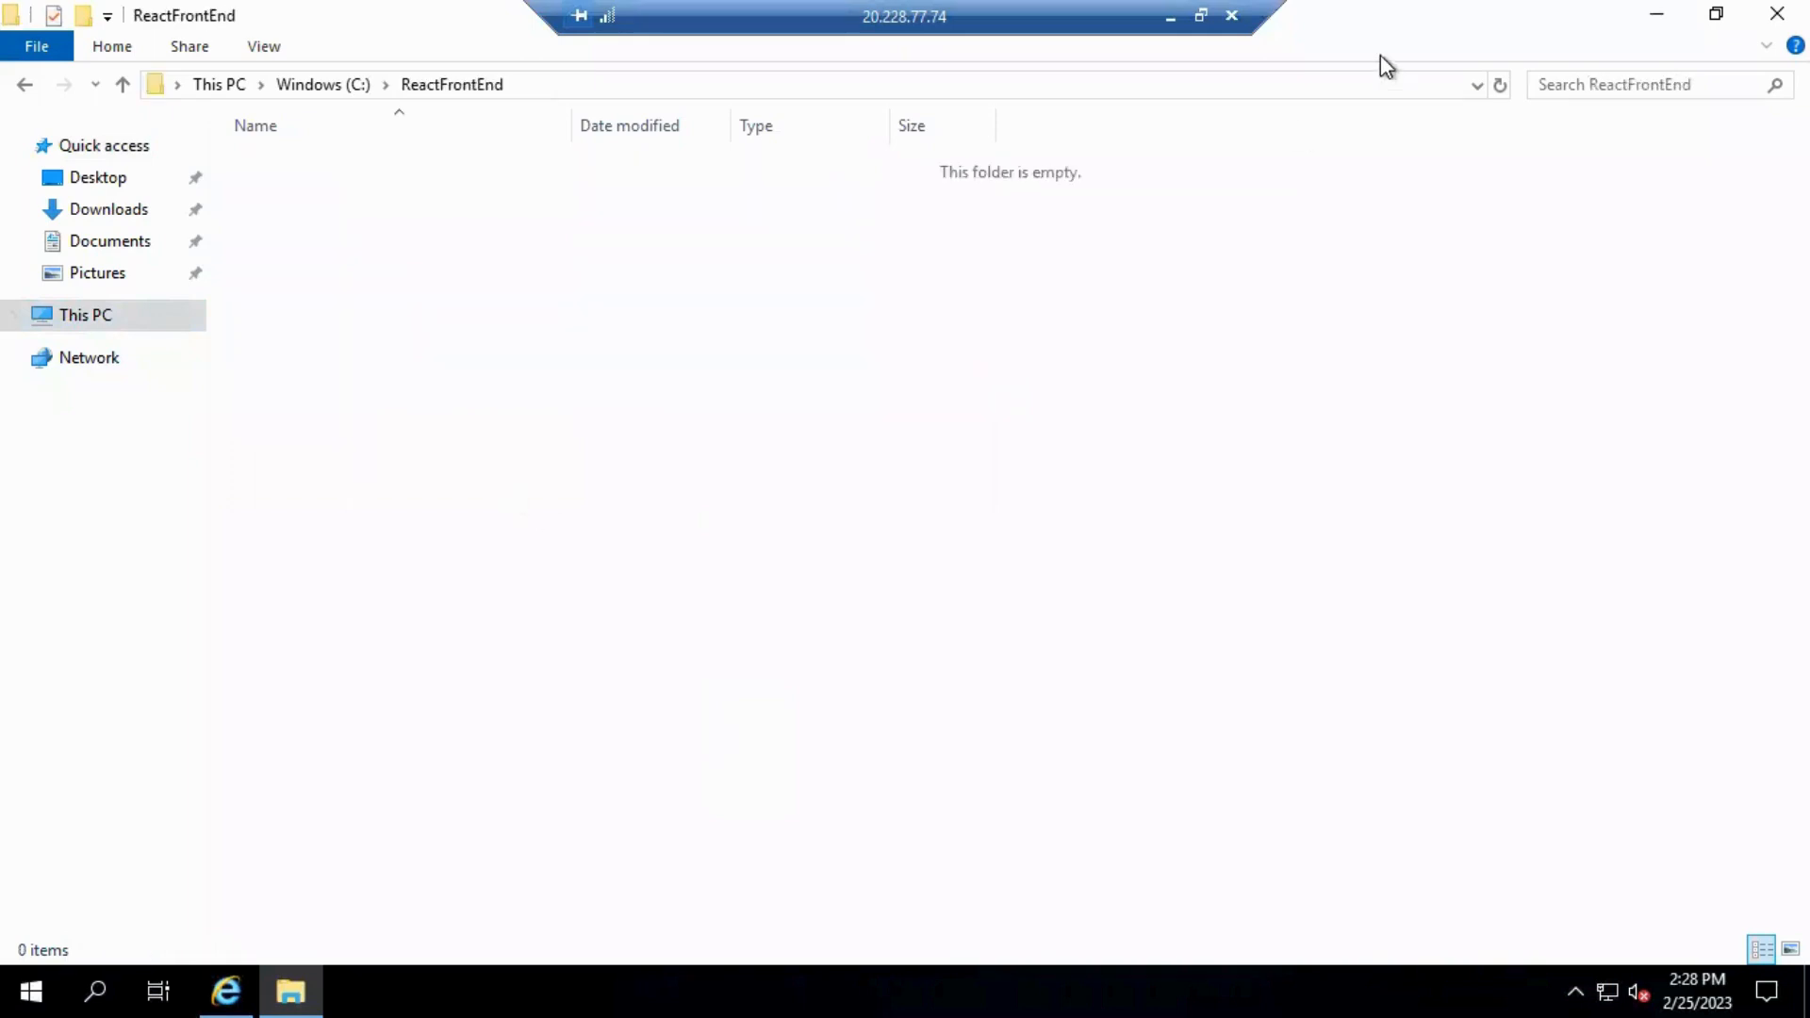
Step: Return to the local VM Project 04 folder in File Explorer and extract front-end.zip into a front-end folder
left_click(1172, 17)
left_click(1645, 19)
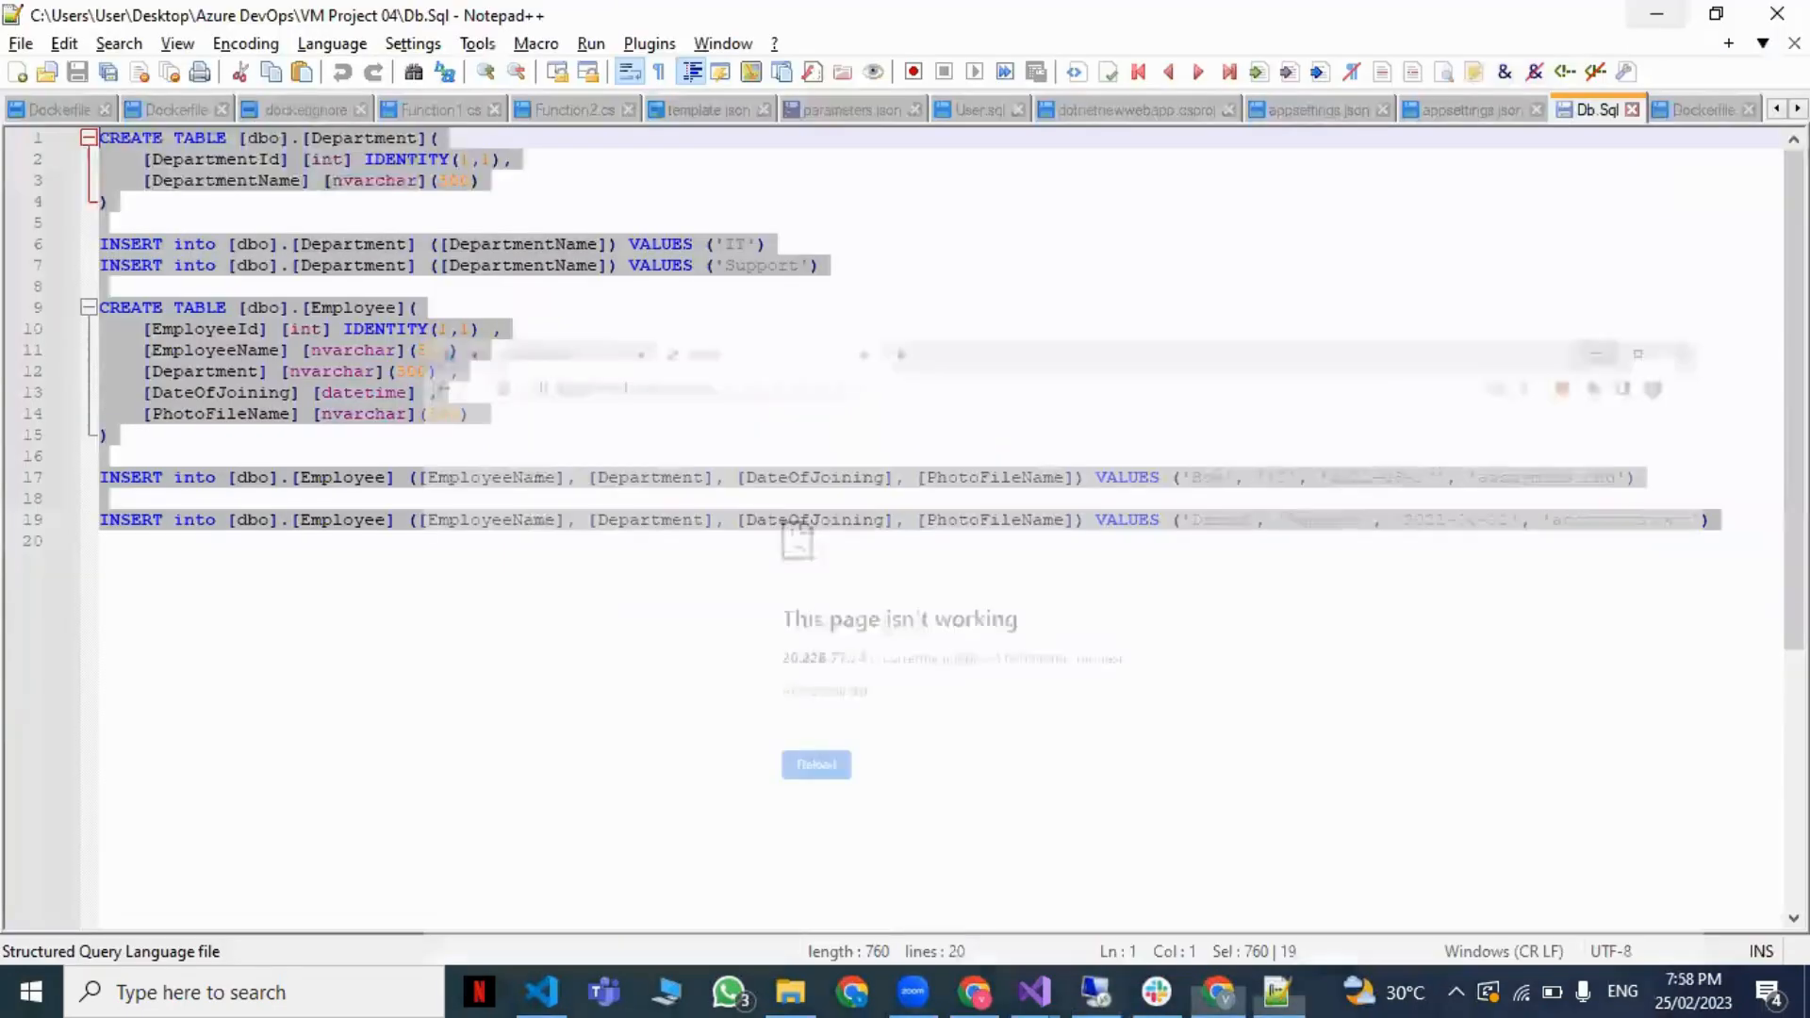
left_click(1656, 13)
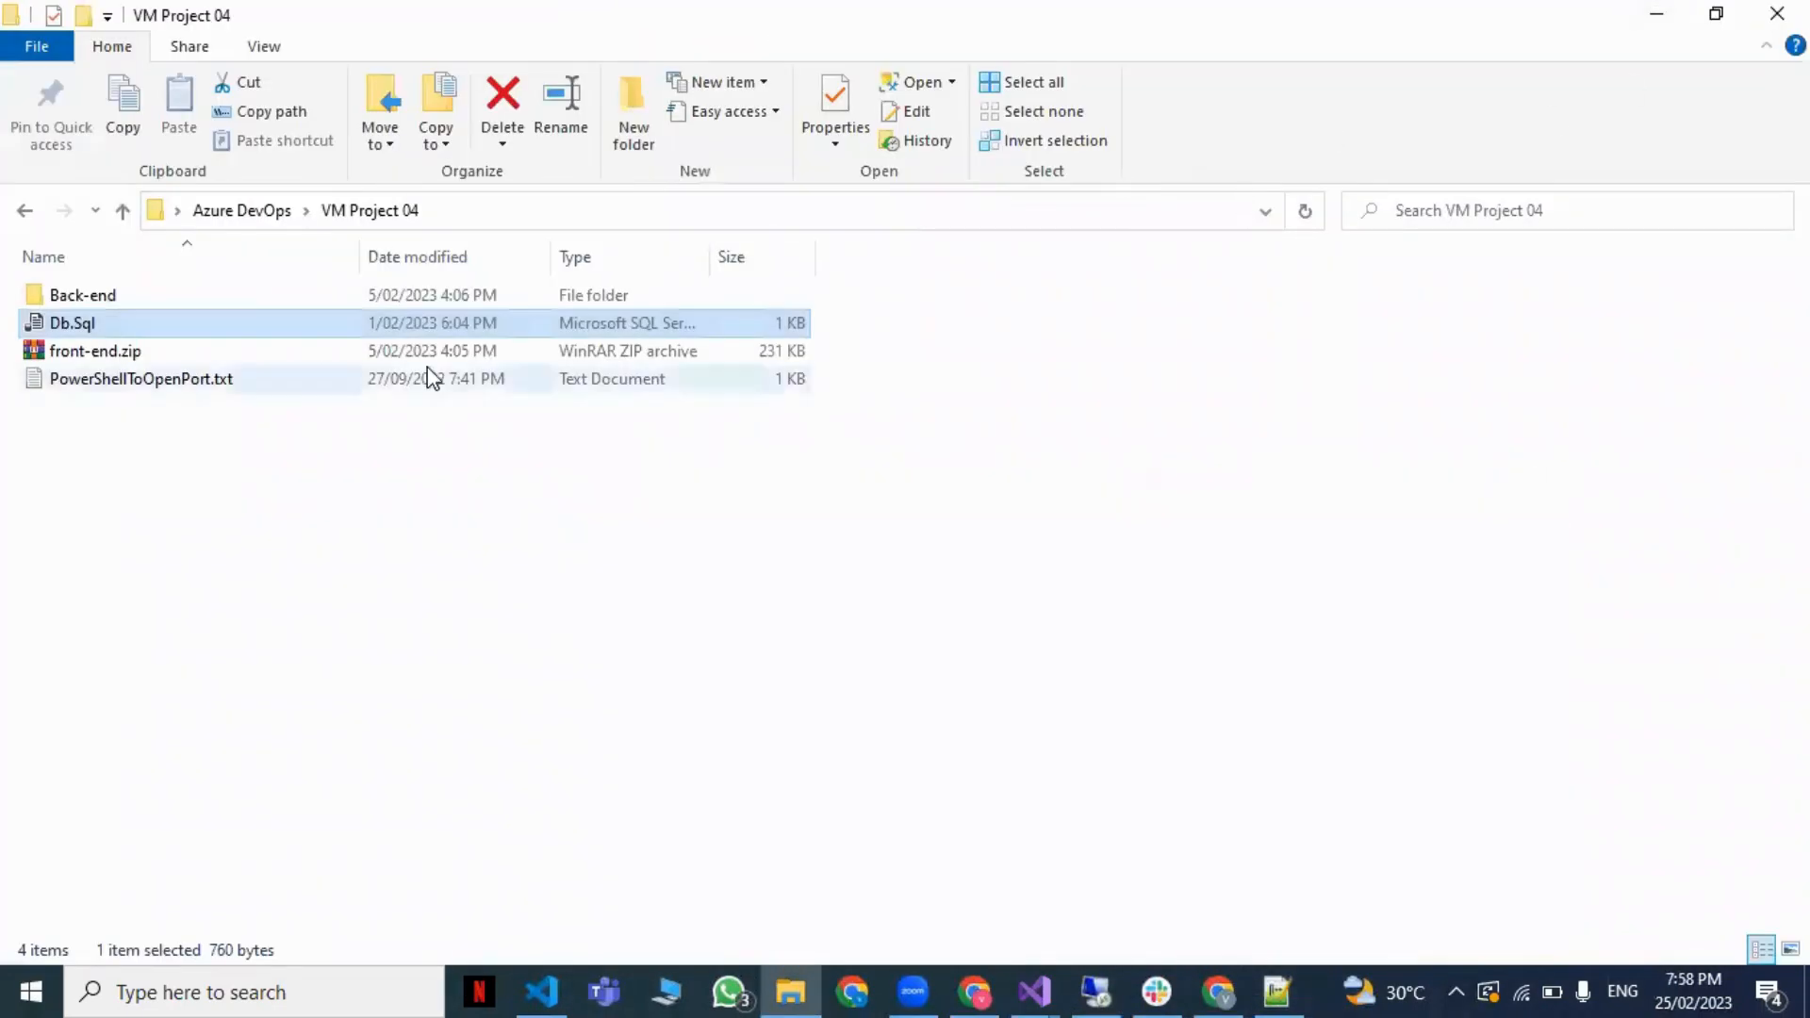
left_click(241, 221)
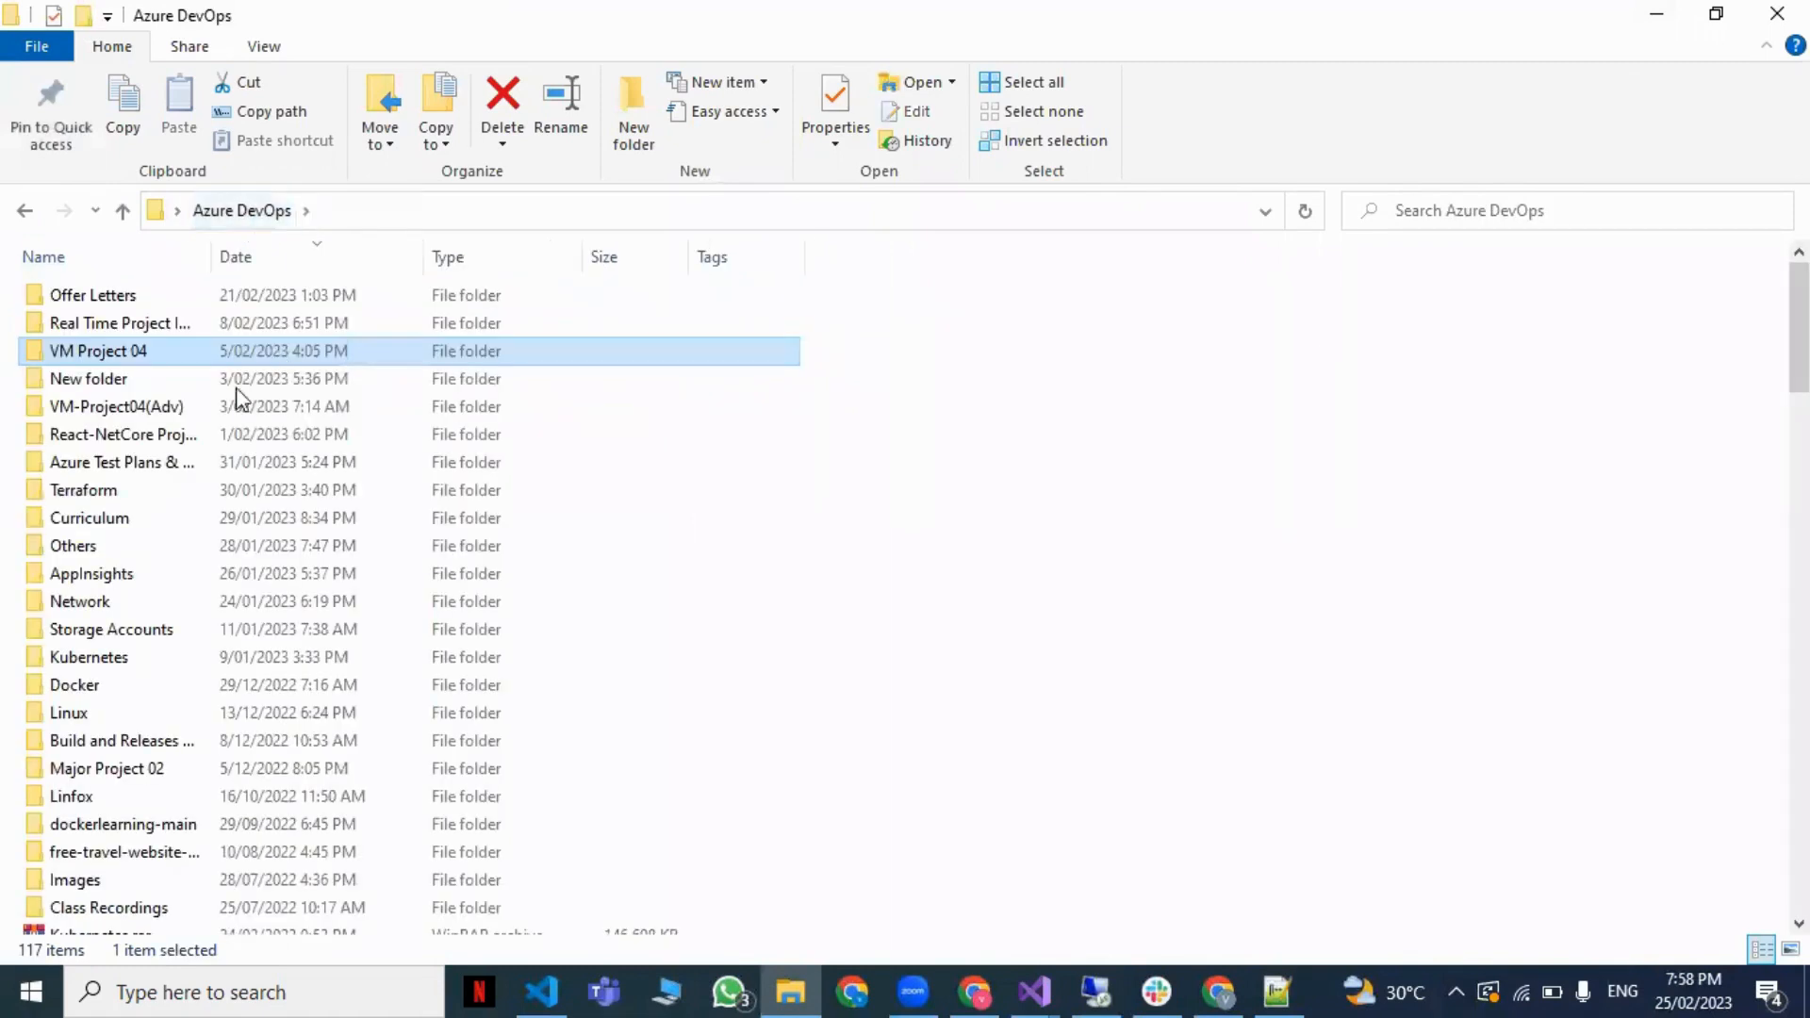
double_click(135, 352)
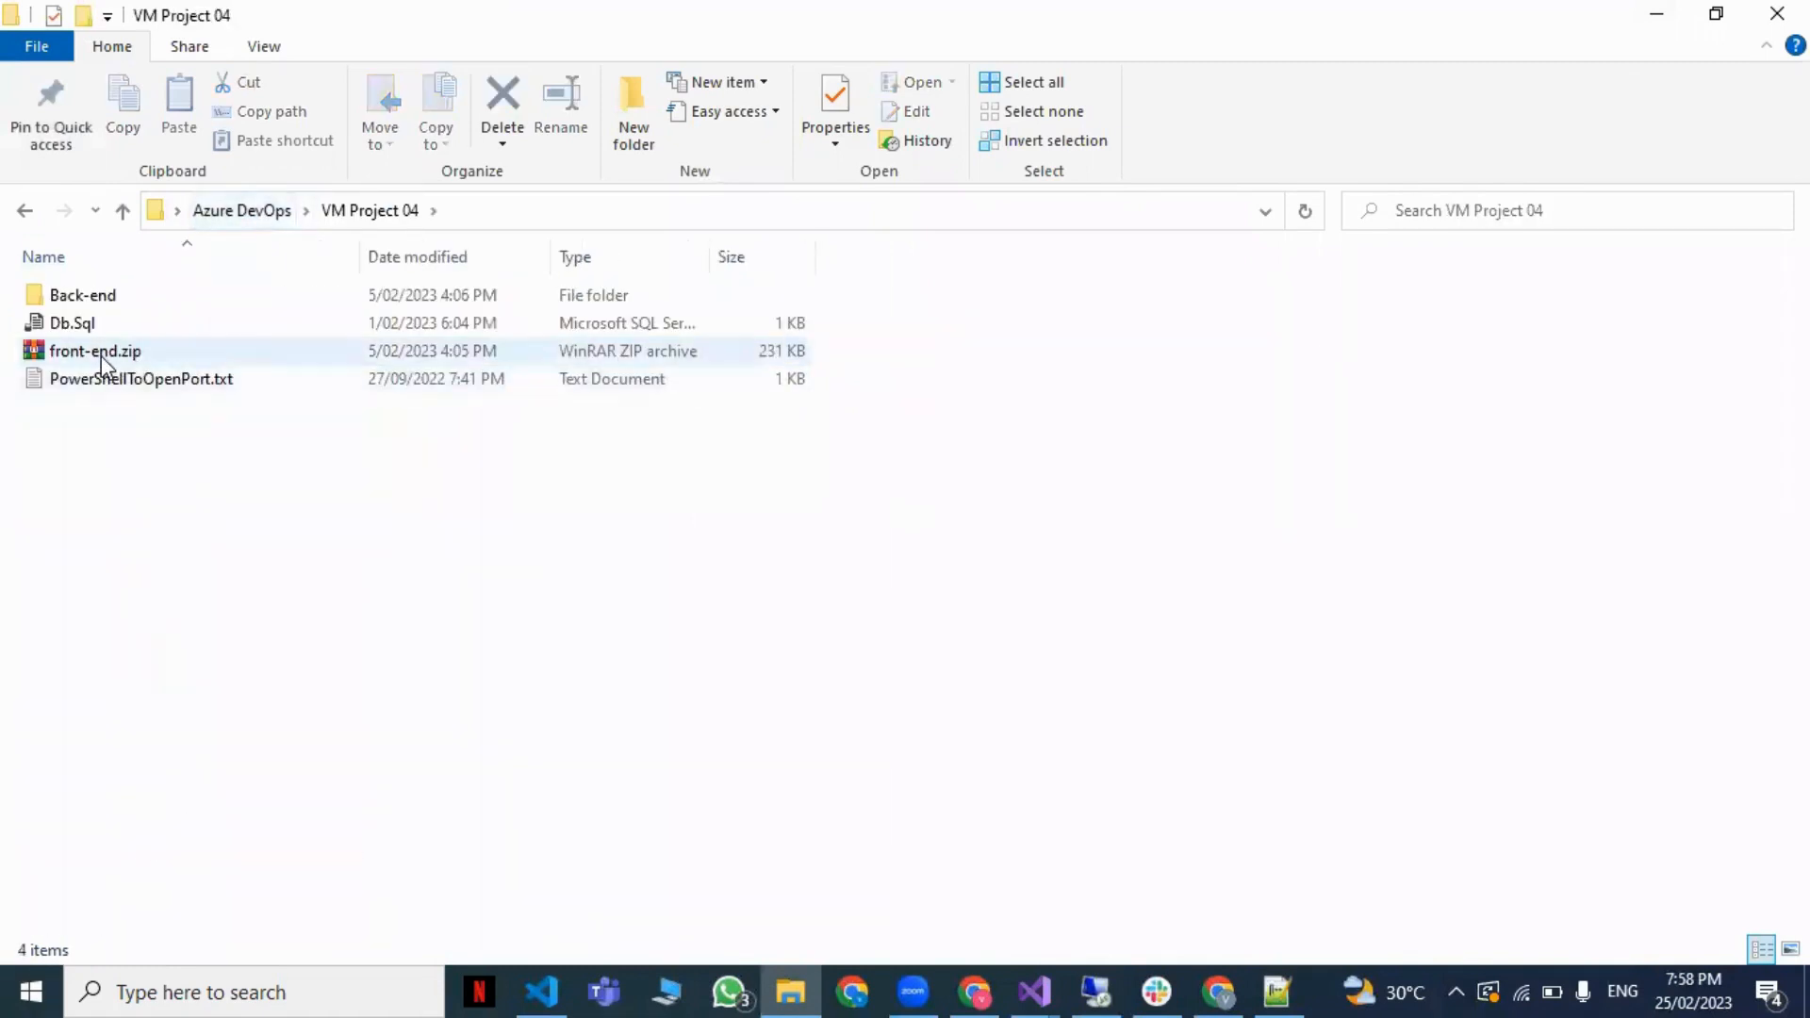
left_click(96, 351)
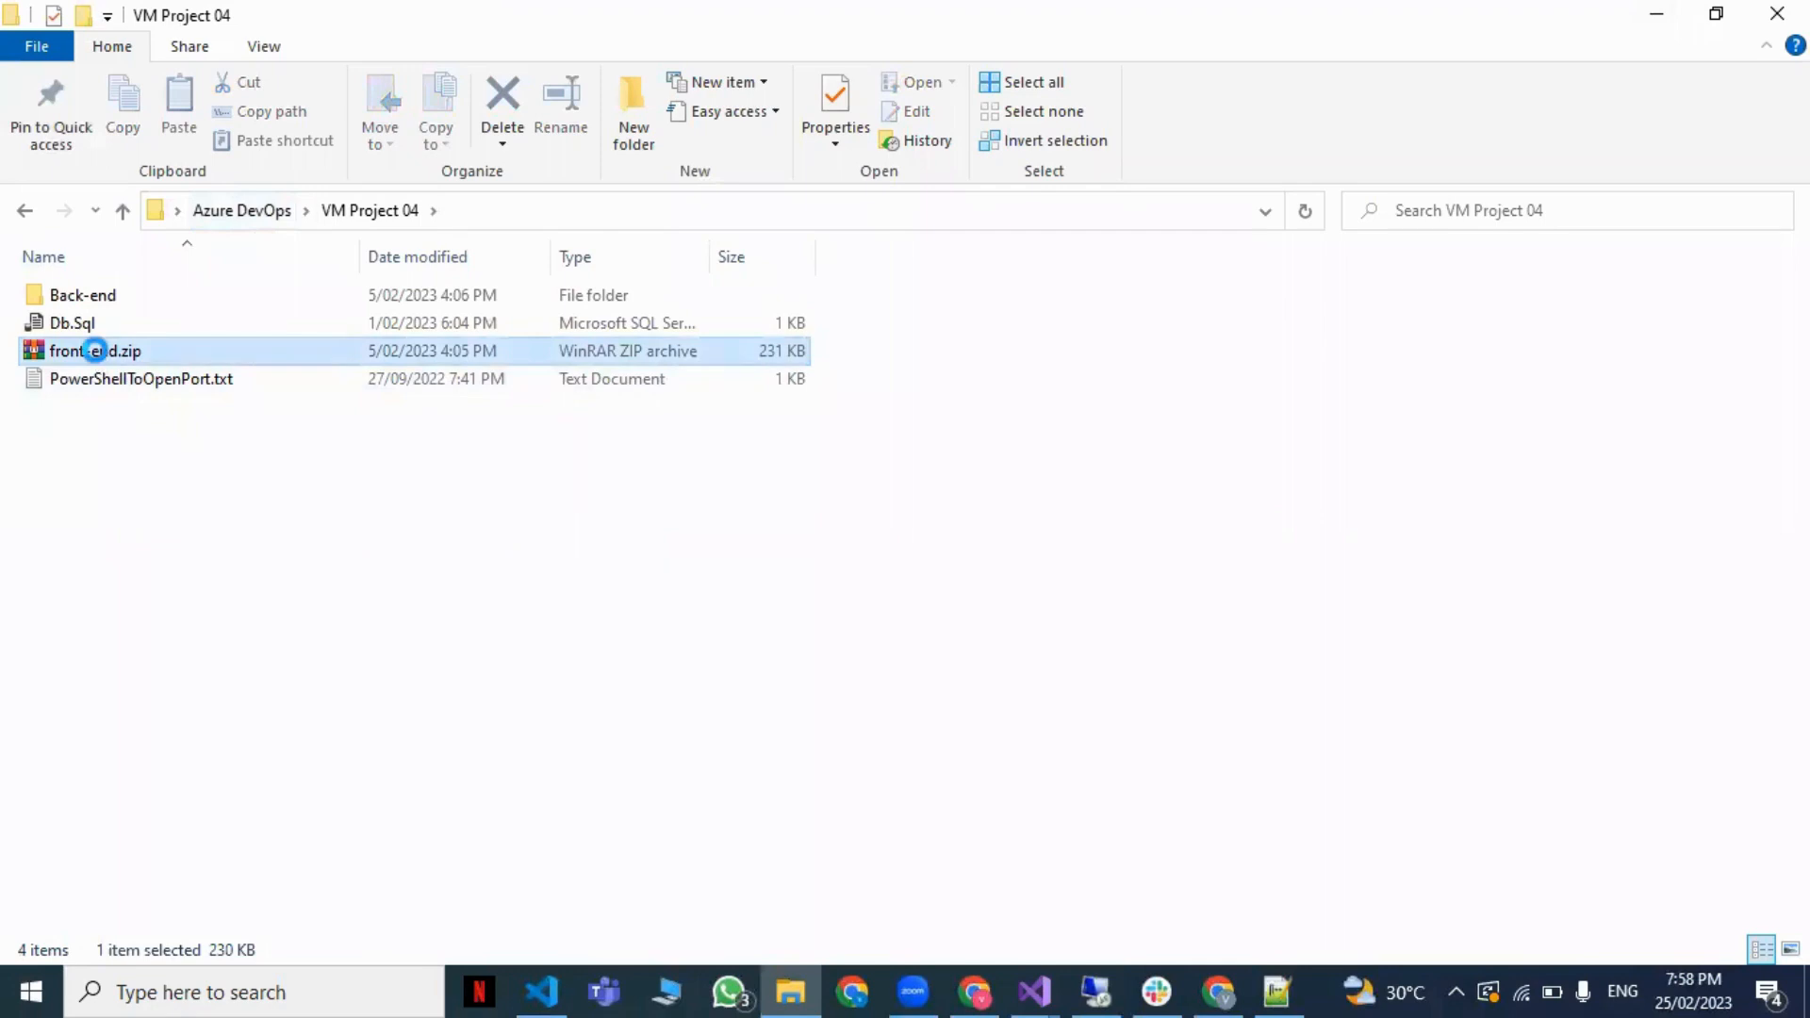
right_click(95, 351)
left_click(197, 488)
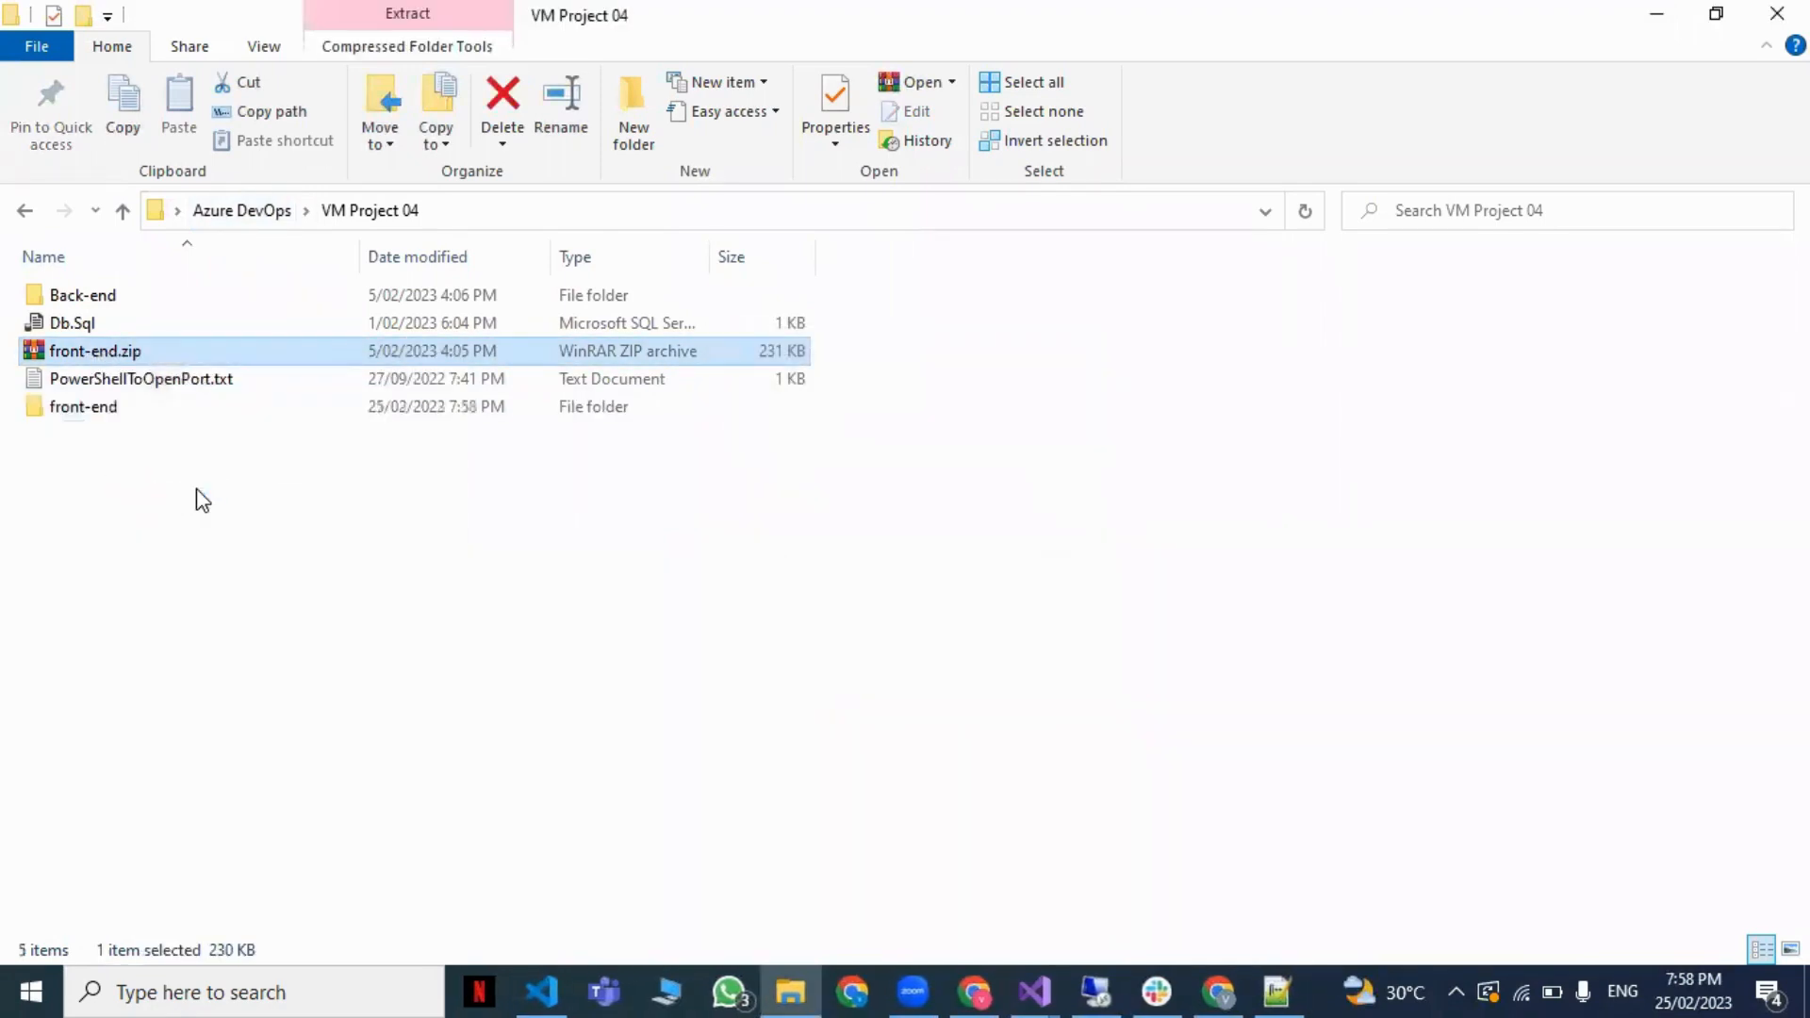
Step: Copy all files from the extracted front-end folder into C:\ReactFrontEnd on VM1 through the Remote Desktop session
double_click(70, 408)
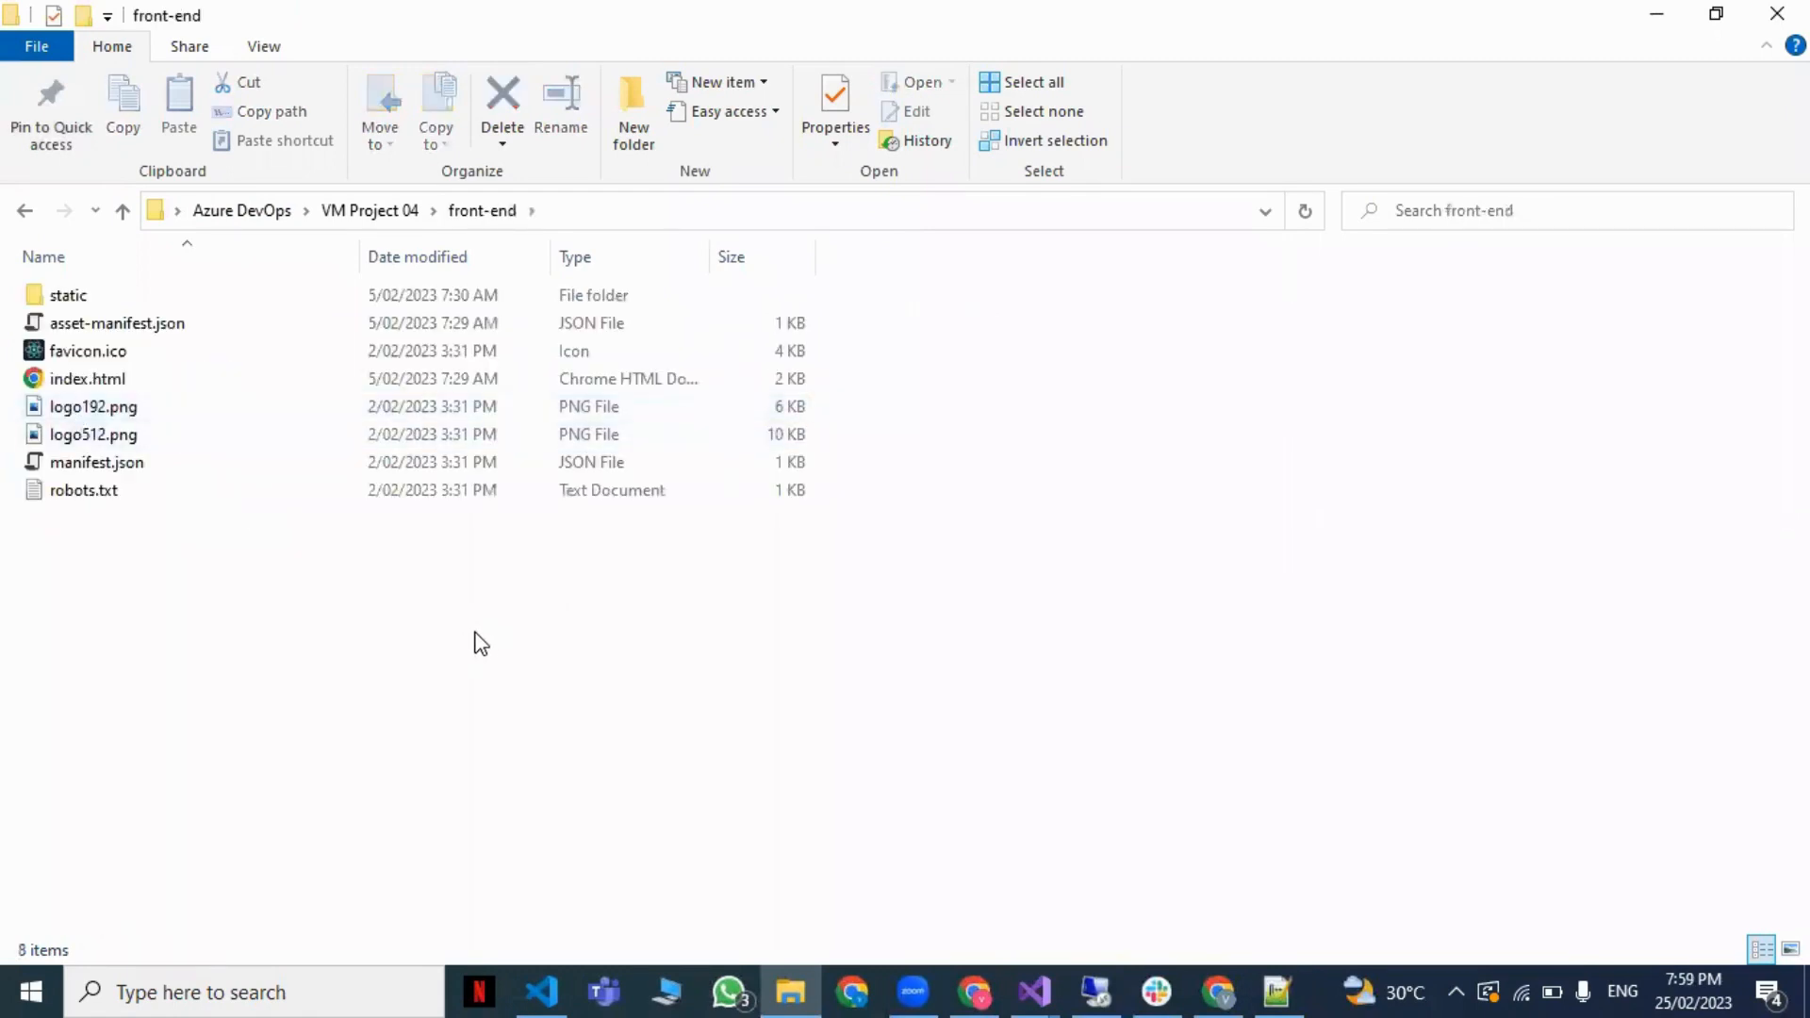
key("ctrl+a")
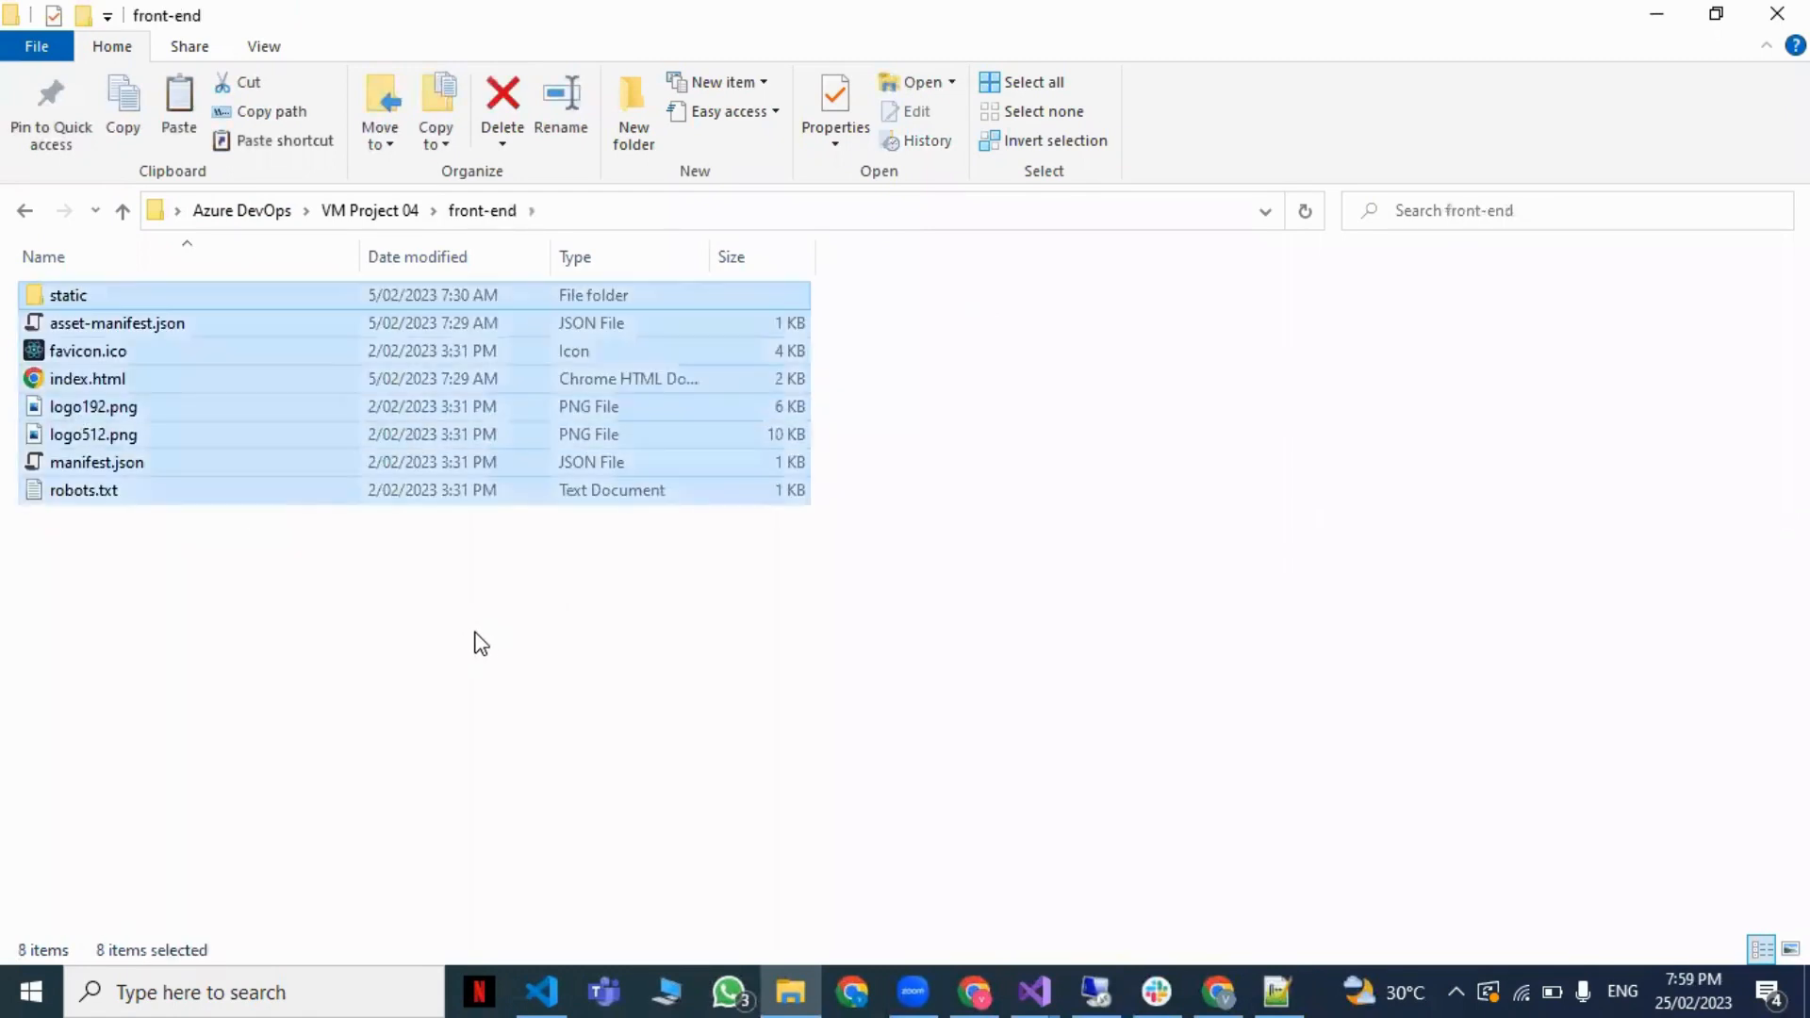
left_click(1148, 789)
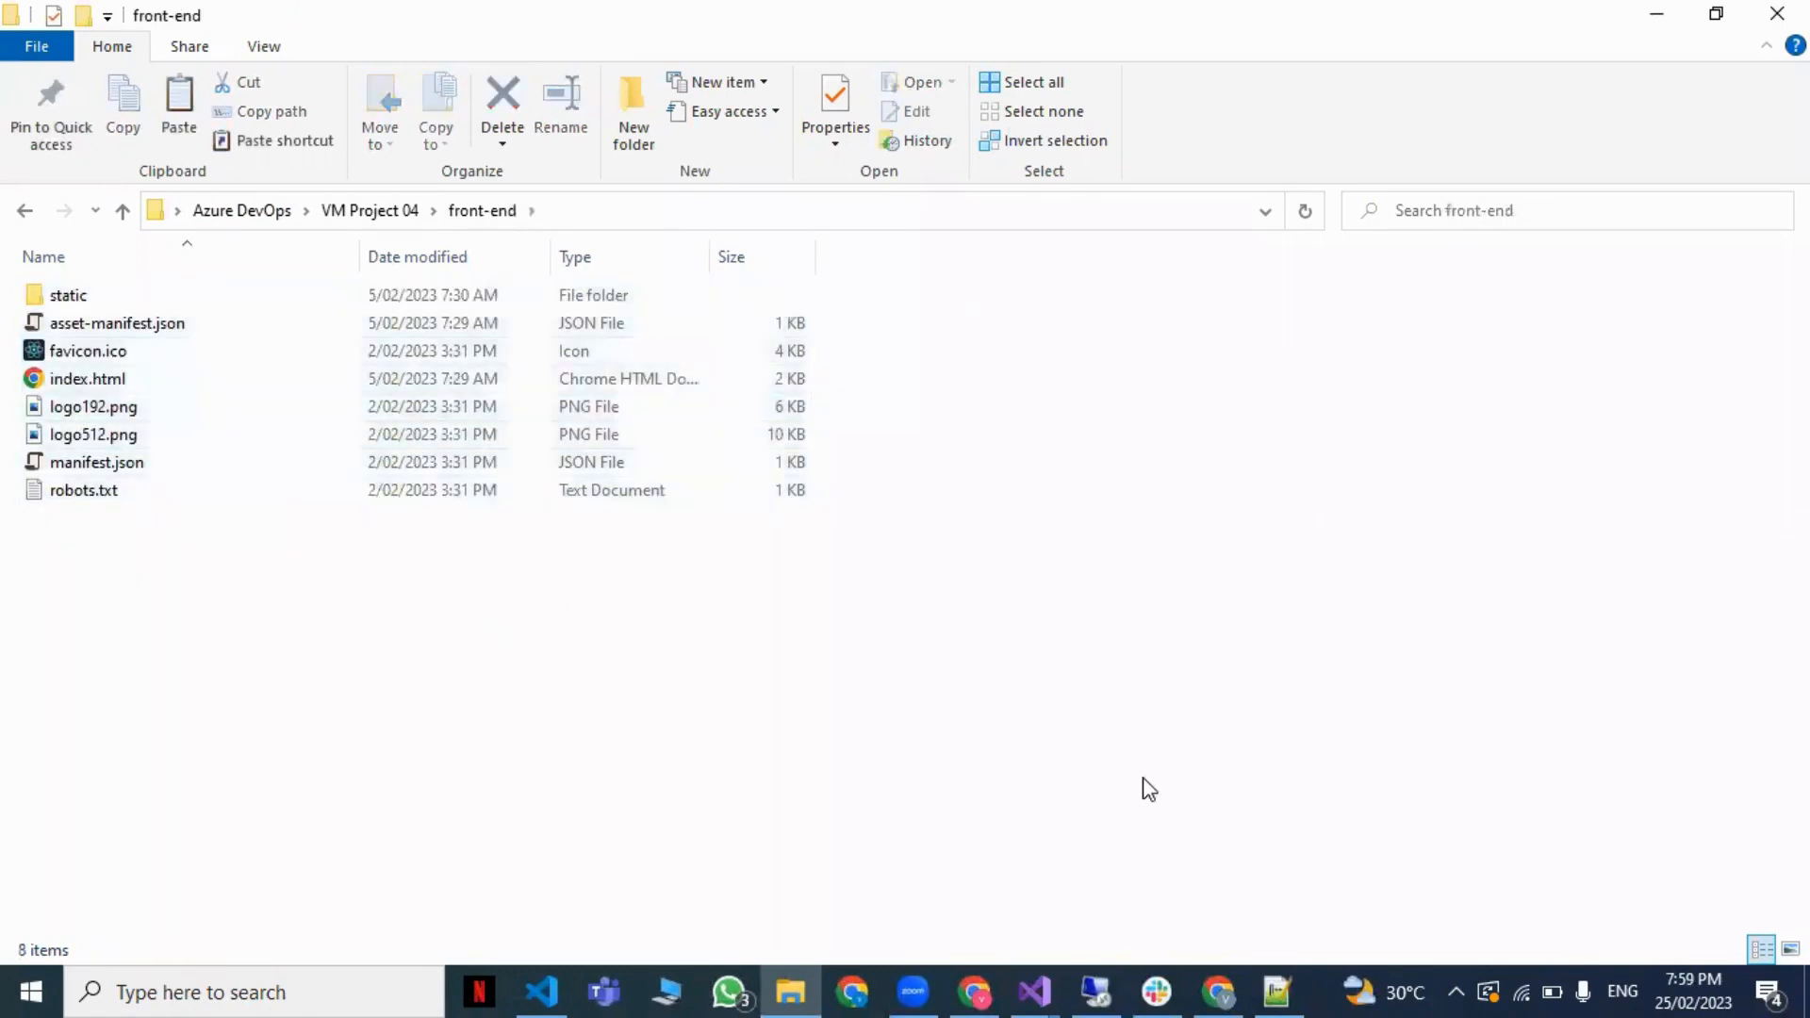
left_click(1095, 992)
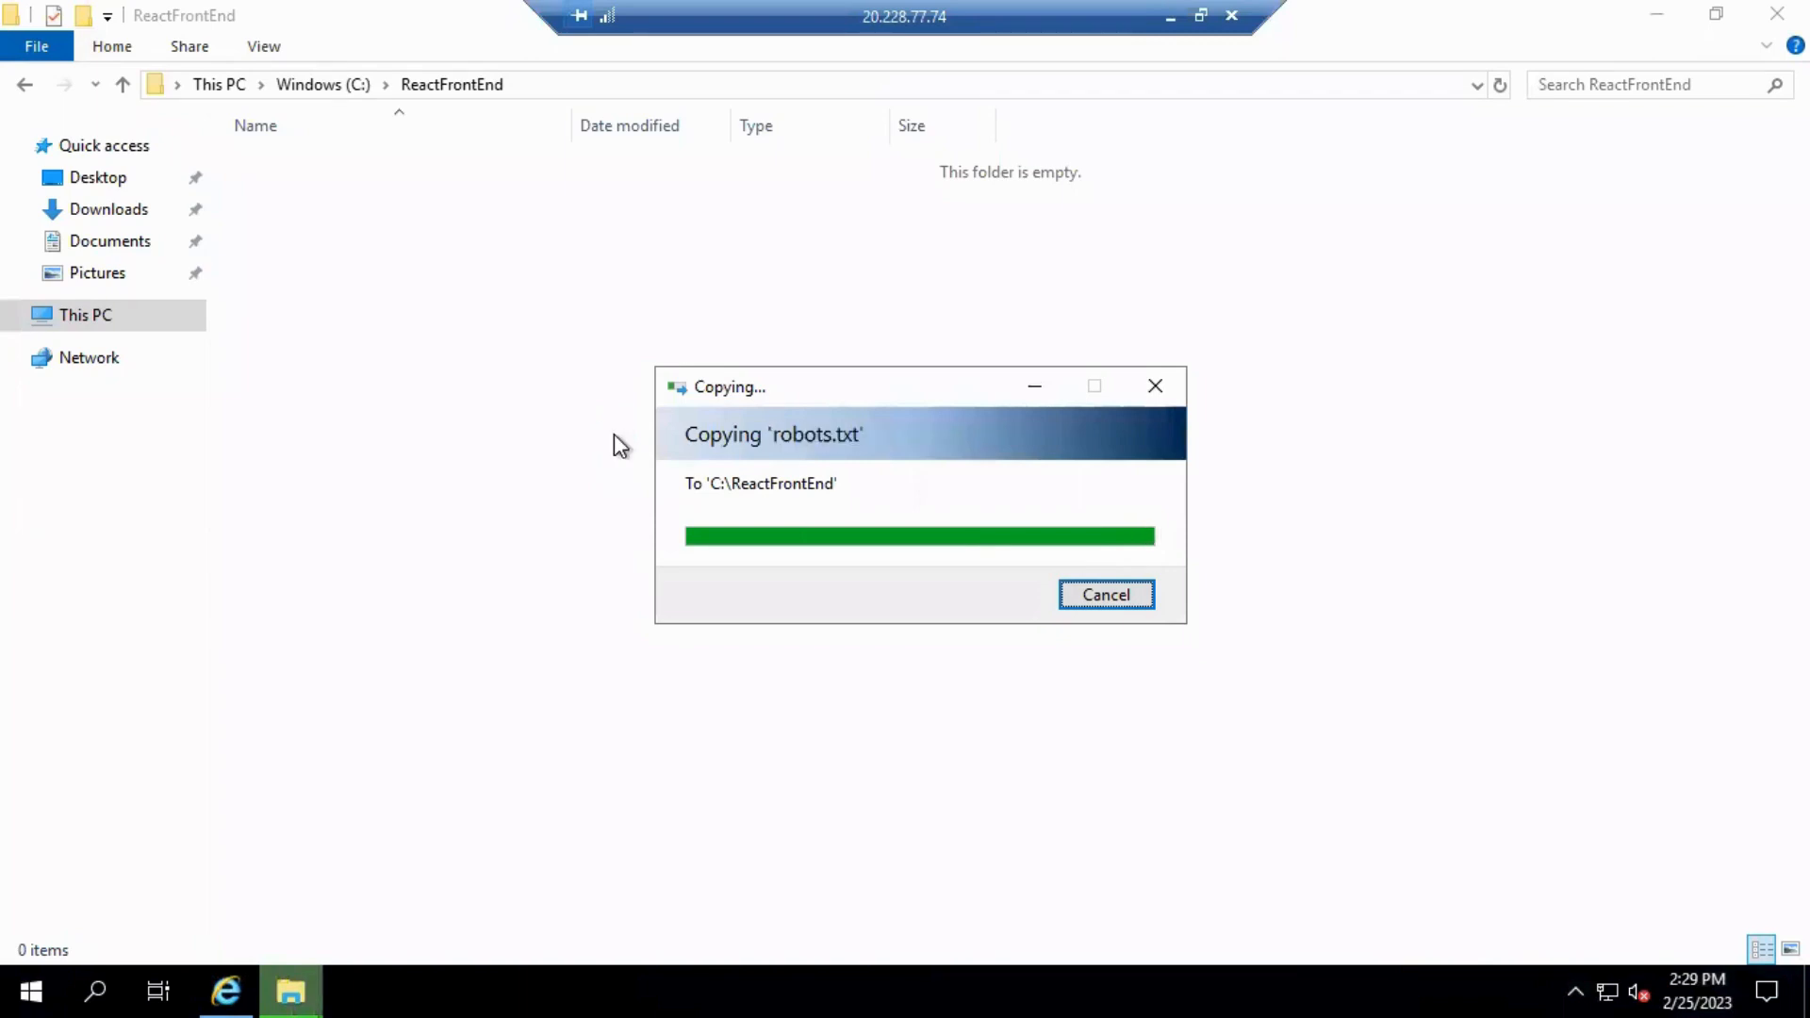
left_click(531, 416)
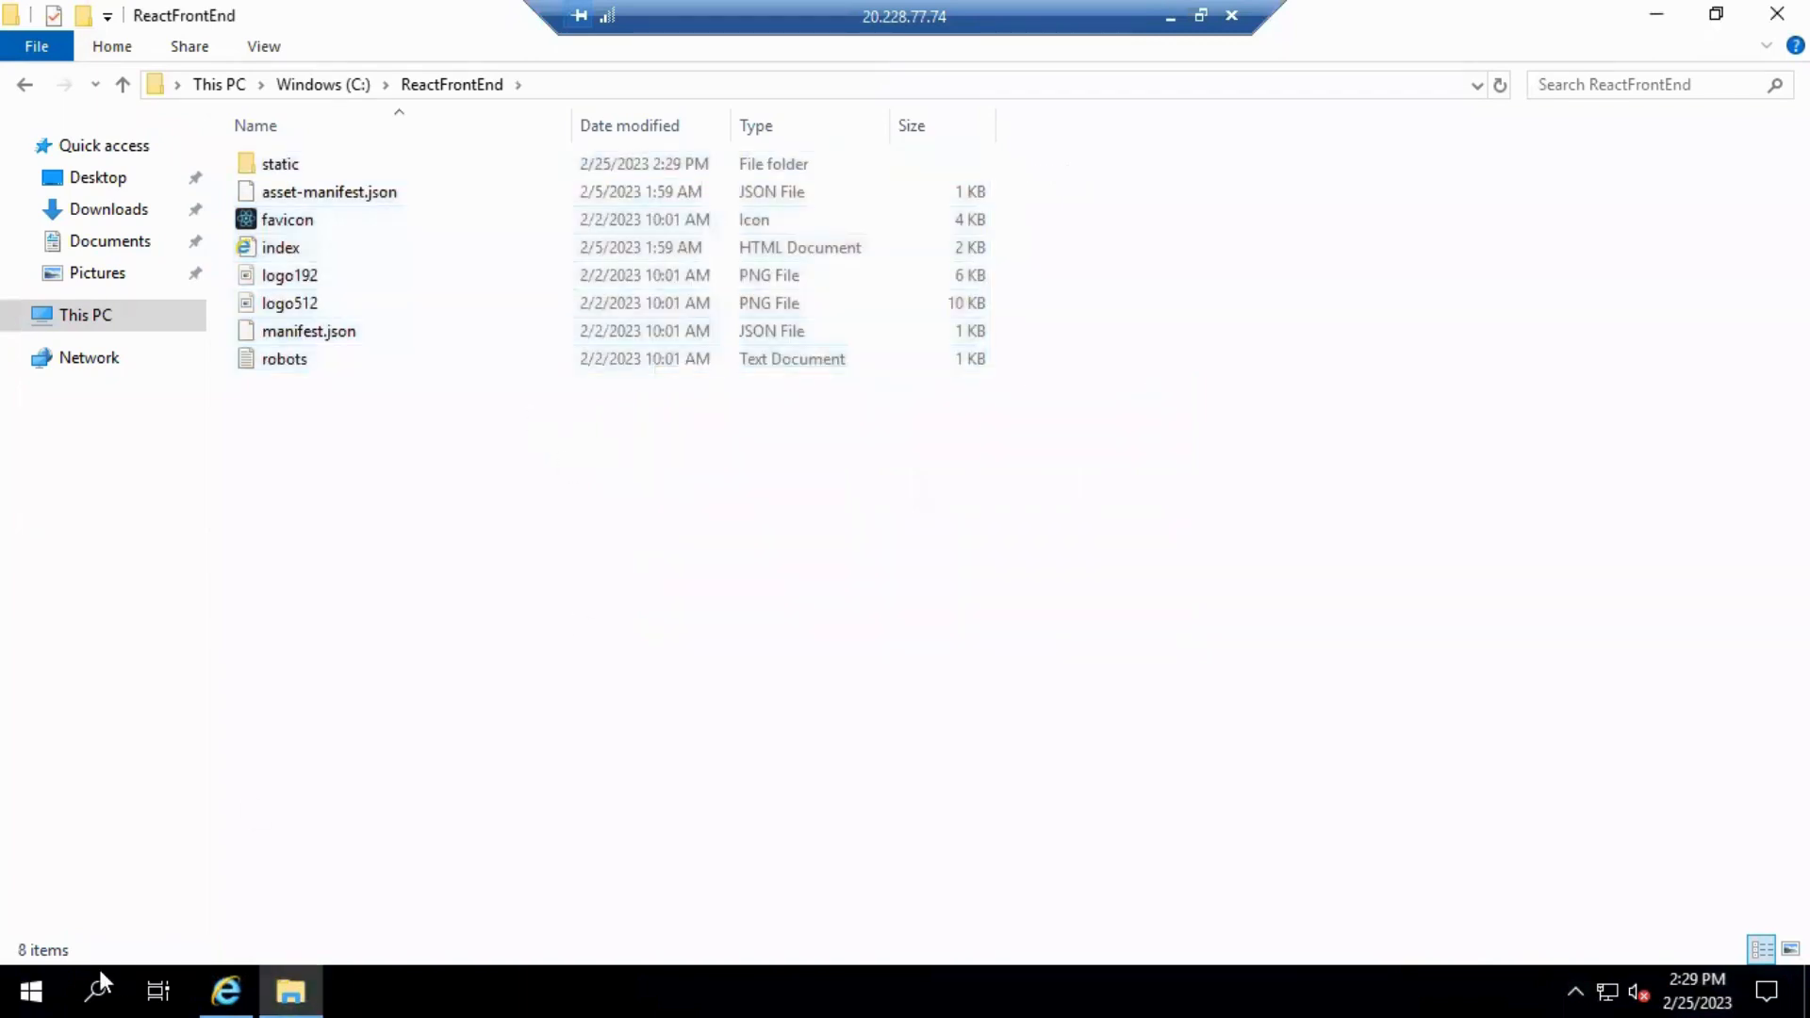
Step: Find inetmgr on VM1 and launch Internet Information Services (IIS) Manager
left_click(30, 988)
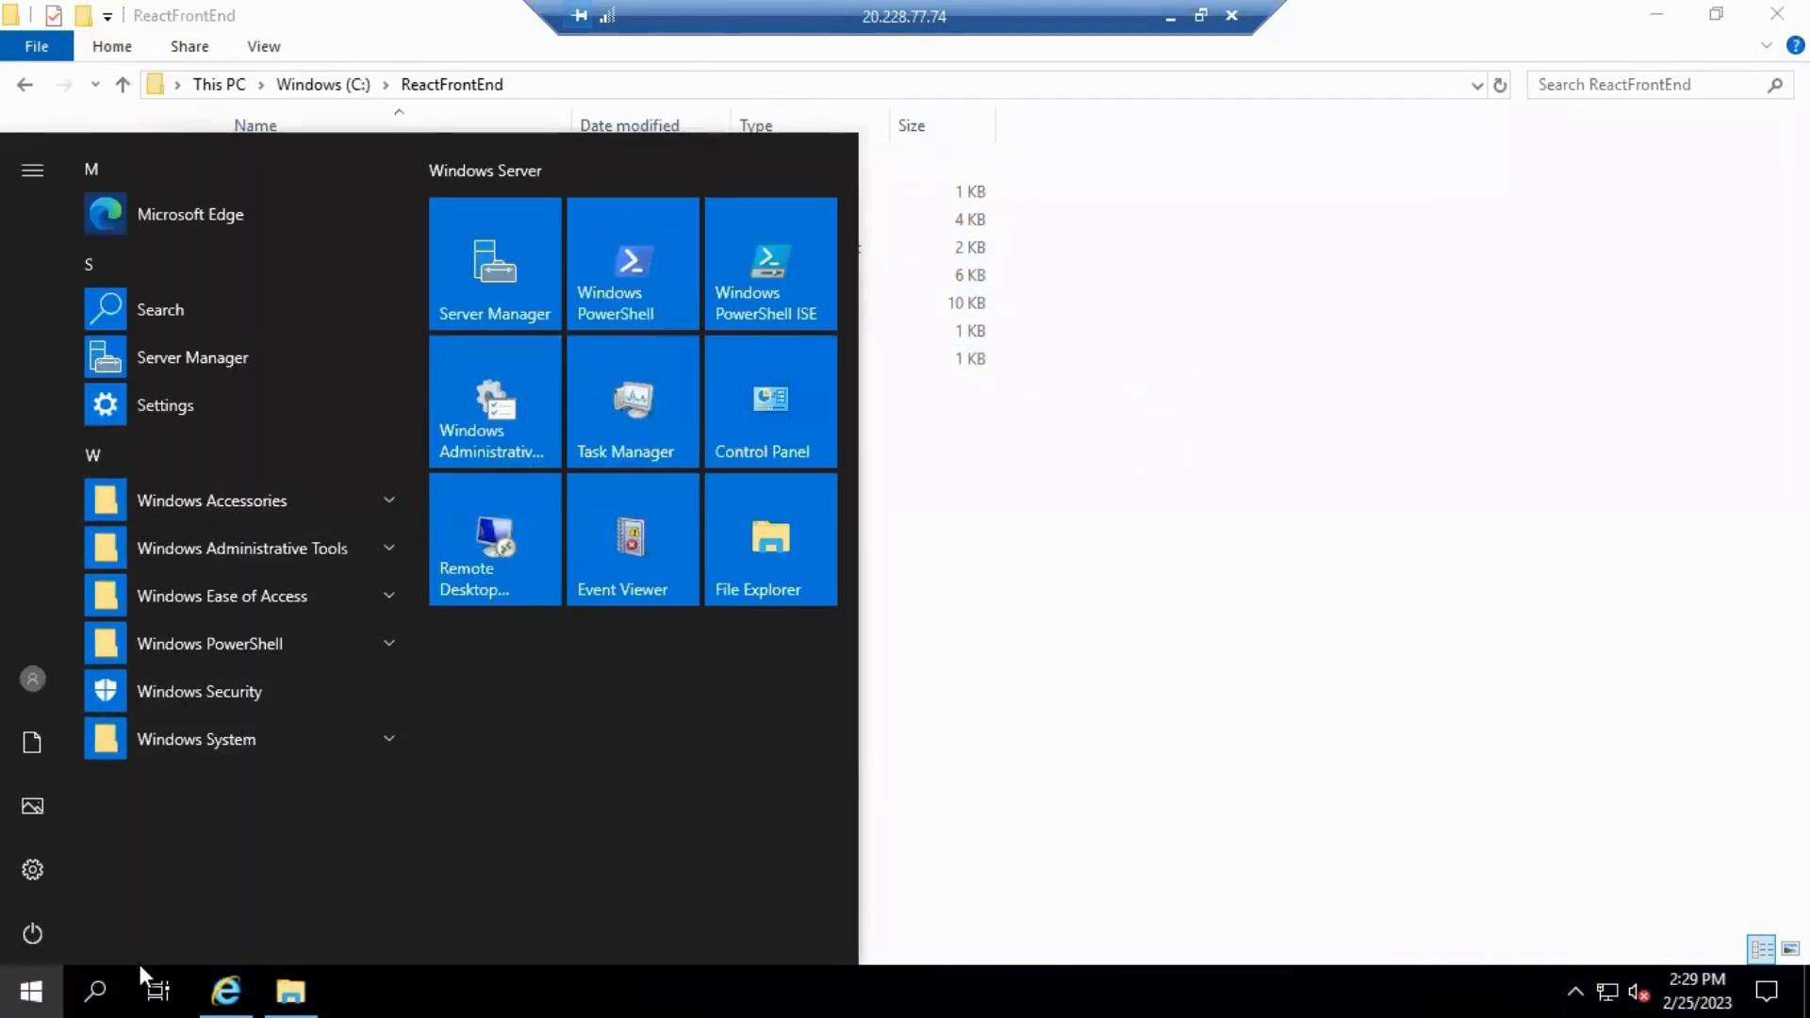
type("inetmgr")
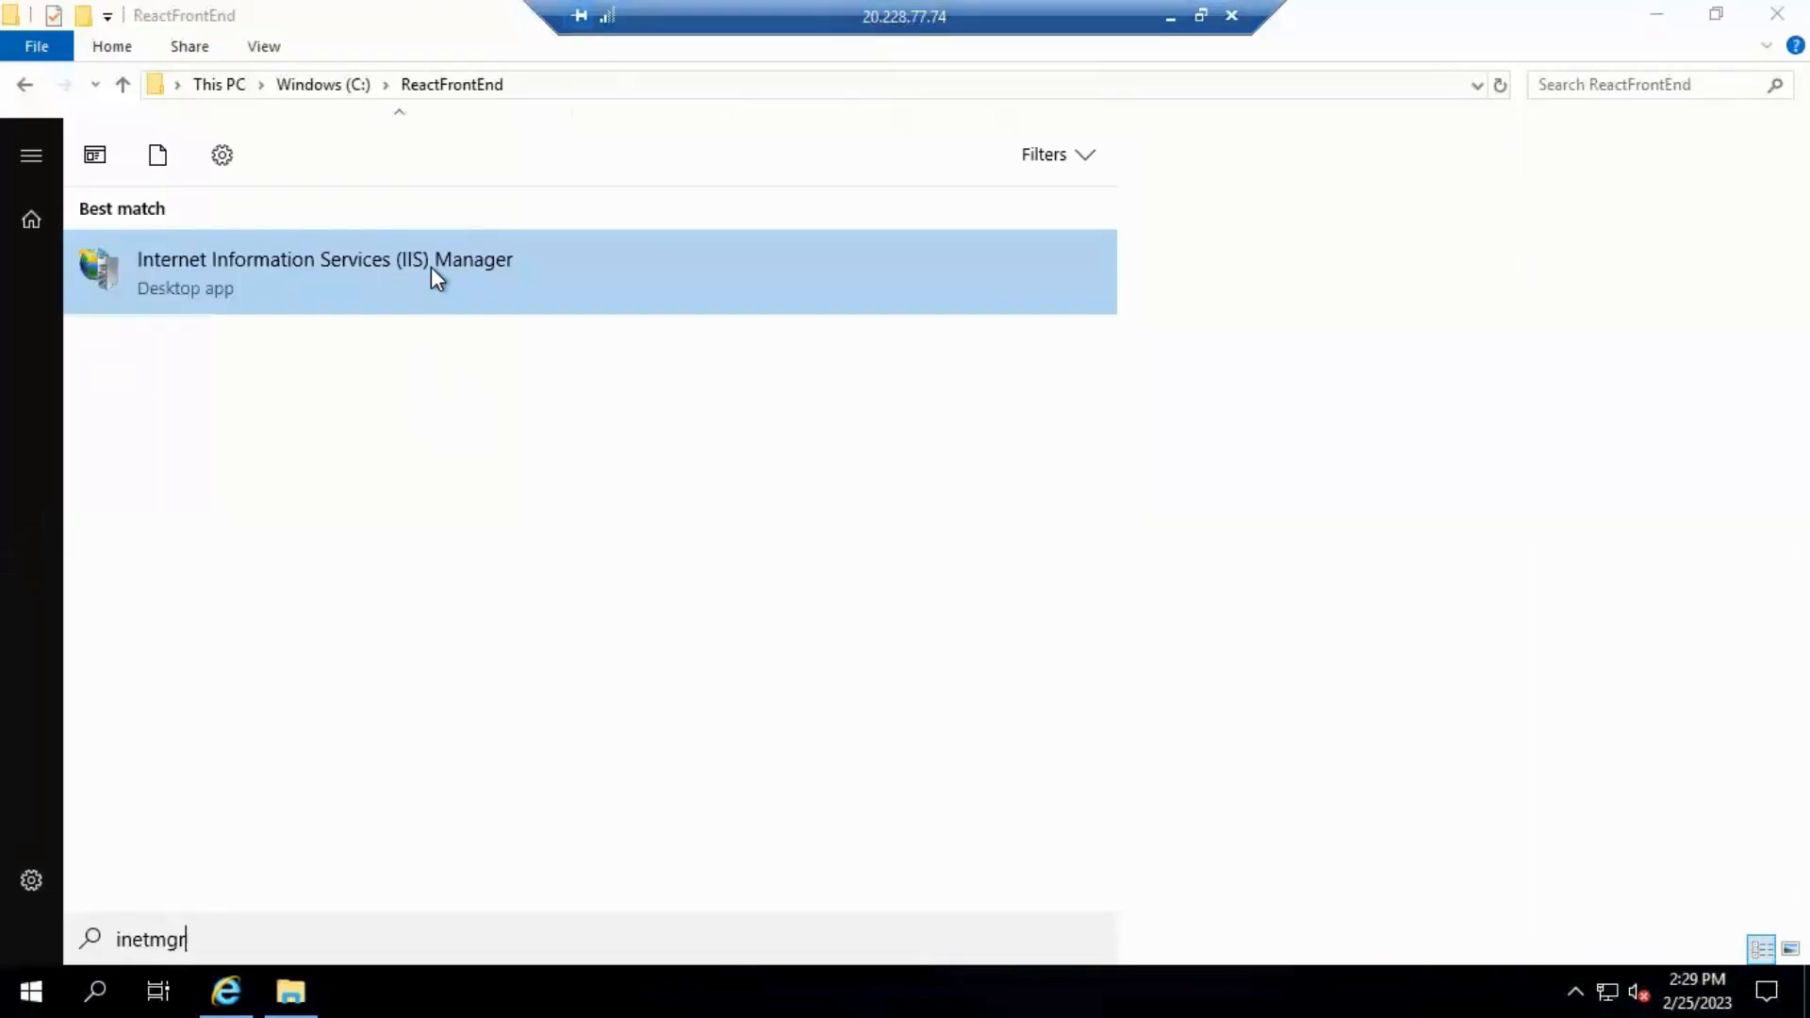
left_click(432, 268)
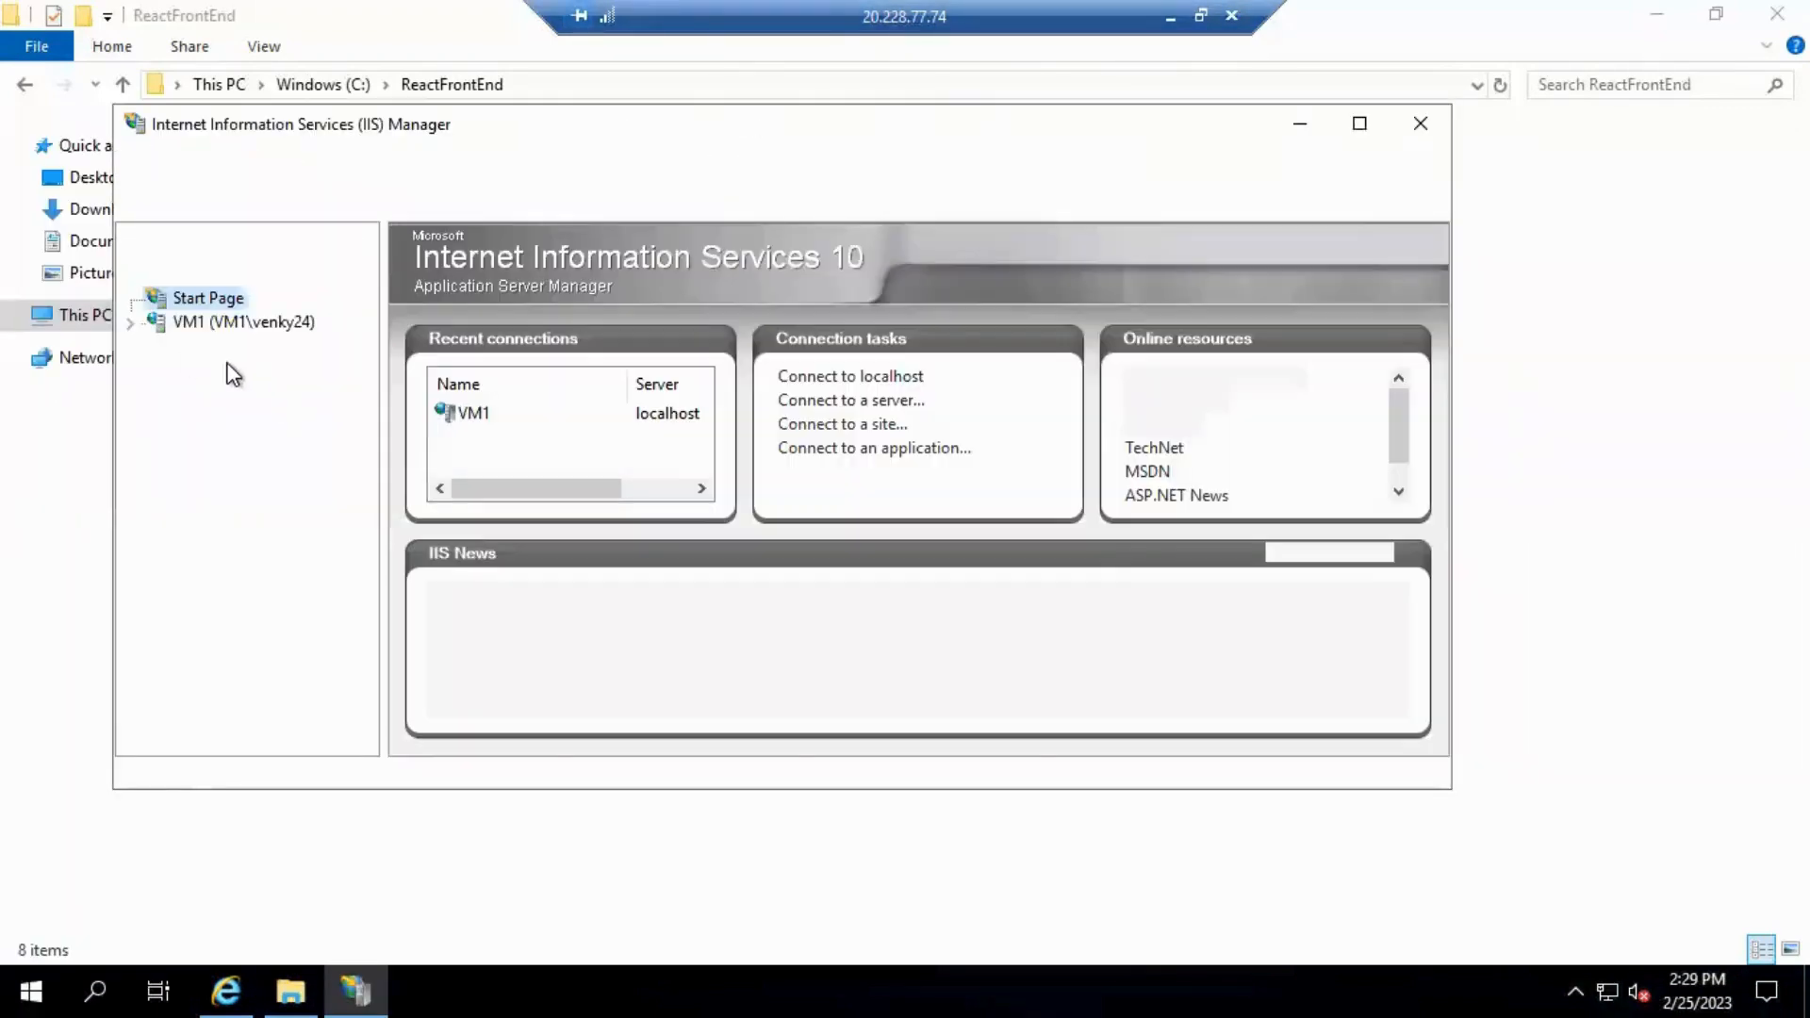
Step: Start adding a website under VM1's Sites in IIS Manager and name it site2
left_click(129, 321)
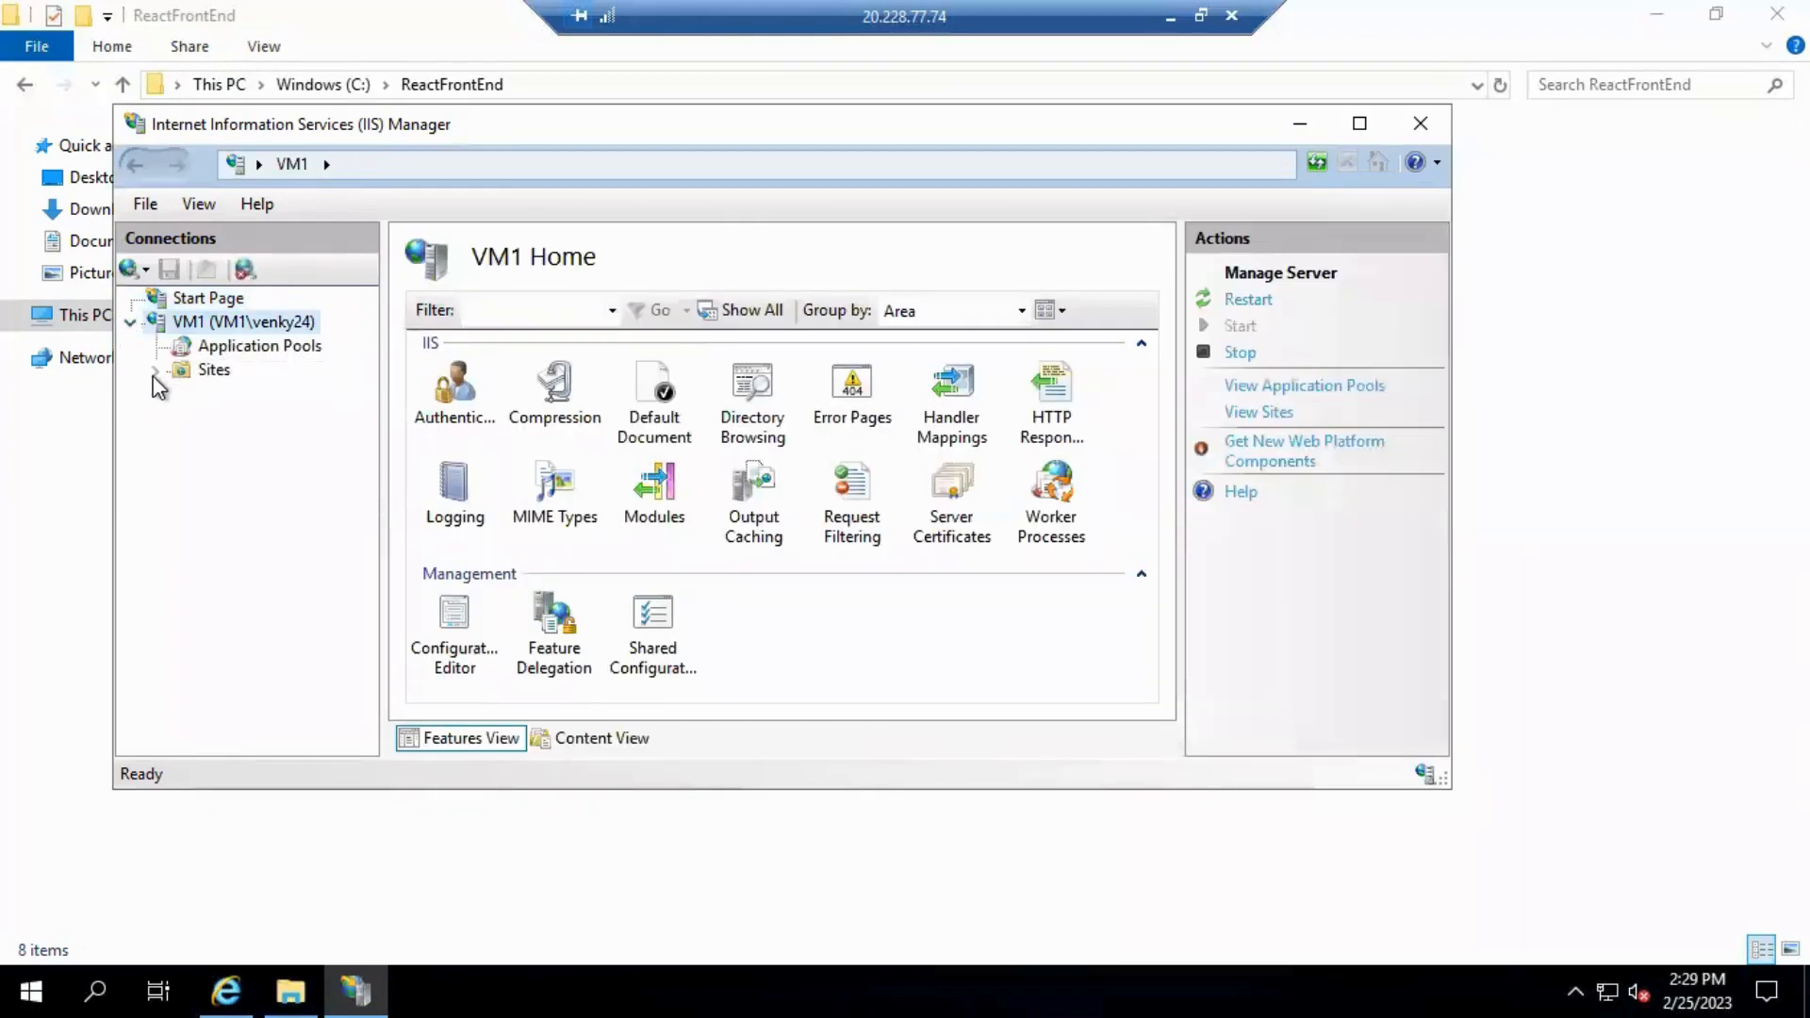
left_click(153, 373)
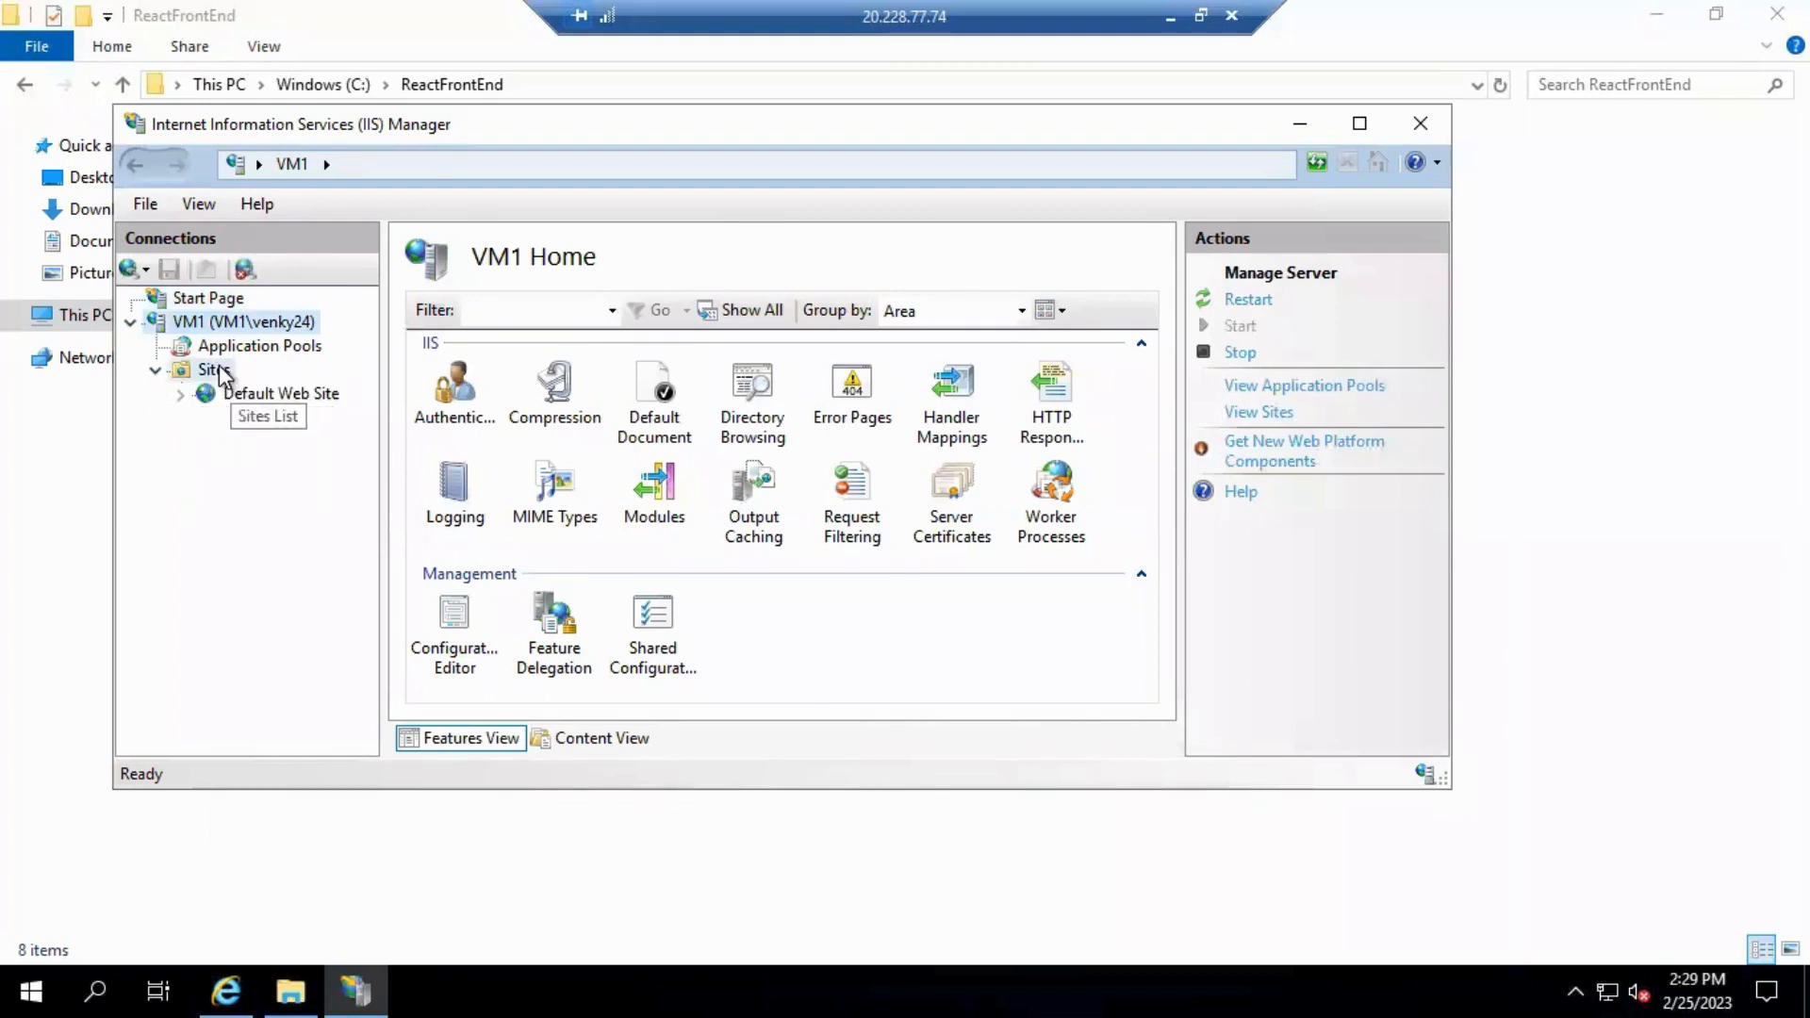
right_click(218, 371)
left_click(283, 383)
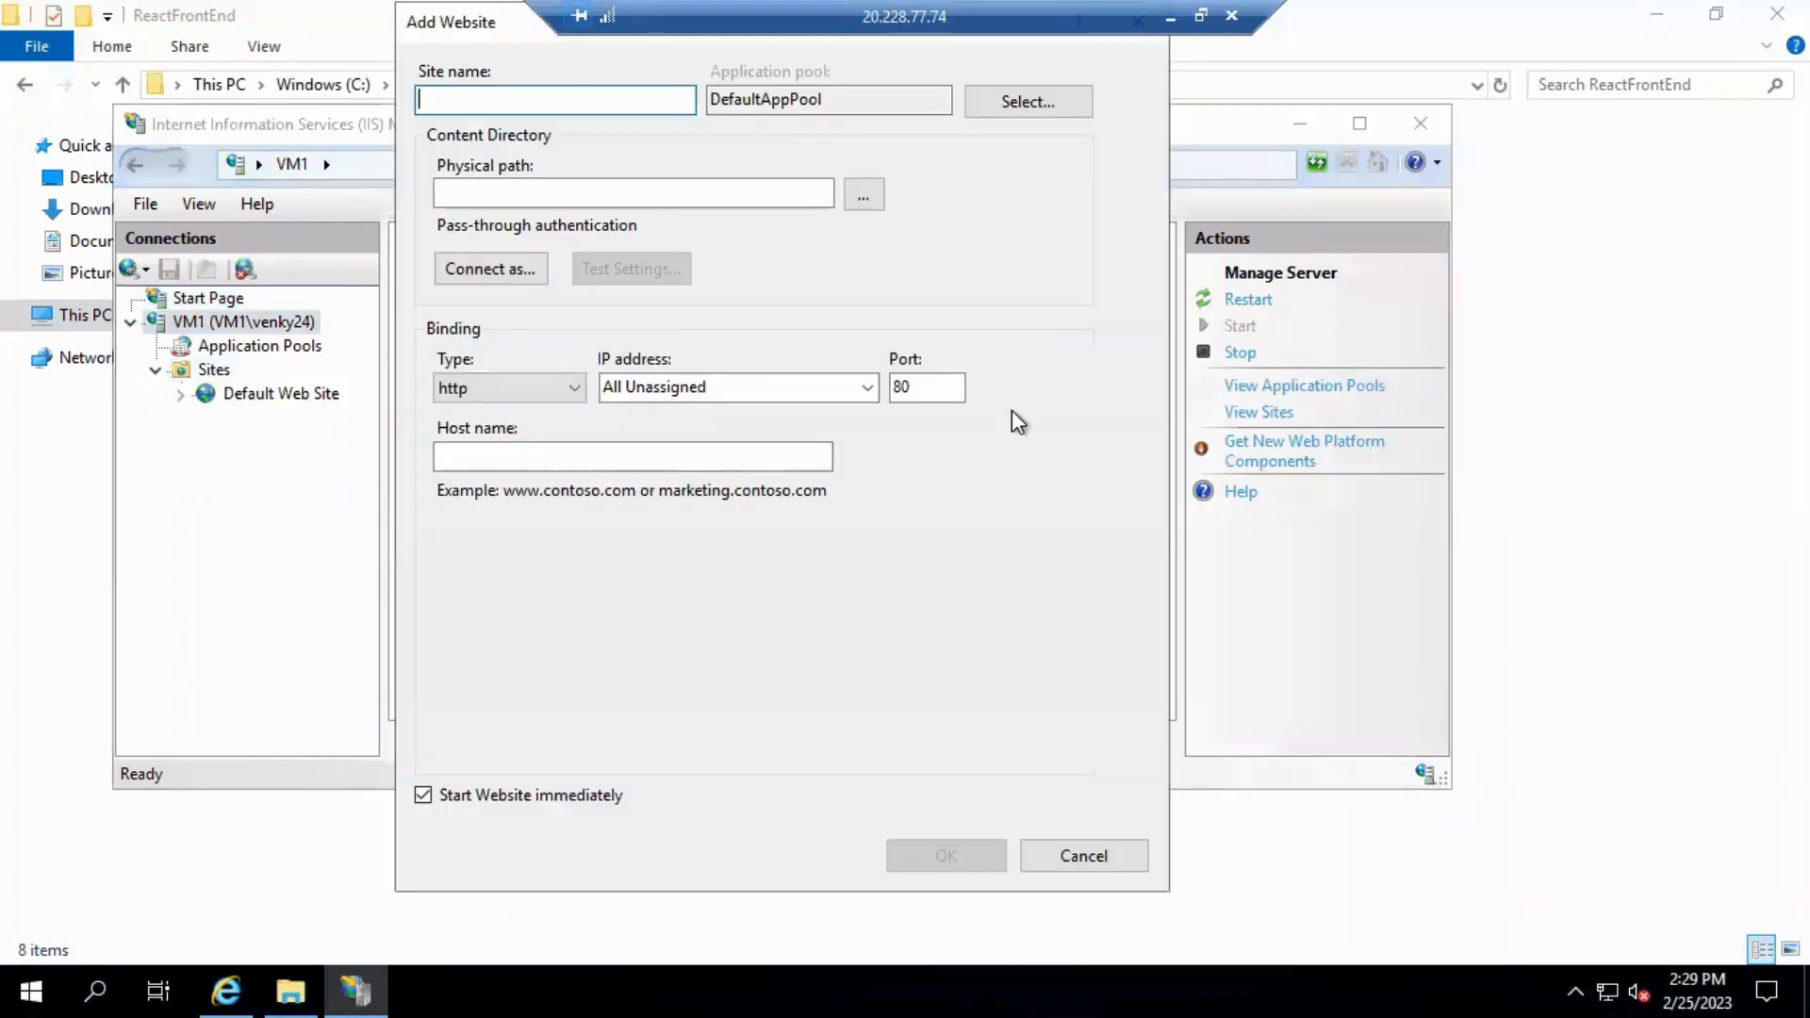
type("site2")
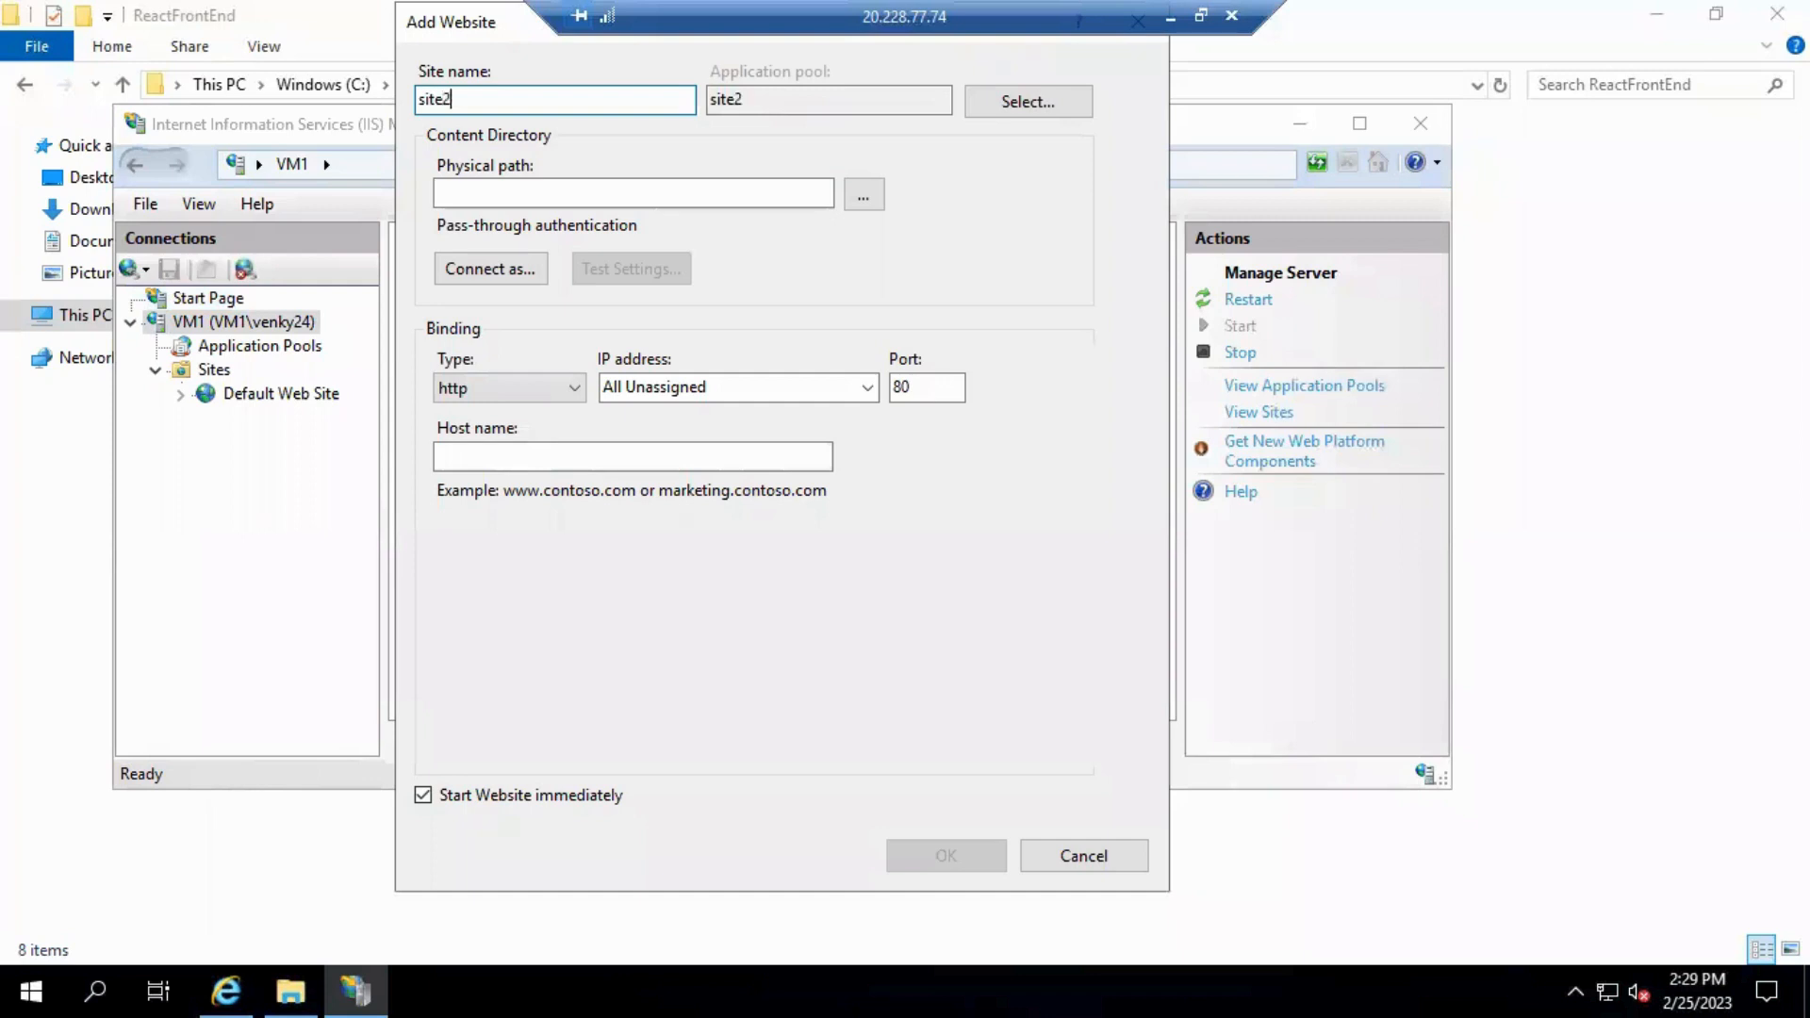
Step: Set the new website's physical path to C:\ReactFrontEnd
left_click(863, 194)
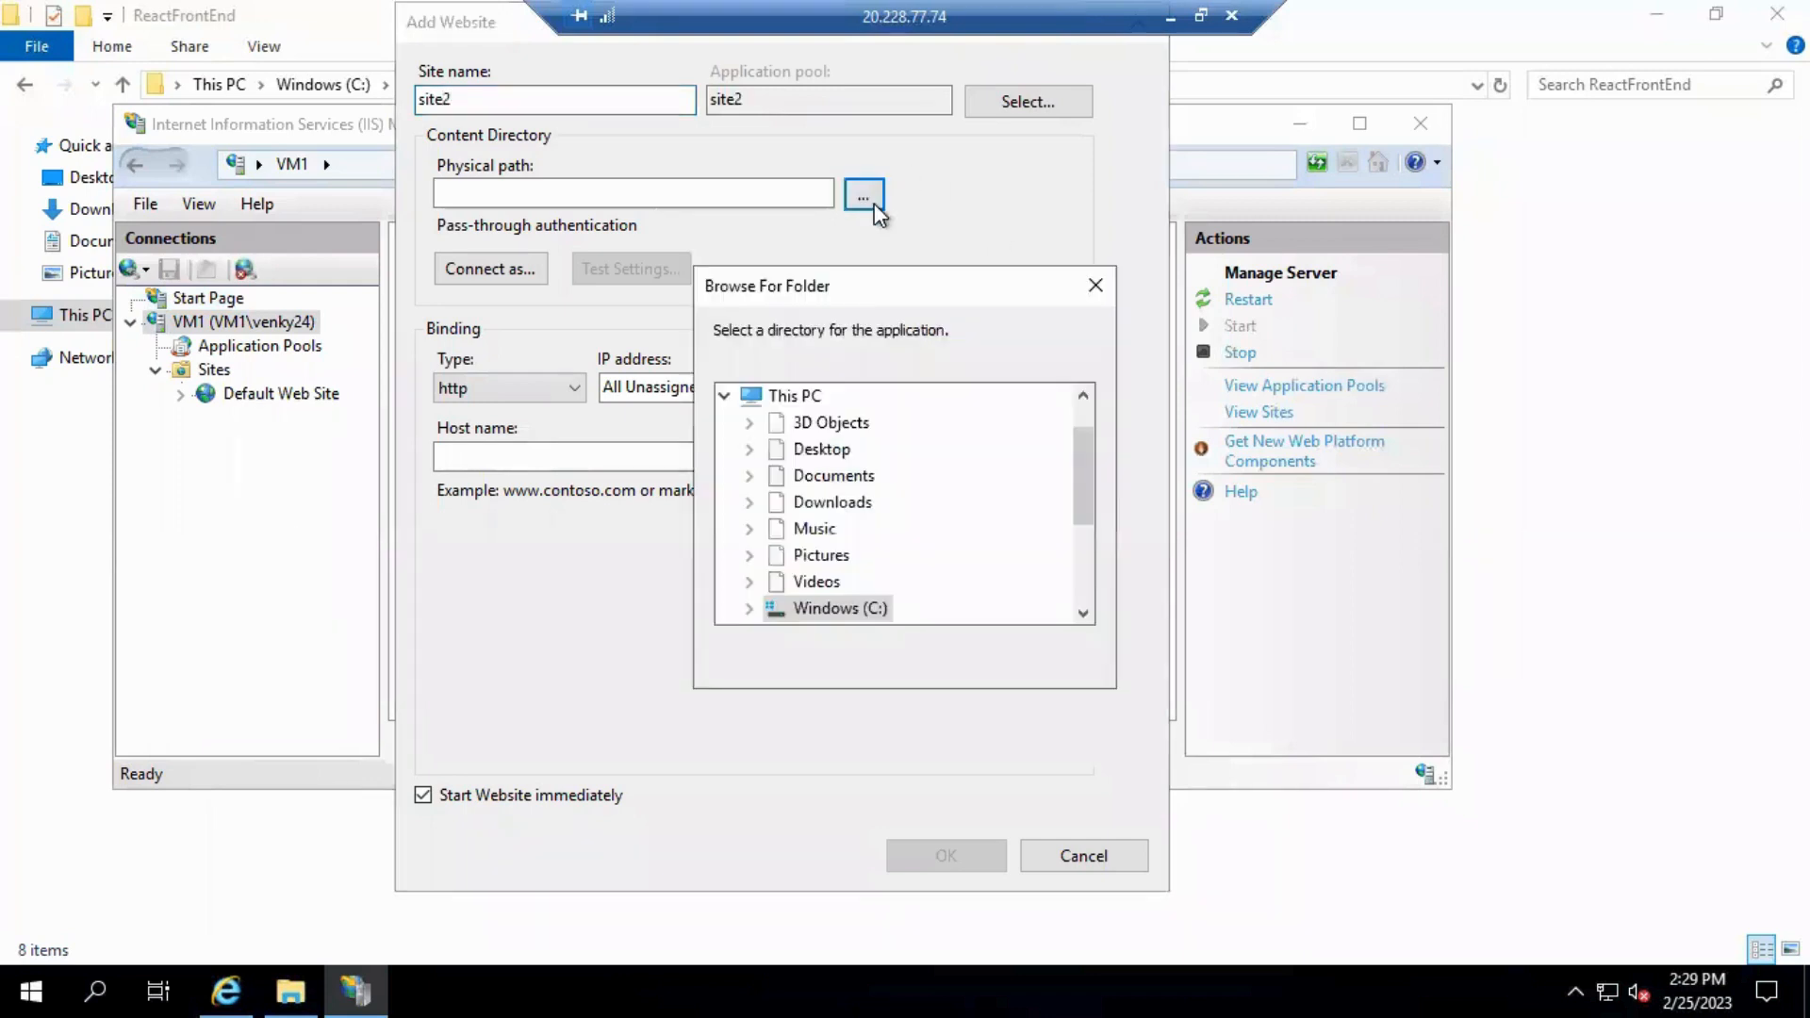
scroll(907, 565, "down", 1)
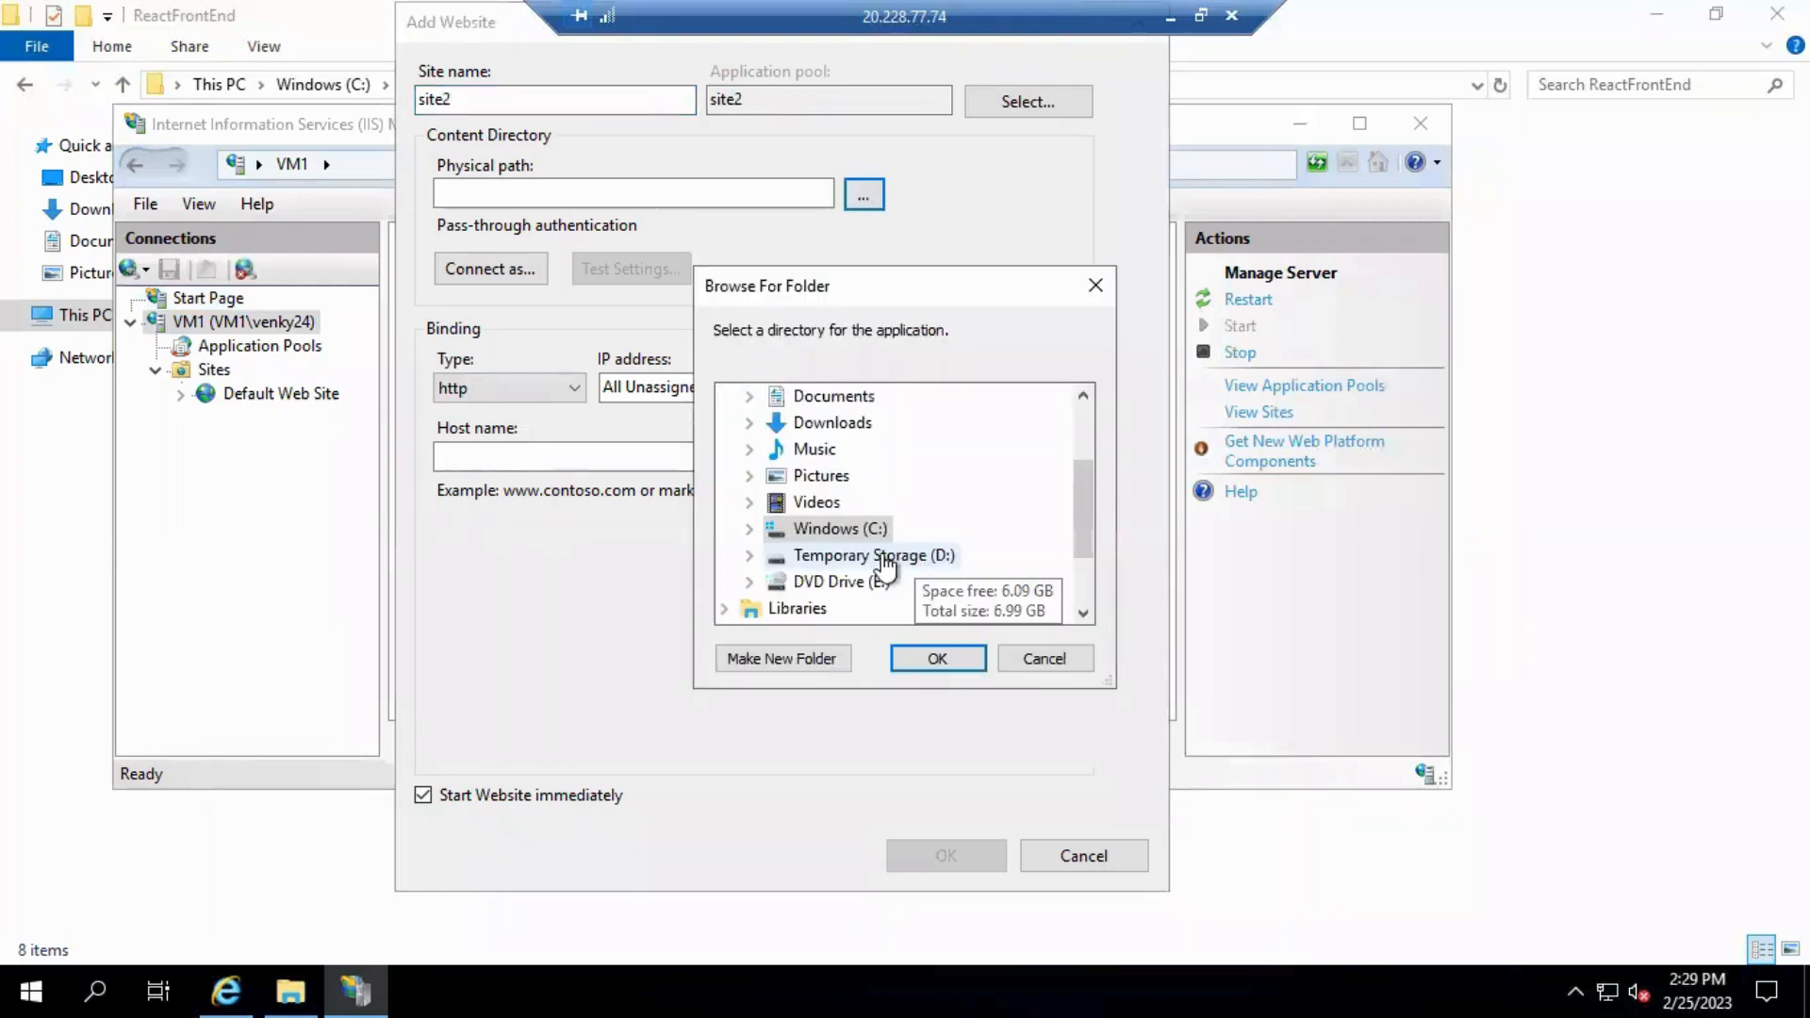
left_click(752, 529)
scroll(937, 570, "down", 2)
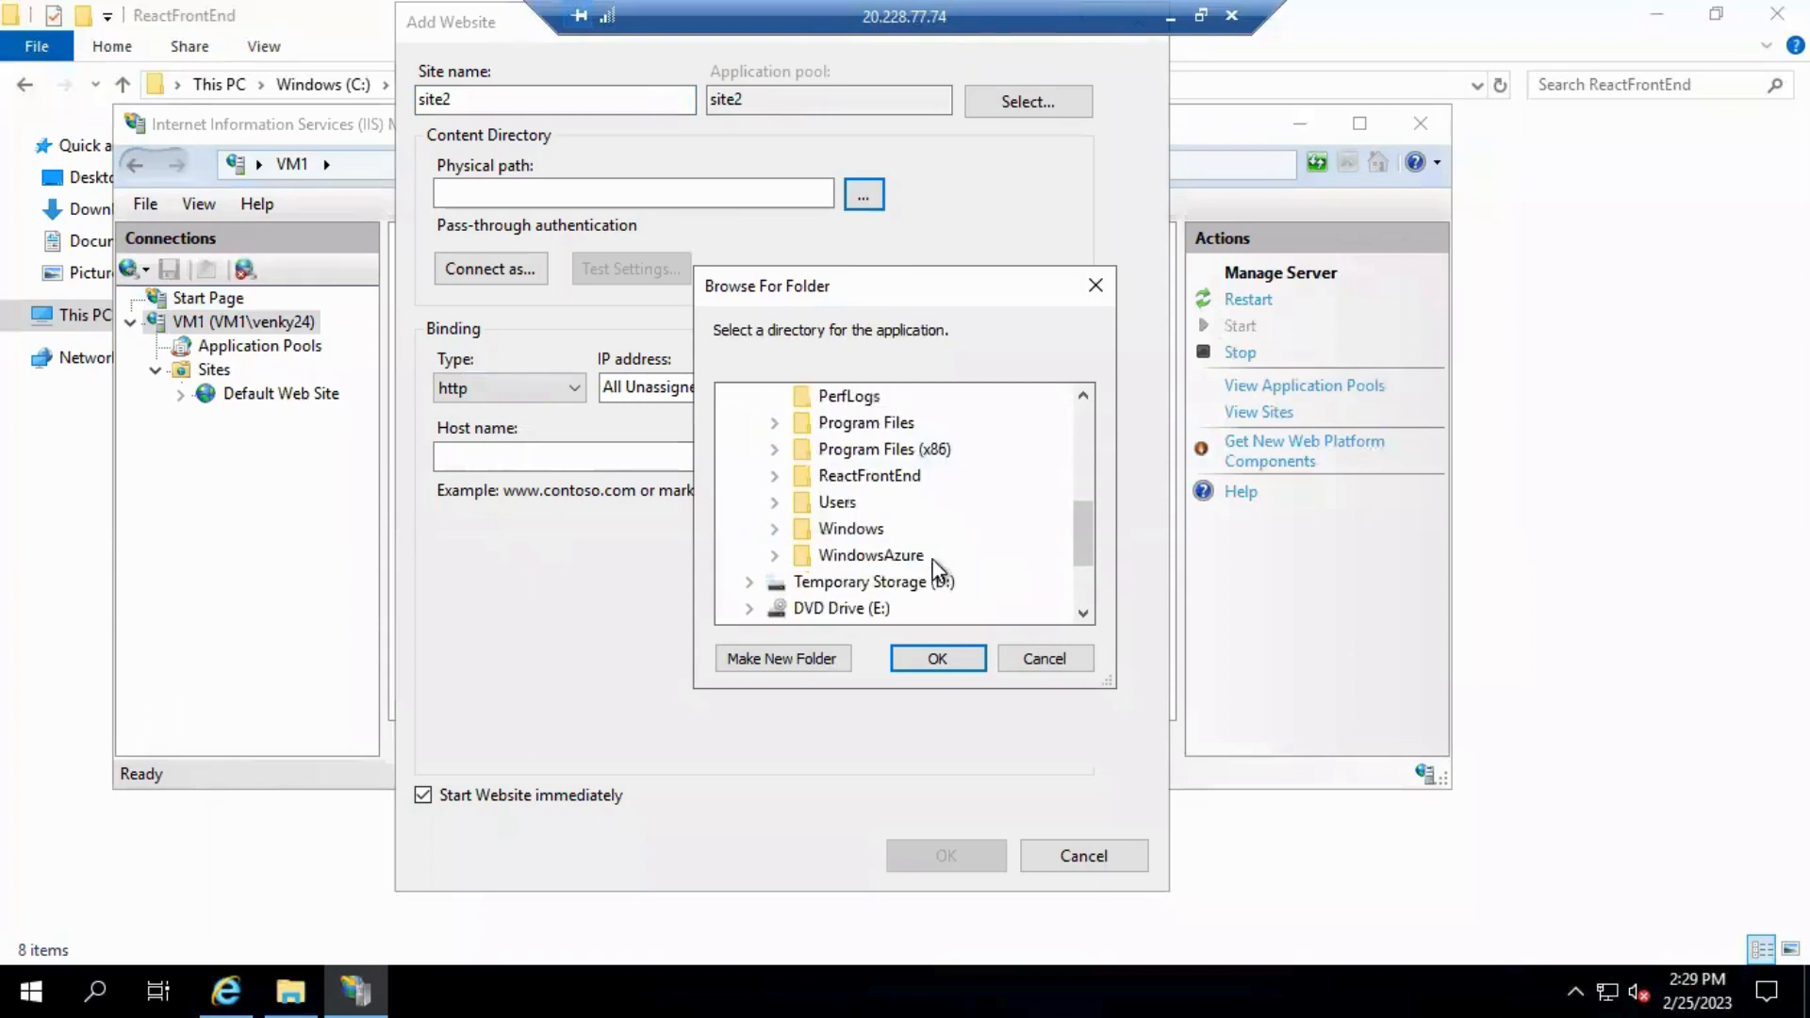
scroll(806, 467, "up", 1)
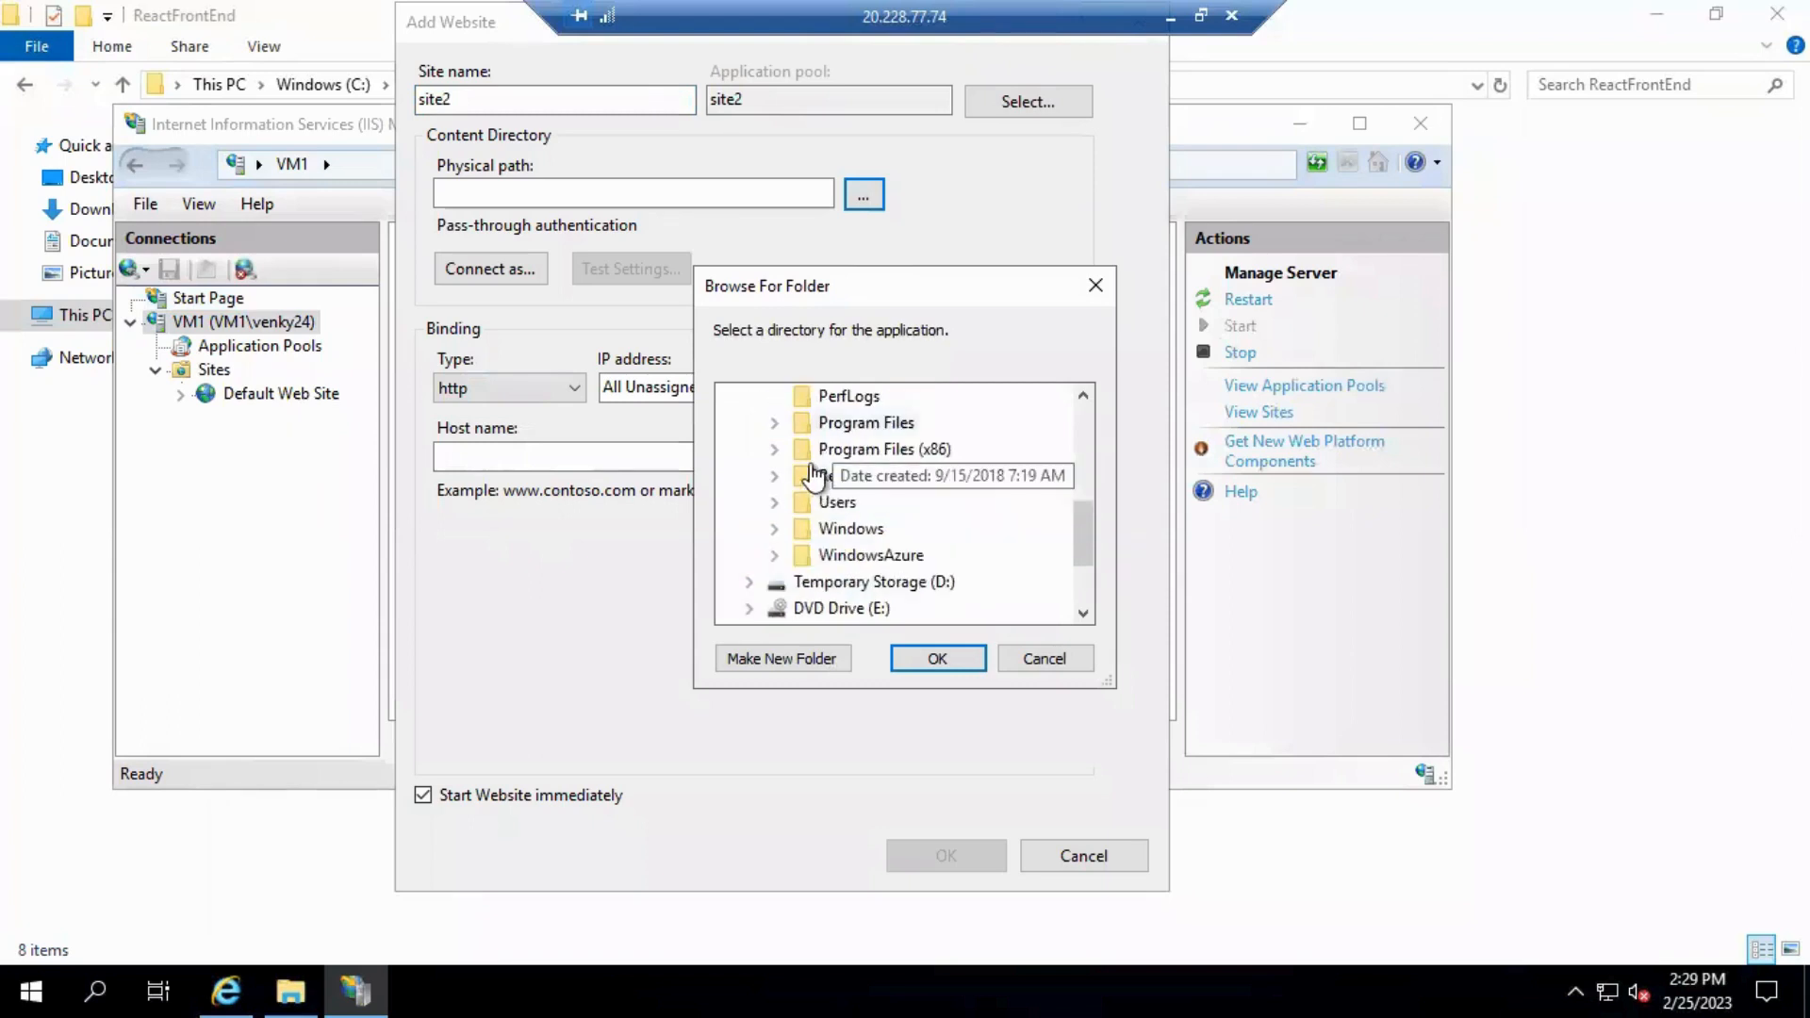
left_click(775, 476)
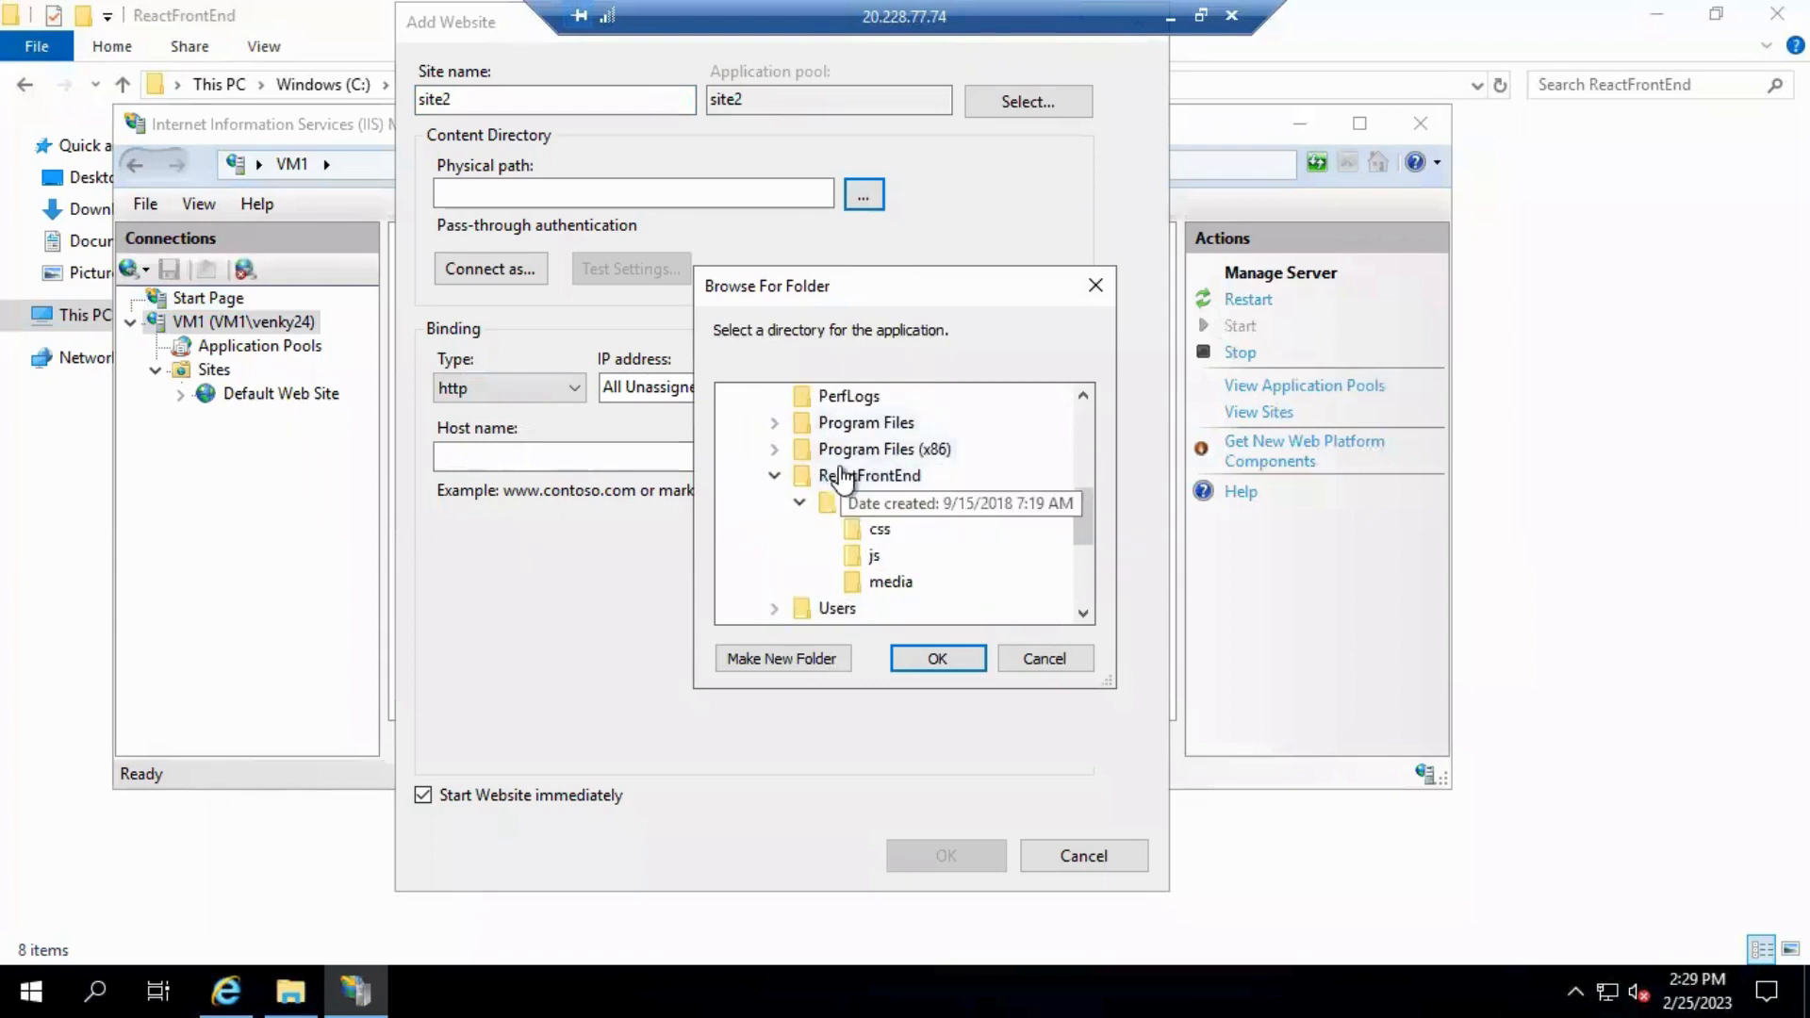
double_click(840, 452)
left_click(774, 396)
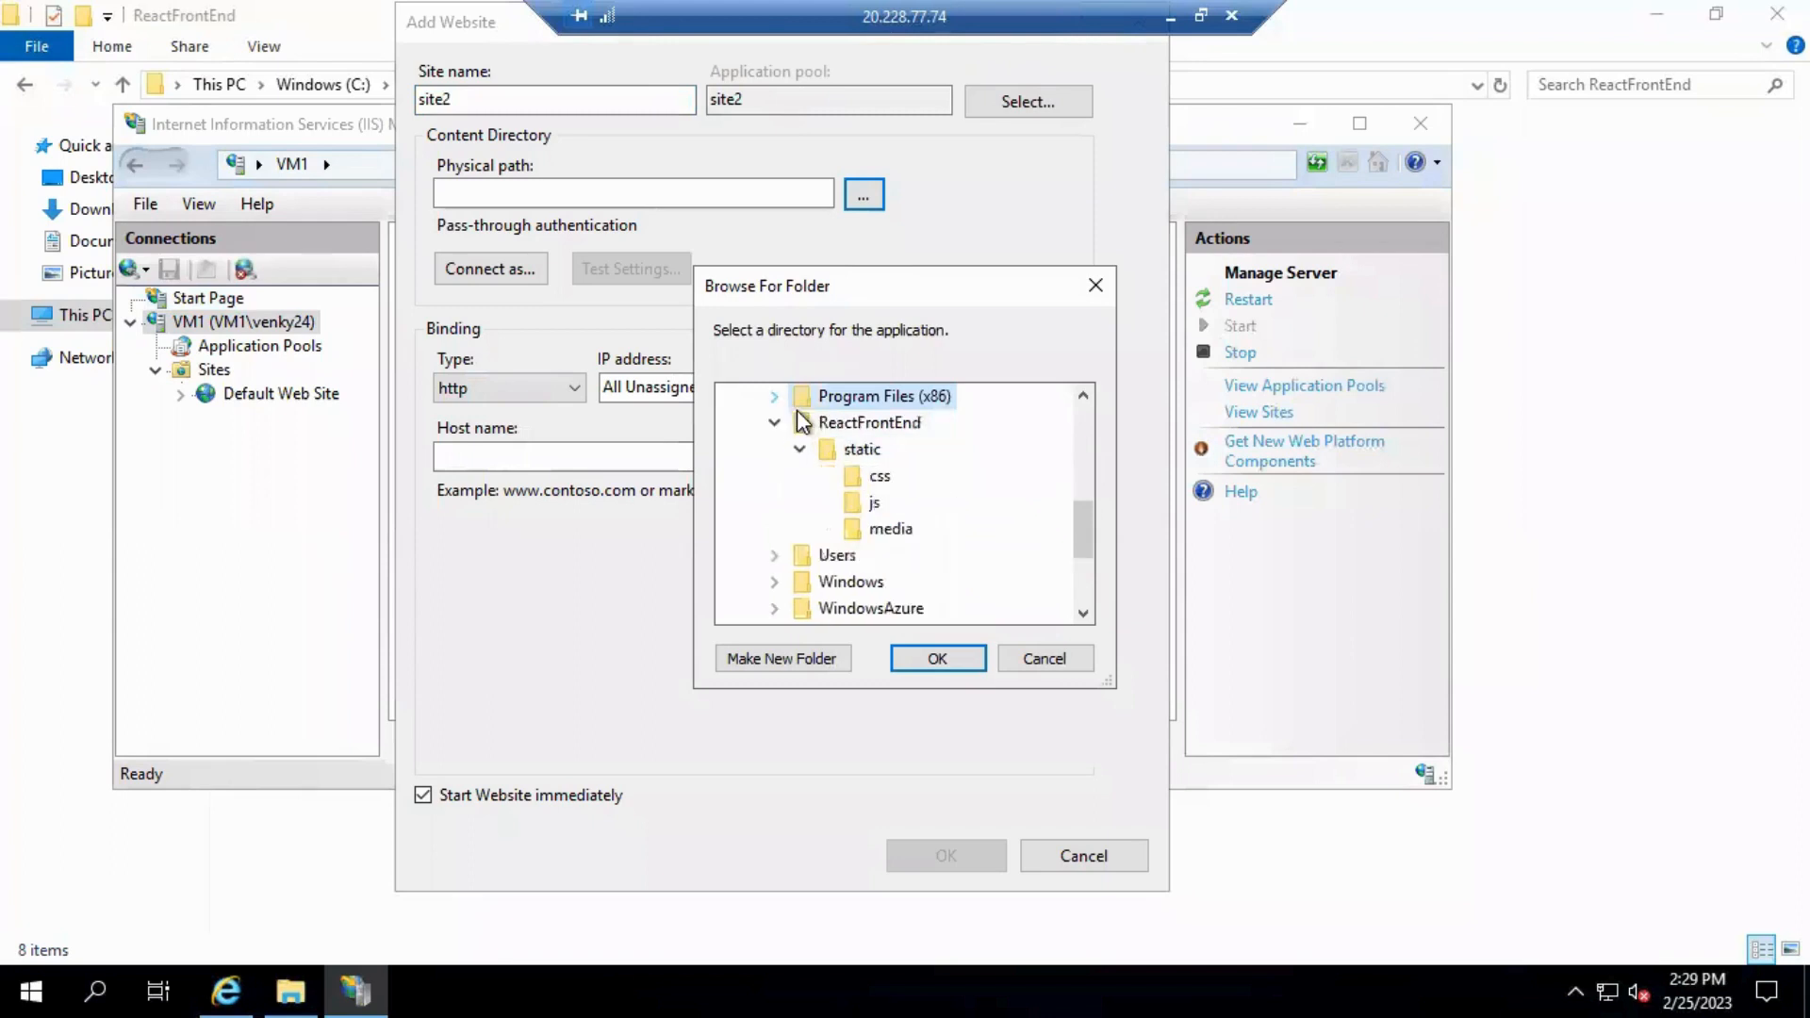
key("Down")
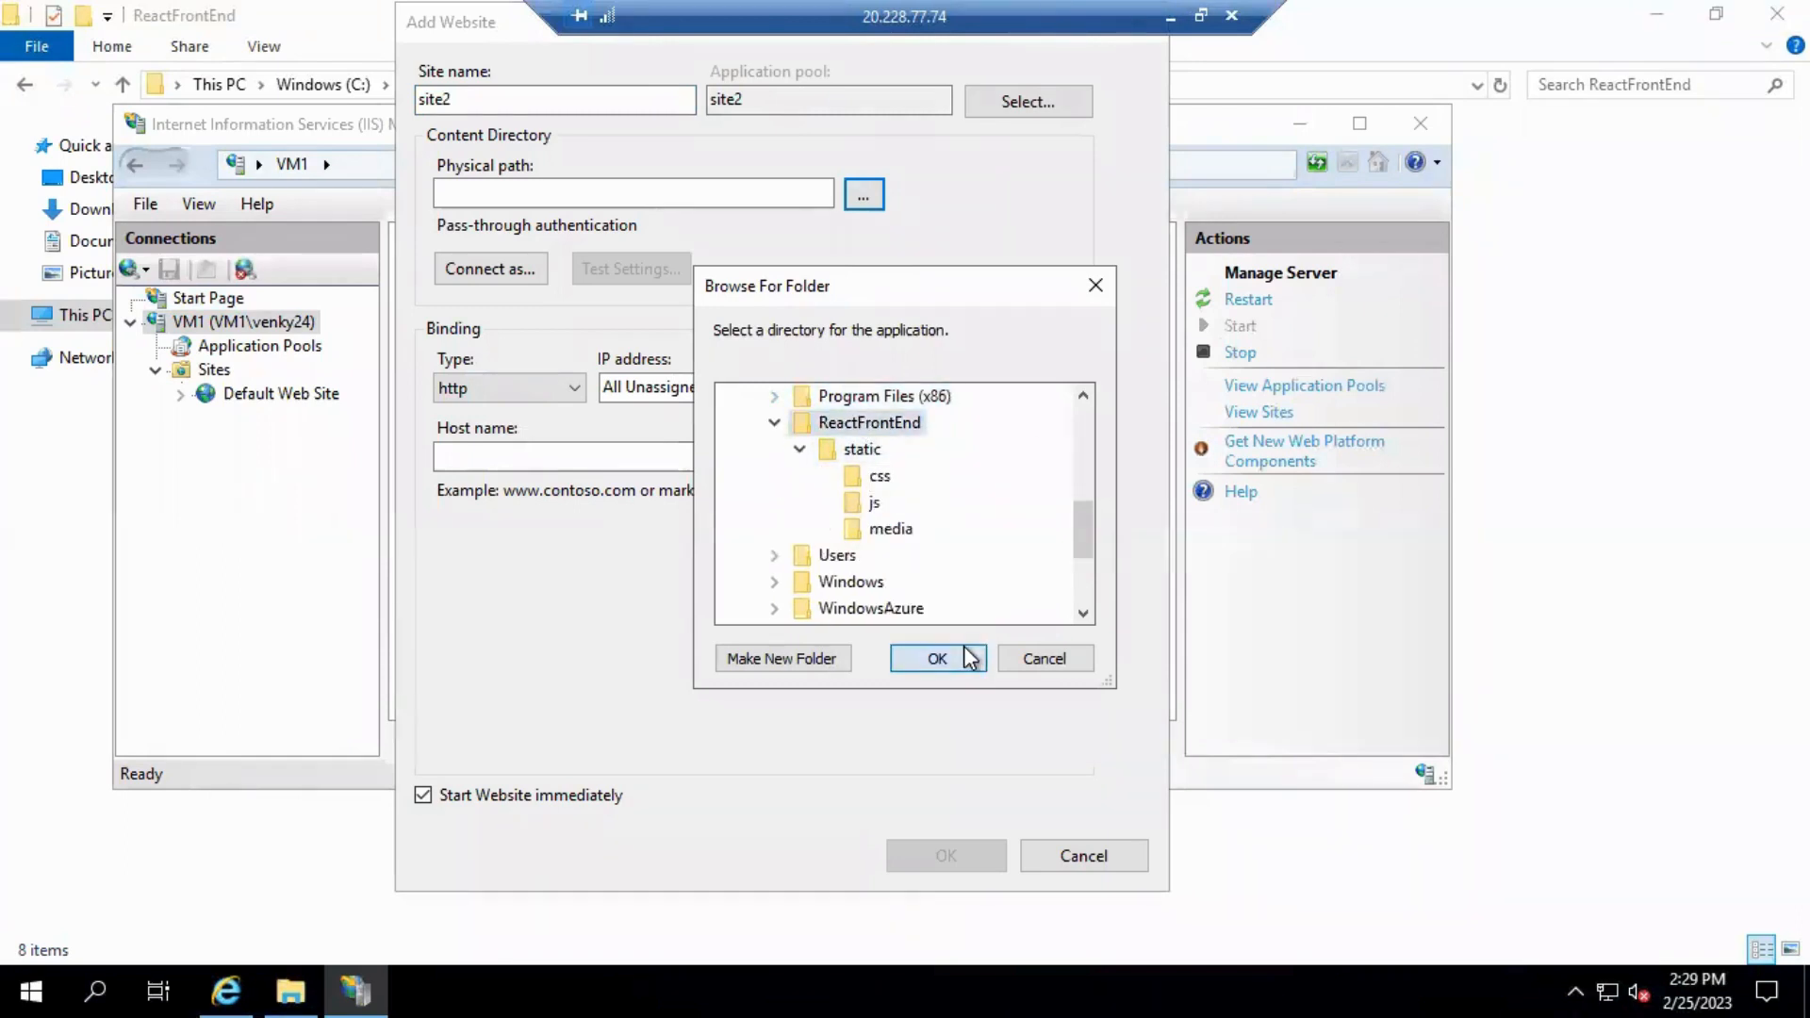
left_click(937, 658)
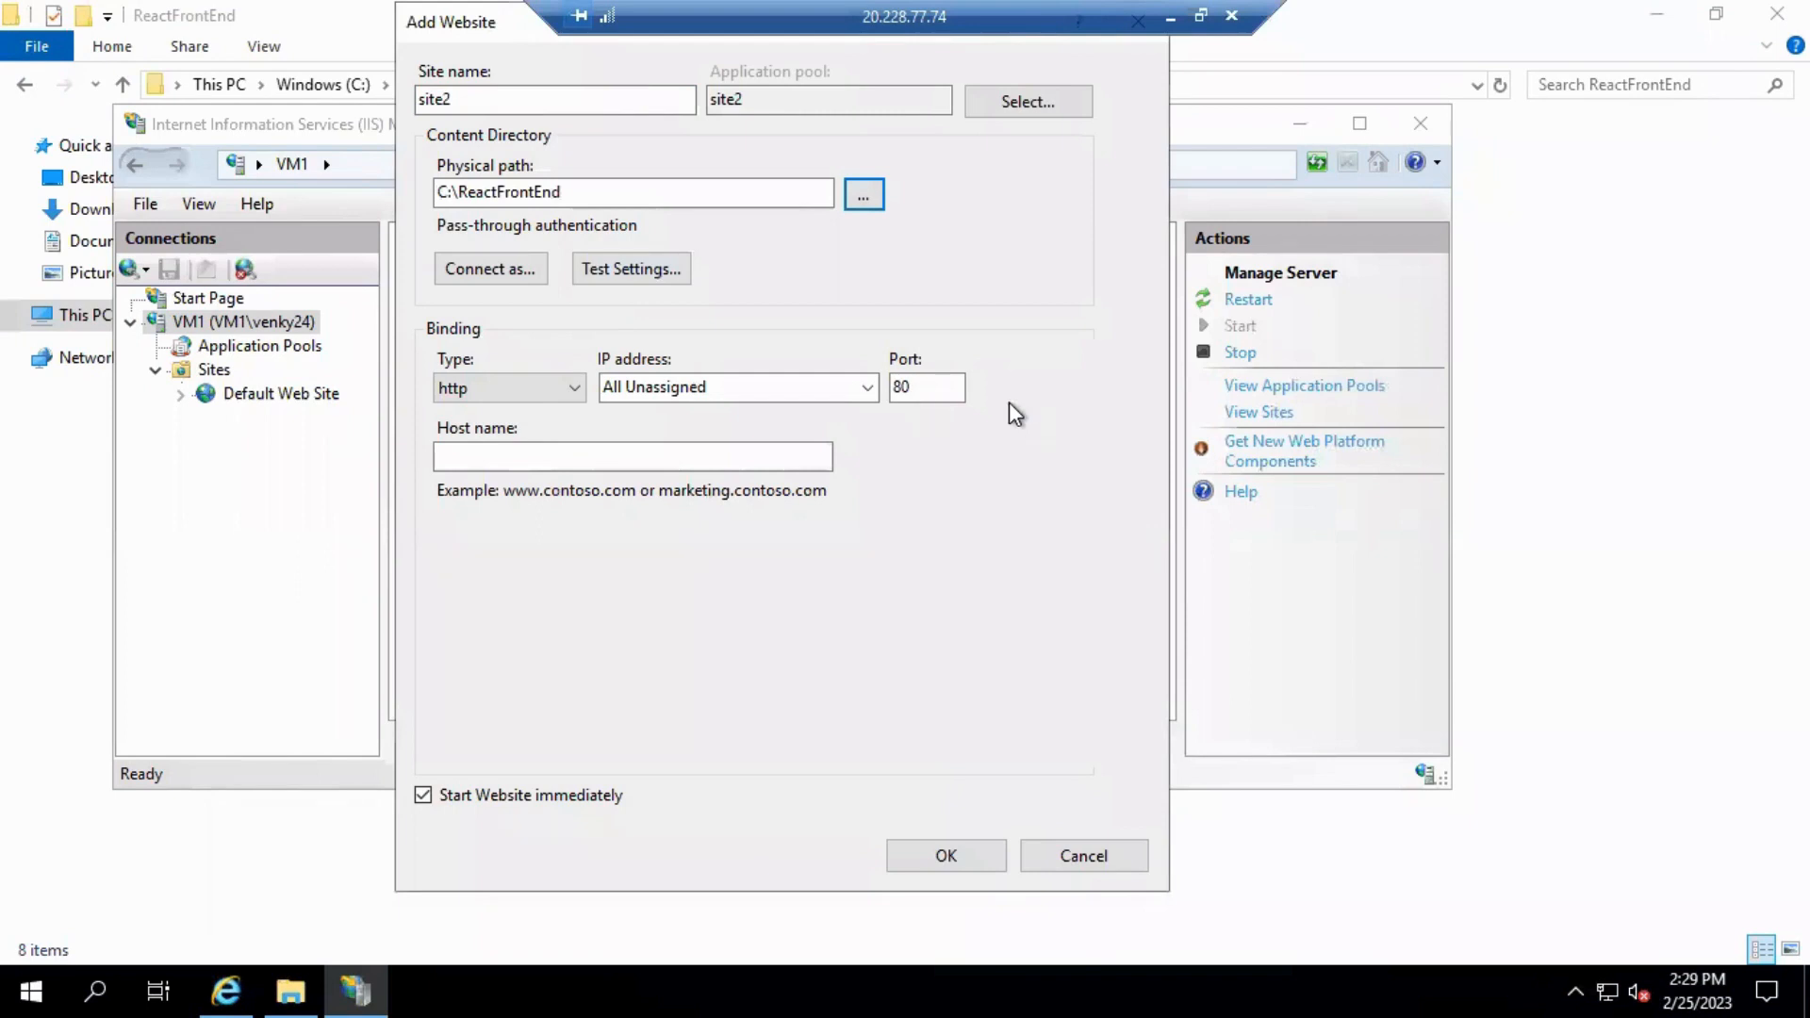
Step: Set the http binding's port to 8081 and create the site2 website
double_click(936, 388)
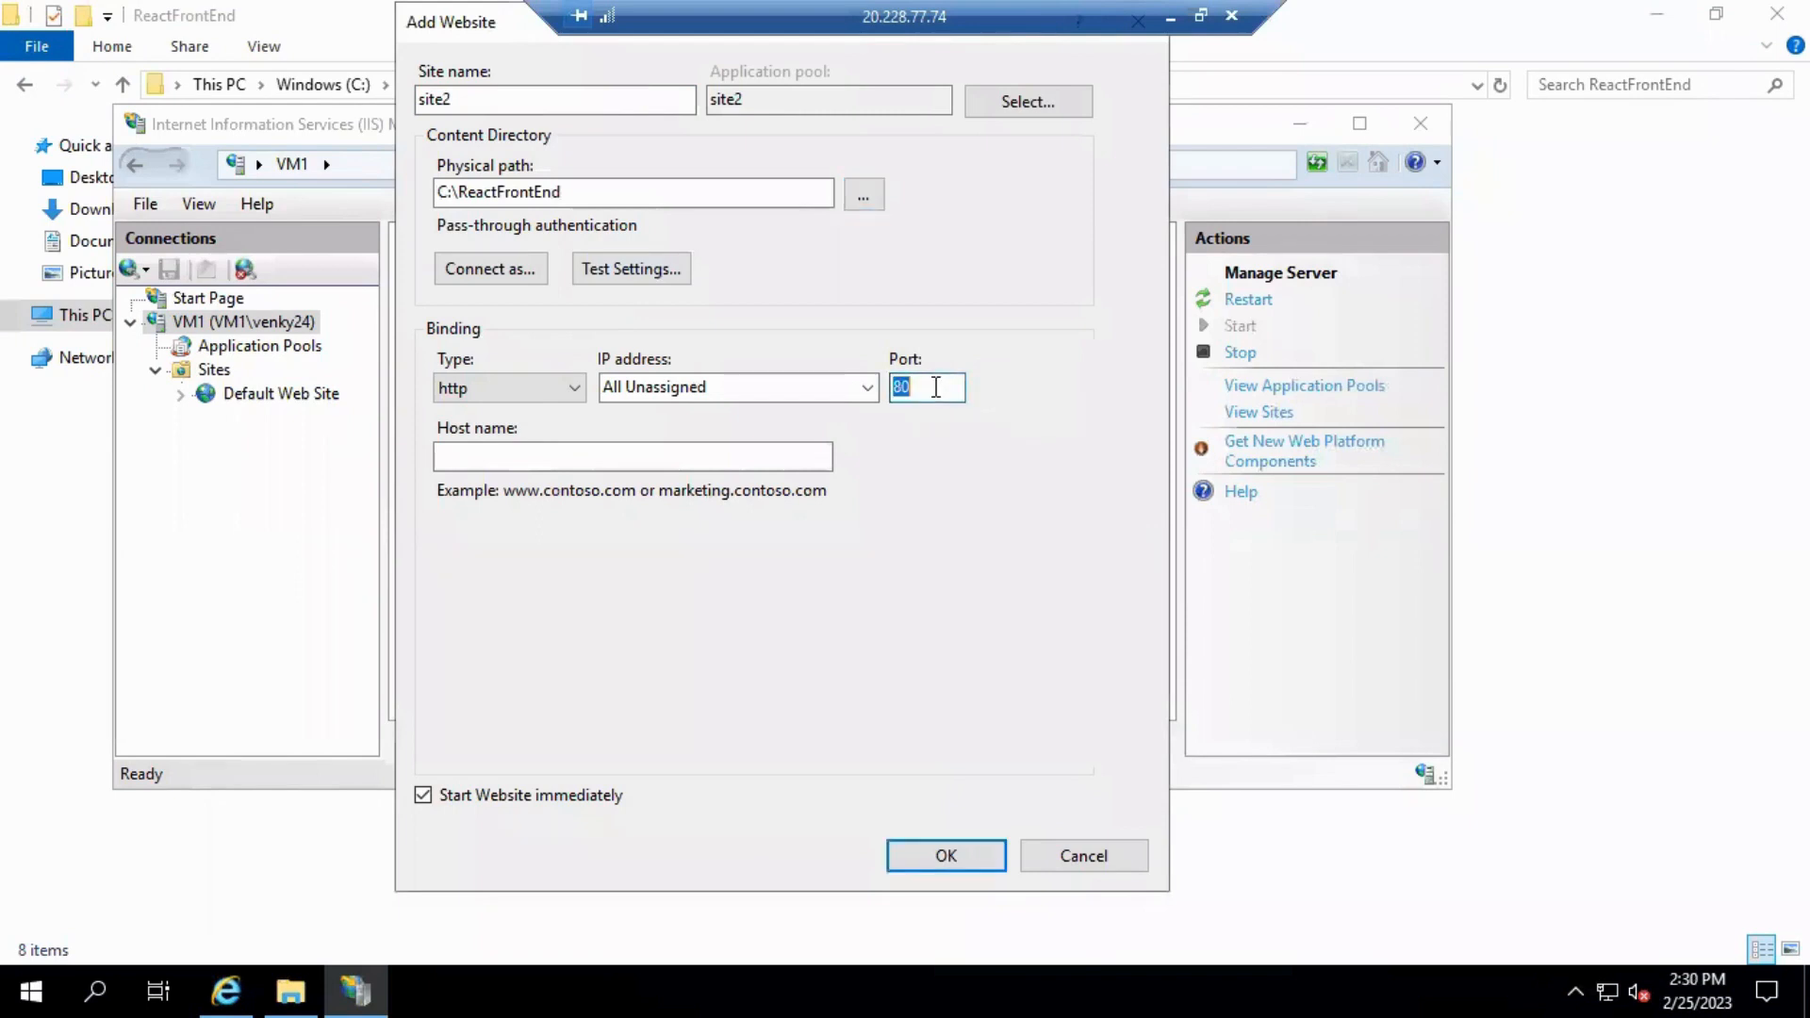
type("81")
key("BackSpace")
type("081")
key("Return")
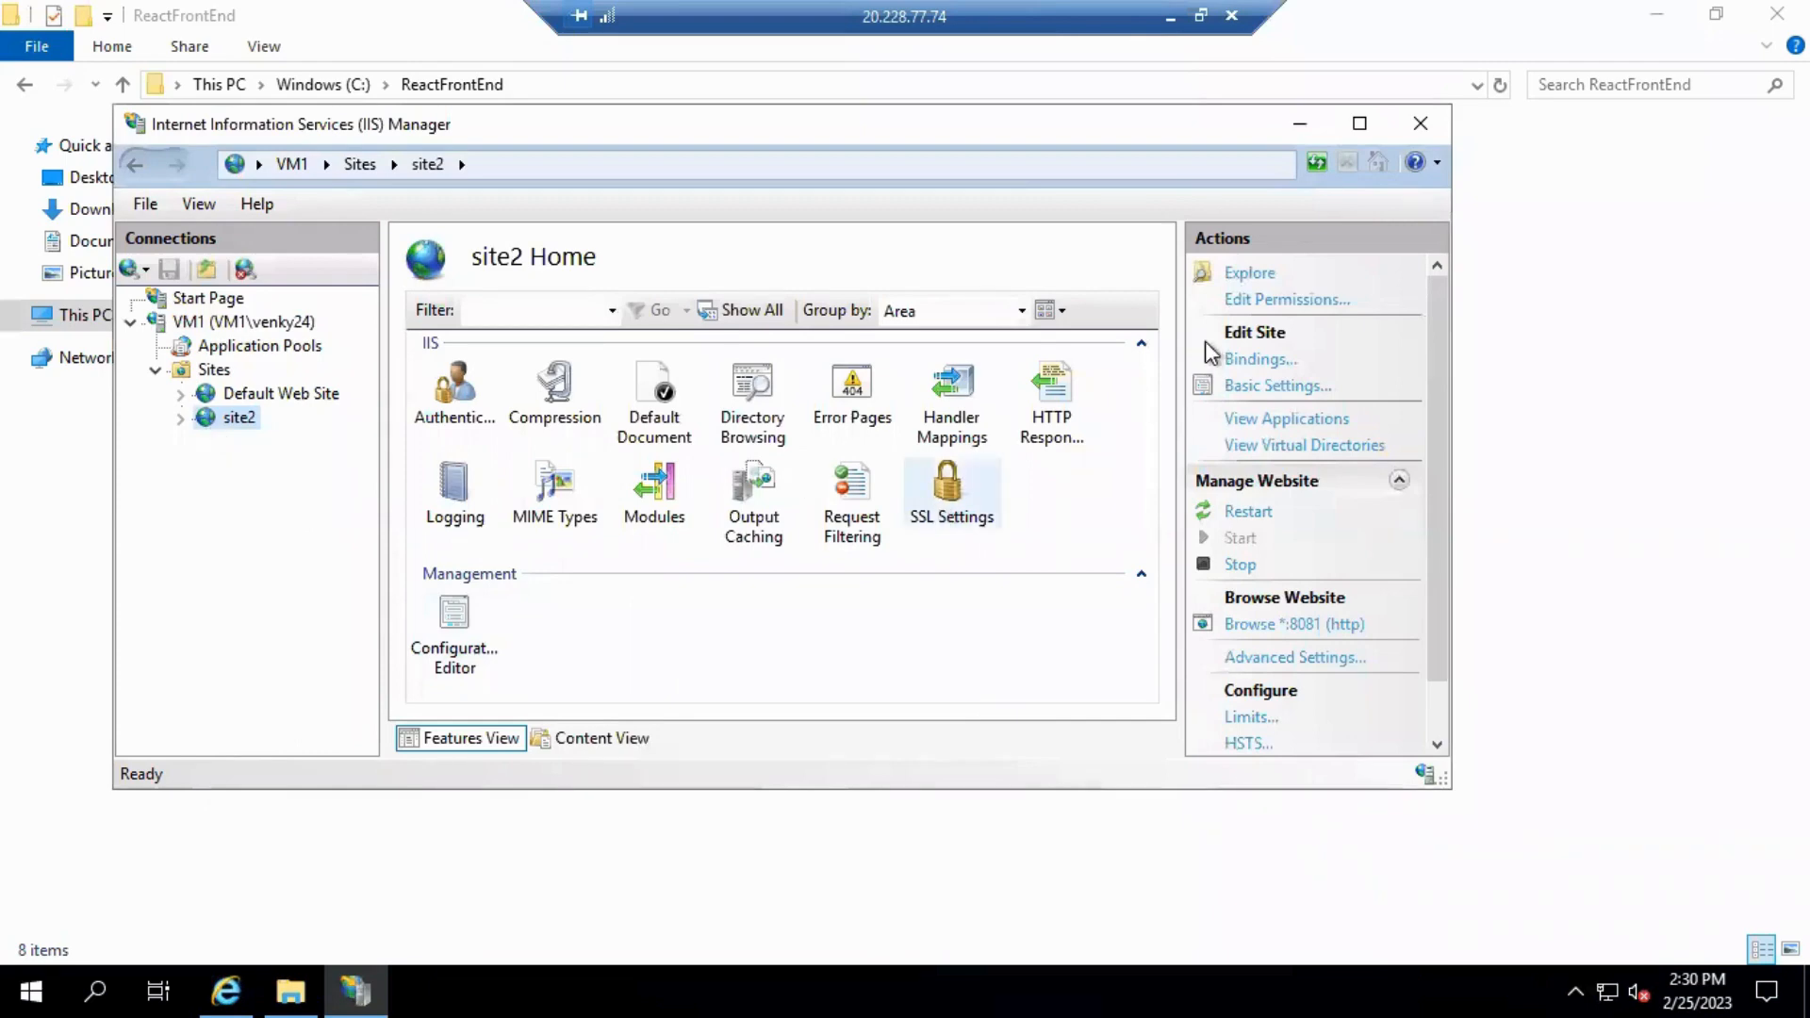
Step: Switch to Slack on the local computer and copy the New-NetFirewallRule command for port 8080 from the course channel
left_click(1169, 24)
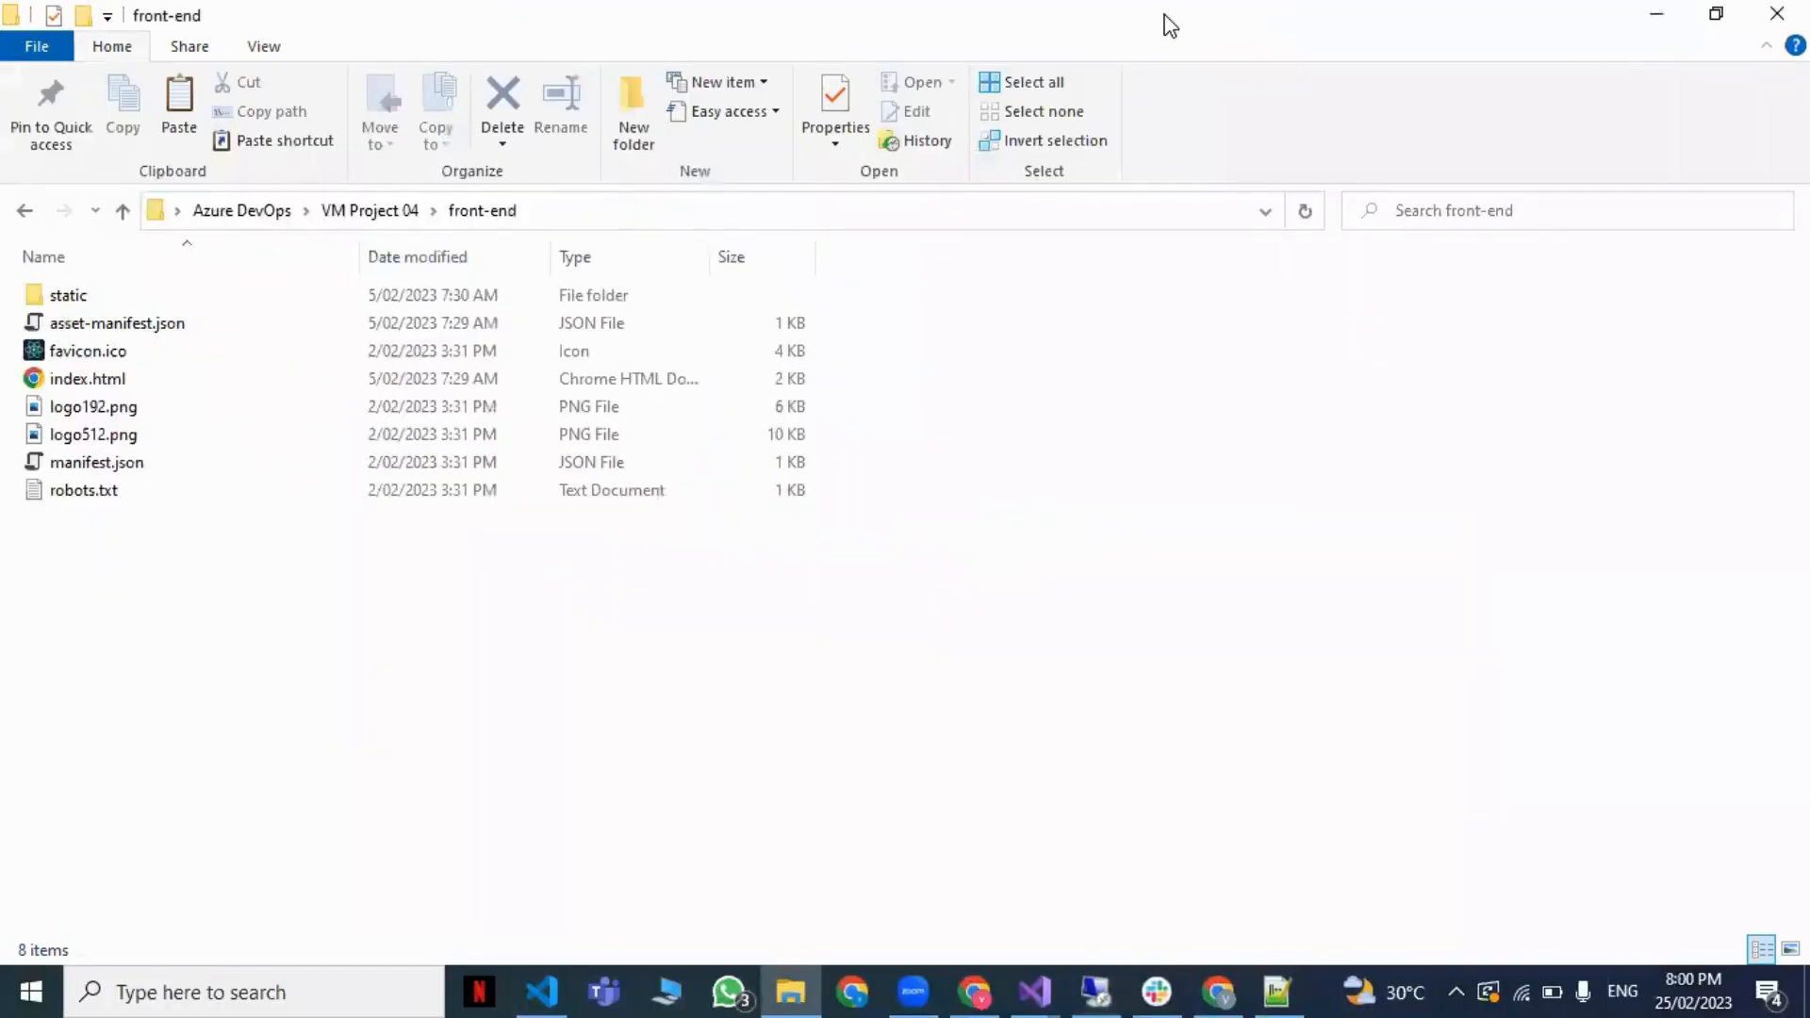
left_click(1156, 990)
scroll(788, 432, "up", 5)
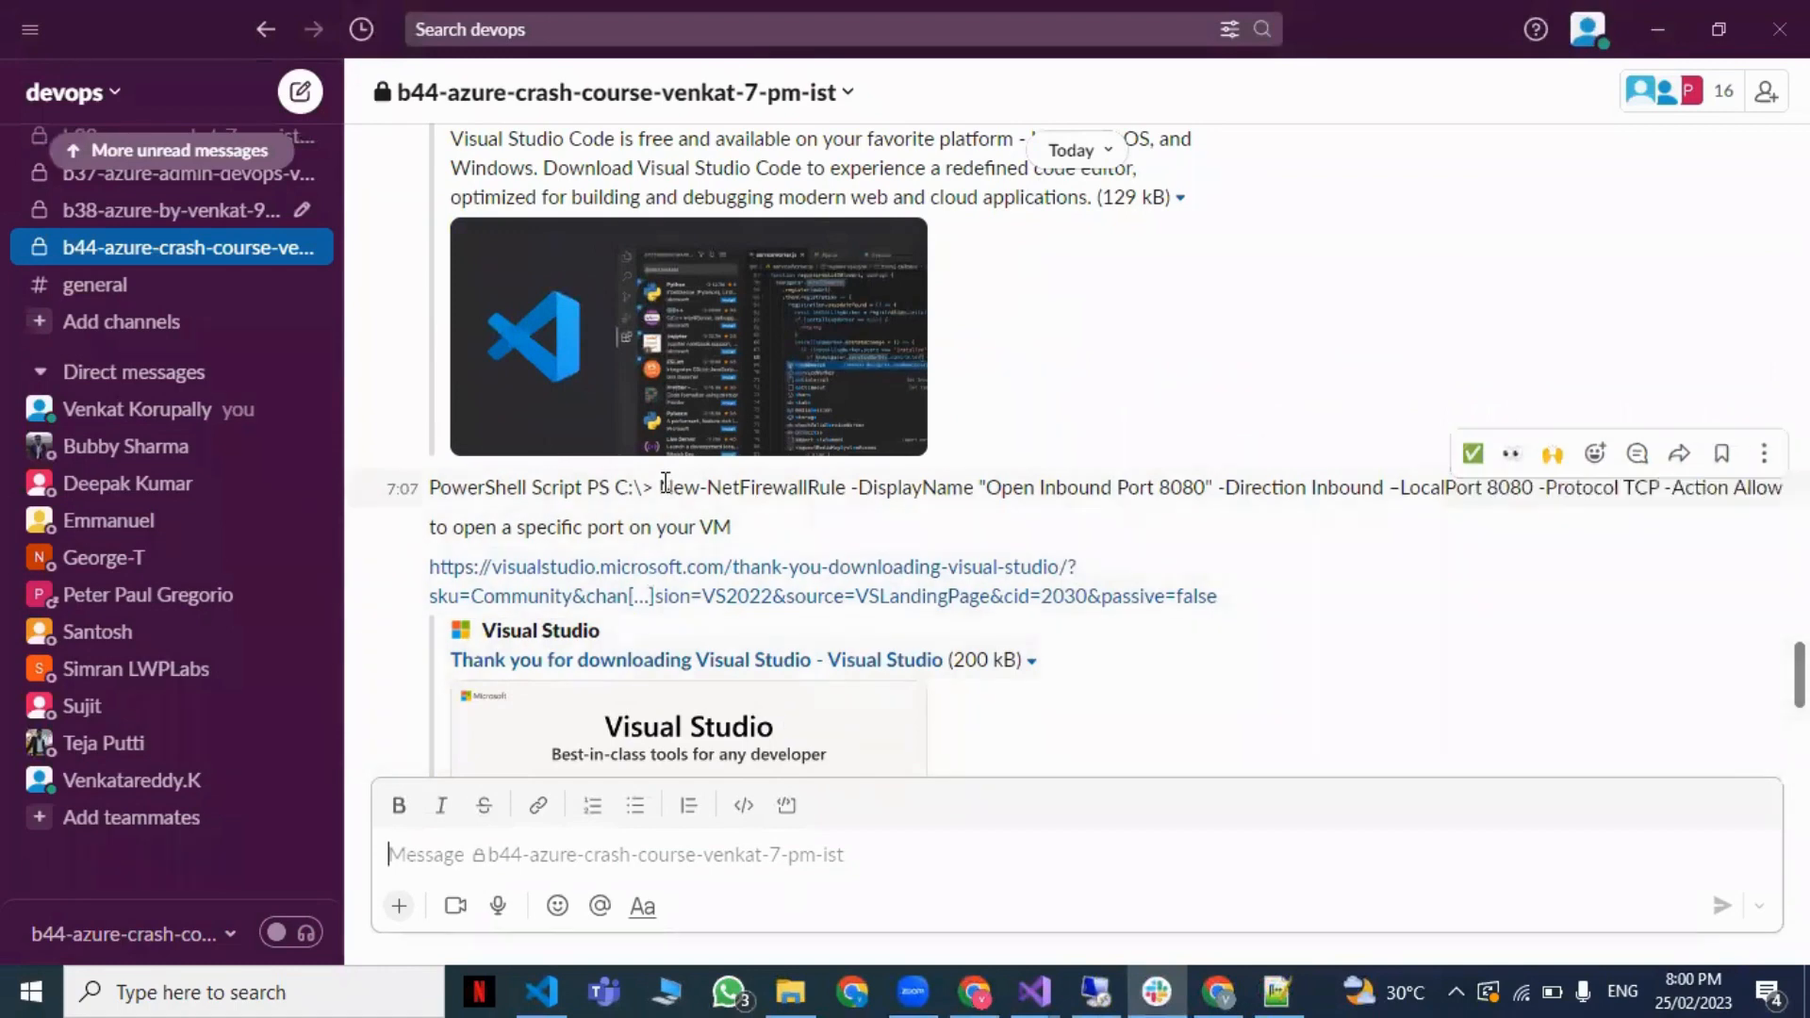
left_click_drag(667, 484, 740, 535)
left_click_drag(1547, 499, 1768, 486)
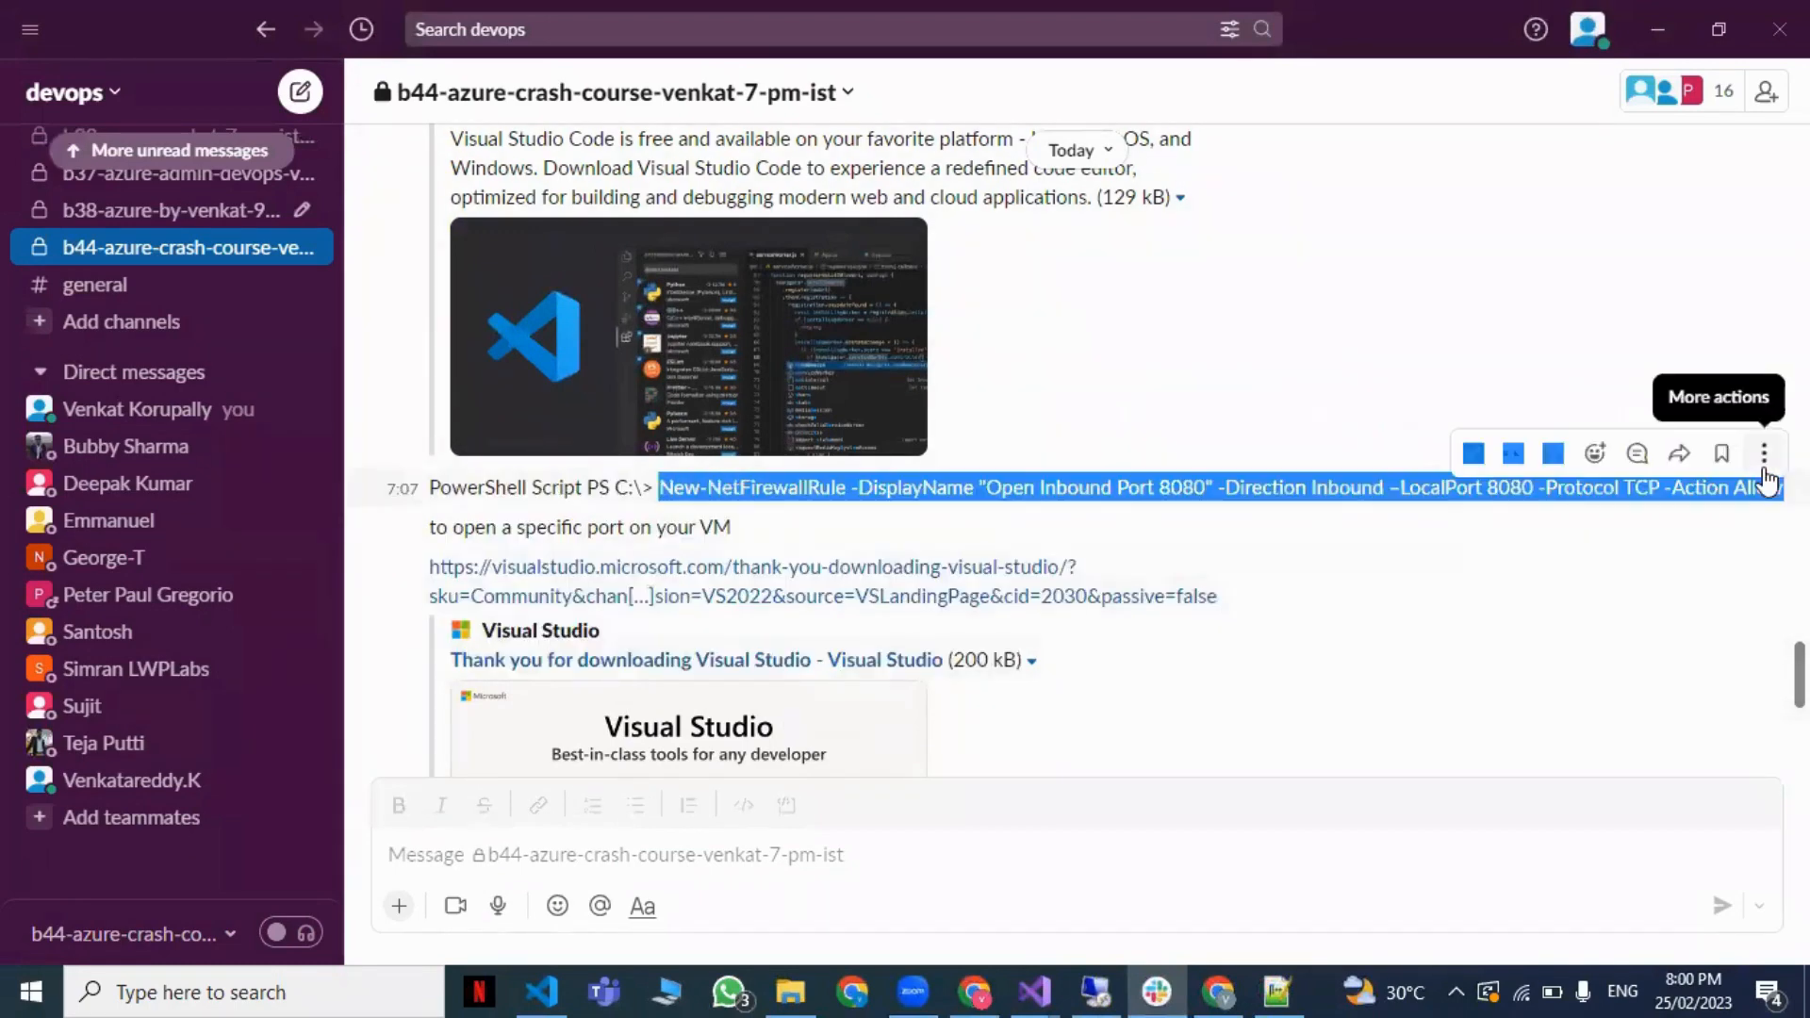
Step: Return to the VM1 remote session, launch Windows PowerShell and paste the copied New-NetFirewallRule command
left_click(1096, 992)
left_click(27, 984)
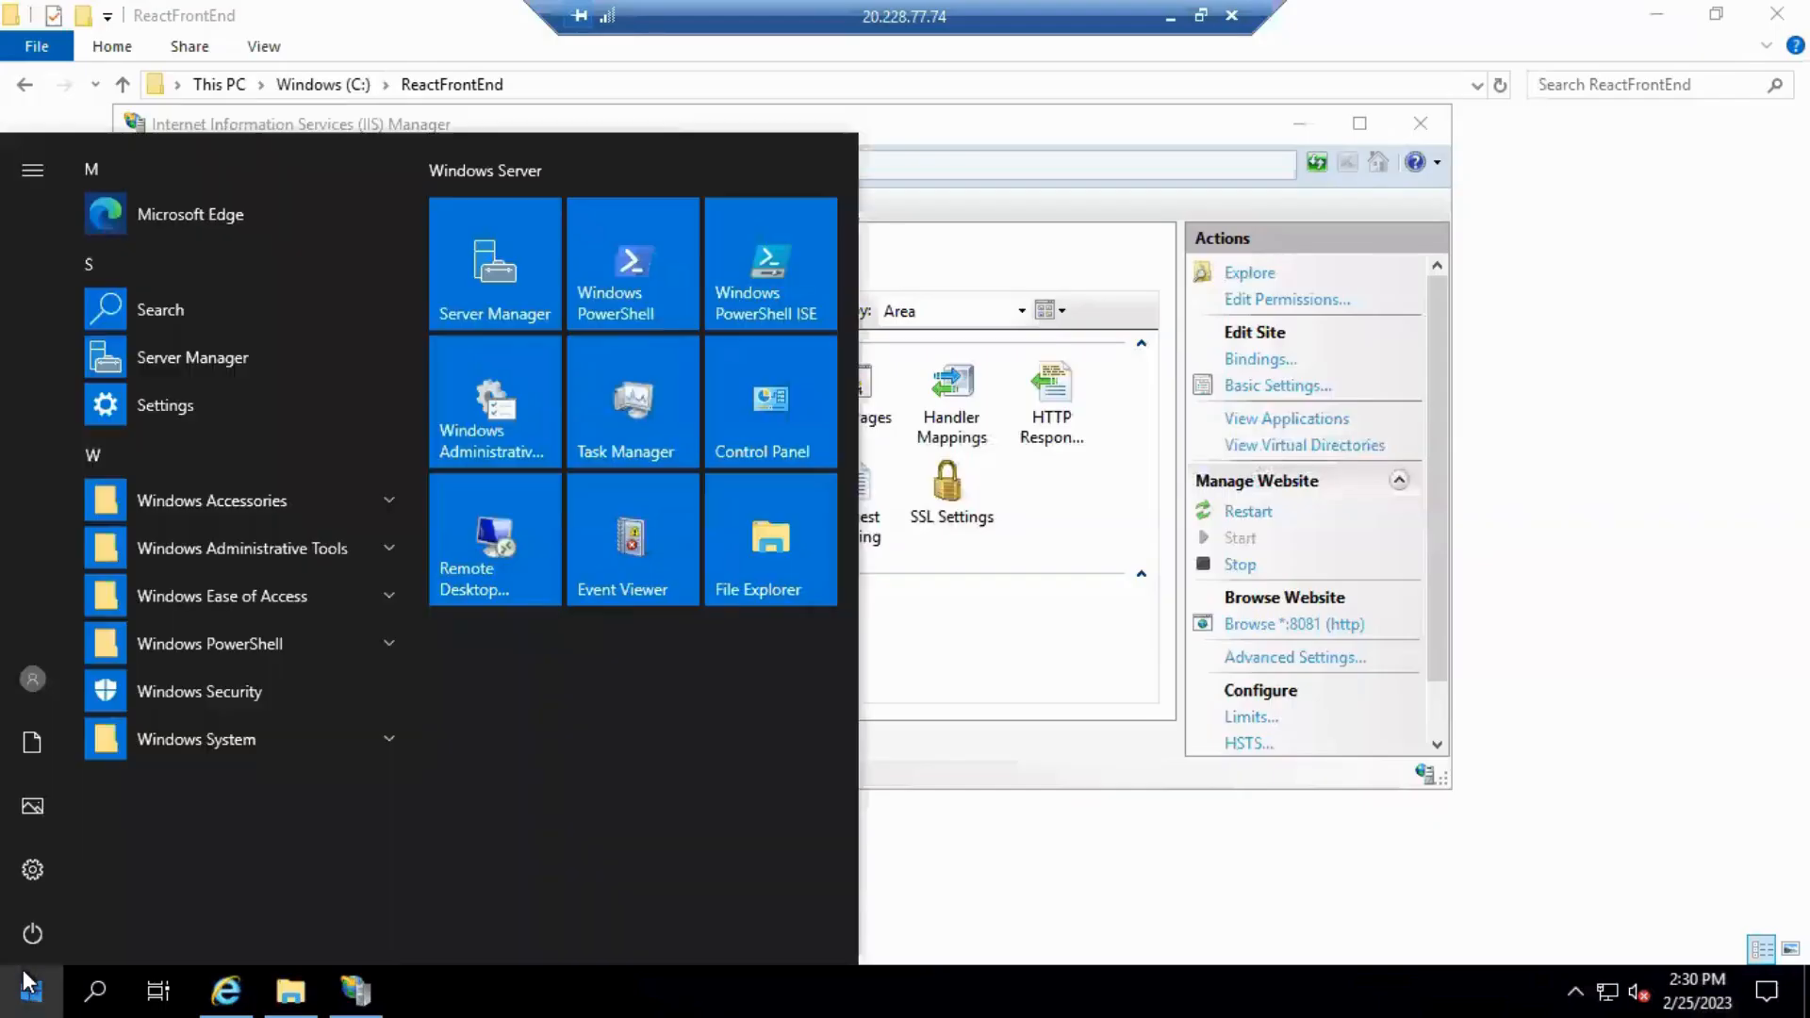
left_click(659, 272)
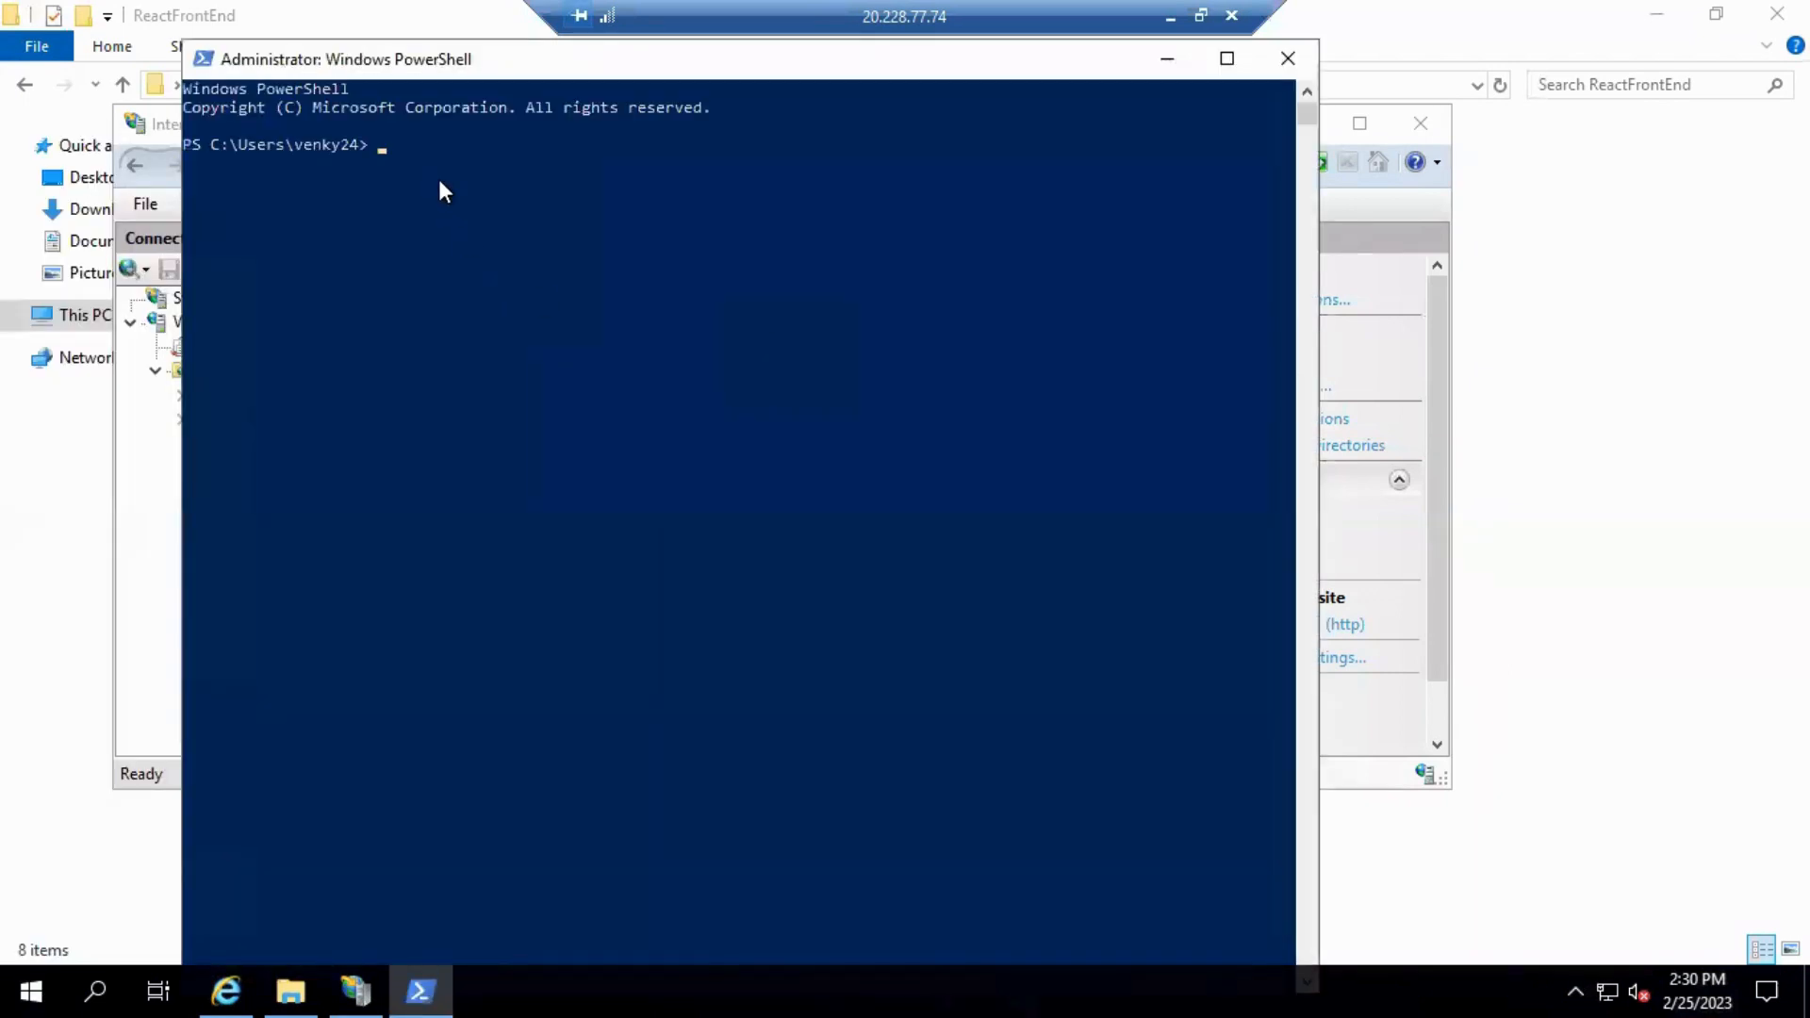
right_click(435, 173)
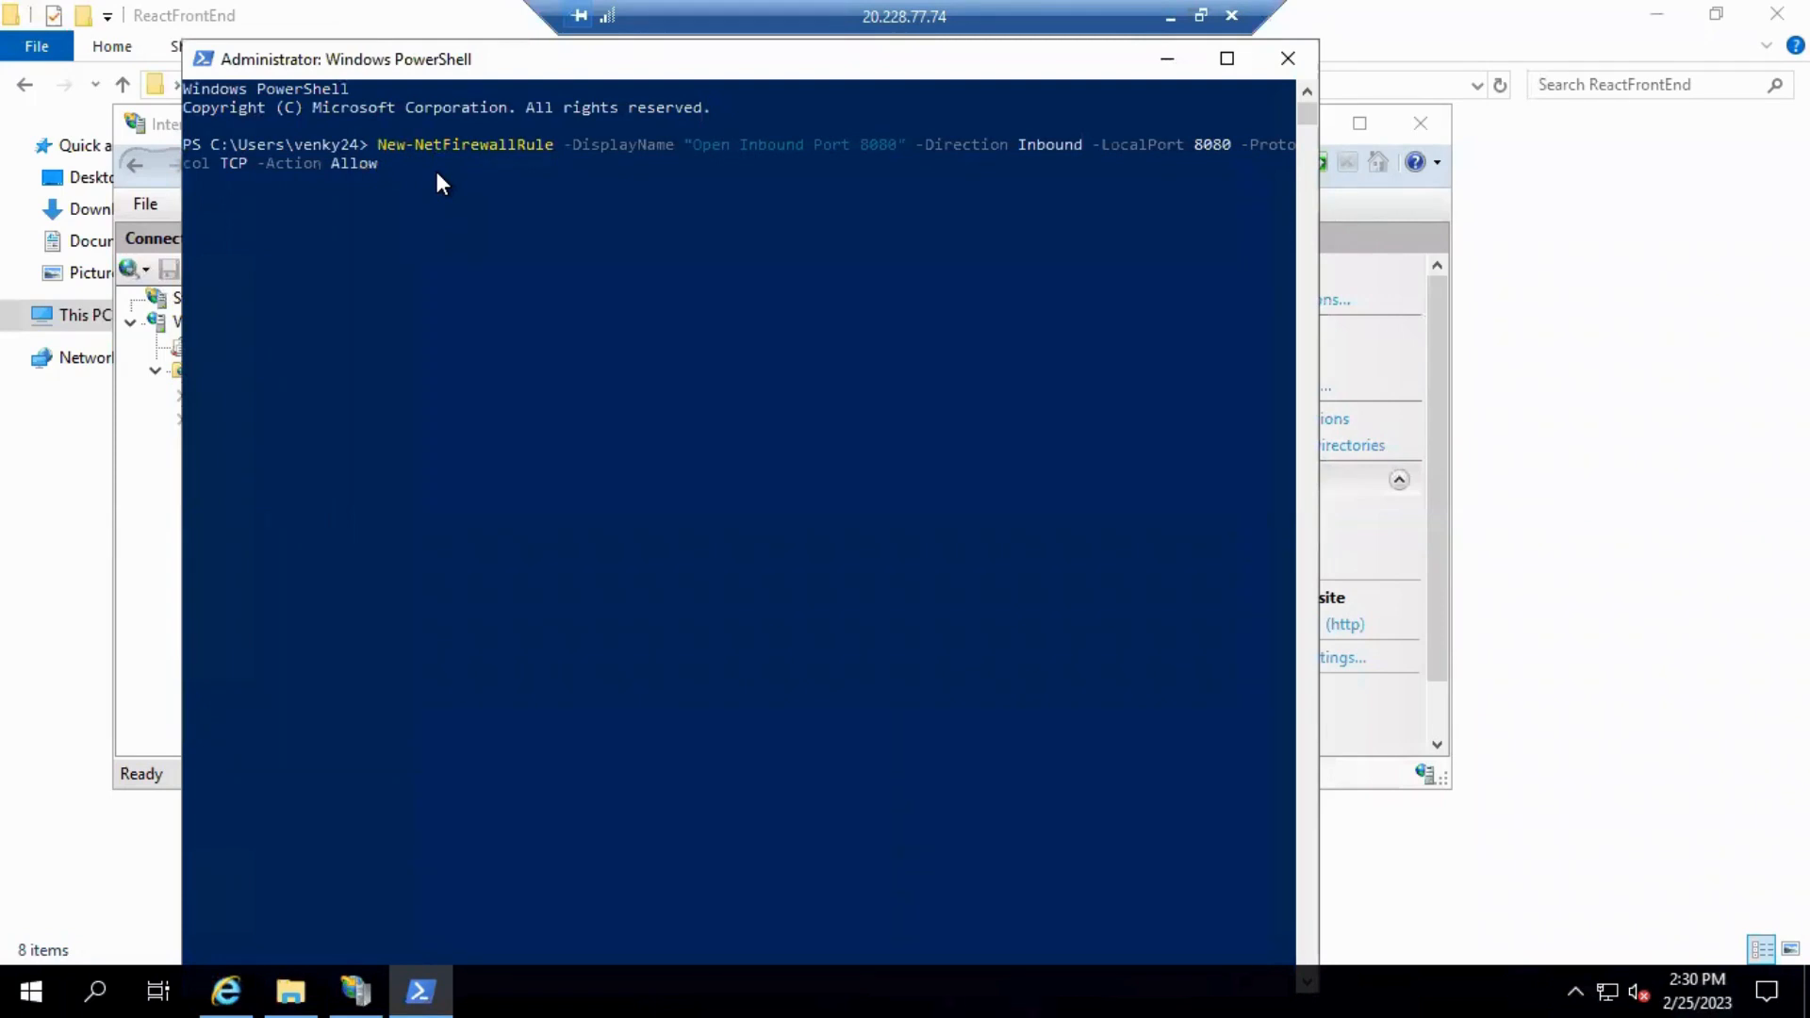
Step: Change the display name to "Open Inbound Port 8081" and LocalPort to 8081, run the firewall command and close PowerShell
key("Left")
key("Left")
key("Left")
key("Left")
key("Left")
key("Left")
key("Left")
key("Left")
key("Left")
key("Left")
key("Right")
key("Right")
key("Right")
key("Right")
key("Right")
key("Right")
key("Right")
key("Right")
key("Right")
key("Right")
key("Right")
key("Left")
key("Left")
key("Left")
key("Left")
key("Left")
key("Left")
key("Left")
key("Left")
key("Left")
key("Left")
key("Left")
key("Left")
key("Left")
key("Left")
key("Left")
key("Left")
key("Left")
key("Left")
key("Right")
key("Right")
key("Right")
key("Right")
key("Right")
key("Right")
key("Right")
key("Right")
key("Right")
key("Right")
key("Right")
key("Right")
key("Return")
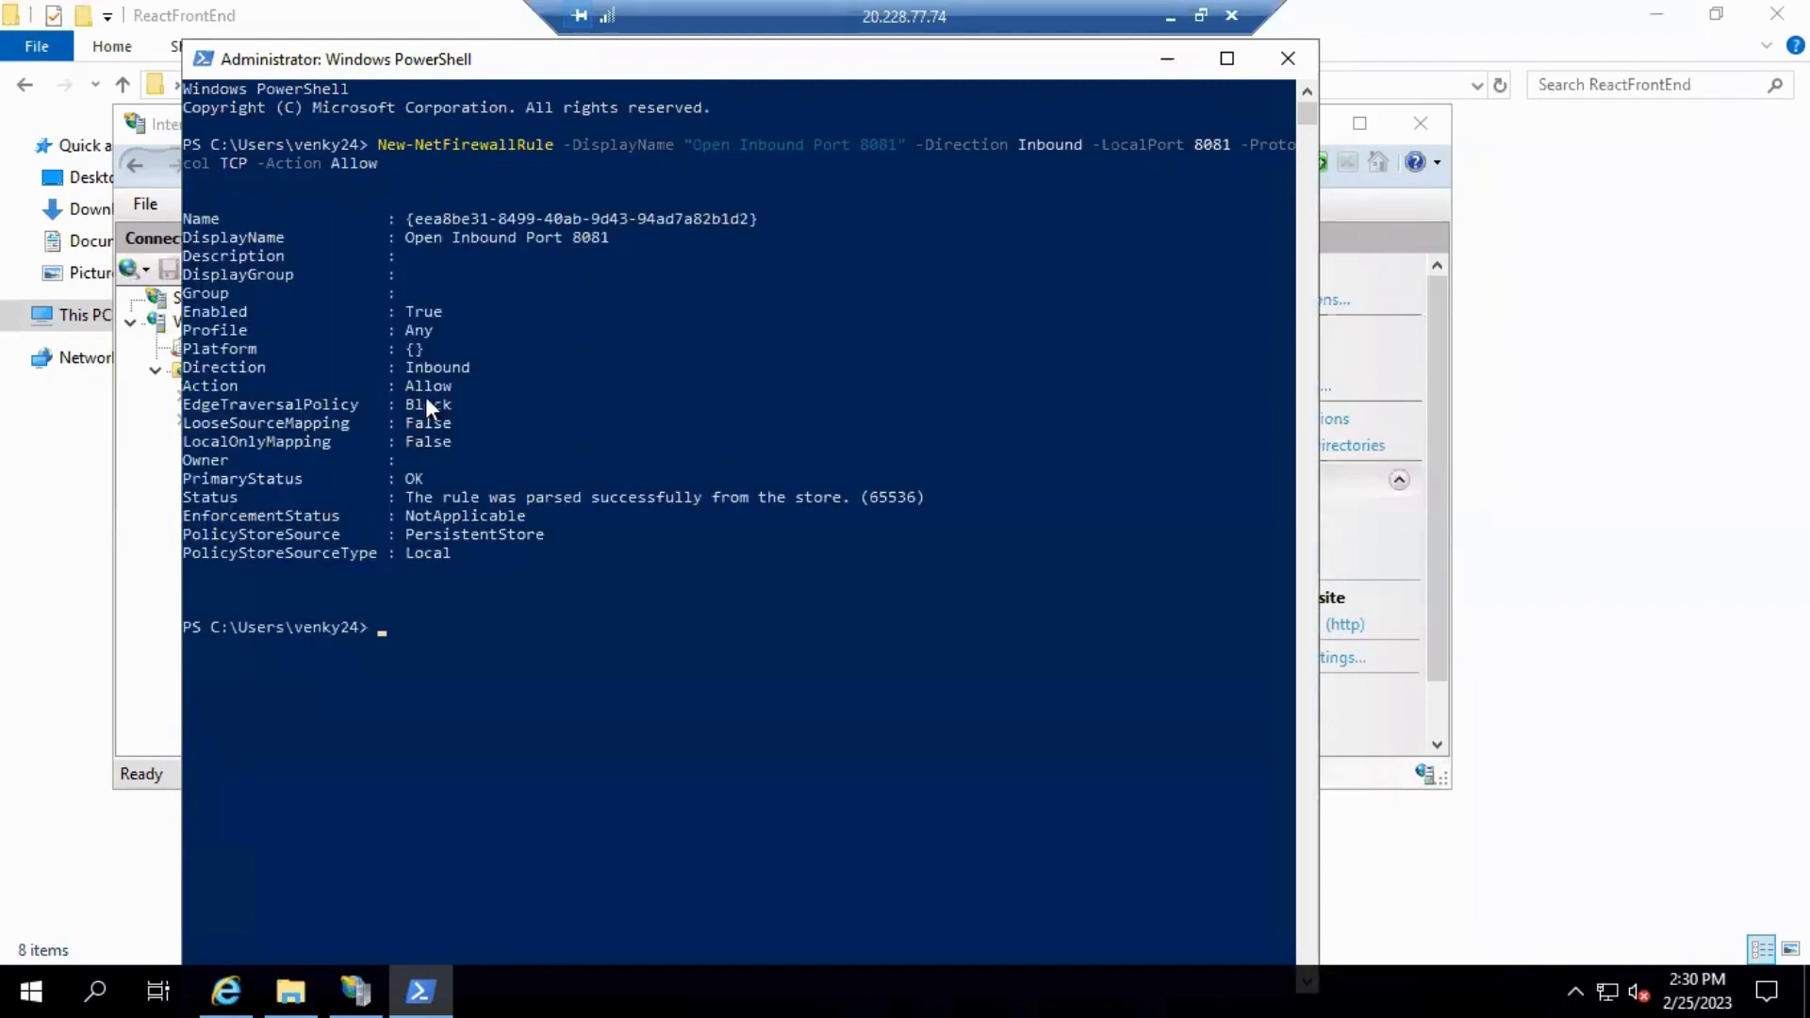
left_click(1295, 51)
Step: Switch to the Azure portal in local Chrome and add an inbound security rule for VM1 with destination port 8081
left_click(1170, 16)
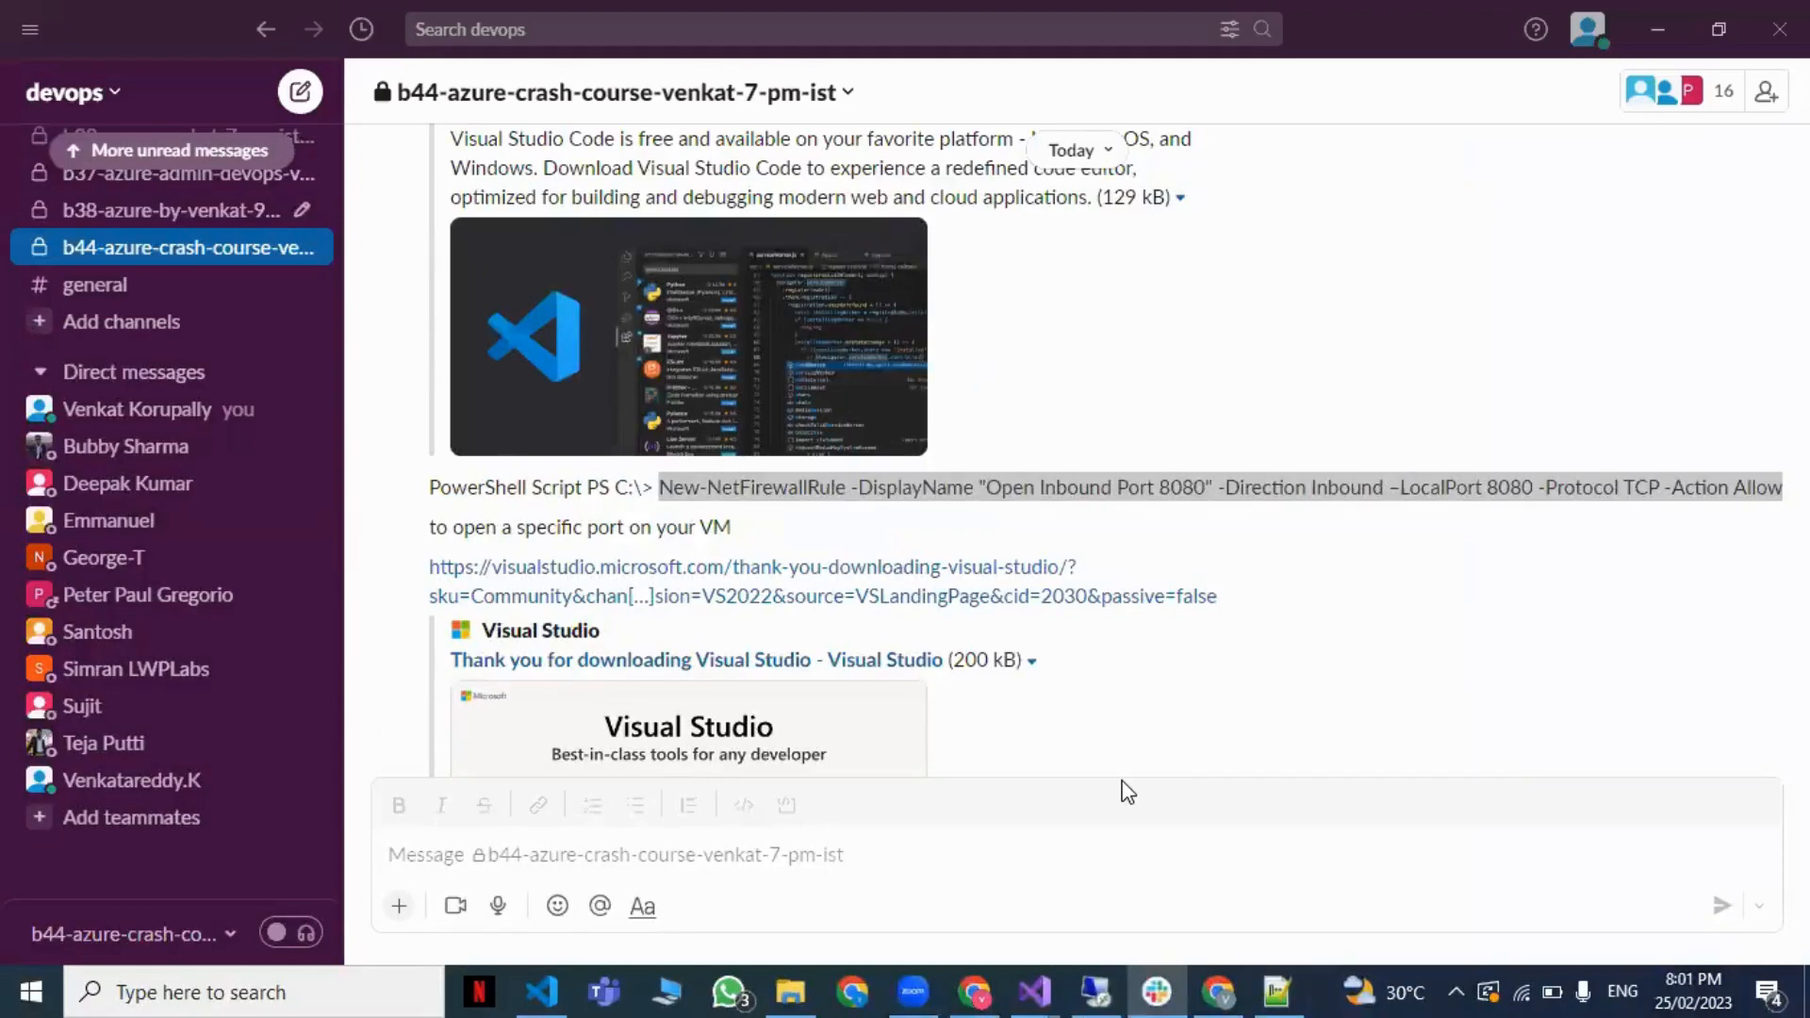
left_click(1218, 992)
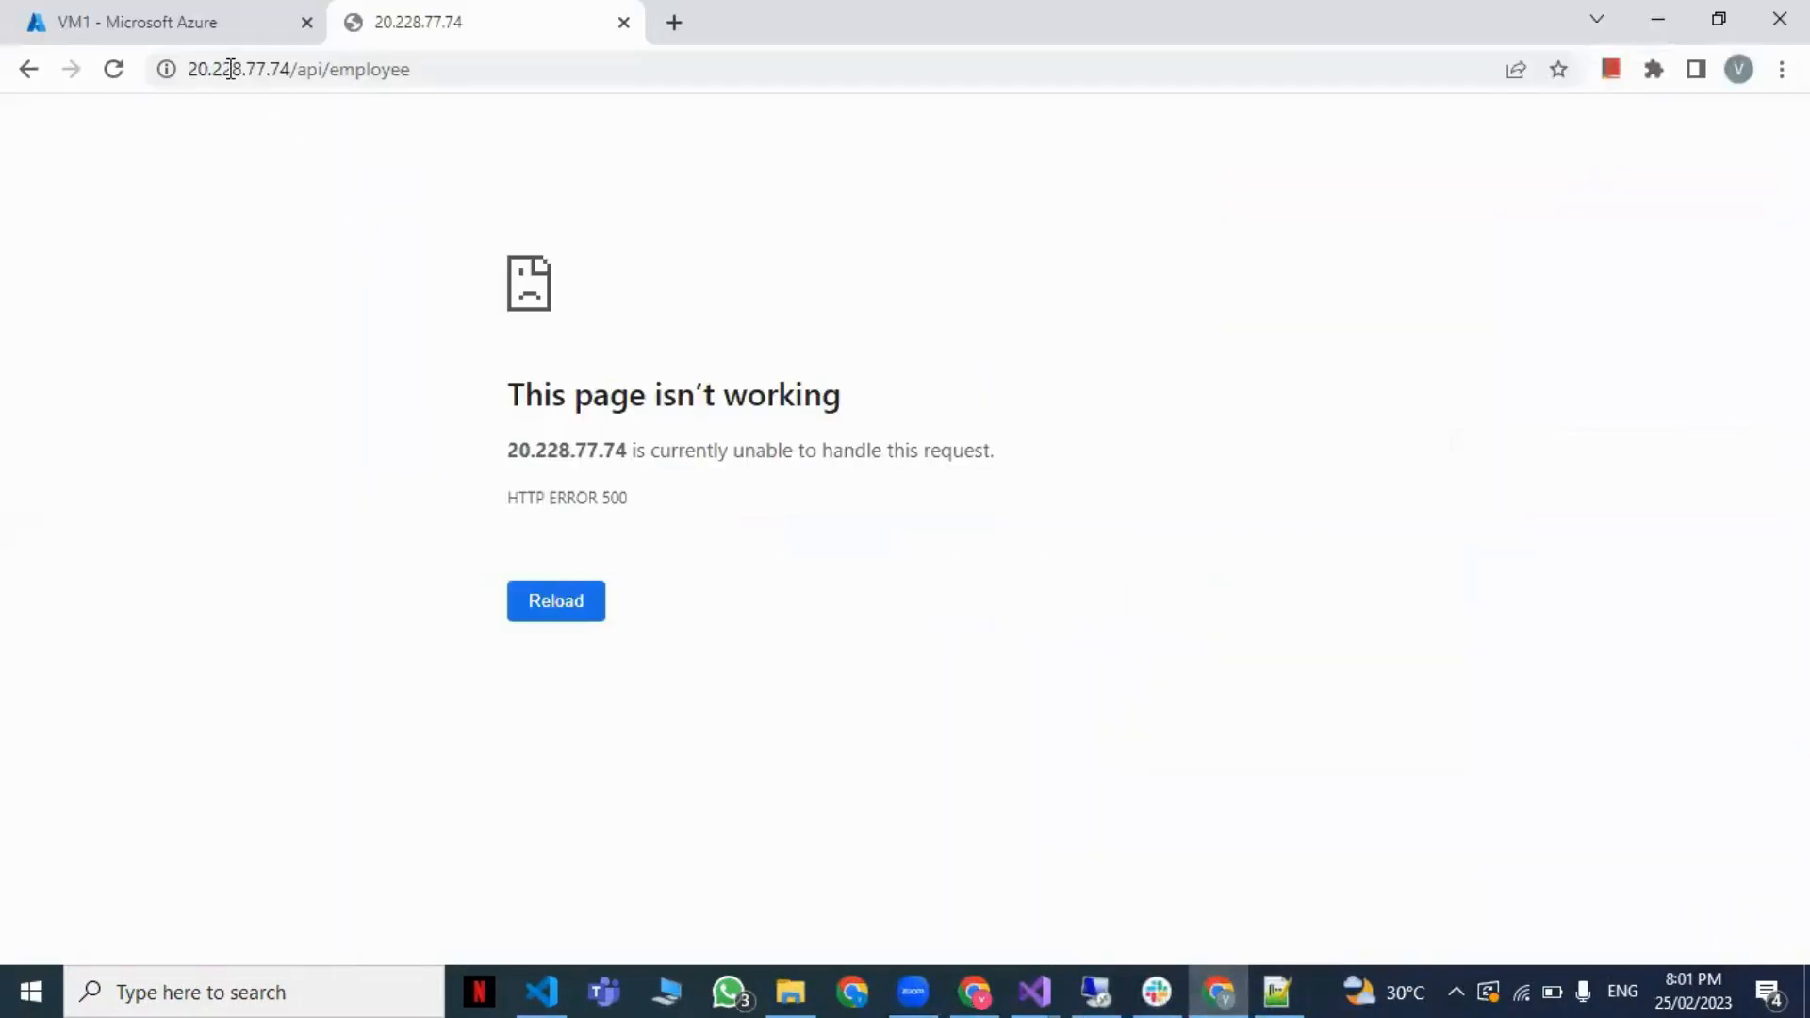
left_click(185, 25)
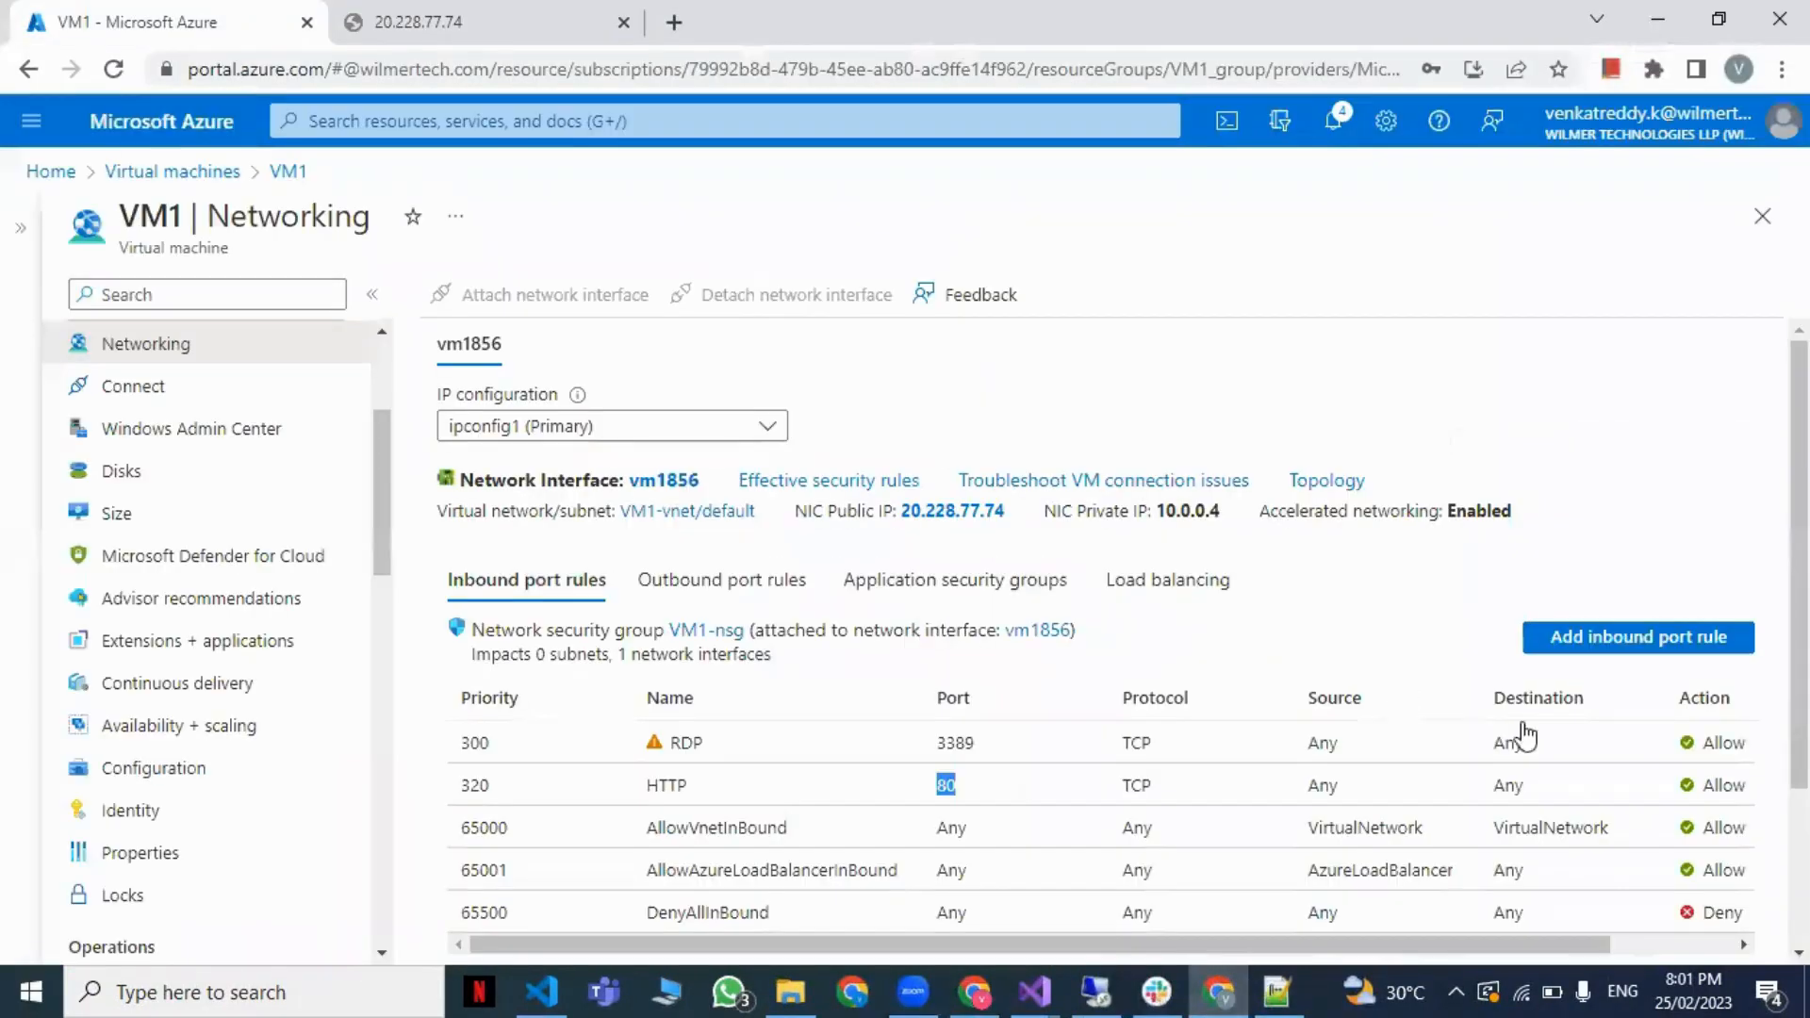
left_click(1608, 638)
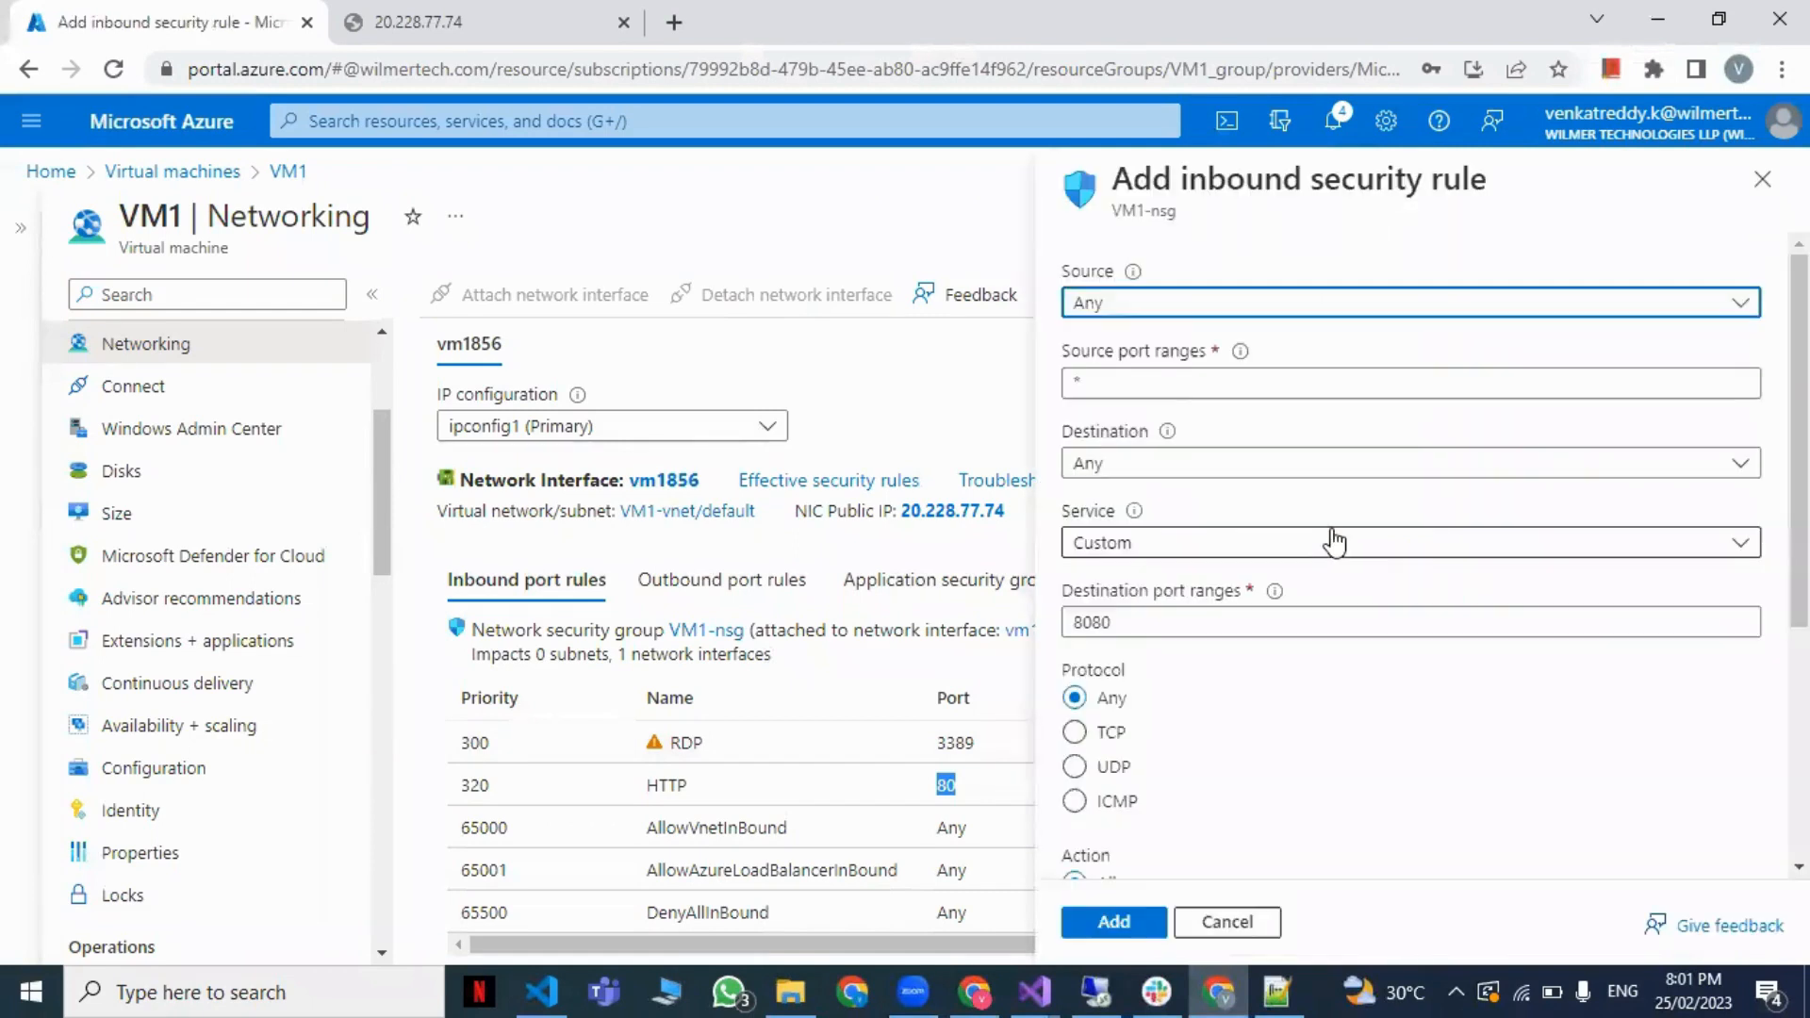
double_click(1171, 629)
left_click(1172, 629)
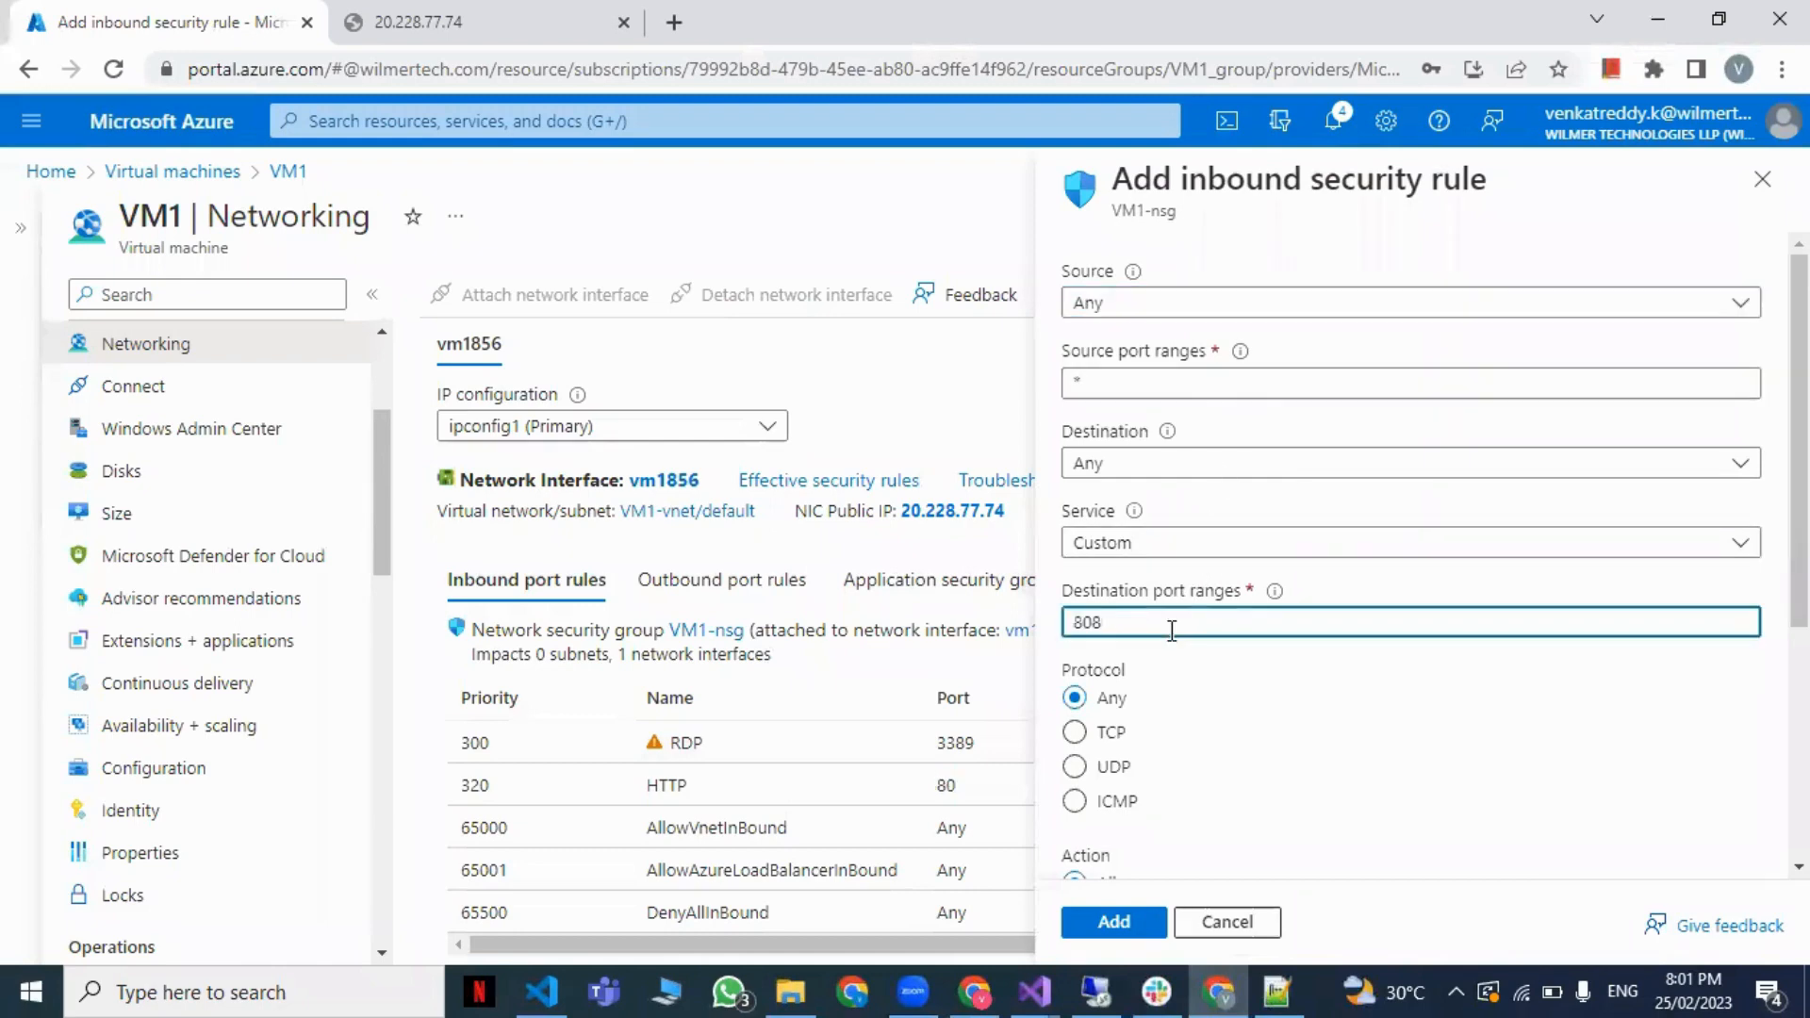
type("1")
left_click(1112, 921)
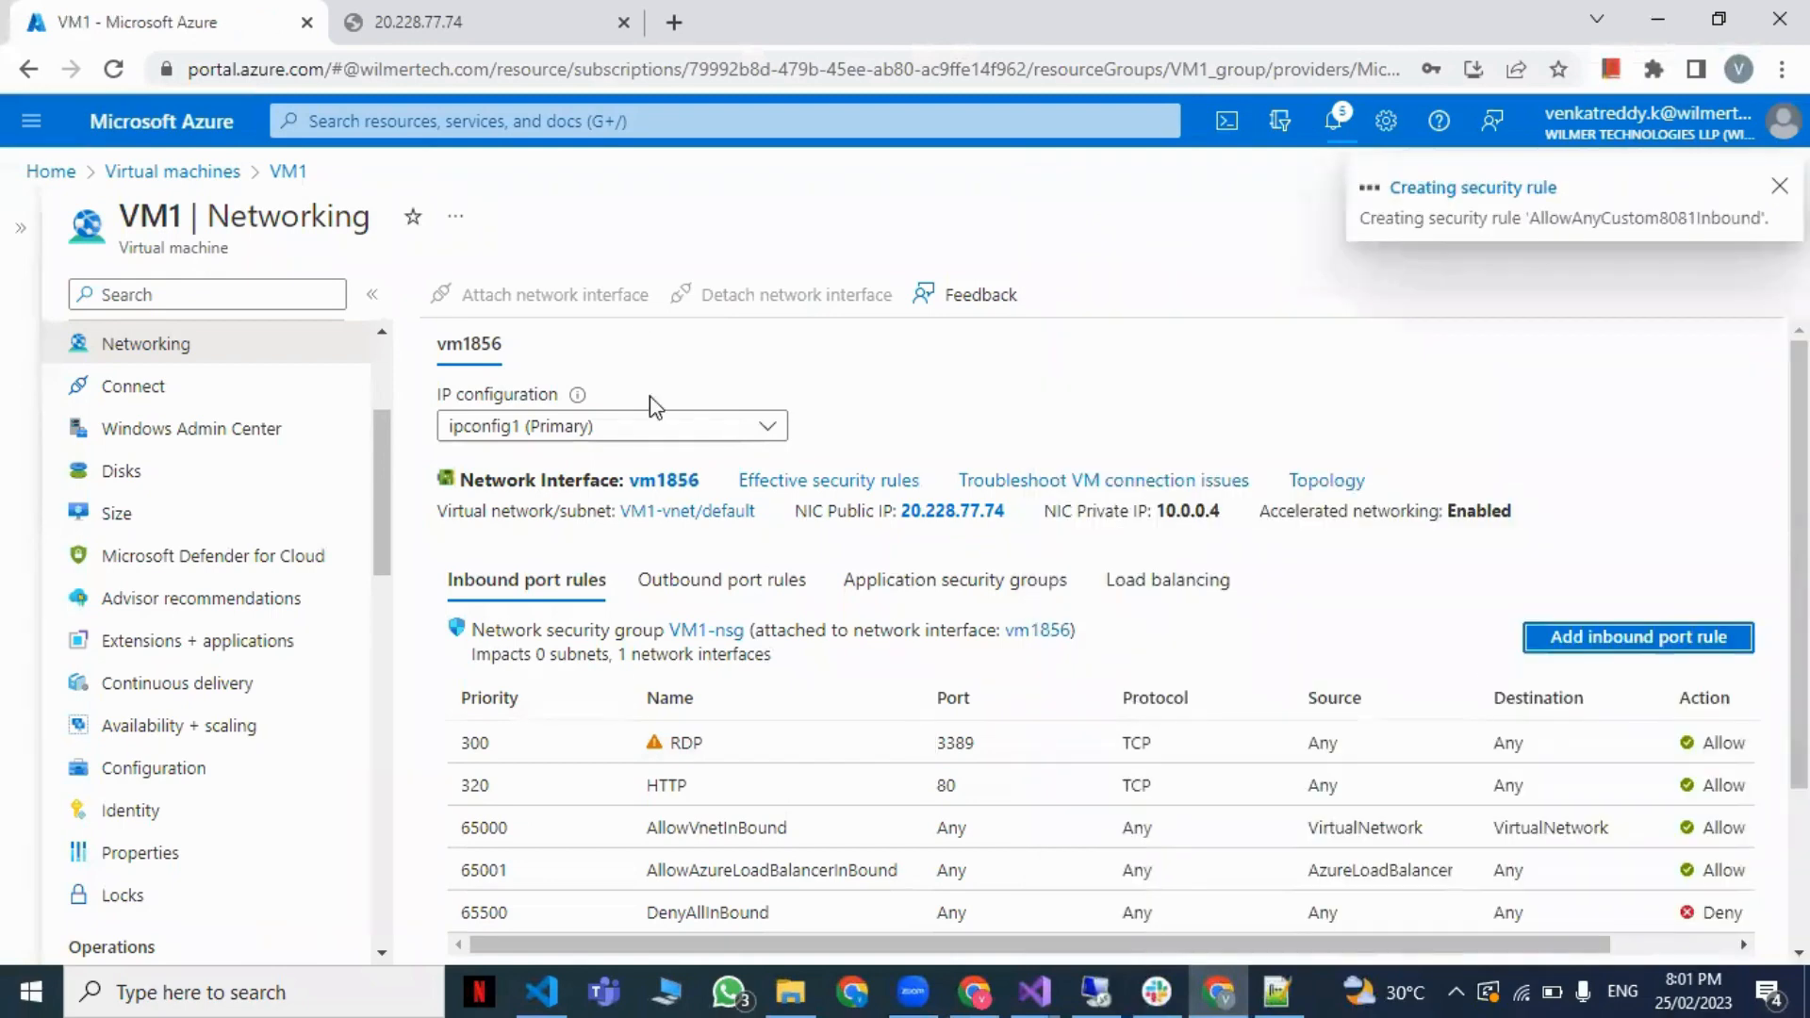
Step: Browse to 20.228.77.74:8081 in the other local Chrome page to test the front-end site
mouse_move(509, 25)
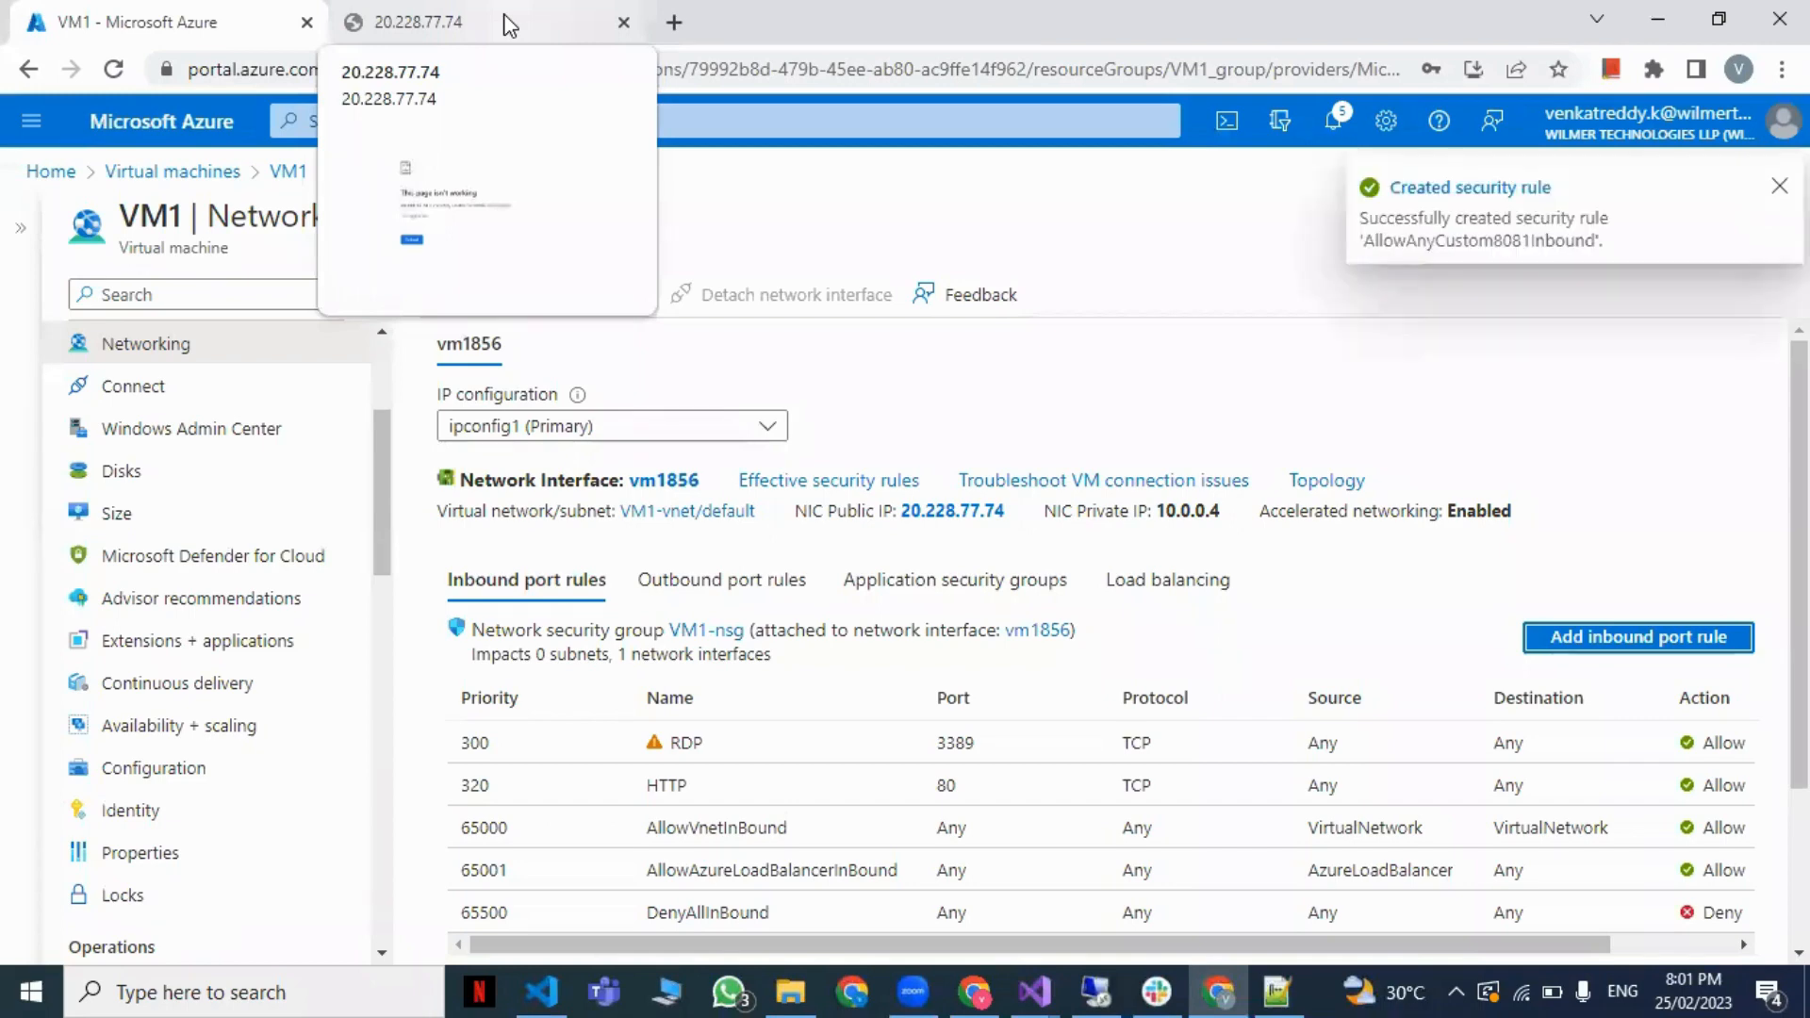
left_click(509, 25)
double_click(490, 61)
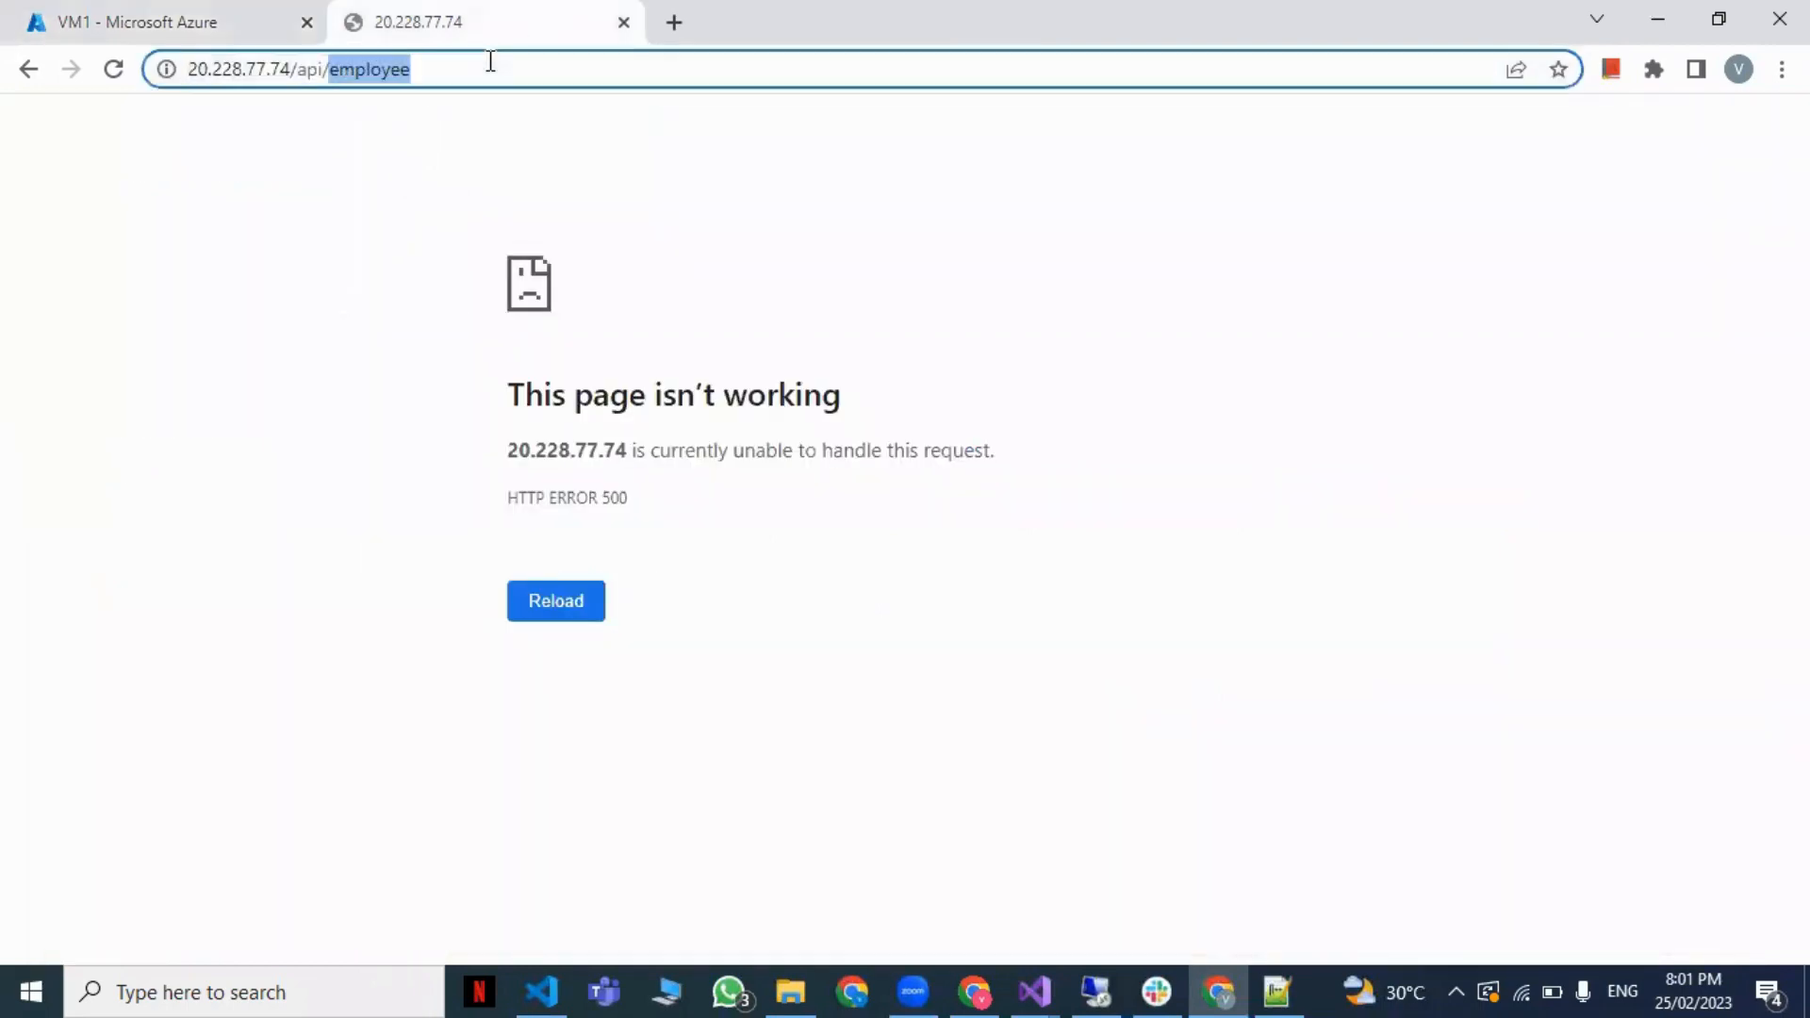
key("BackSpace")
key("BackSpace")
key("BackSpace")
key("BackSpace")
key("BackSpace")
key("BackSpace")
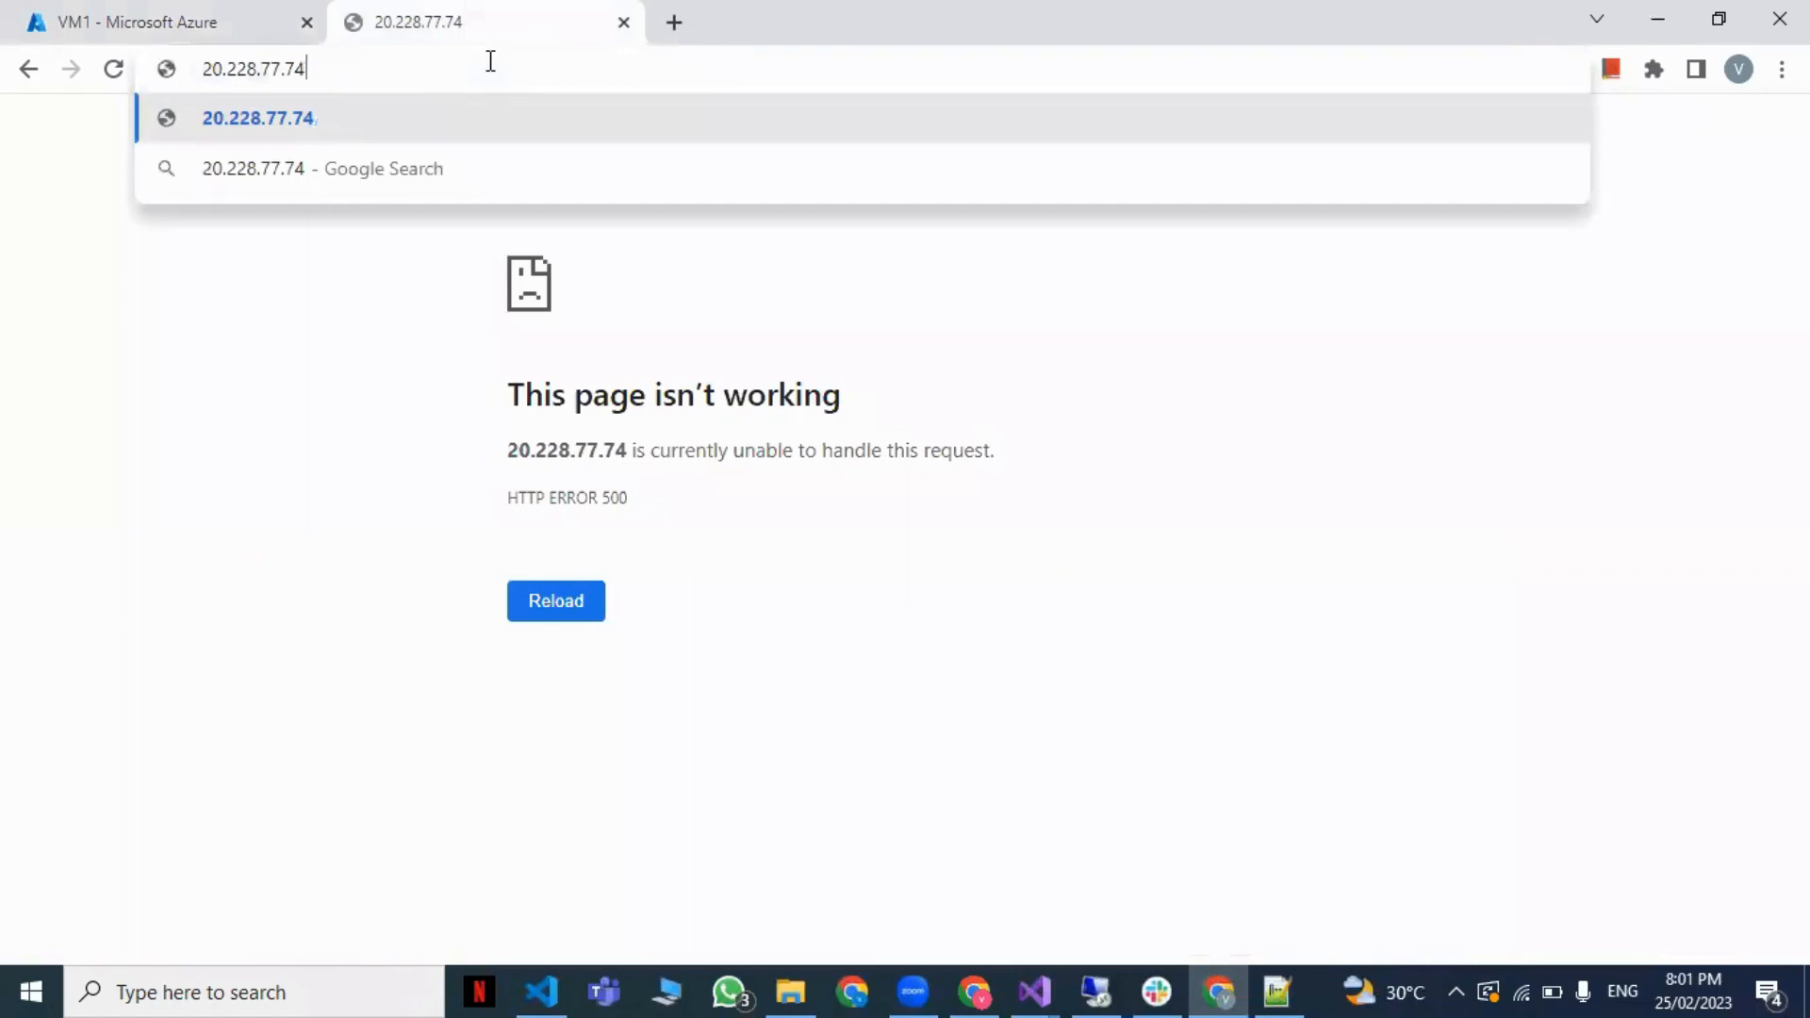
type(":8081")
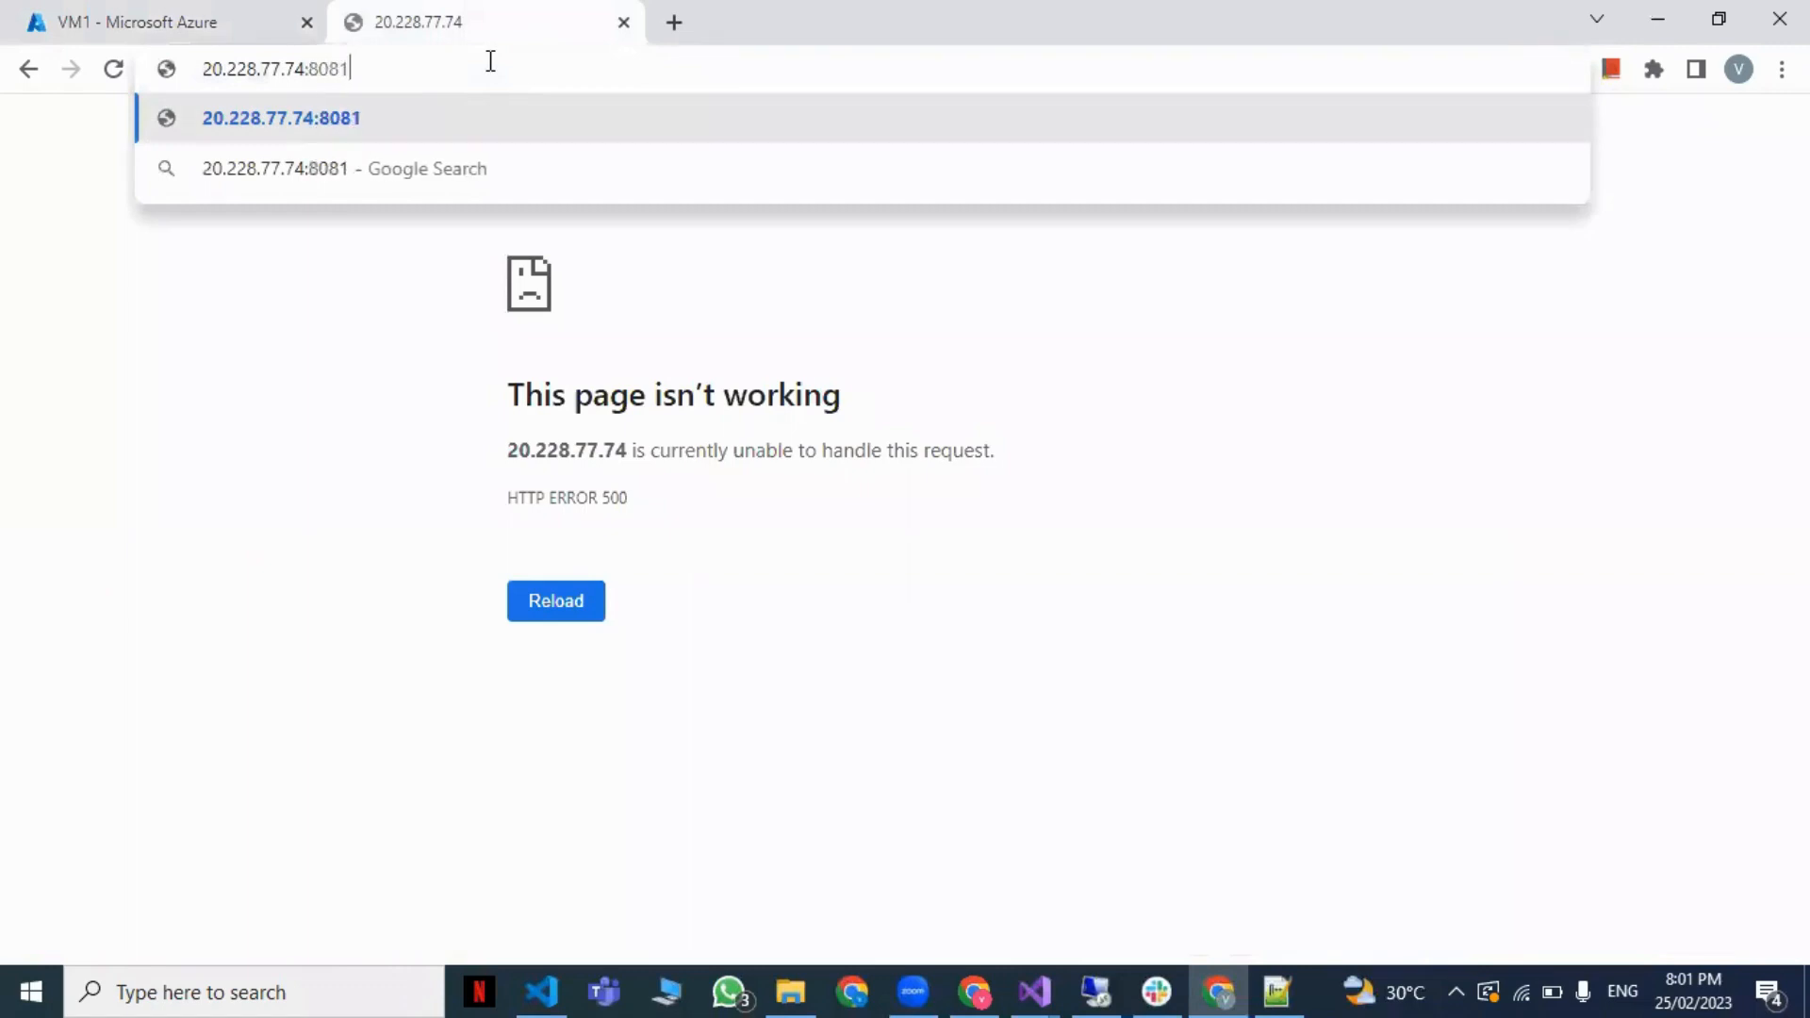
key("Return")
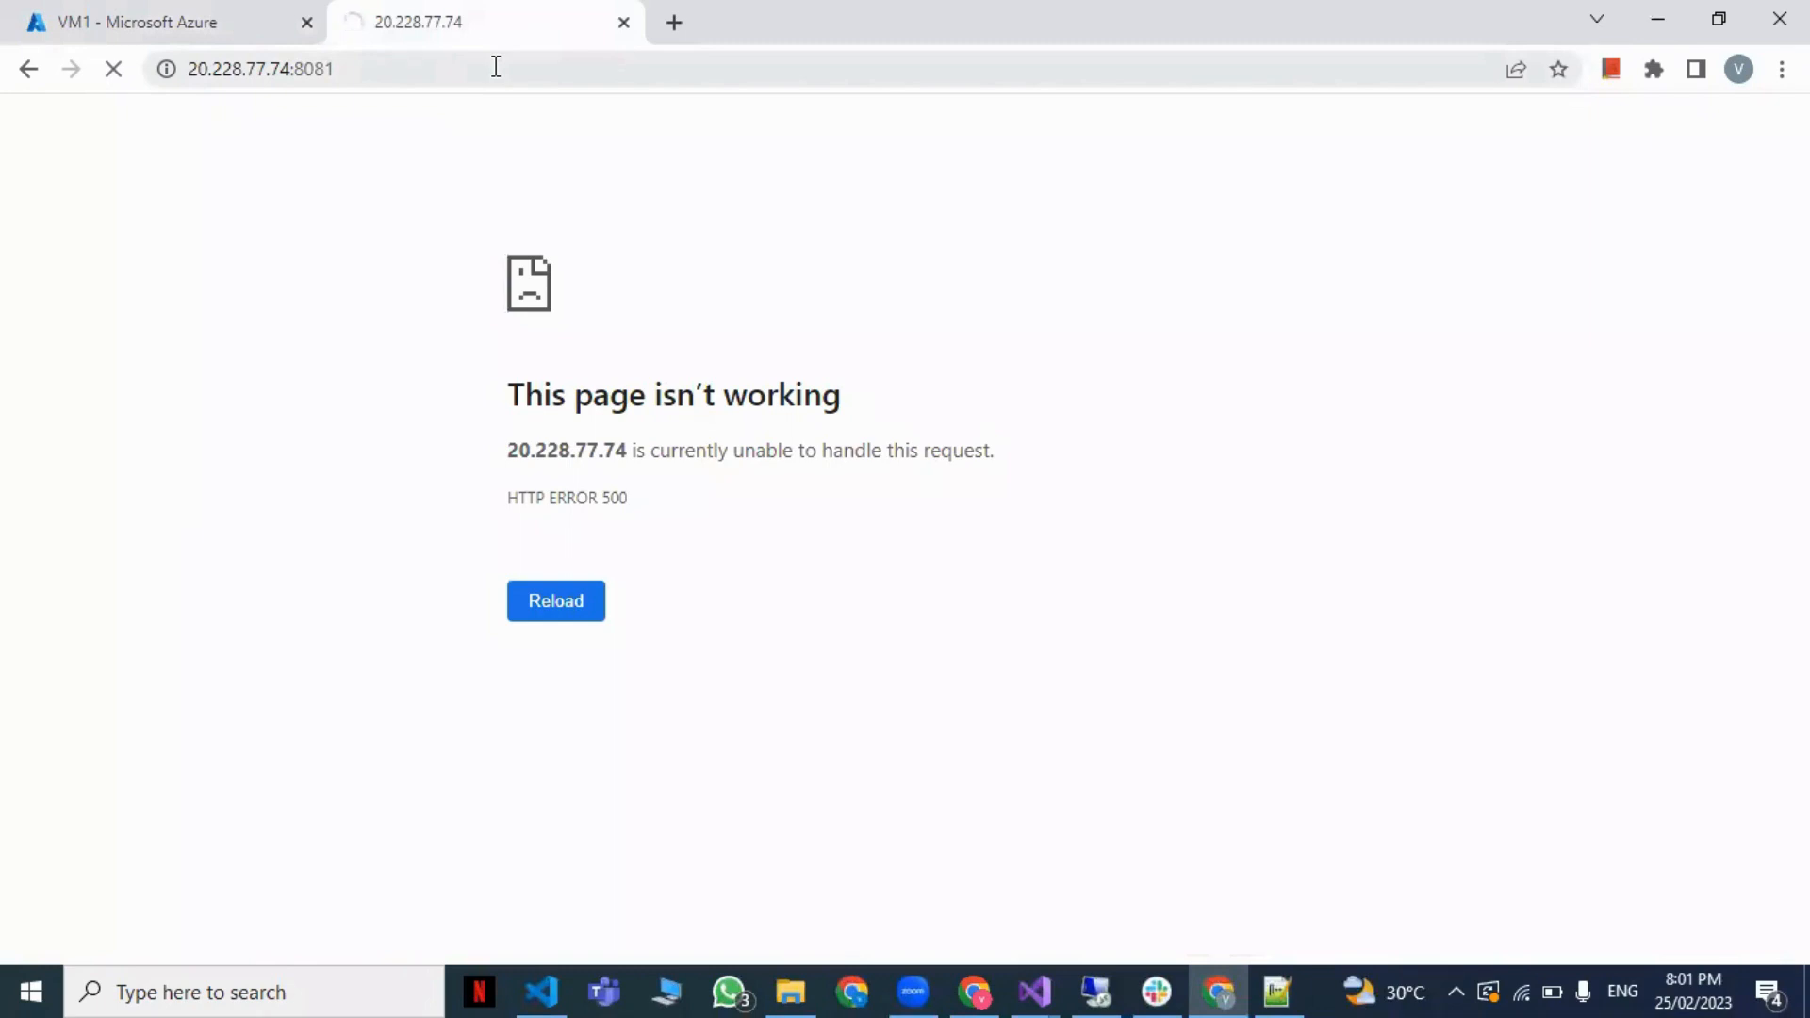
left_click(1086, 980)
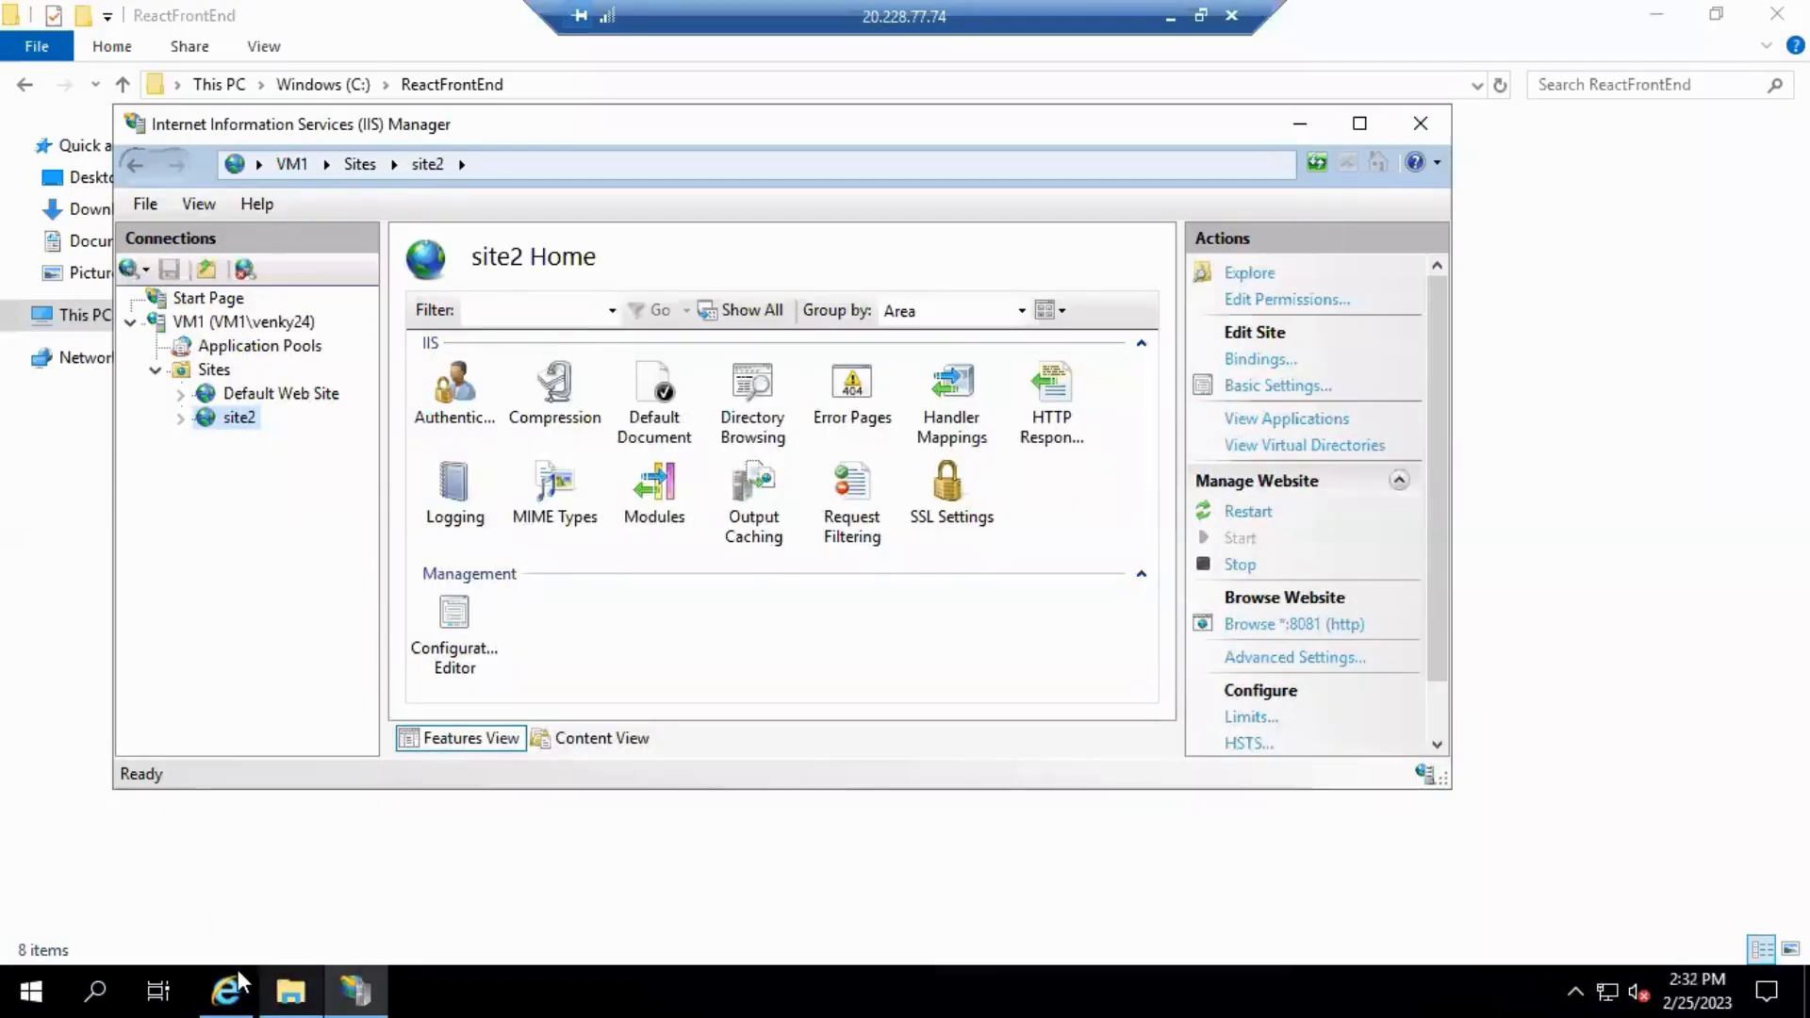
left_click(236, 985)
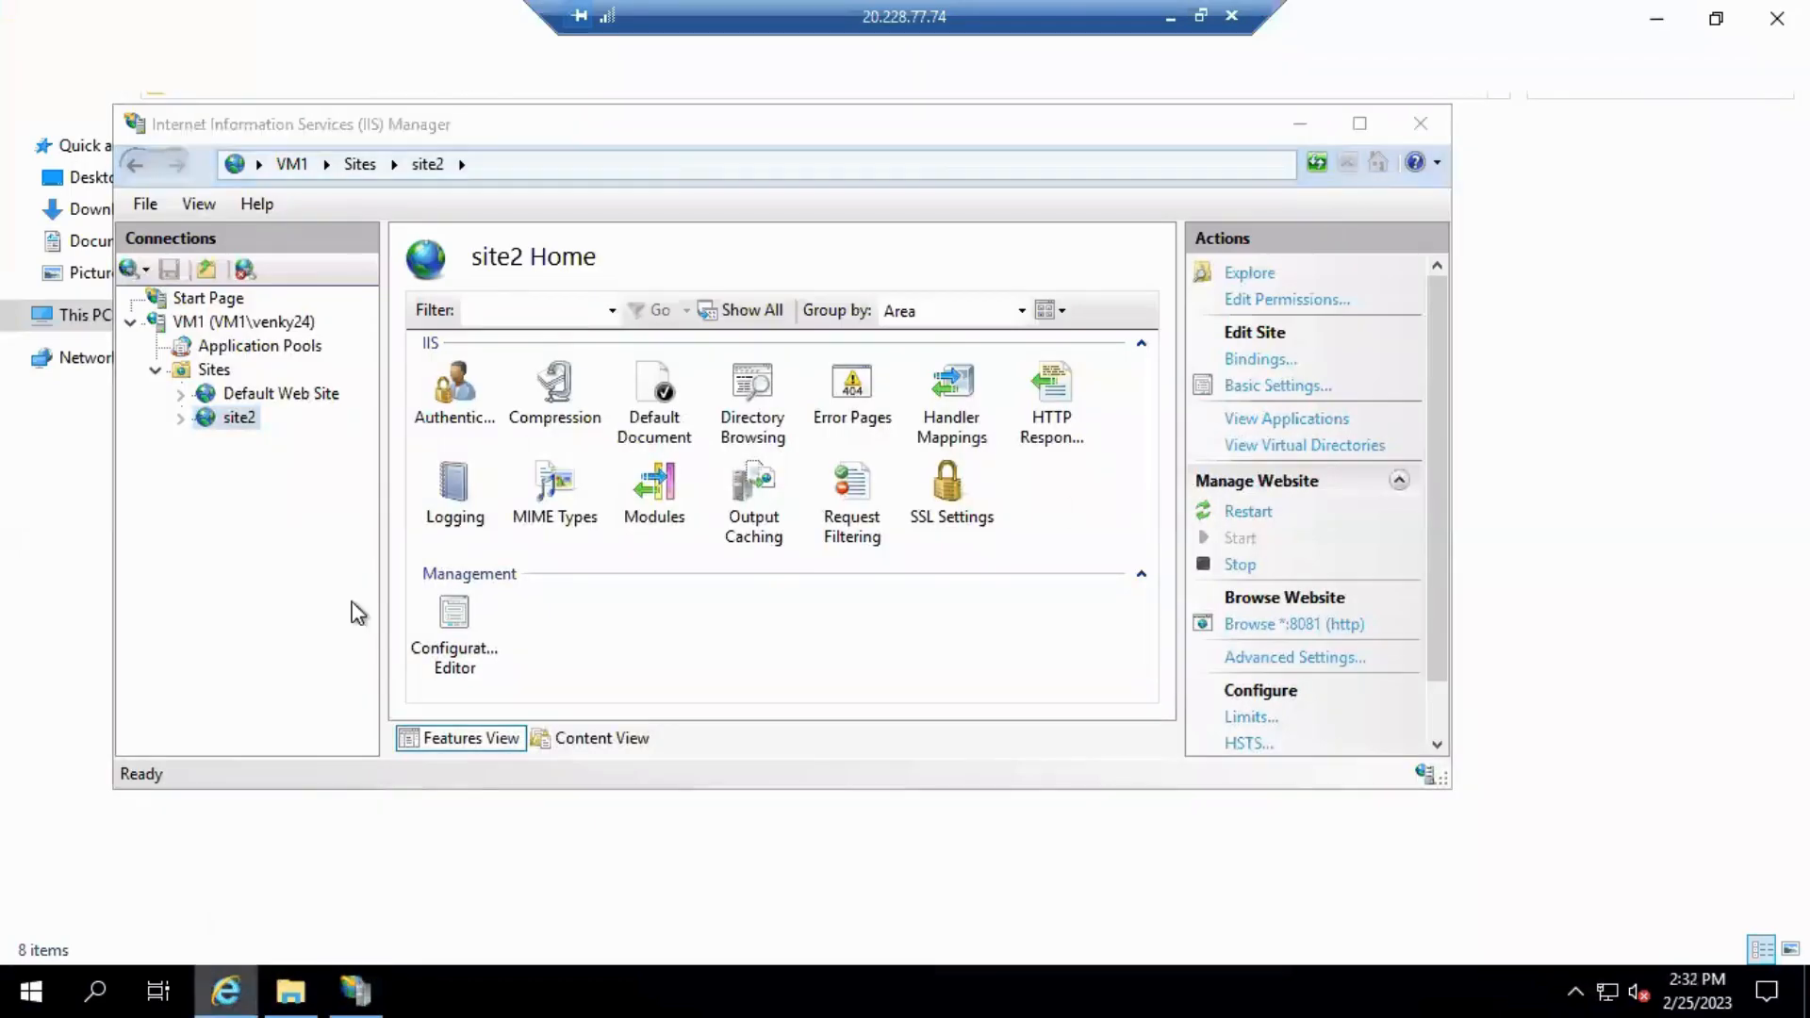
left_click(324, 53)
left_click(326, 50)
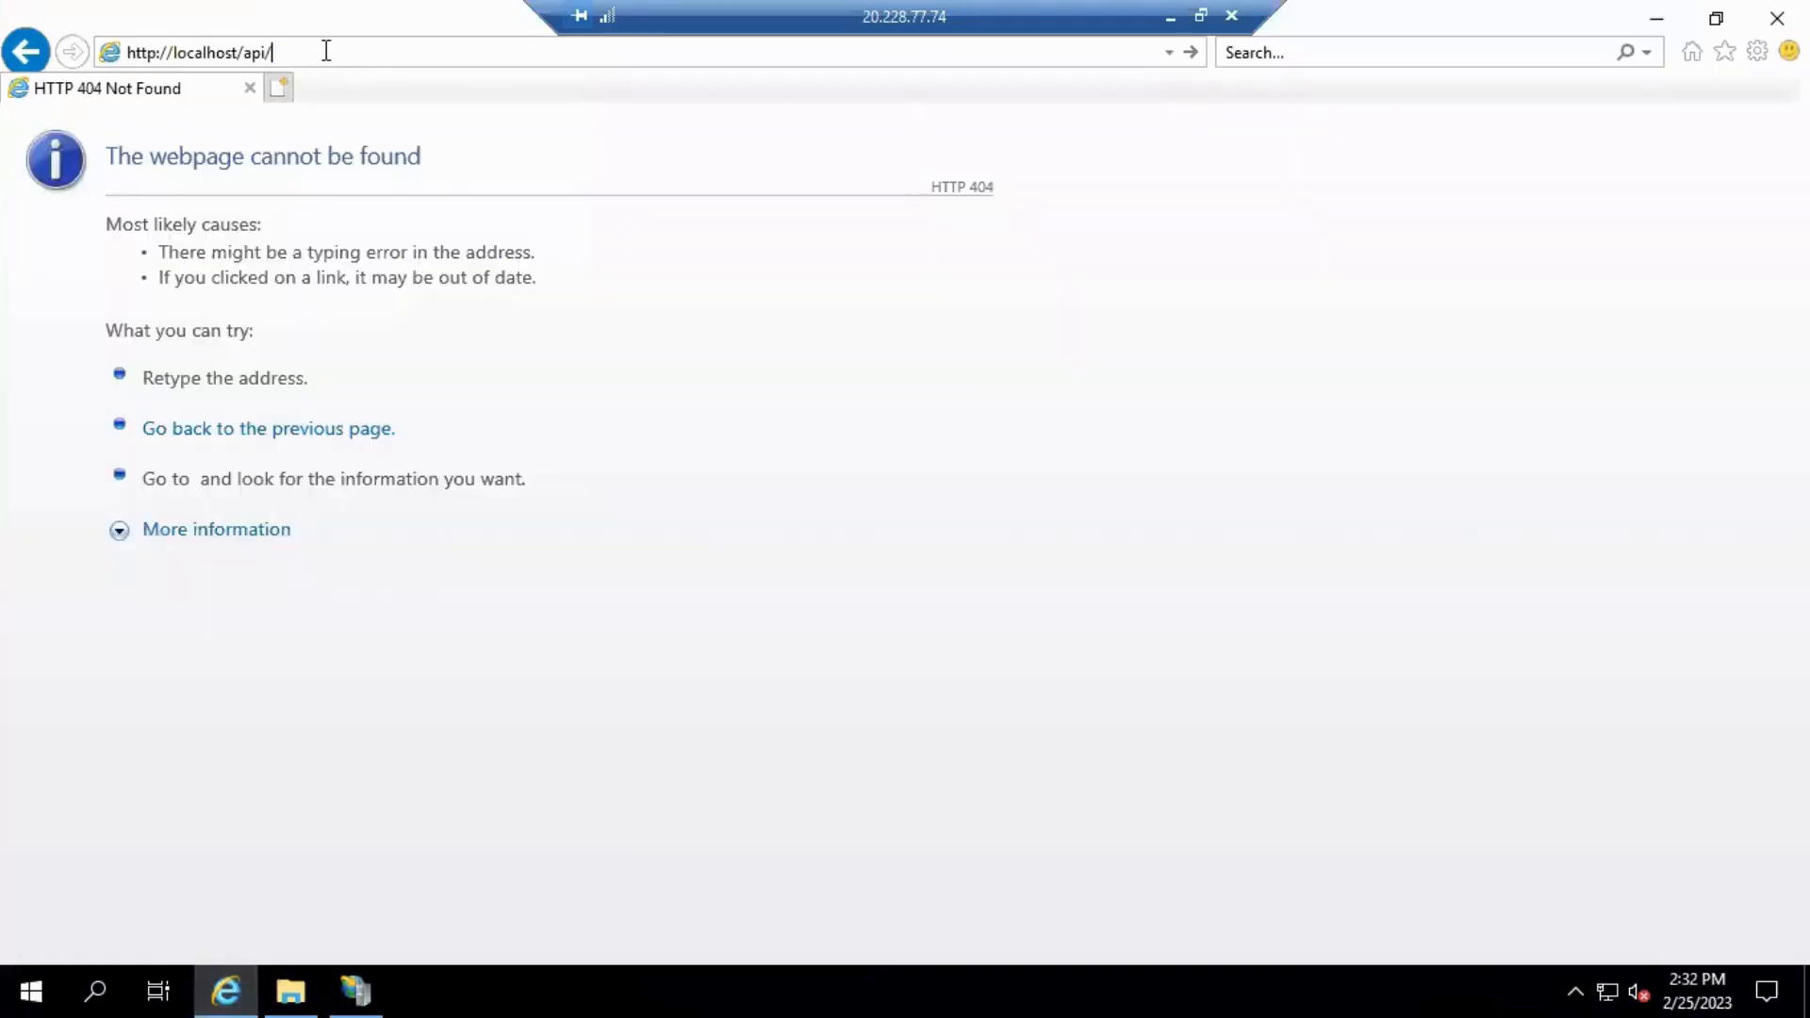
key("BackSpace")
key("BackSpace")
key("BackSpace")
key("BackSpace")
key("BackSpace")
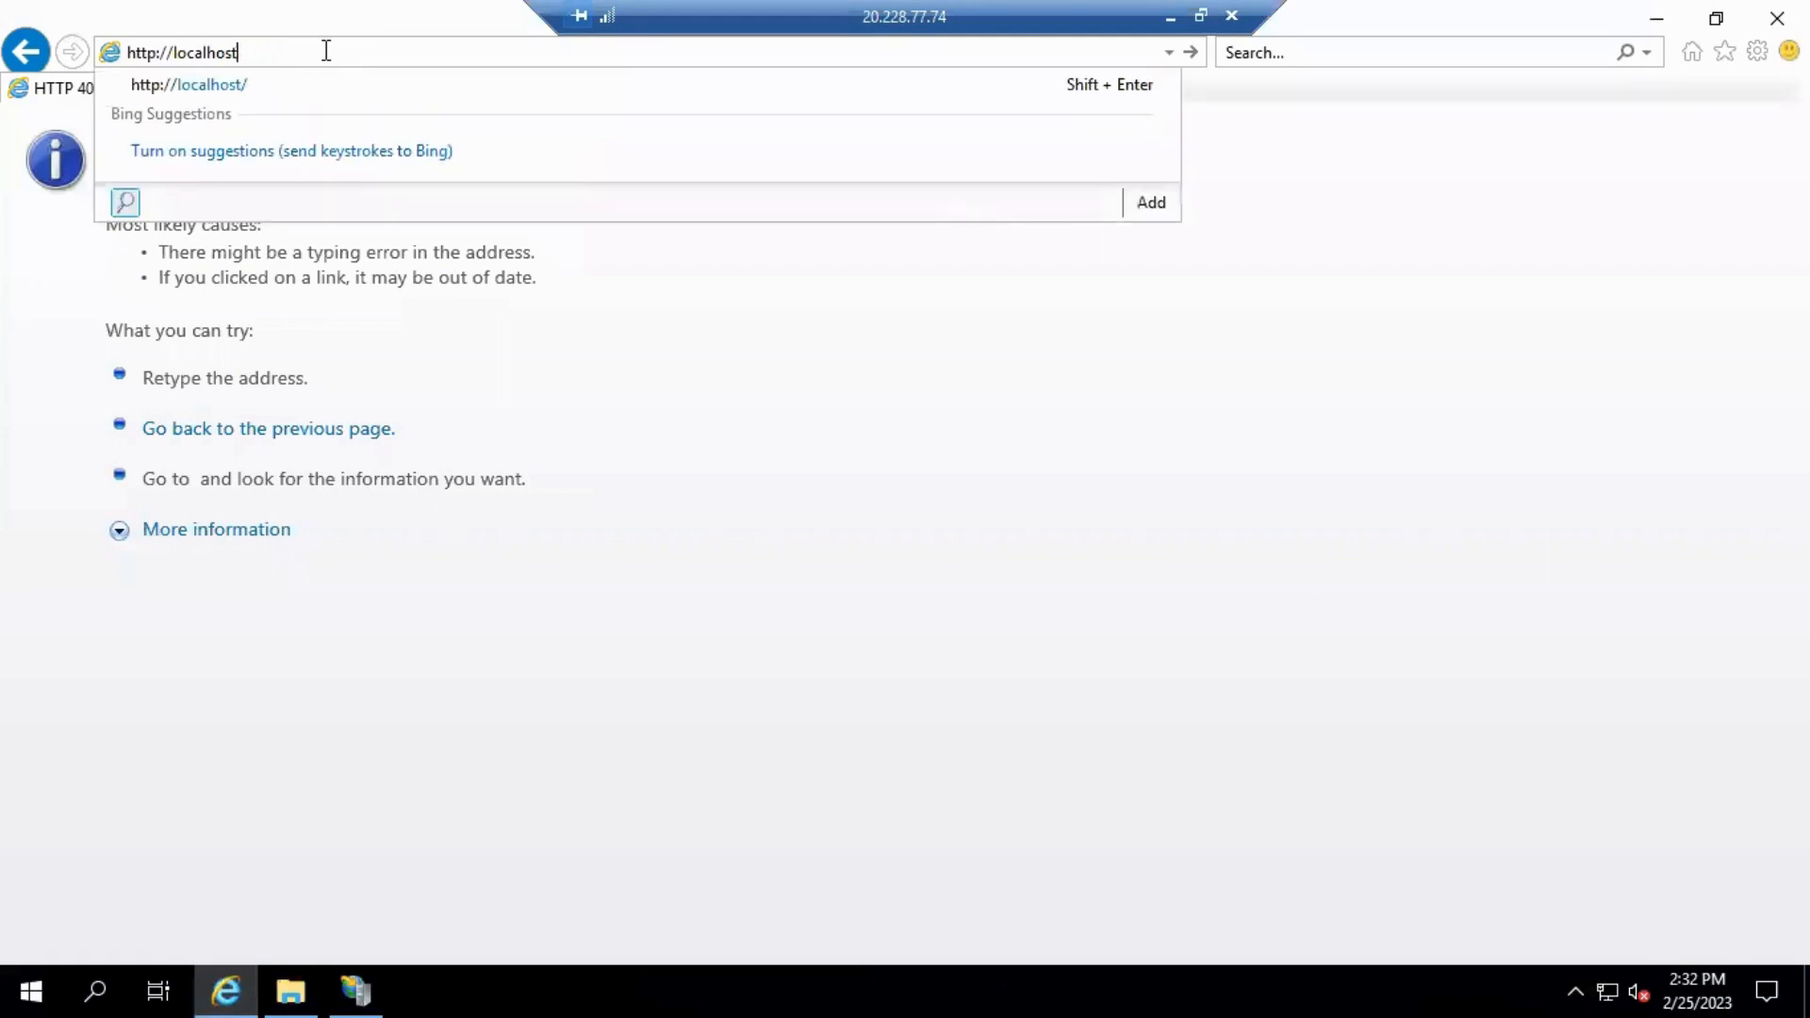
type(":8081")
key("Return")
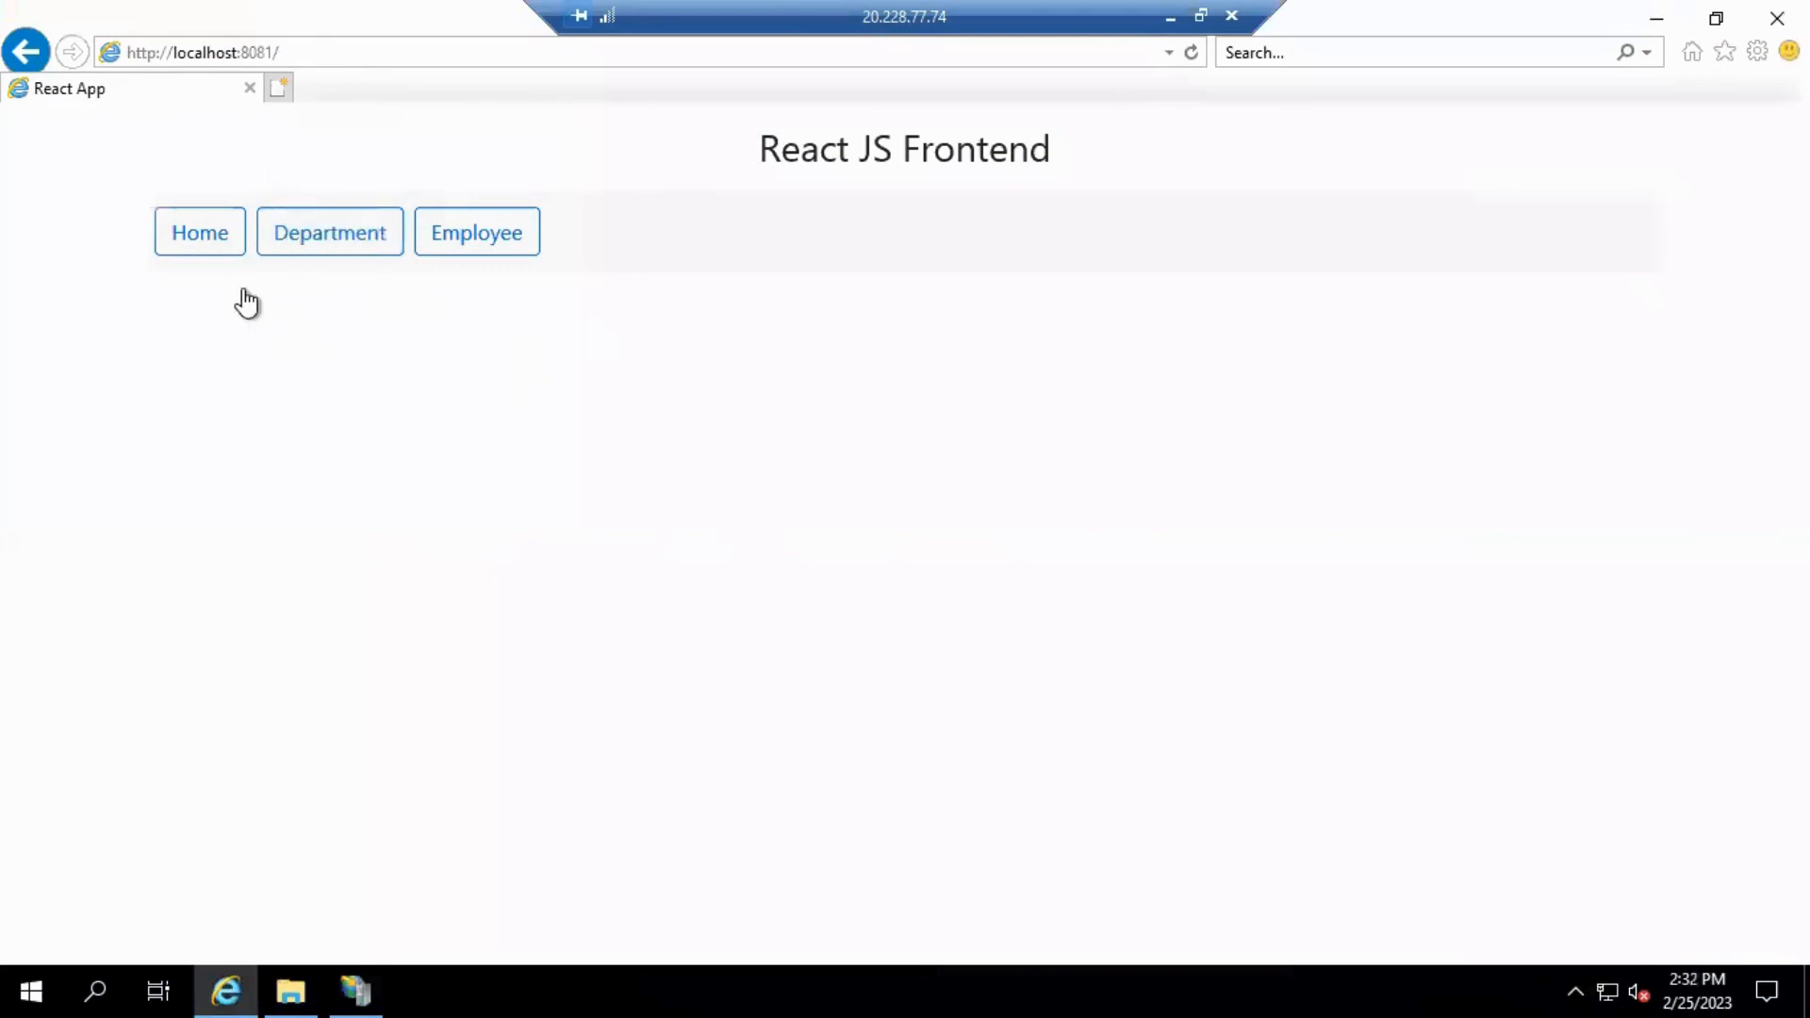
Step: Check the 20.228.77.74:8081 page in local Chrome, then open the site's Home page in VM1's Internet Explorer
left_click(1170, 17)
left_click(408, 76)
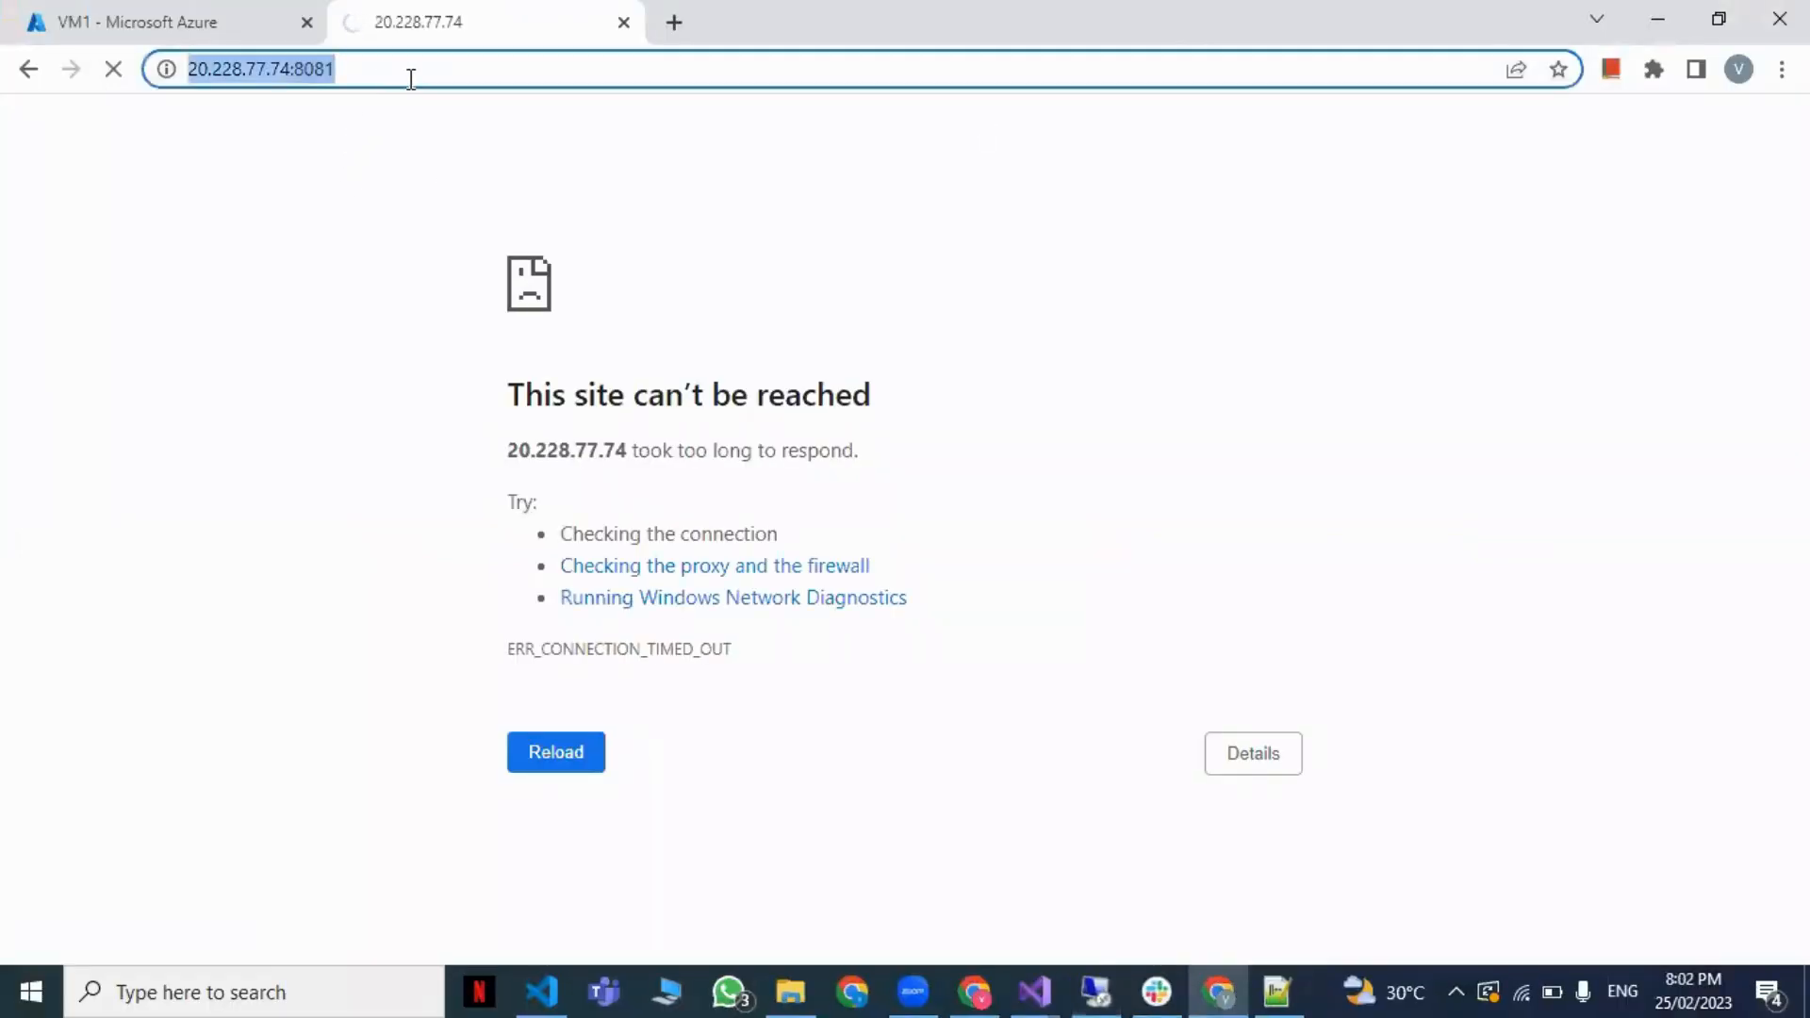
left_click(411, 78)
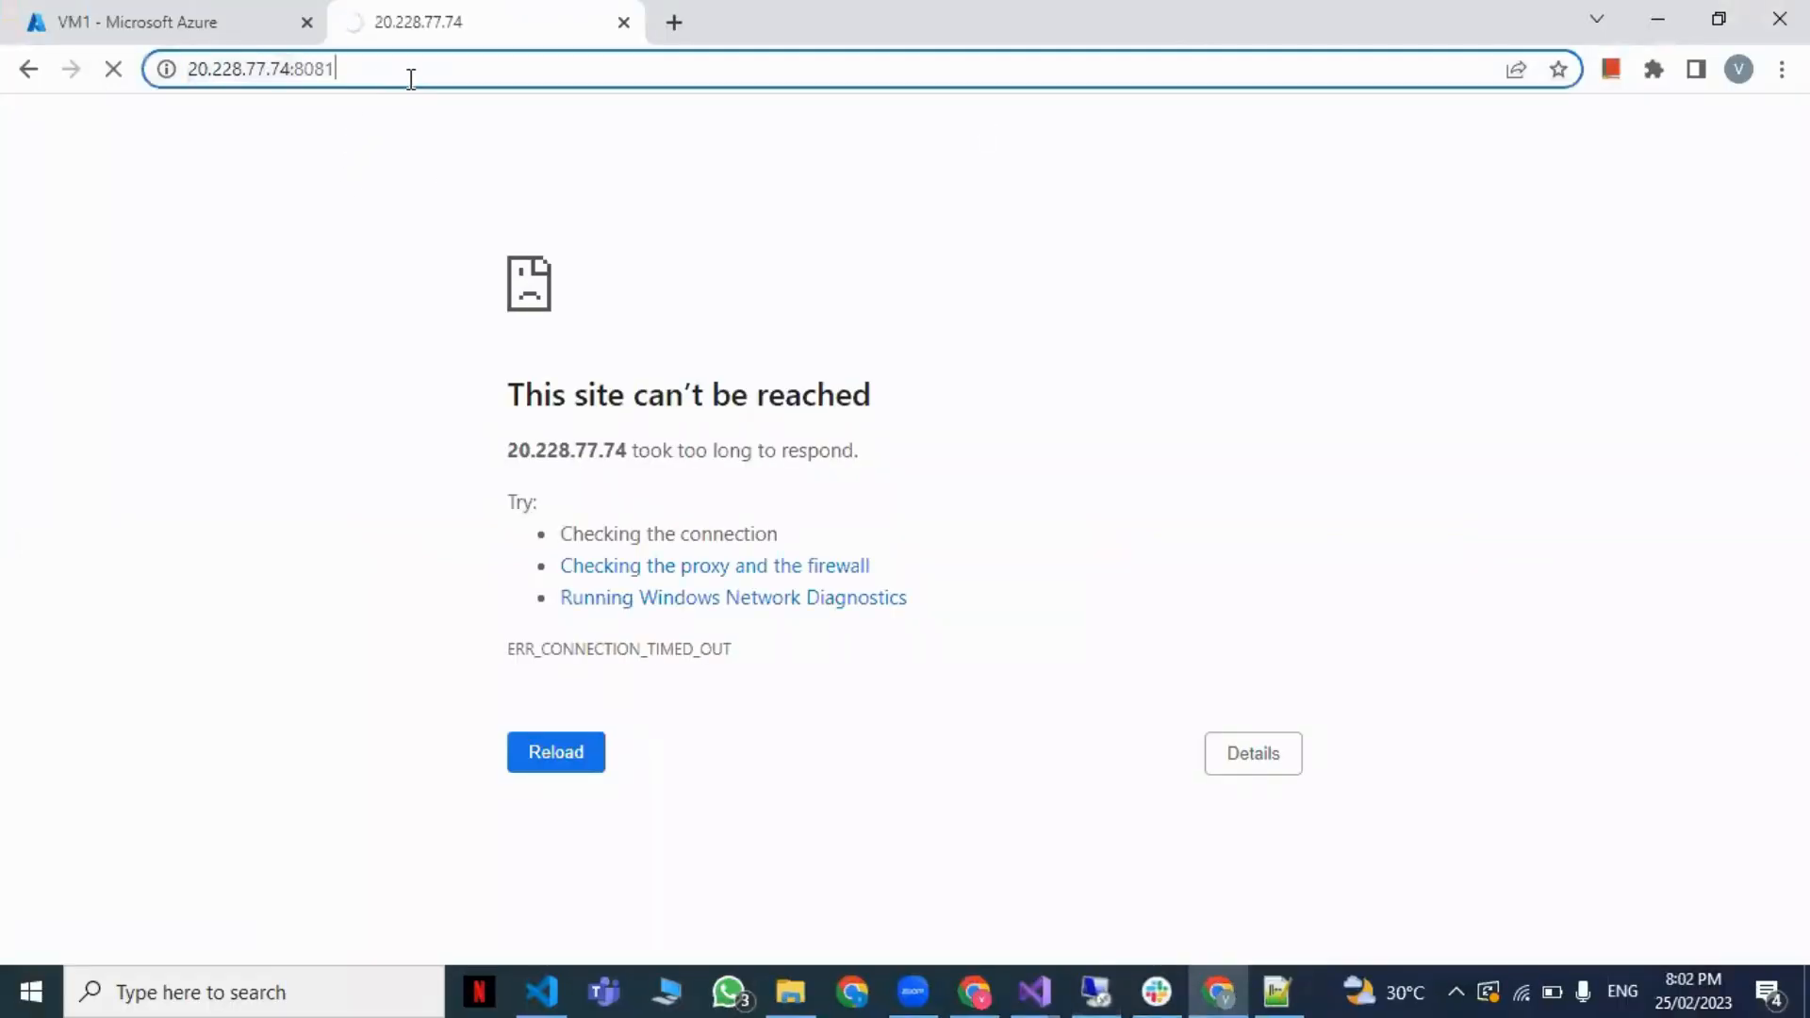
left_click(1099, 986)
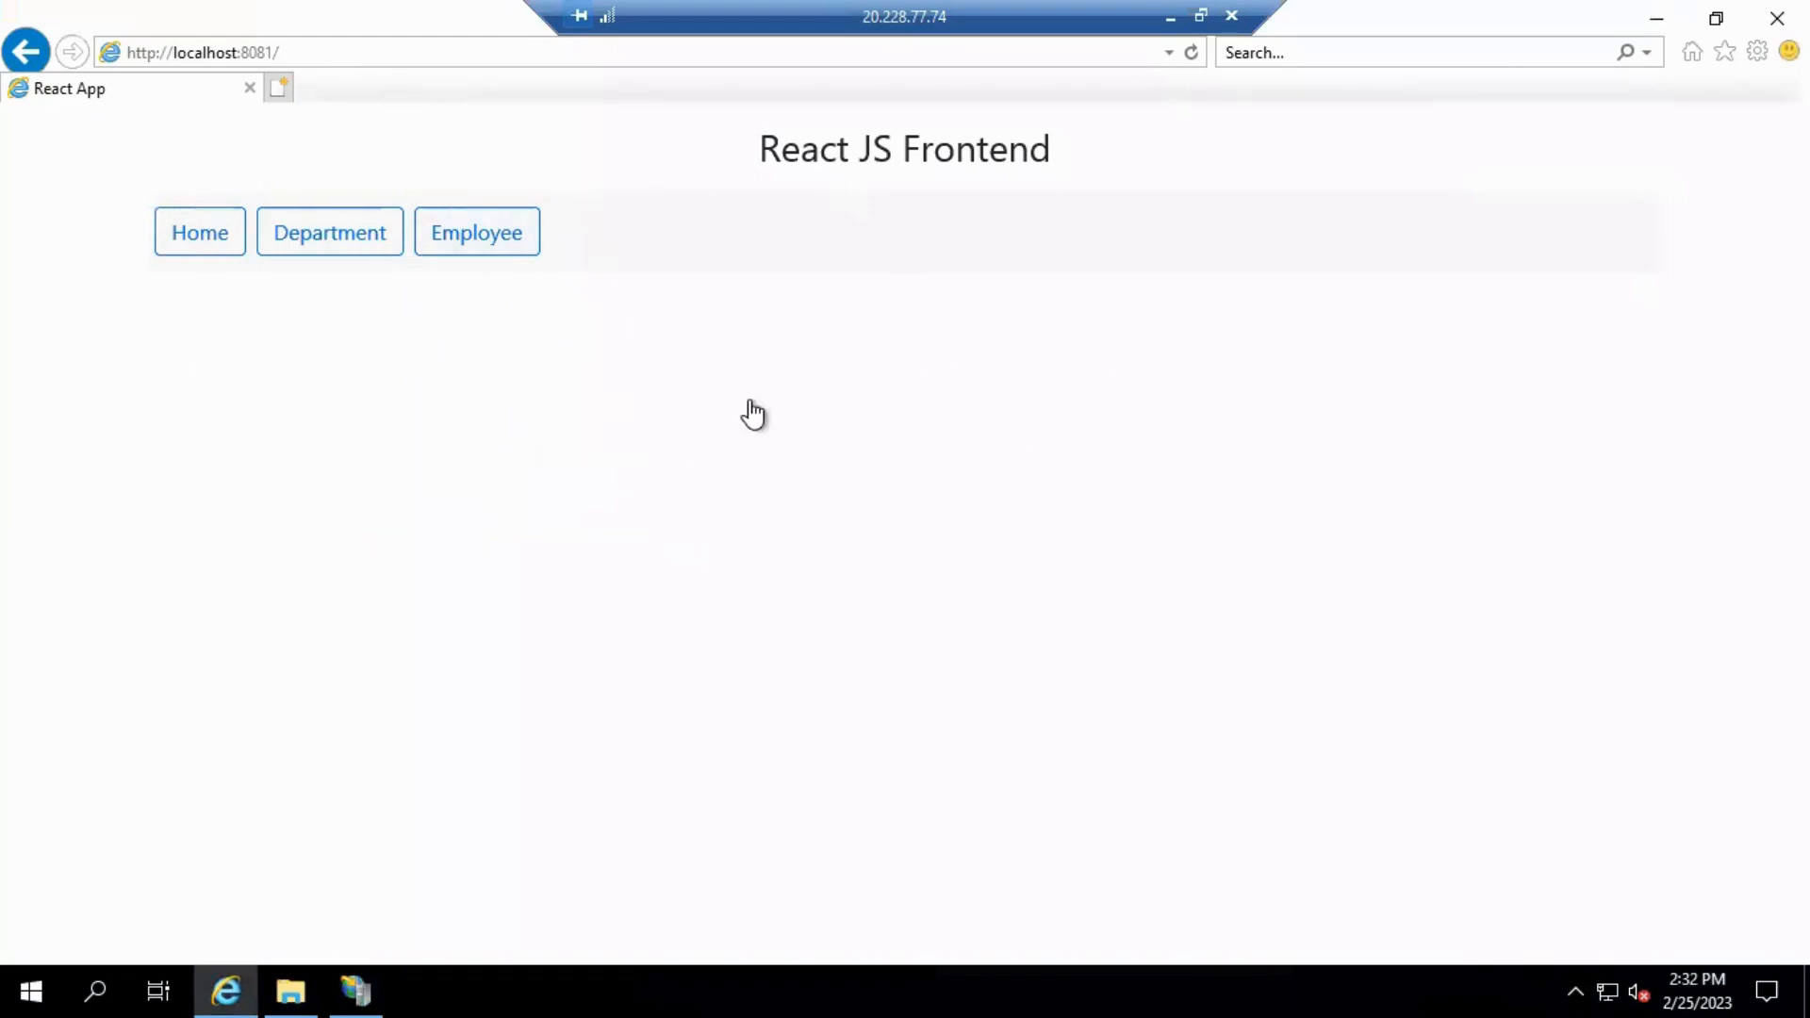
left_click(187, 247)
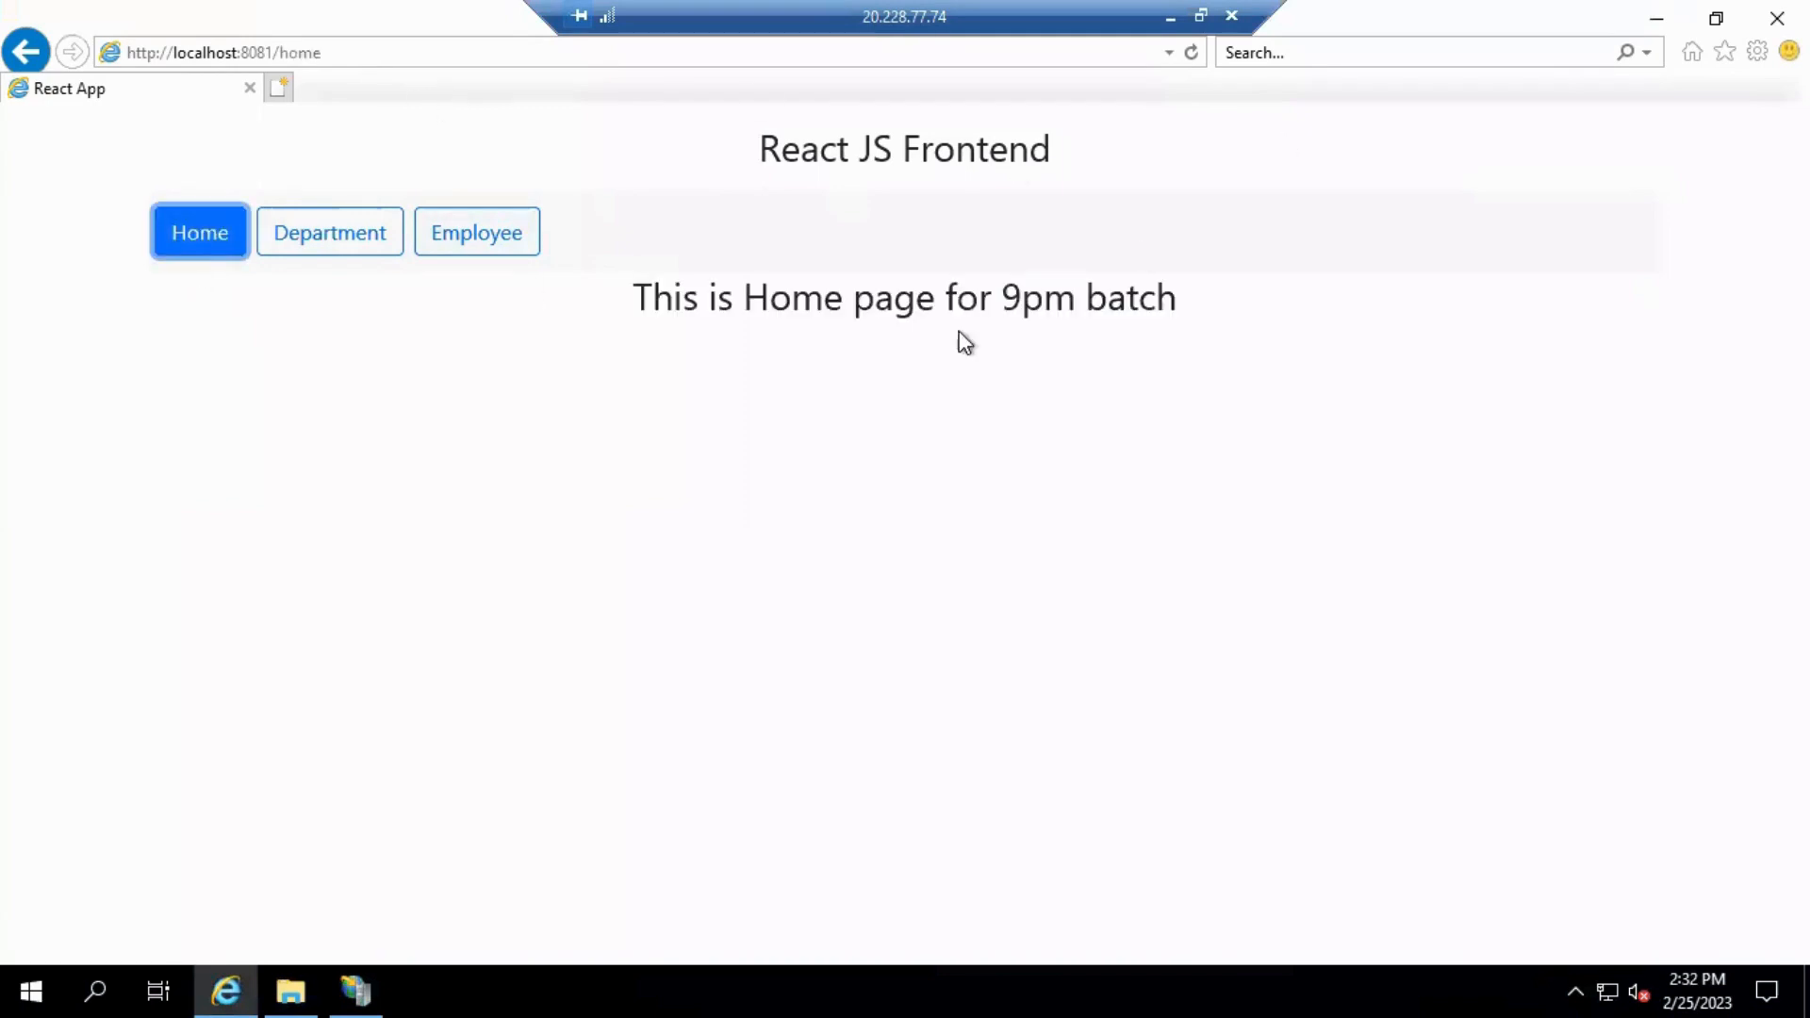
Step: Switch to local Chrome and open the Home page of the public front-end site, inspecting its heading text
left_click(1170, 16)
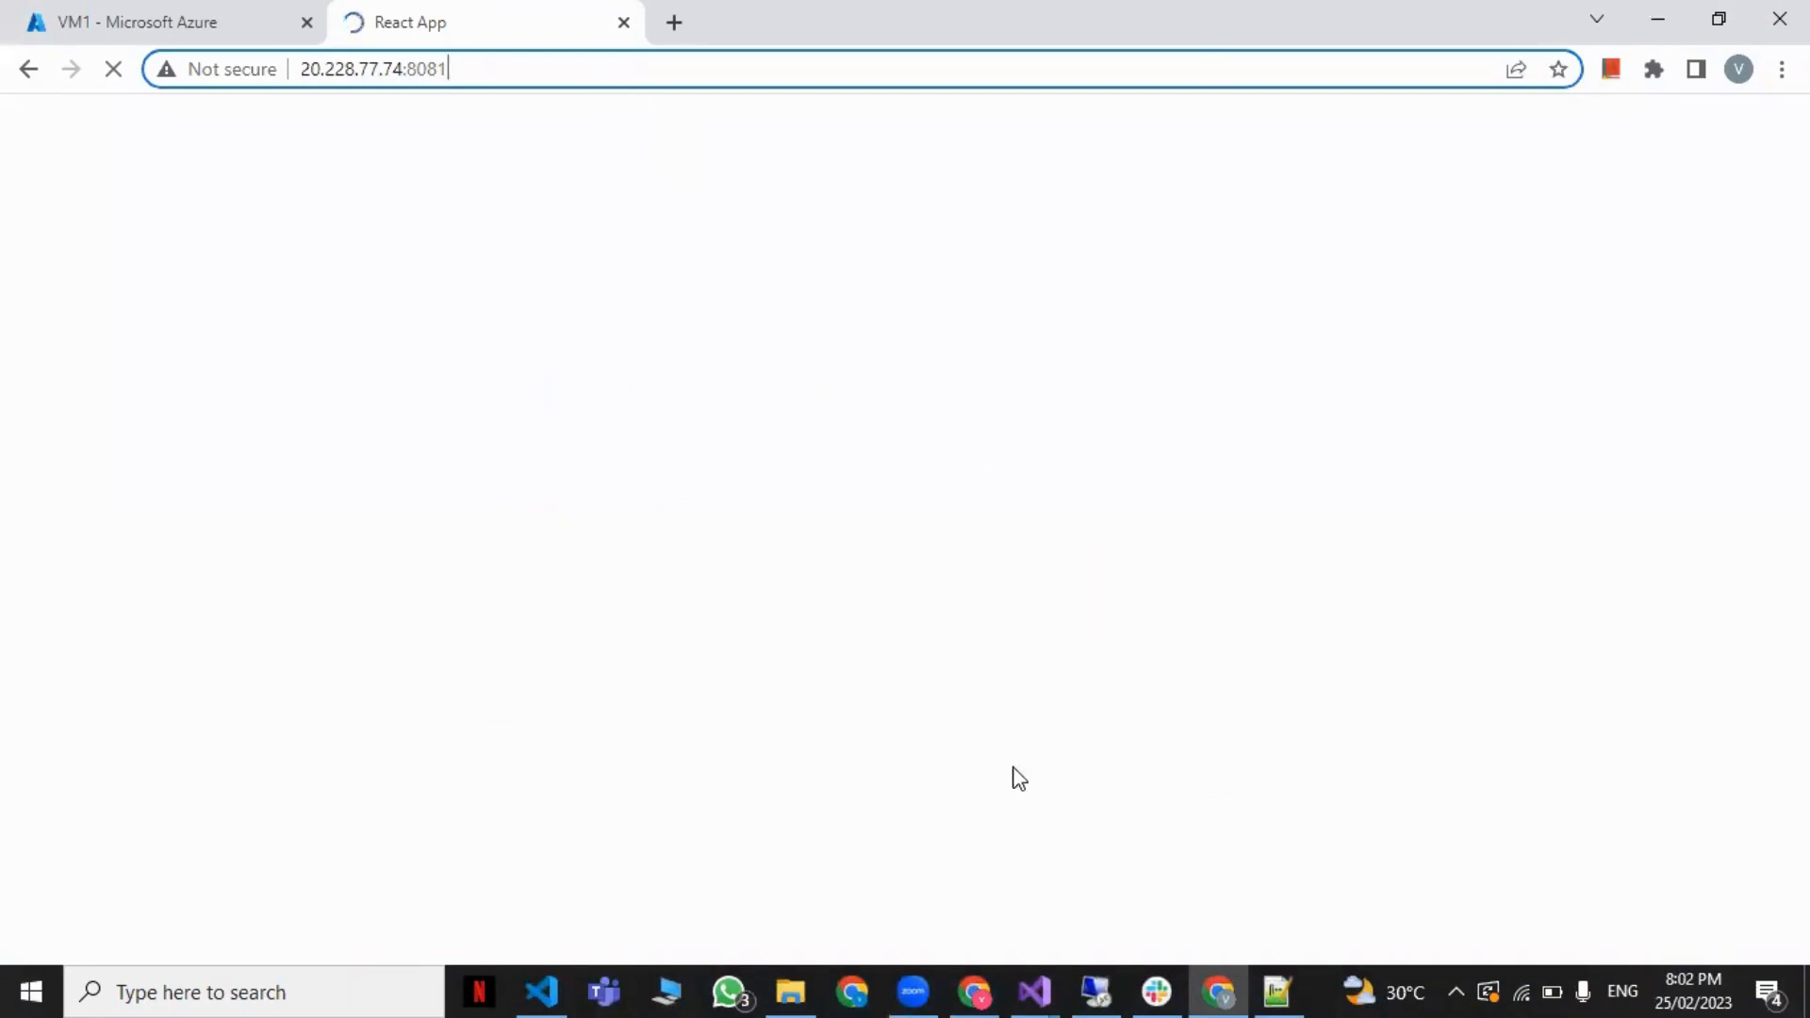
left_click(219, 228)
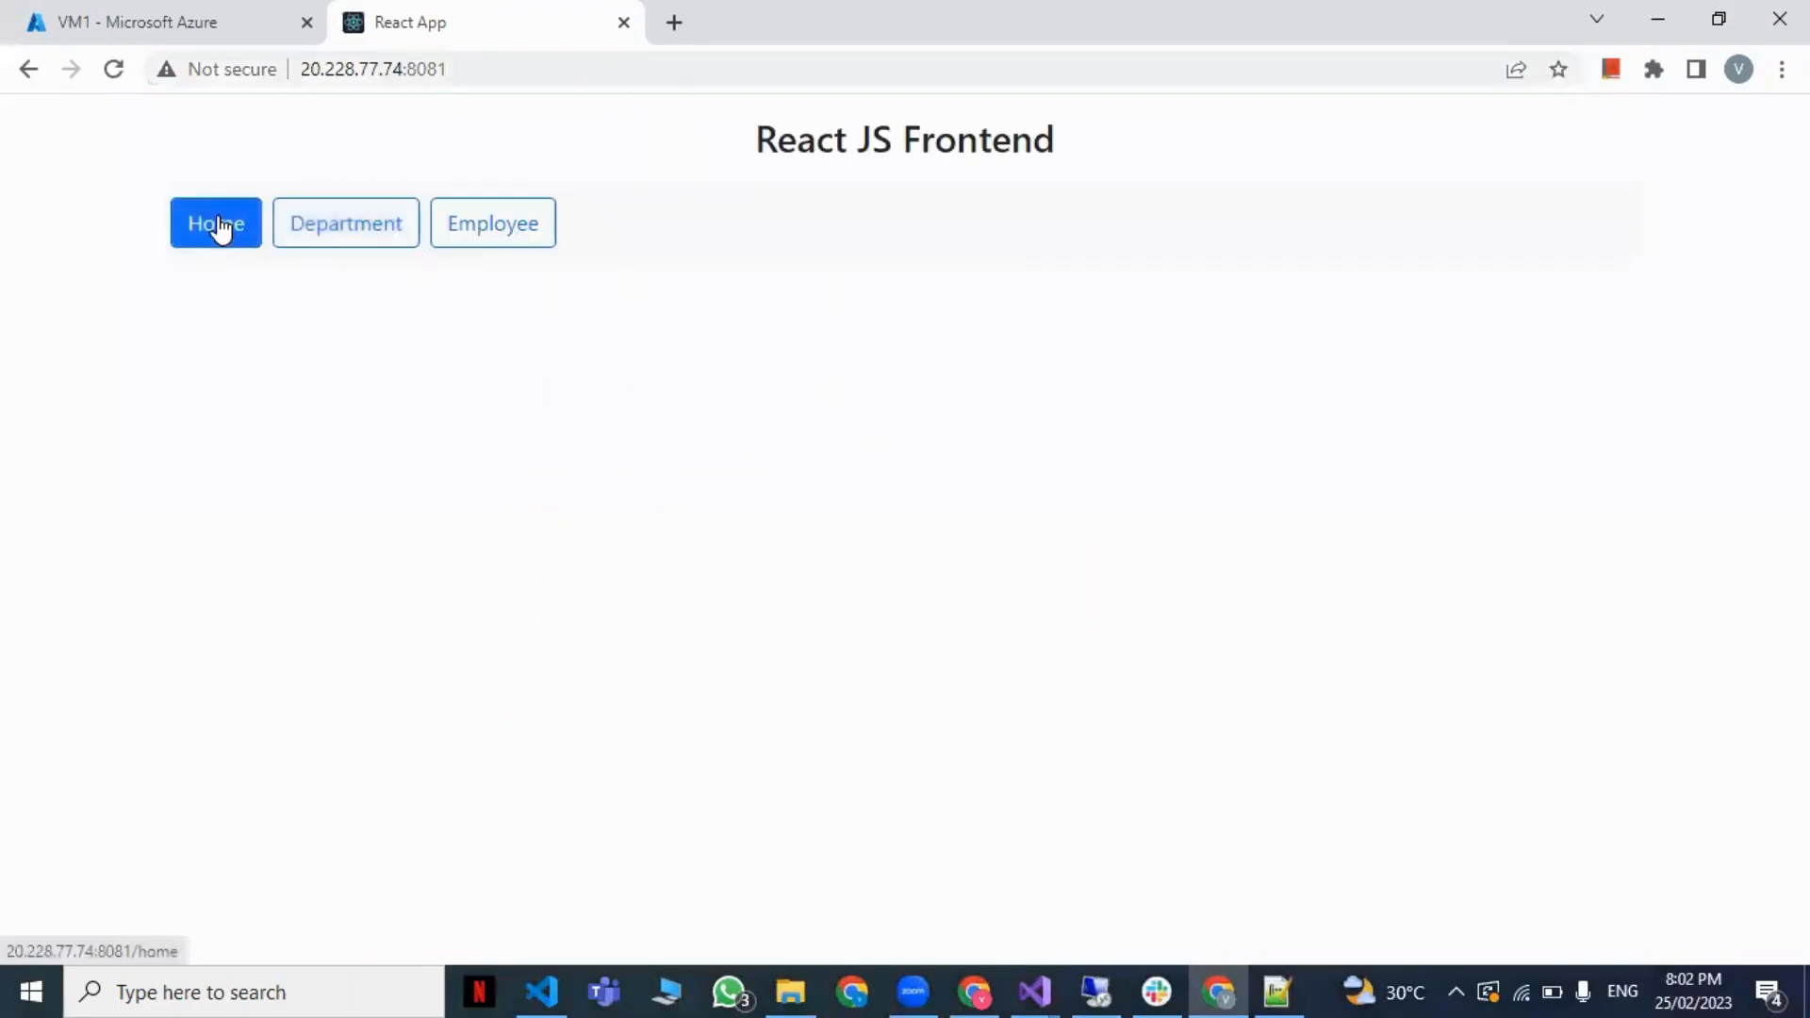
left_click_drag(638, 287, 1185, 293)
left_click(627, 282)
Step: Examine the IP address and port in the public front-end site's URL
left_click(416, 70)
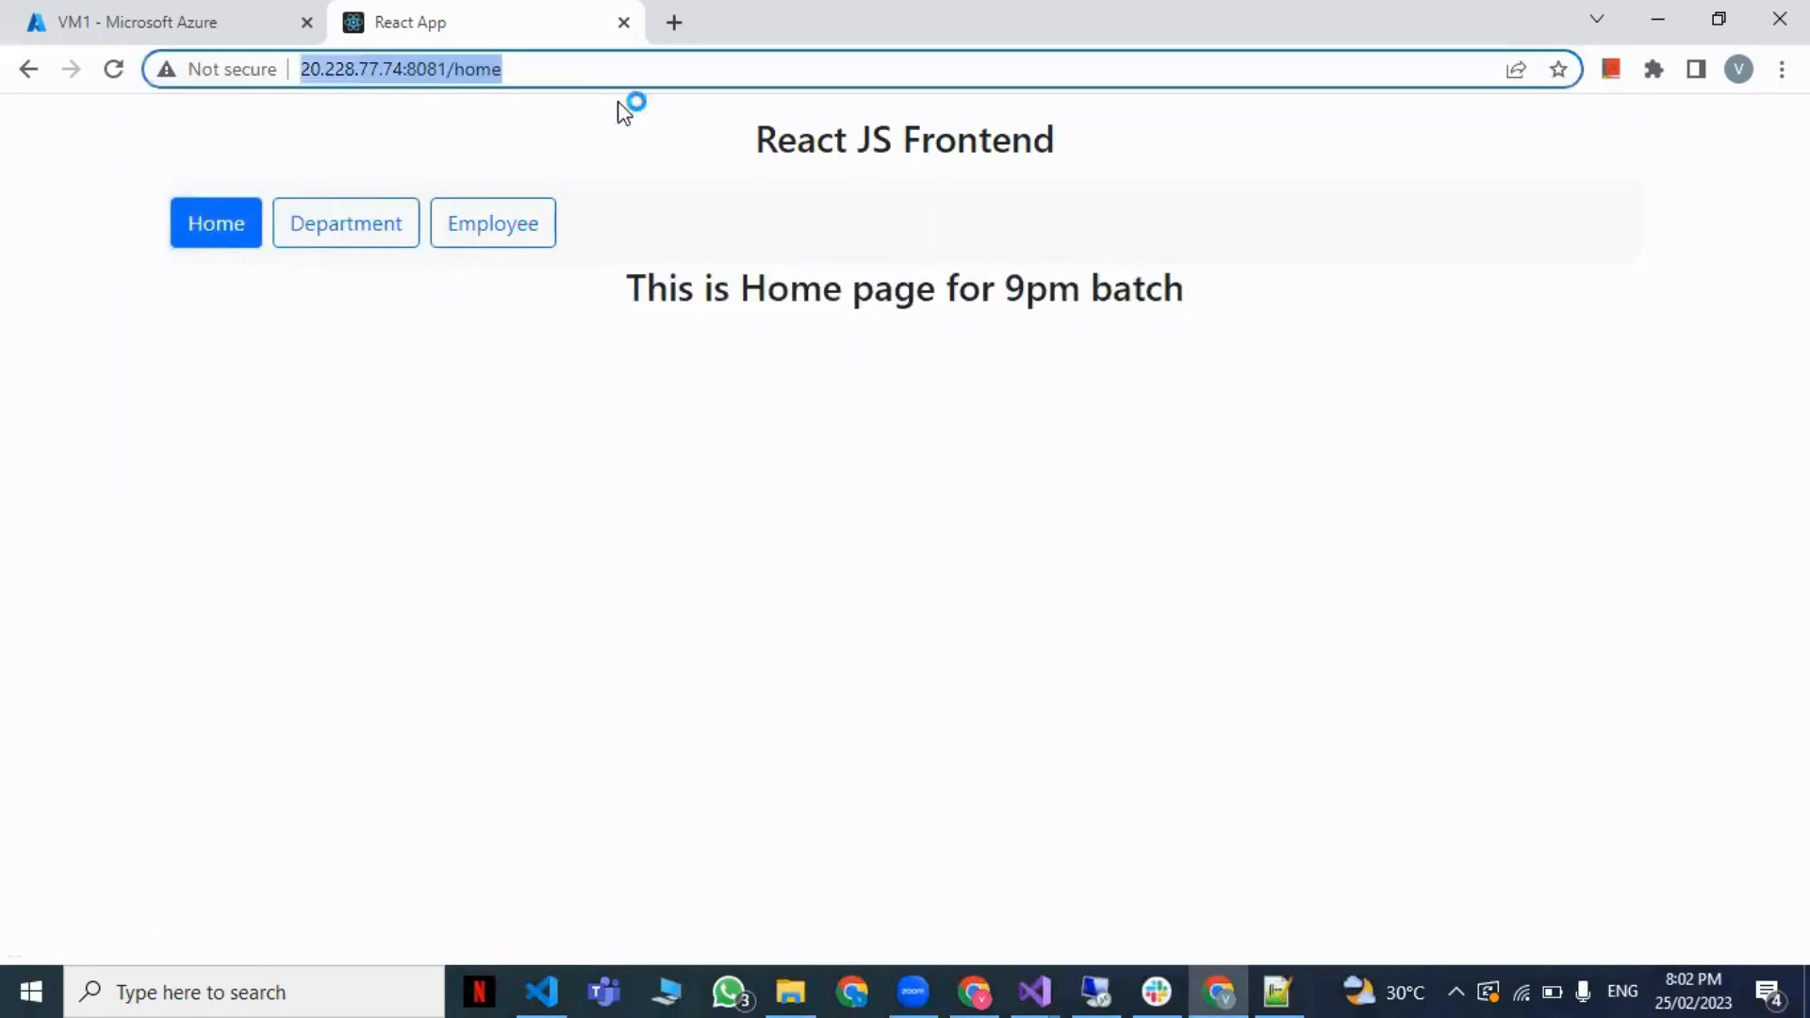
left_click(400, 69)
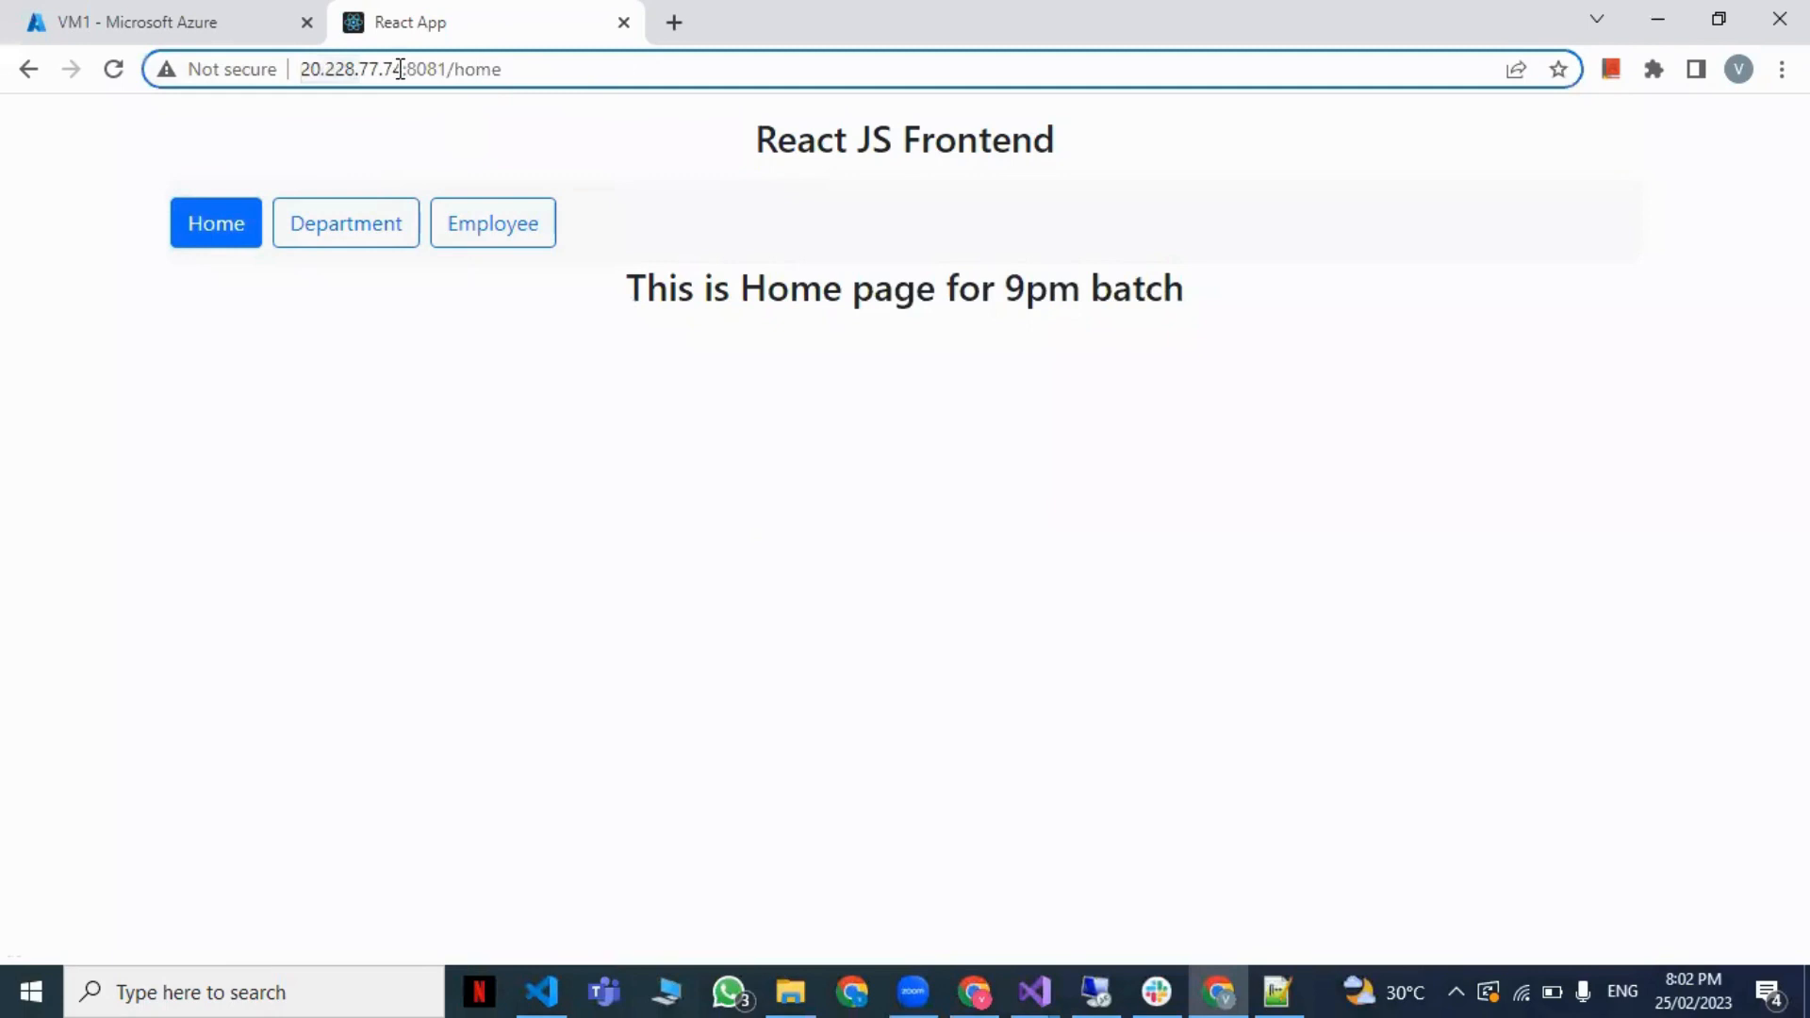
left_click_drag(398, 69, 297, 68)
left_click(288, 69)
left_click(315, 70)
double_click(313, 69)
key("ctrl+a")
left_click(522, 74)
key("ctrl+a")
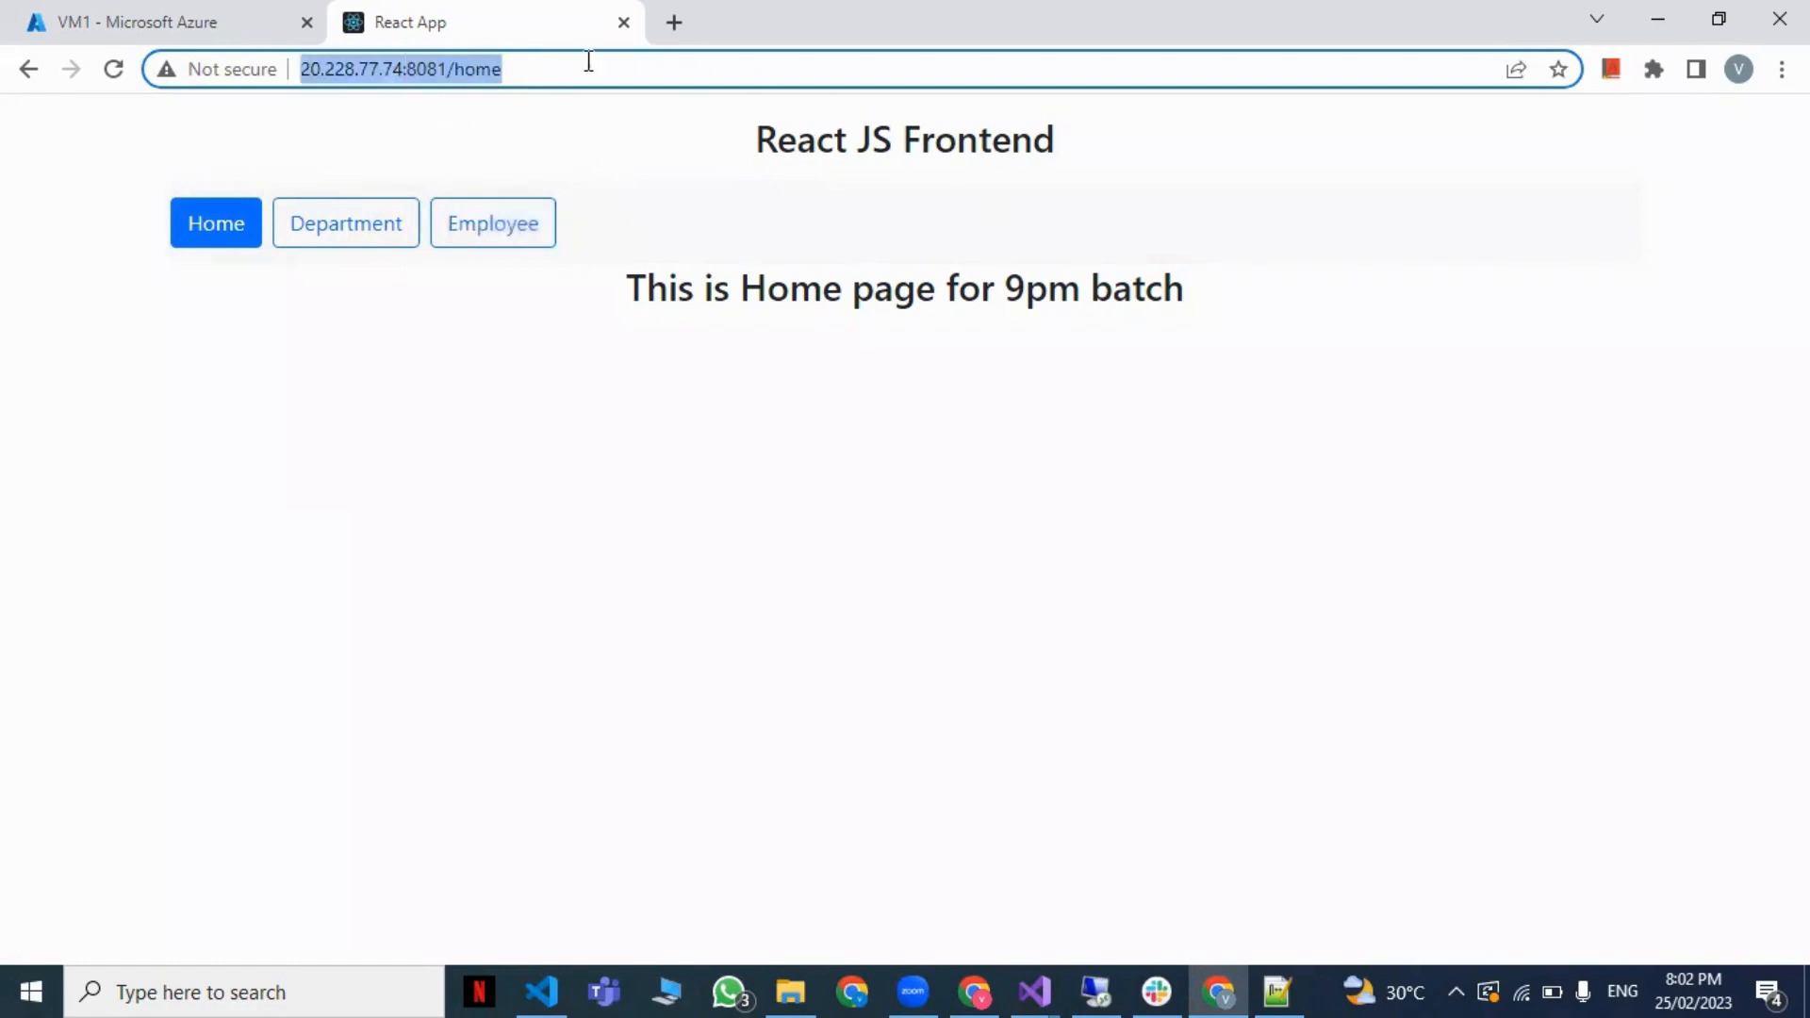
Step: Open a new browser tab, copy the IP 20.228.77.74 from the React App page's address and browse to it there
left_click(675, 22)
type("20")
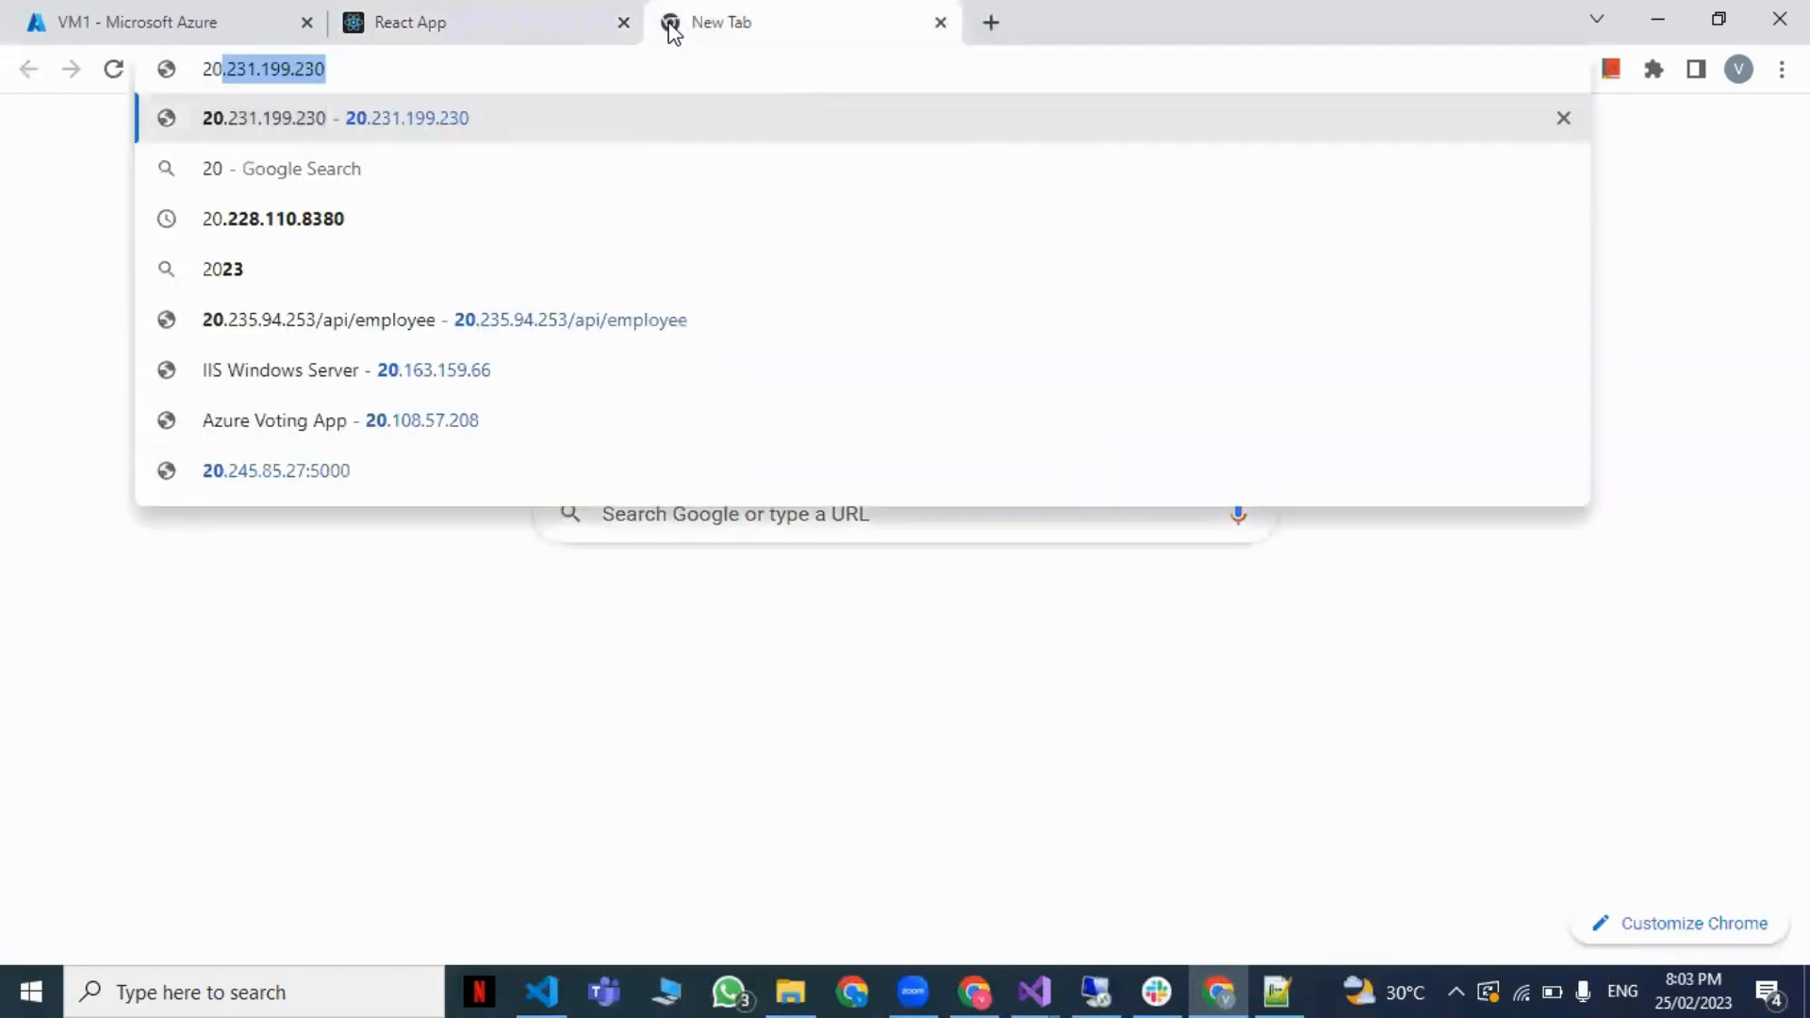
left_click(536, 17)
left_click(331, 71)
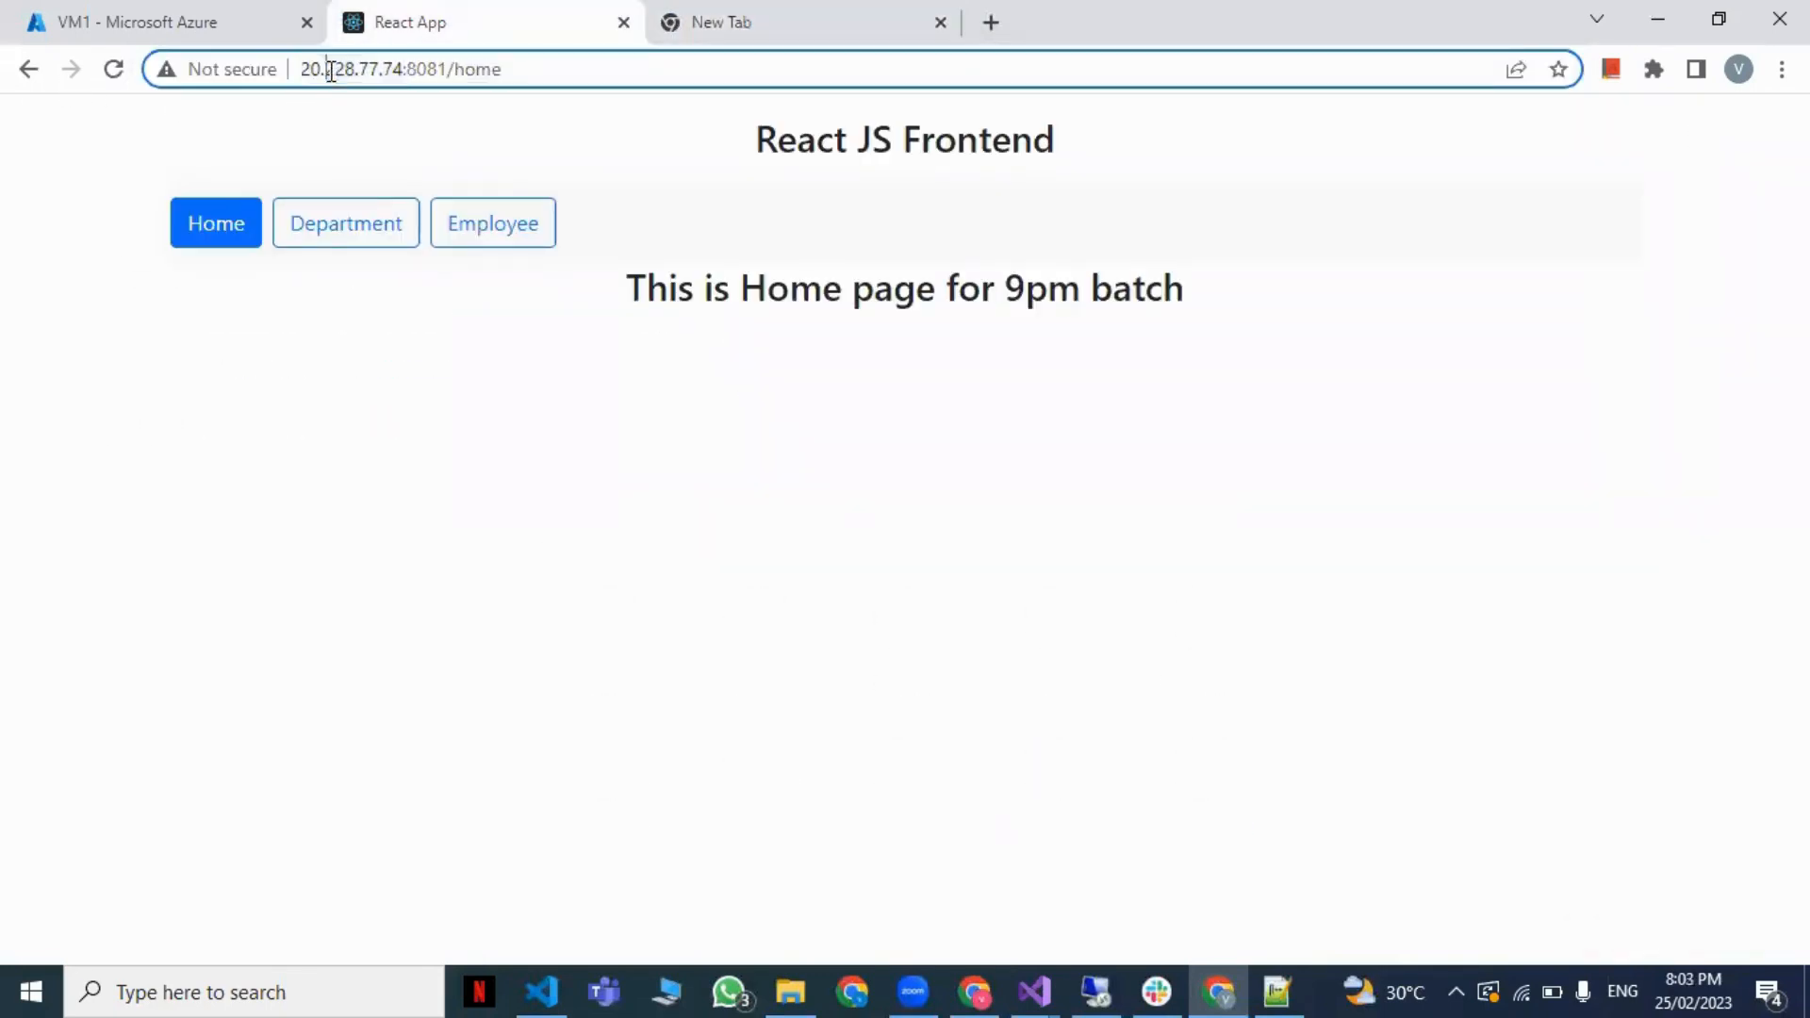
left_click_drag(405, 69, 257, 77)
key("ctrl+c")
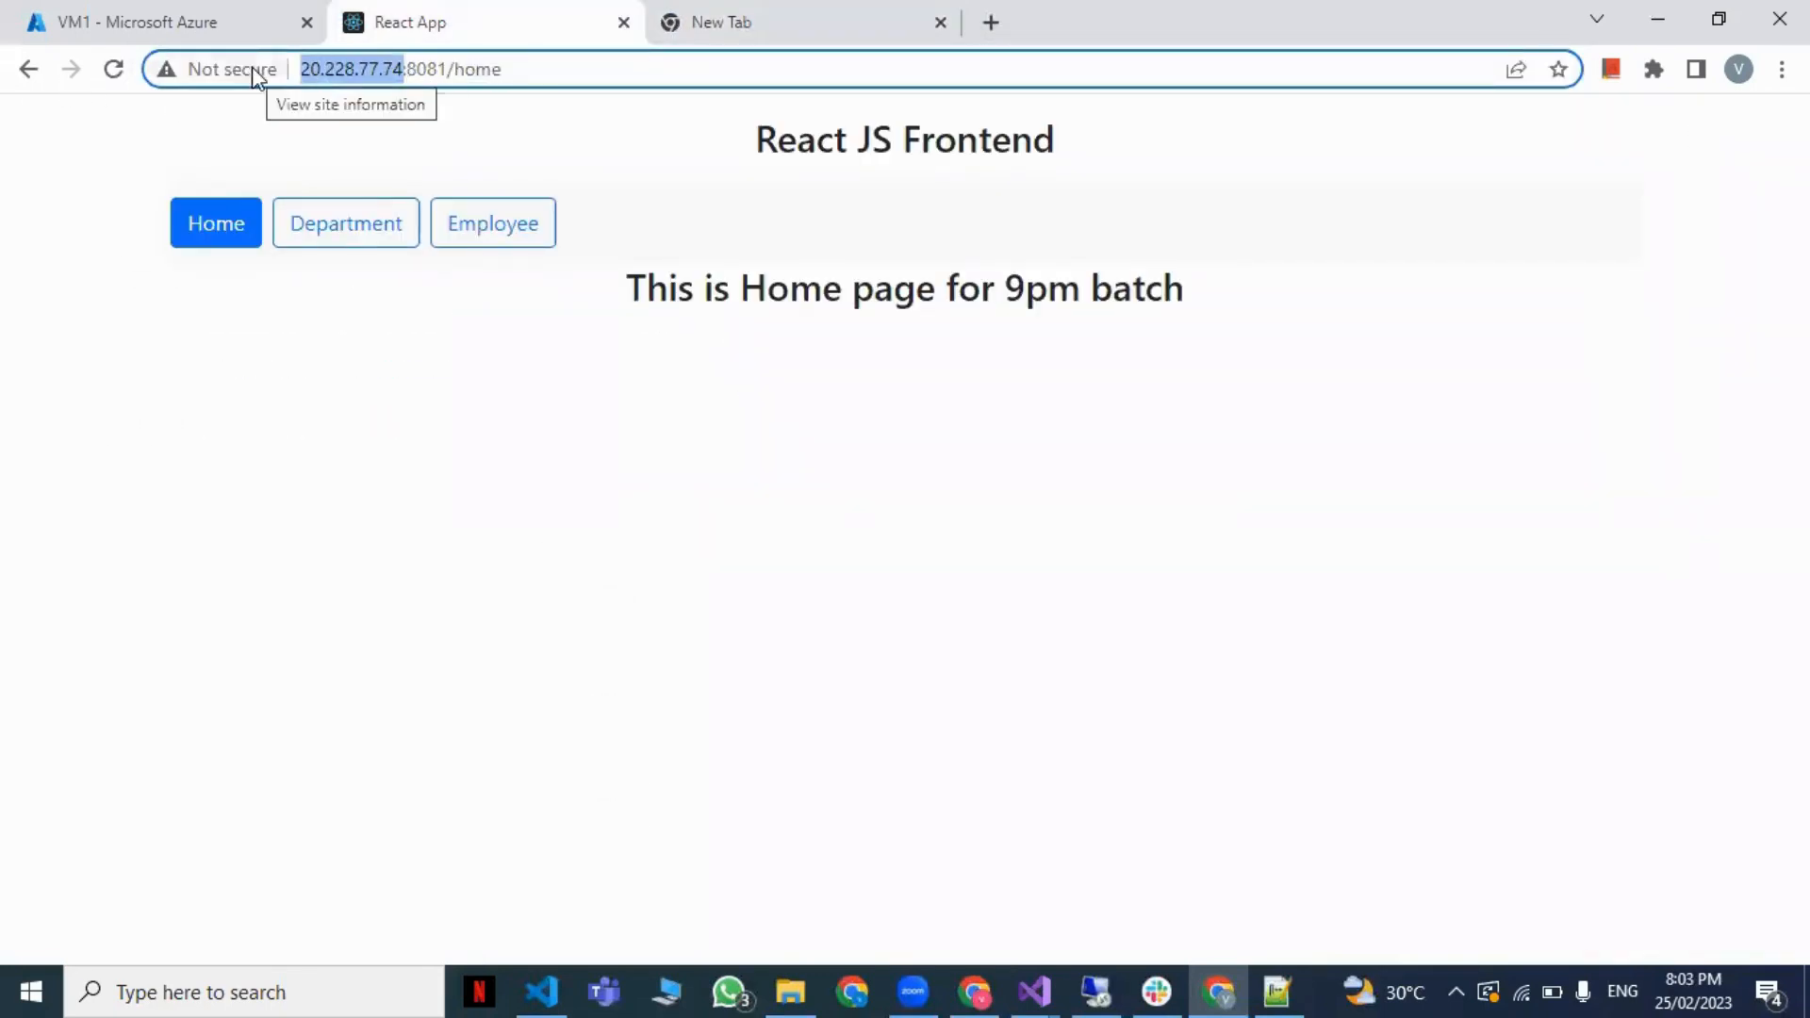
left_click(719, 35)
left_click(617, 73)
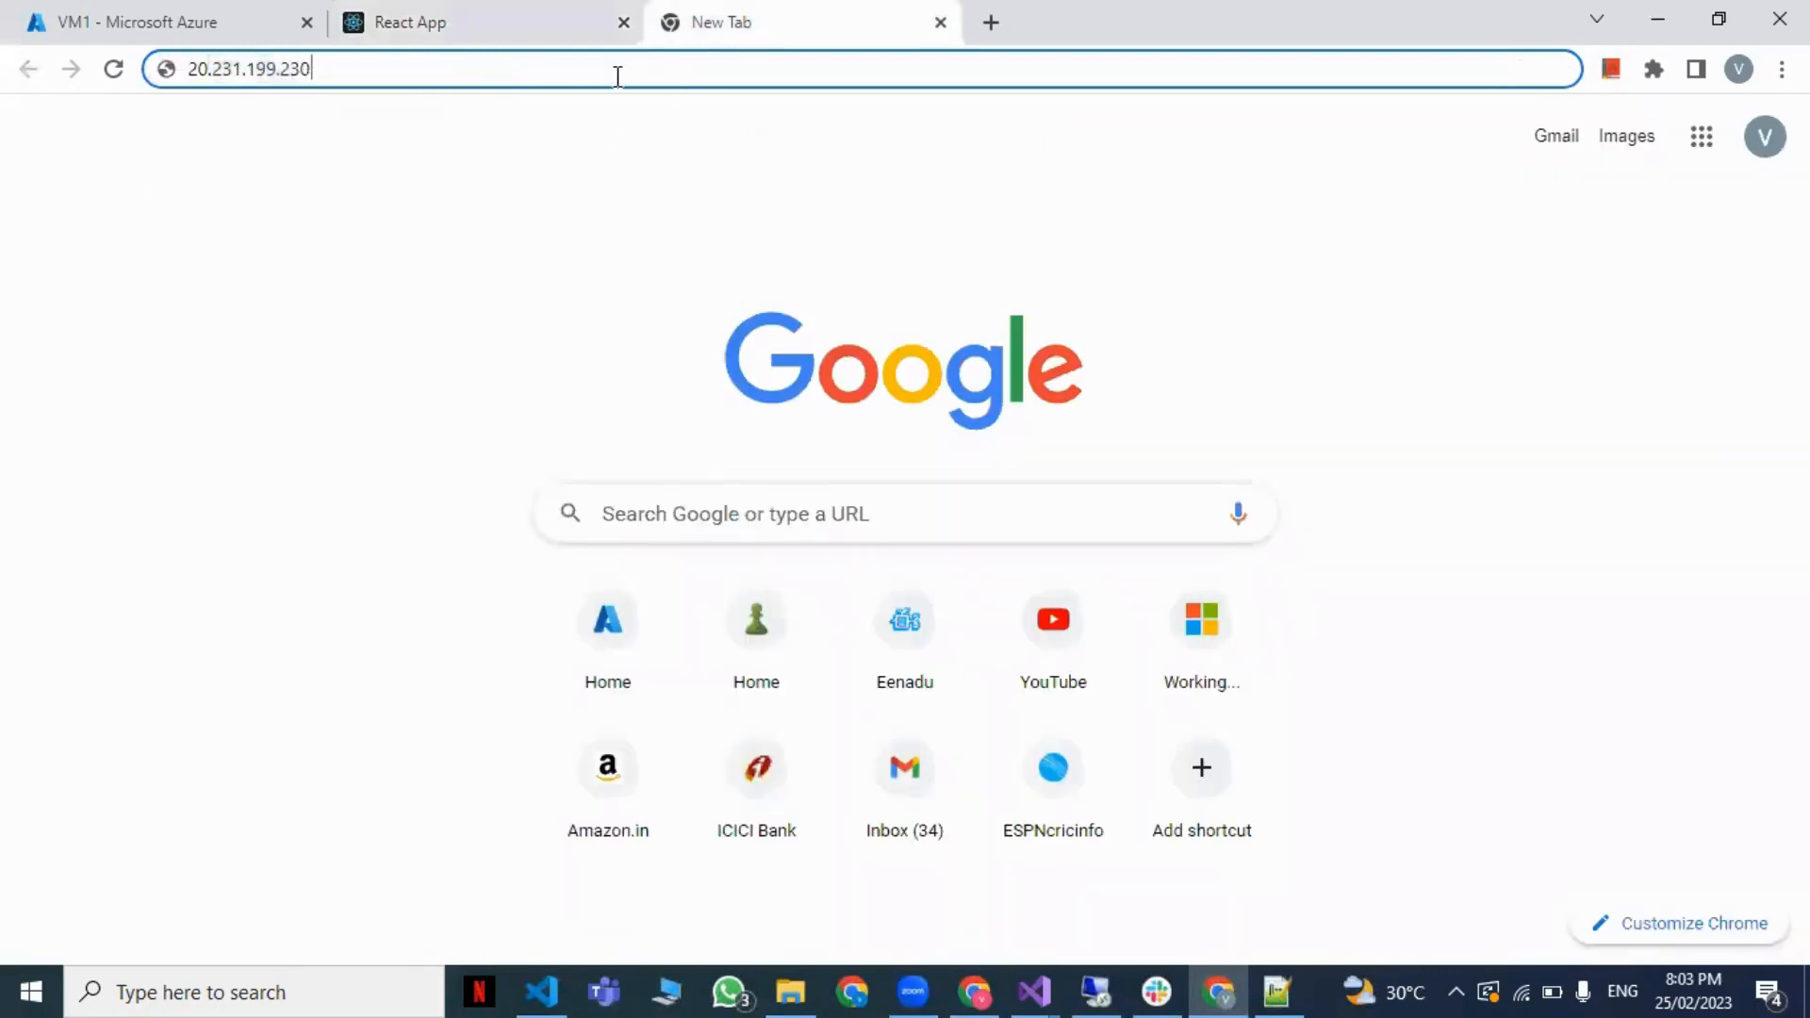
key("ctrl+a")
key("ctrl+v")
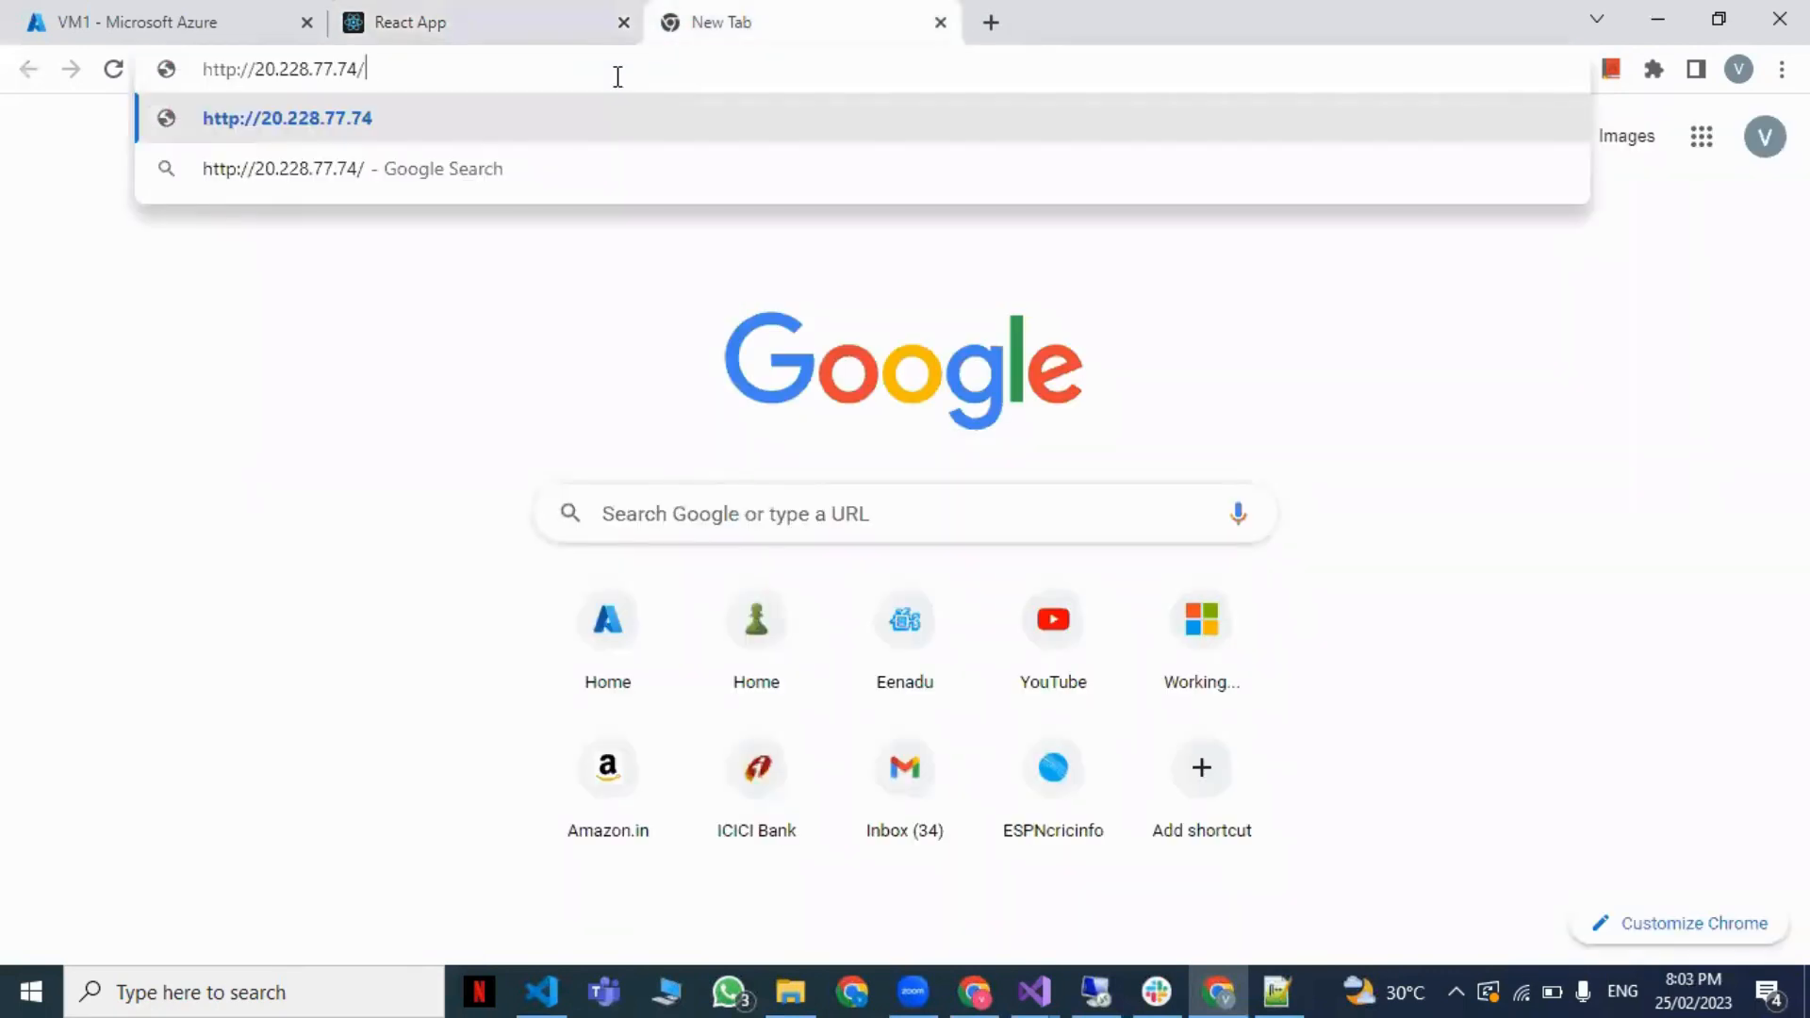
key("Return")
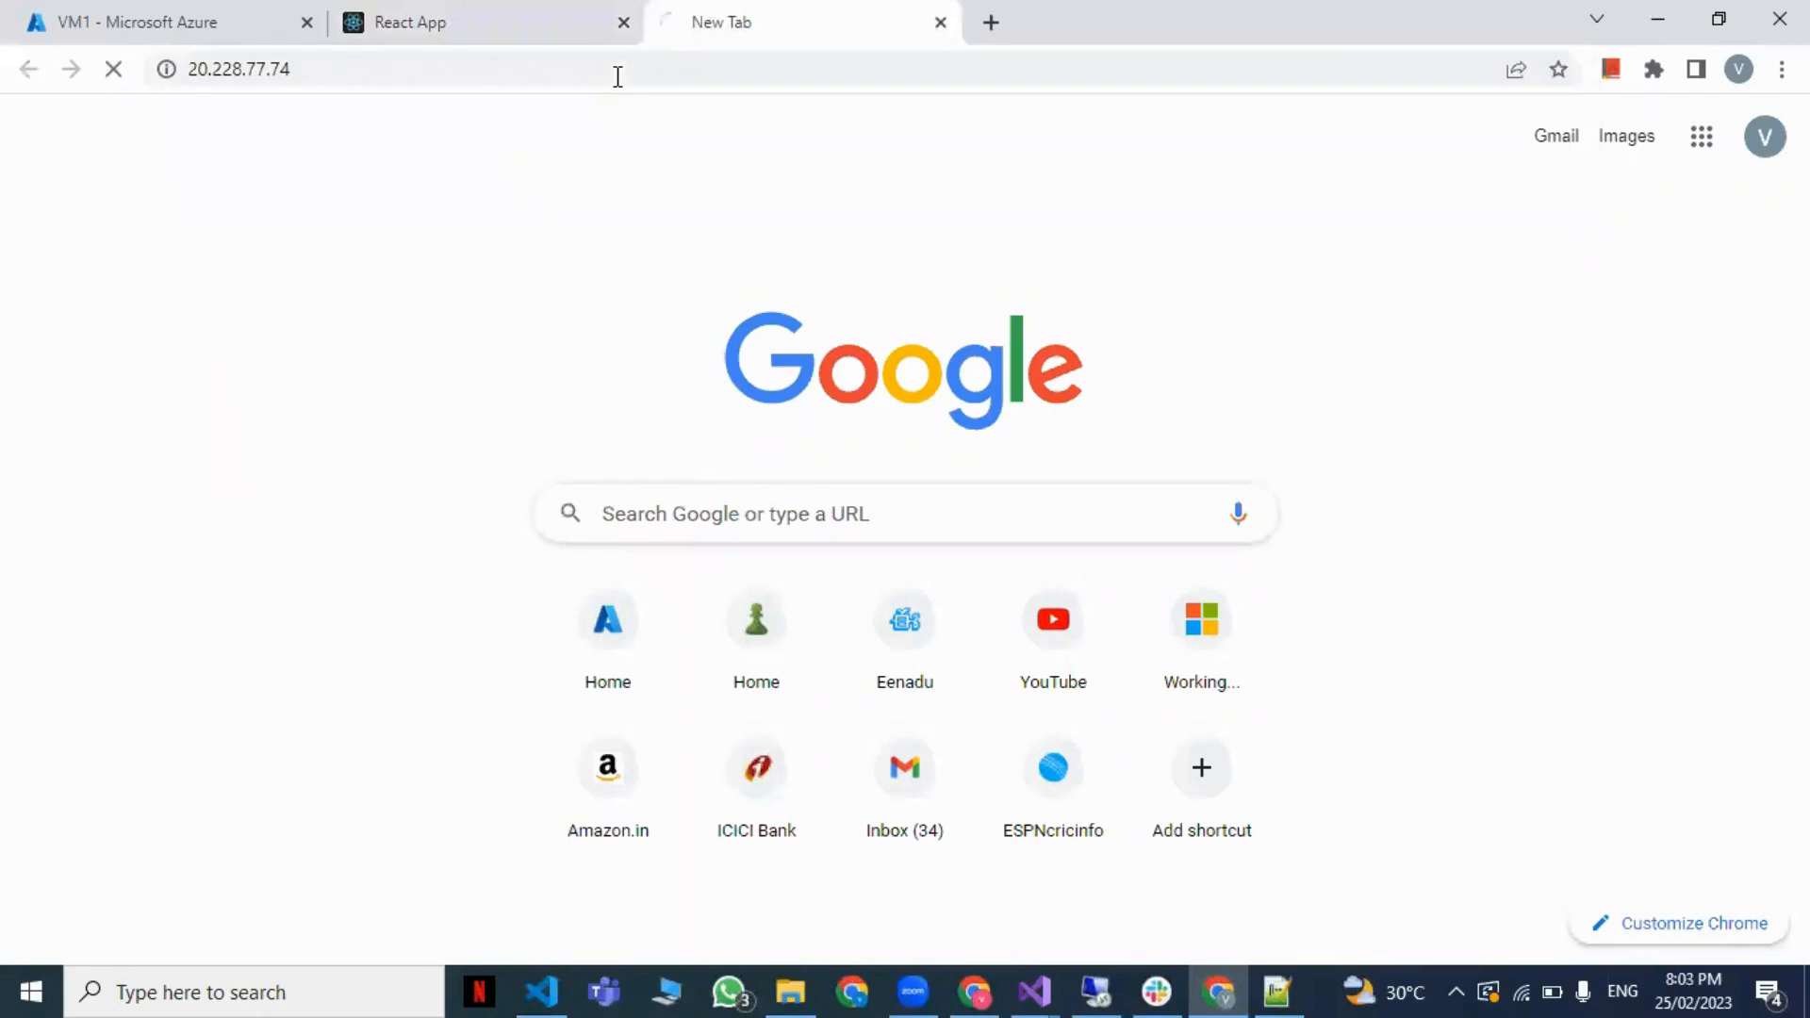
Step: Browse to 20.228.77.74:81/api/employee to test the web API's employee endpoint
left_click(617, 76)
left_click(617, 76)
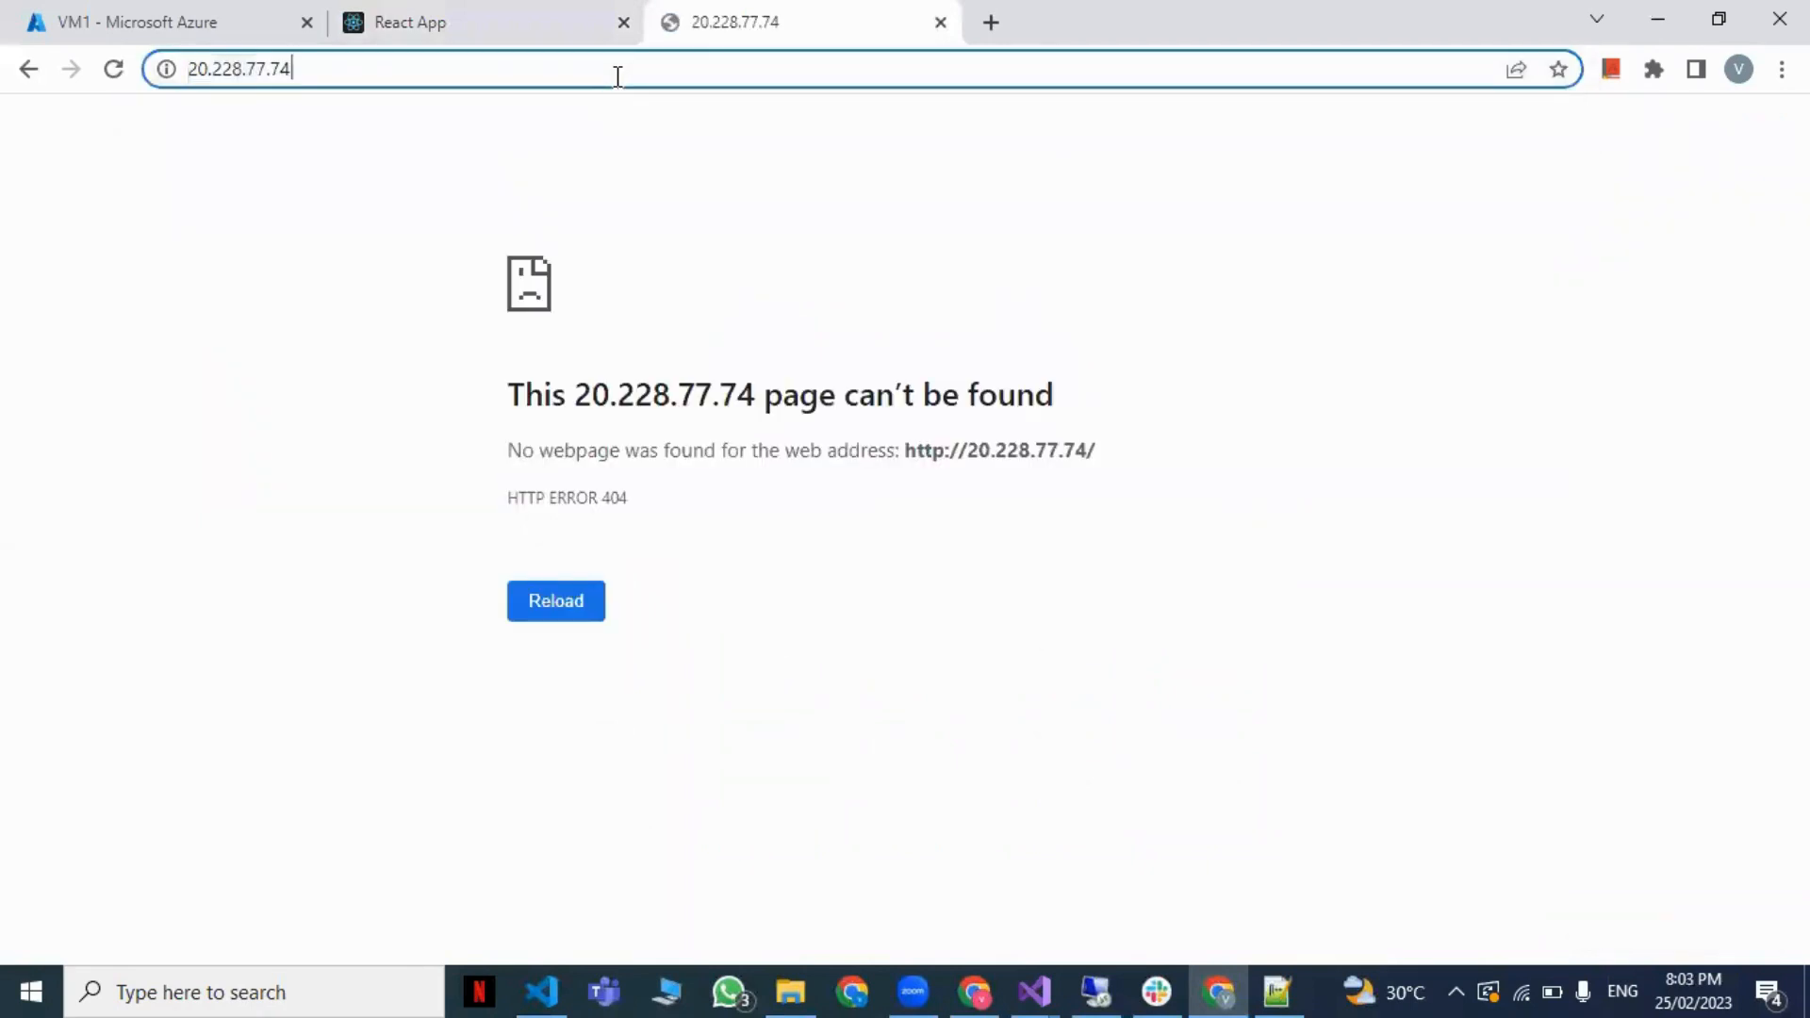
type(":8")
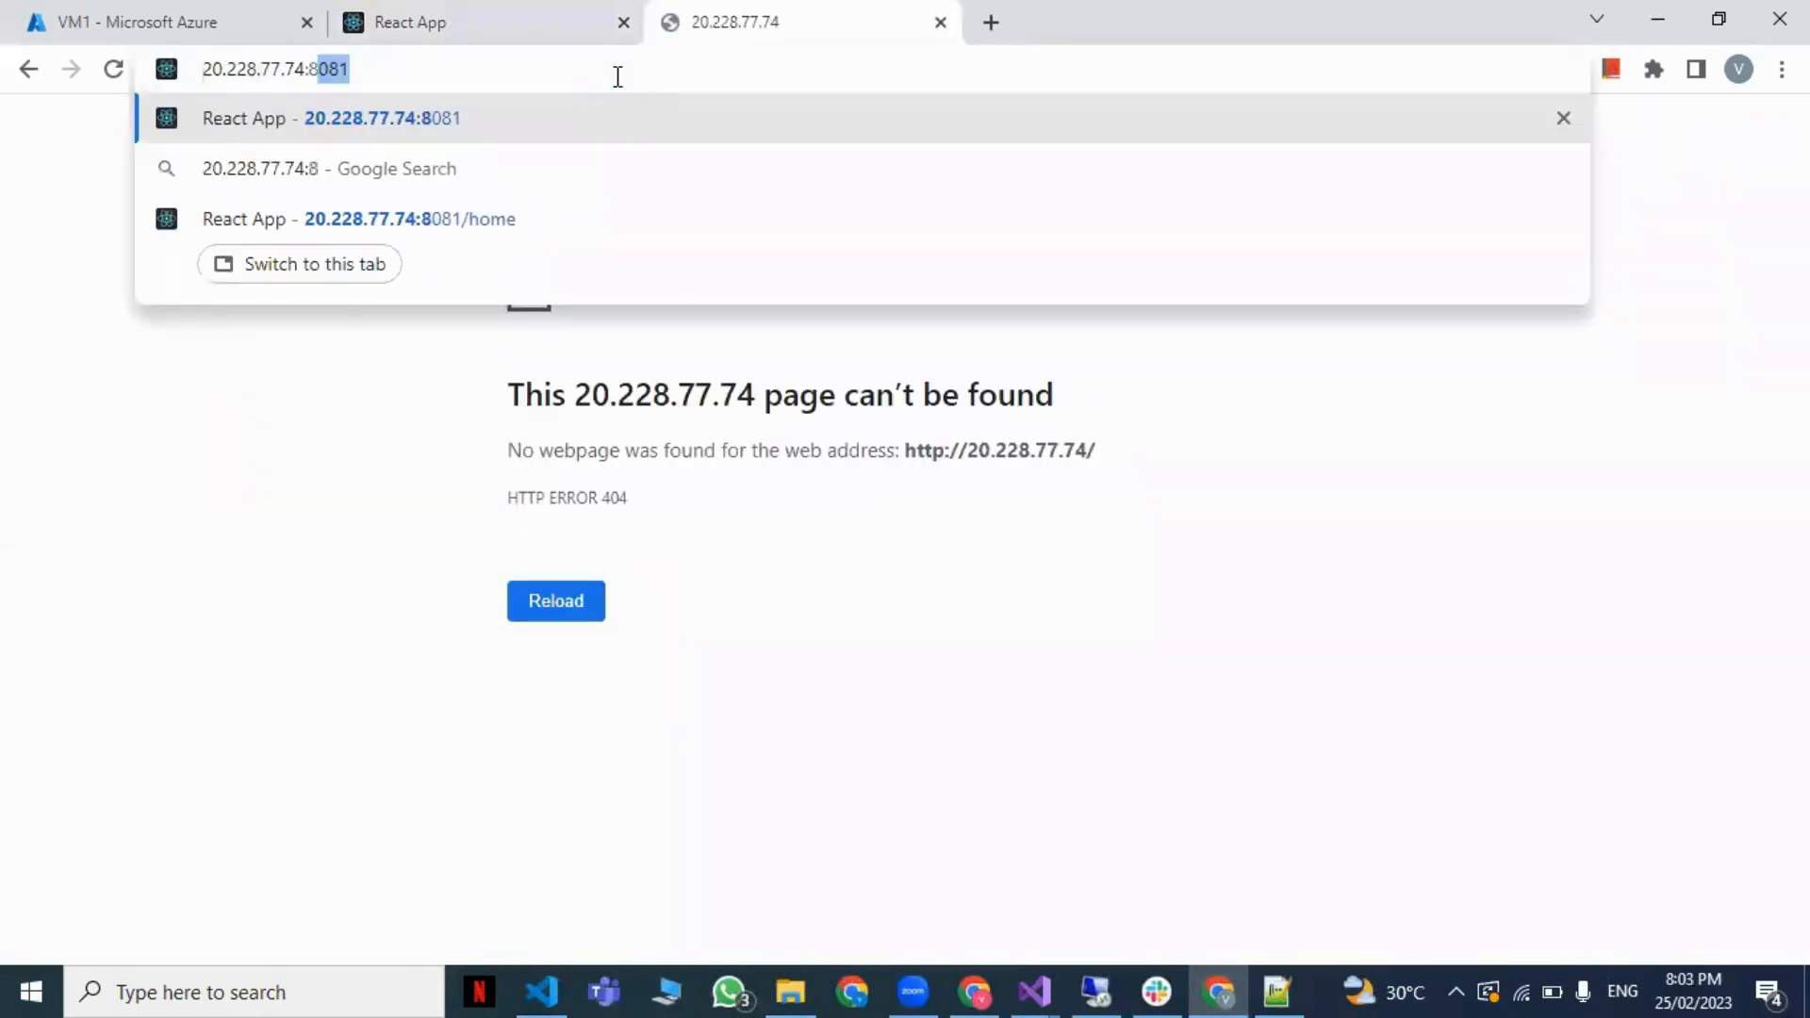
type("1/ap")
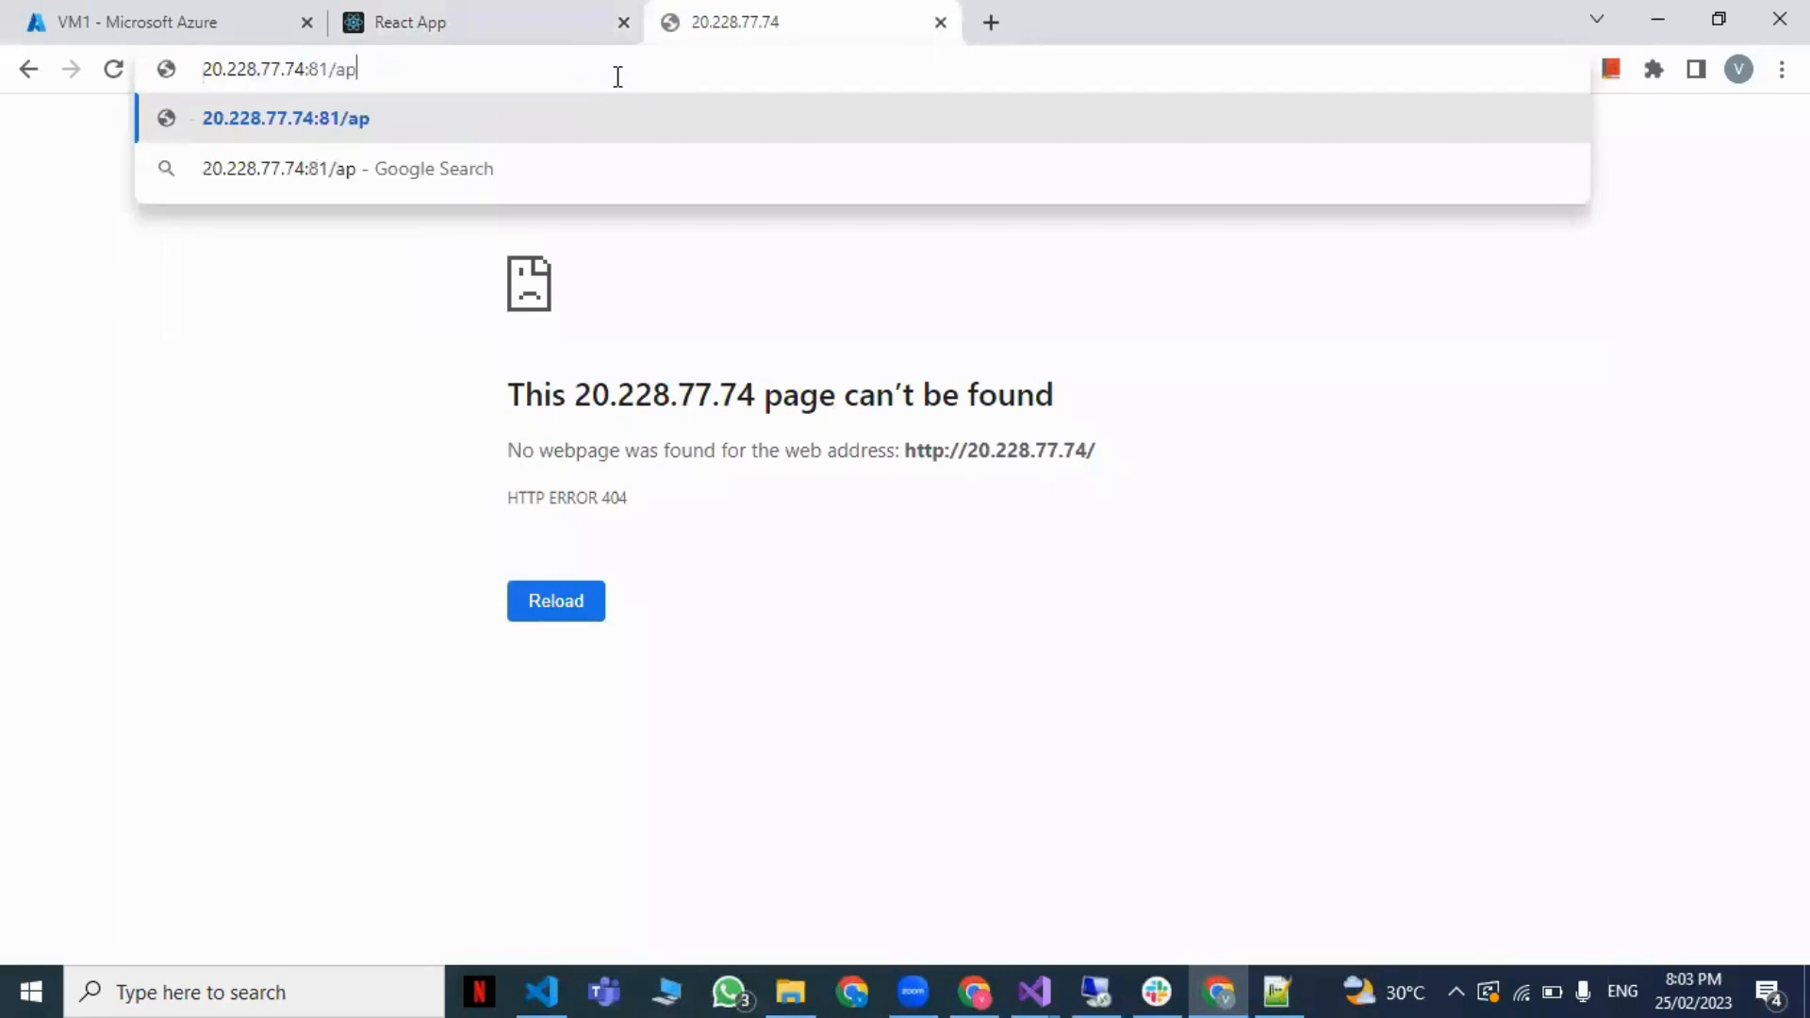
type("i/employee")
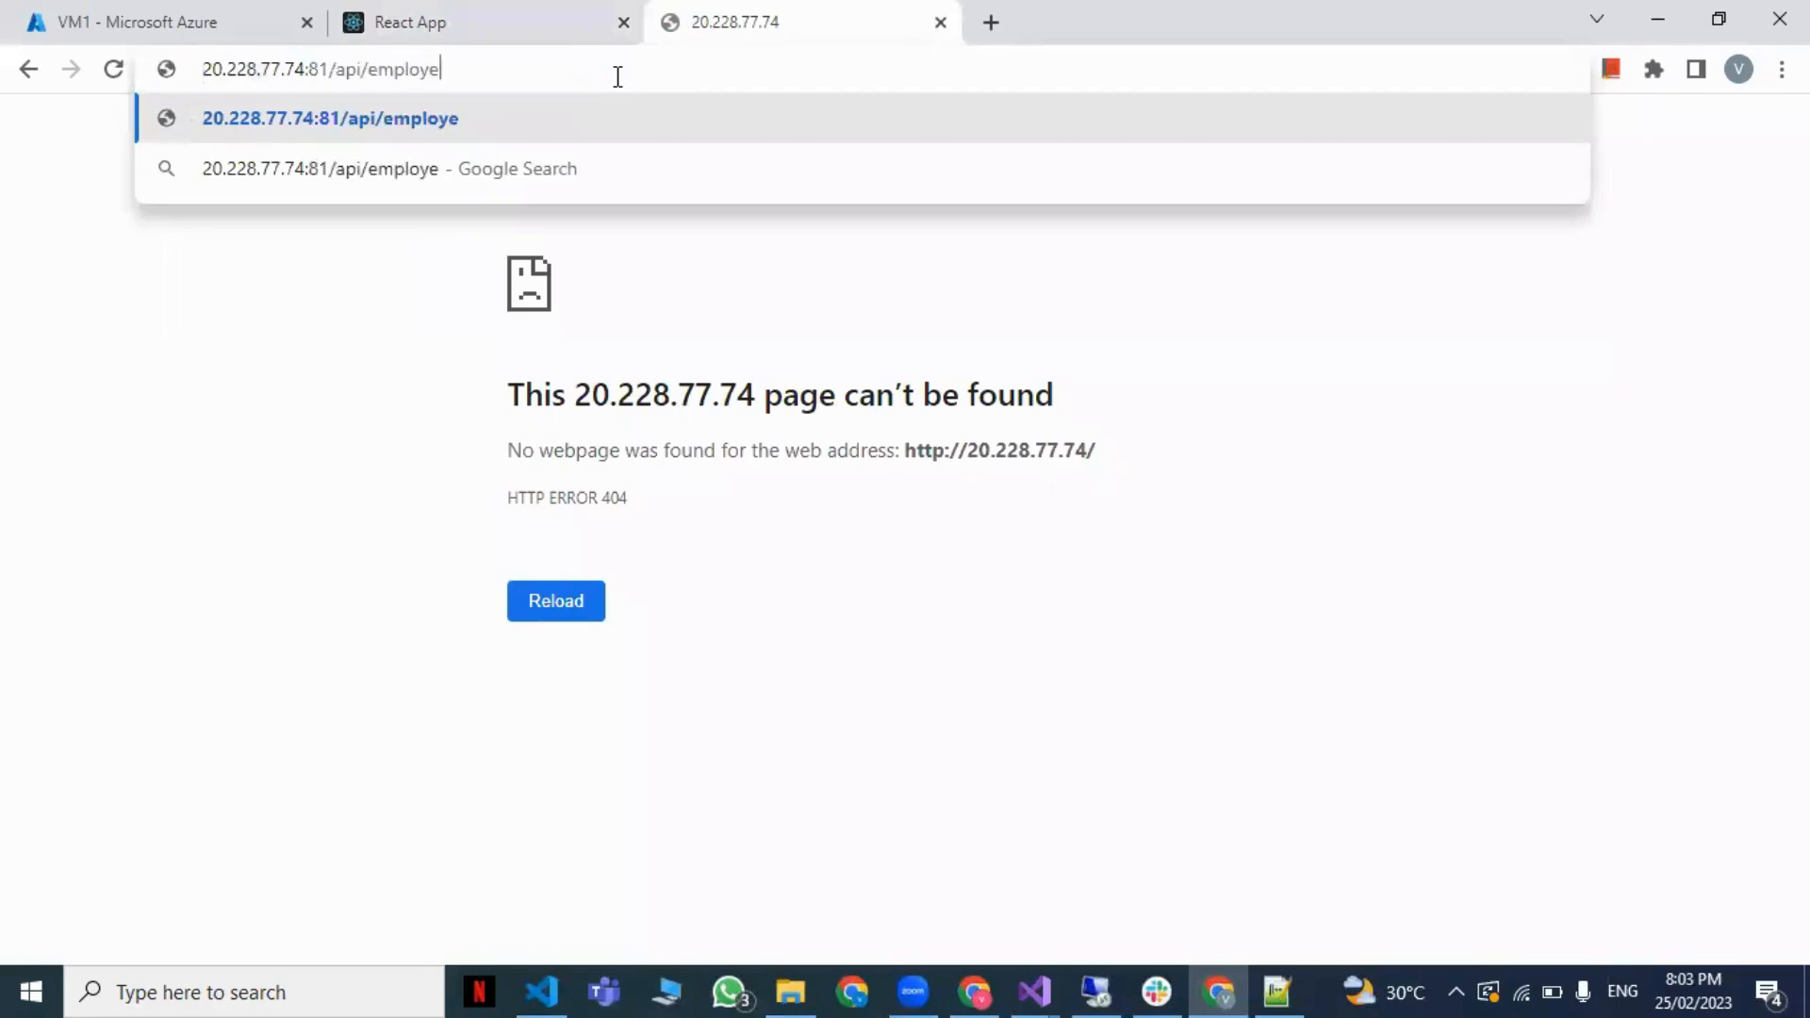
key("Return")
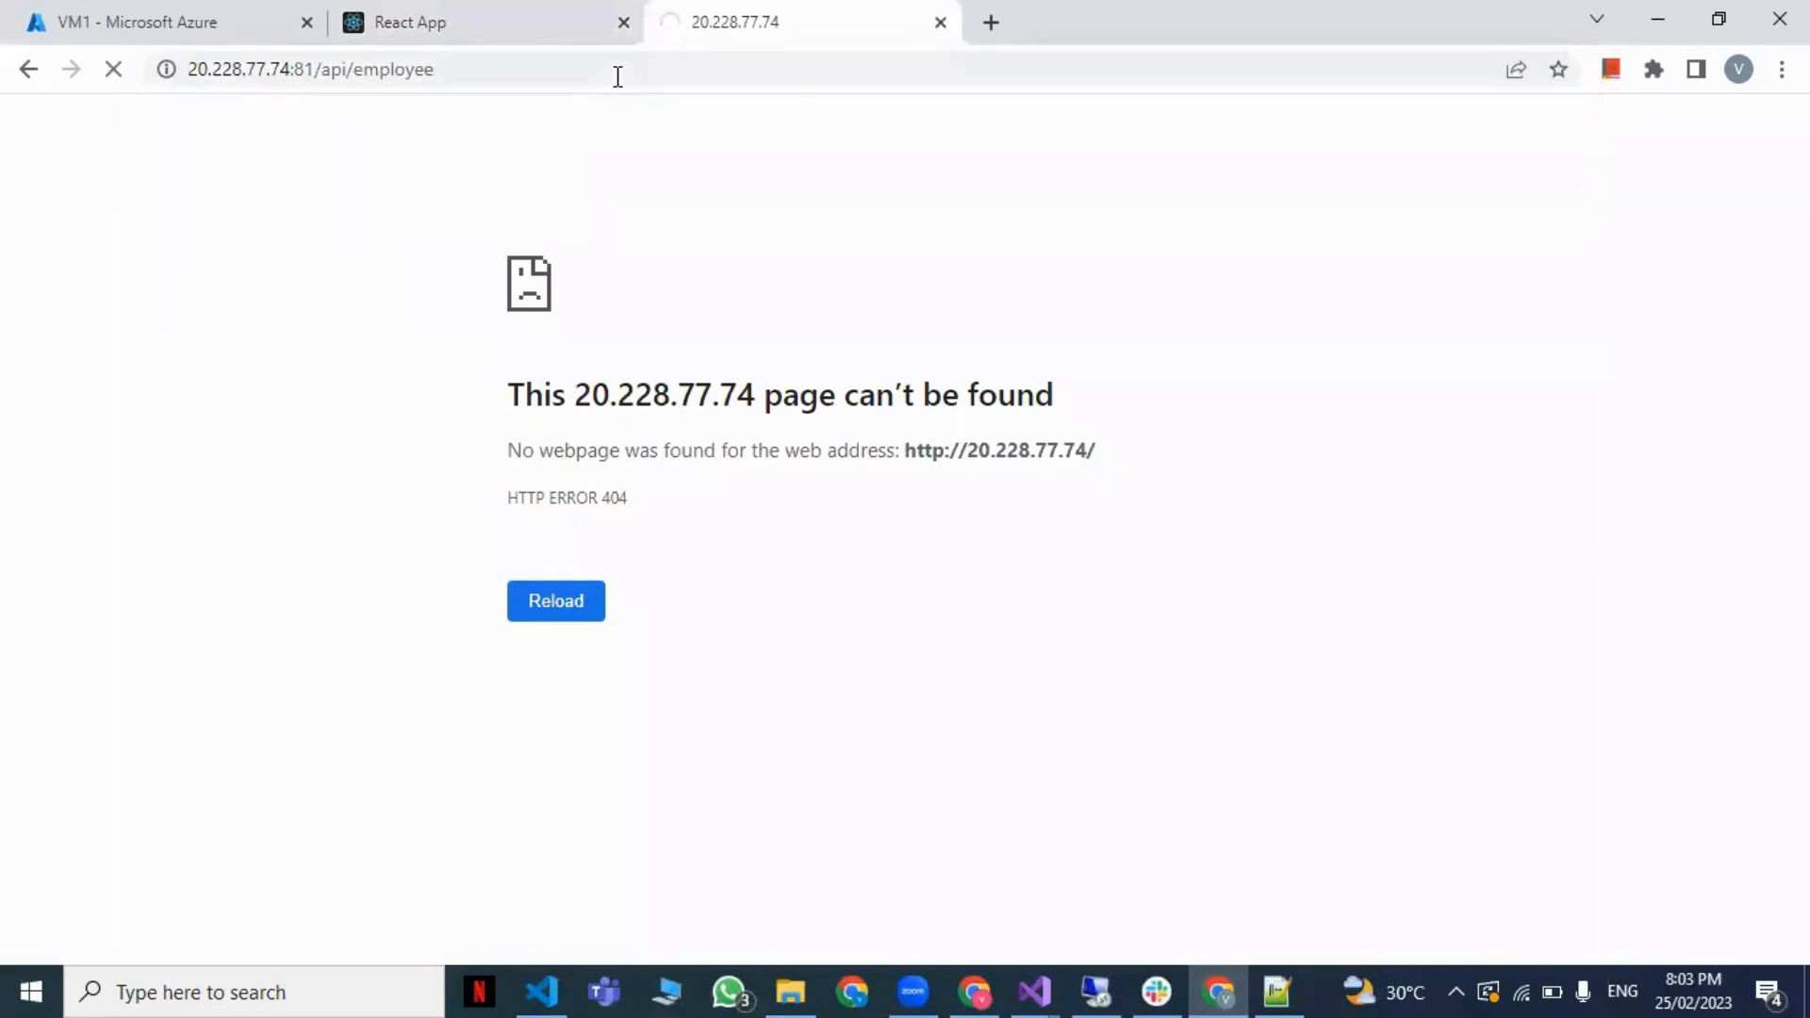
Step: Replace the endpoint with department and browse to 20.228.77.74:81/api/department
left_click(618, 77)
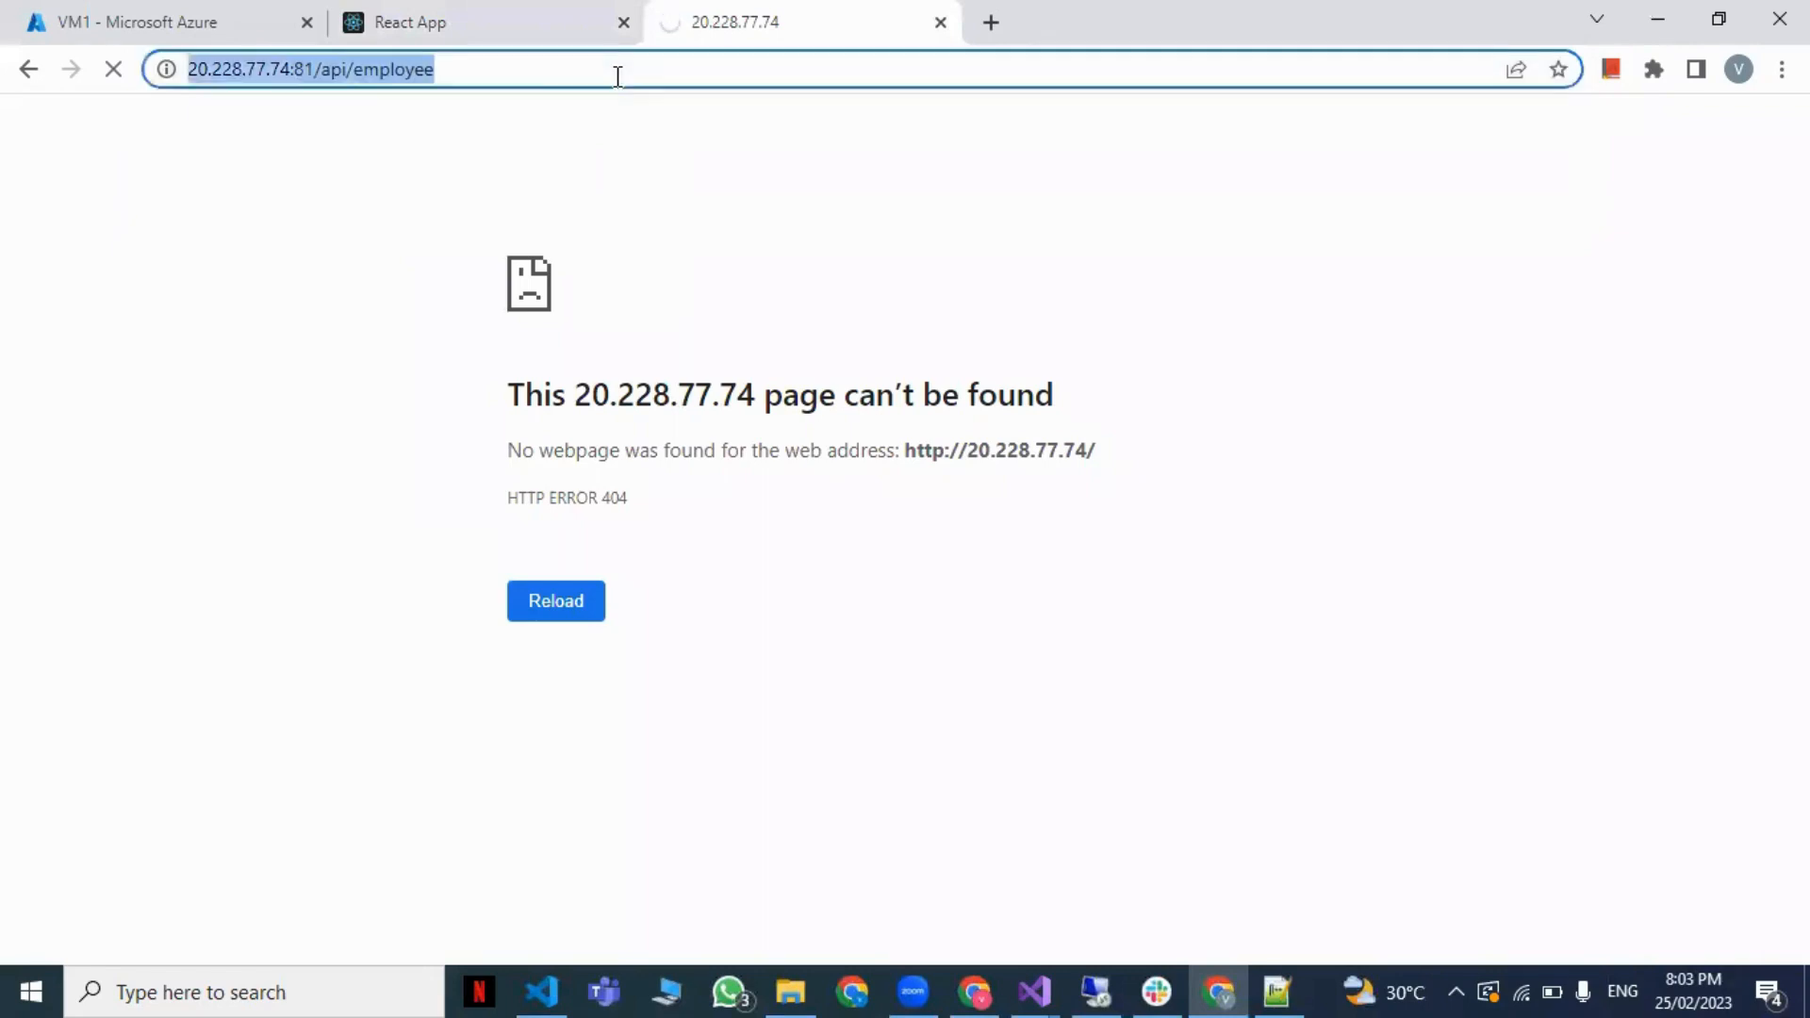
key("End")
key("ctrl+shift+Left")
type("department")
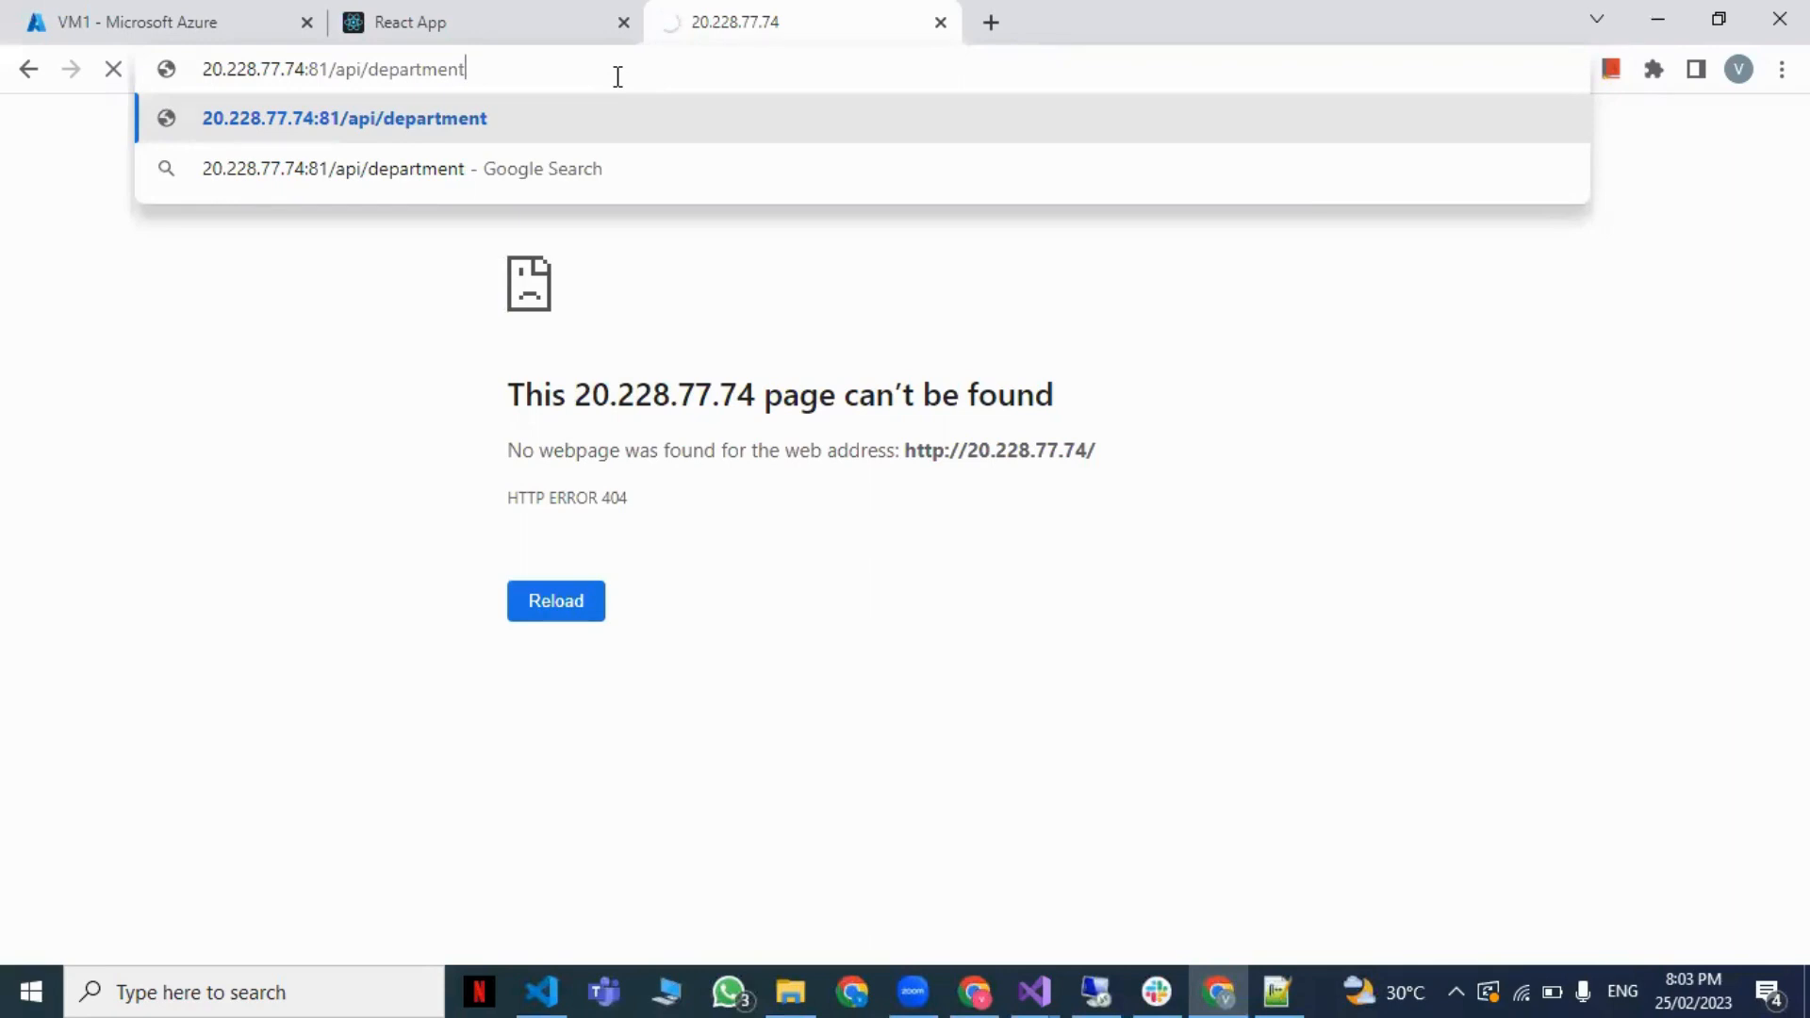
key("Return")
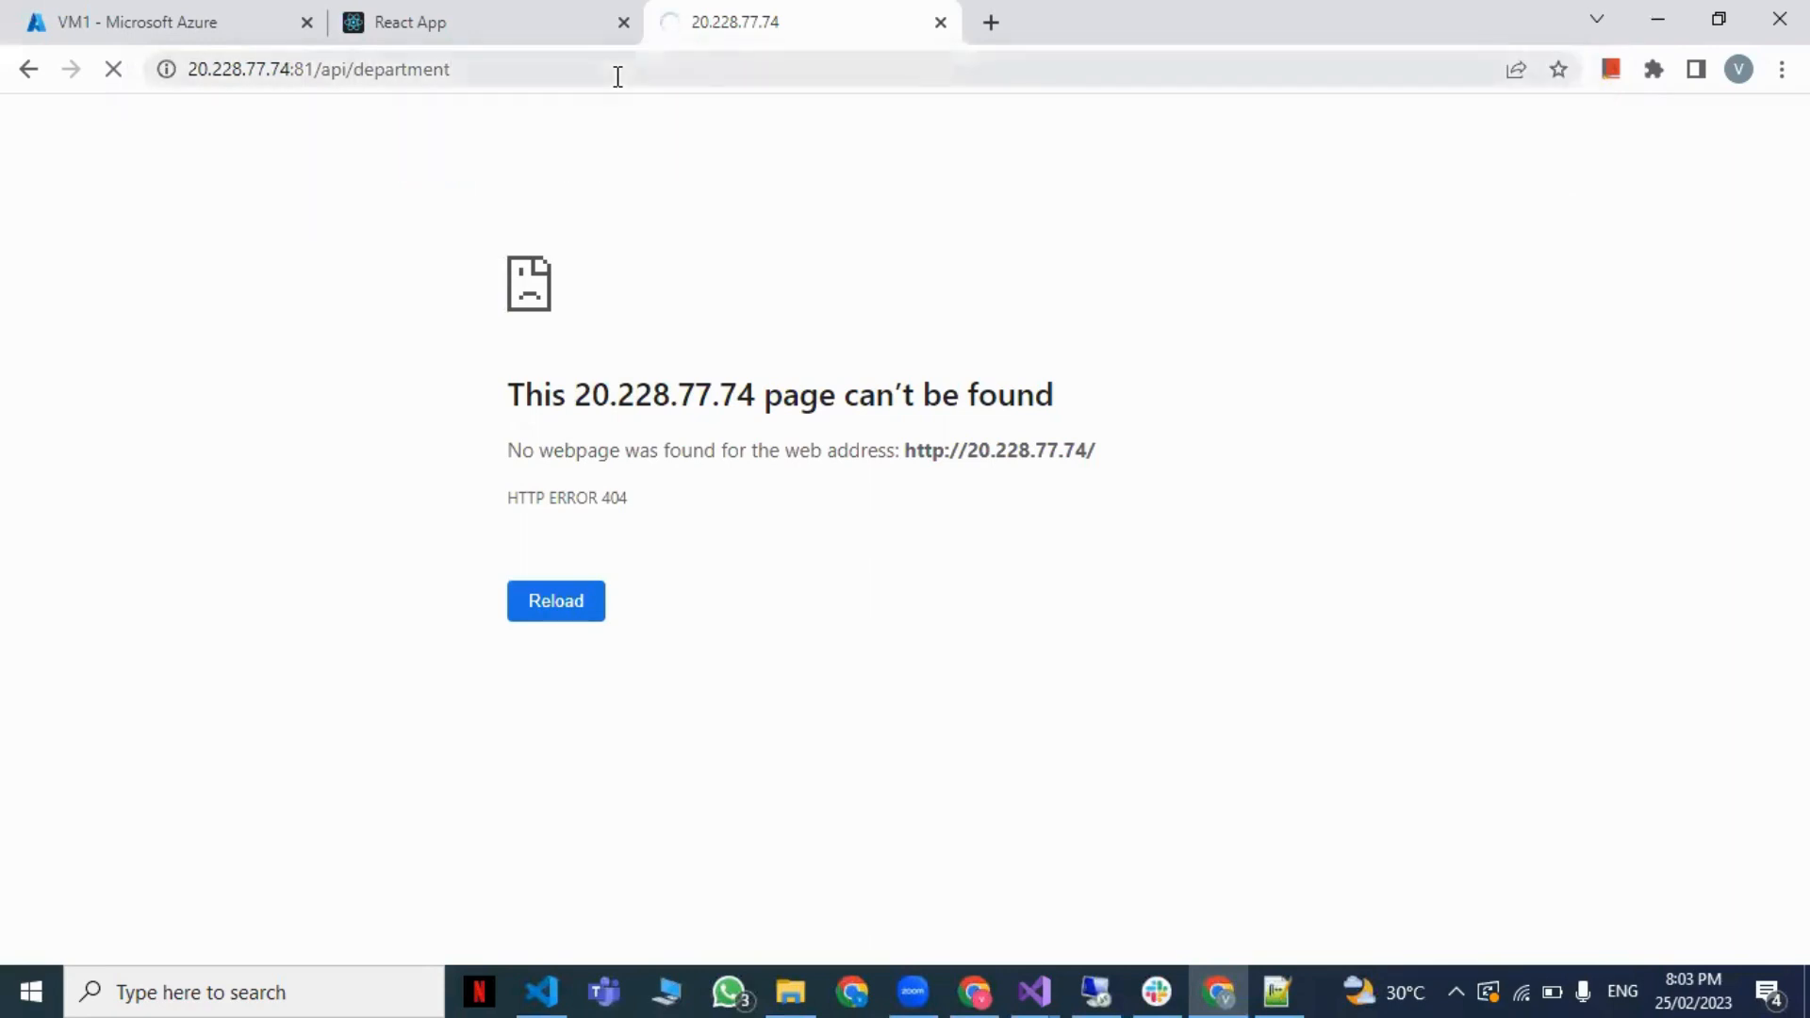
Step: Glance at the React App page, then change the API address back to 20.228.77.74:81/api/employee and load it
left_click(513, 30)
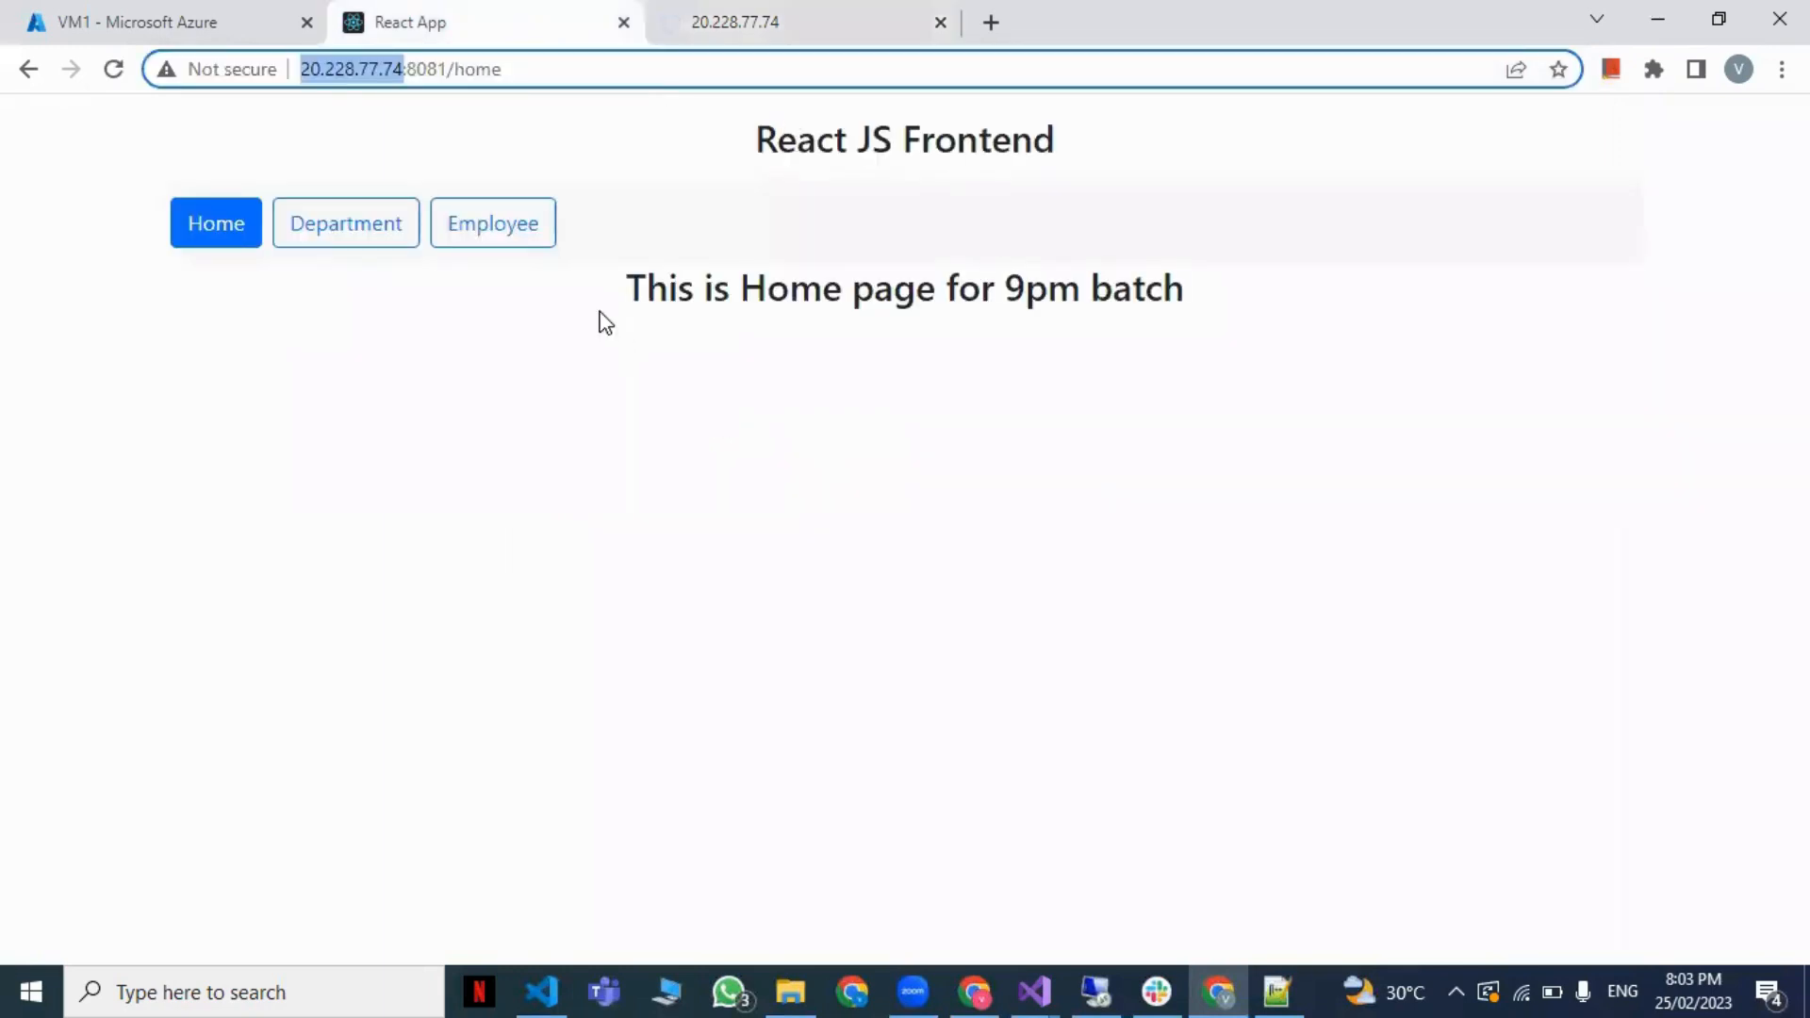
left_click(740, 36)
left_click(518, 73)
double_click(519, 74)
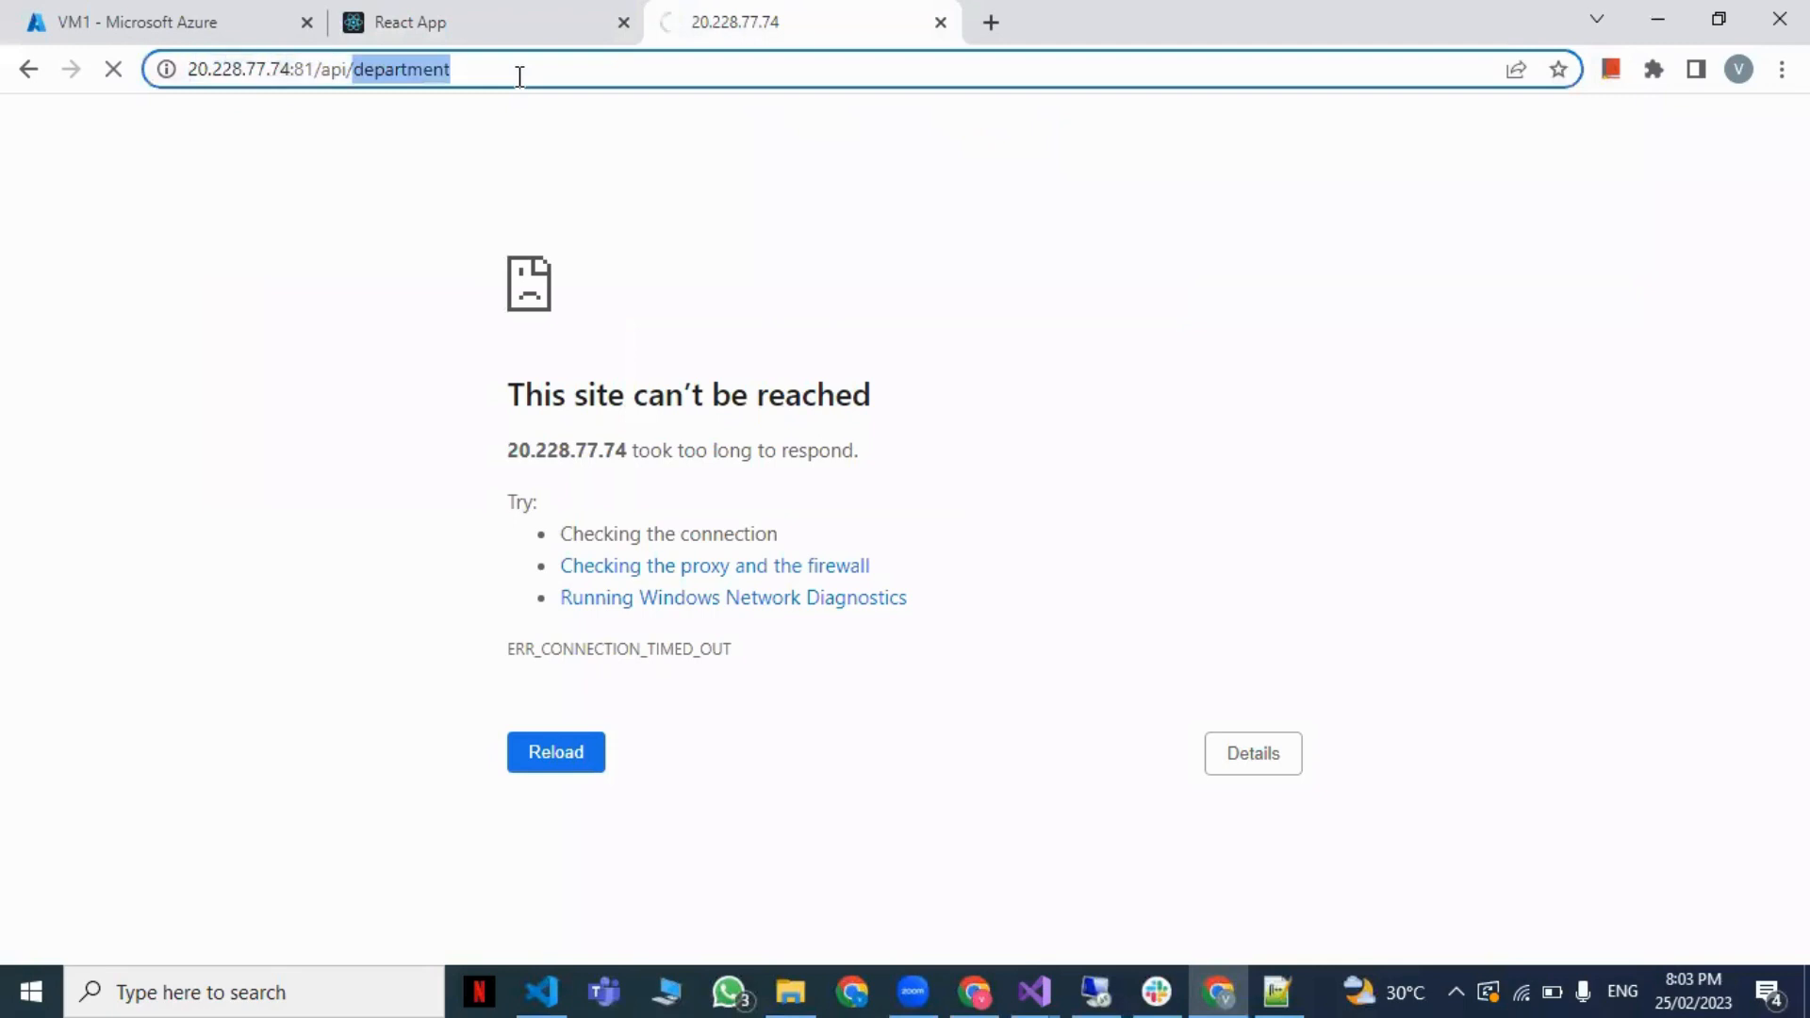
key("BackSpace")
type("employee")
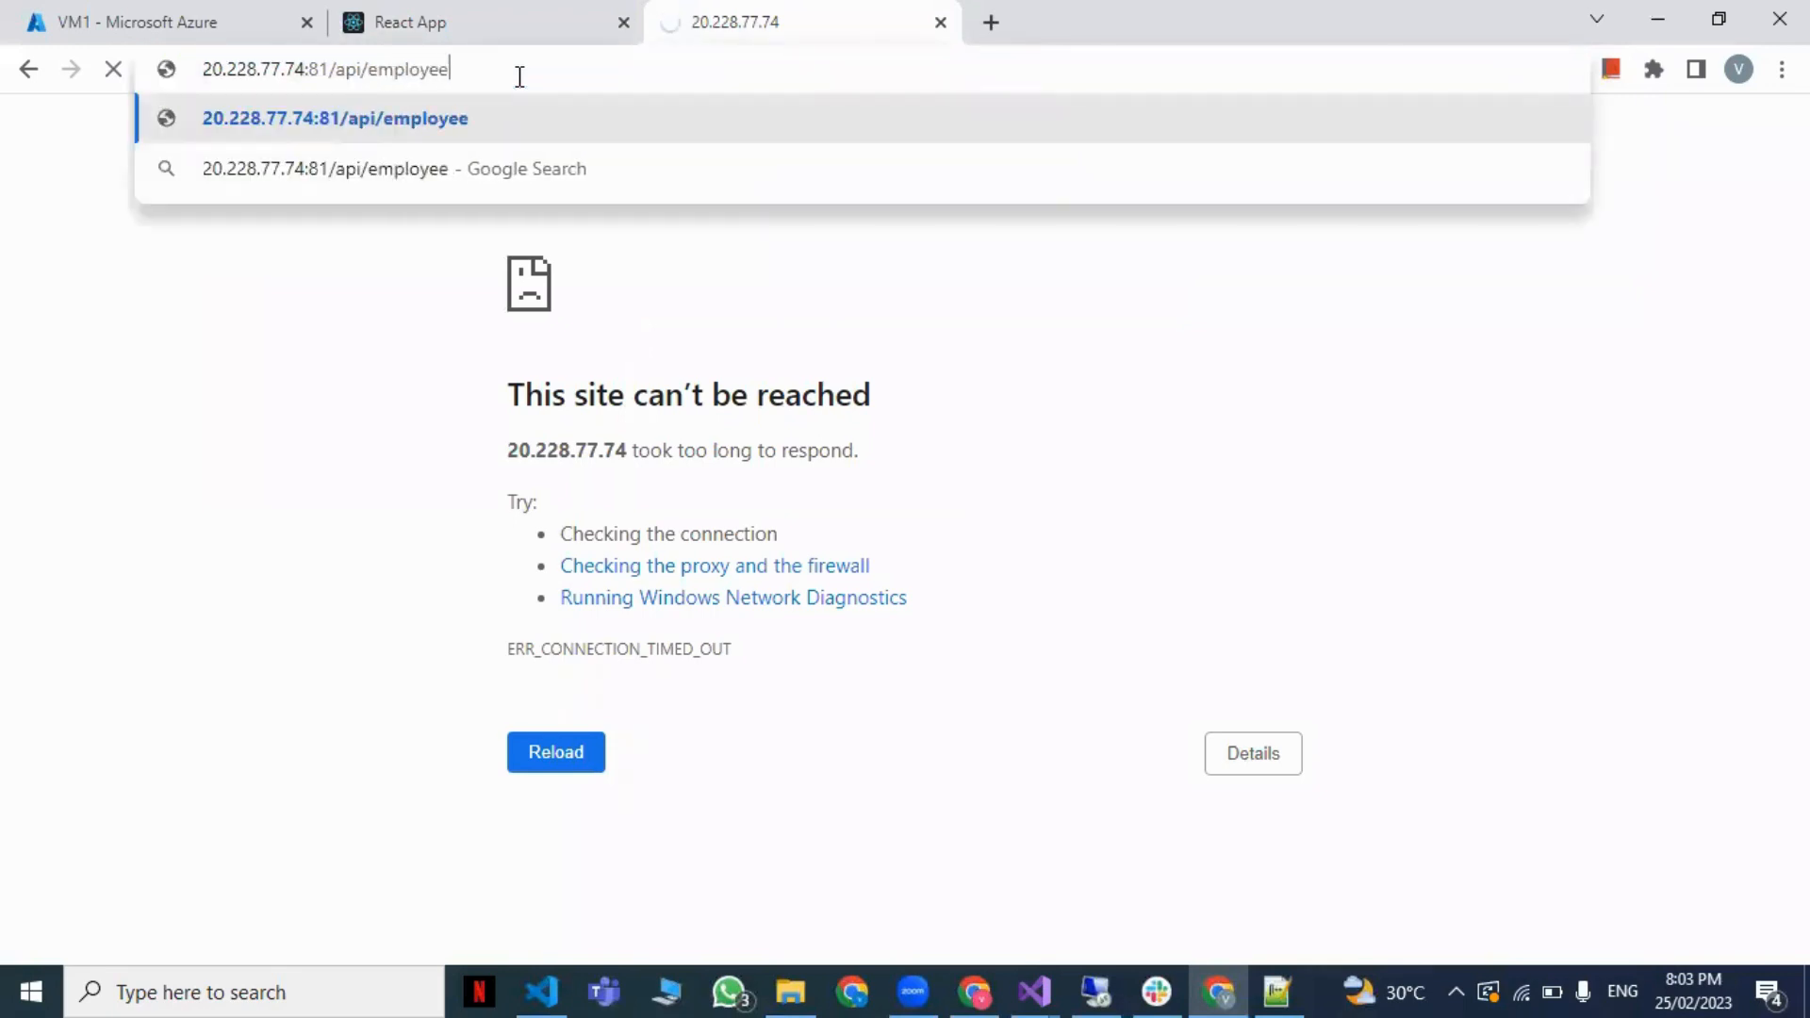
key("Return")
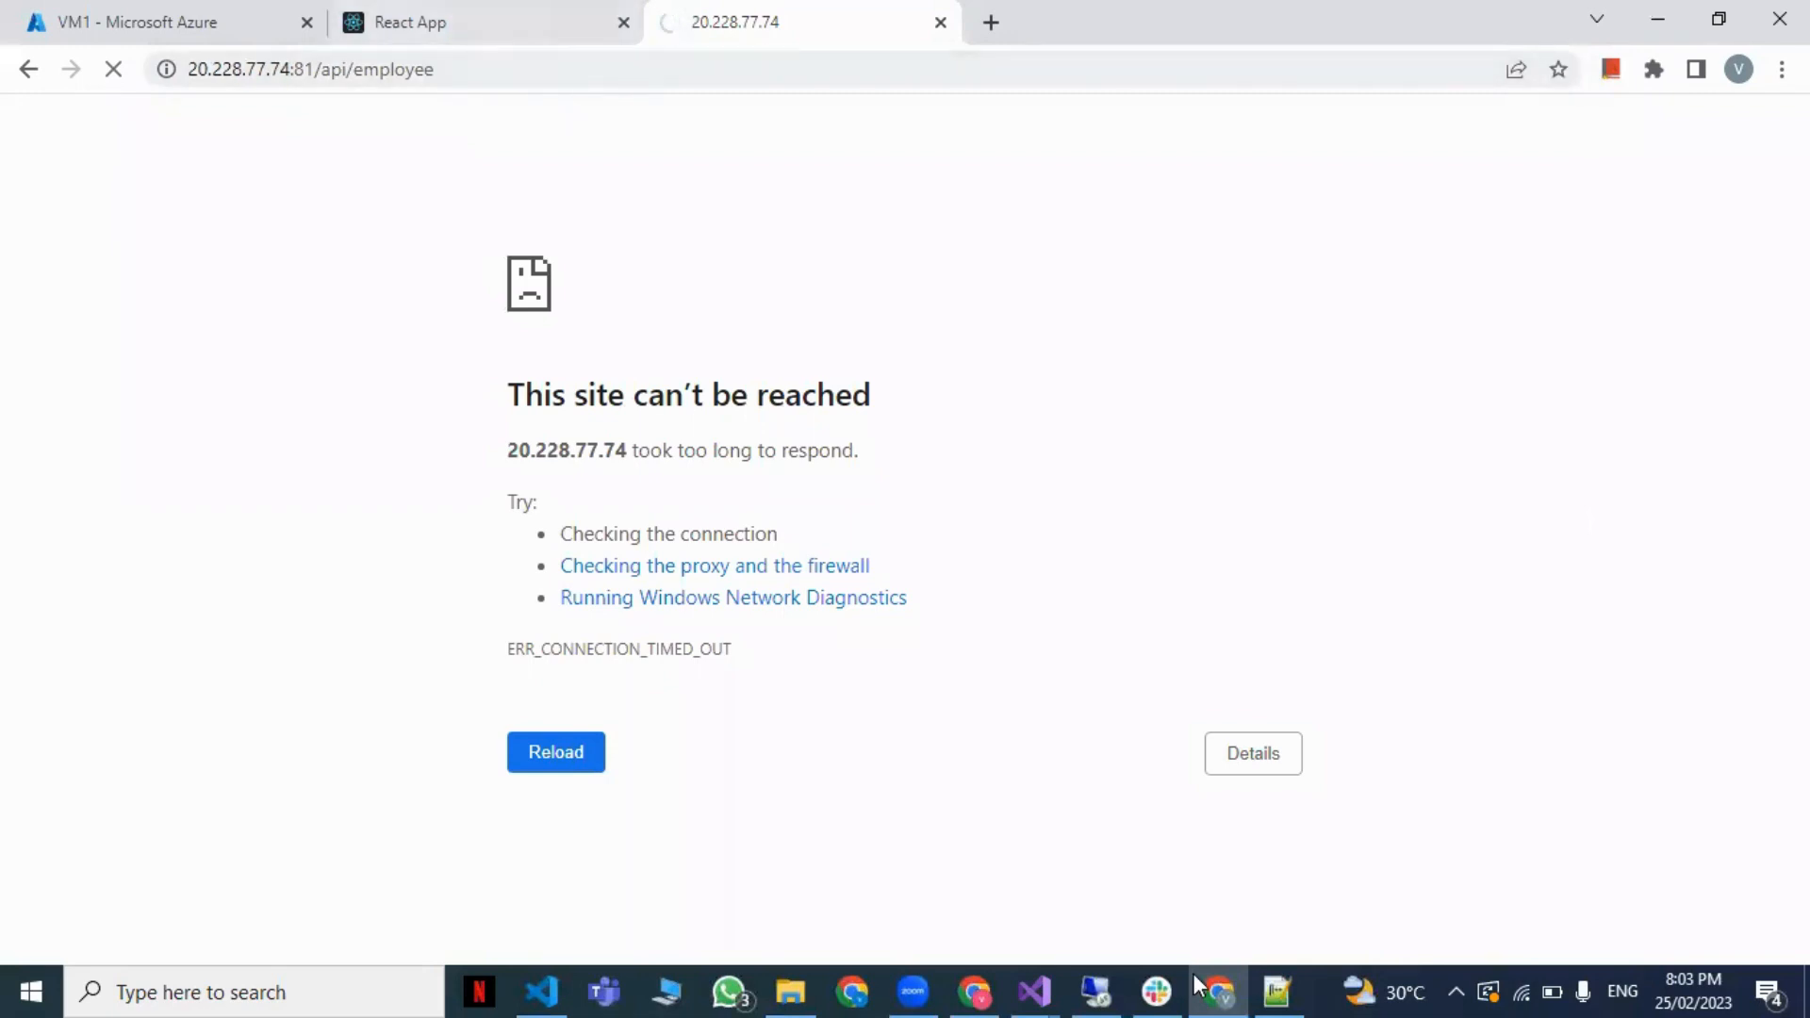
Step: Switch to Slack and post the message "Today's Assignment" in the b44 Azure crash course channel
left_click(1157, 992)
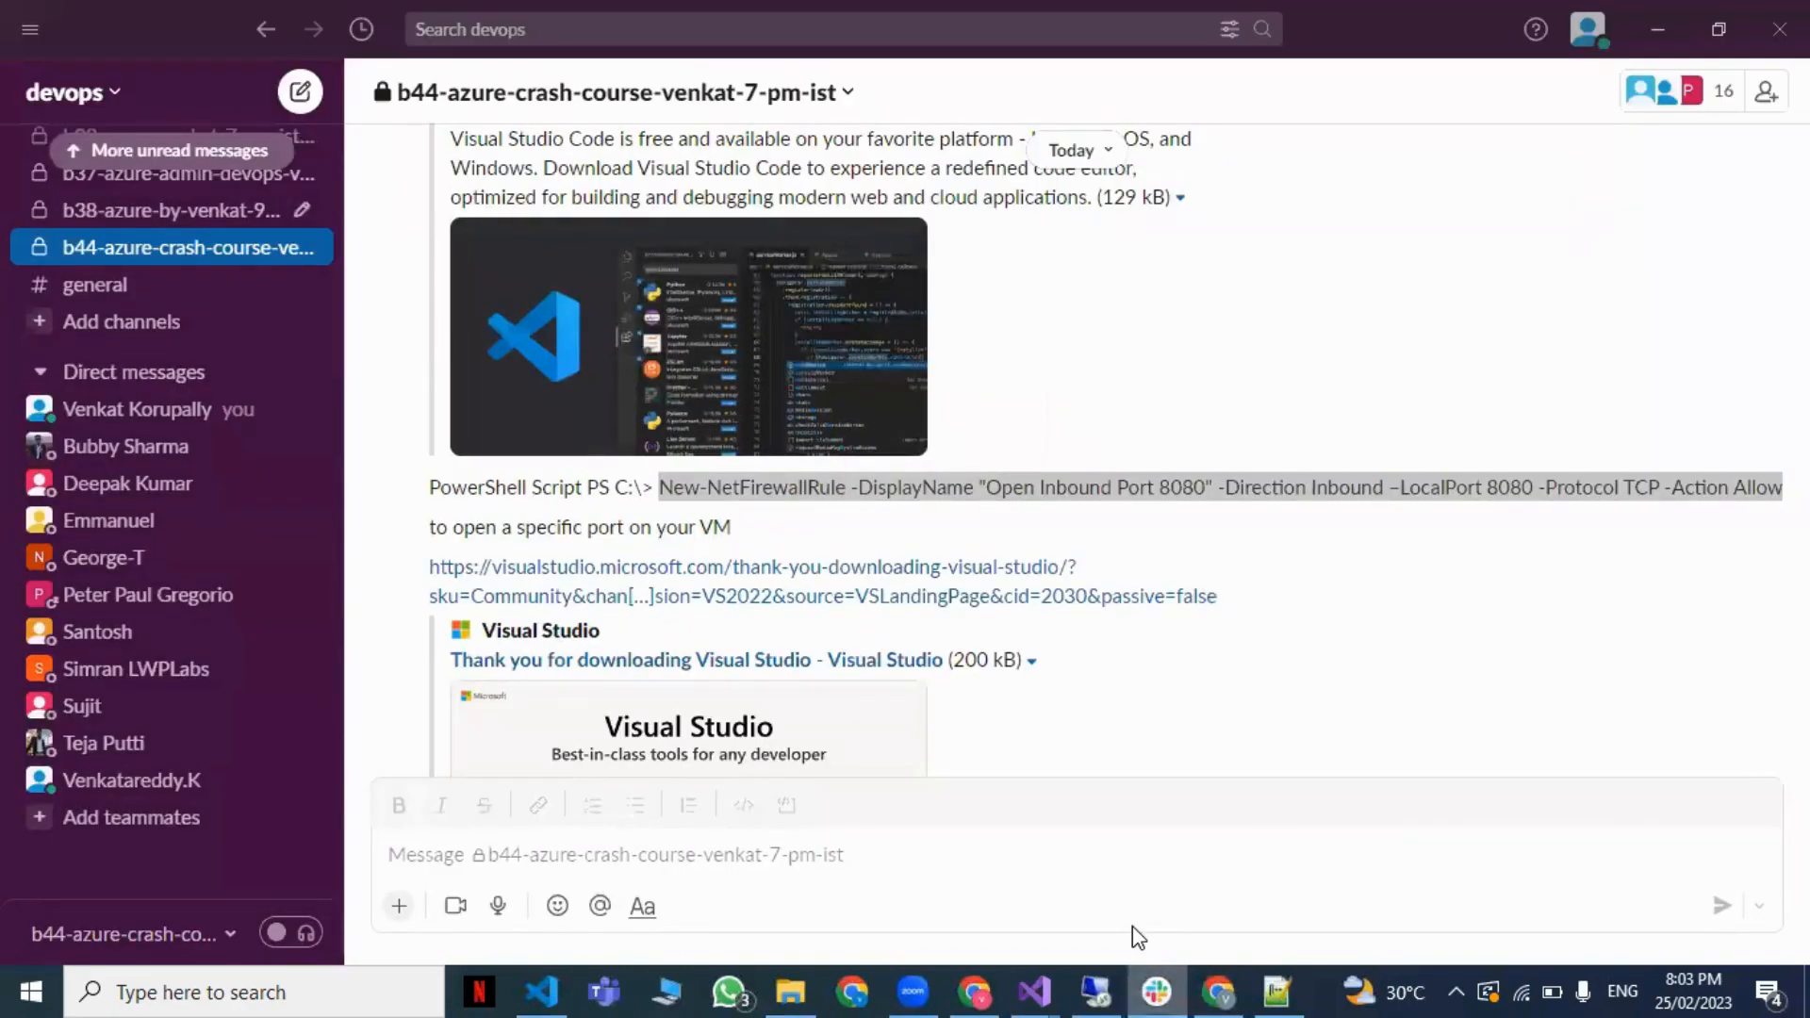
left_click(451, 856)
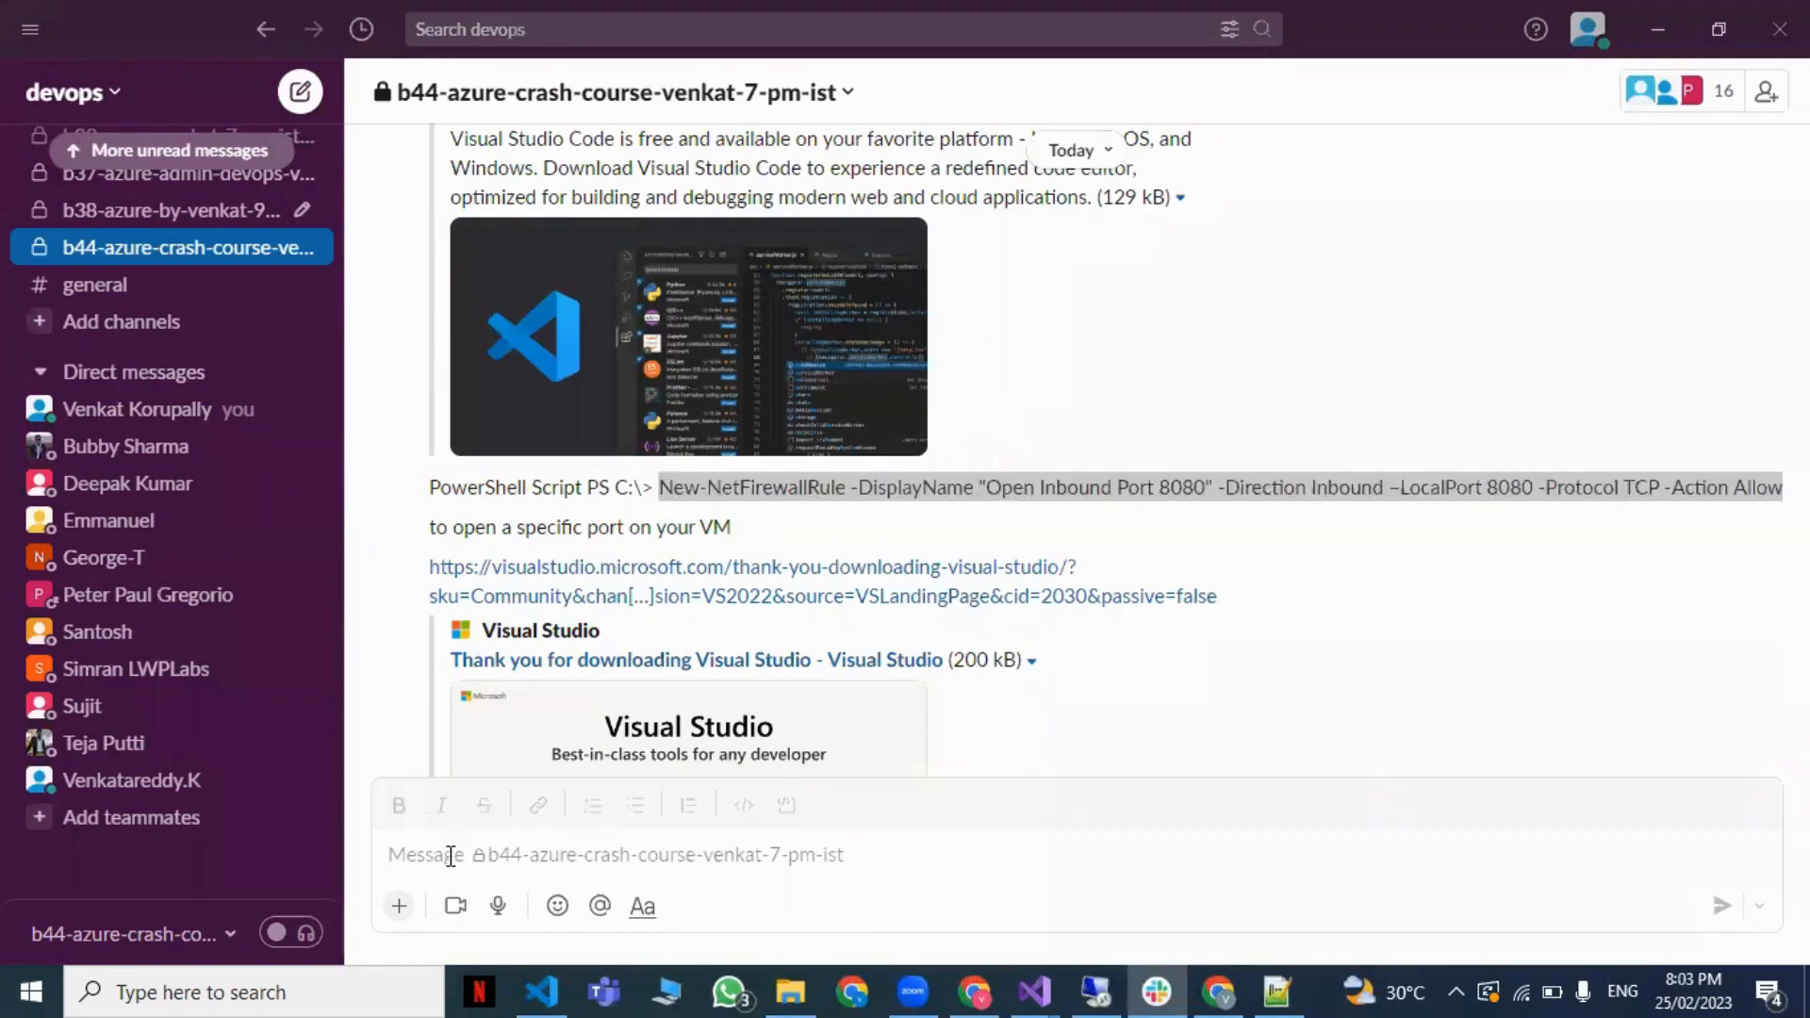
type("Today")
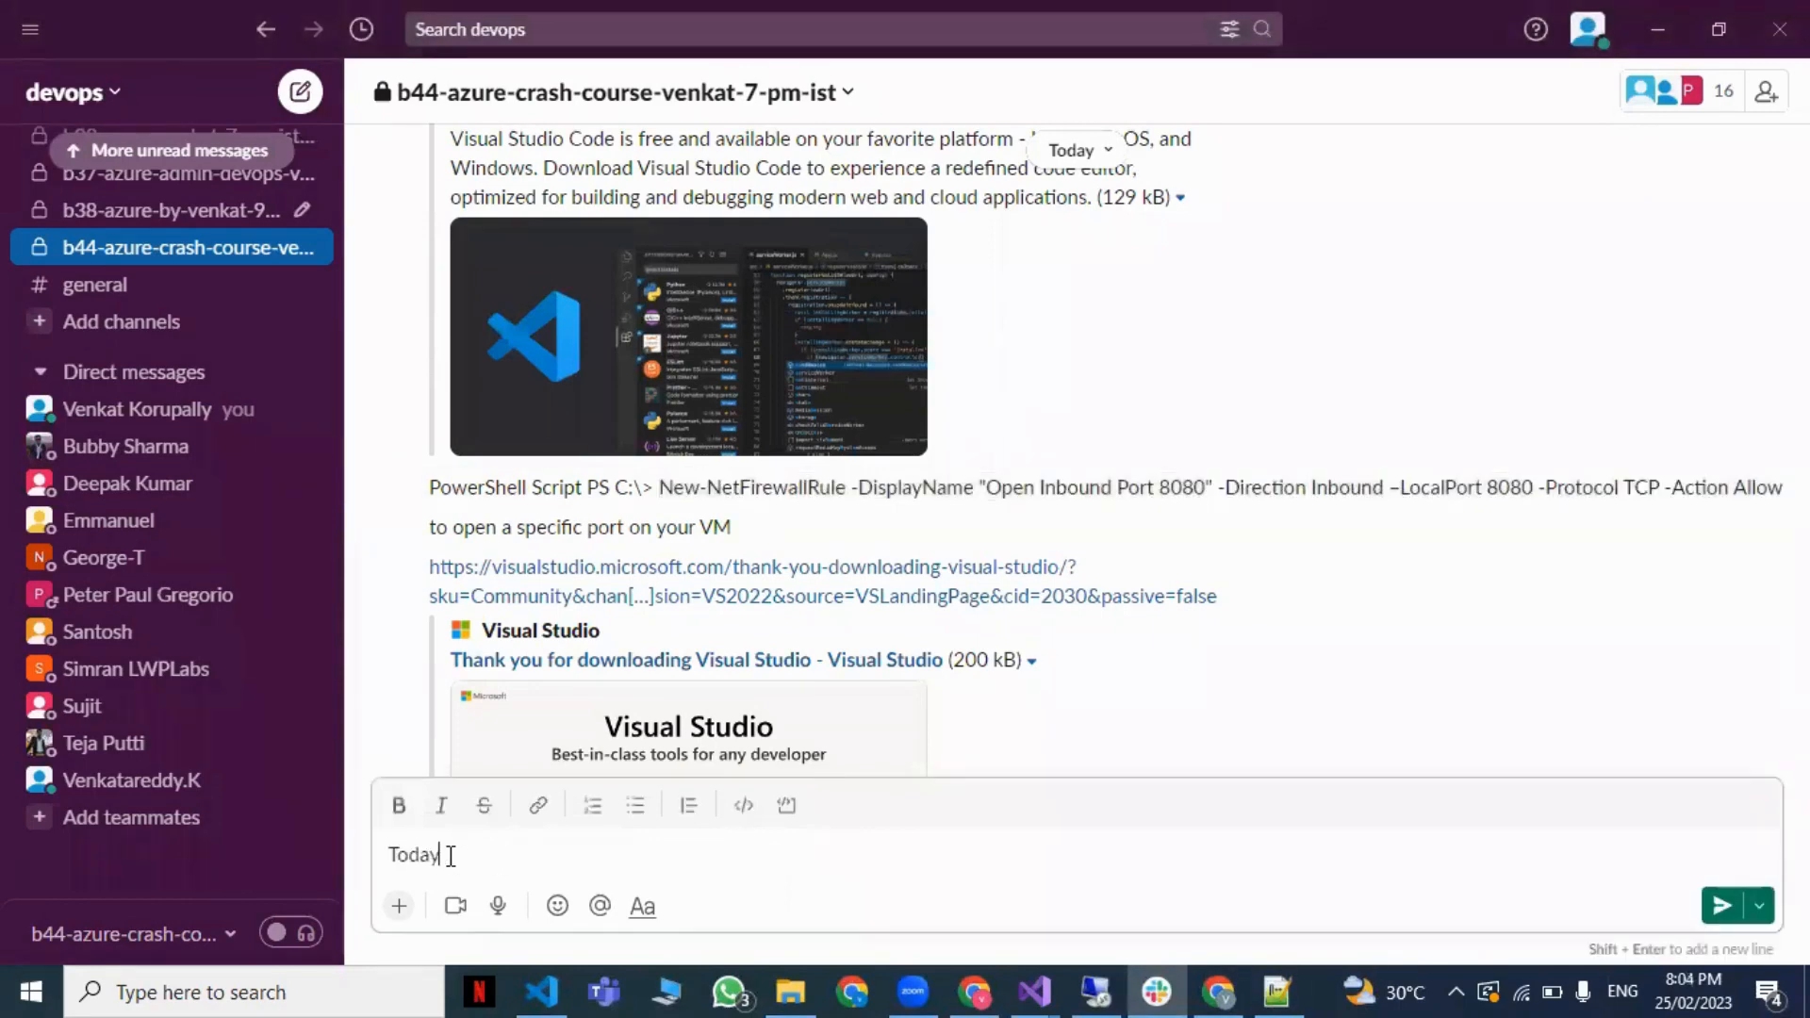
type("'s Assignment")
key("Return")
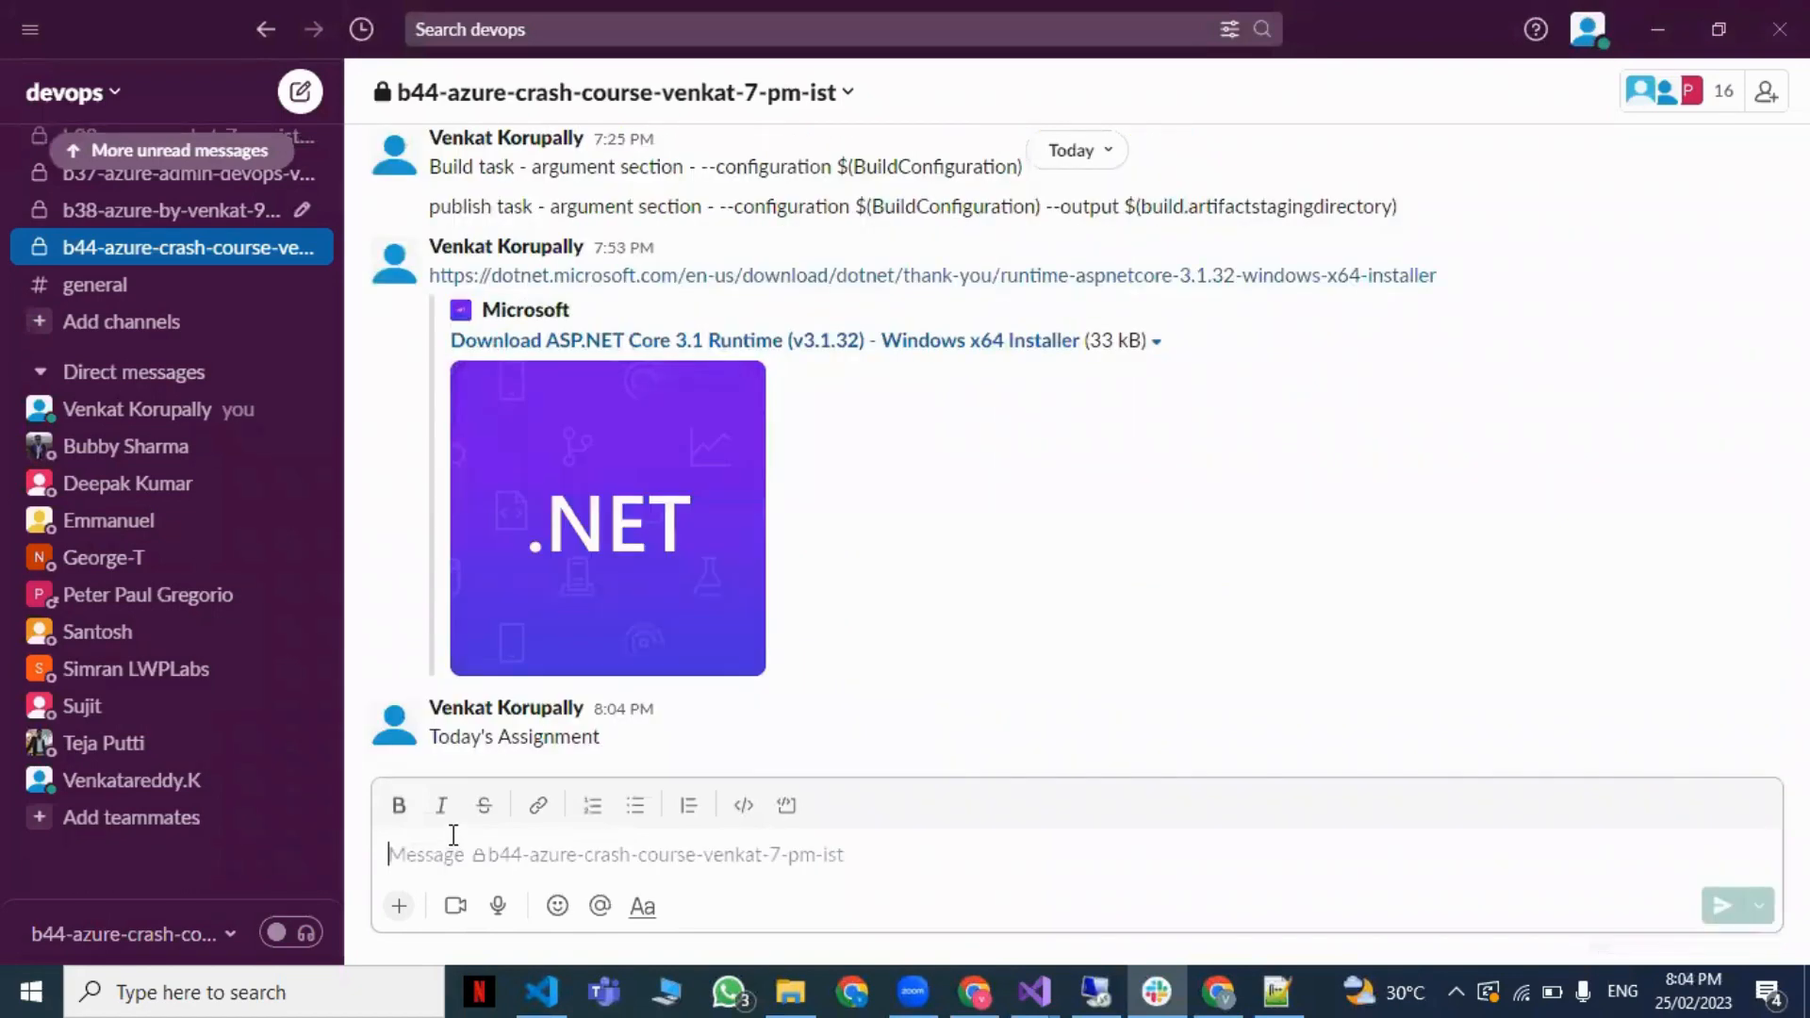
Step: Post the first assignment item, "1. Deploy react front end, .net back end and azure sql db on your cloud"
type("1. Deploy")
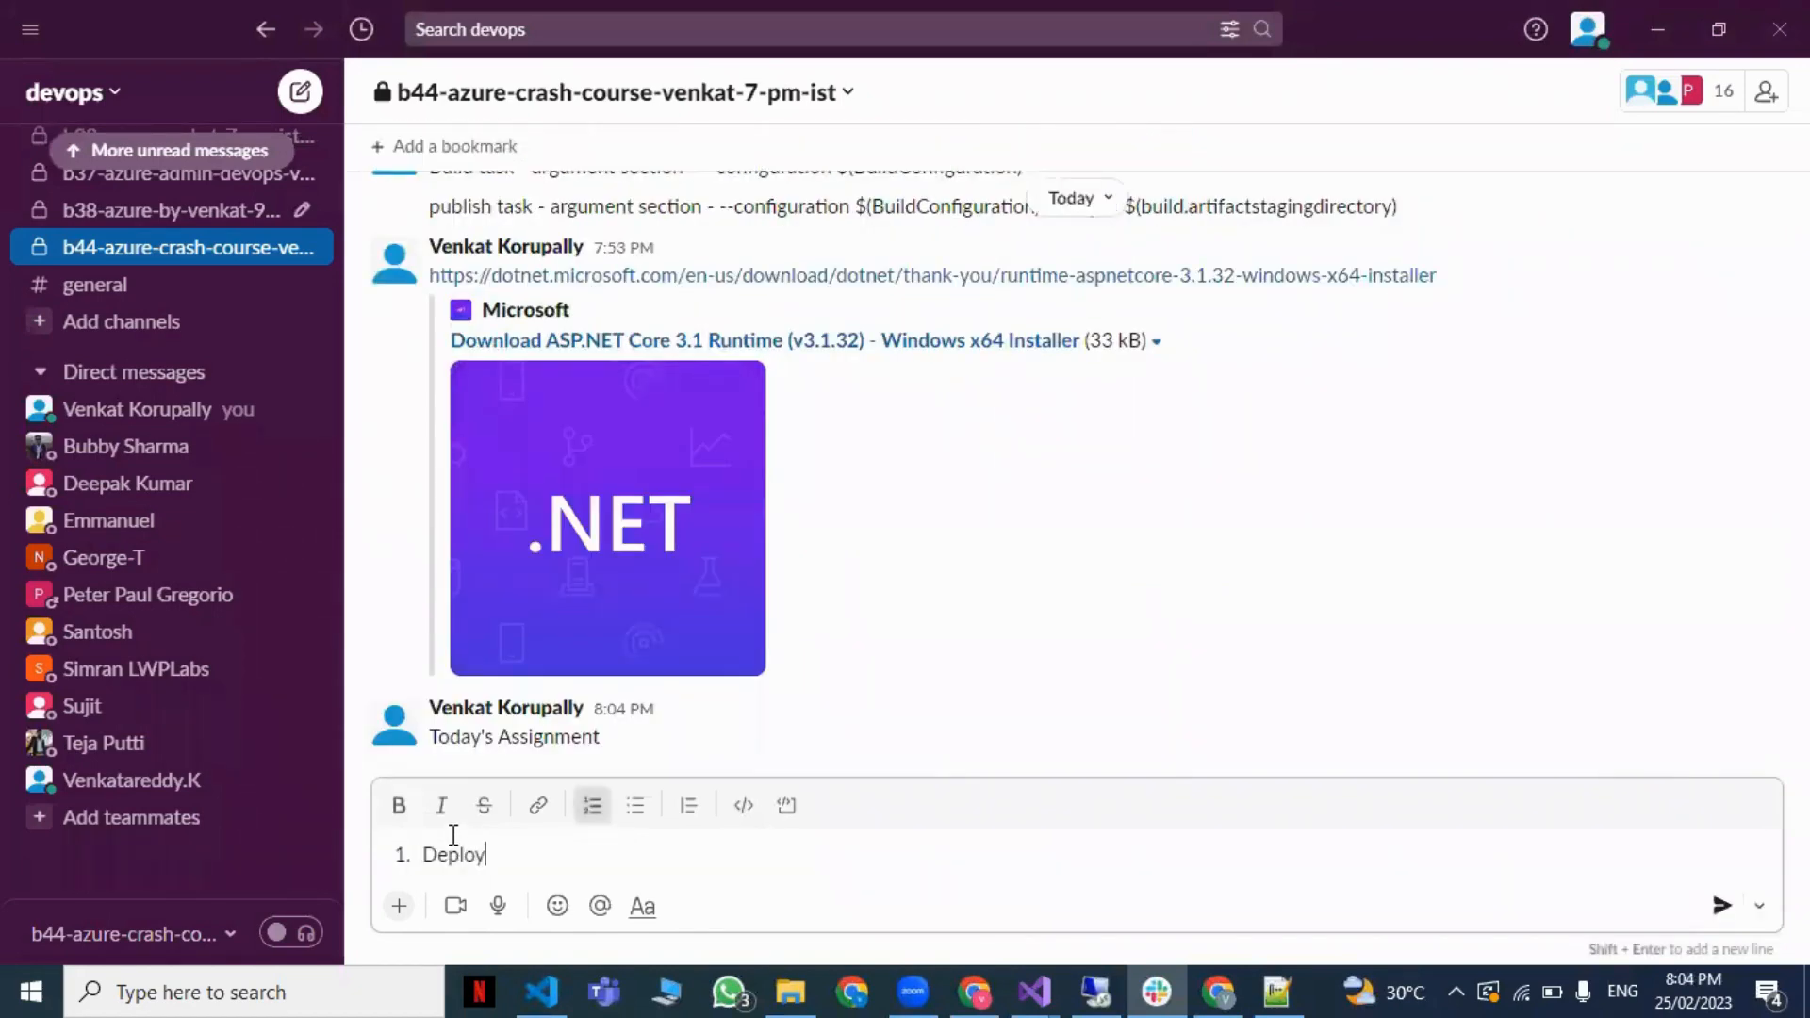
type(" .ne")
key("BackSpace")
key("BackSpace")
key("BackSpace")
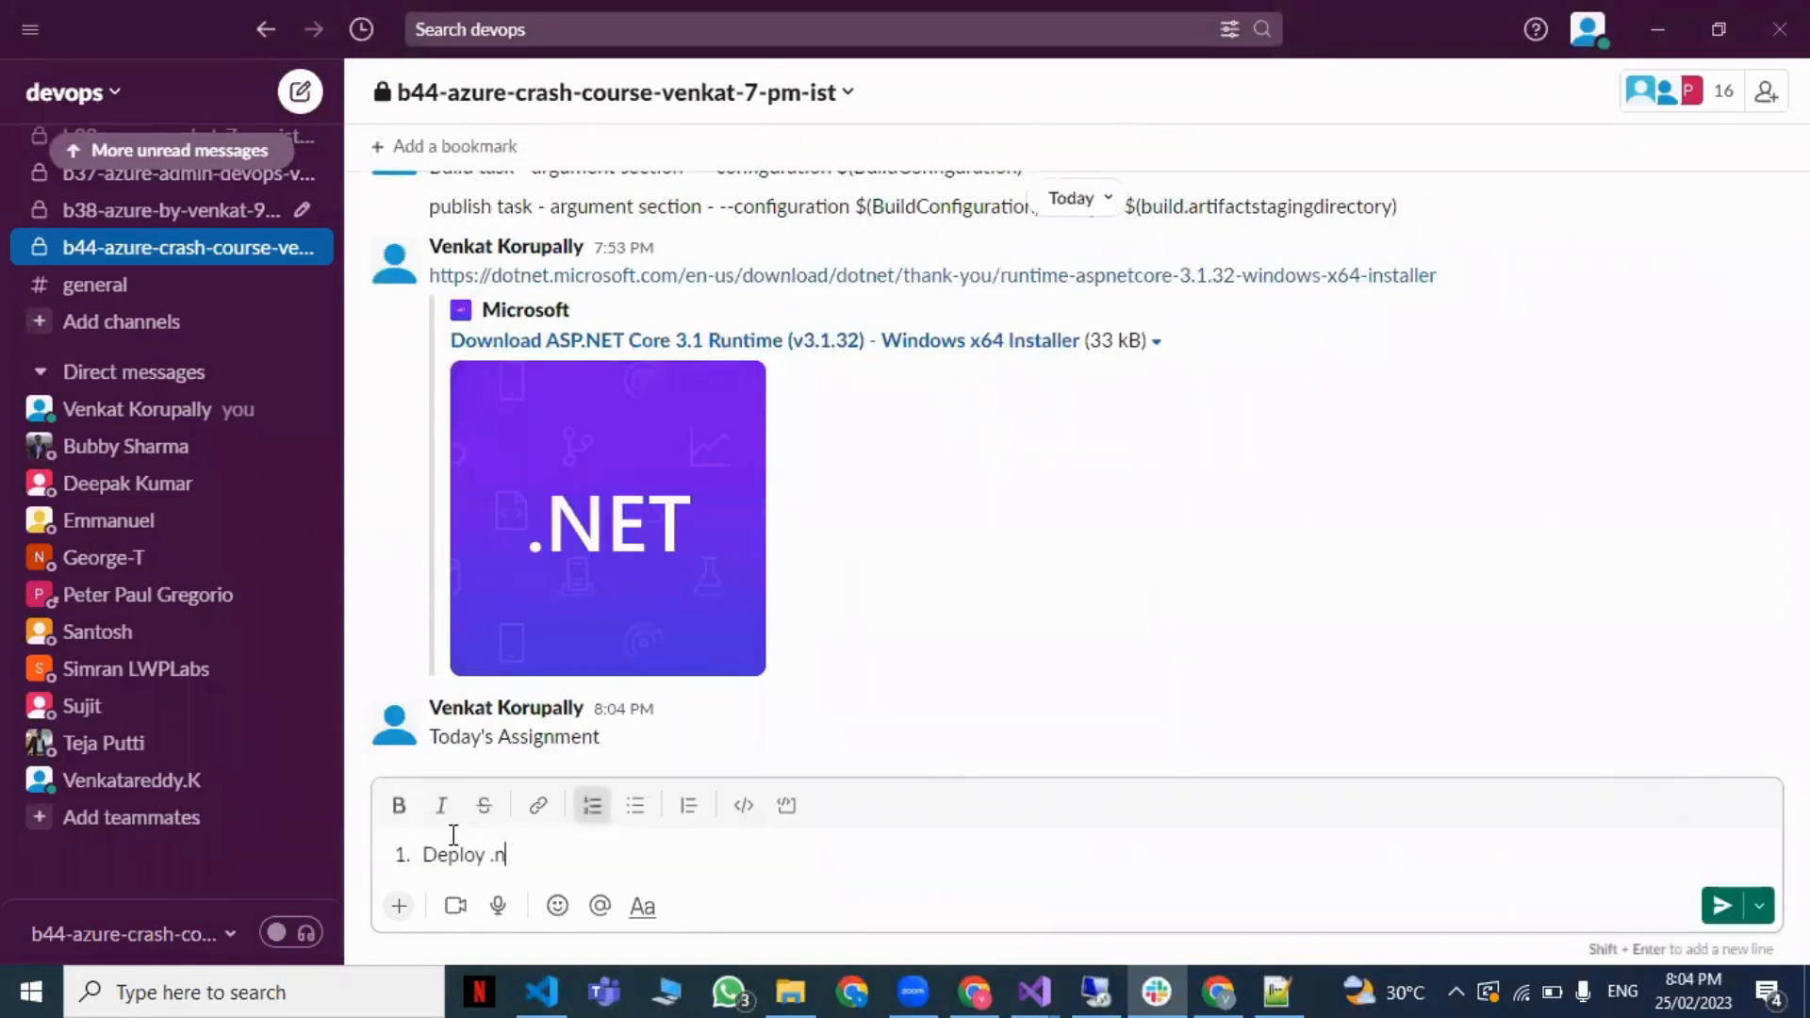
type("react fo")
type("nt end, ,")
type("net back ")
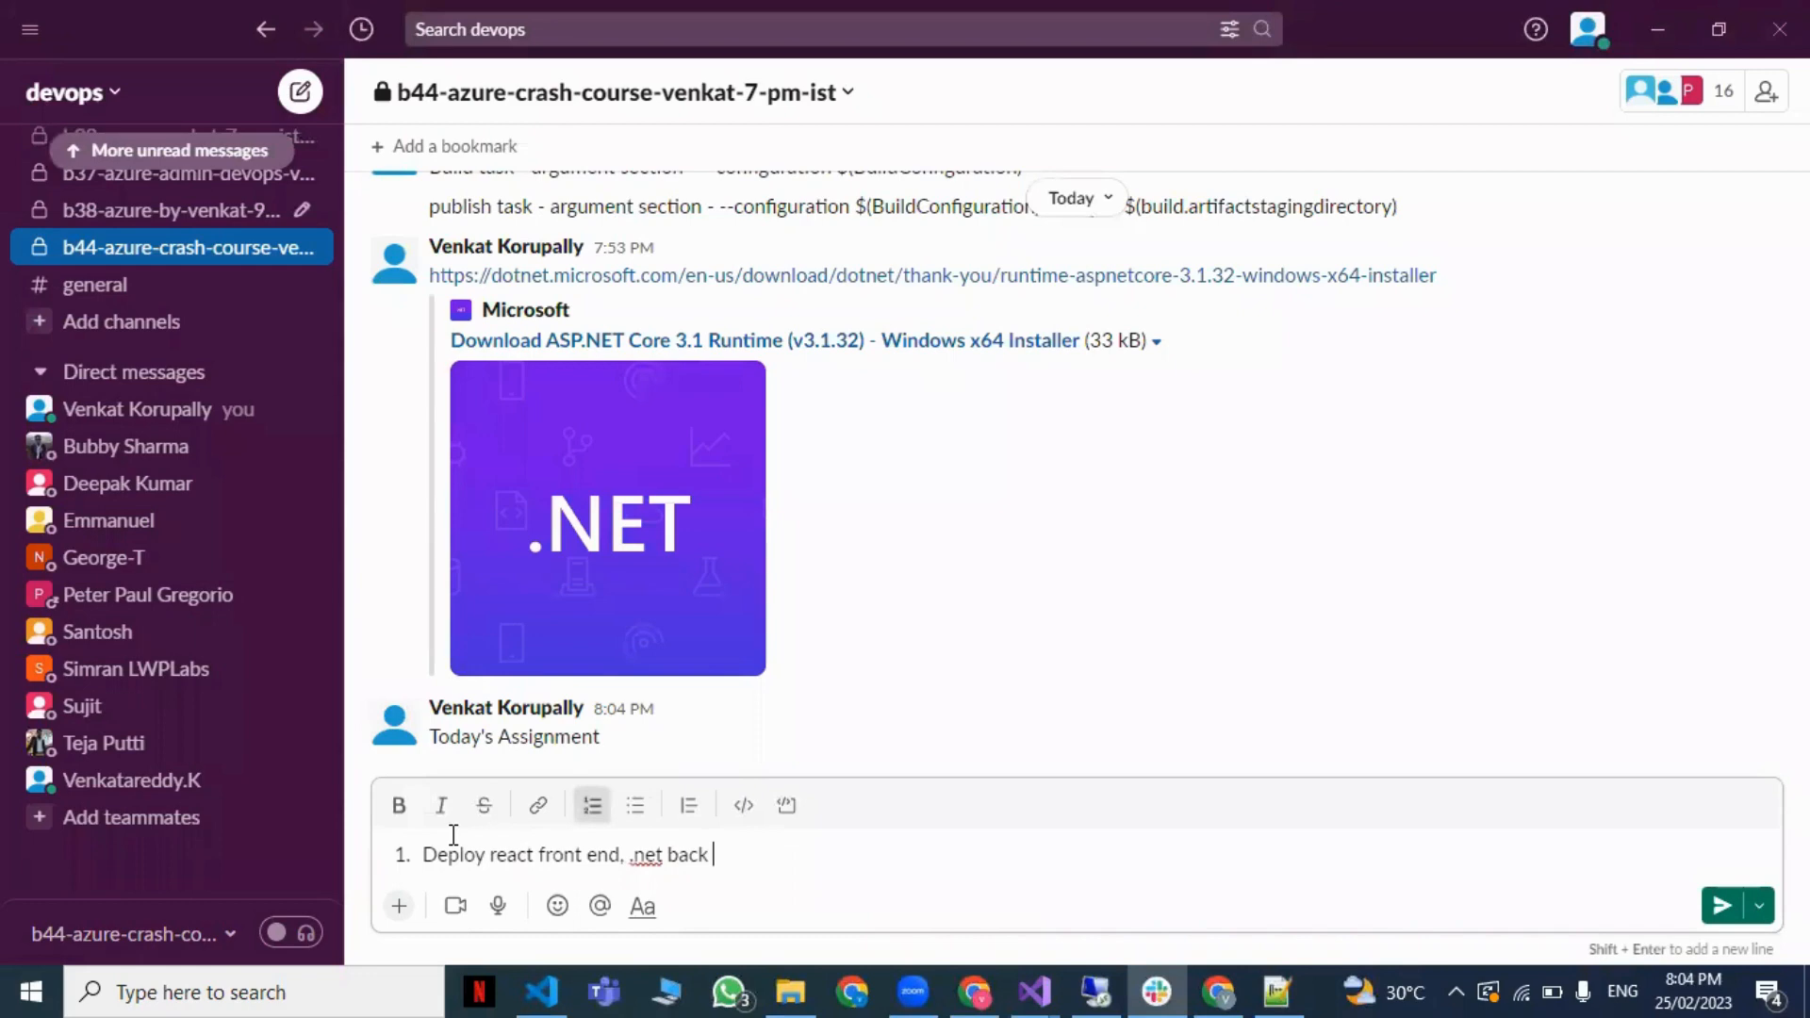
type("end and azure sql db ")
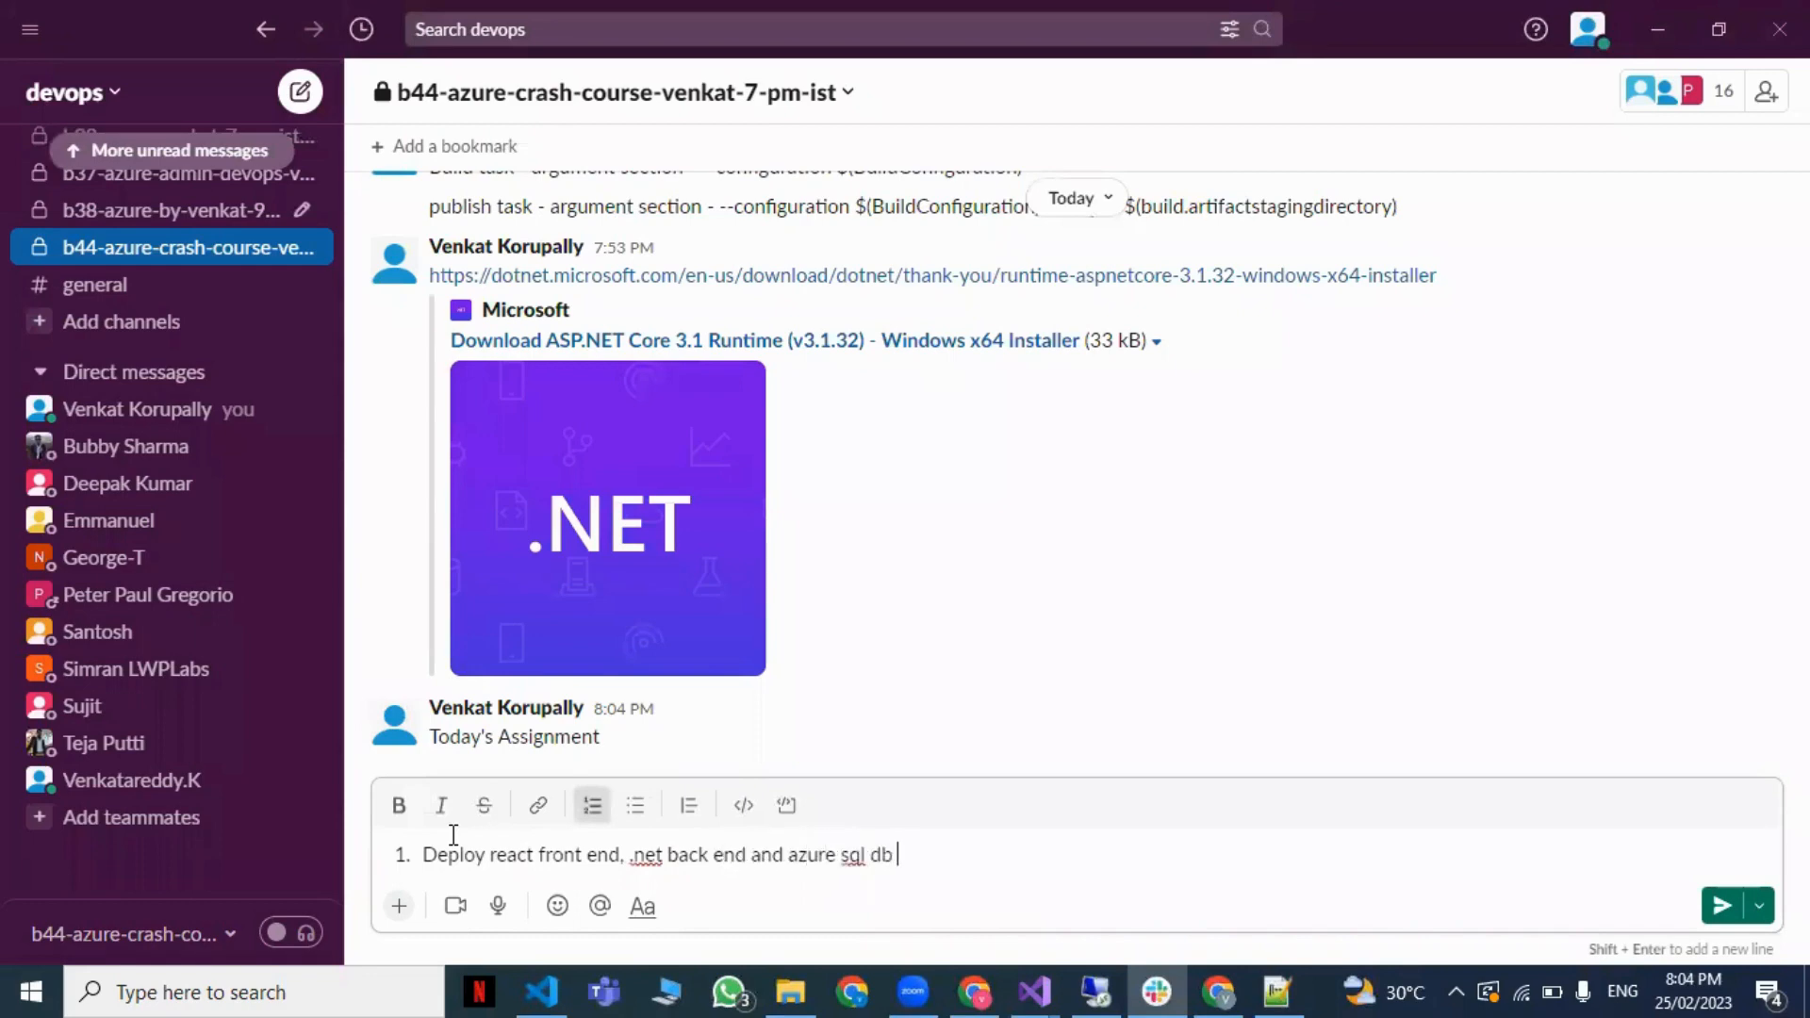
type("on your cloud")
key("Return")
Step: Post the second assignment item, "2. push dotnet files and react files to your repos"
type("2. ")
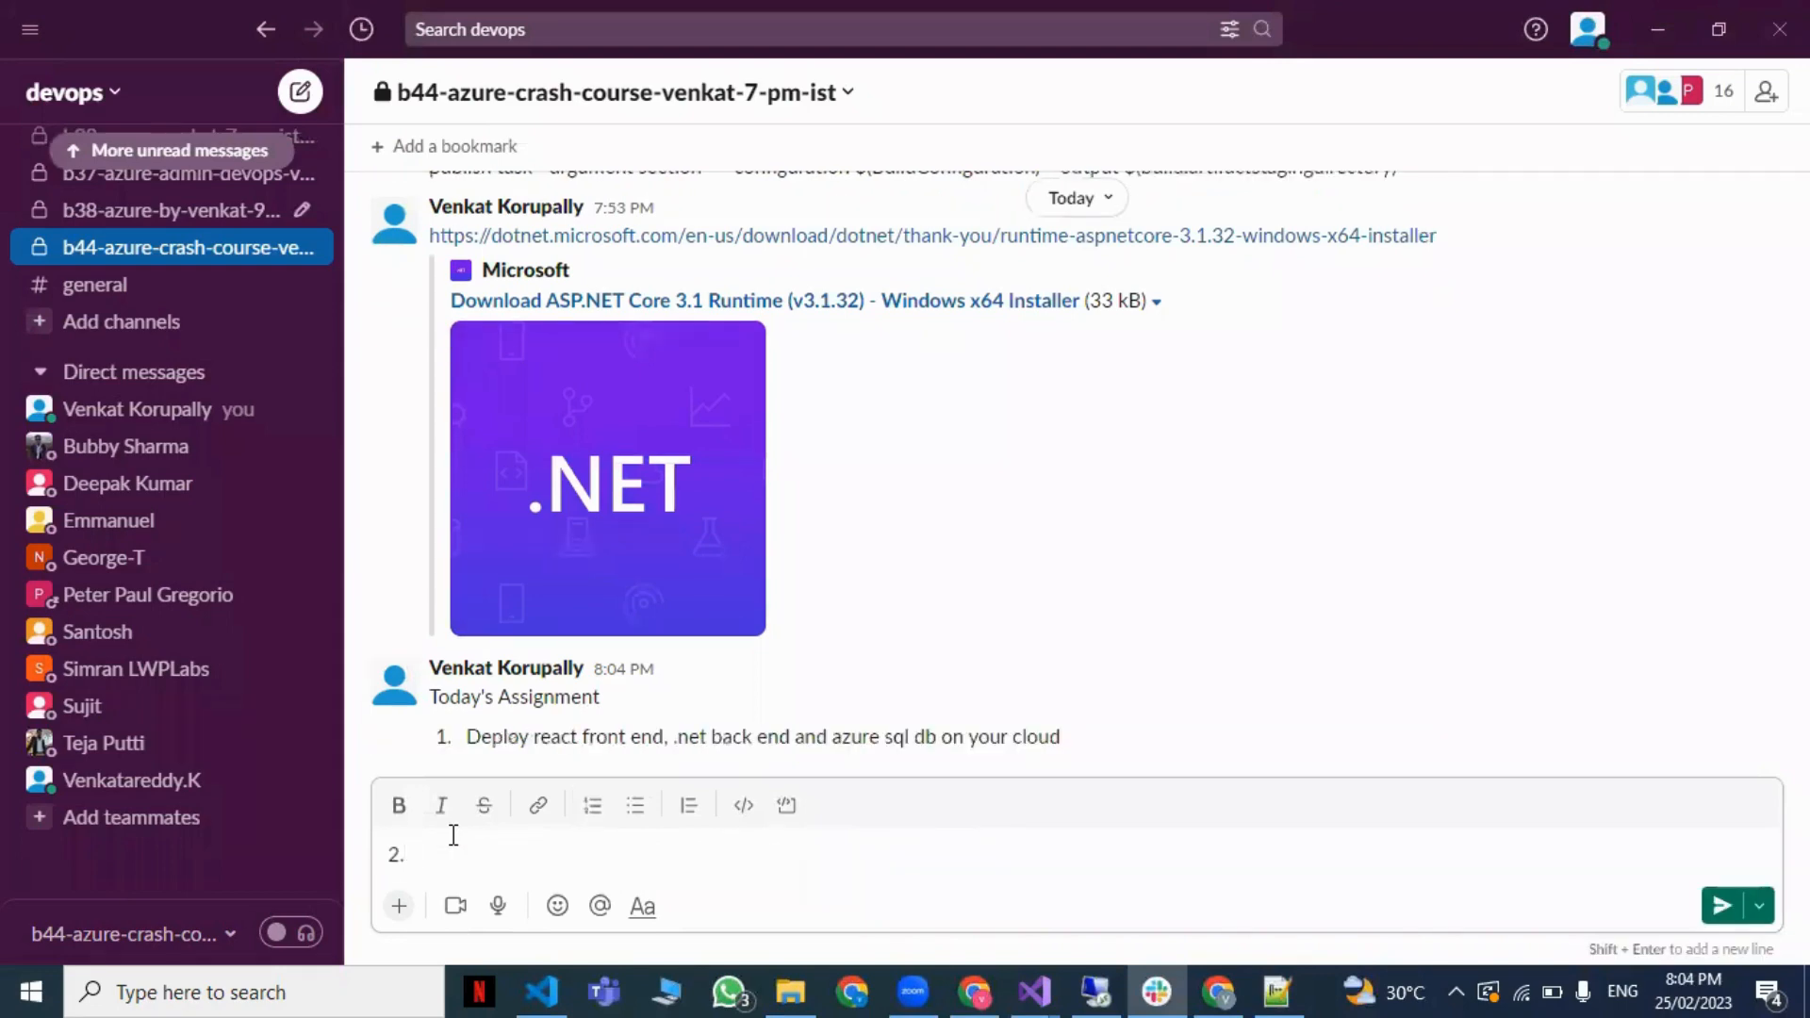
type("p")
type("push")
type(" dotnet files a")
type("nd react files")
type(" to ")
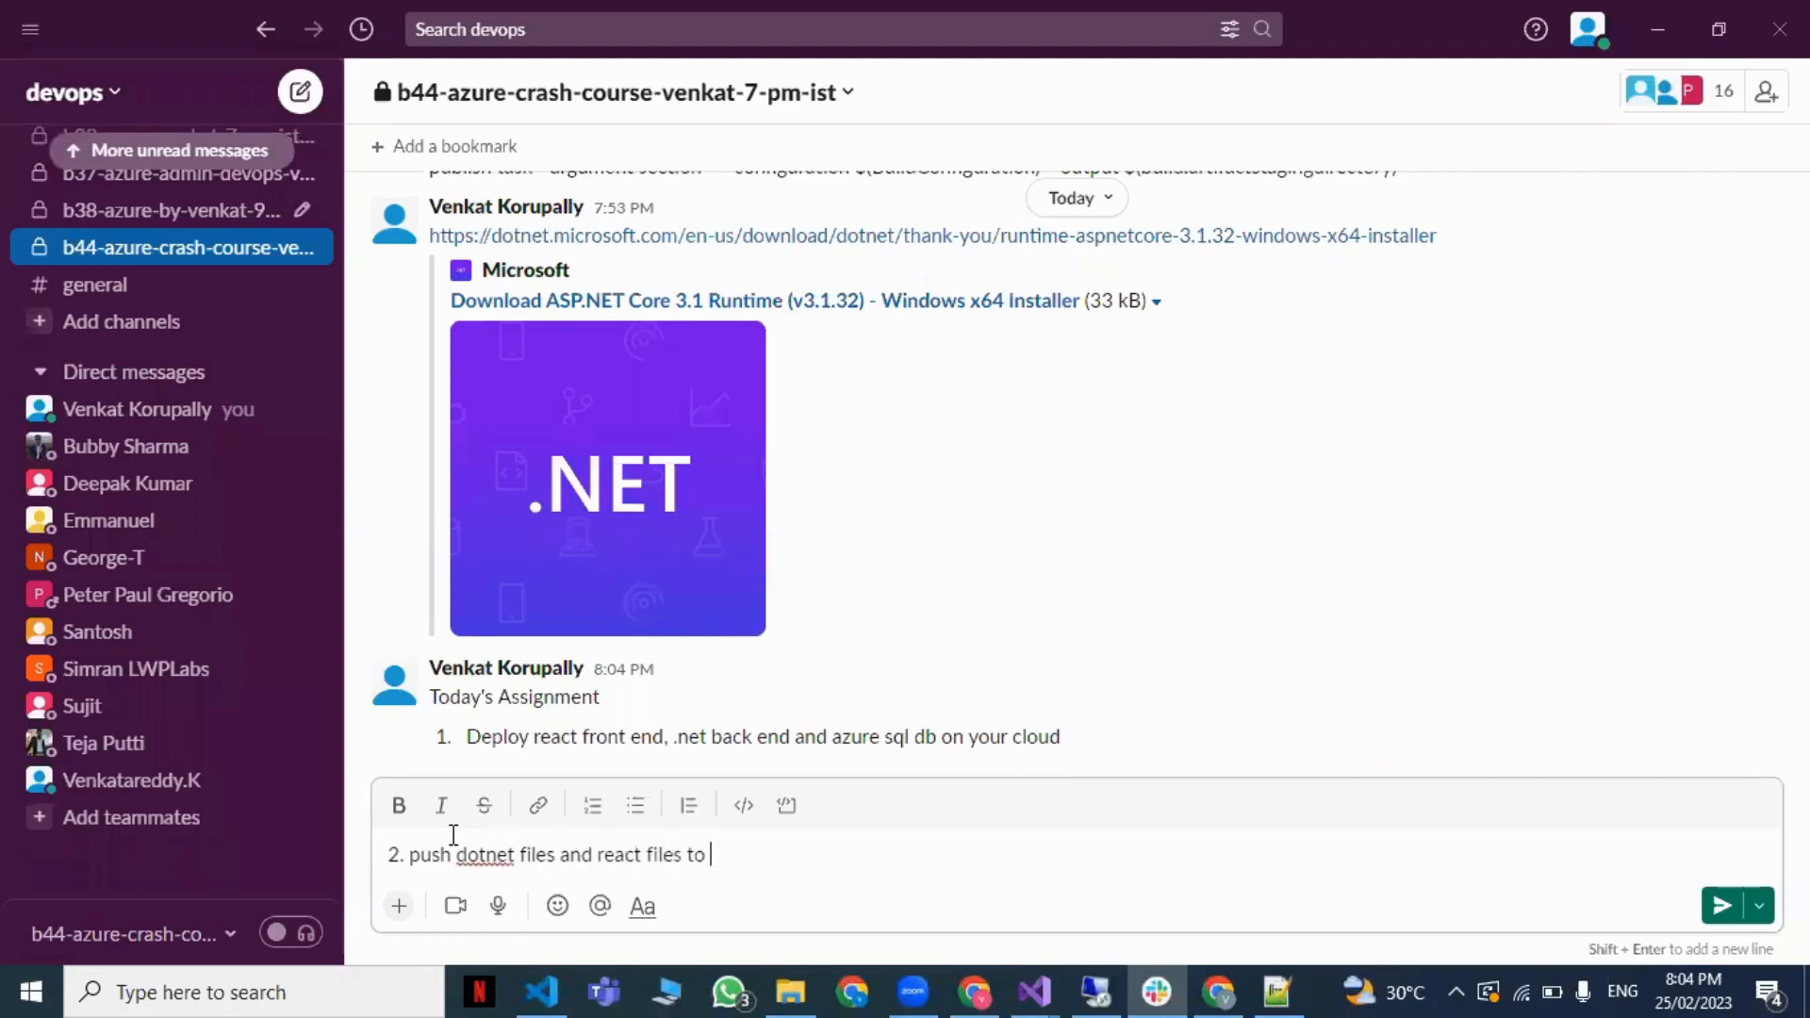
type("your repos")
key("Return")
Step: Post the third assignment item, "3. Create build and release pipelines for your projects"
type("3.")
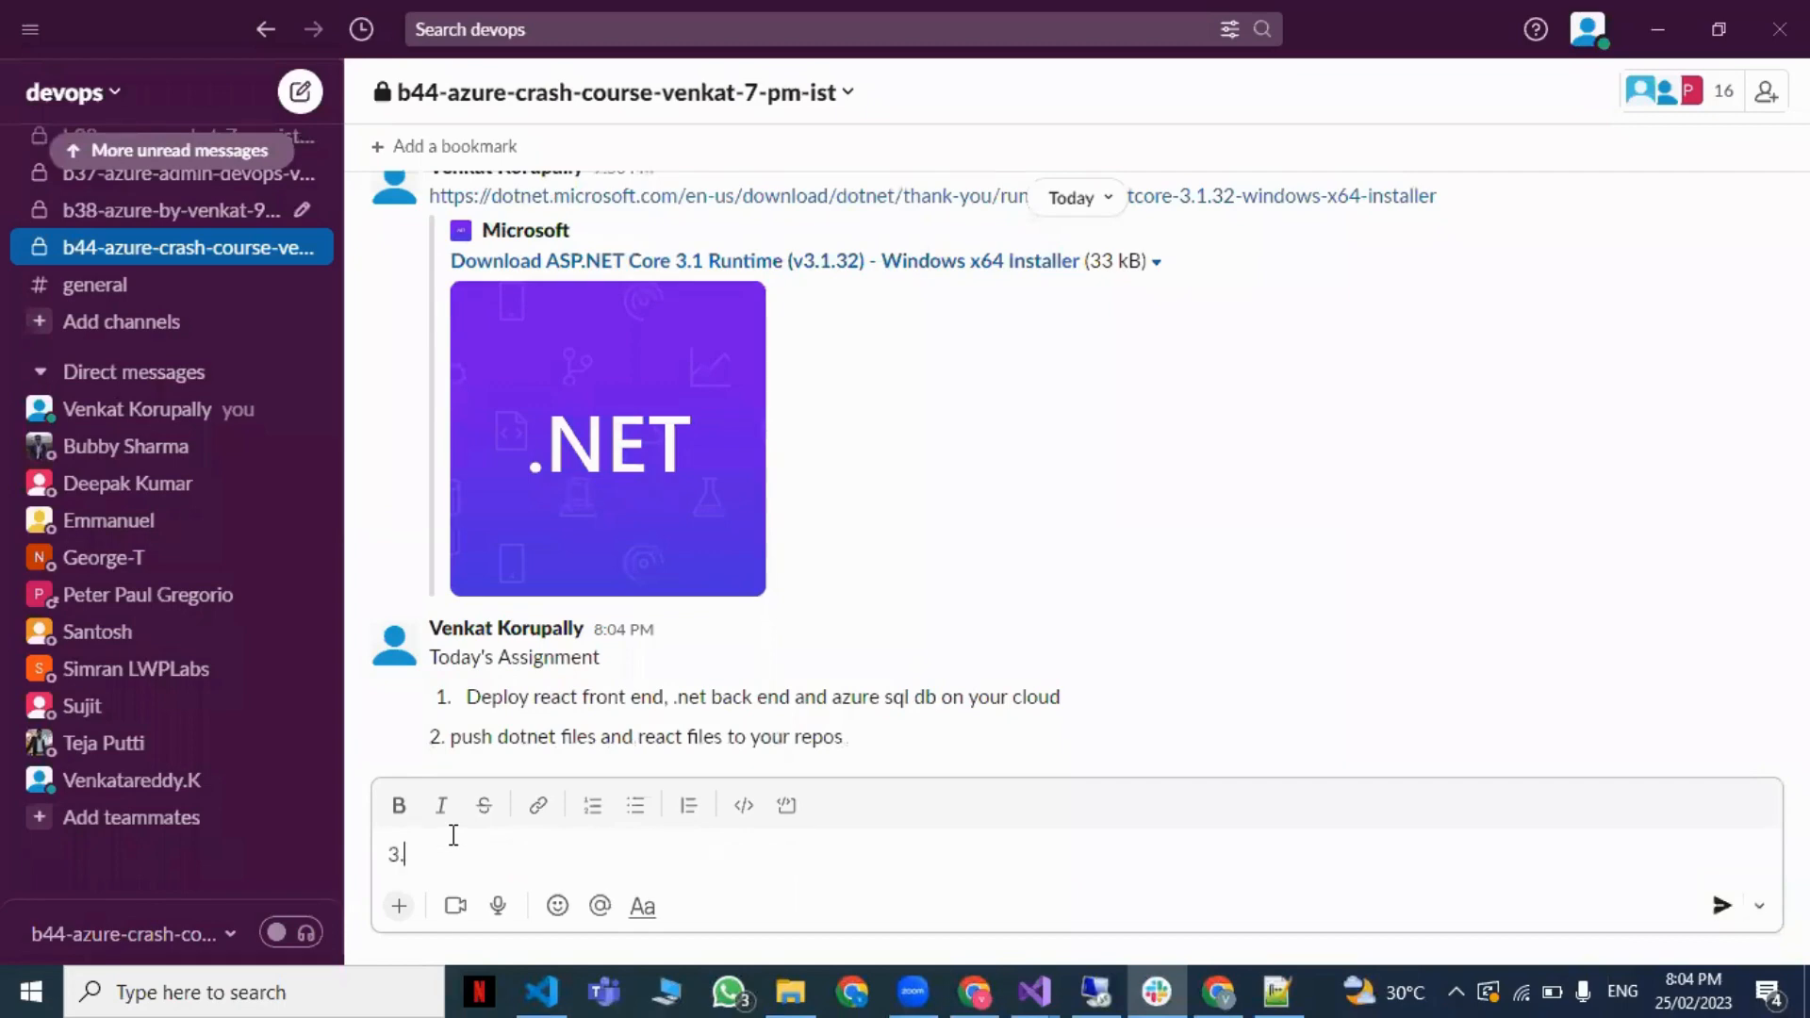
type(" Create build and pre")
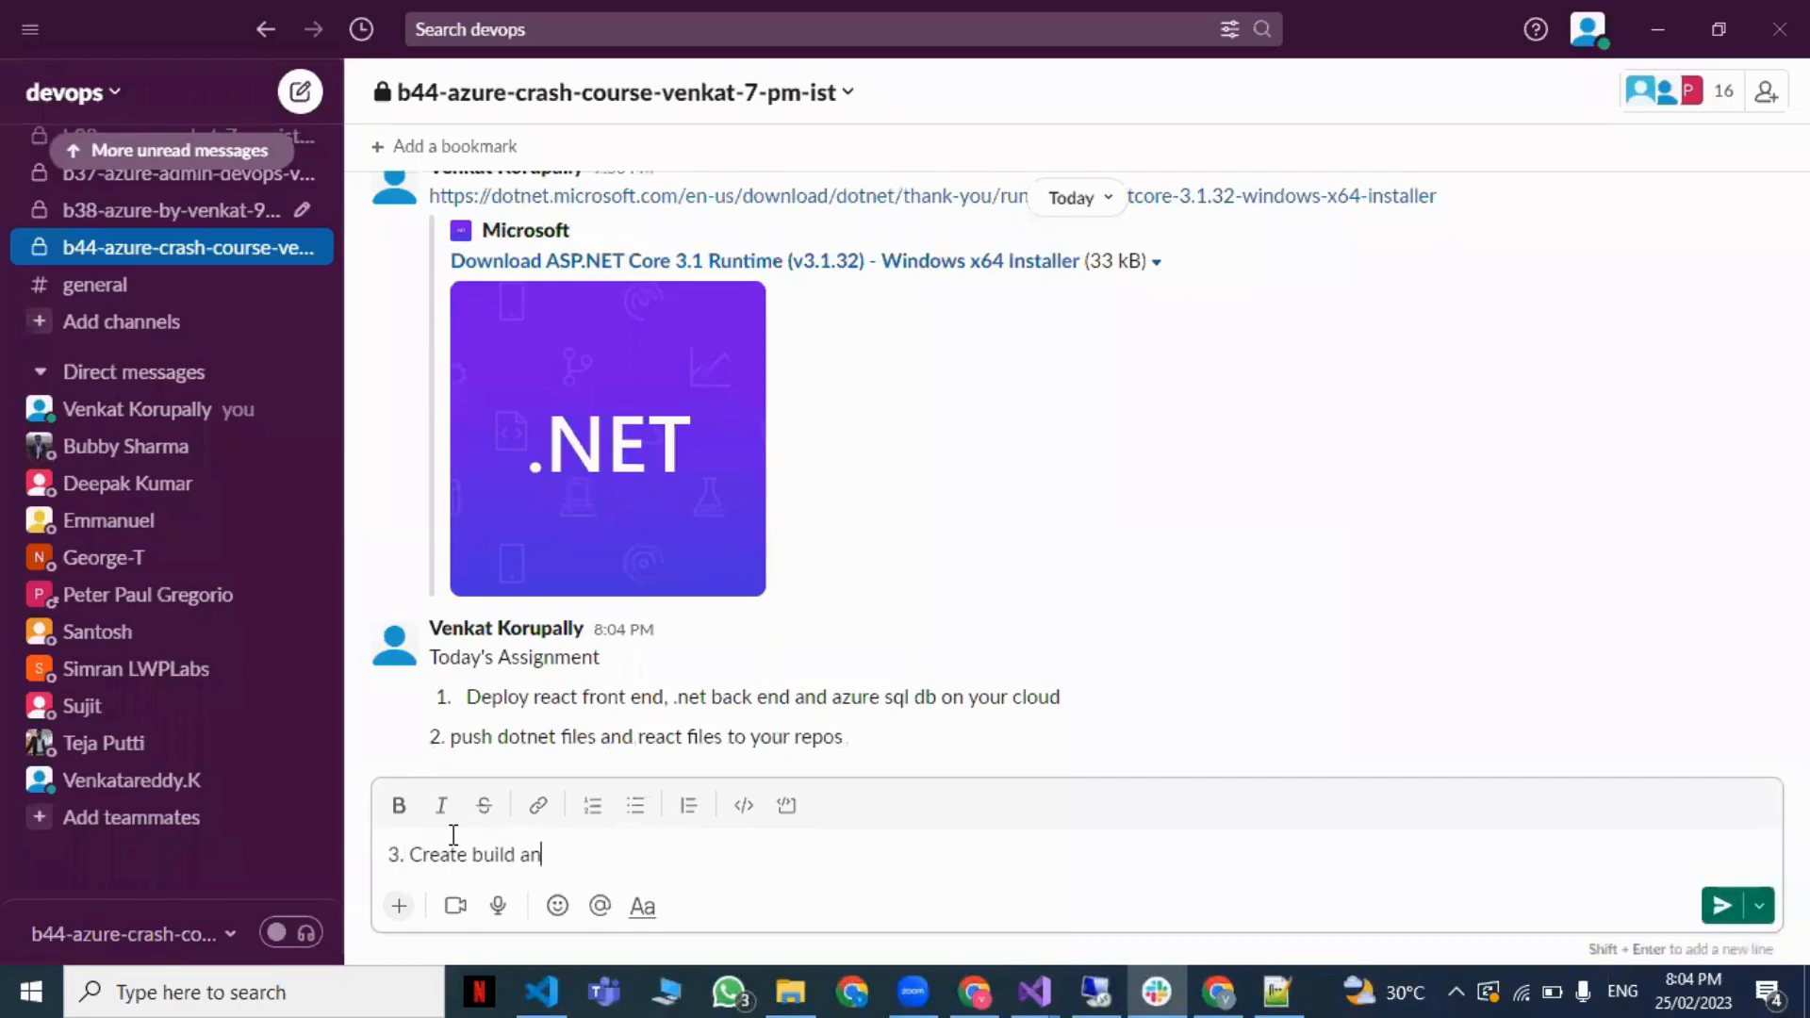
key("BackSpace")
key("BackSpace")
key("BackSpace")
type("release pipelines for your ")
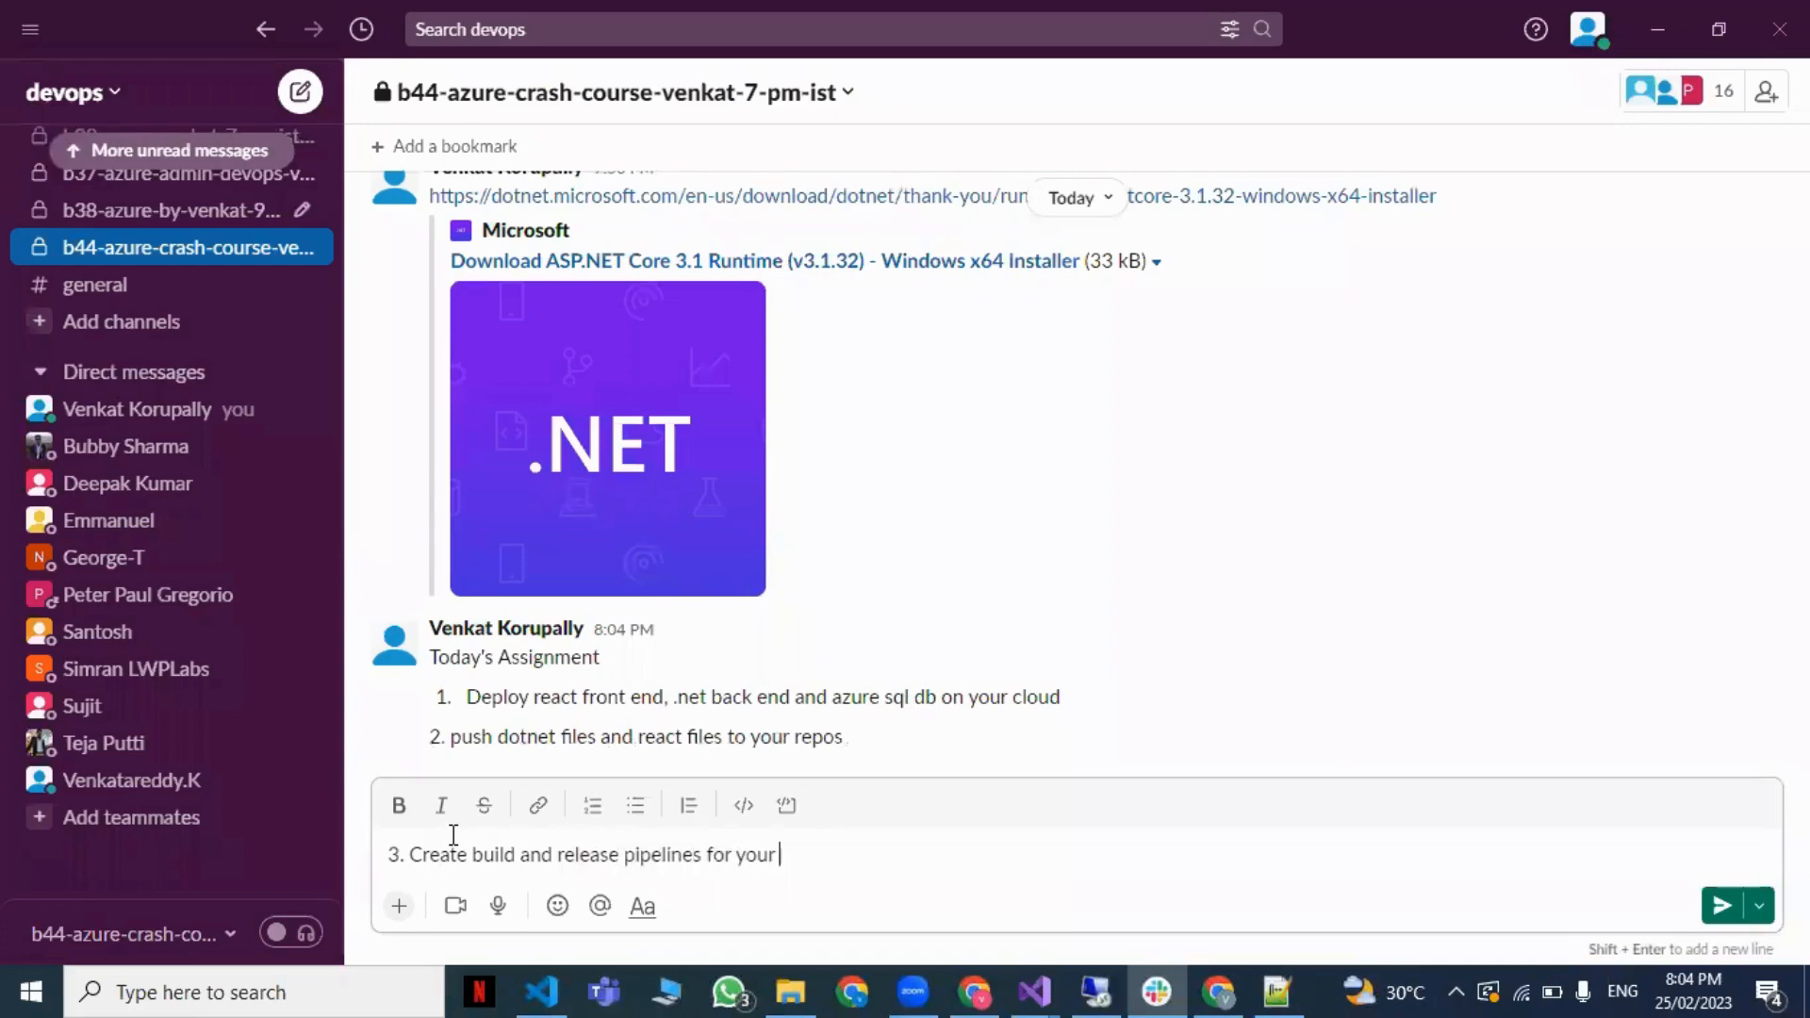
type("projects")
key("Return")
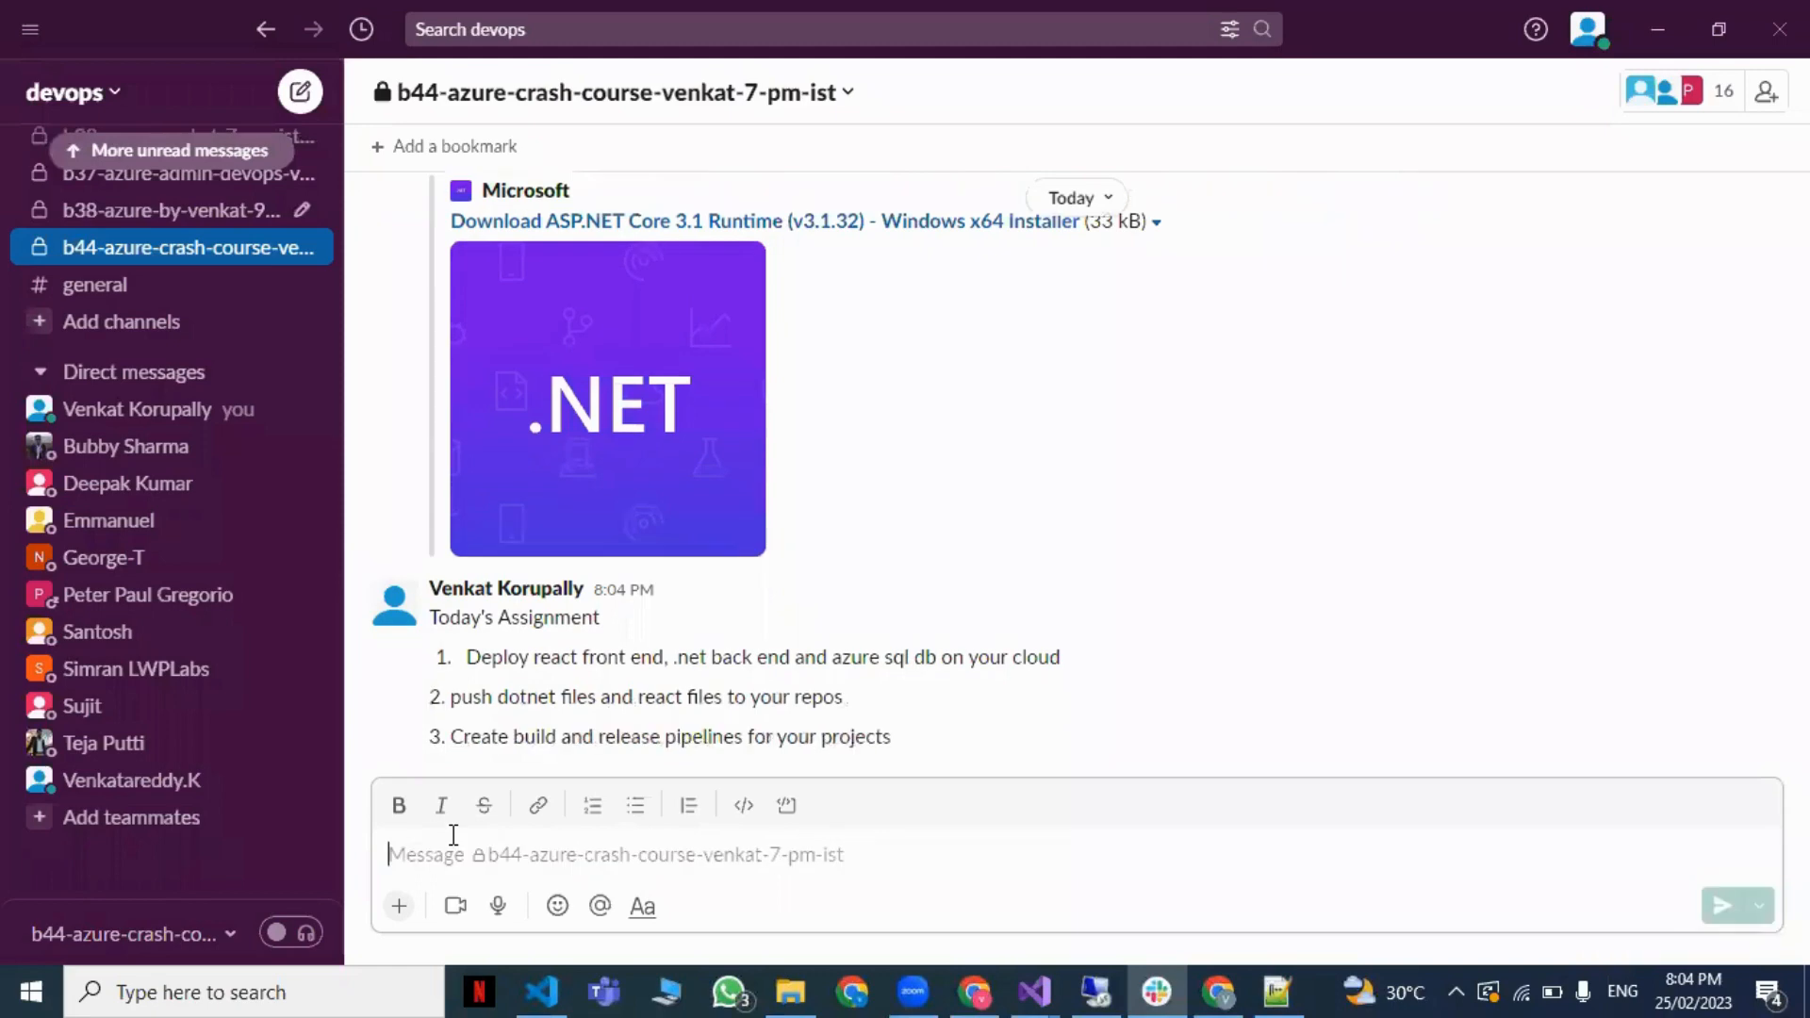
Step: Post the fourth assignment item, "4. update appsettings.json file in your back end code with db connectionstring"
type("4. upd")
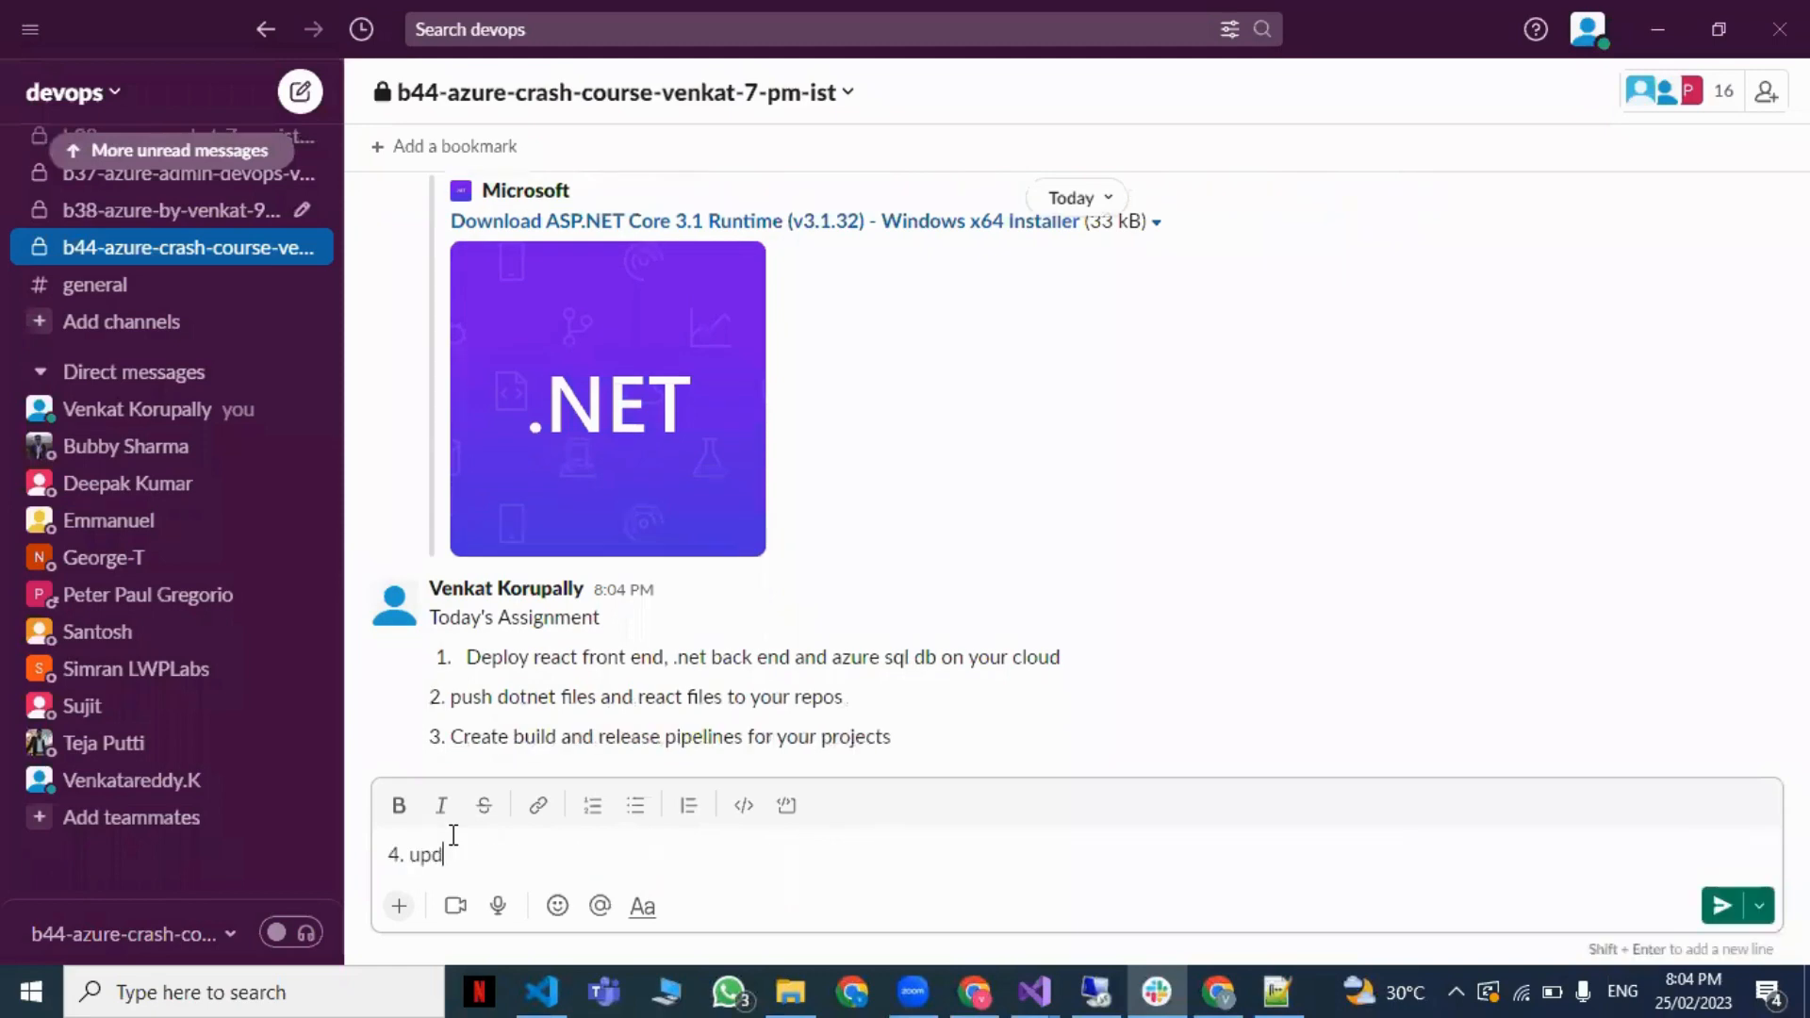
type("ate appsetin")
key("BackSpace")
key("BackSpace")
type("tings.json file in oyur")
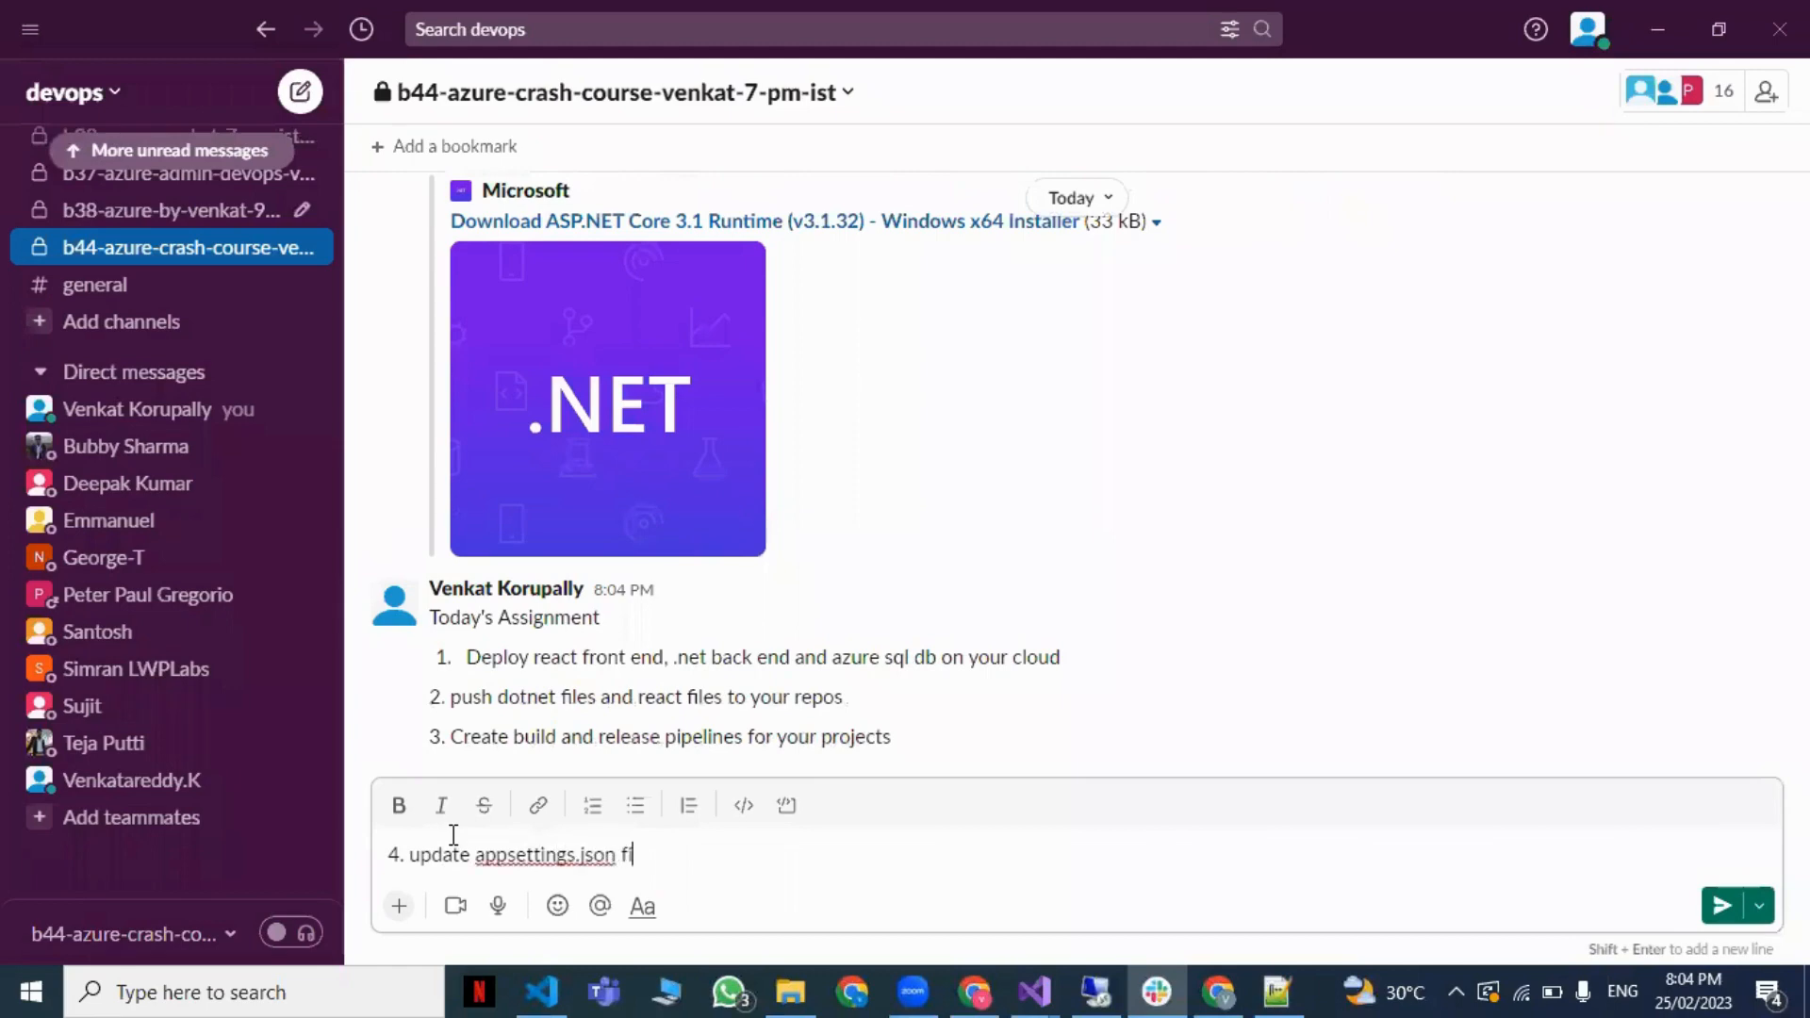
key("BackSpace")
key("BackSpace")
key("BackSpace")
key("BackSpace")
key("BackSpace")
type("your back endcode ")
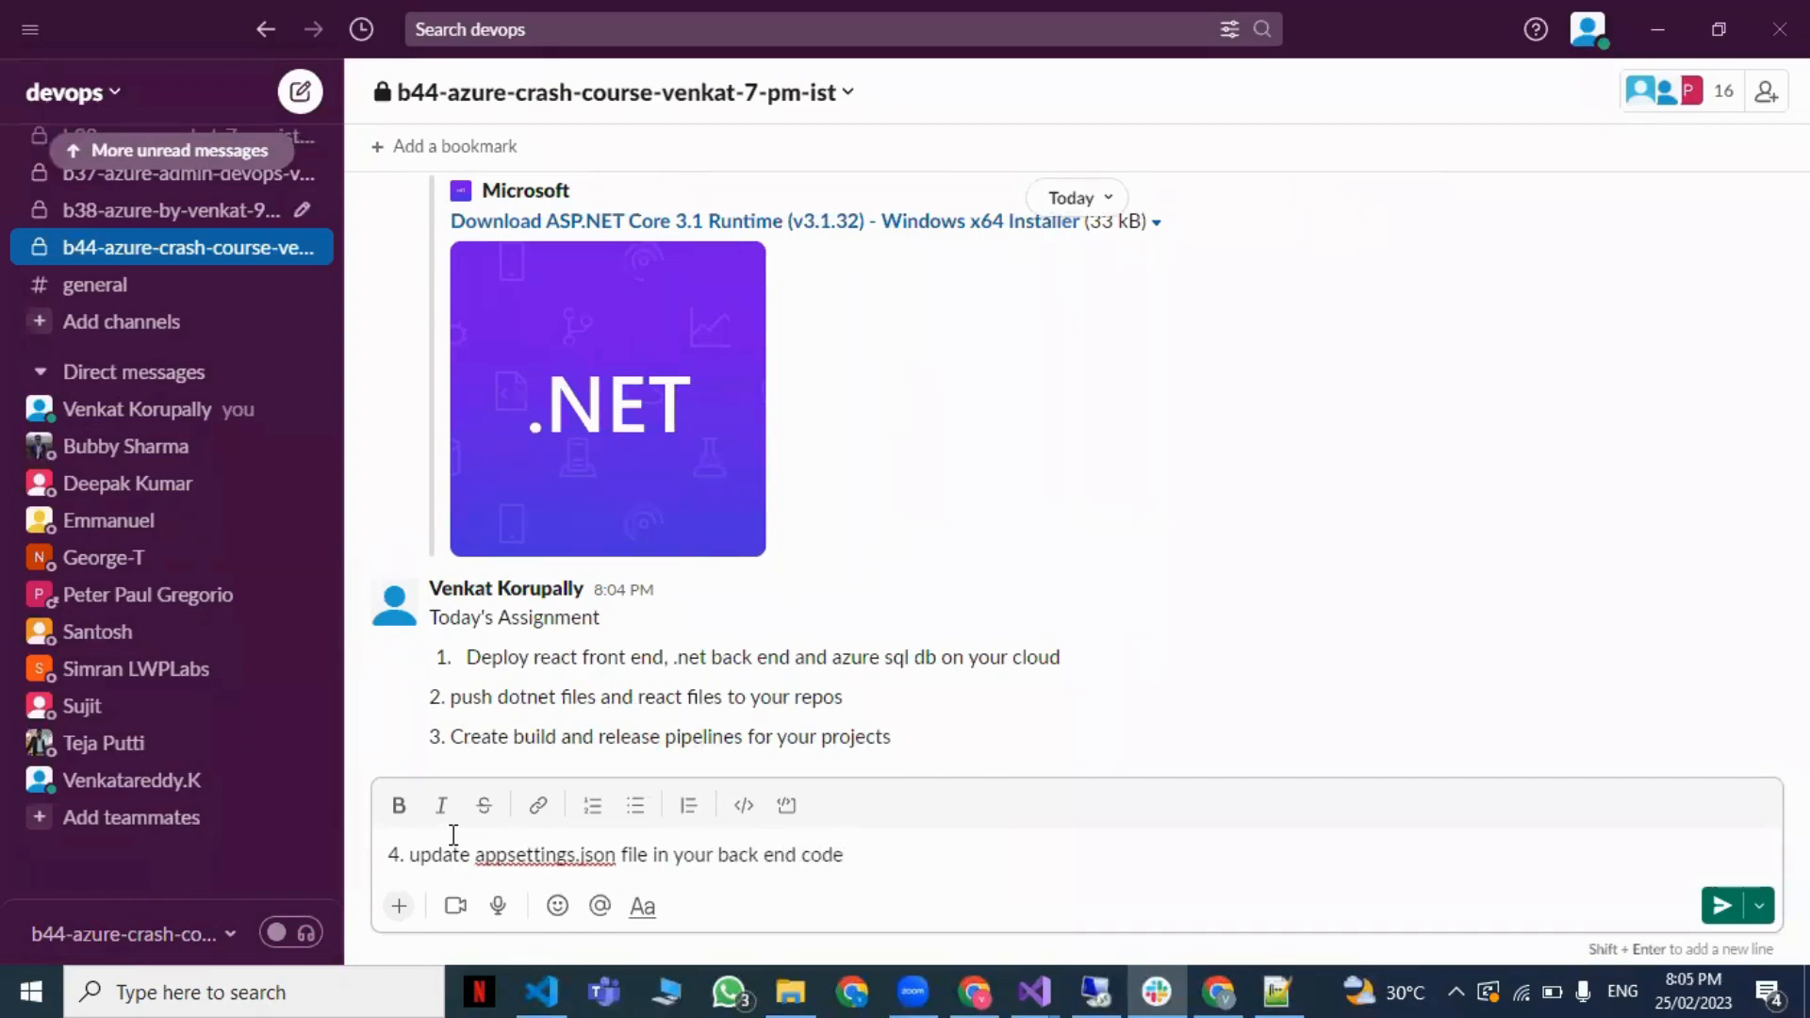
type("with db connections")
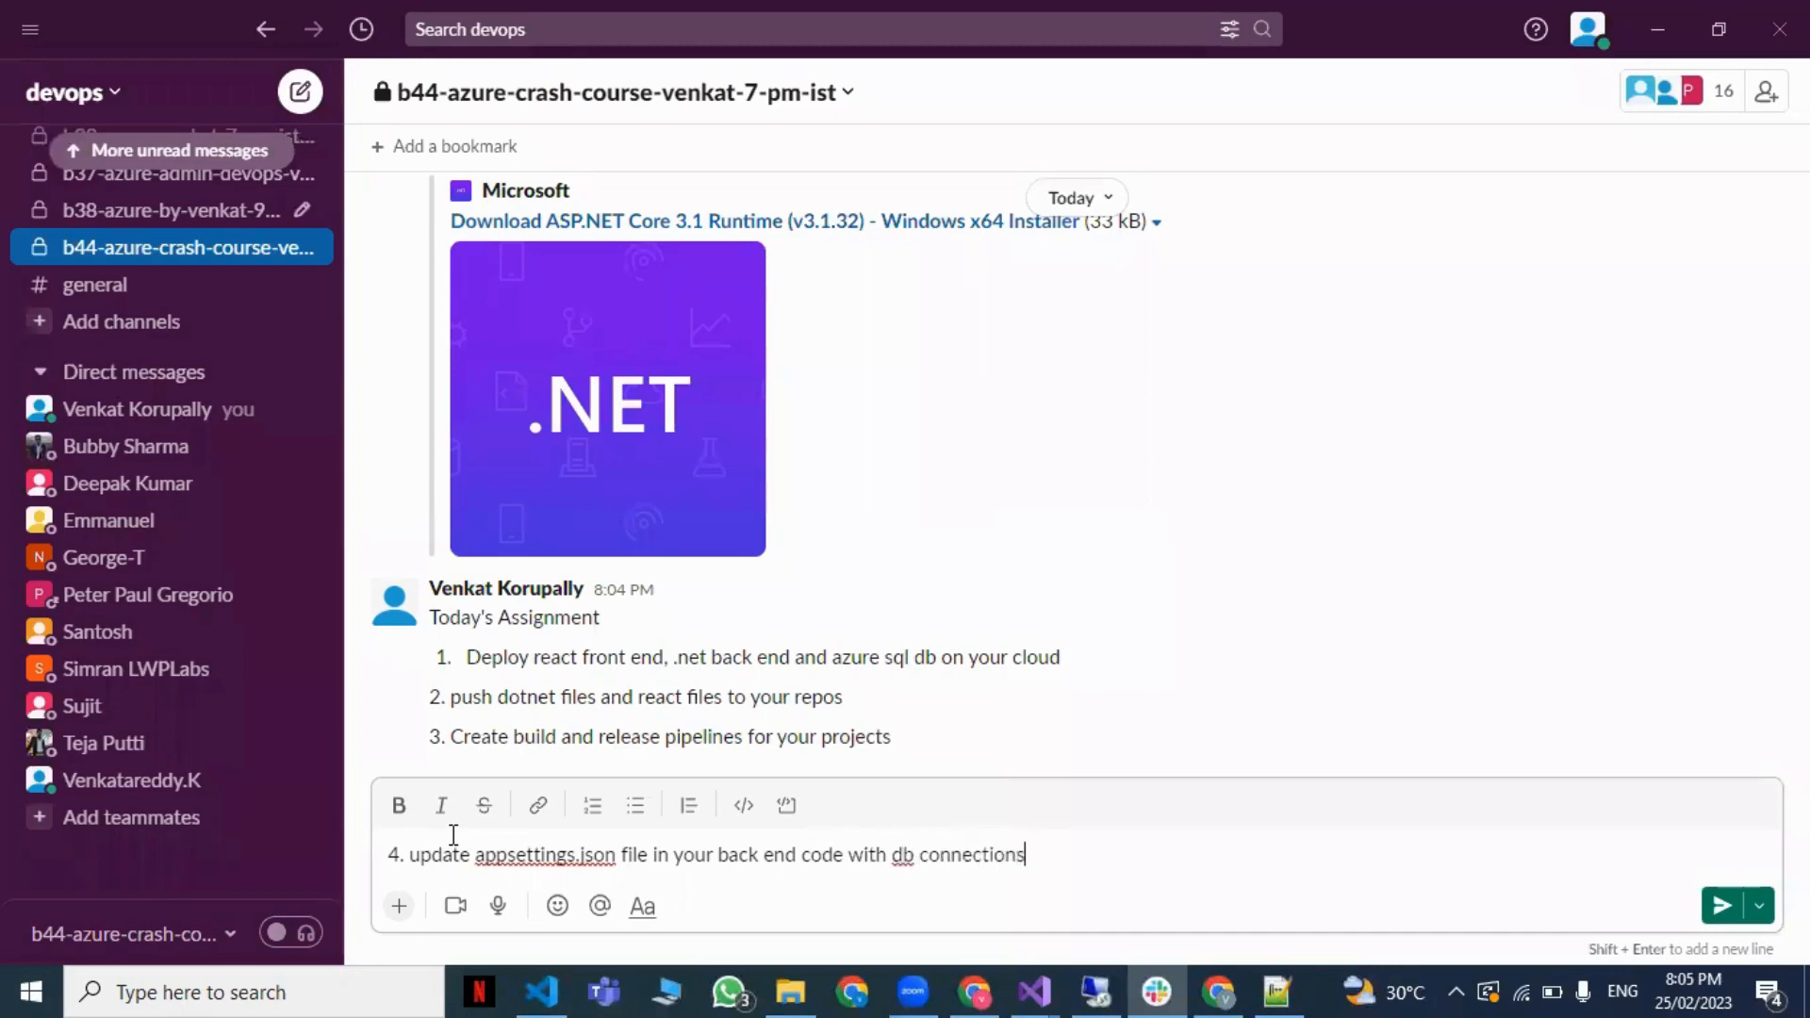
type(" ttring")
key("Return")
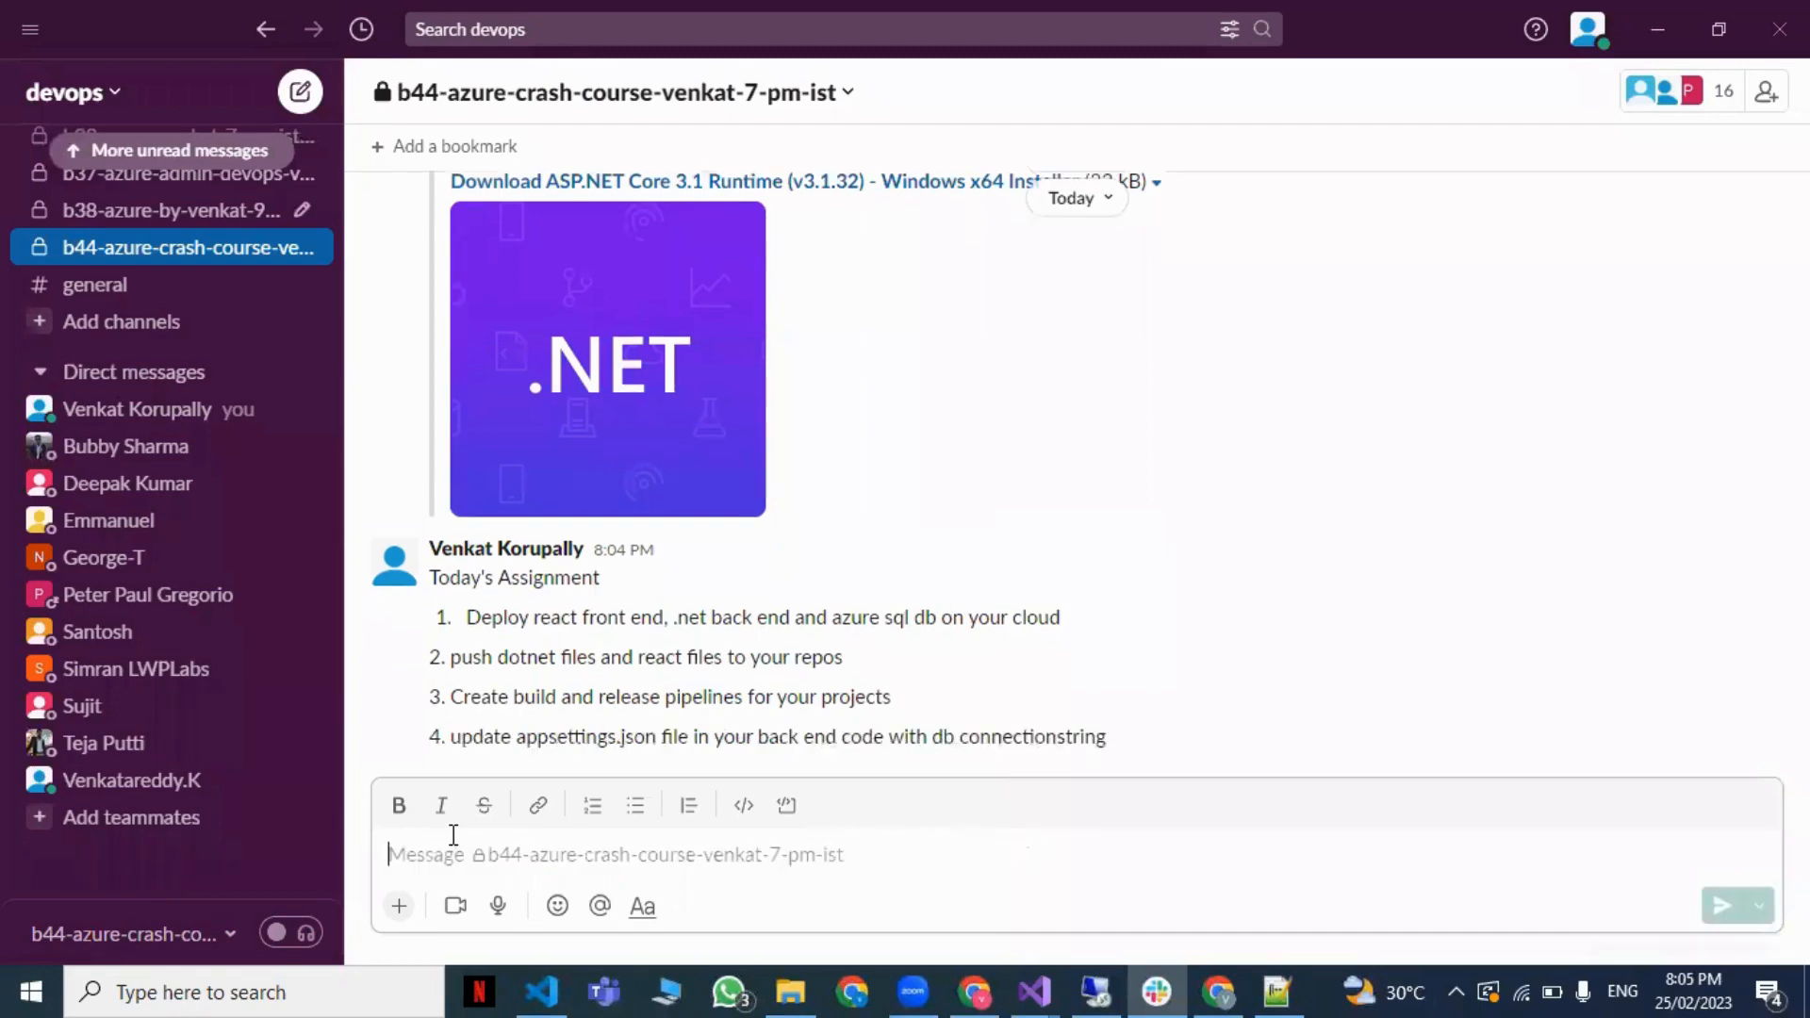
Step: Post the fifth assignment item, "5. update varibale.js file with back end url"
type("5.")
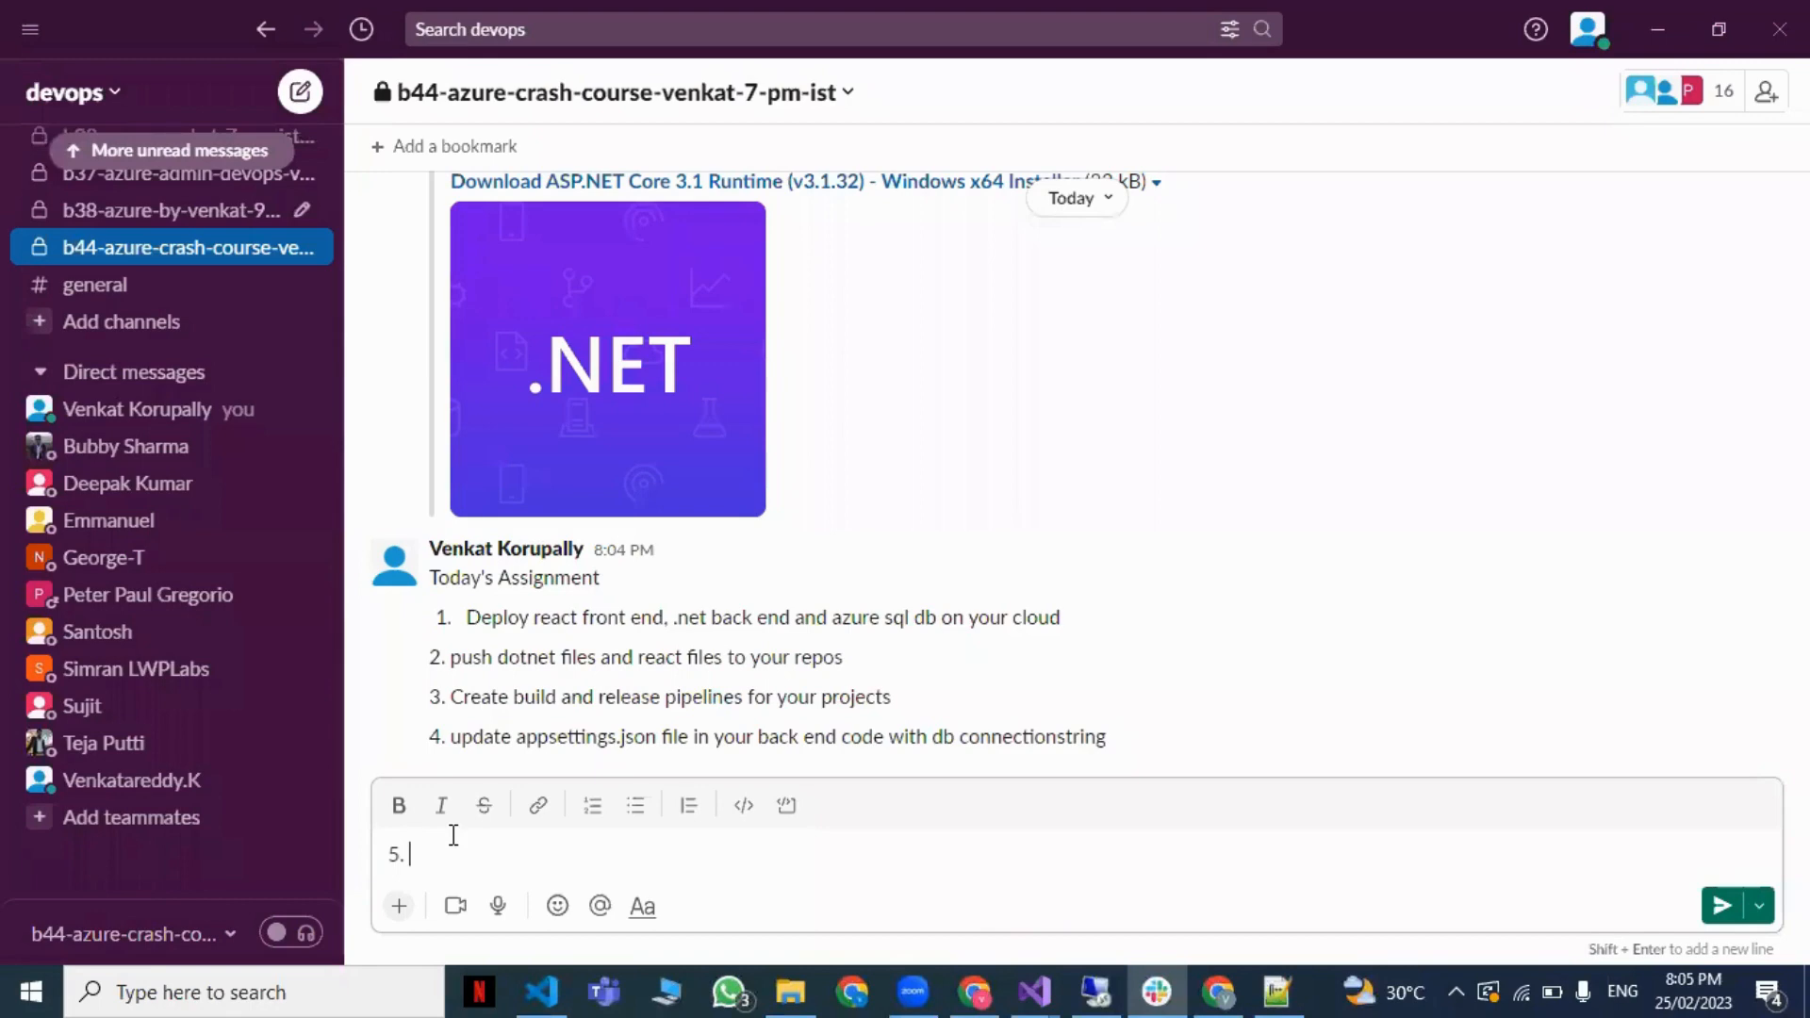
type("update varibale.js file")
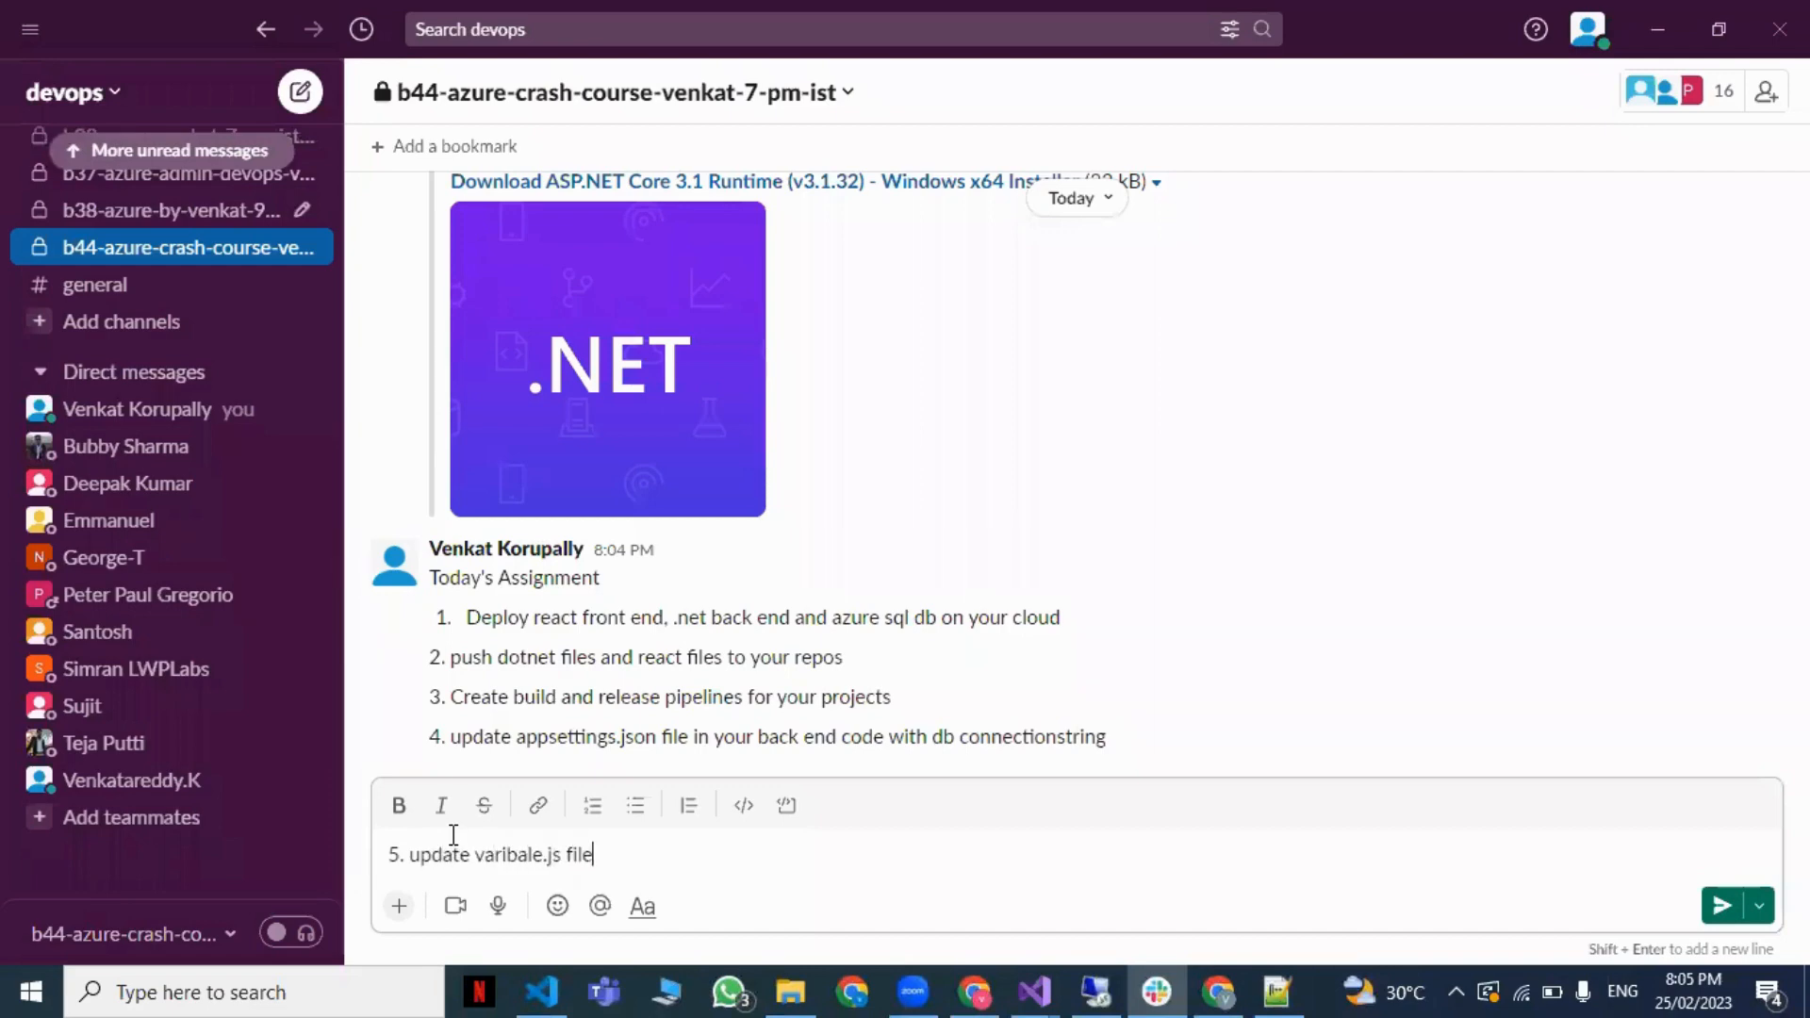
type(" with back end url")
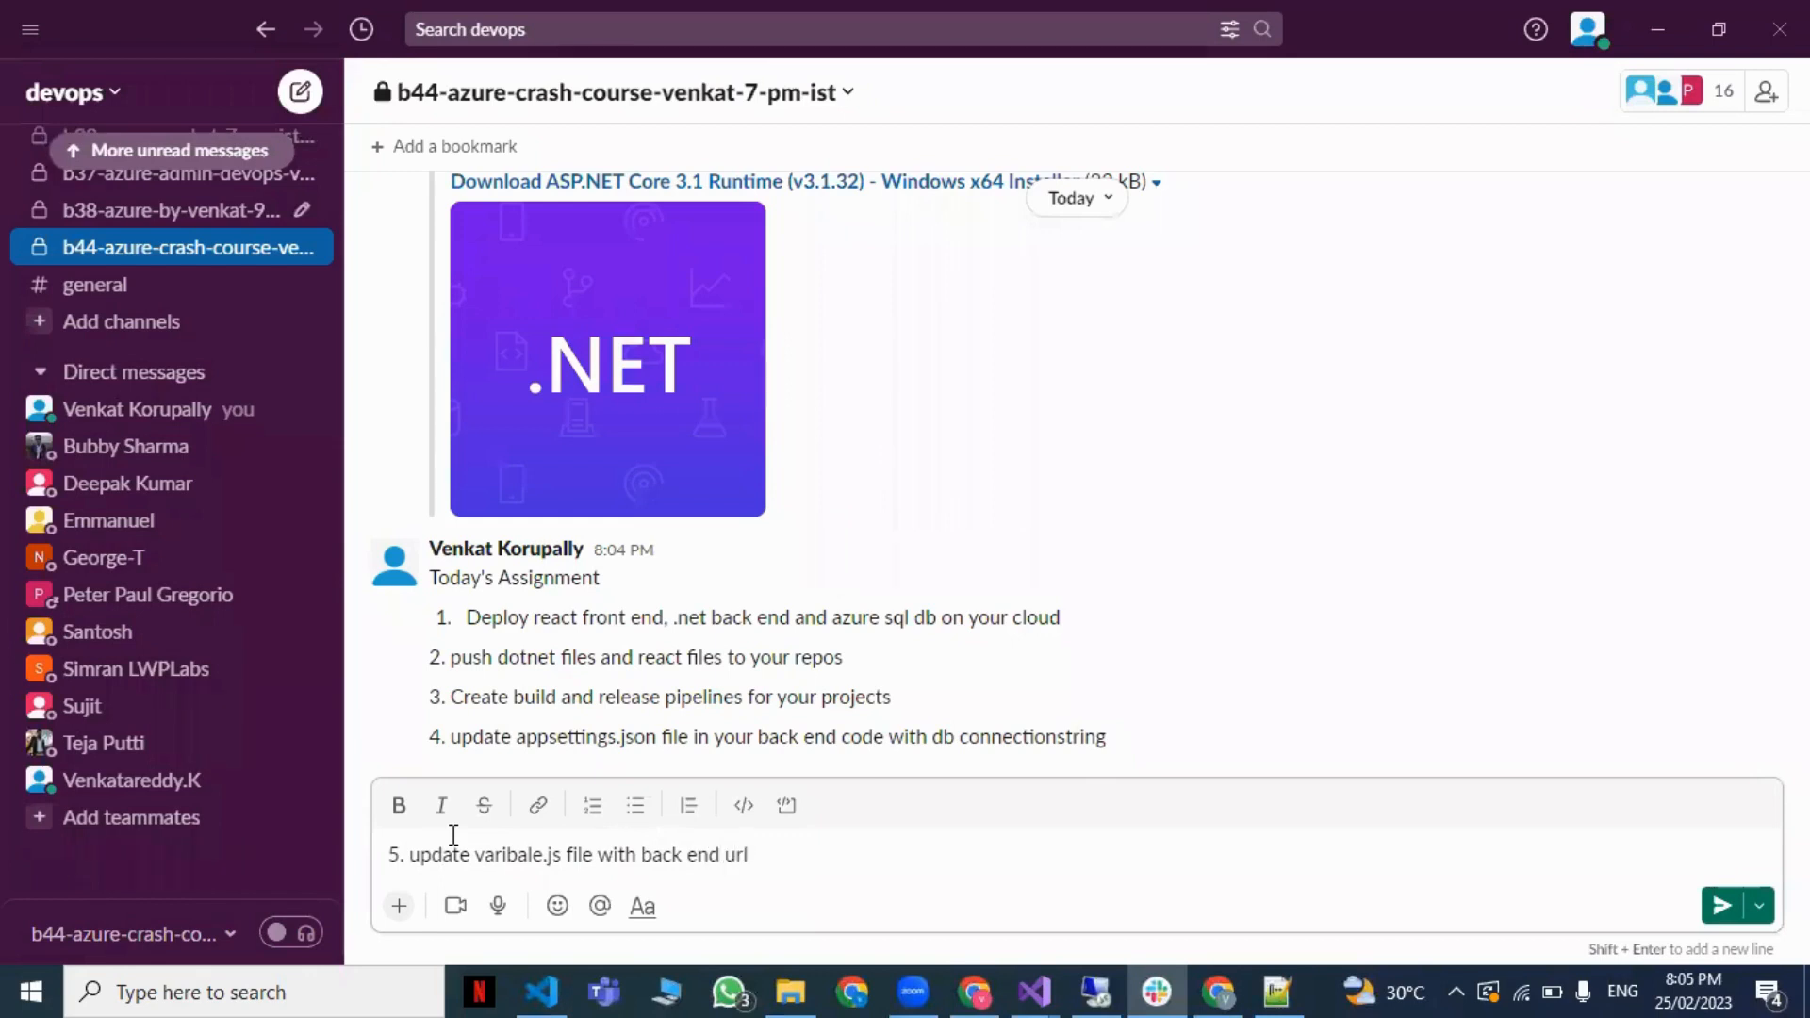
key("Return")
Step: Post the sixth assignment item, "6. deploy react code and backend code on your VM"
type("6. ")
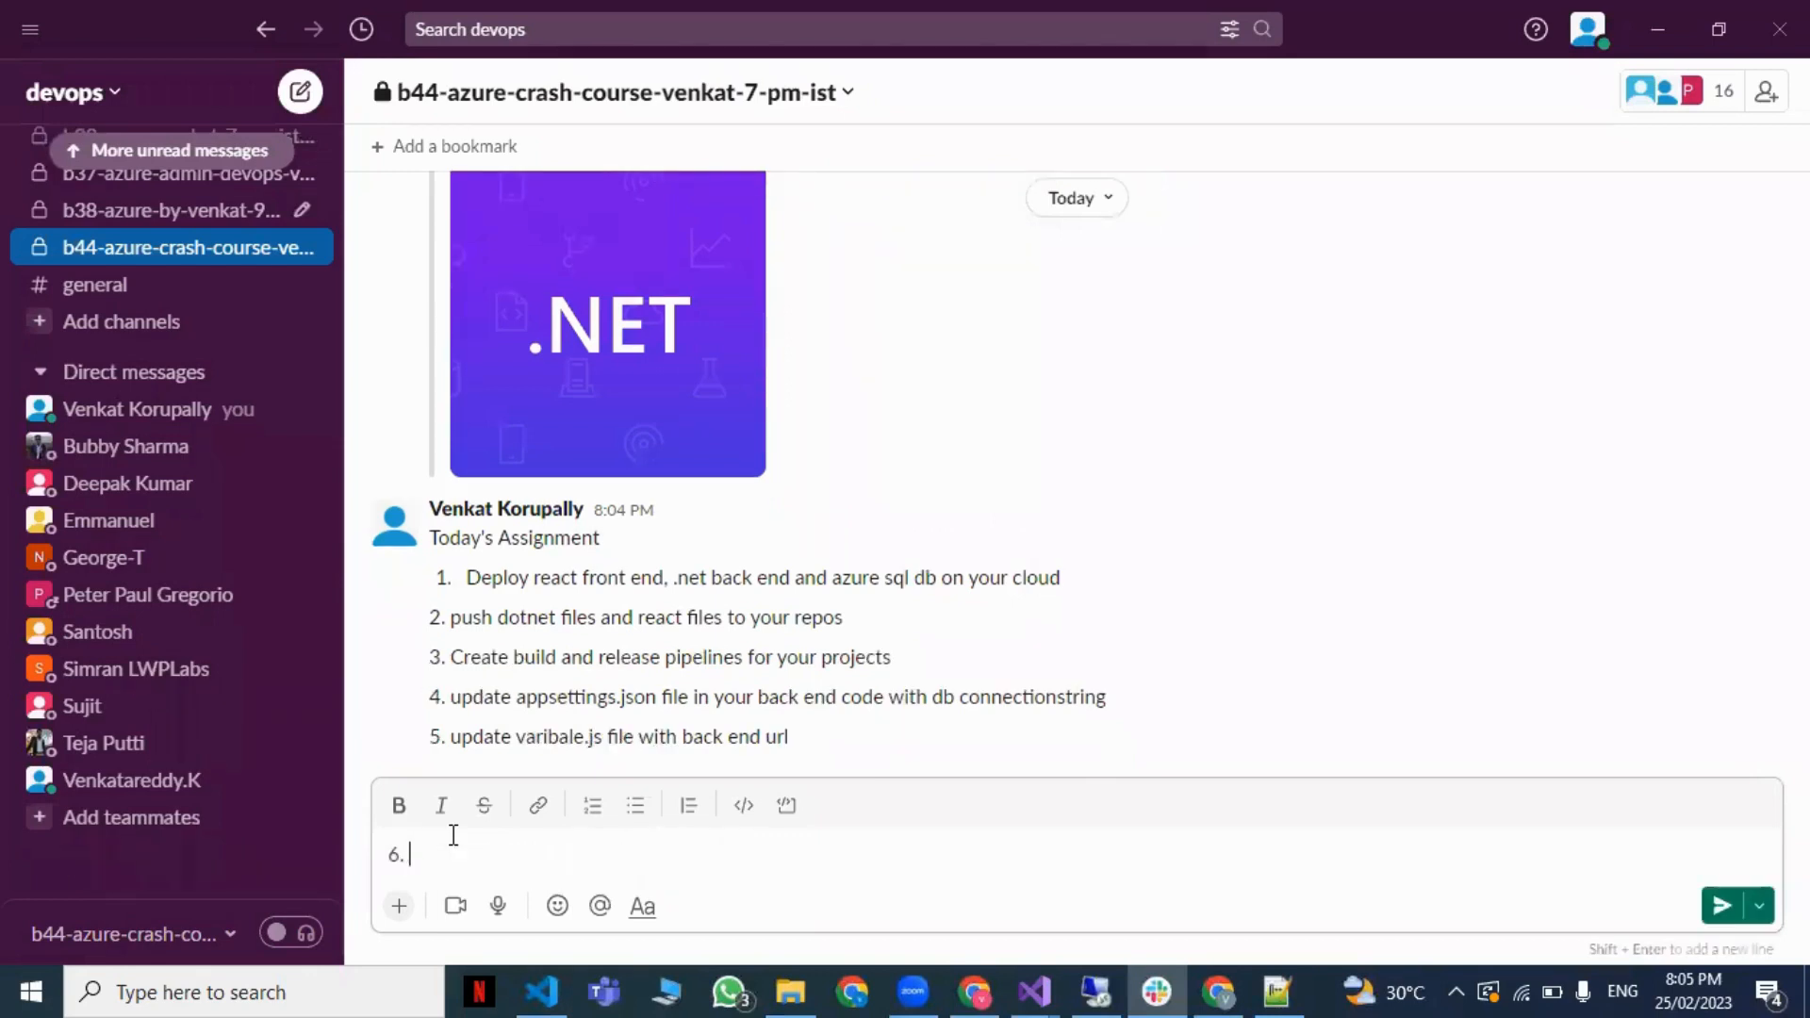
type("deploy react ")
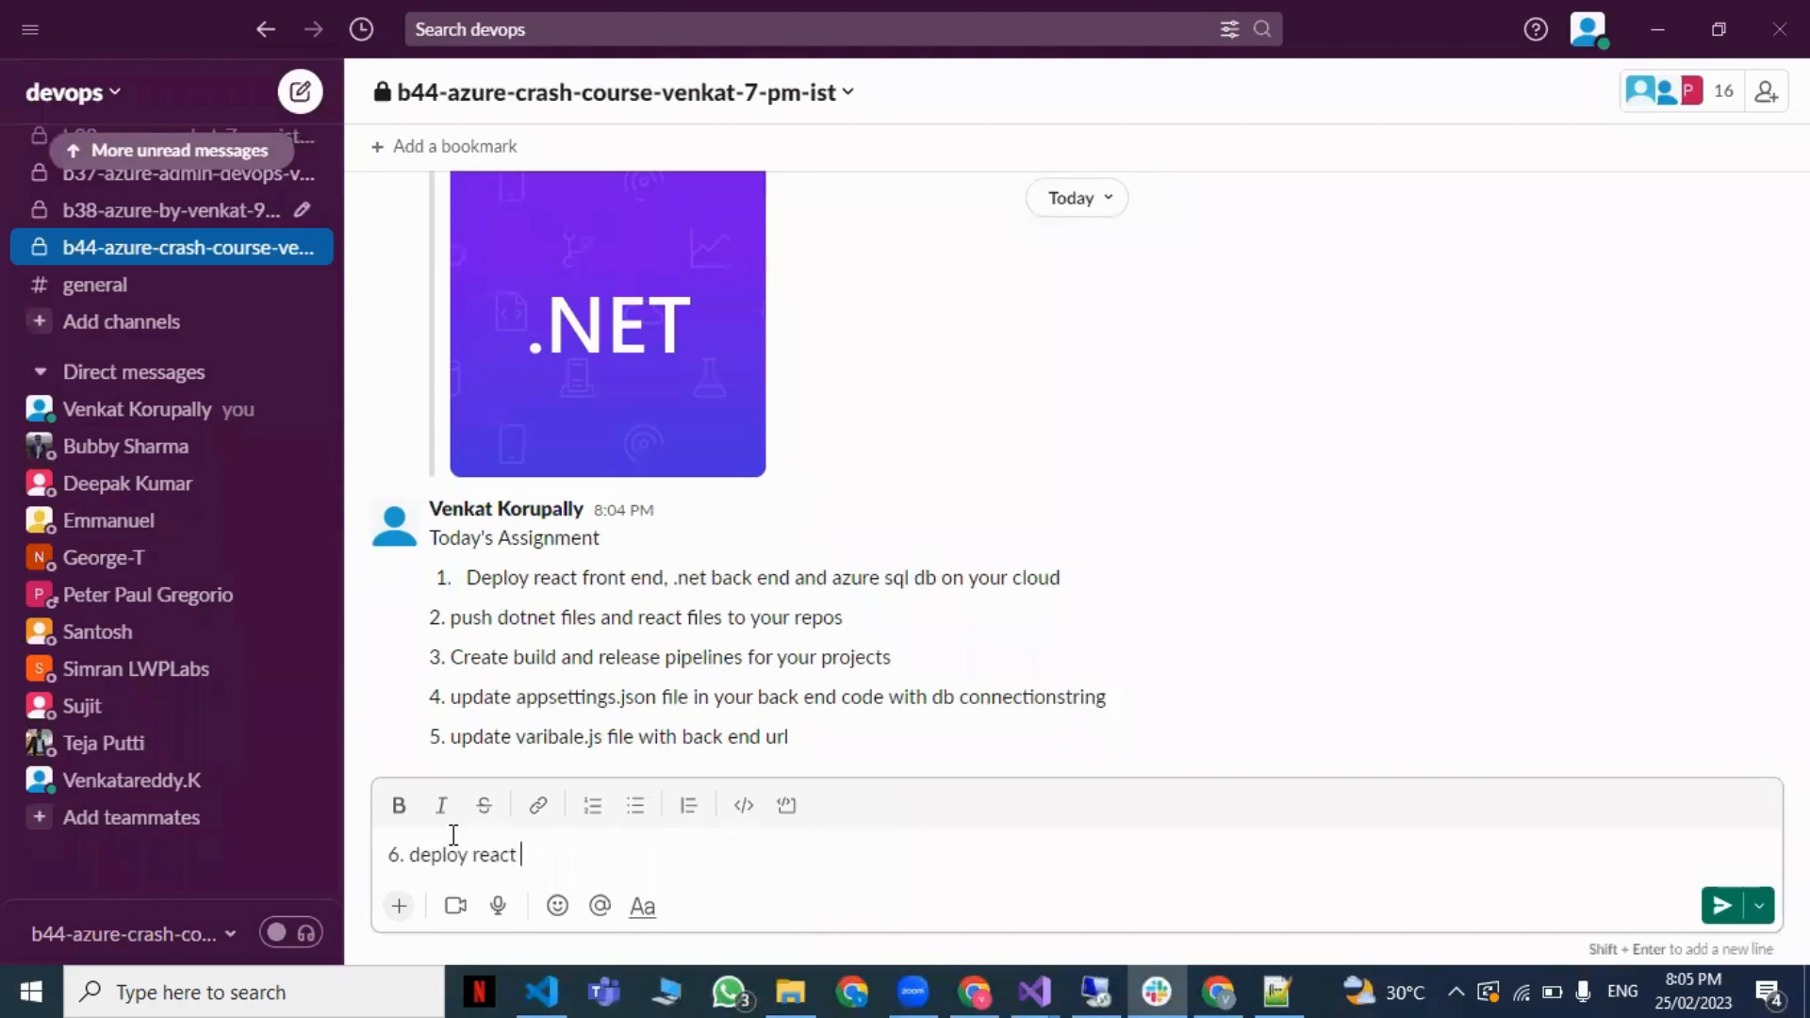
type("cod")
key("BackSpace")
type("ode and backend ")
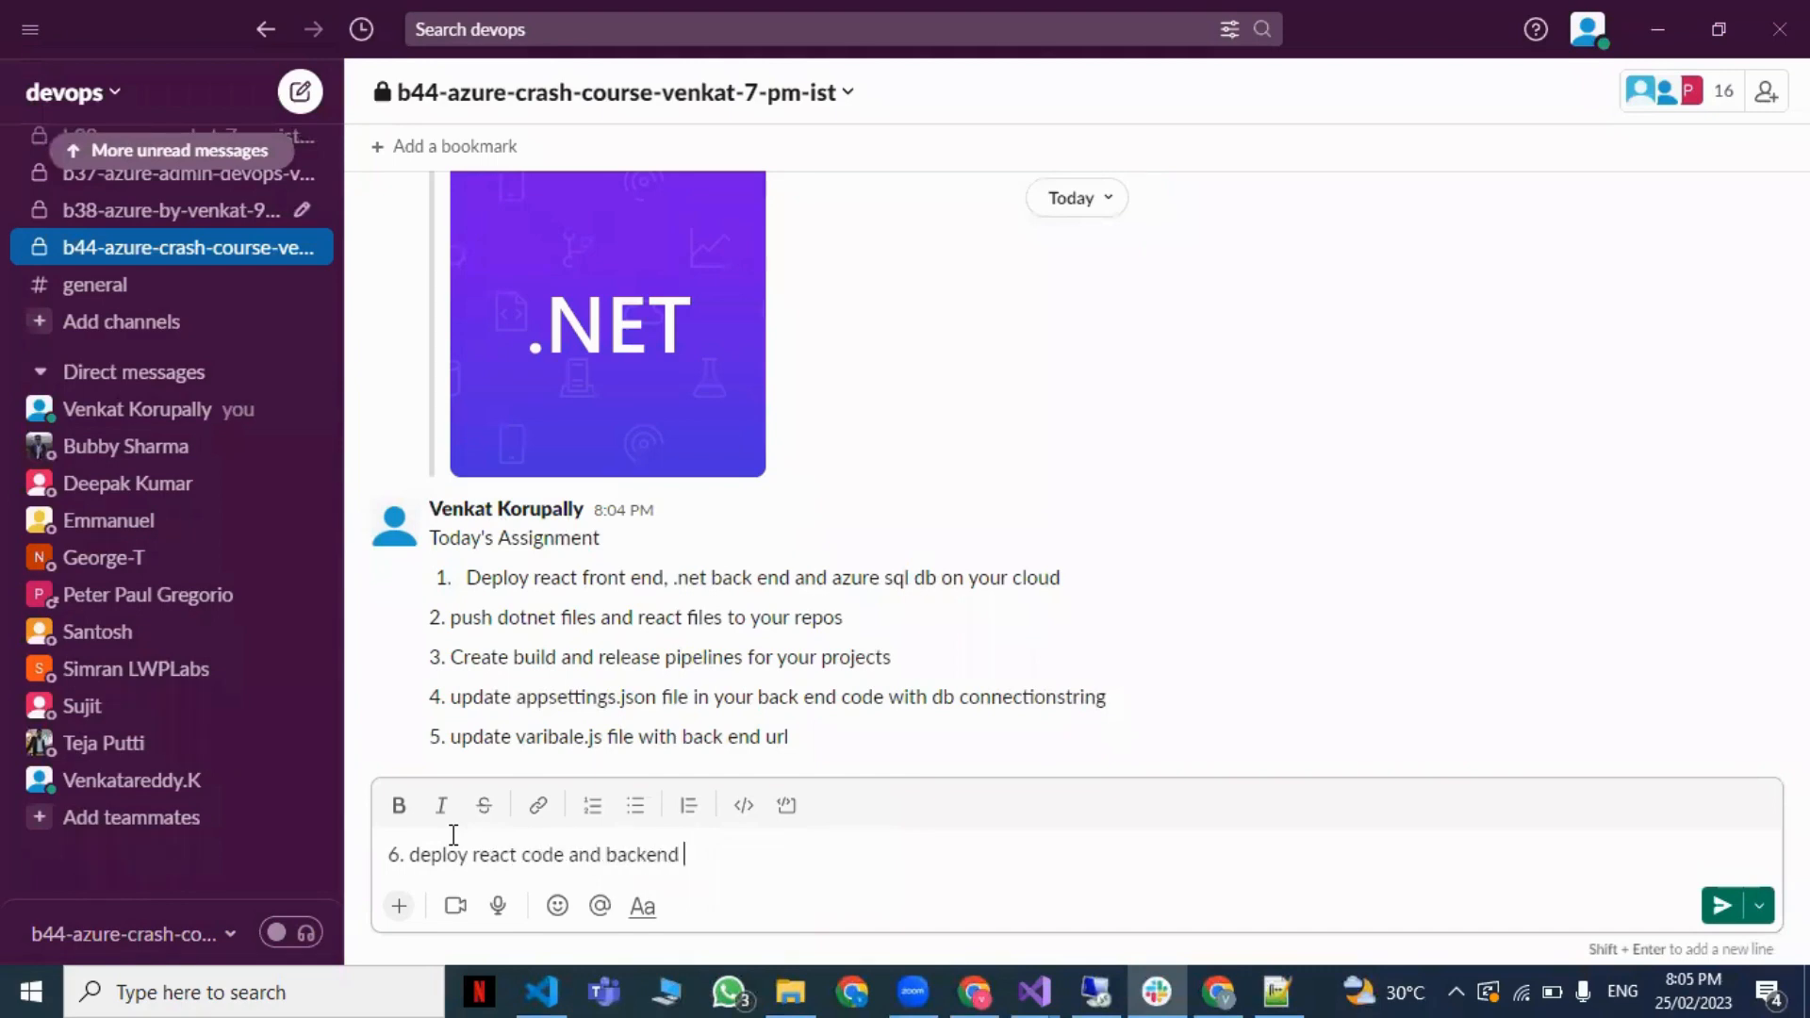
type("code on your VM")
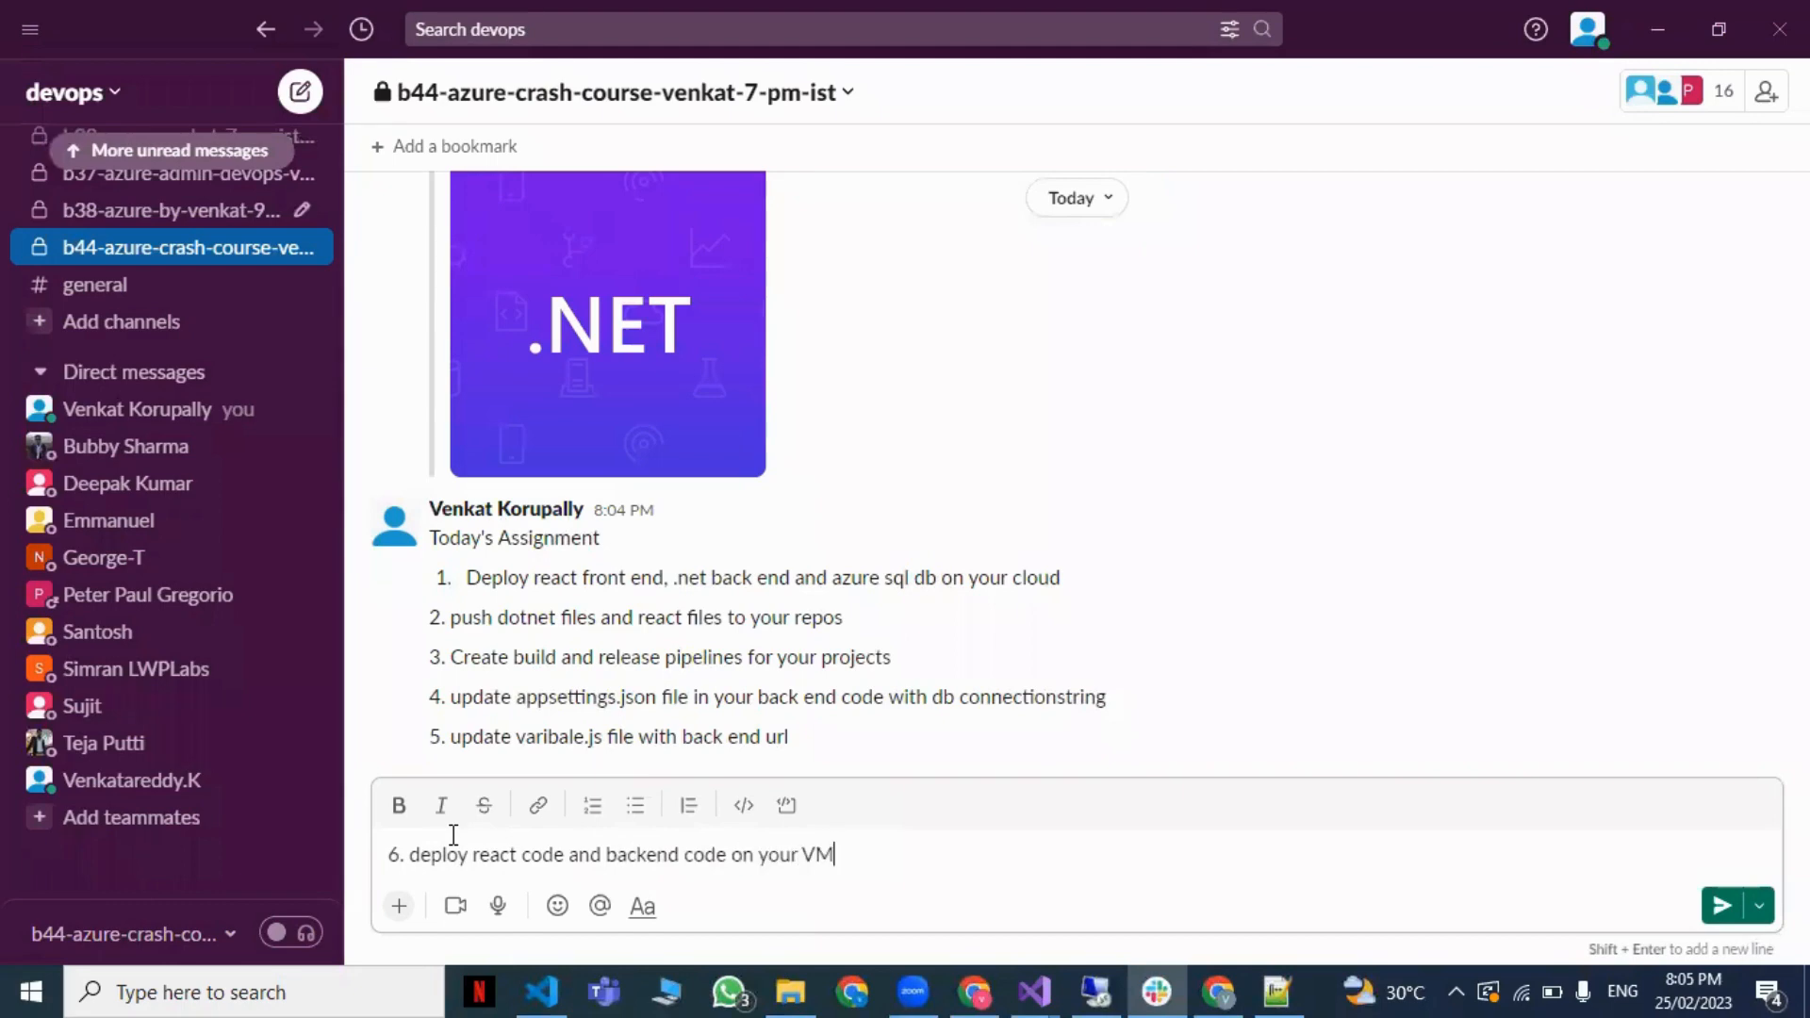
key("Return")
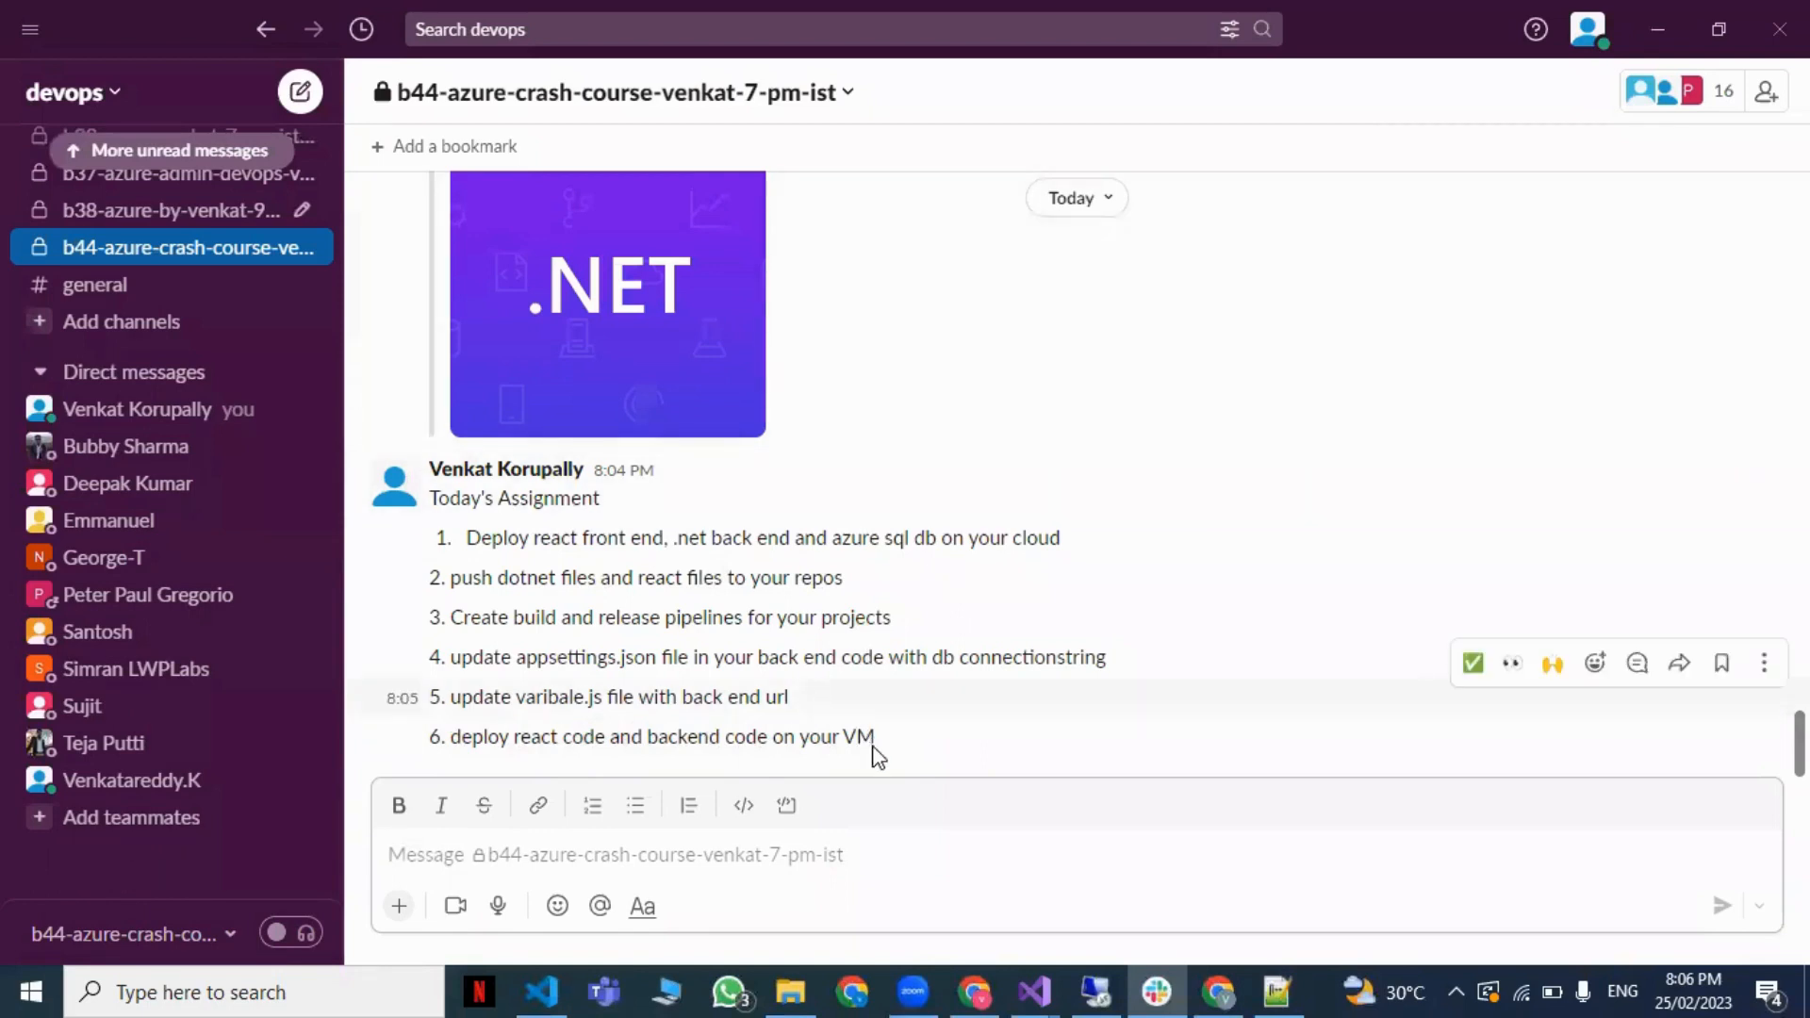
Step: Review the posted assignment list, look back through the channel's earlier messages and return to the latest ones
left_click_drag(875, 747, 438, 545)
left_click(517, 613)
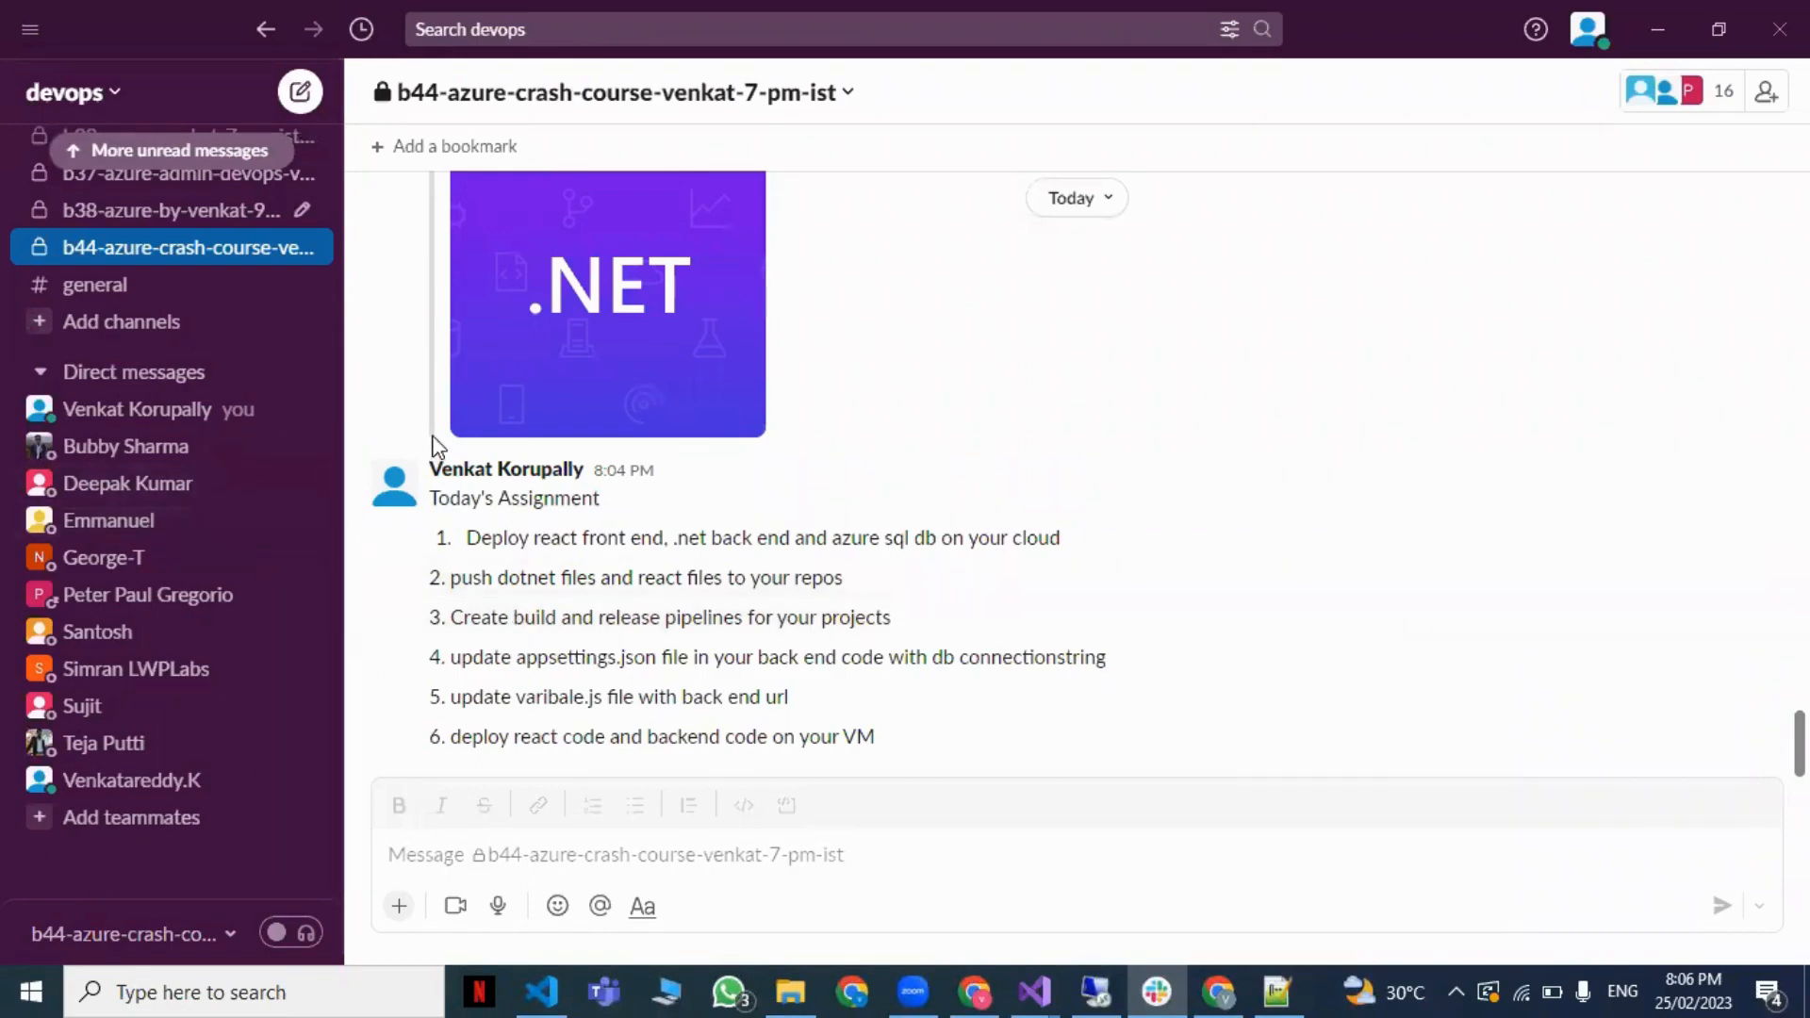
scroll(832, 615, "up", 5)
scroll(833, 614, "up", 10)
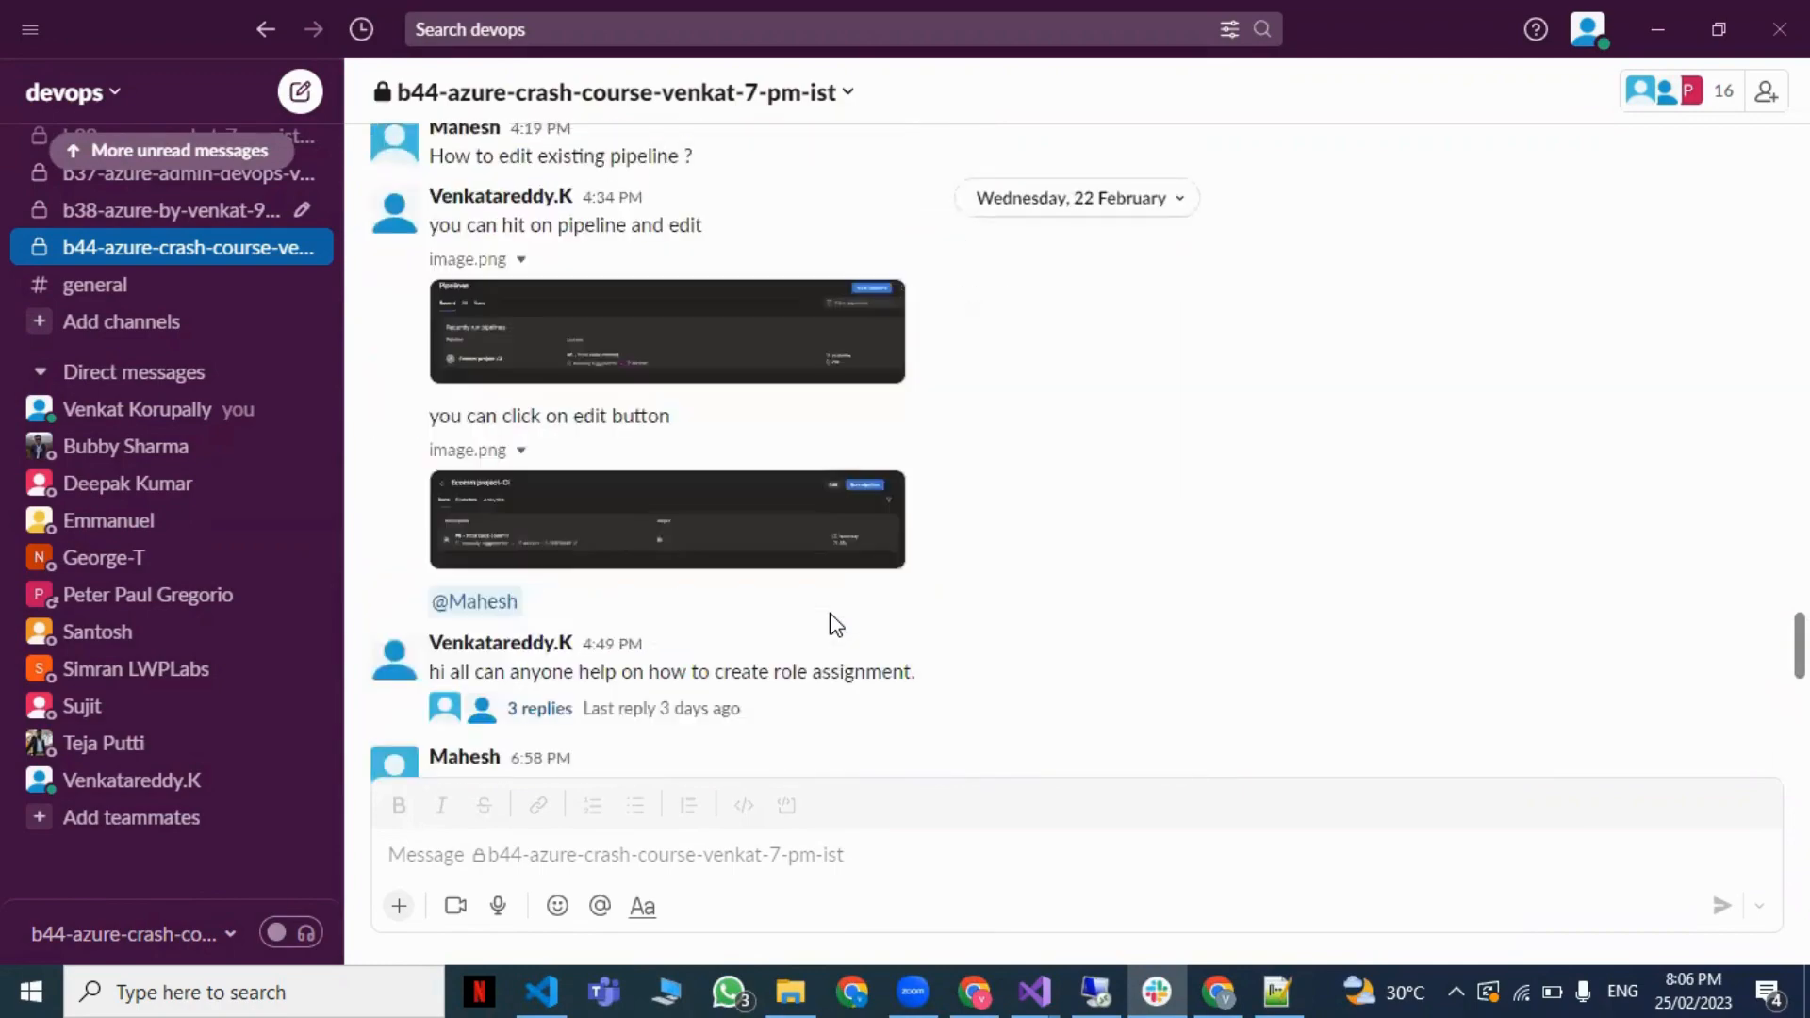
scroll(830, 614, "up", 10)
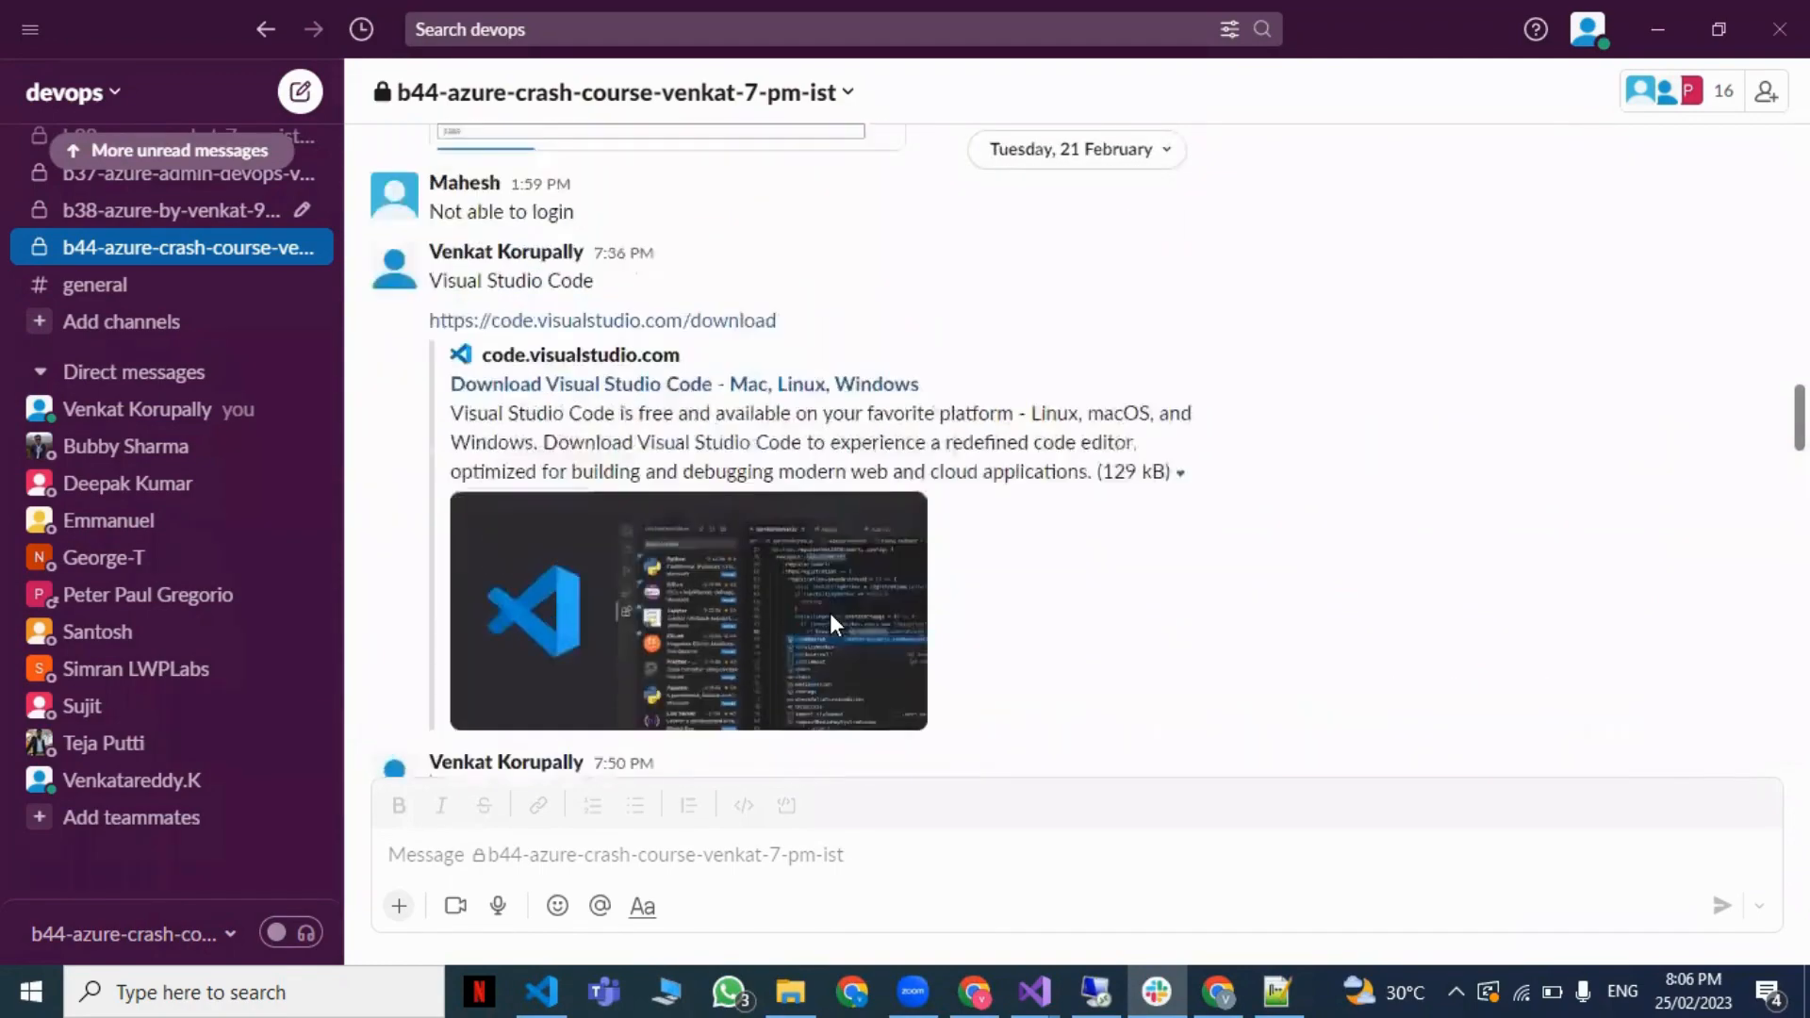
scroll(831, 613, "up", 10)
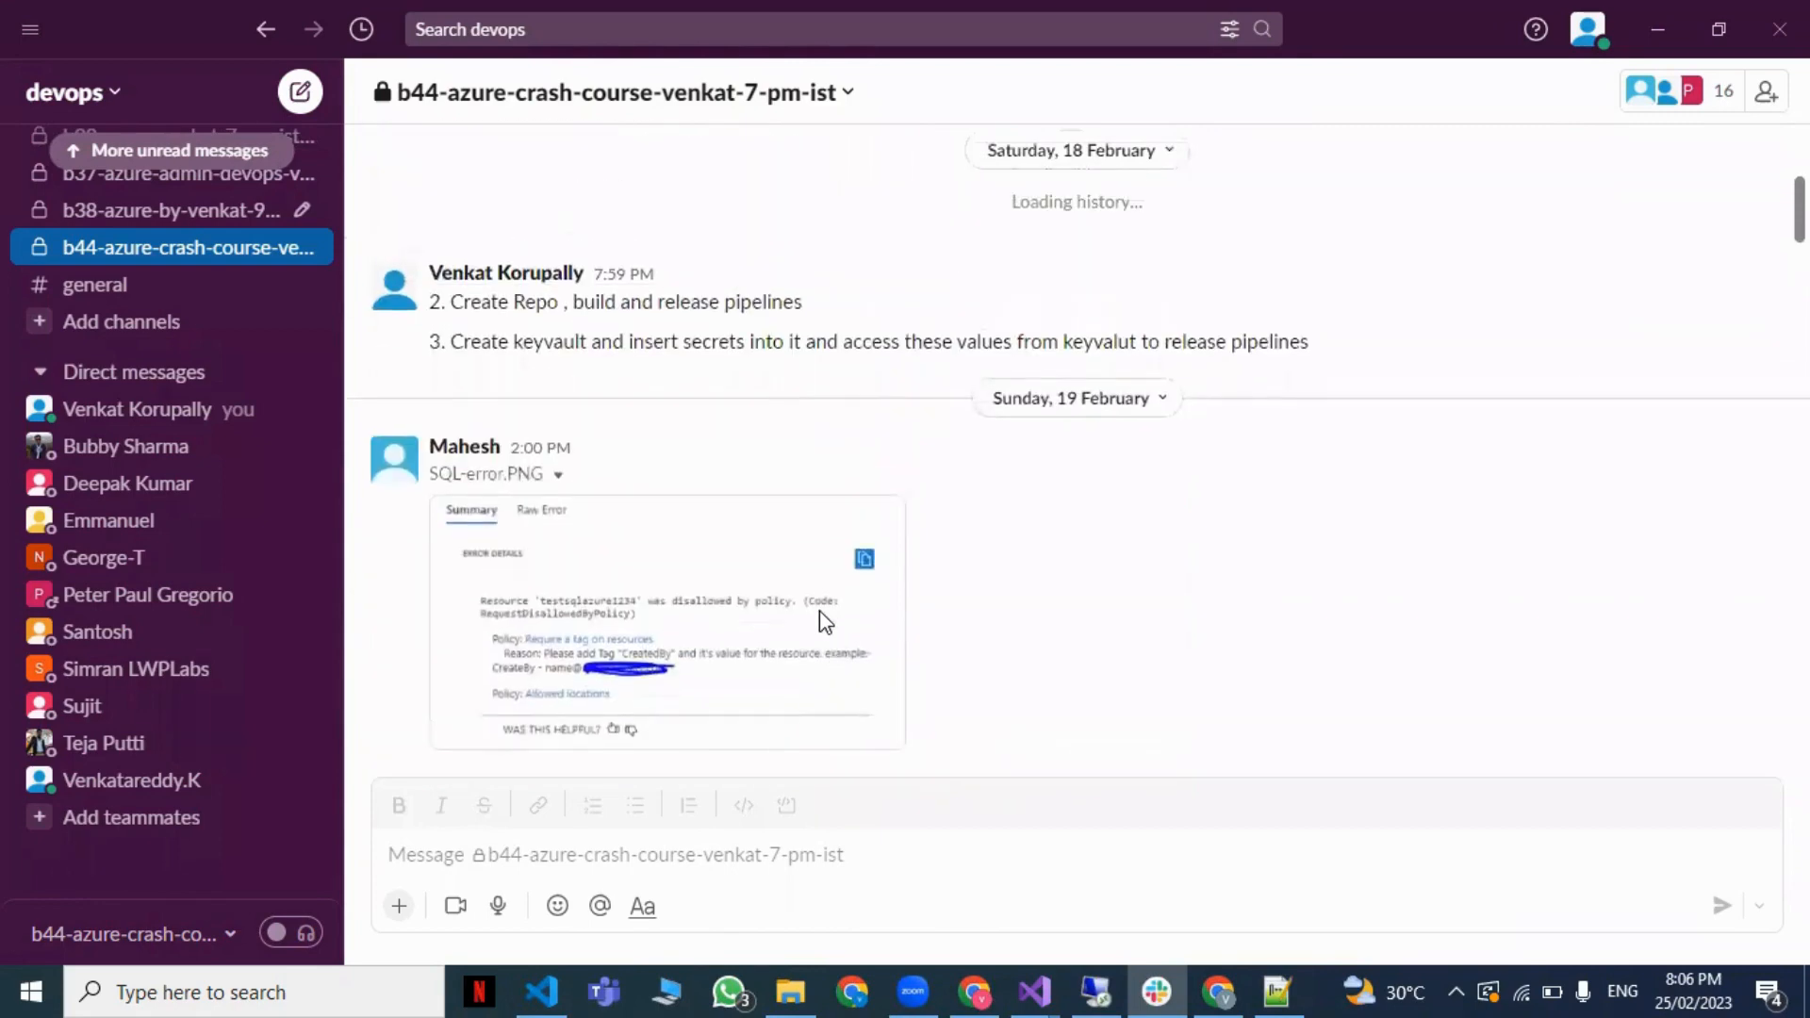
scroll(792, 620, "down", 2)
scroll(792, 619, "down", 15)
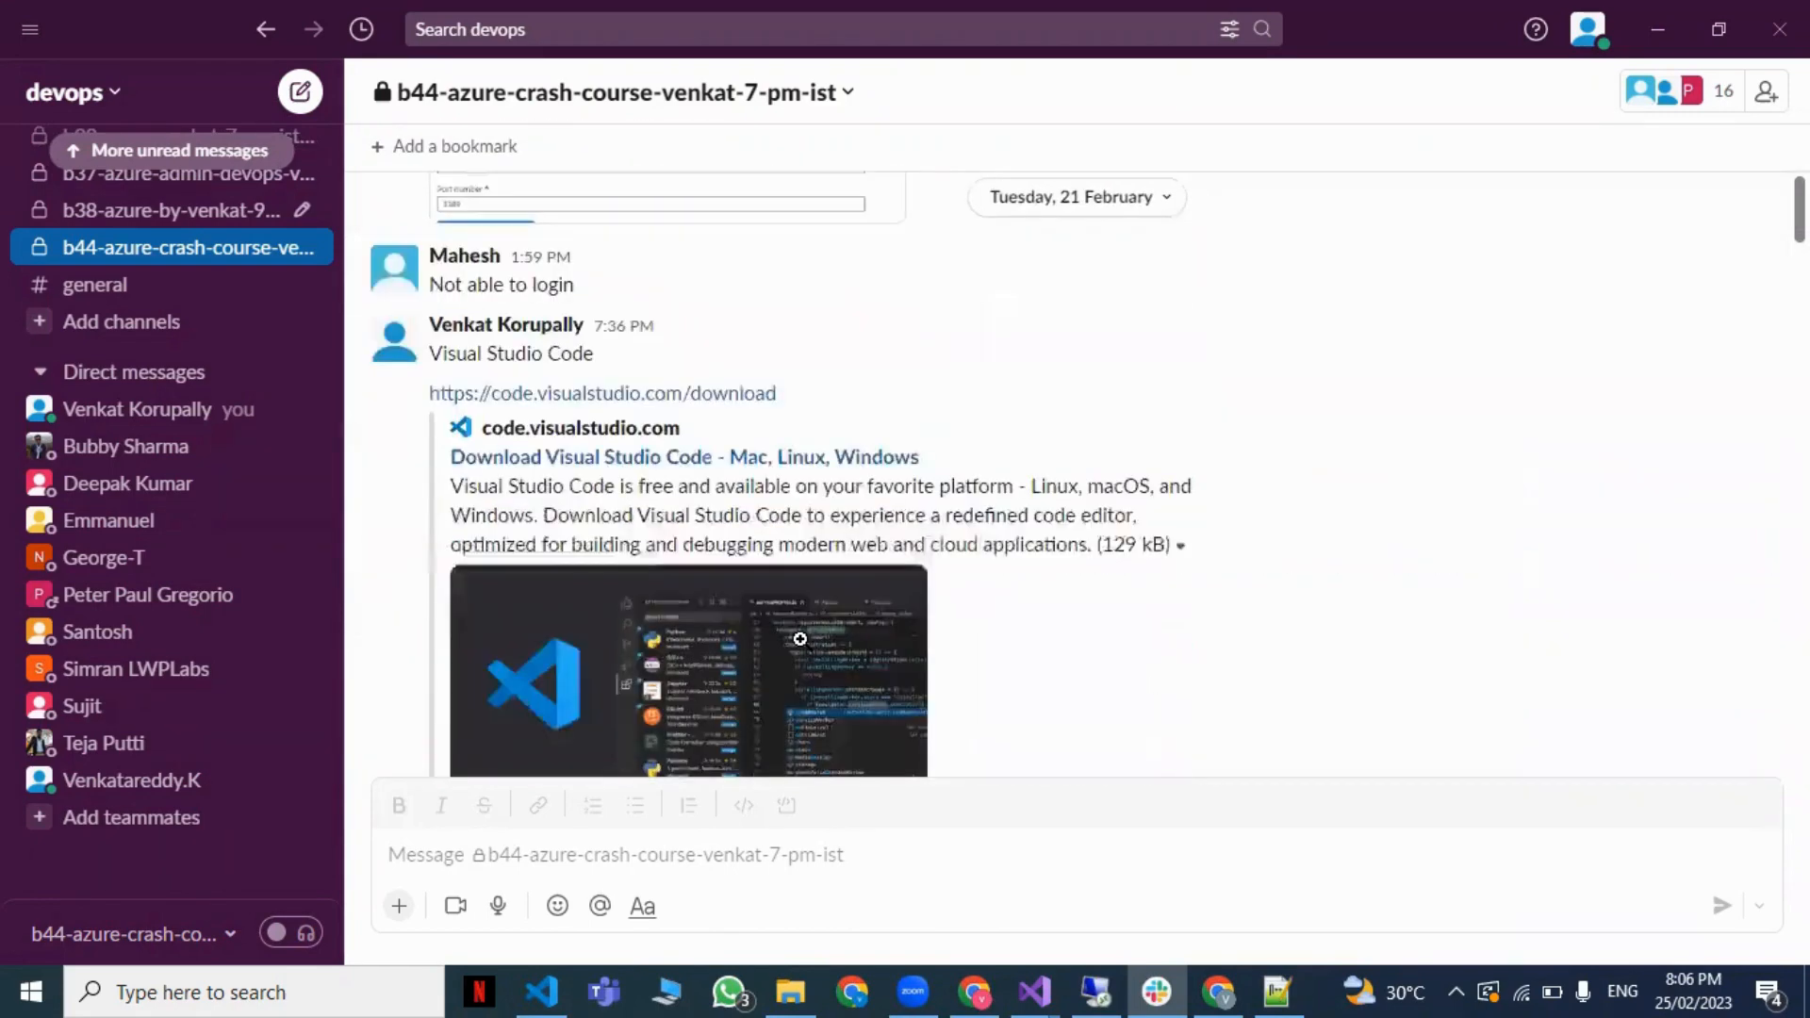
scroll(804, 647, "down", 8)
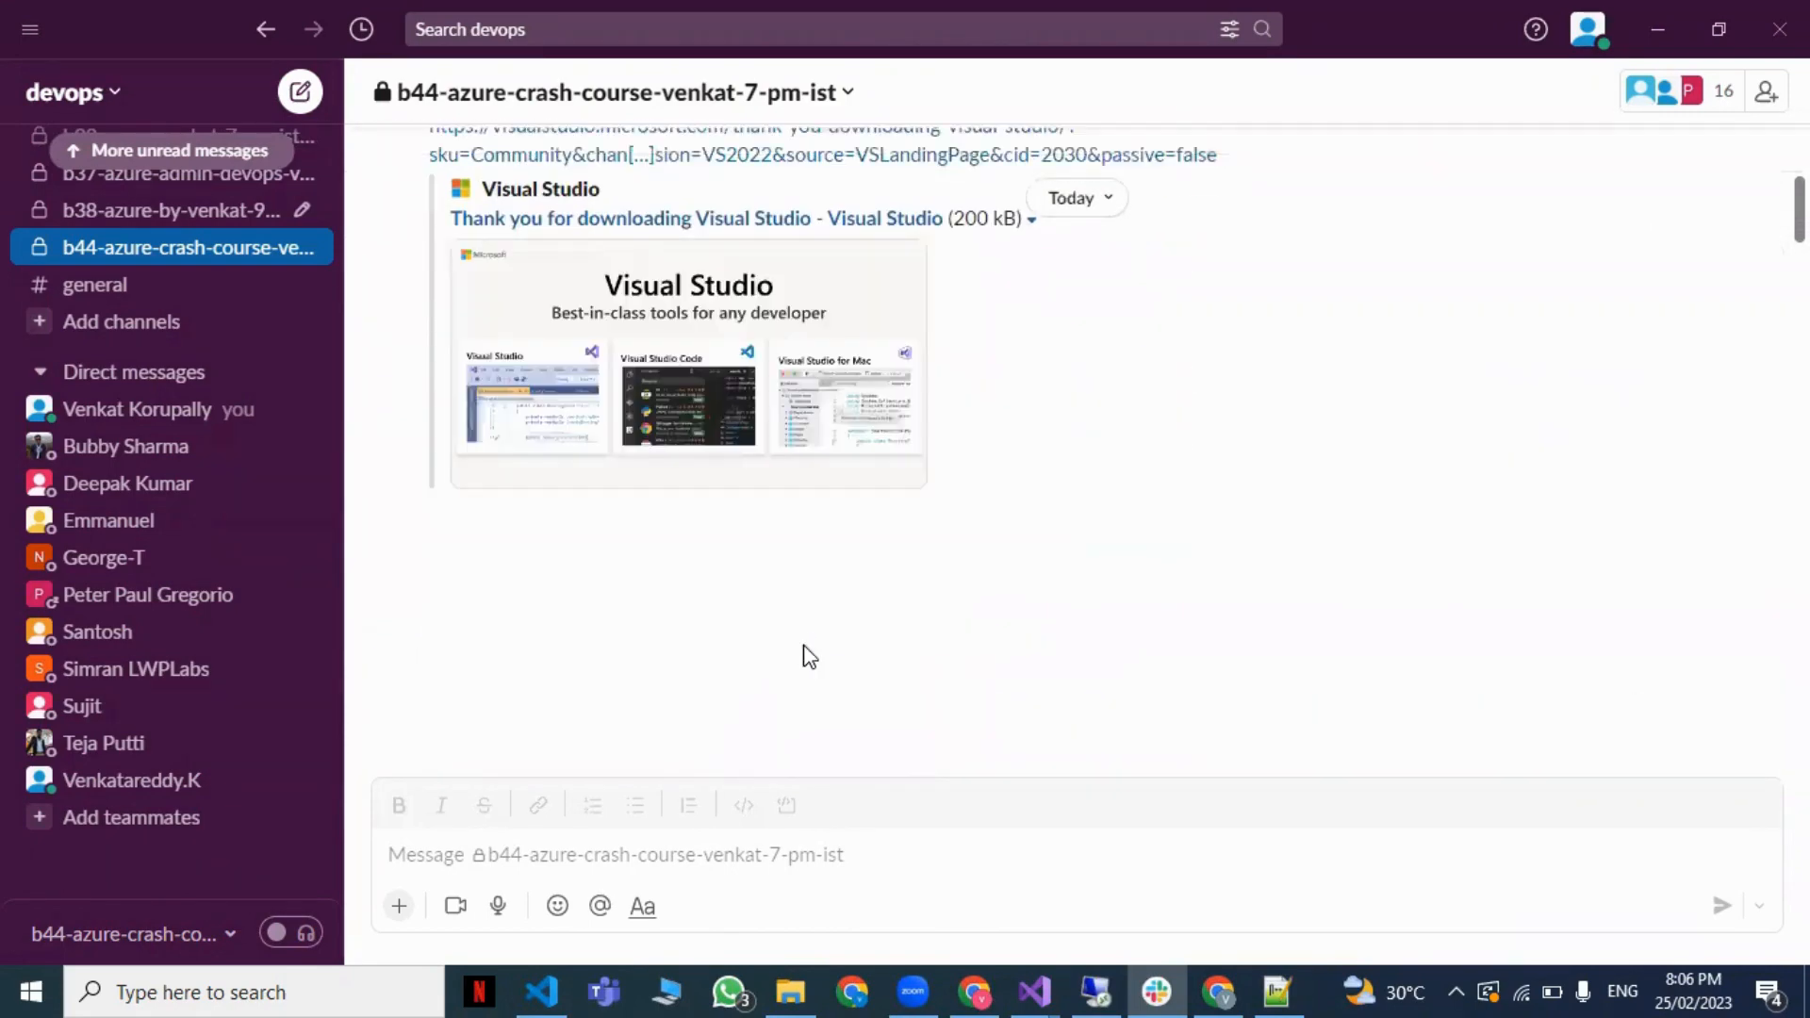
scroll(806, 650, "down", 6)
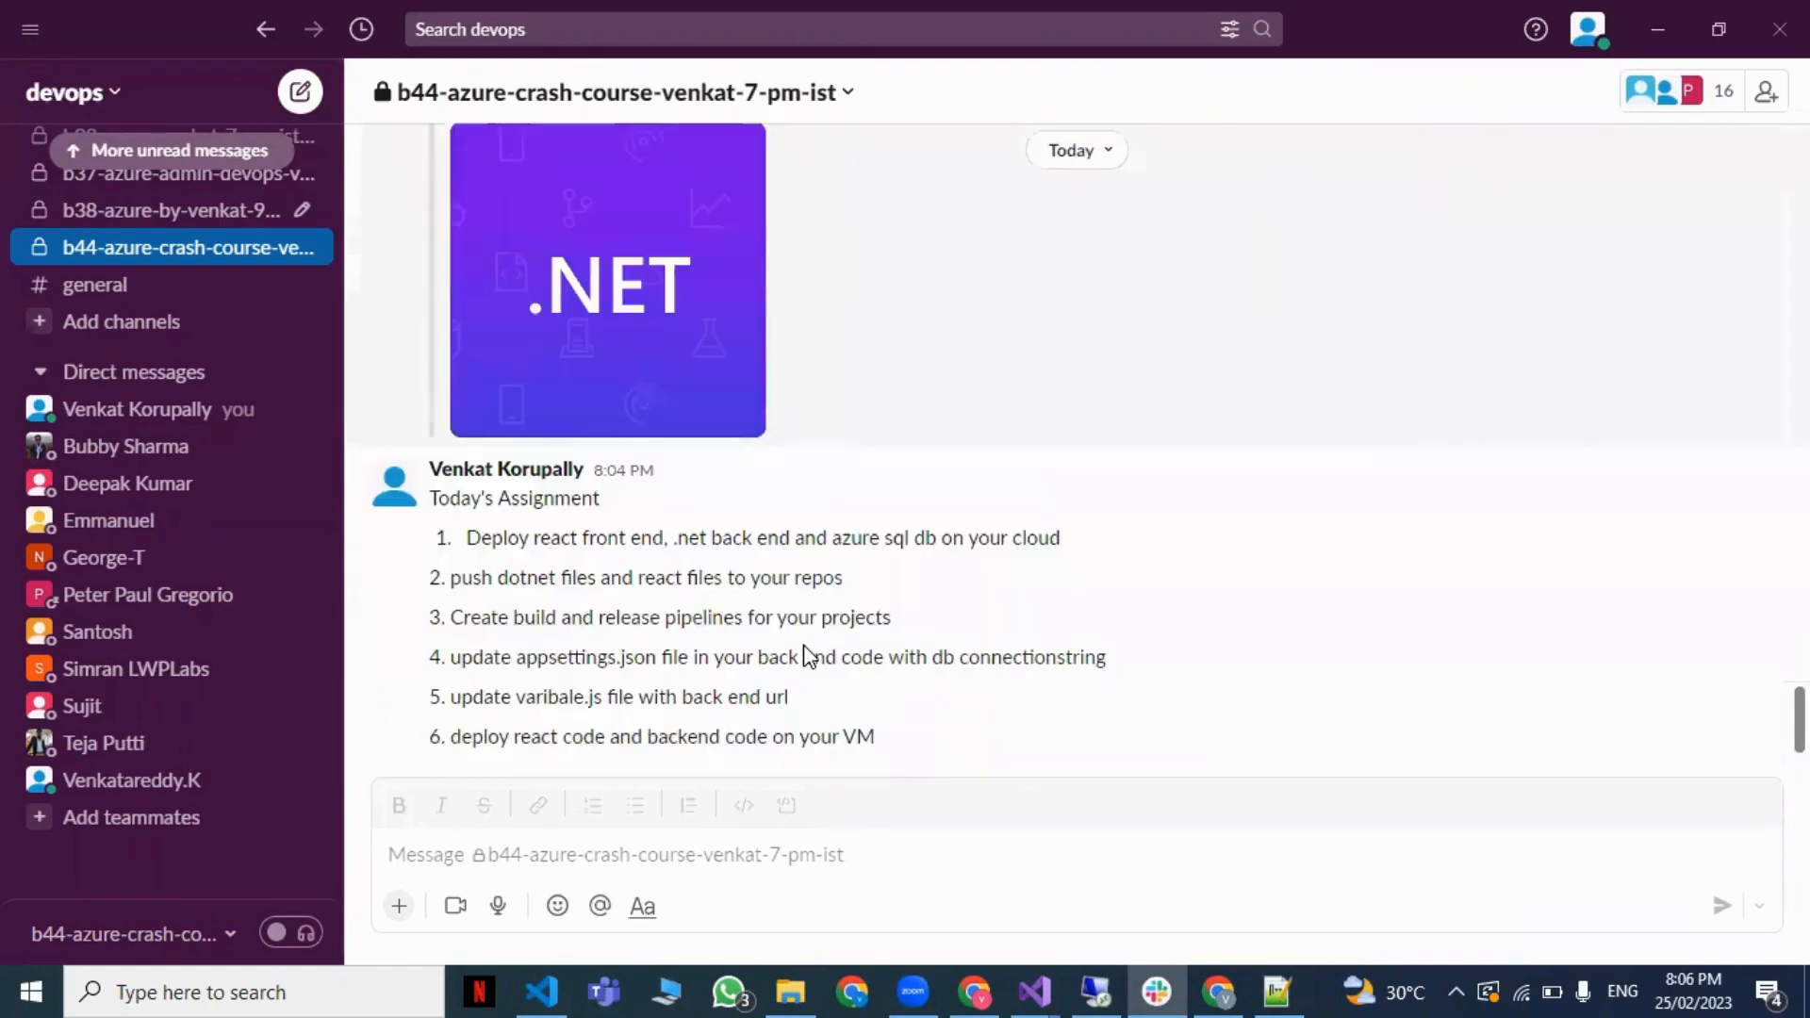